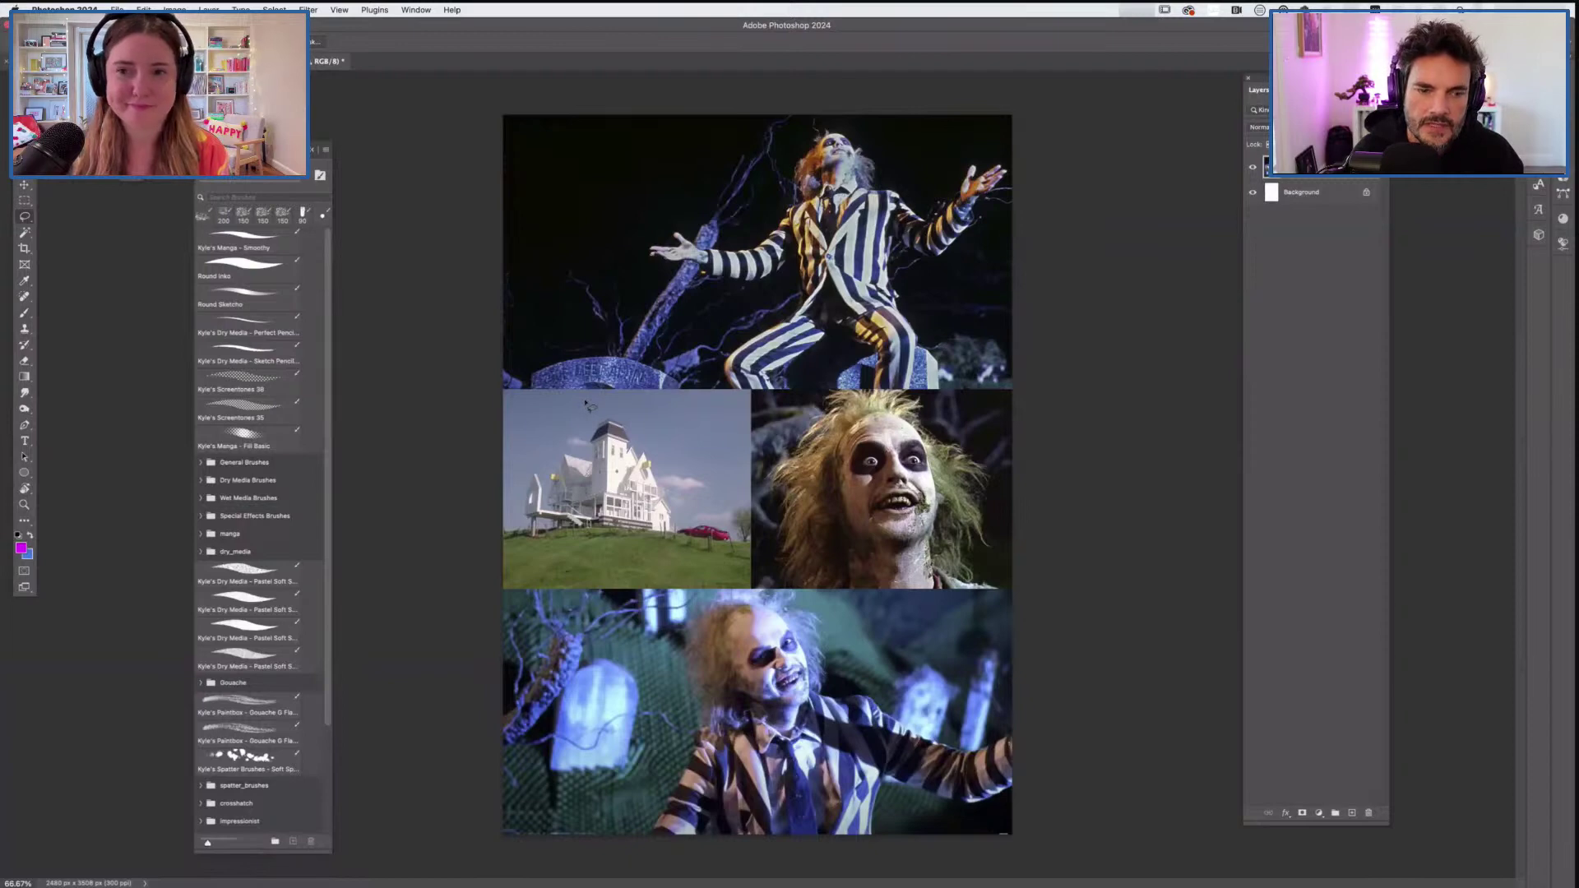
Step: Move the Beetlejuice photo collage into the Untitled-1.psd document and position it slightly below the page's top edge
key(v)
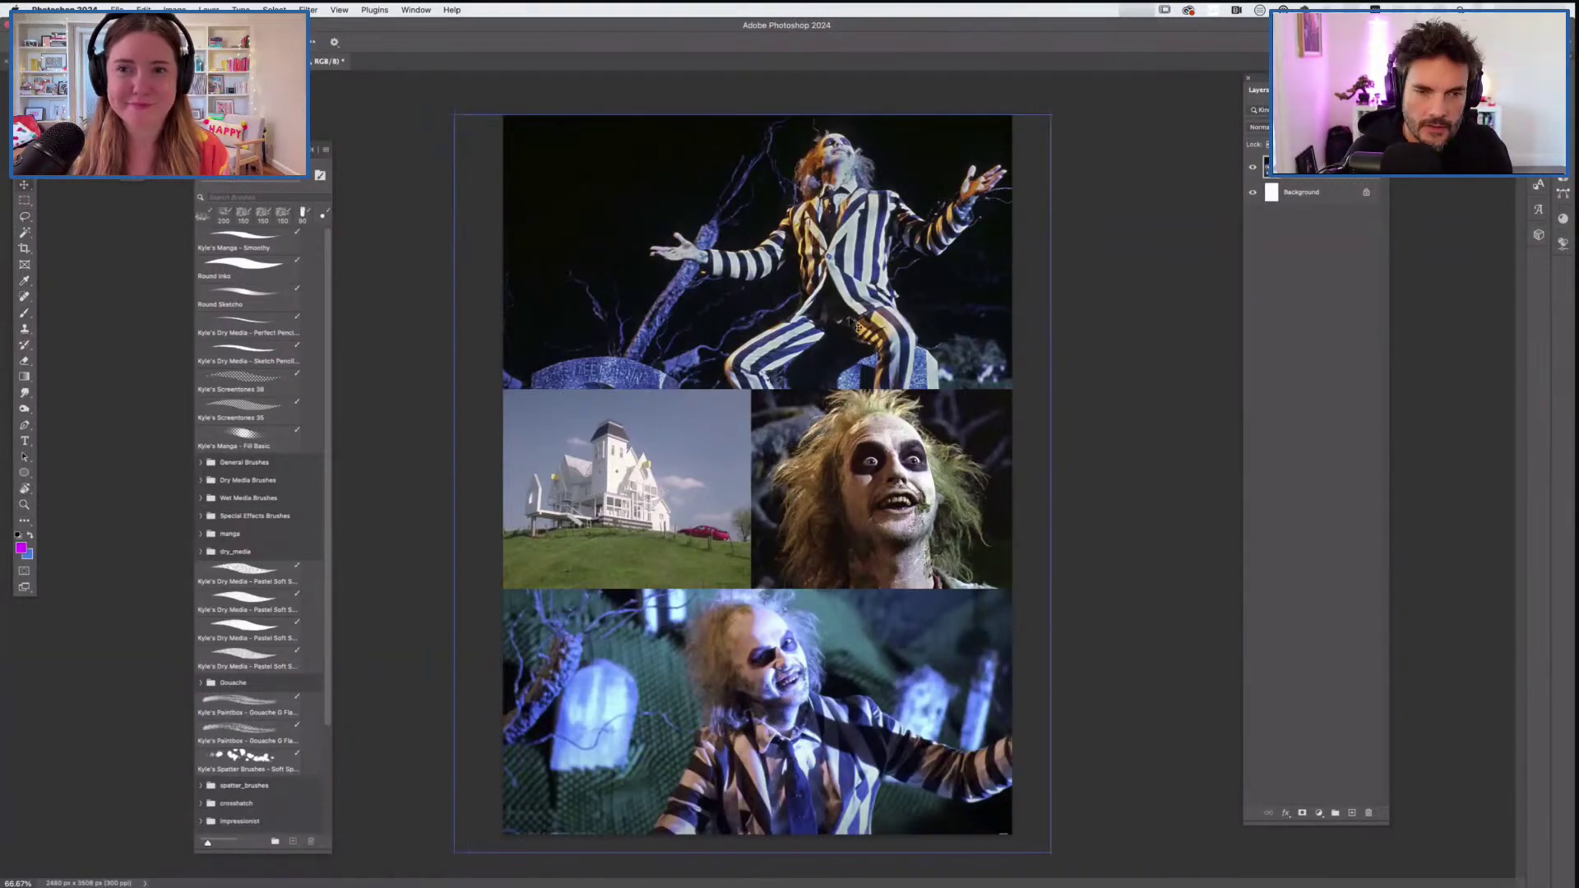
drag(873, 273, 284, 337)
drag(164, 63, 697, 389)
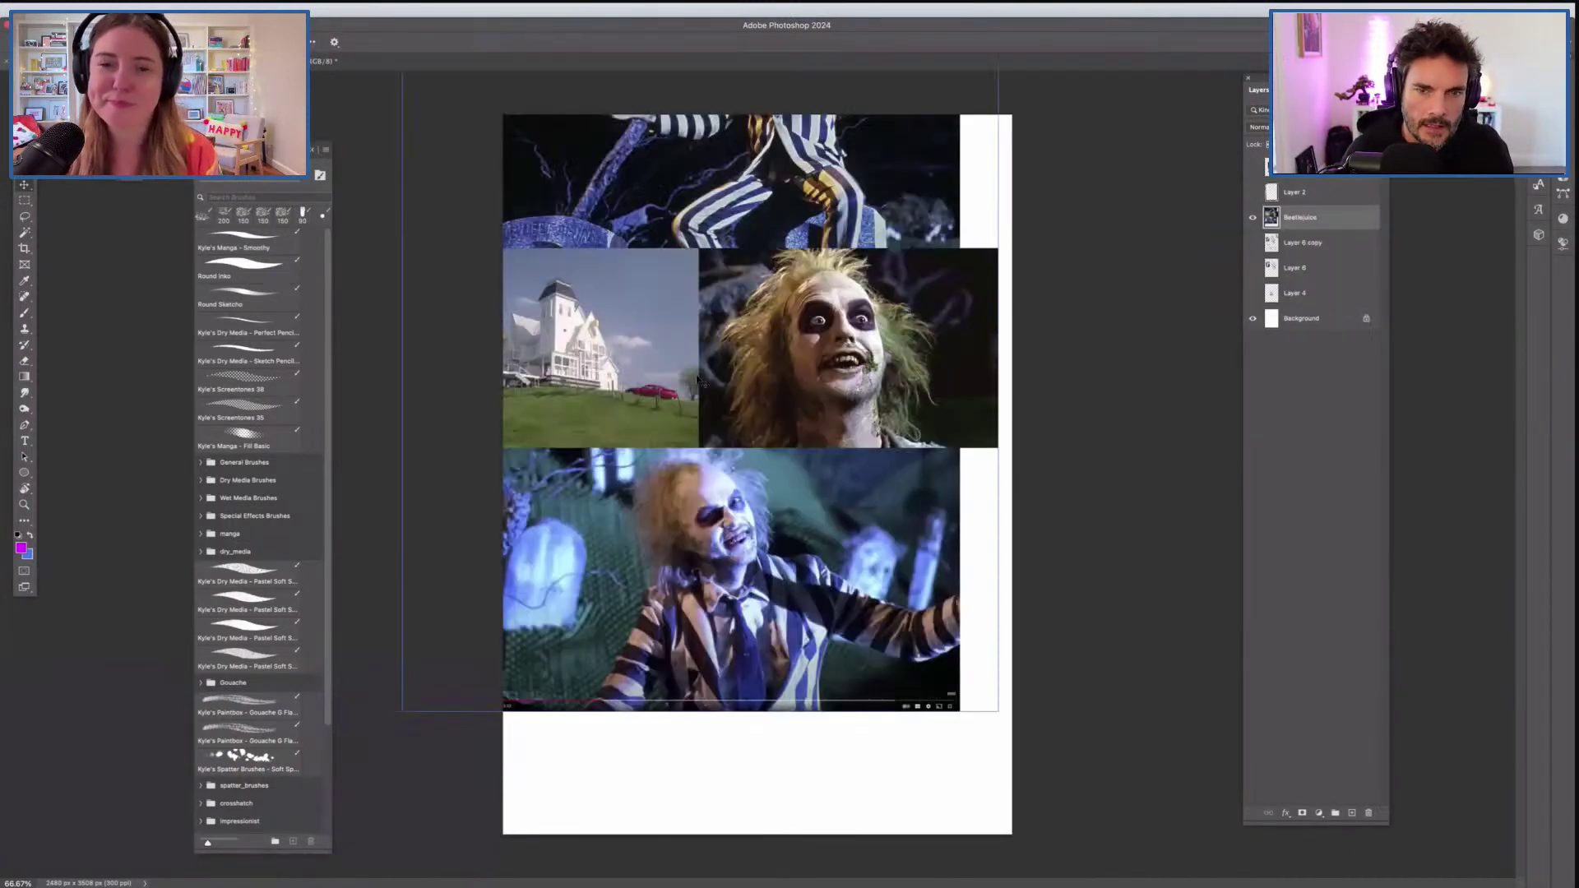
drag(834, 350, 870, 444)
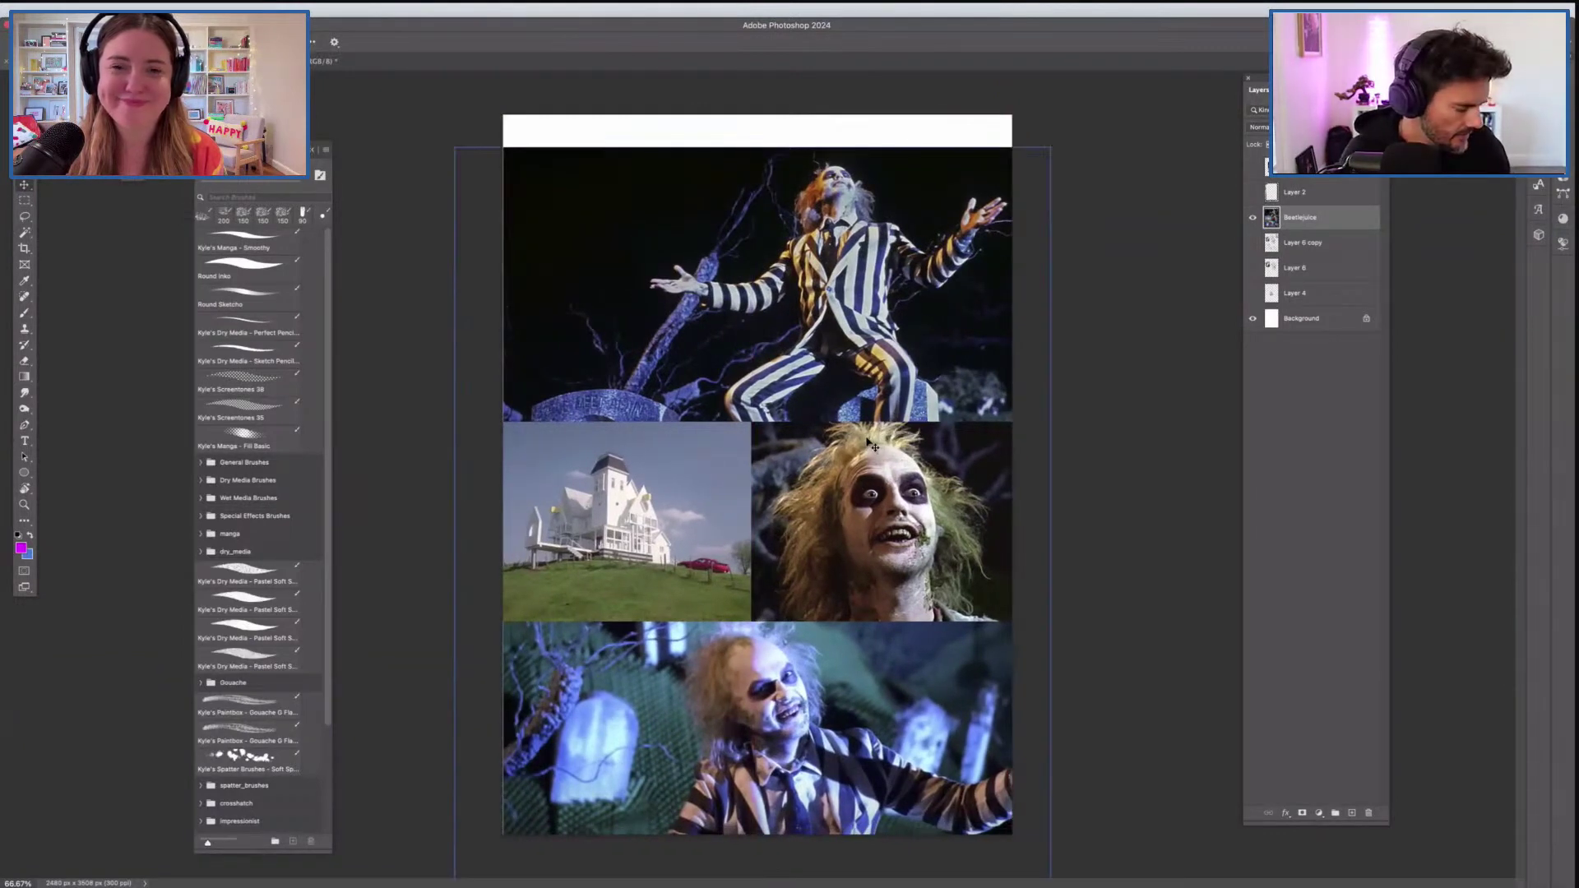
Step: Copy the collage area around the two upper photo rows to a new layer and centre it on the page, hiding the Beetlejuice layer
key(m)
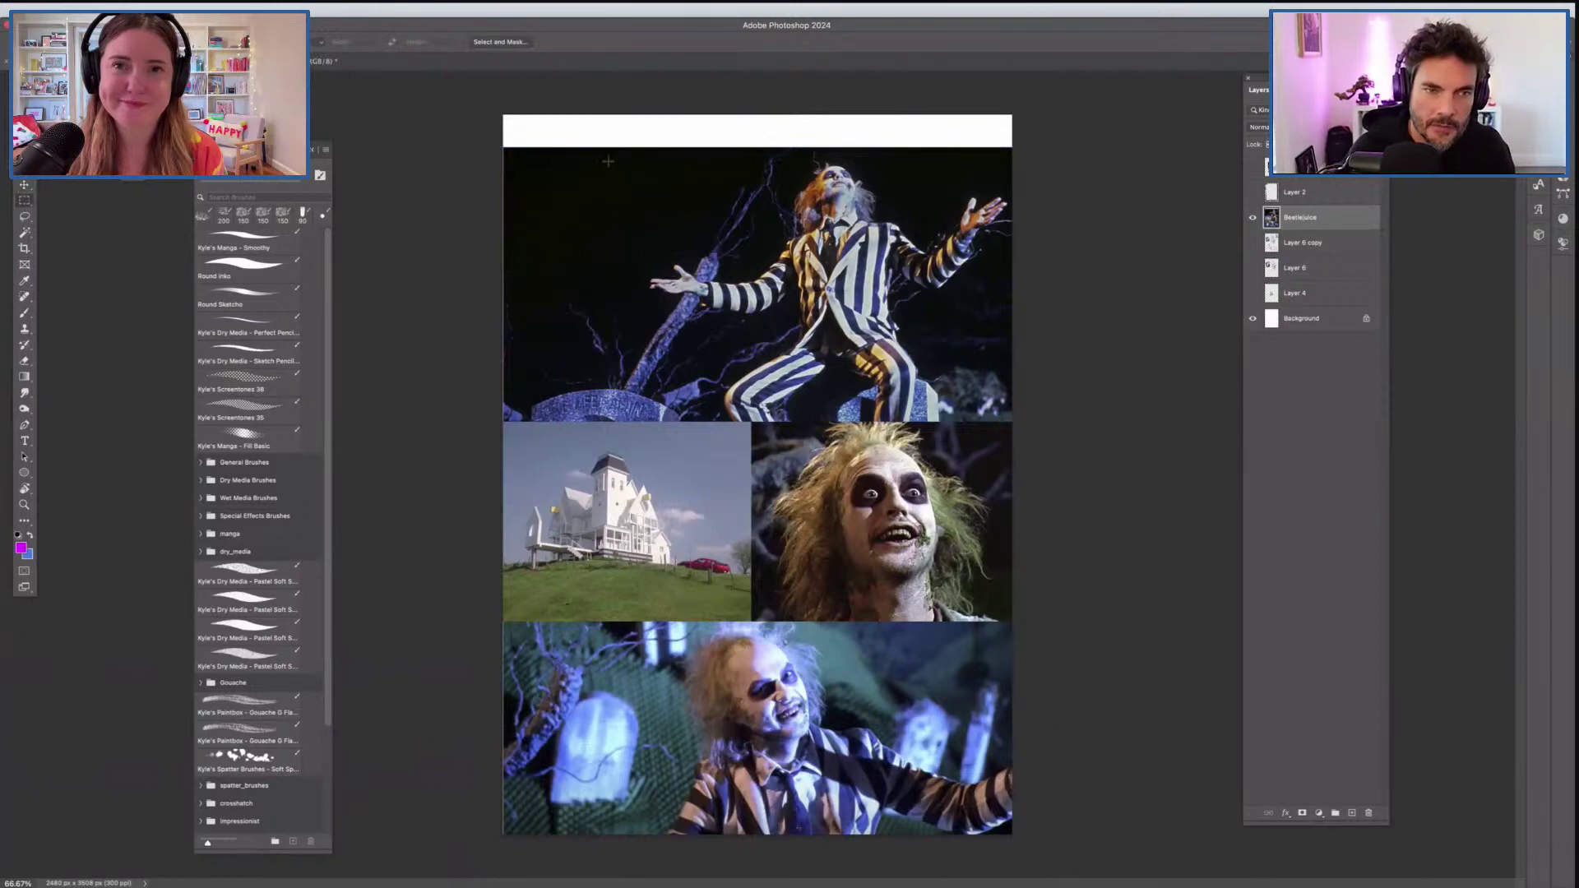
drag(602, 143, 1007, 649)
key(ctrl+j)
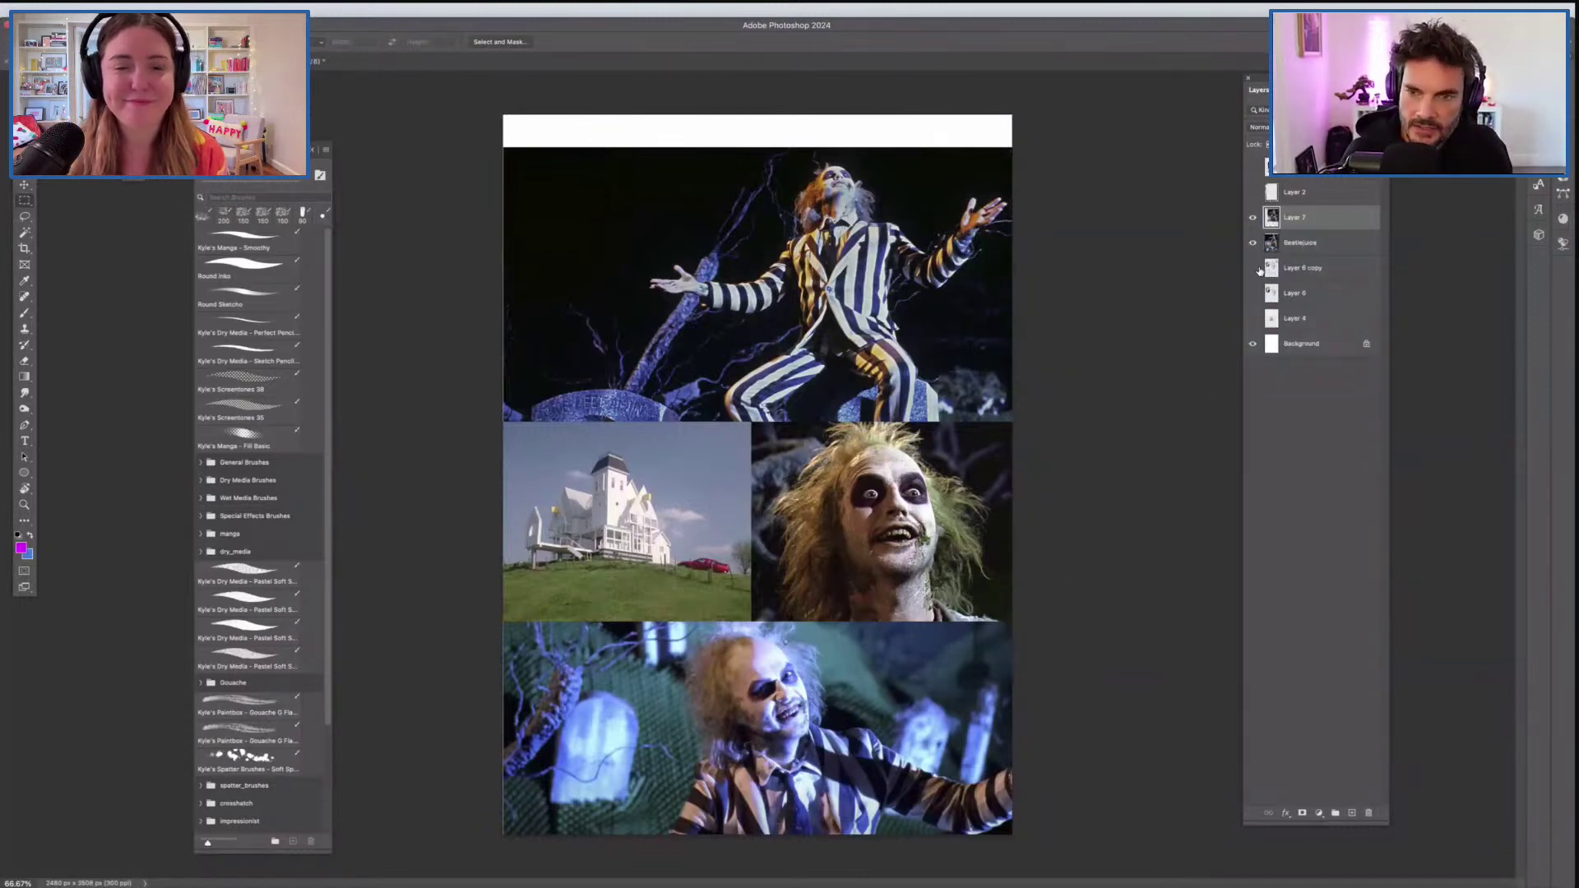
click(1252, 242)
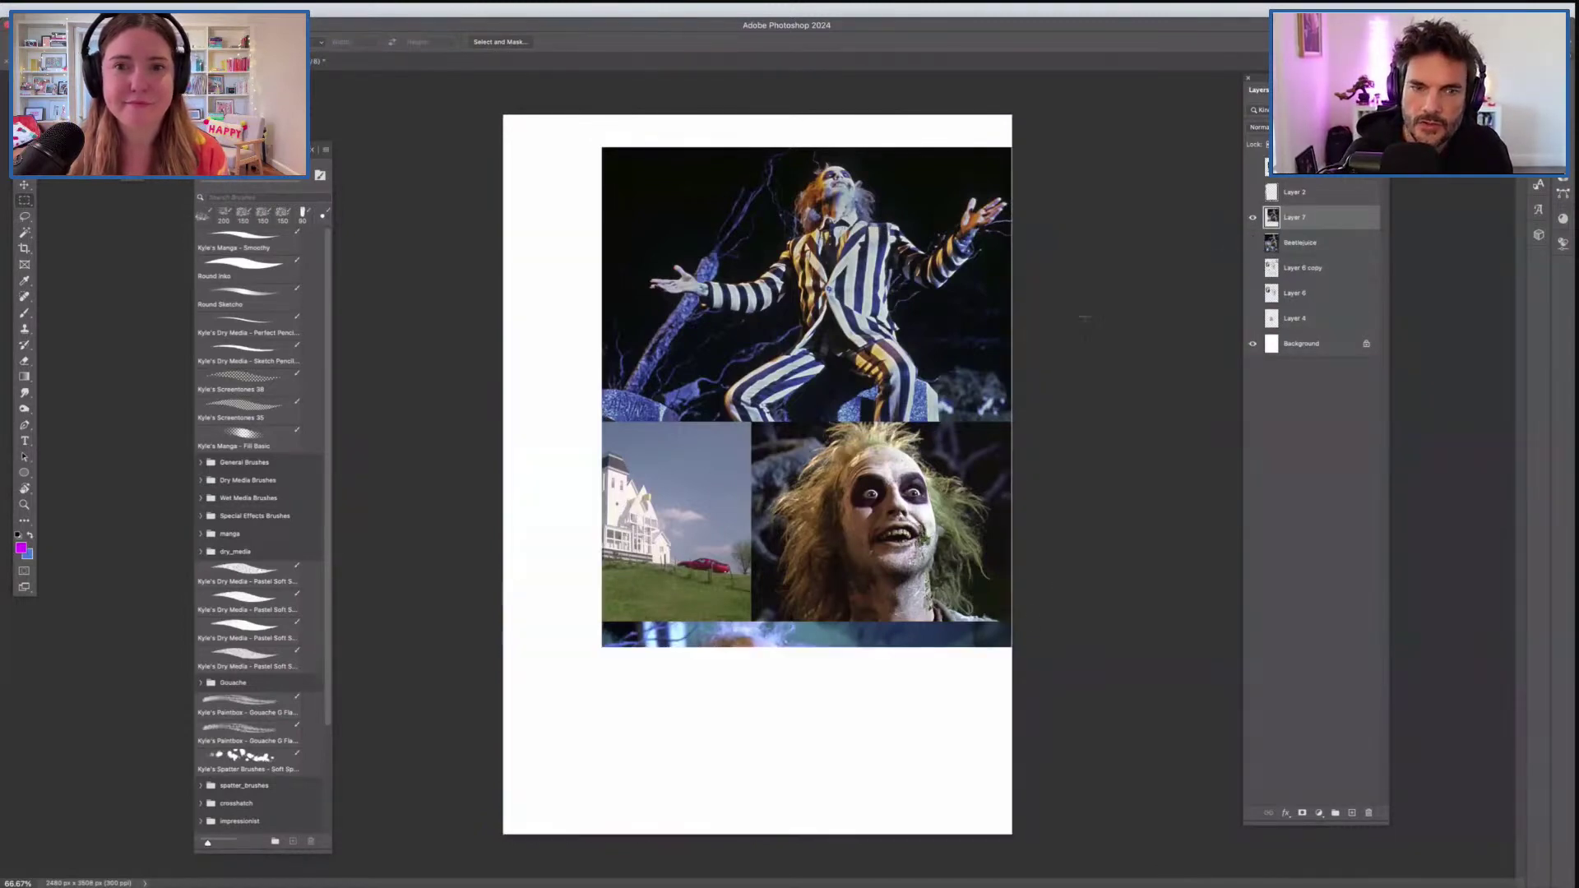
key(v)
drag(913, 356, 872, 403)
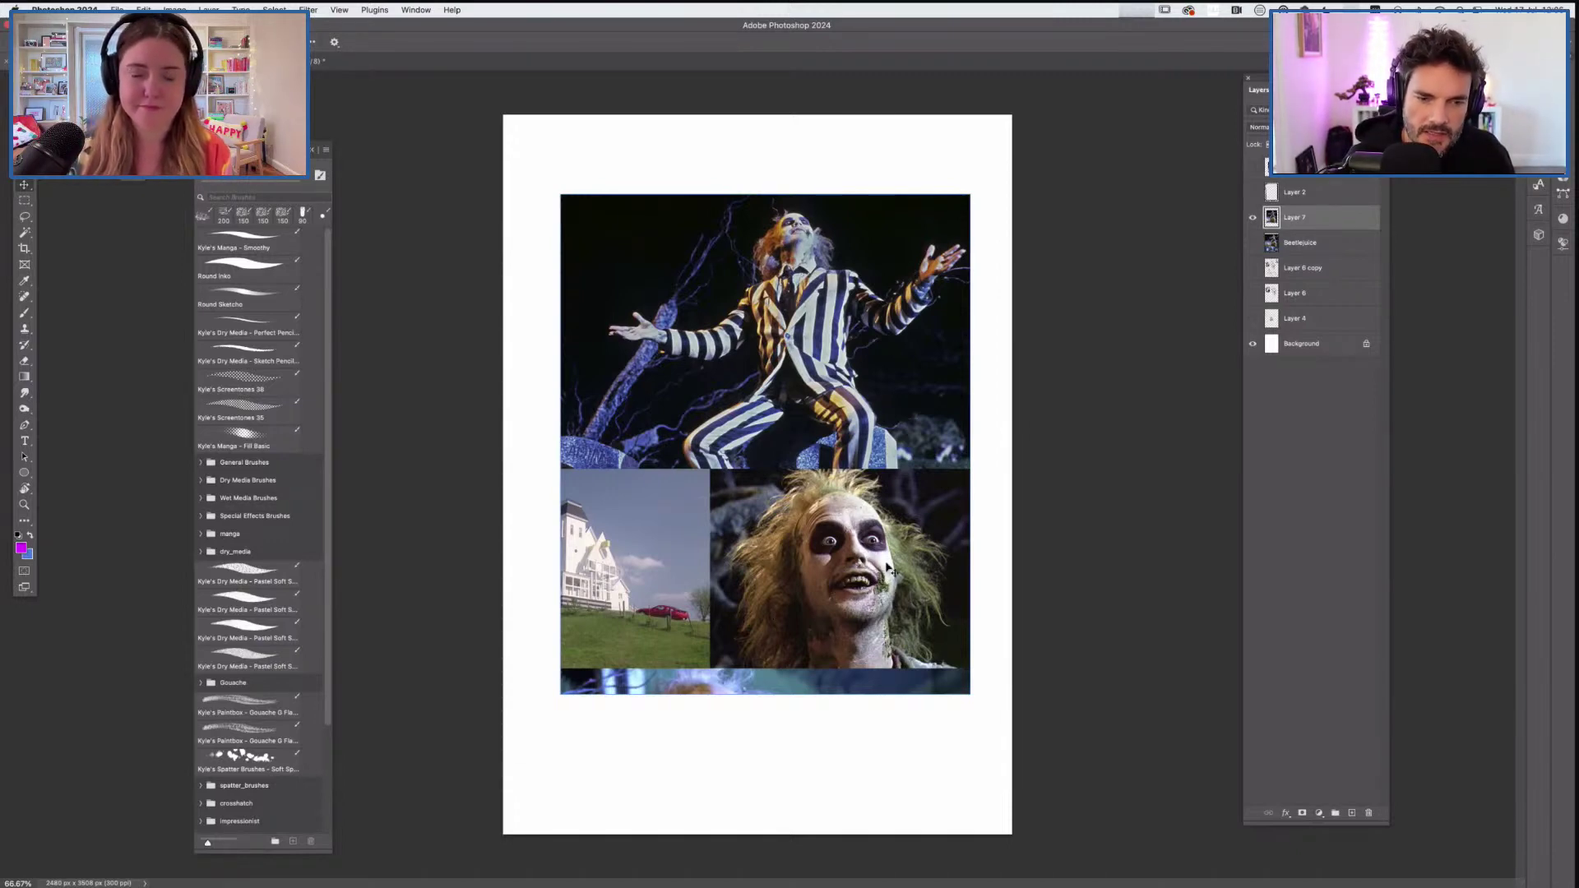
Step: Select the close-up face photo with a rectangular marquee and copy it to its own layer
key(l)
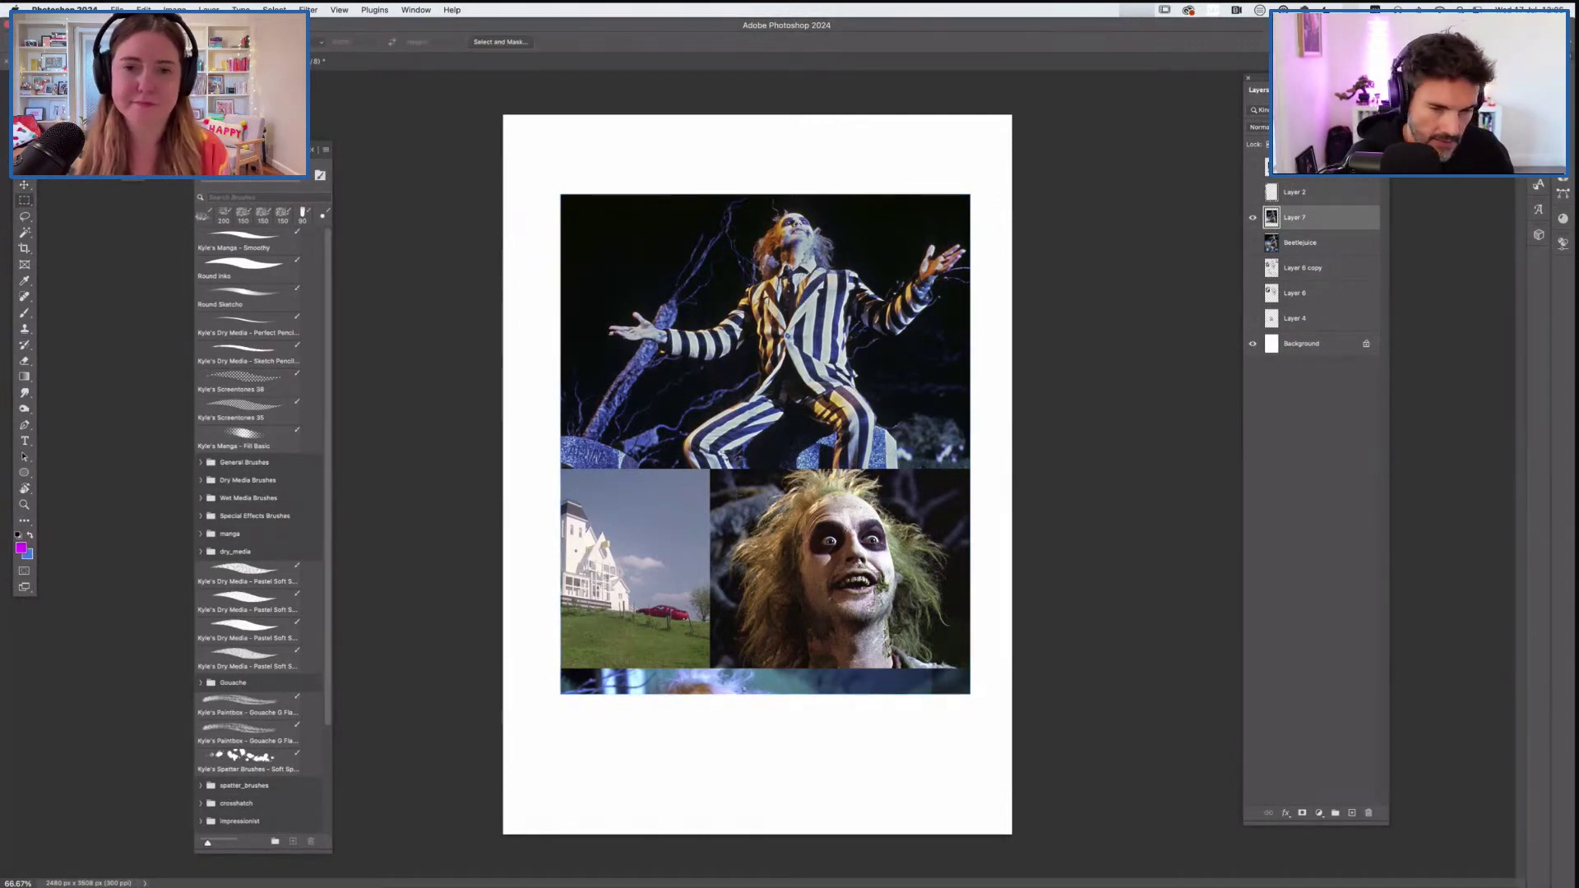
key(m)
drag(711, 470, 971, 668)
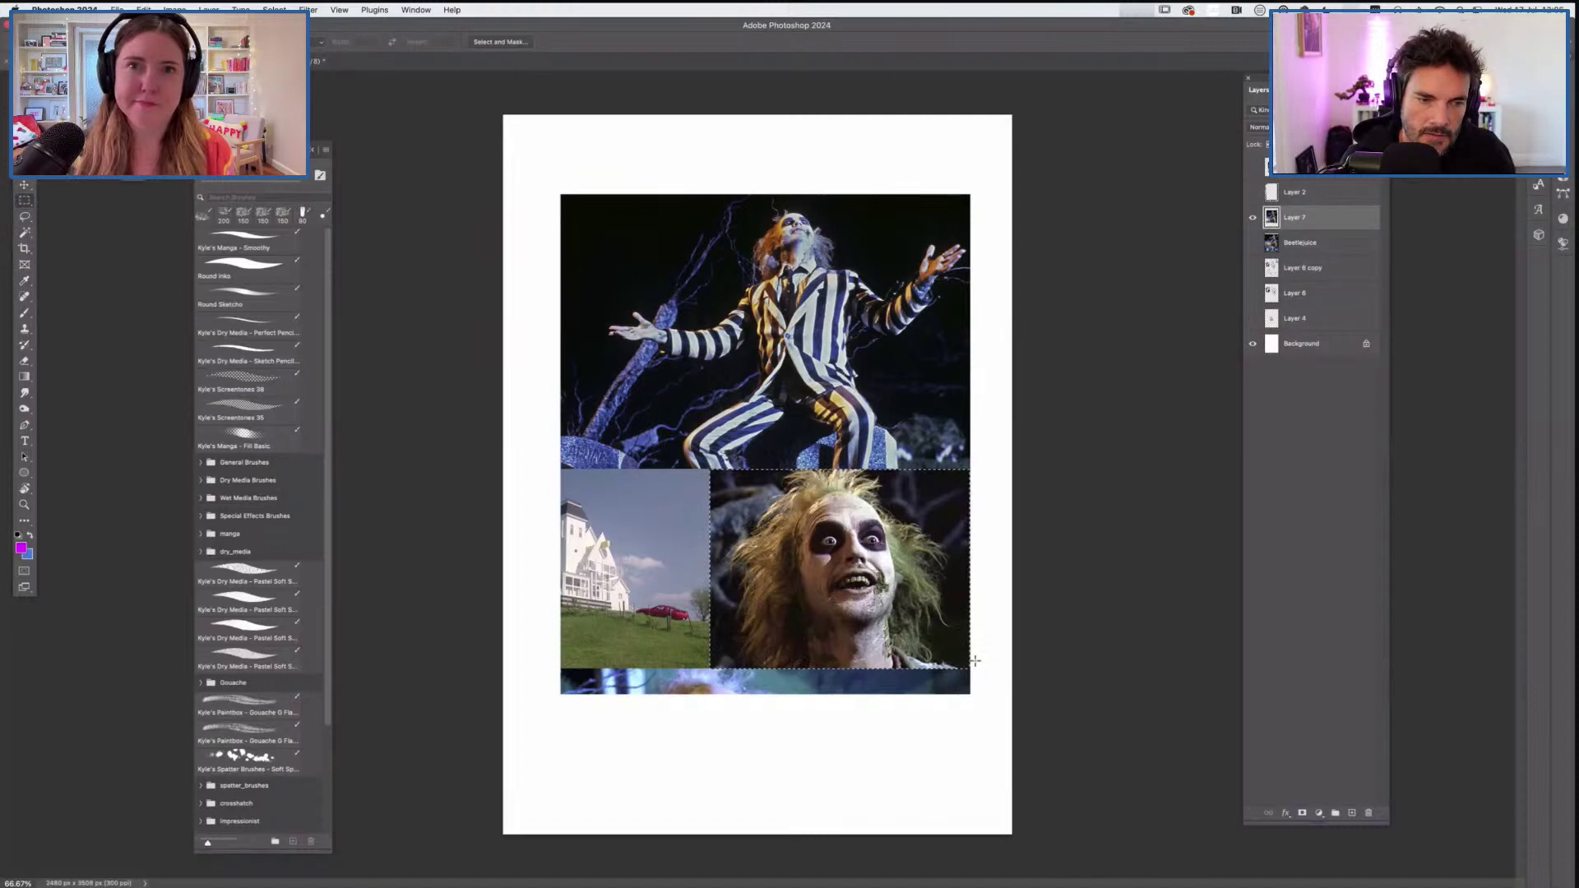
key(super+j)
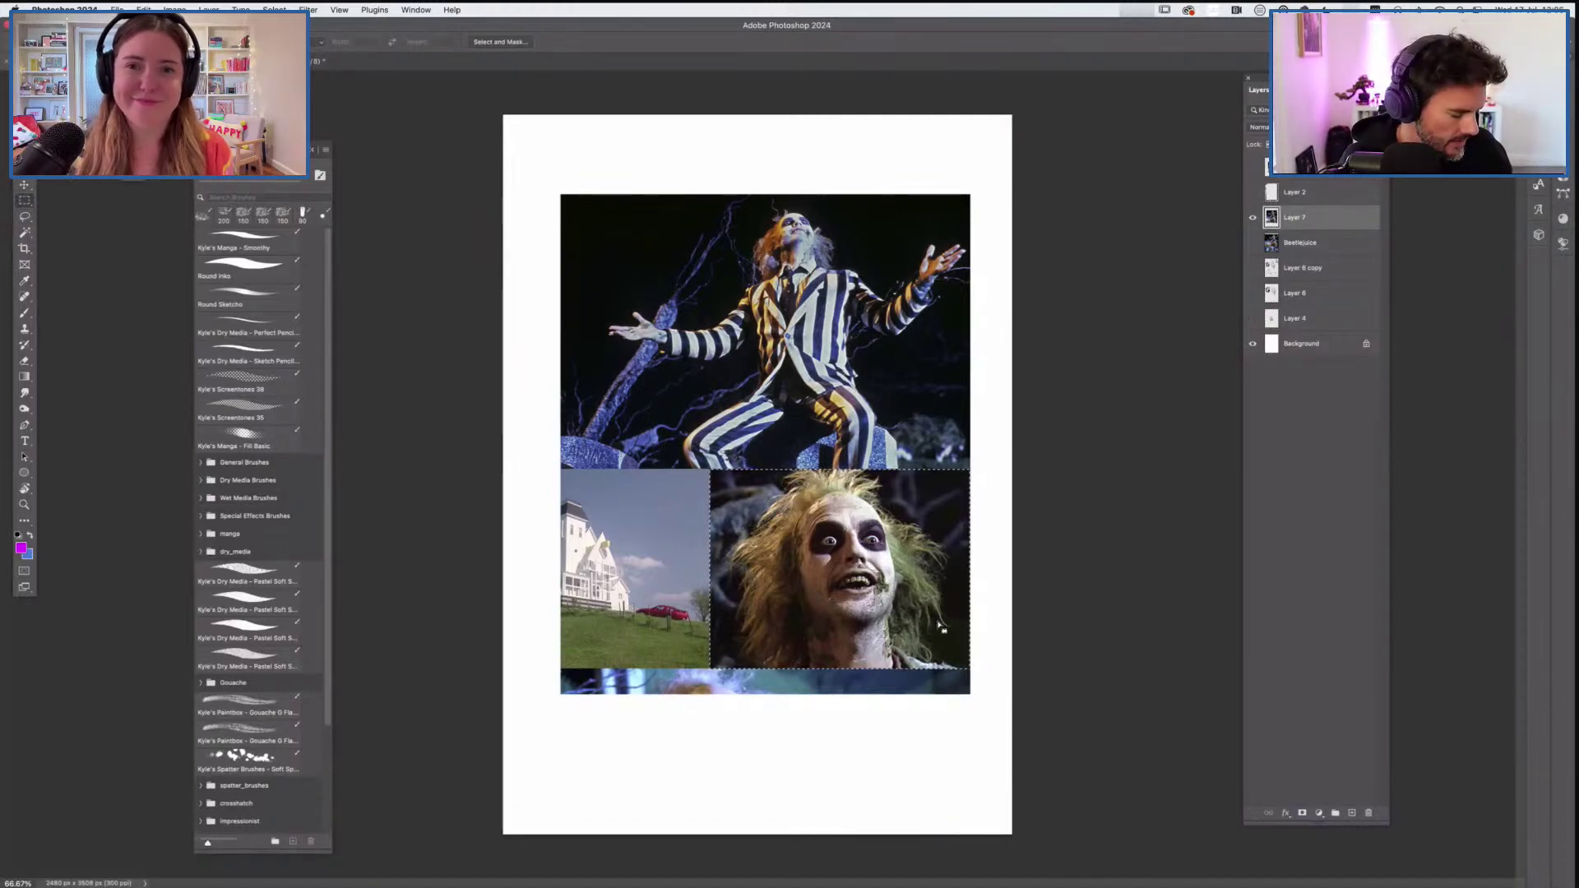
Step: Flip the copied face photo horizontally, scale it down and tilt it slightly over the head of the figure in the striped suit
key(super+t)
right_click(896, 558)
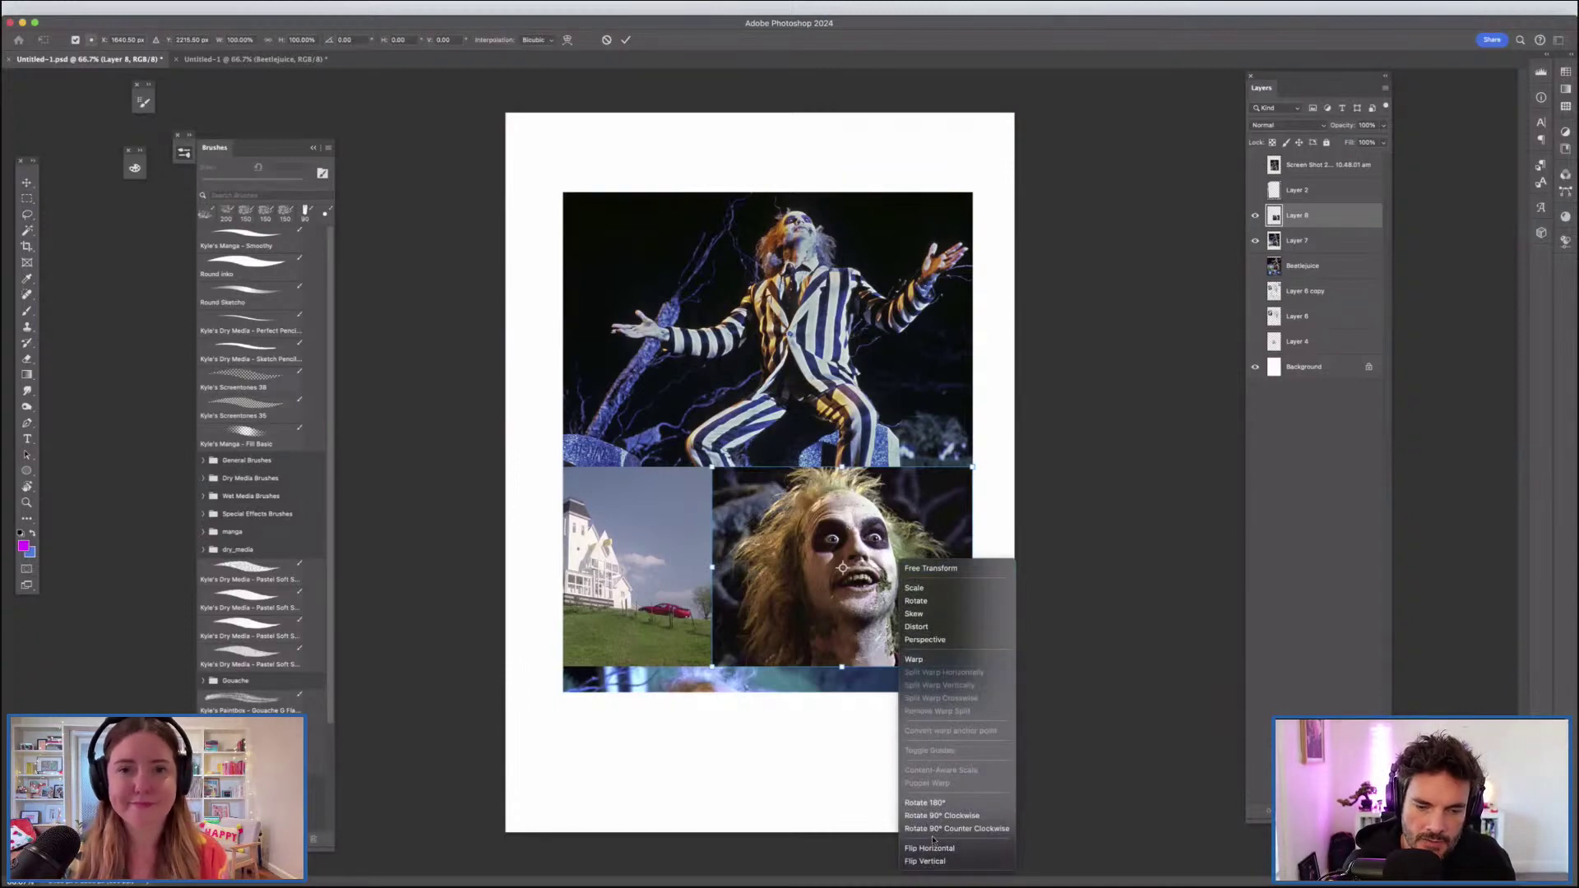
click(932, 848)
drag(973, 465, 865, 193)
drag(901, 134, 895, 179)
key(Return)
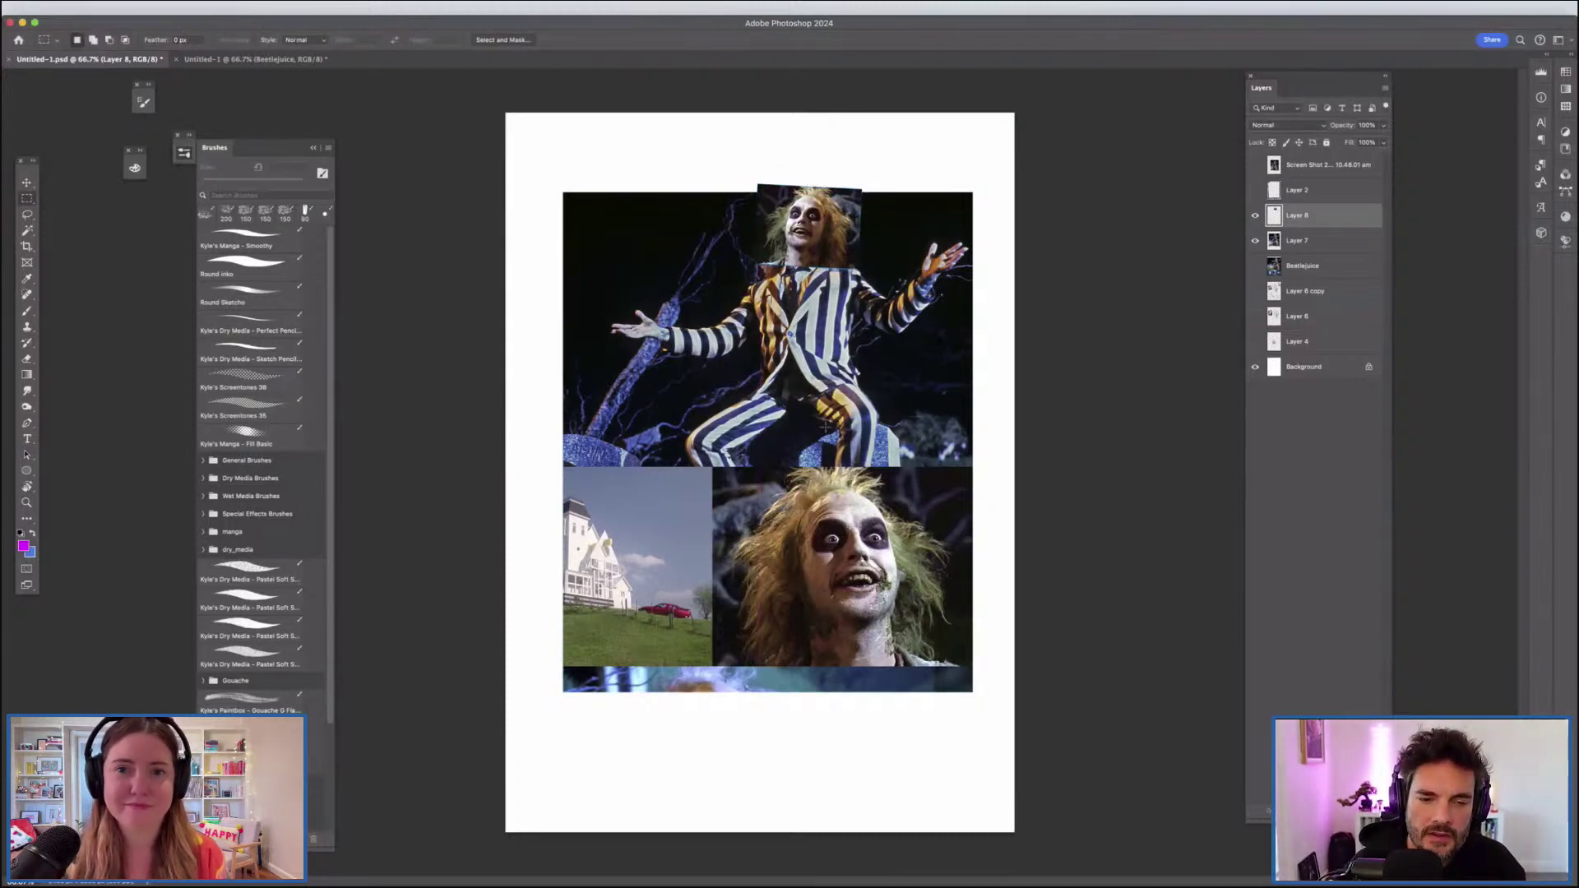
Step: Merge the face copy with Layer 7 and delete the hidden Beetlejuice layer
shift+click(1297, 242)
key(super+e)
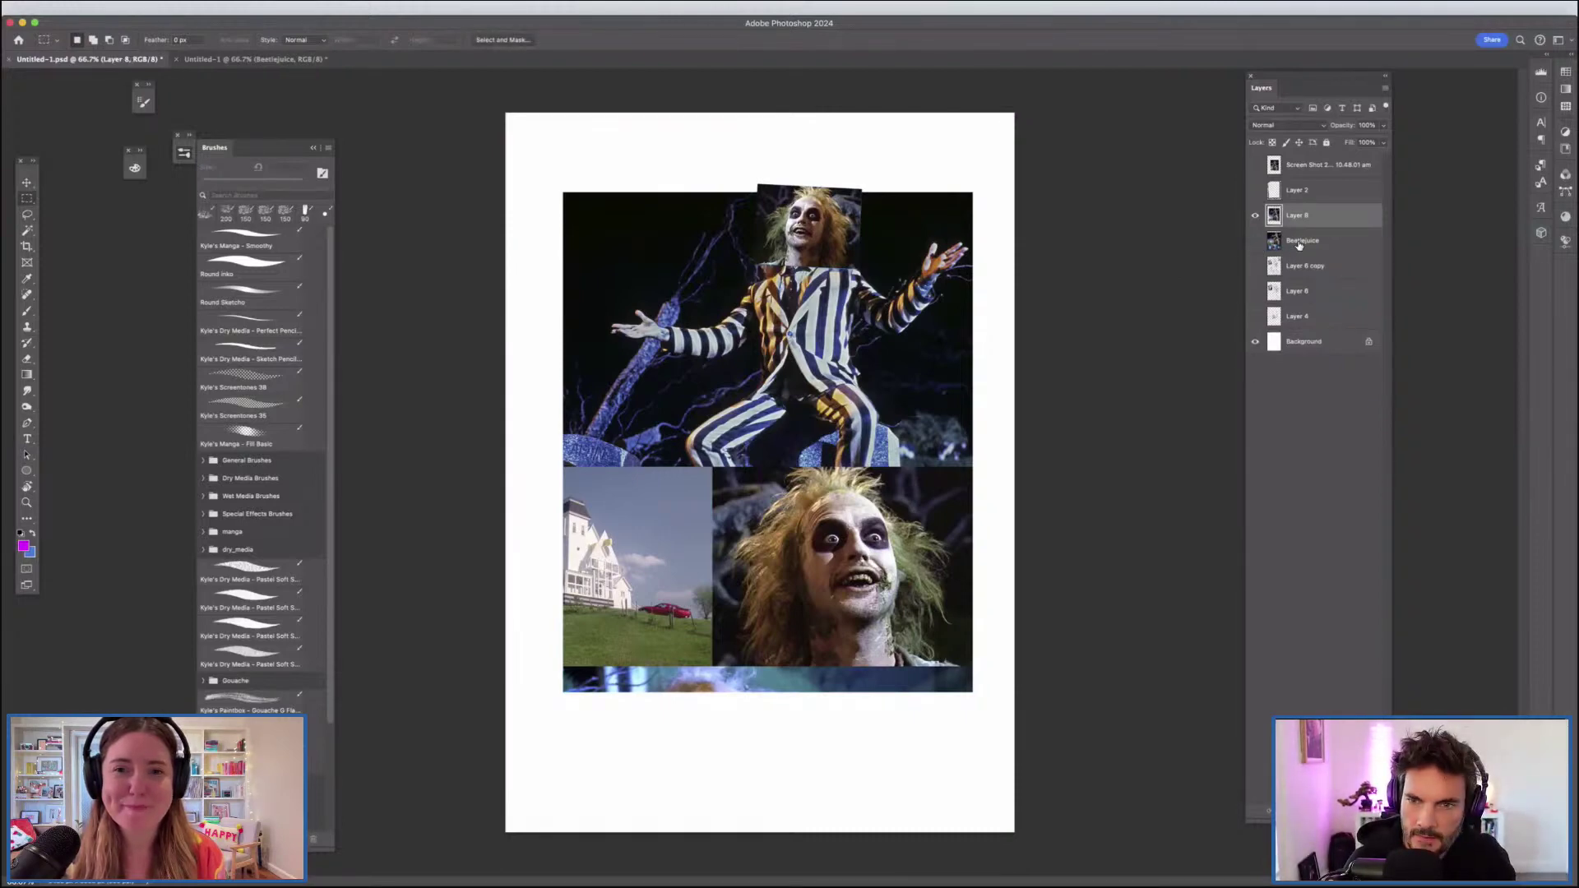
click(1294, 246)
key(Delete)
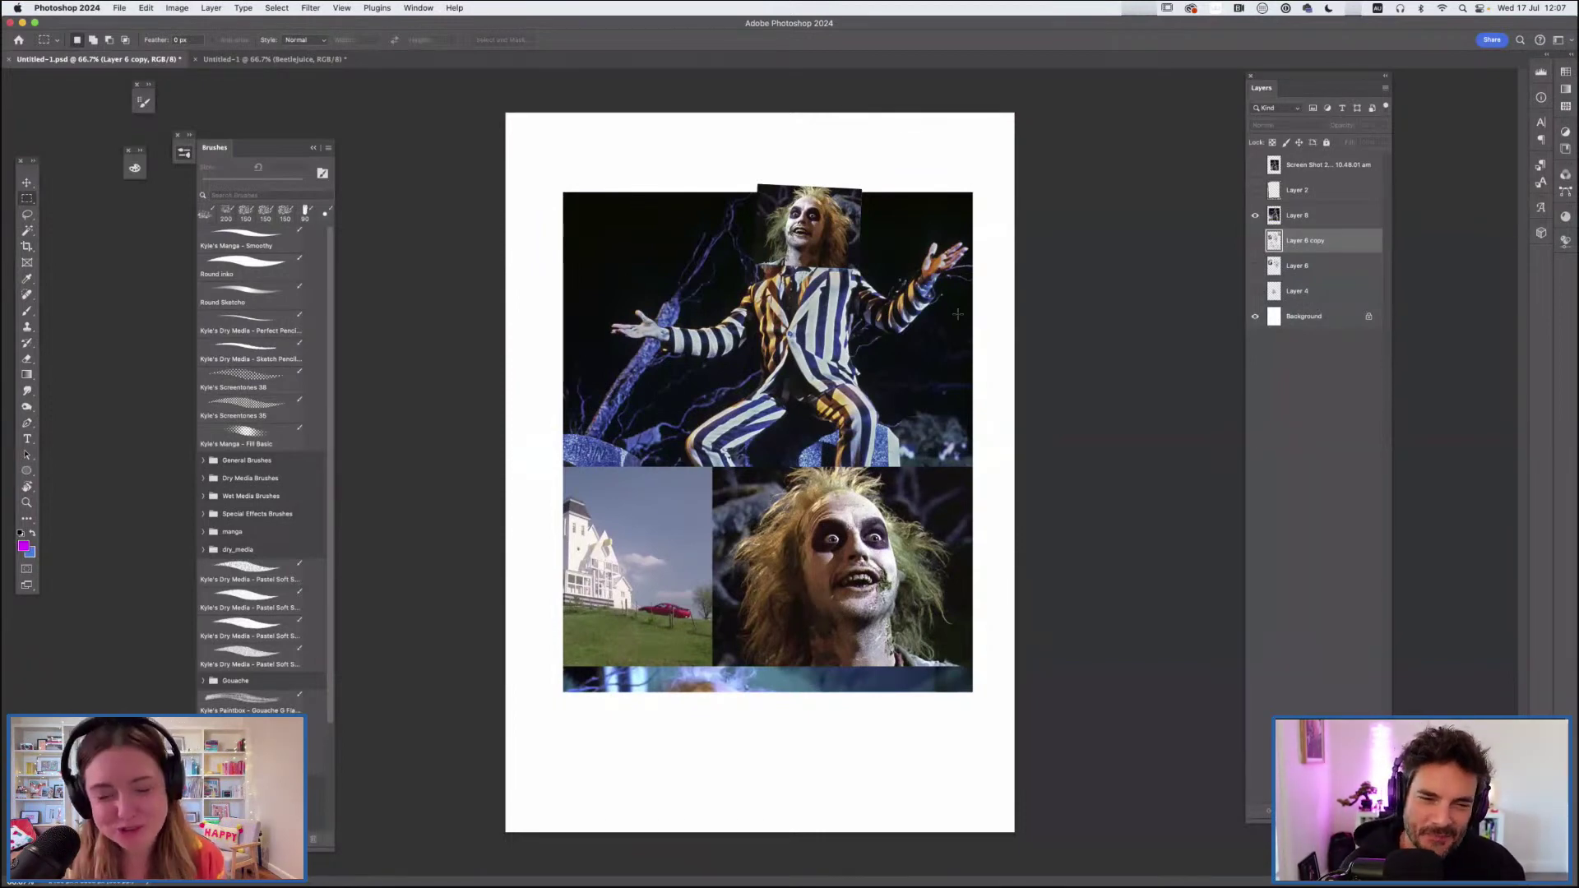
Step: Switch to full-screen mode, hide the merged photo reference and show the sketches on Layer 6 copy
key(f)
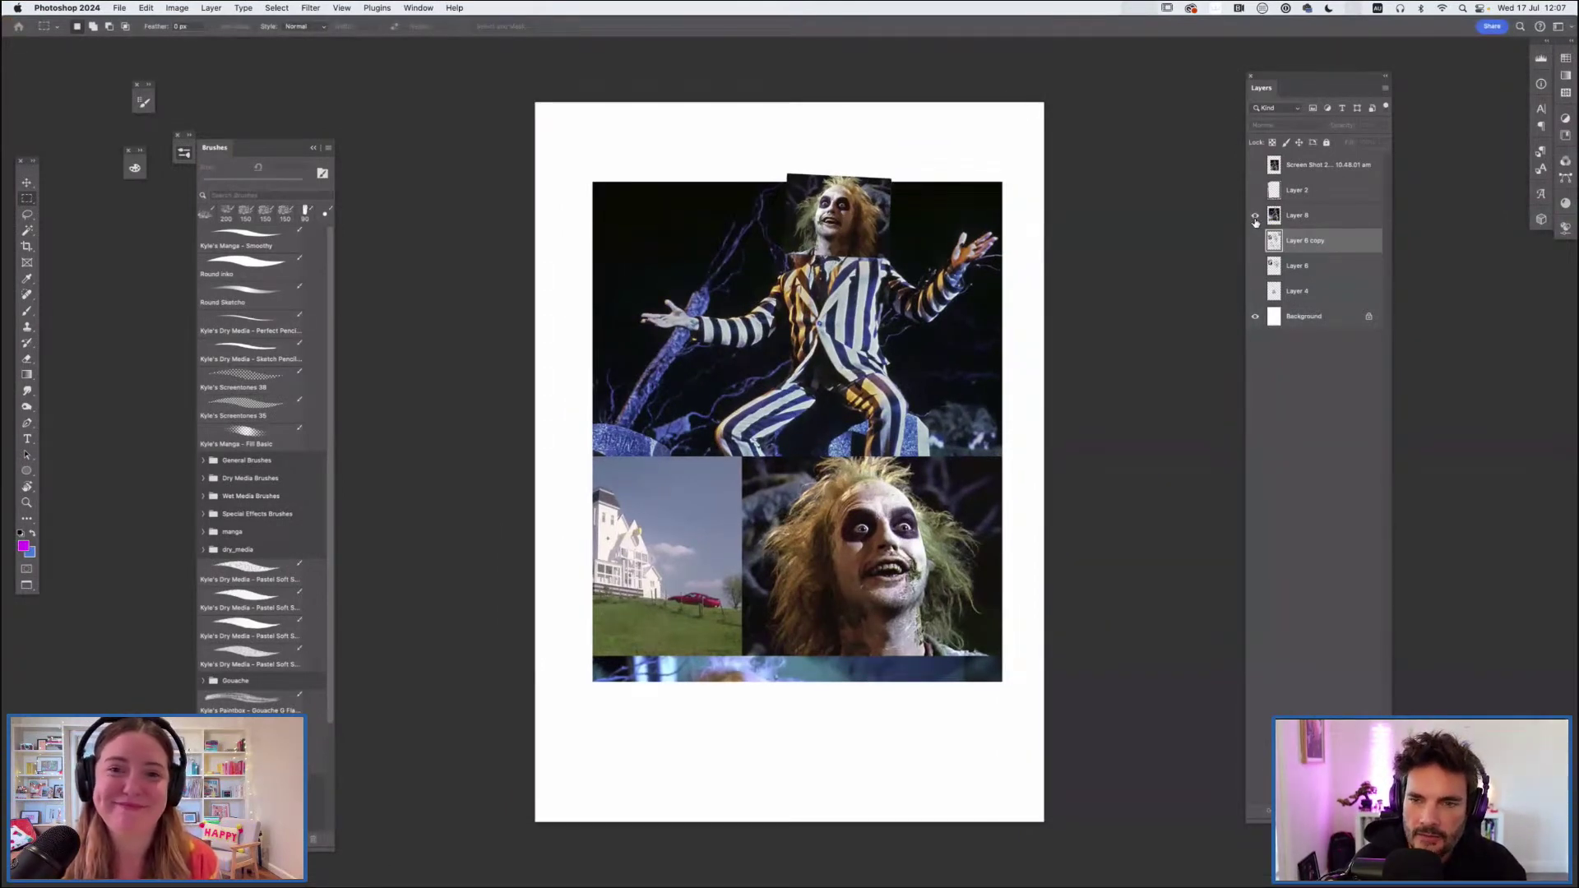
click(1255, 216)
click(1255, 240)
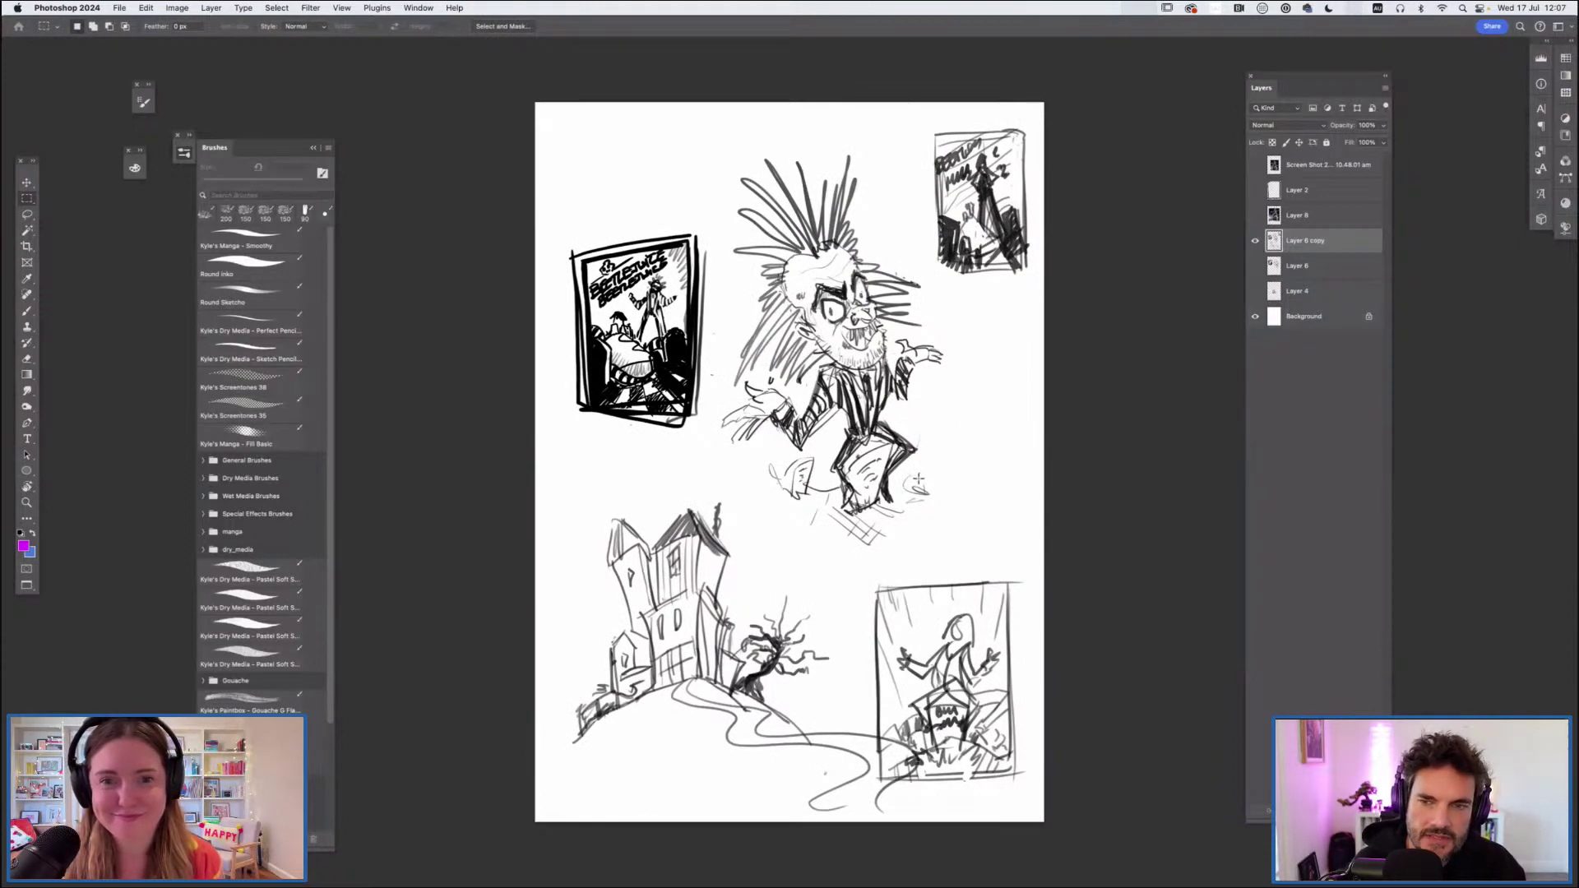
click(1255, 240)
click(1255, 266)
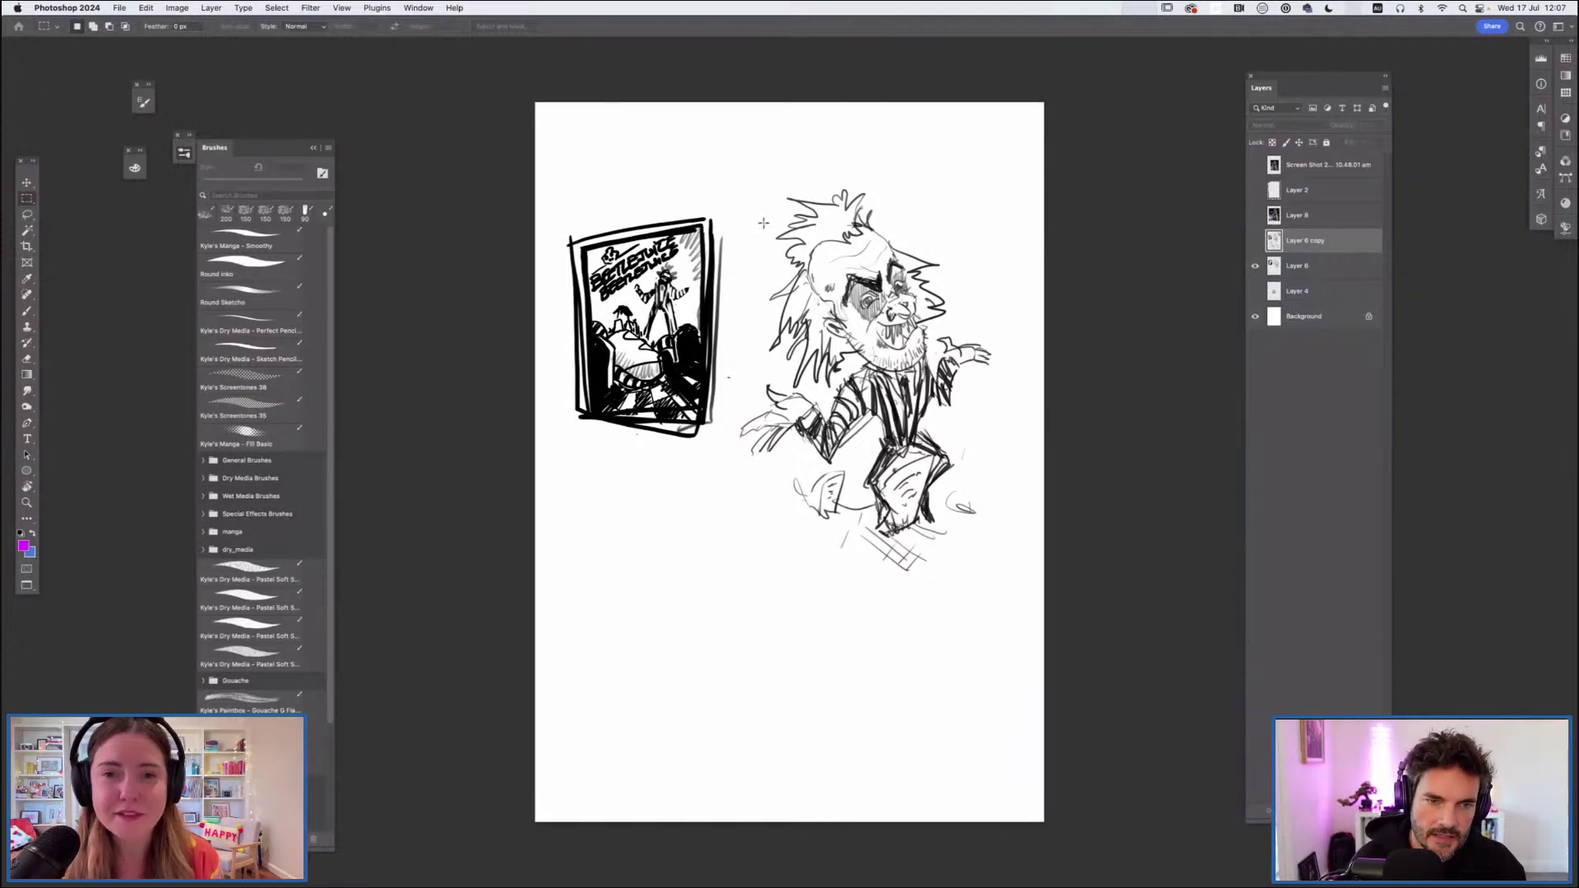
mouse_move(738, 174)
mouse_down()
mouse_move(976, 545)
mouse_move(996, 607)
mouse_up()
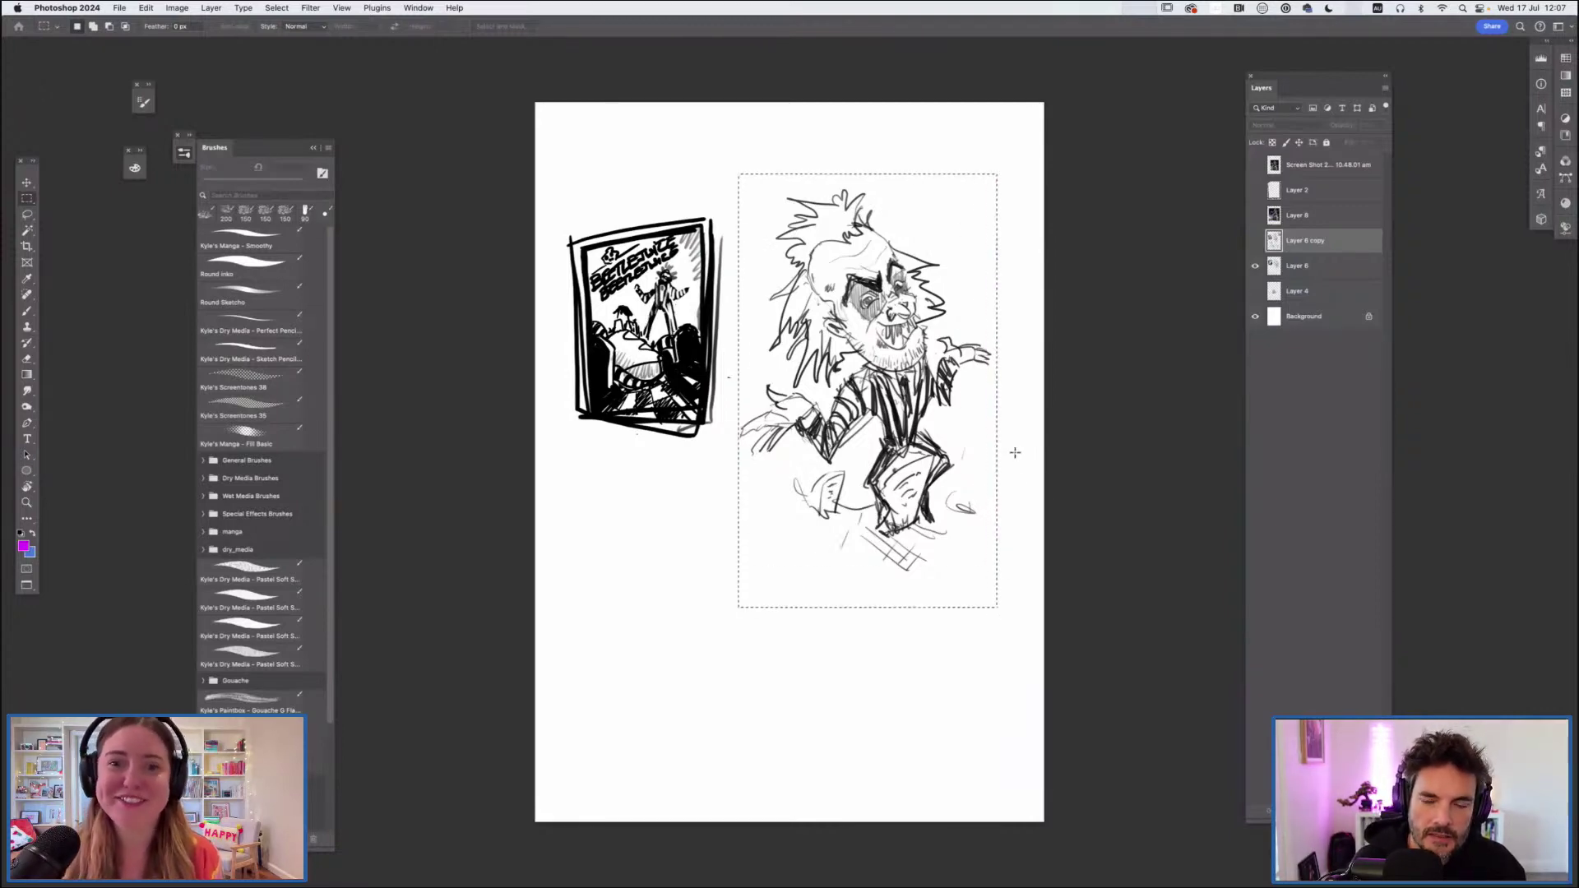
key(super+d)
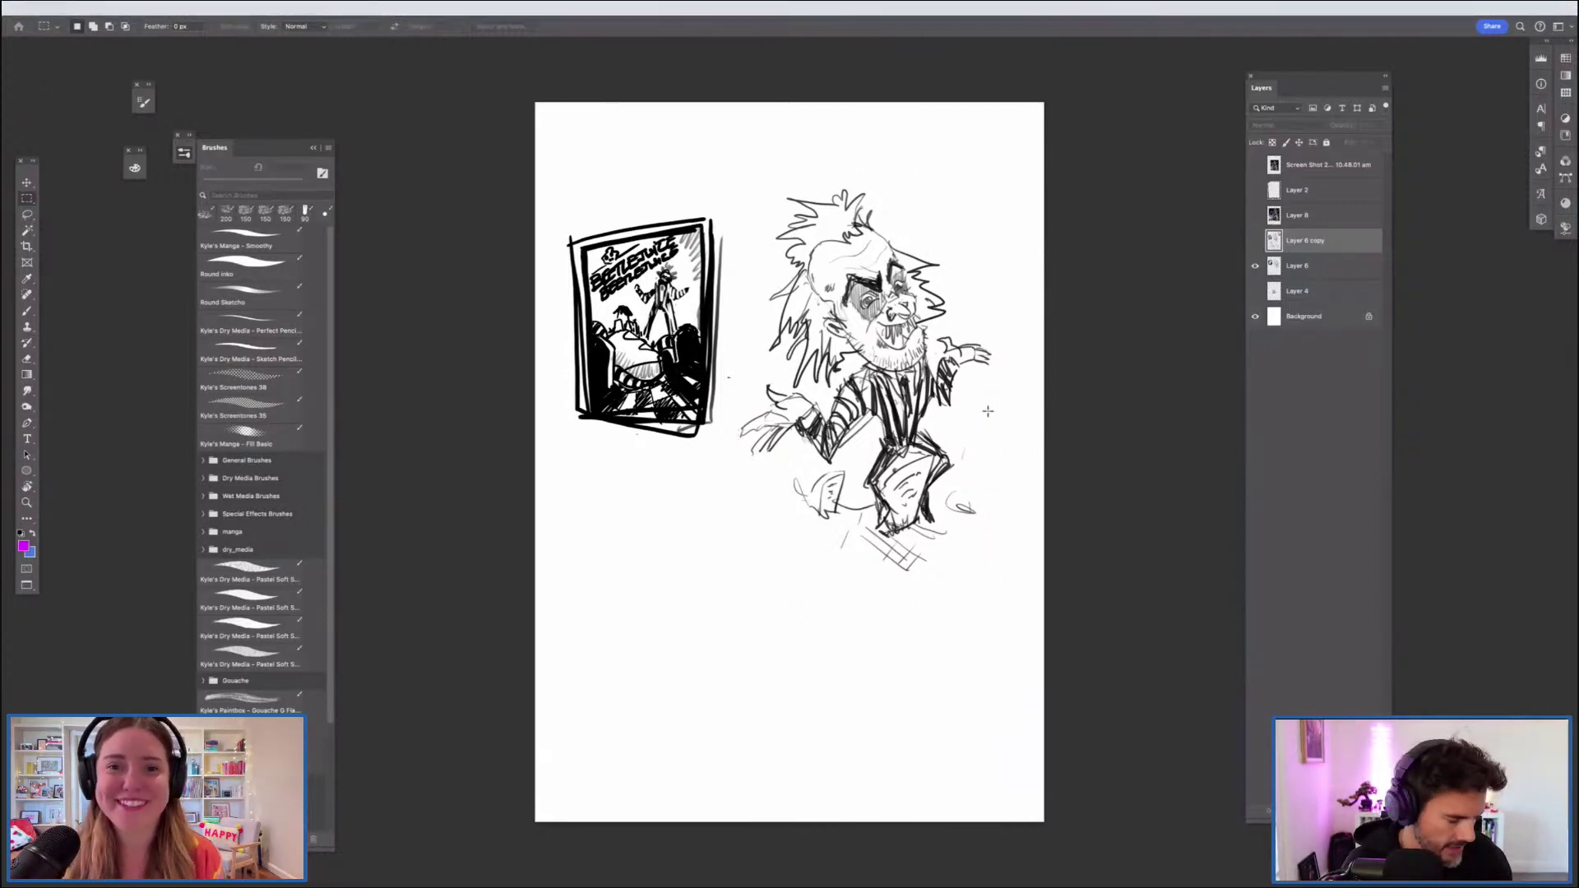
click(1255, 266)
click(1255, 240)
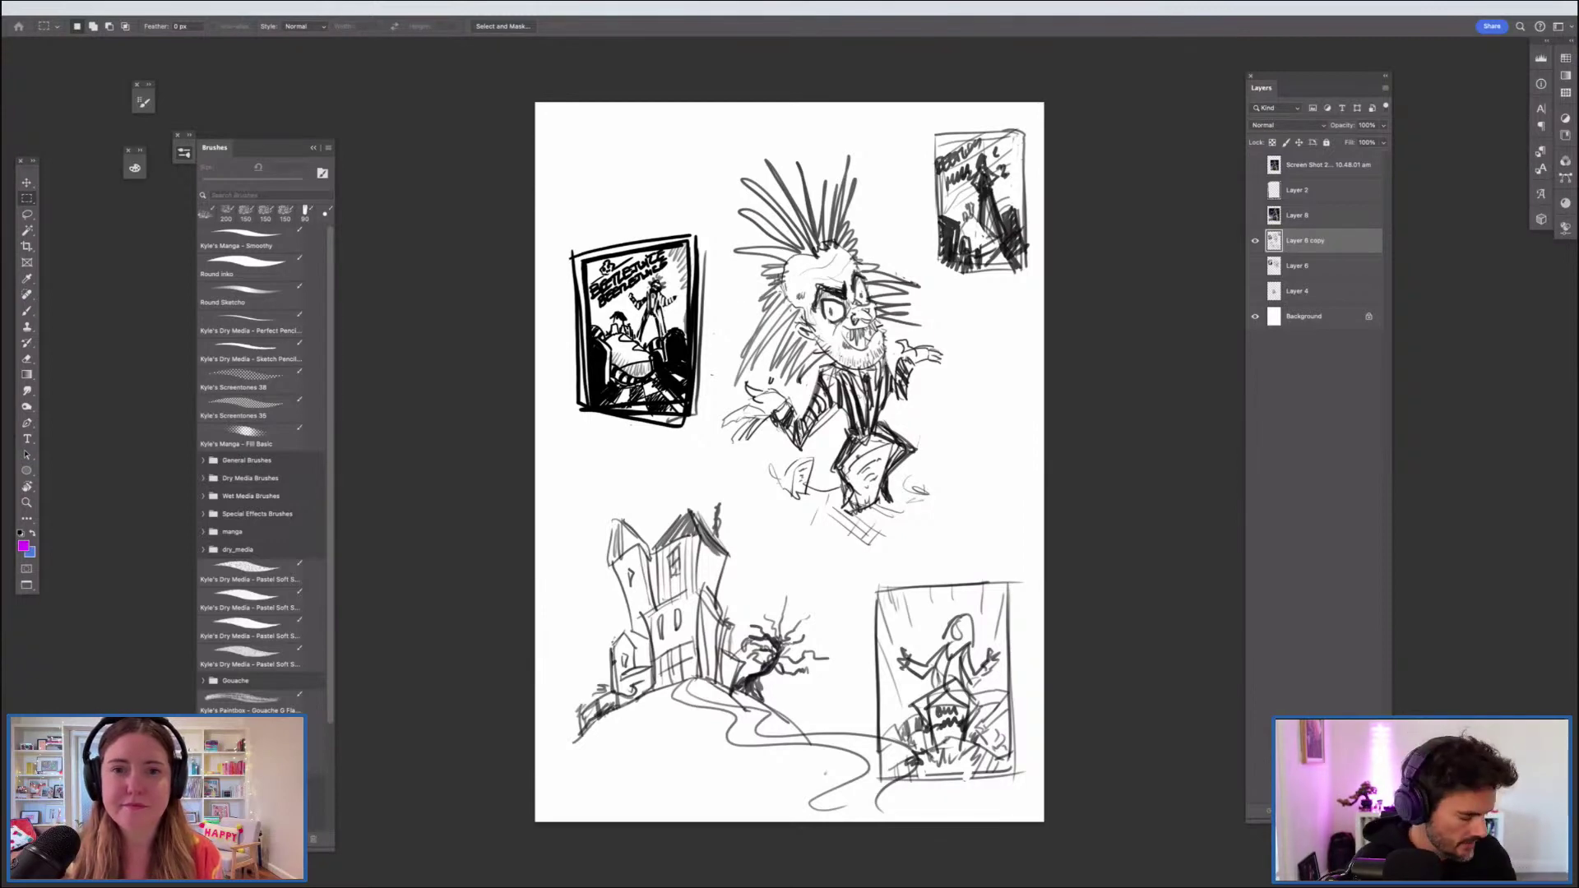
Step: Copy the wild-haired figure sketch from Layer 6 copy to a new layer and hide Layer 6 copy
drag(714, 153, 964, 568)
key(ctrl+j)
click(1255, 267)
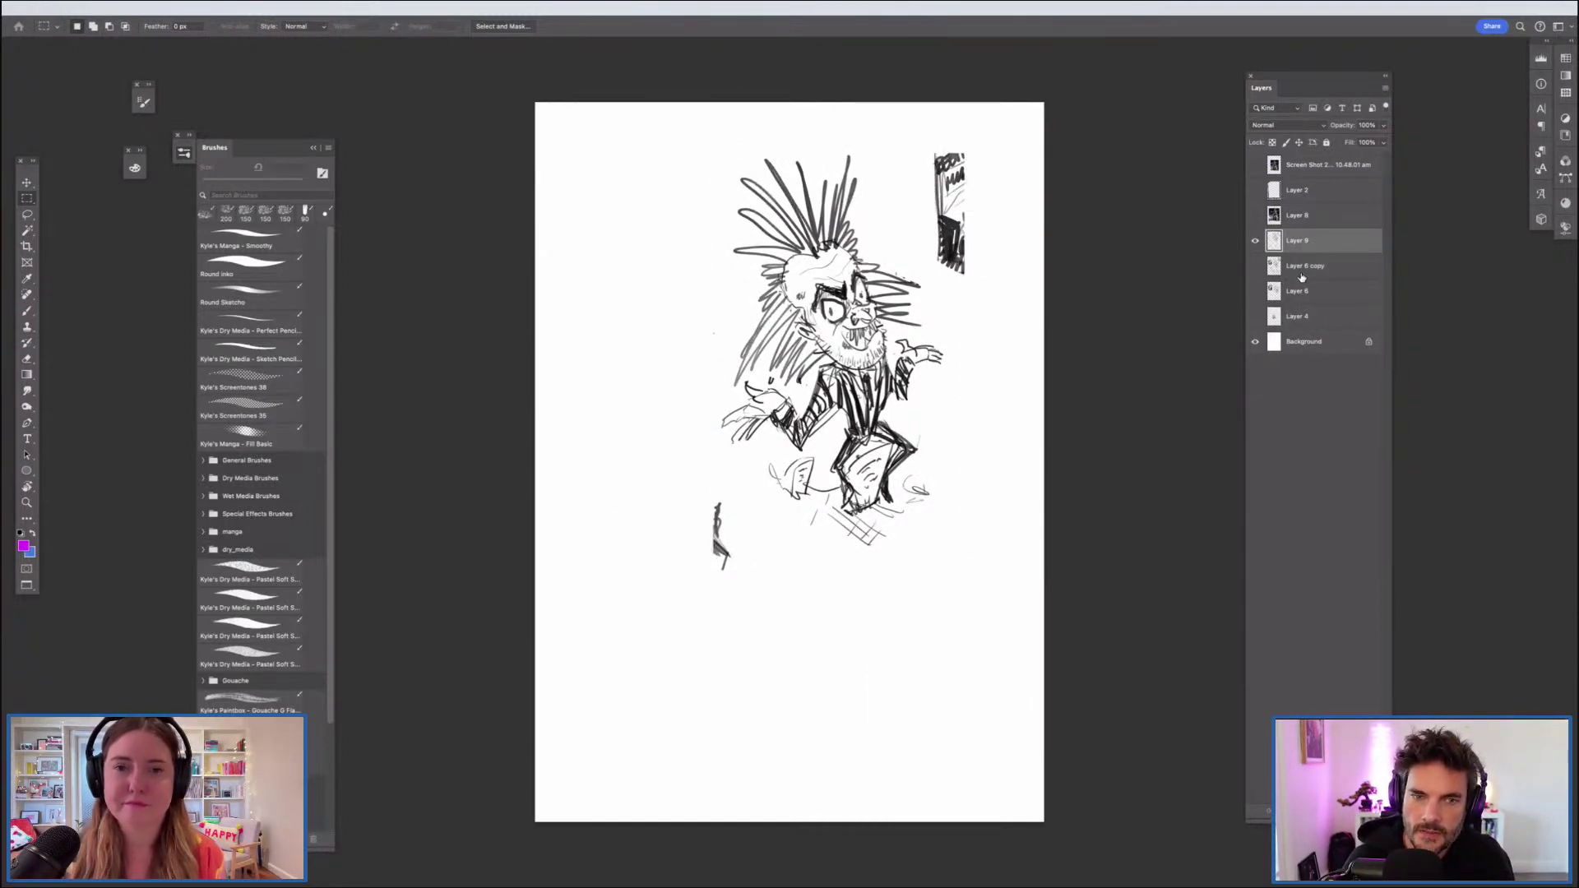
Step: Lasso and delete the leftover thumbnail and house fragments around the copied figure, and reset the colours to default black and white
key(l)
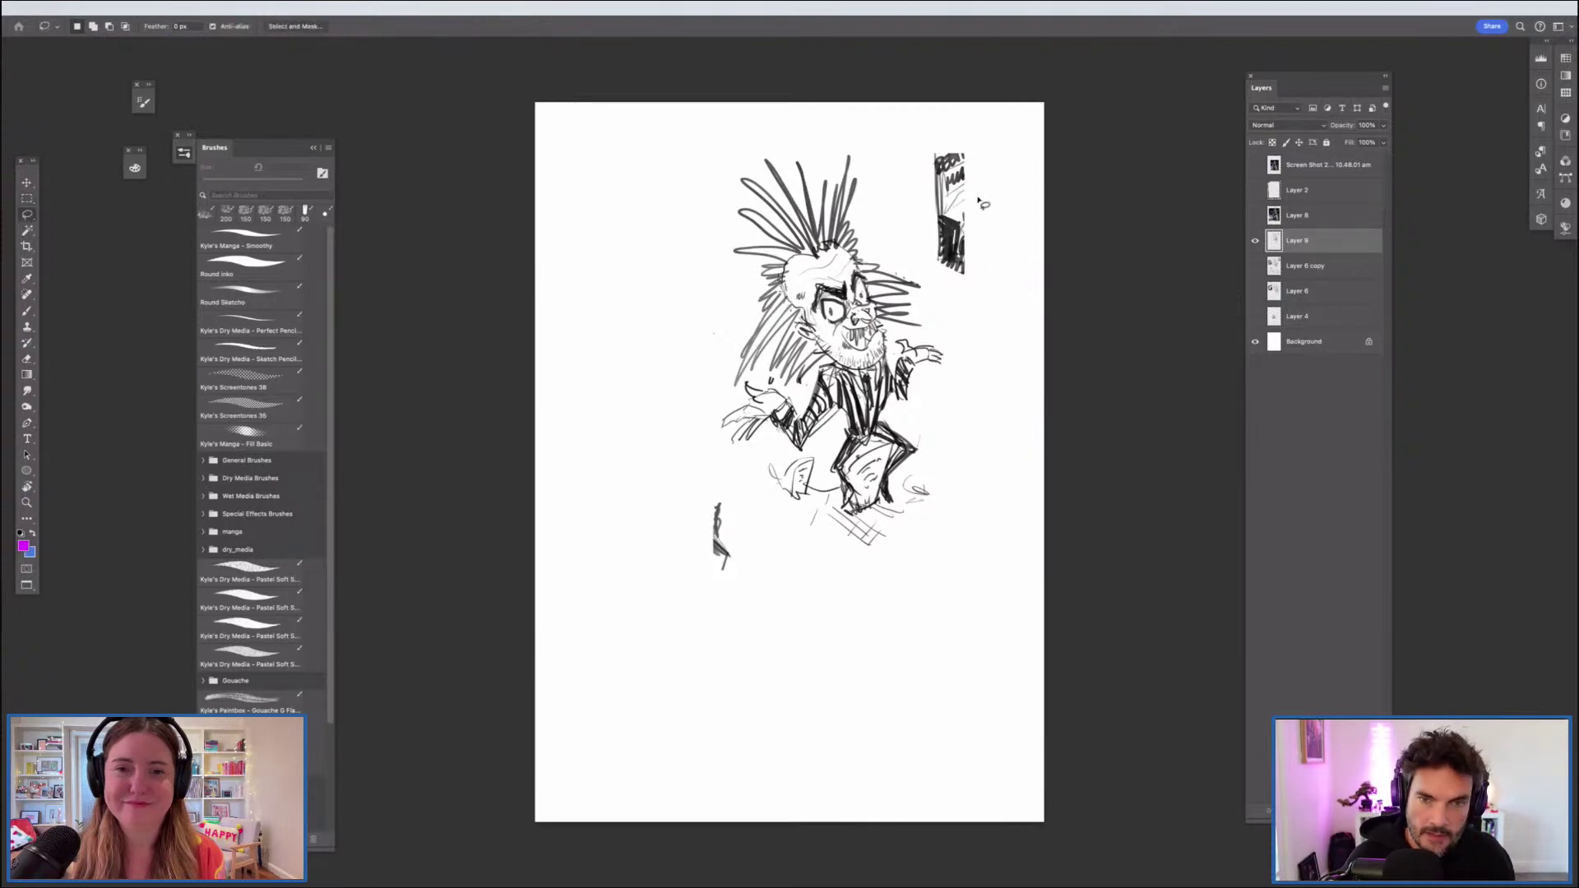
mouse_move(962, 270)
mouse_down()
mouse_move(927, 167)
mouse_move(946, 289)
mouse_up()
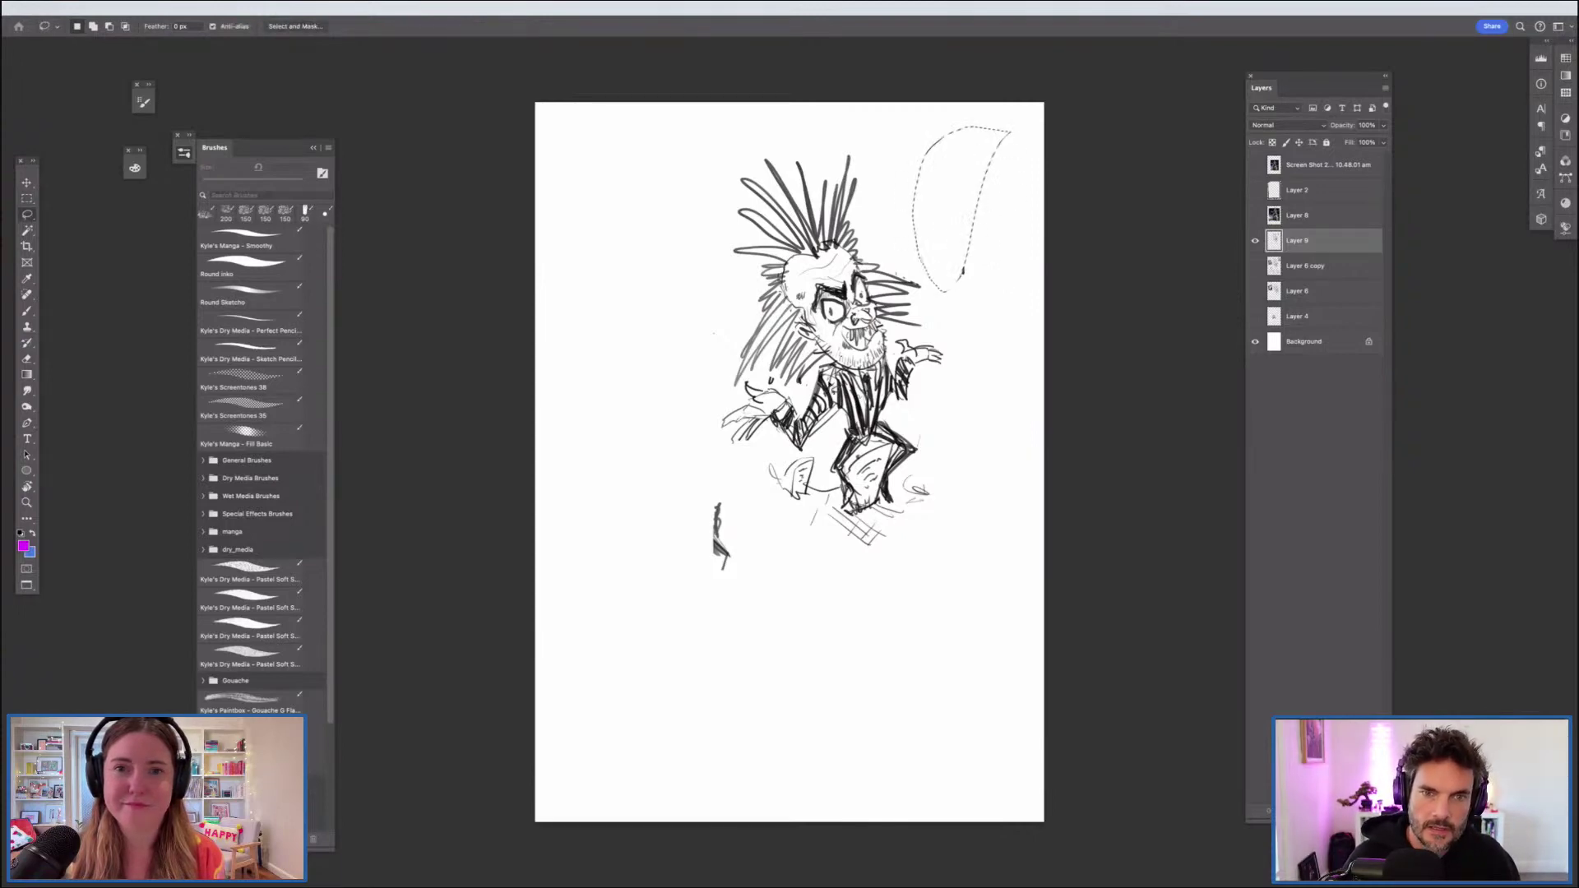
mouse_move(728, 486)
mouse_down()
mouse_move(699, 607)
mouse_move(727, 485)
mouse_up()
key(Delete)
key(d)
key(ctrl+t)
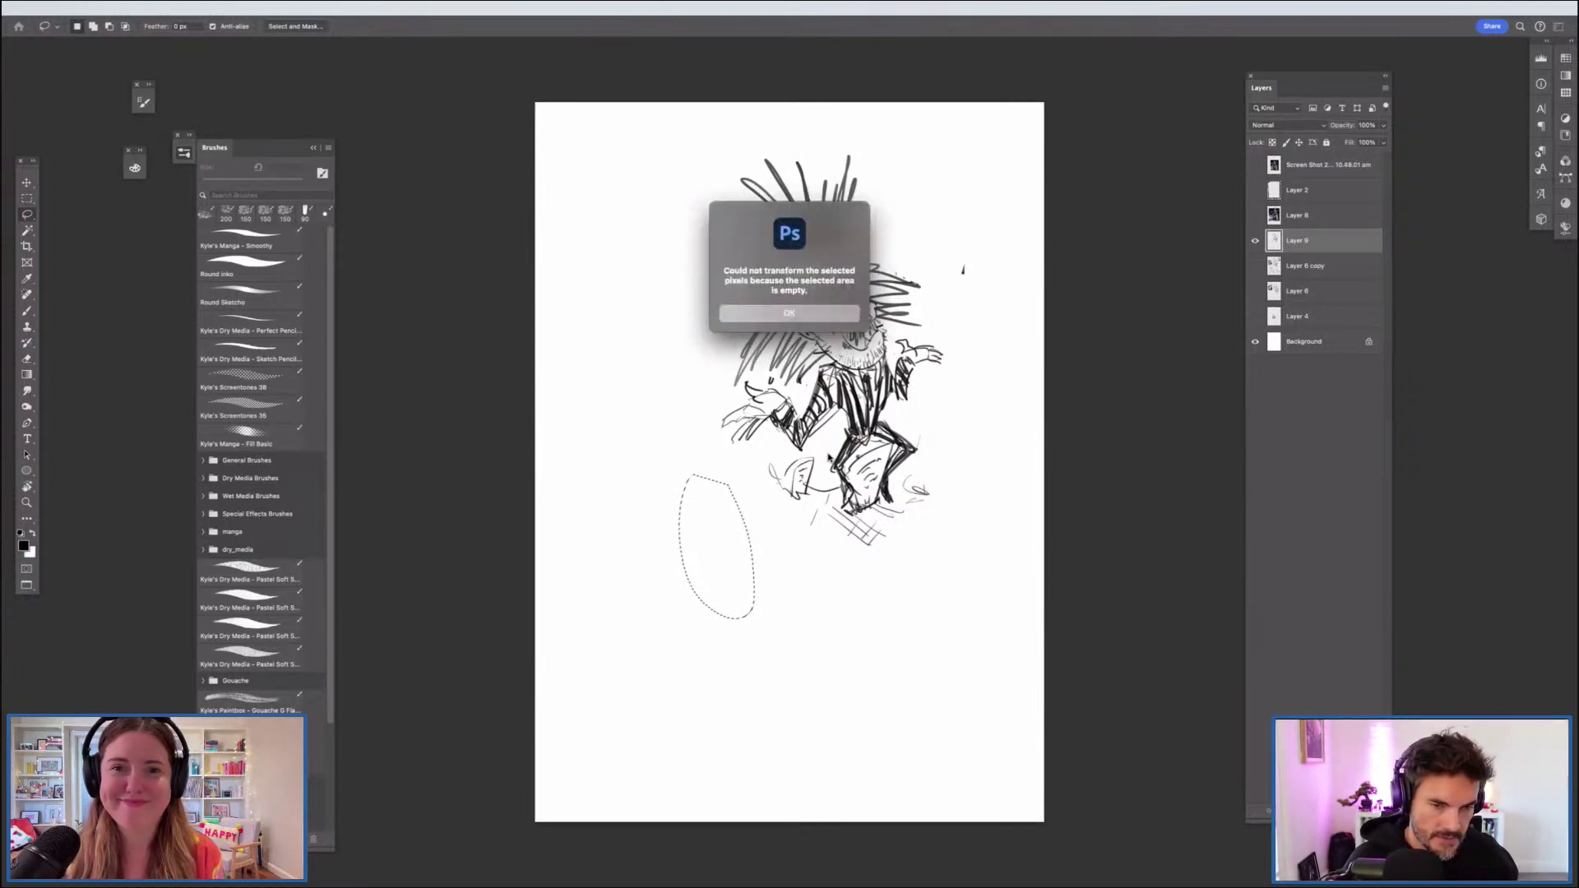
click(891, 510)
key(super+Tab)
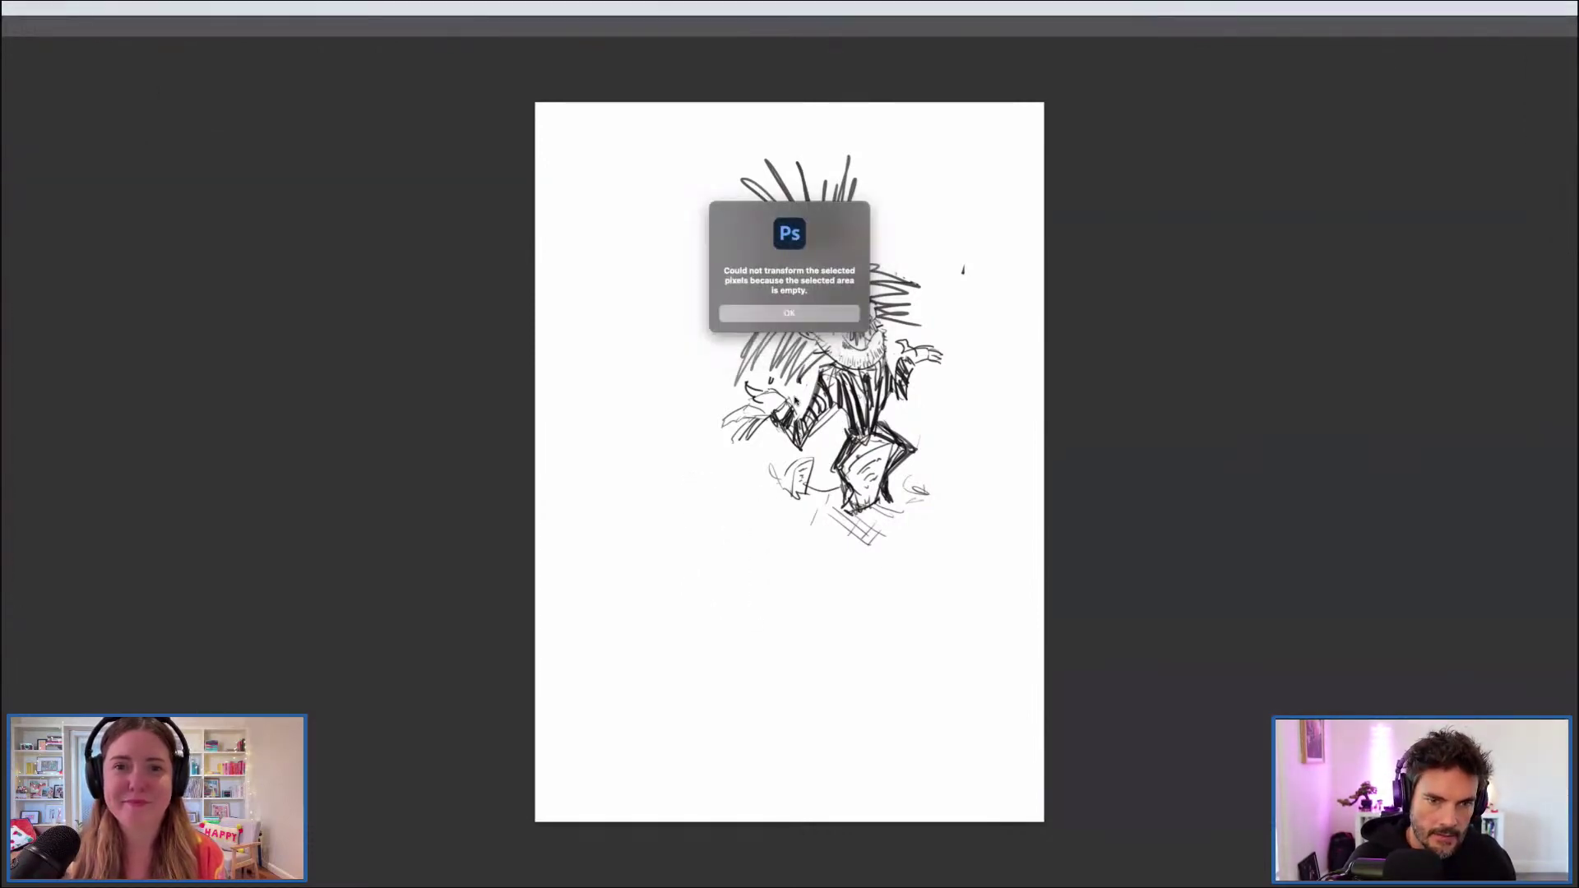
click(763, 715)
click(789, 313)
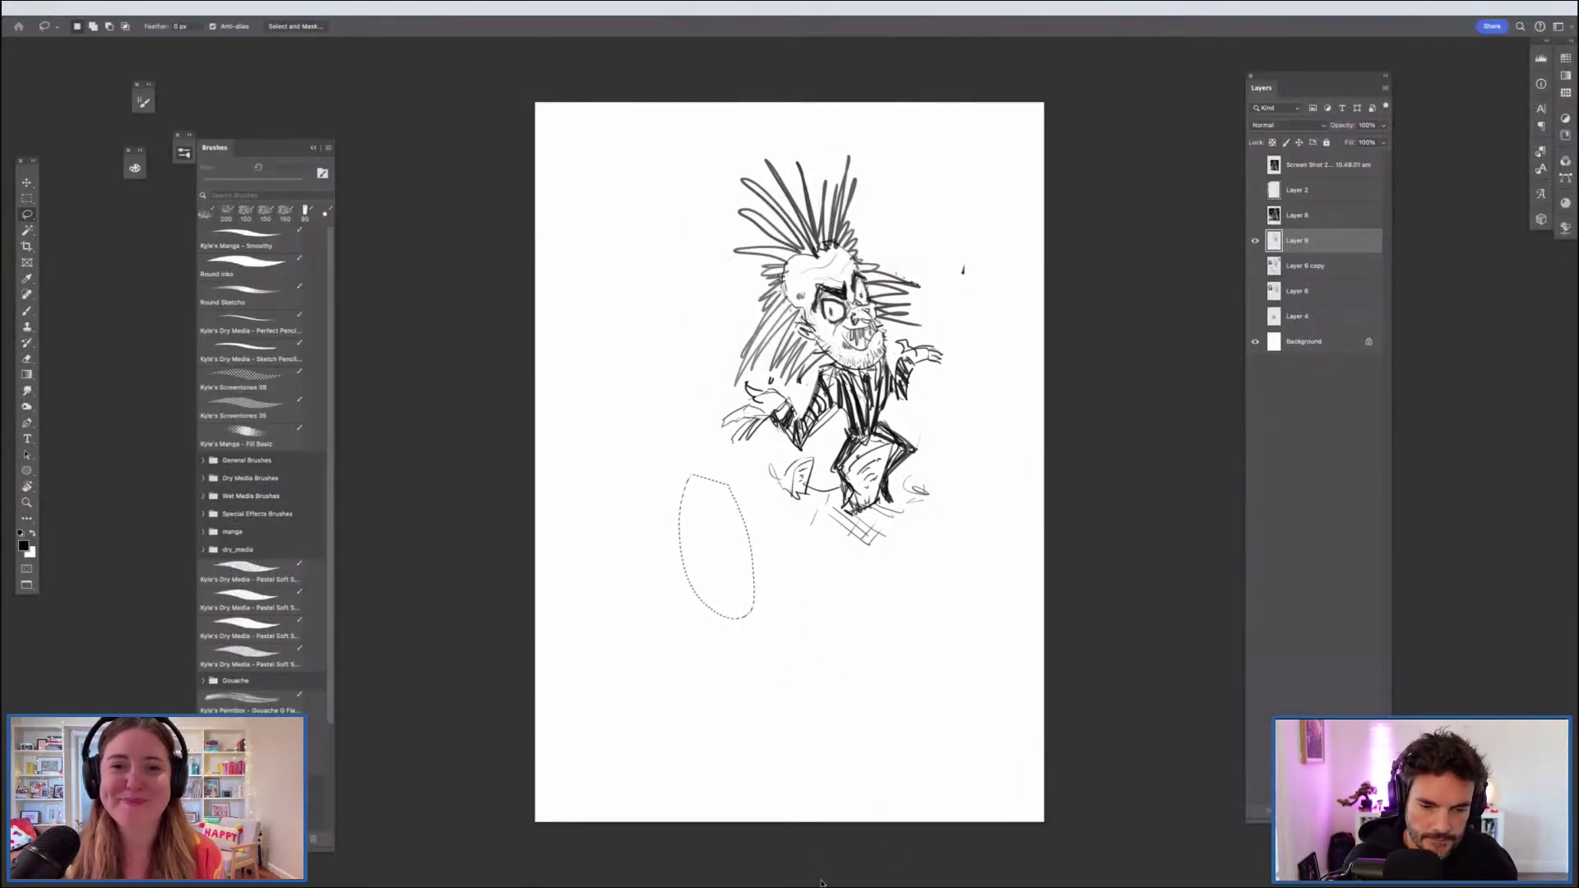
Step: Clear the selection, enlarge the figure sketch to fill the middle of the page, and lower its layer opacity to a faint guide
key(super+d)
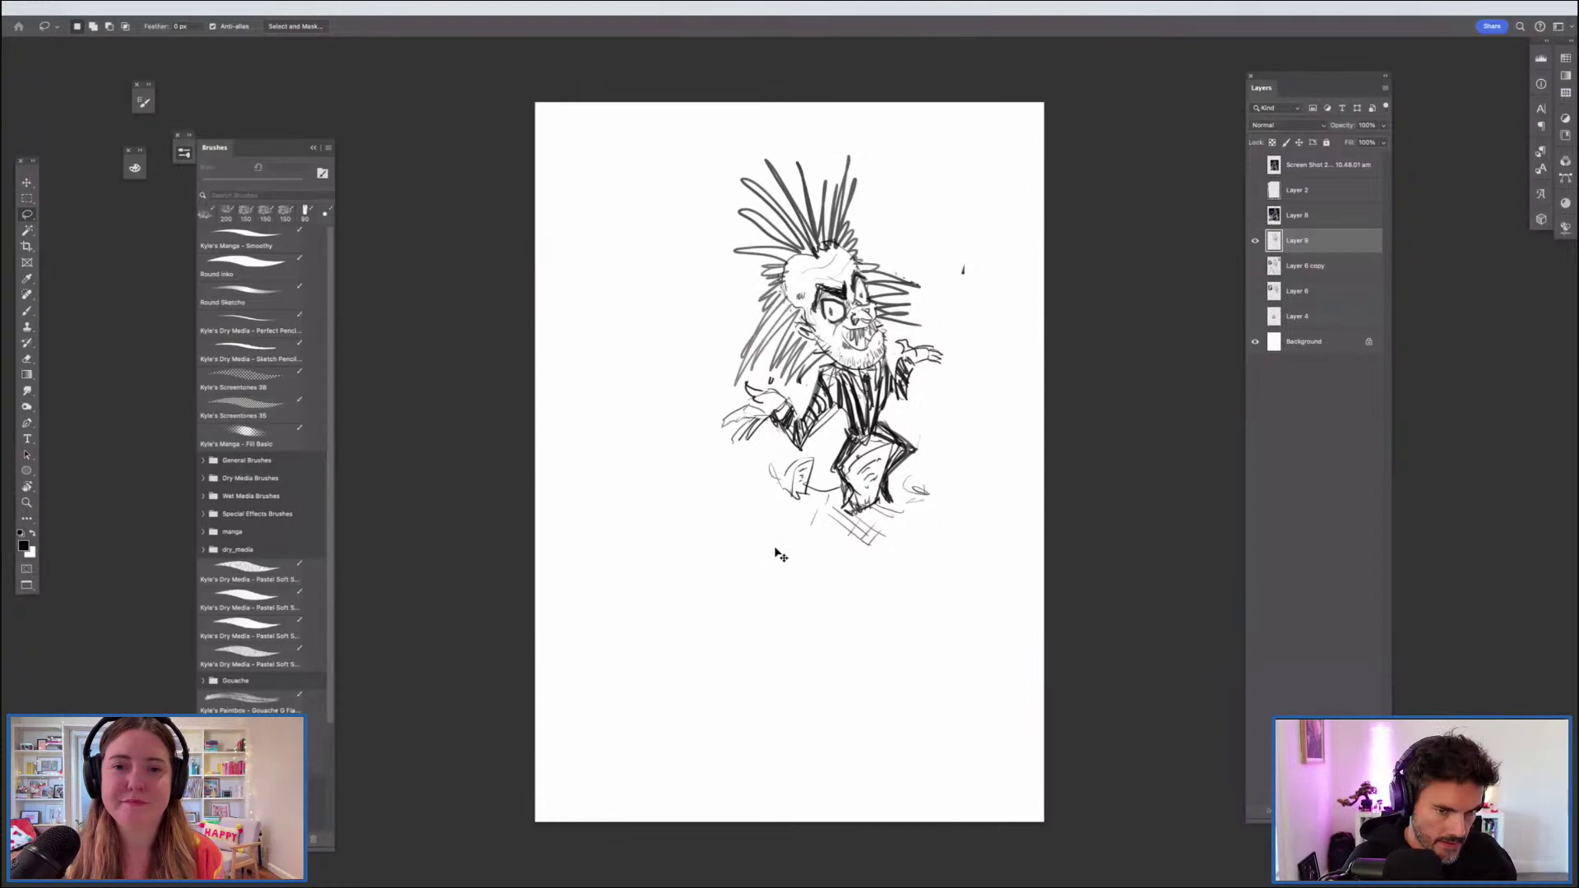
key(super+r)
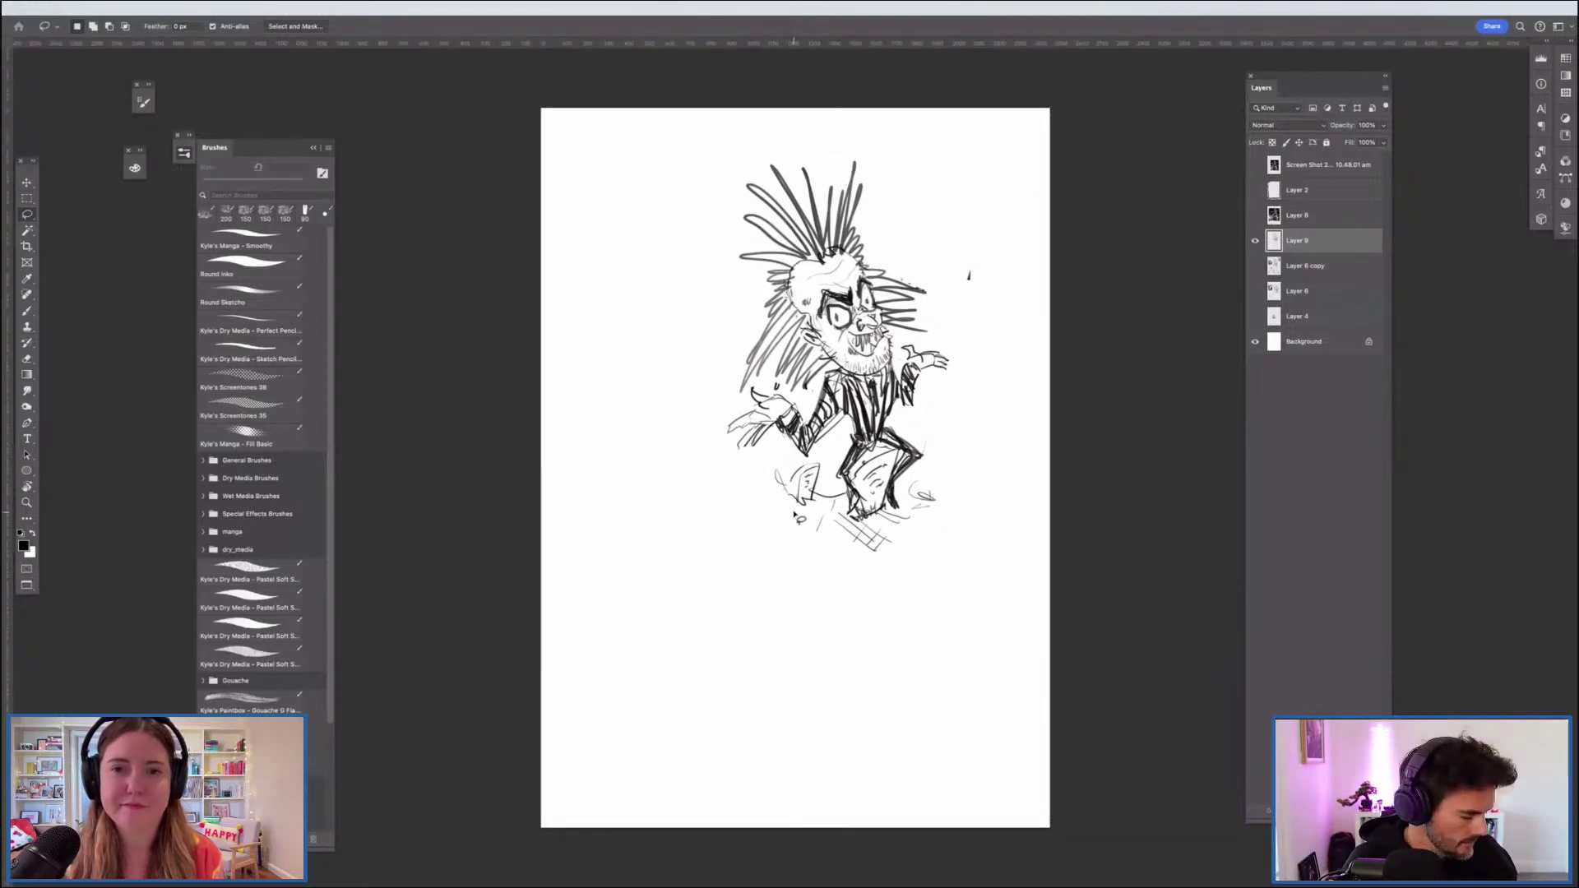
key(super+r)
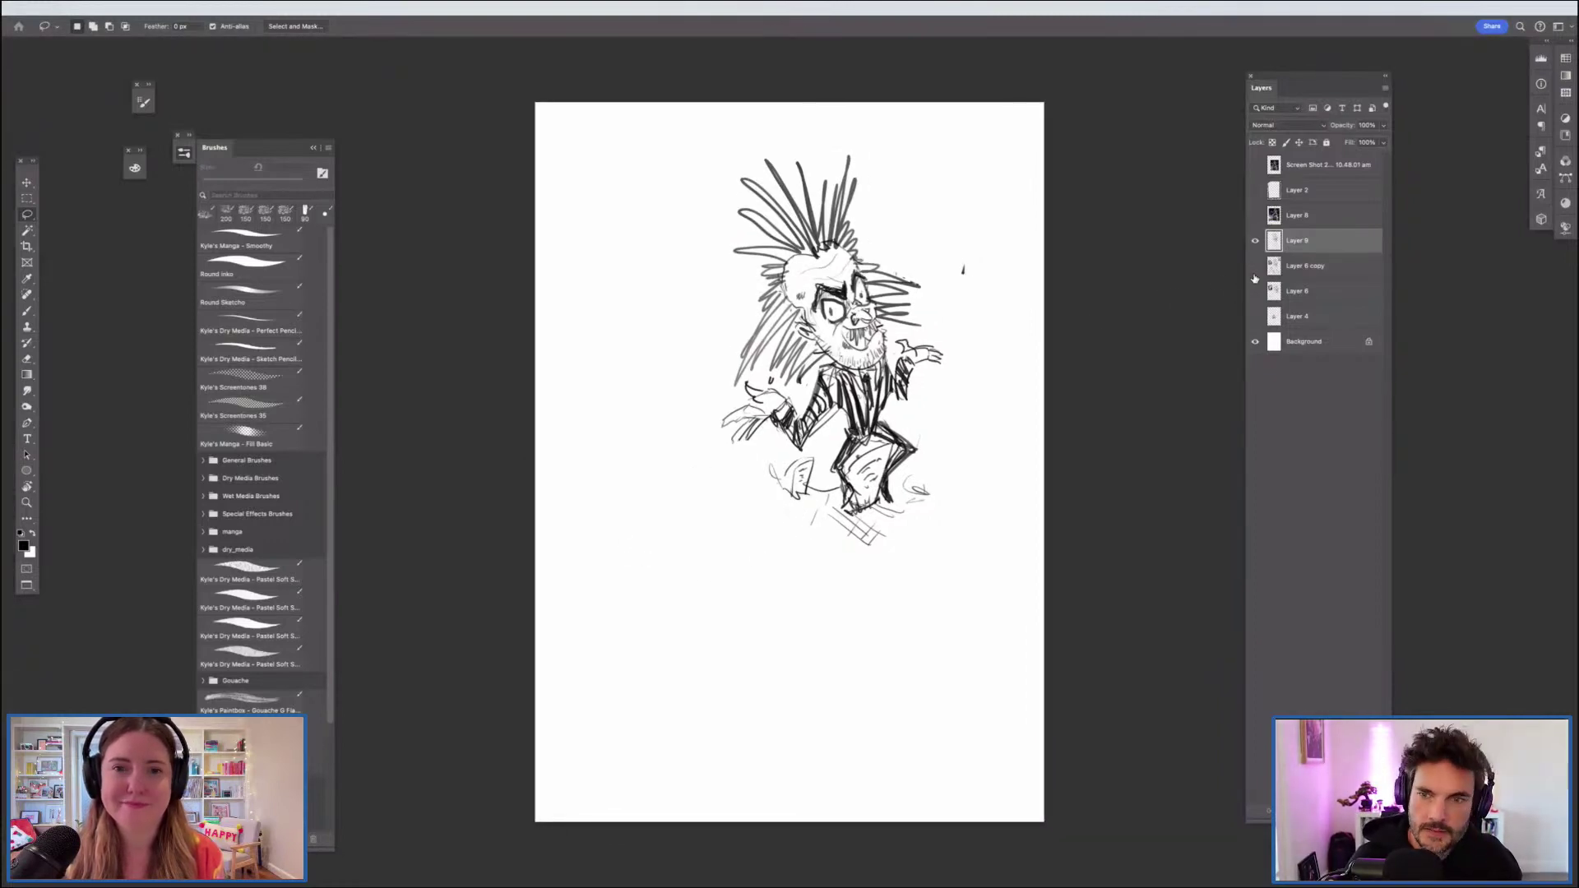
key(super+t)
mouse_move(954, 340)
mouse_down()
mouse_move(905, 475)
mouse_move(999, 481)
mouse_move(946, 488)
mouse_up()
mouse_move(789, 491)
mouse_down()
mouse_move(810, 449)
mouse_move(837, 450)
mouse_up()
key(Return)
key(l)
drag(1346, 143, 1340, 142)
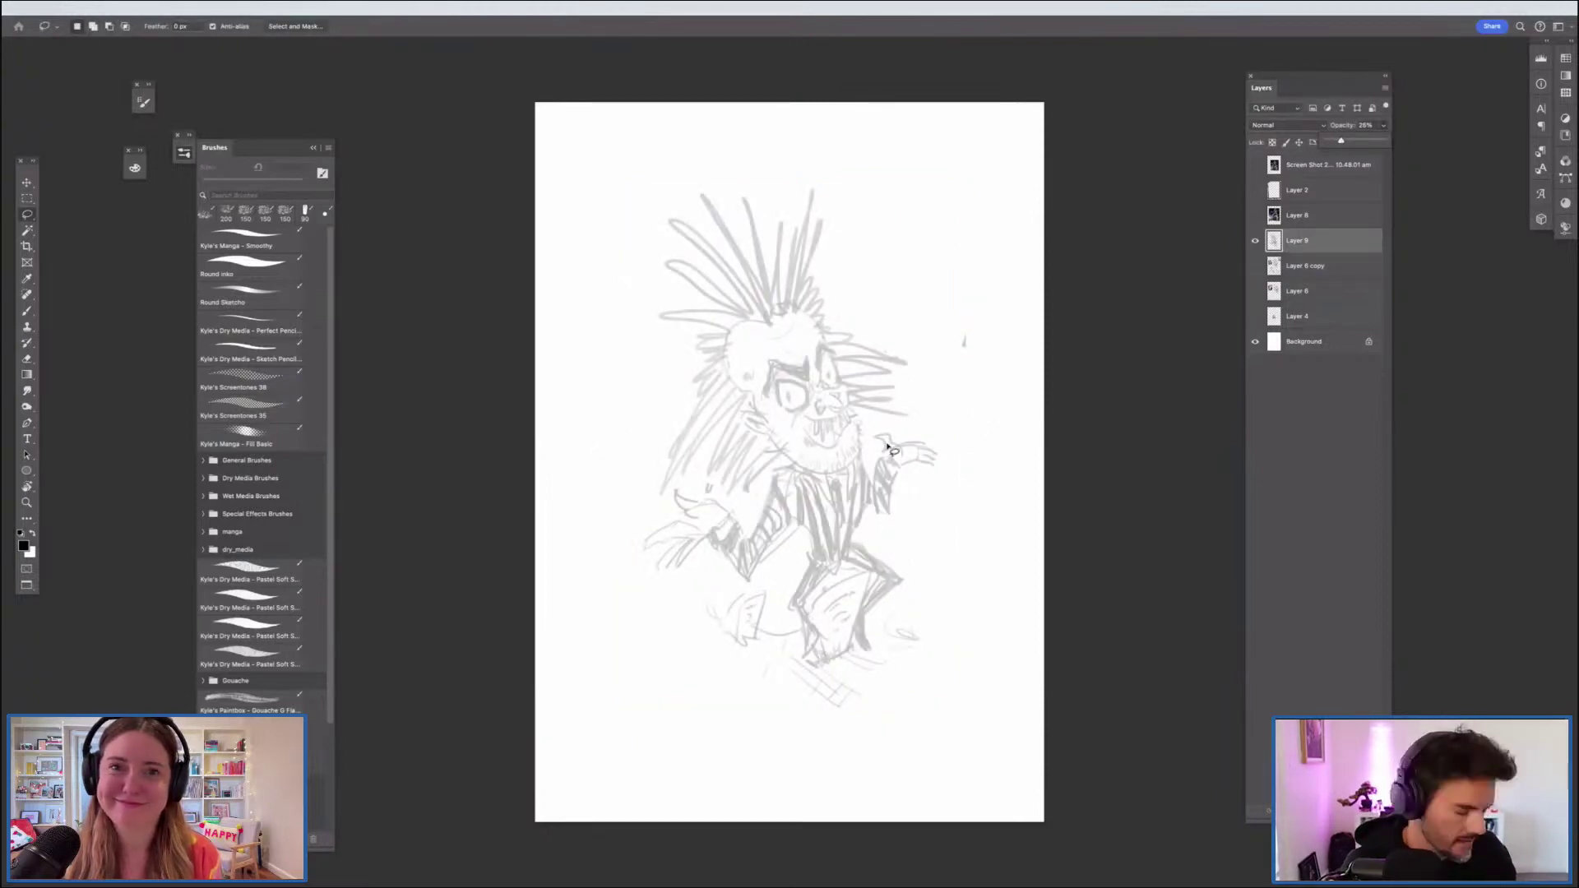
Step: Choose the round sketching brush and reduce its size to about 15 px
key(b)
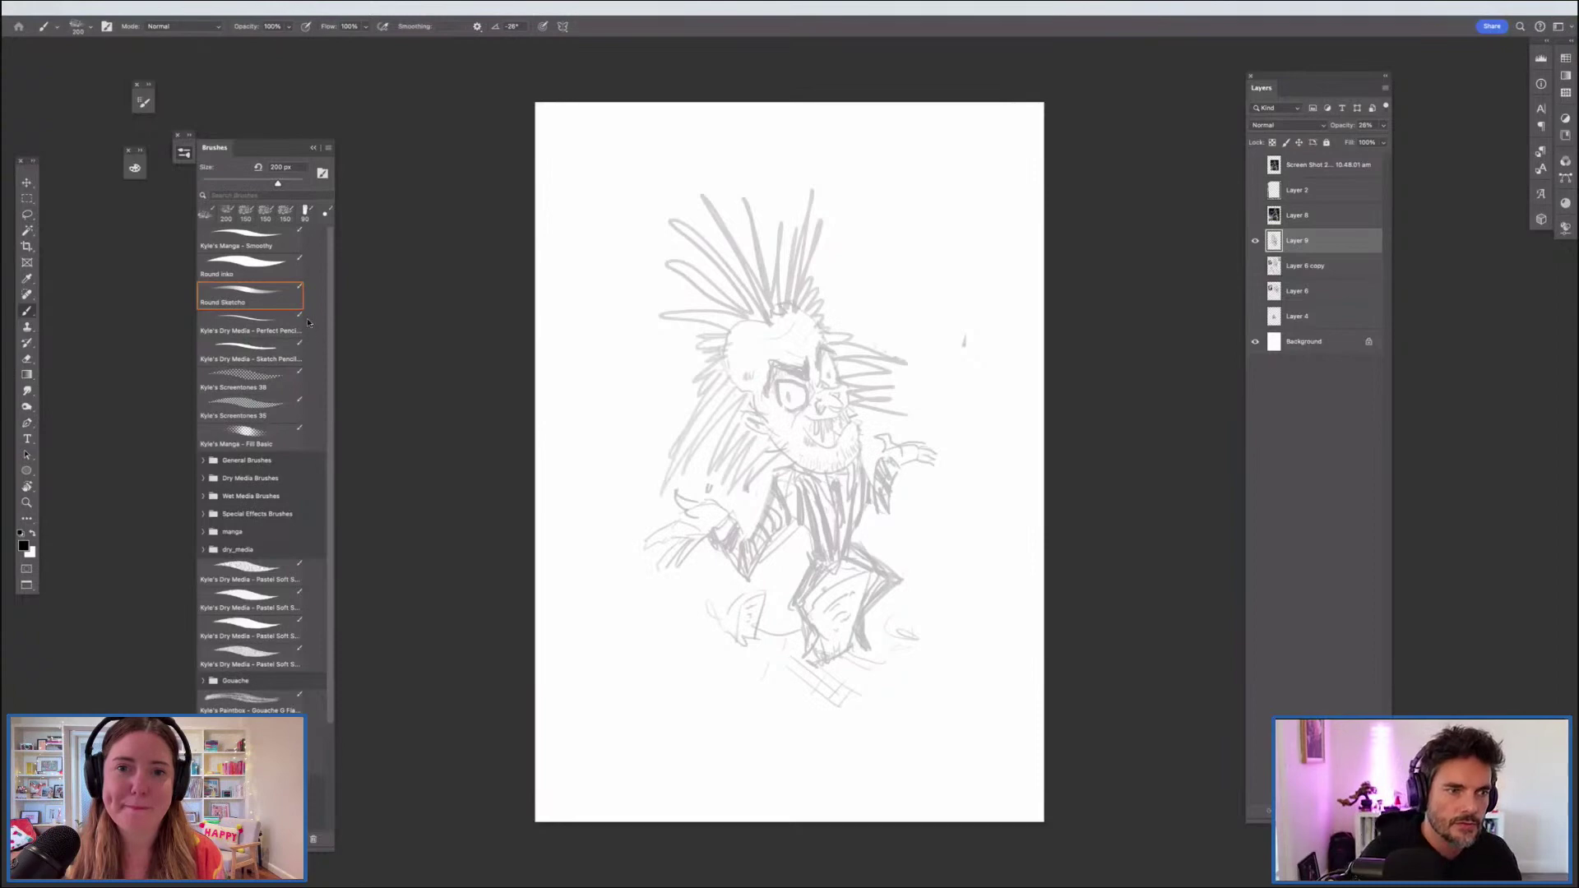
click(248, 296)
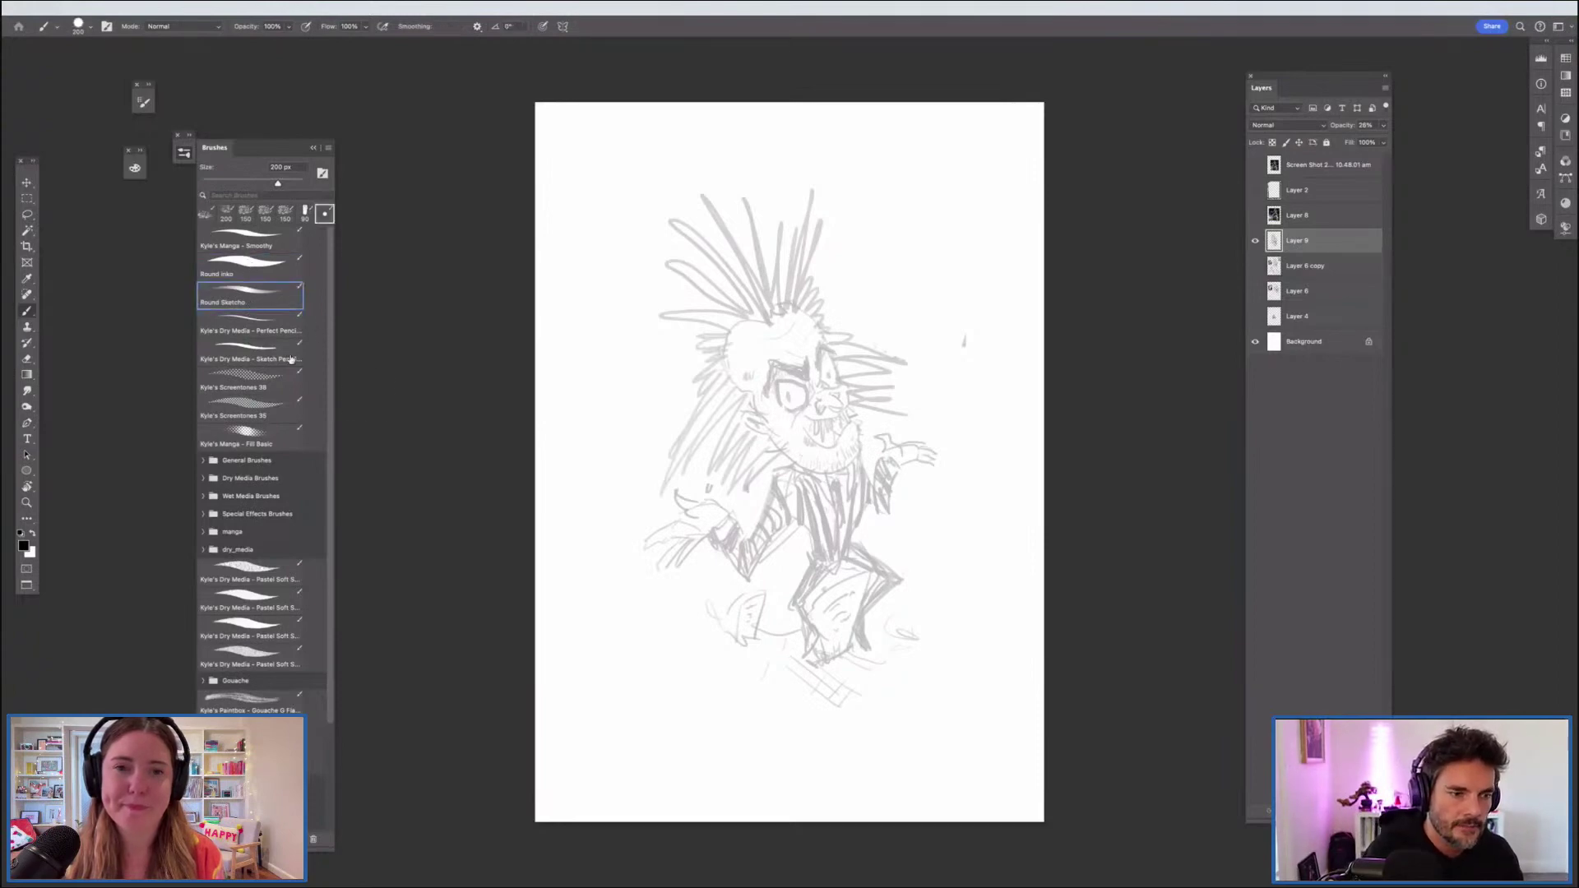
key(bracketleft)
key(bracketleft)
key(bracketleft)
key(bracketleft)
key(bracketleft)
key(bracketleft)
key(bracketleft)
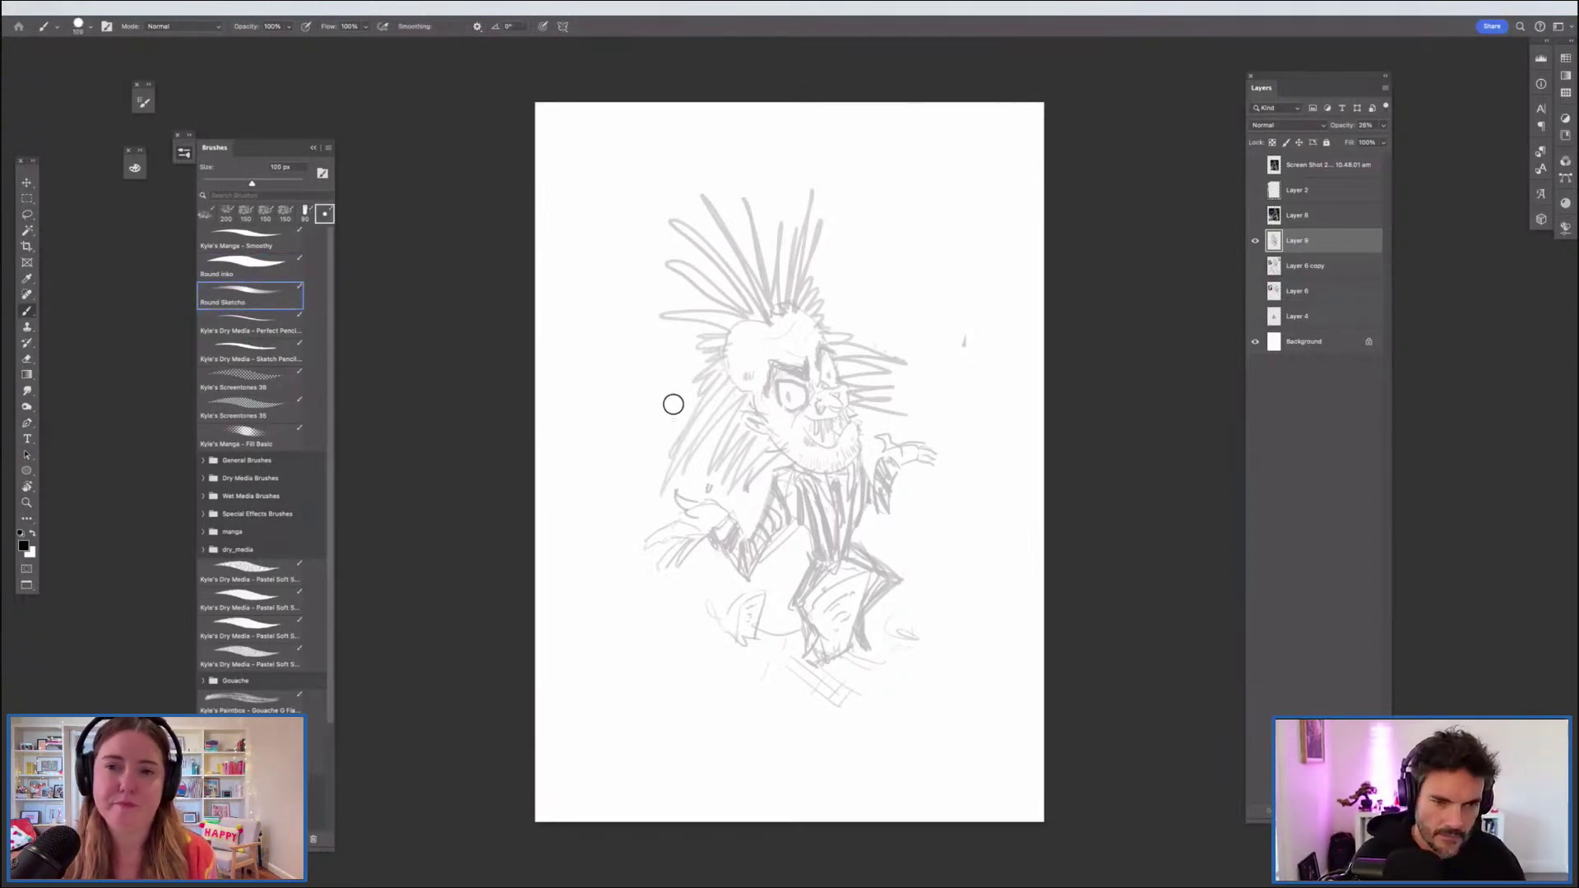
key(bracketleft)
key(bracketleft)
key(bracketleft)
key(bracketleft)
key(bracketleft)
key(bracketleft)
key(bracketleft)
key(bracketleft)
key(bracketleft)
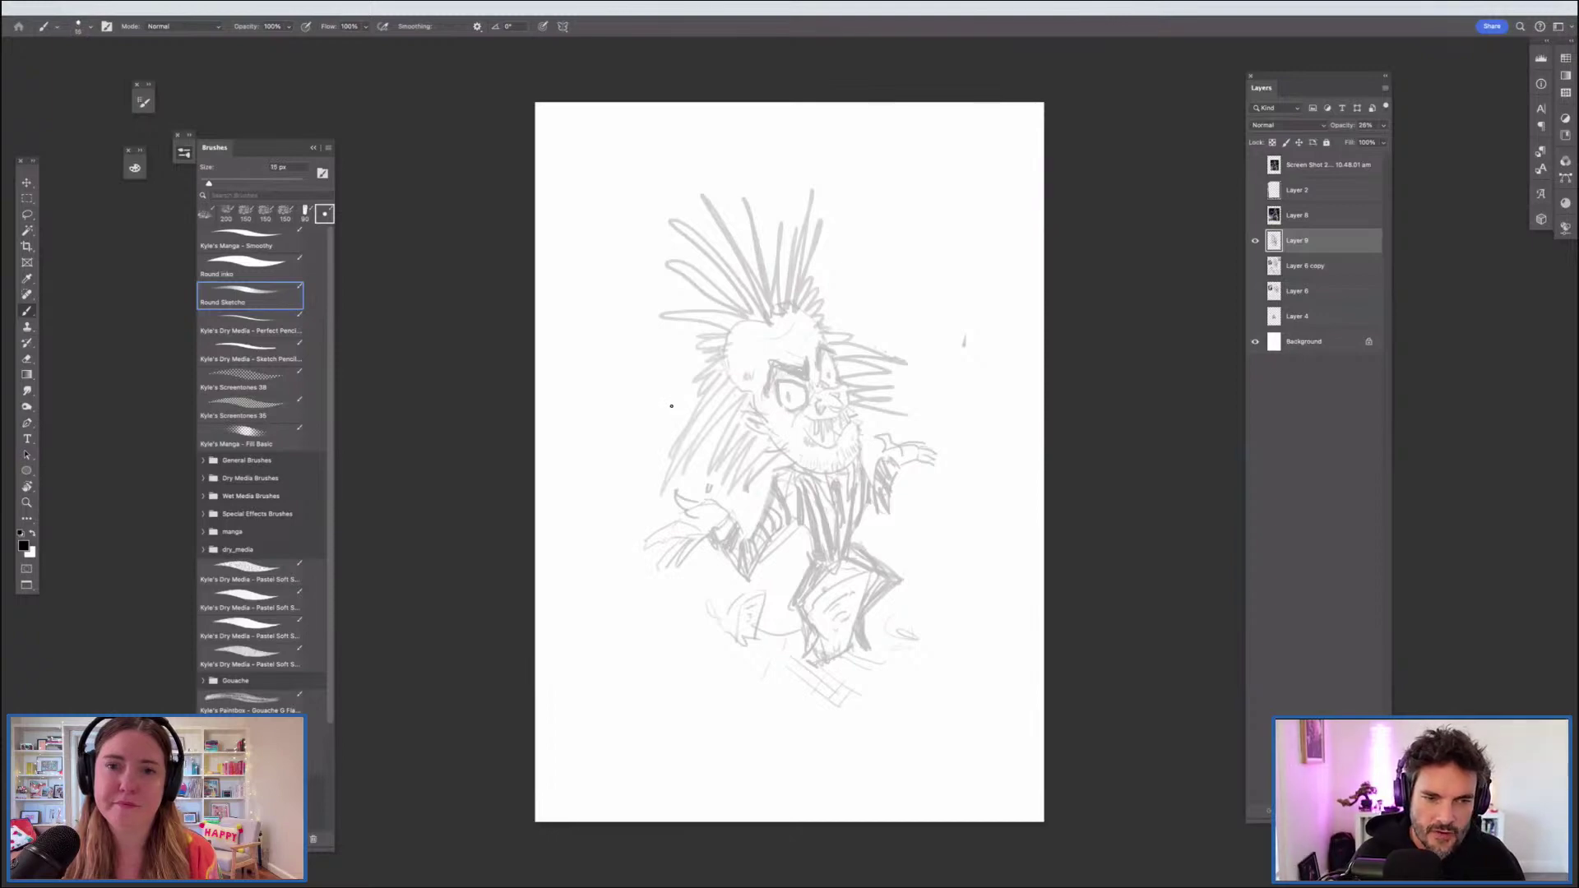
Step: Sketch a thin double rectangular frame around the figure and rough foreground shapes in its lower corners
drag(626, 226, 626, 732)
mouse_move(755, 721)
mouse_down()
mouse_move(956, 720)
mouse_move(968, 261)
mouse_up()
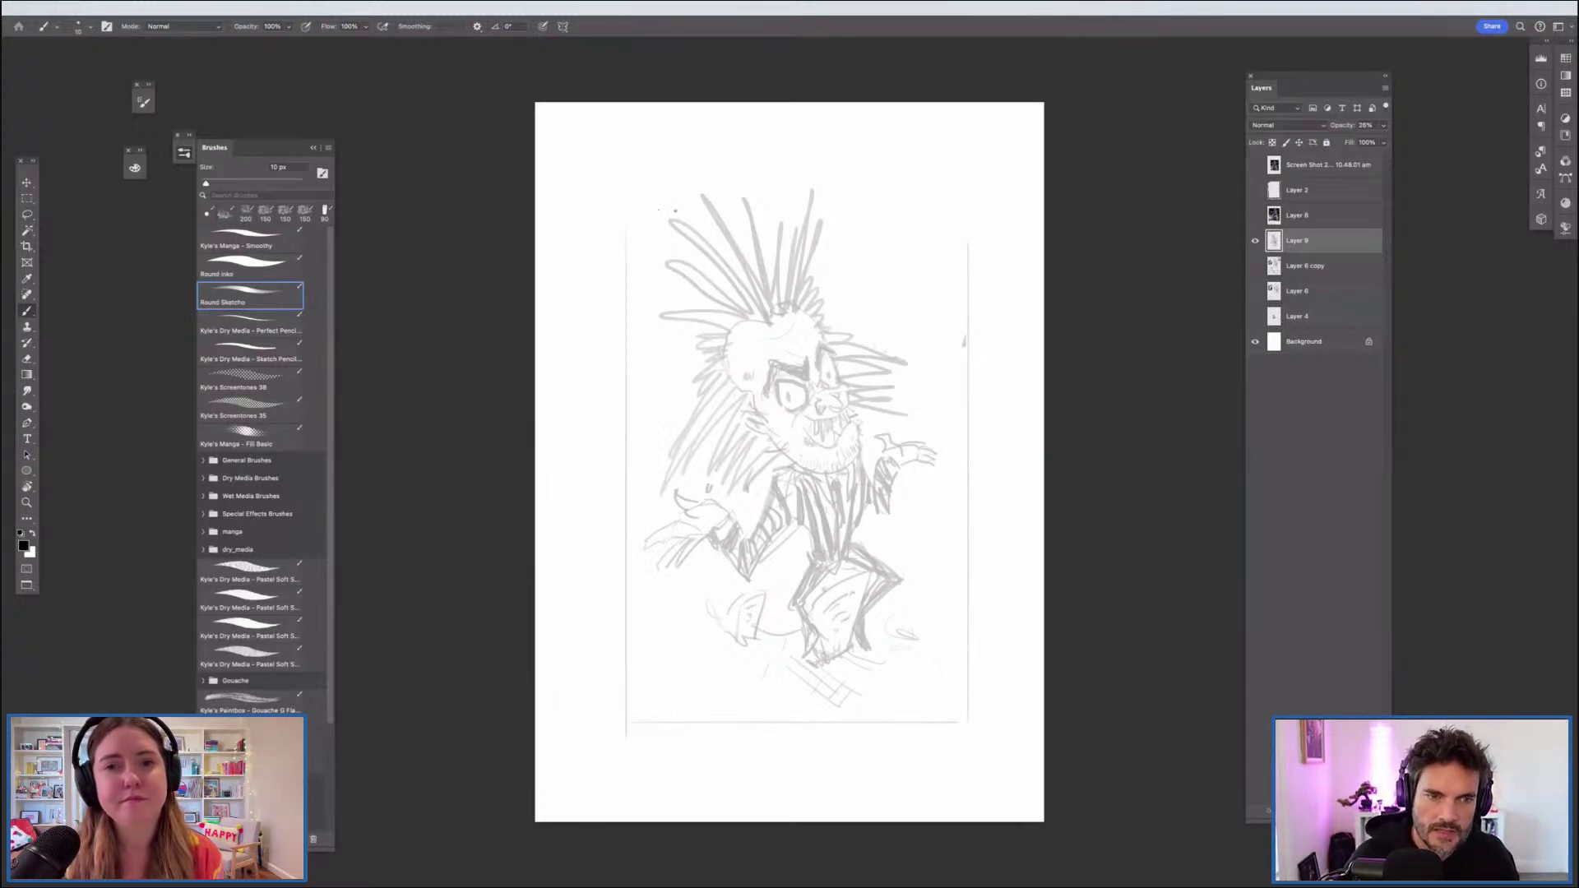
mouse_move(618, 195)
mouse_down()
mouse_move(978, 222)
mouse_move(989, 201)
mouse_move(990, 723)
mouse_up()
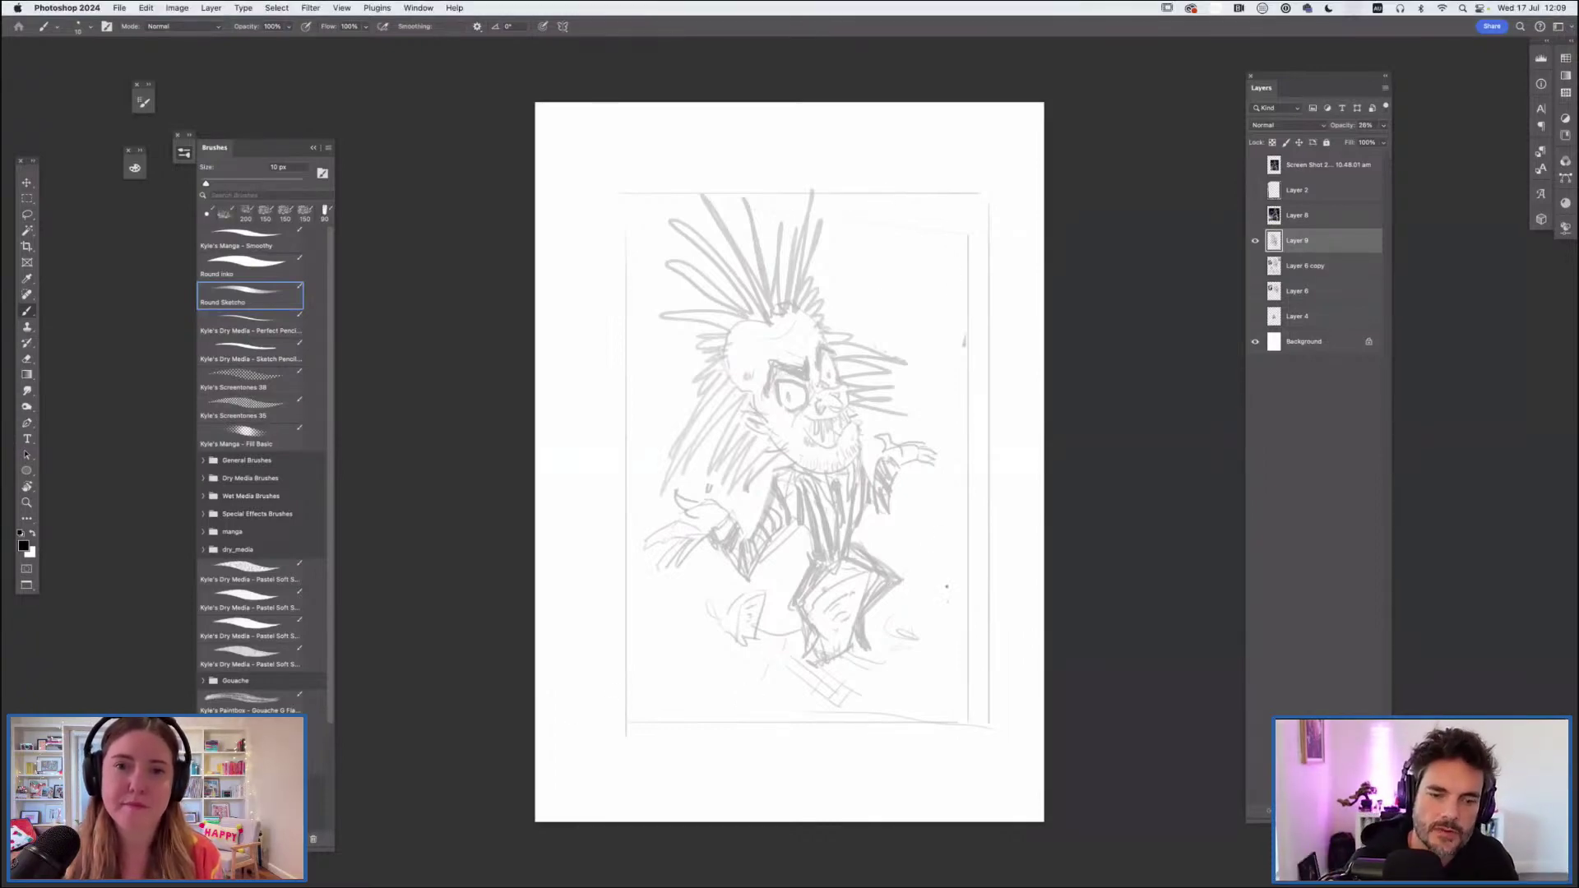
mouse_move(990, 615)
mouse_down()
mouse_move(908, 650)
mouse_move(947, 746)
mouse_up()
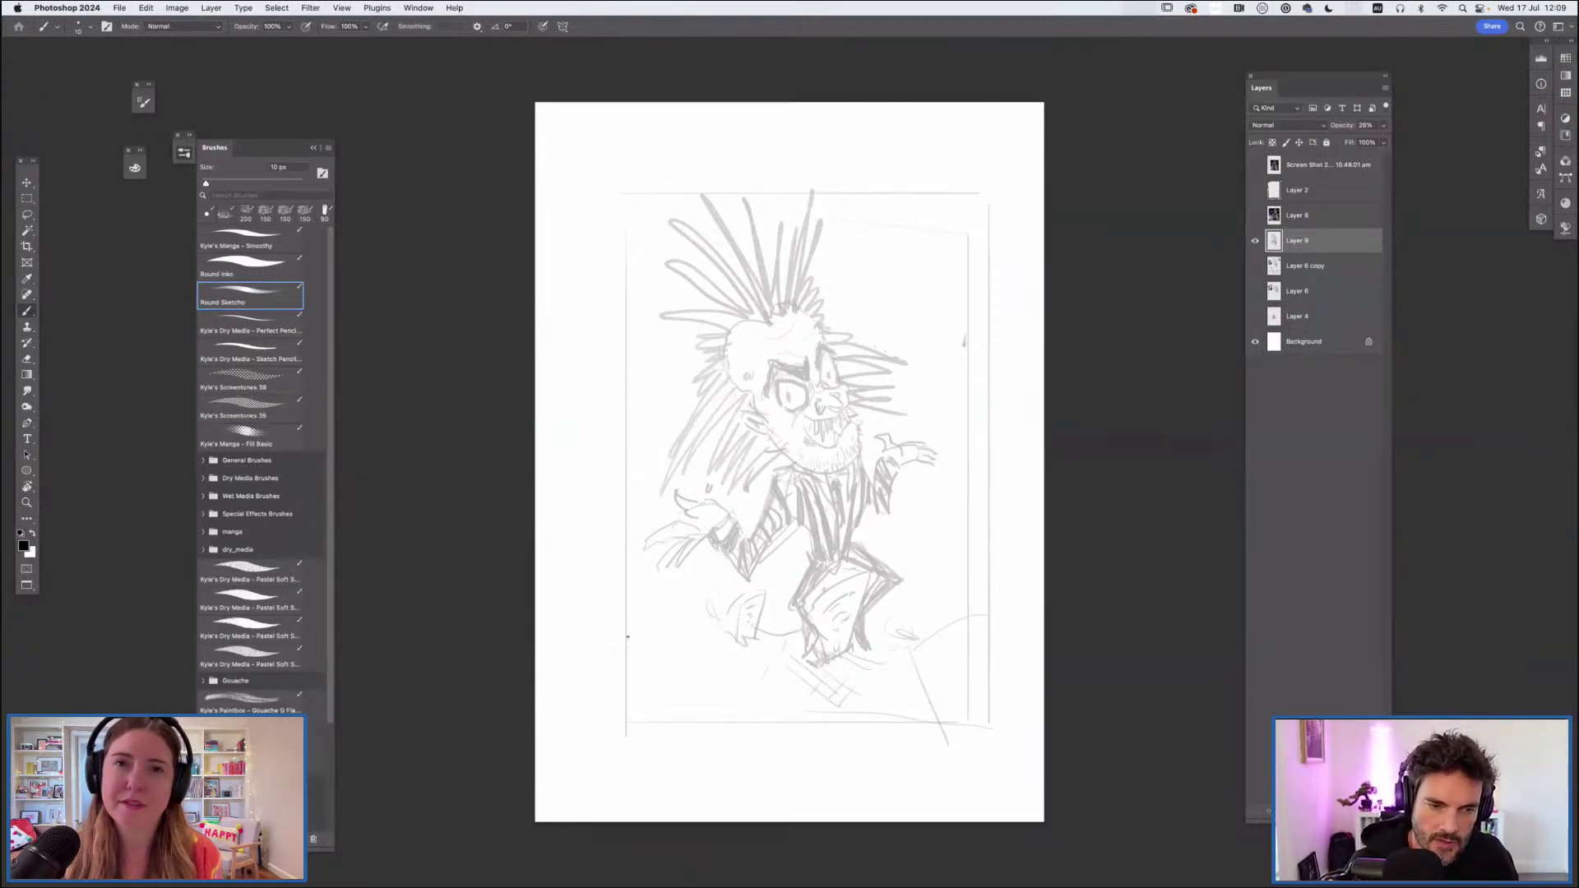
mouse_move(630, 623)
mouse_down()
mouse_move(687, 654)
mouse_move(680, 775)
mouse_move(680, 678)
mouse_move(671, 769)
mouse_move(653, 784)
mouse_up()
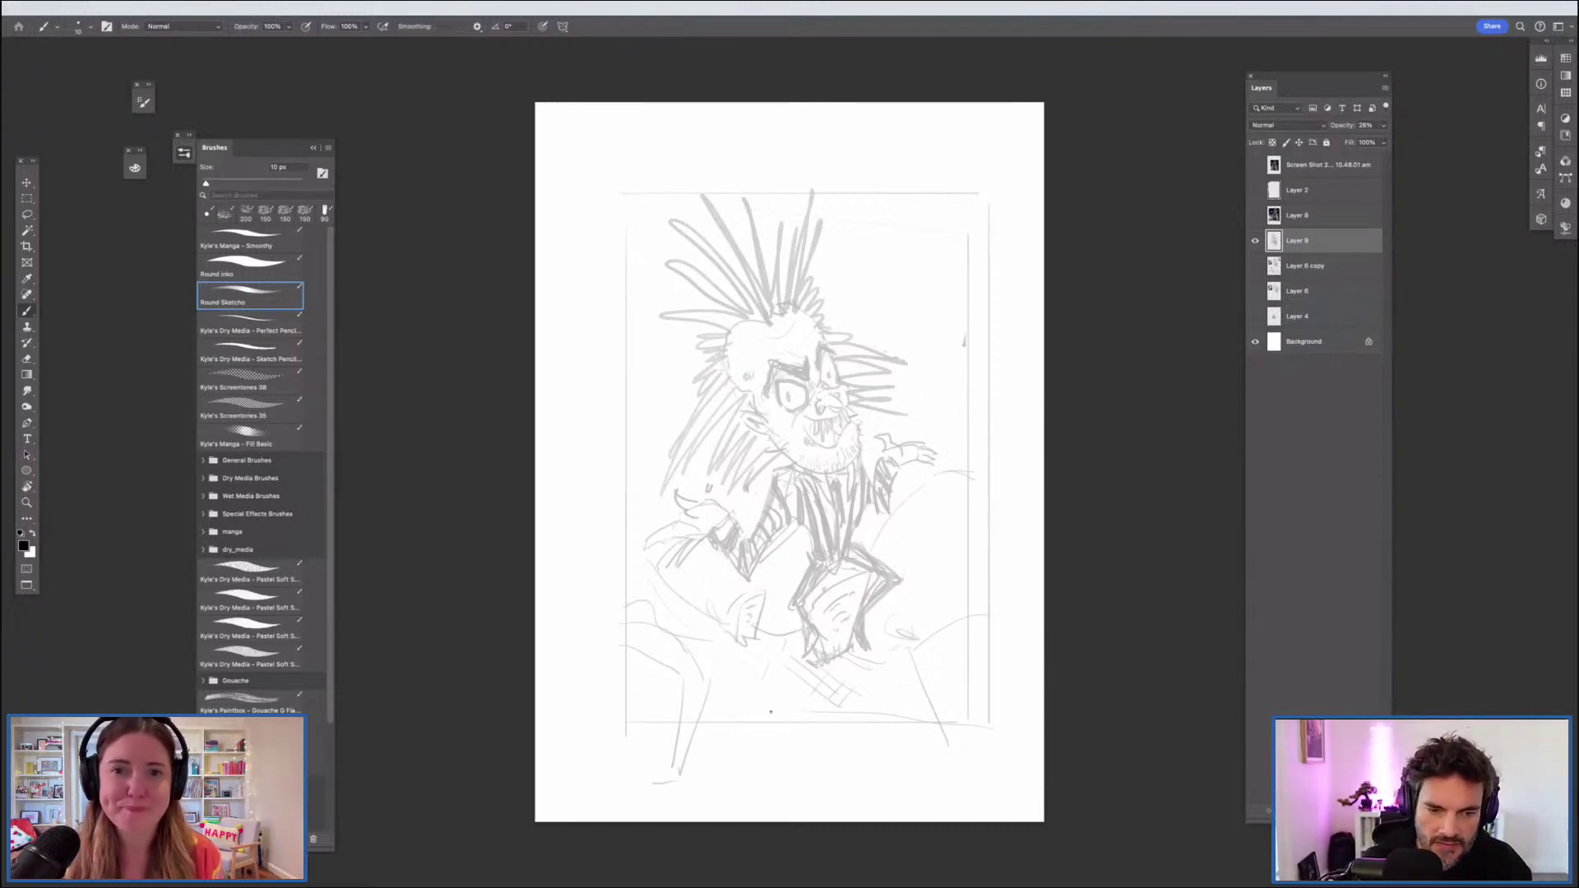
Step: Transform the sketch layer to shift the figure and frame slightly up and to the left on the page
key(ctrl+t)
drag(896, 562, 885, 543)
key(Return)
key(b)
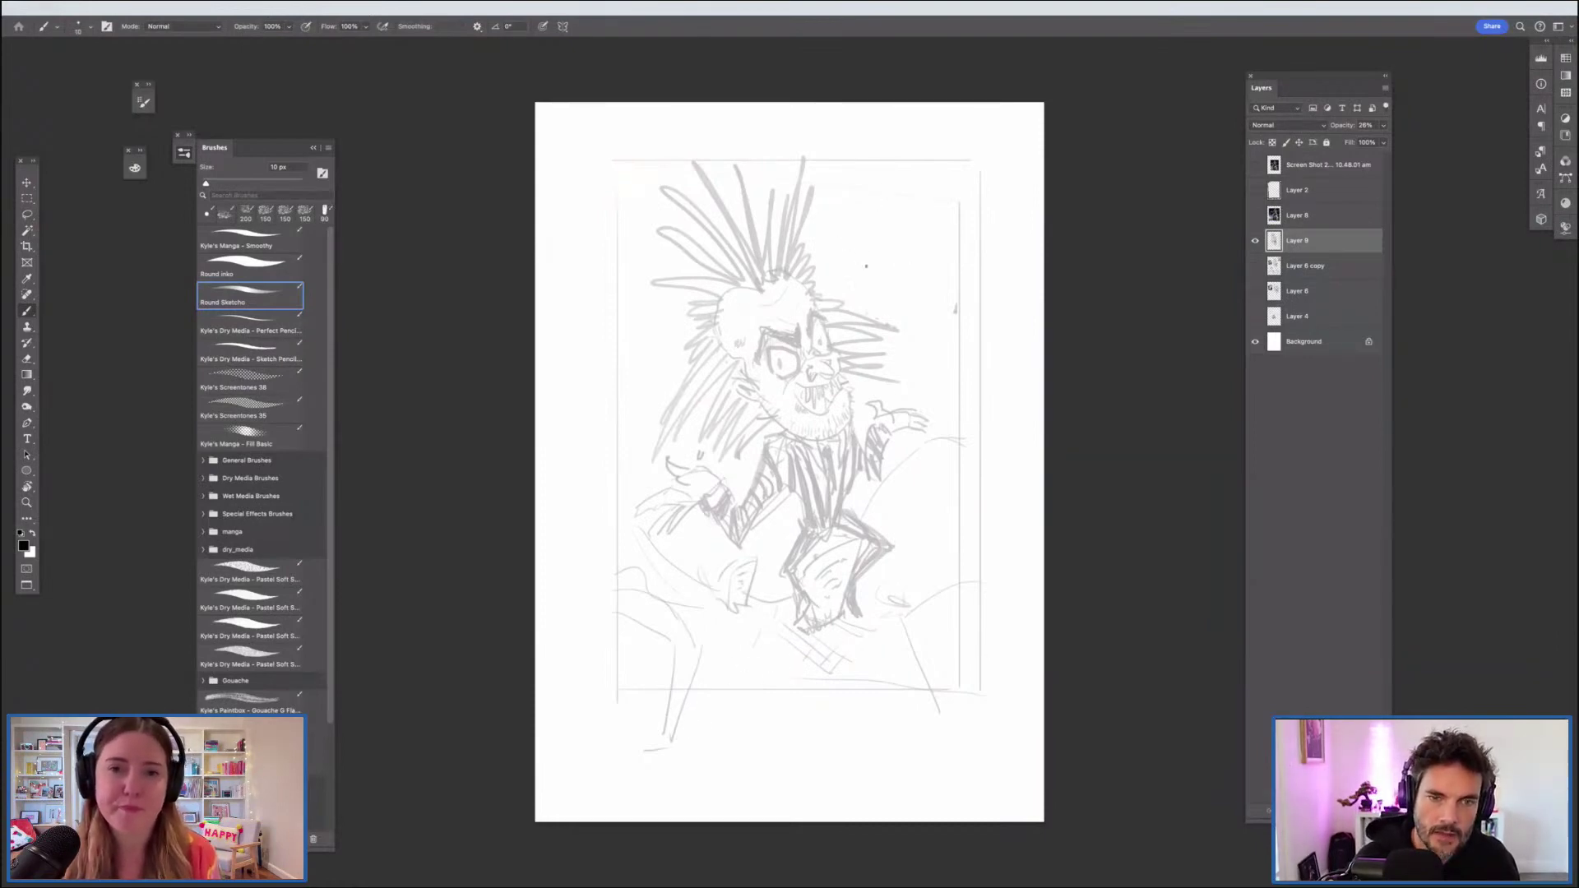
Step: Sketch a slanted panel across the frame's upper-right corner, and undo the trial wavy line around the page edge
mouse_move(821, 189)
mouse_down()
mouse_move(832, 234)
mouse_move(989, 211)
mouse_up()
mouse_move(838, 174)
mouse_down()
mouse_move(1036, 160)
mouse_move(993, 207)
mouse_up()
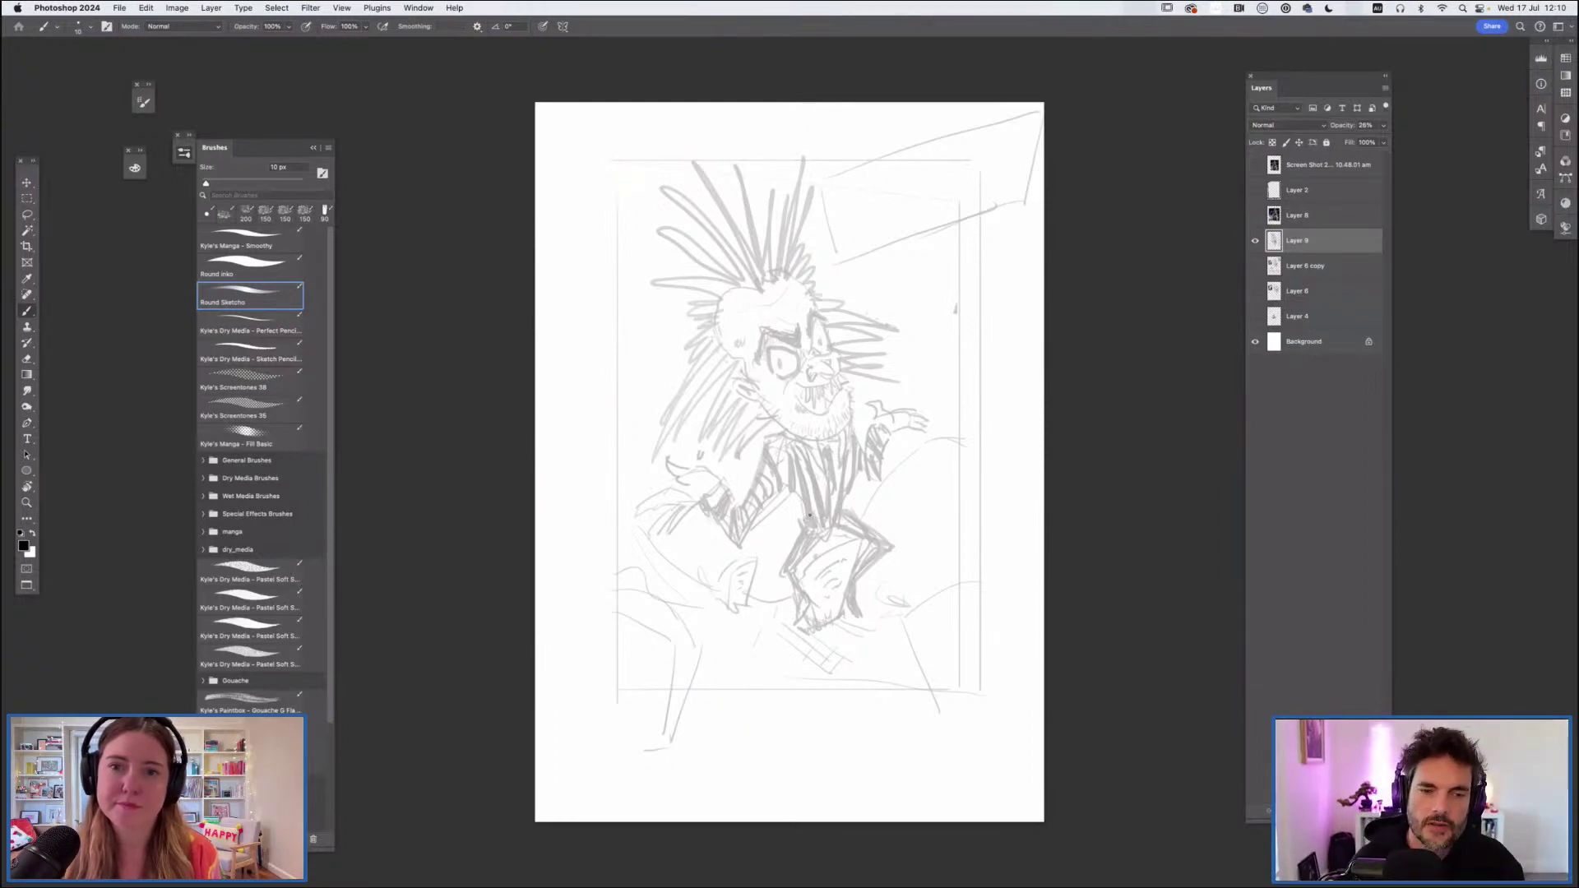
mouse_move(996, 255)
mouse_down()
mouse_move(1024, 702)
mouse_move(870, 747)
mouse_move(658, 767)
mouse_up()
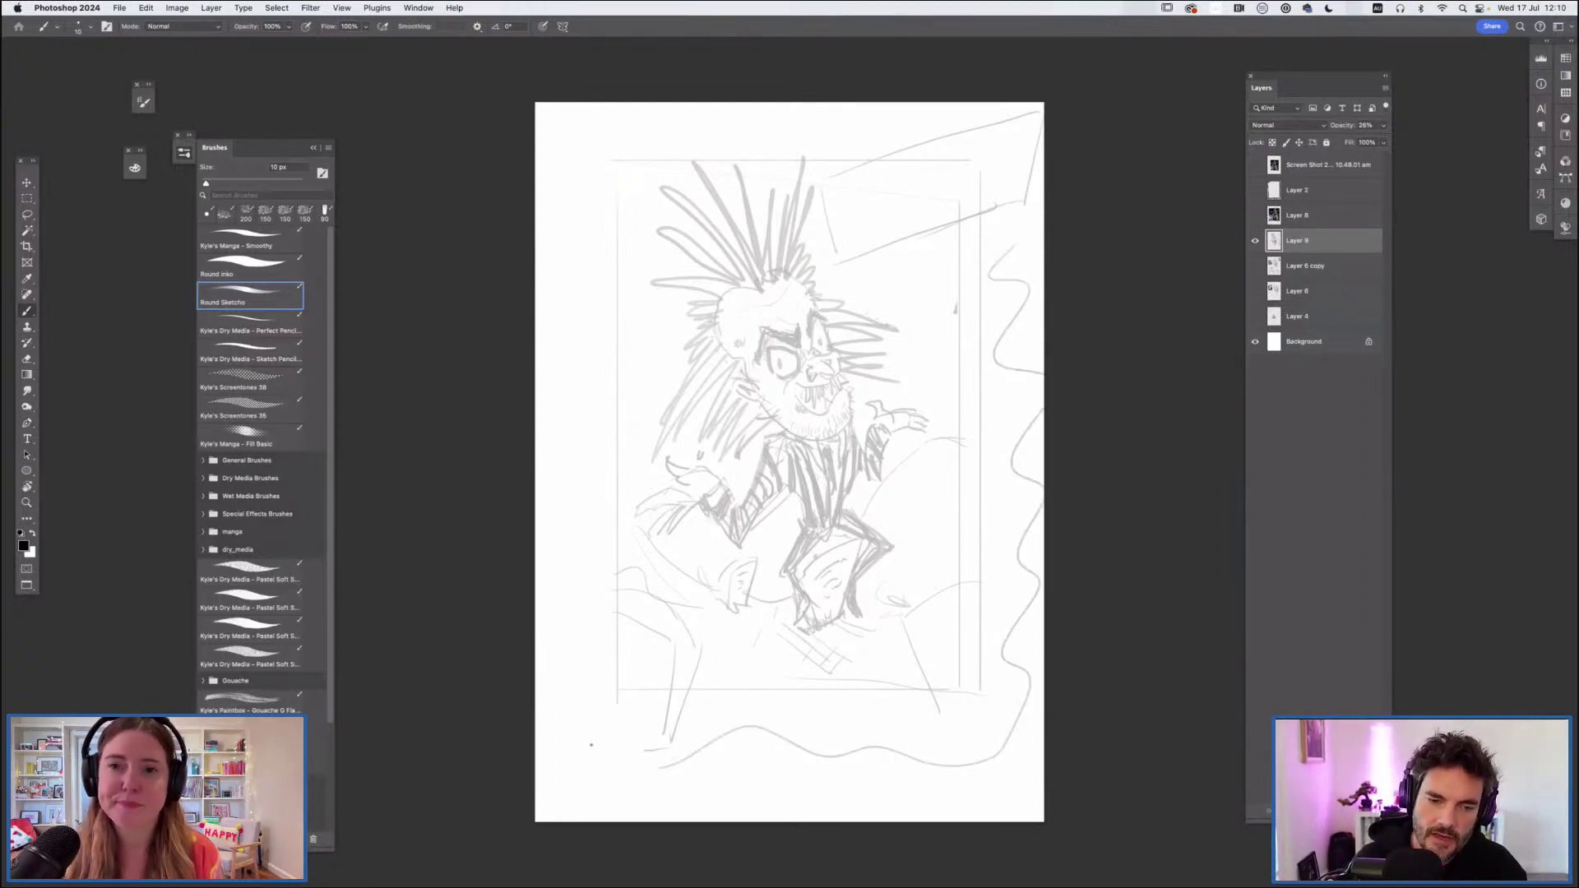
key(super+z)
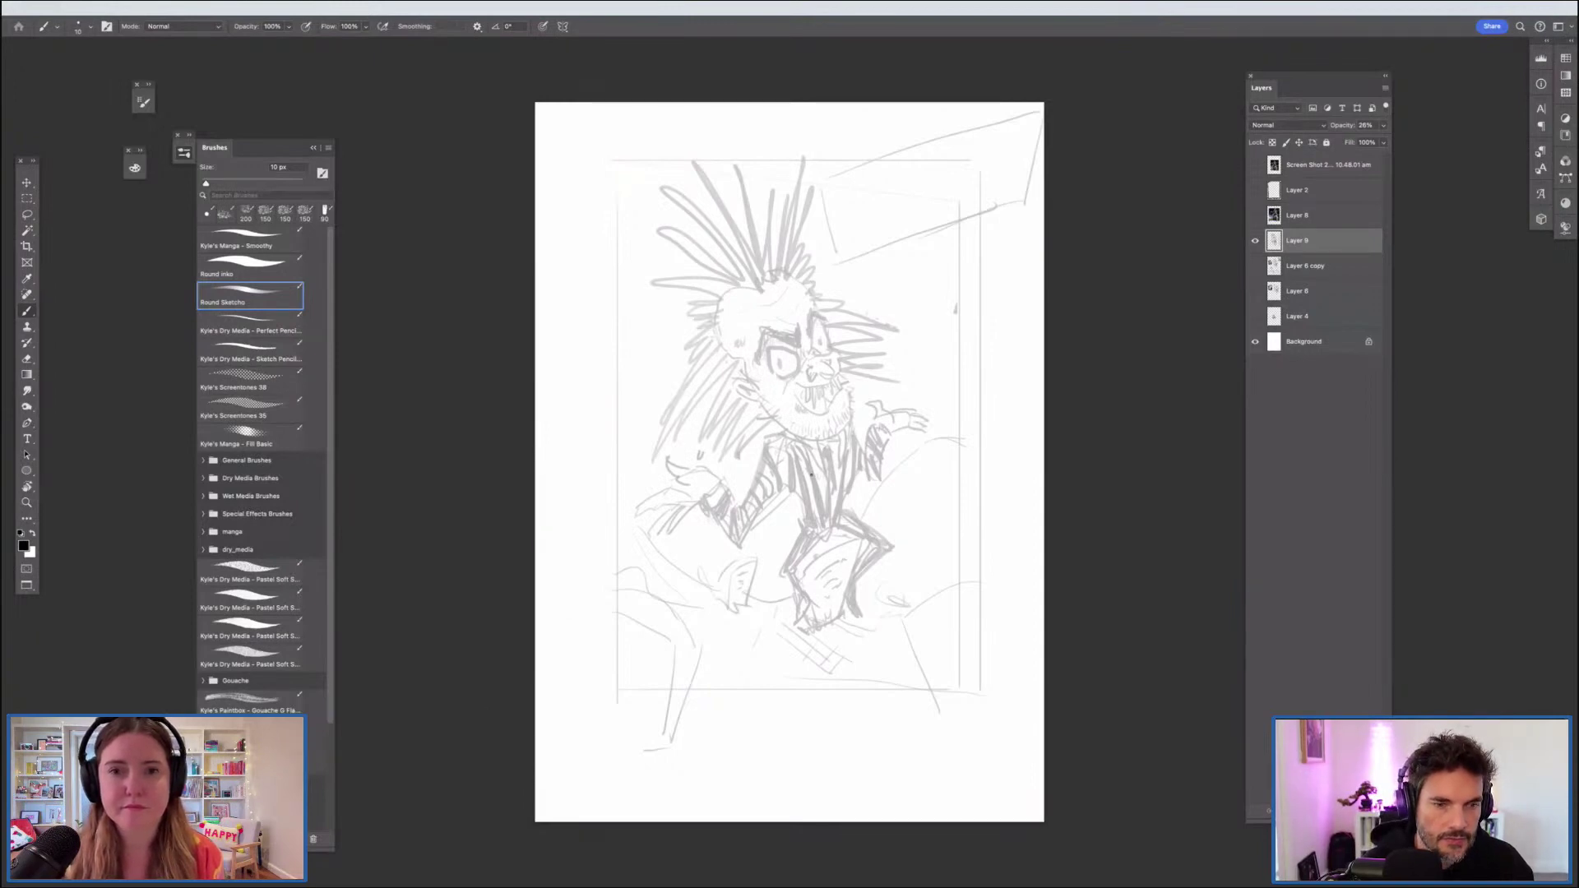
Step: Add a new empty layer beneath the figure sketch layer and rename the figure layer as sketch
click(1317, 269)
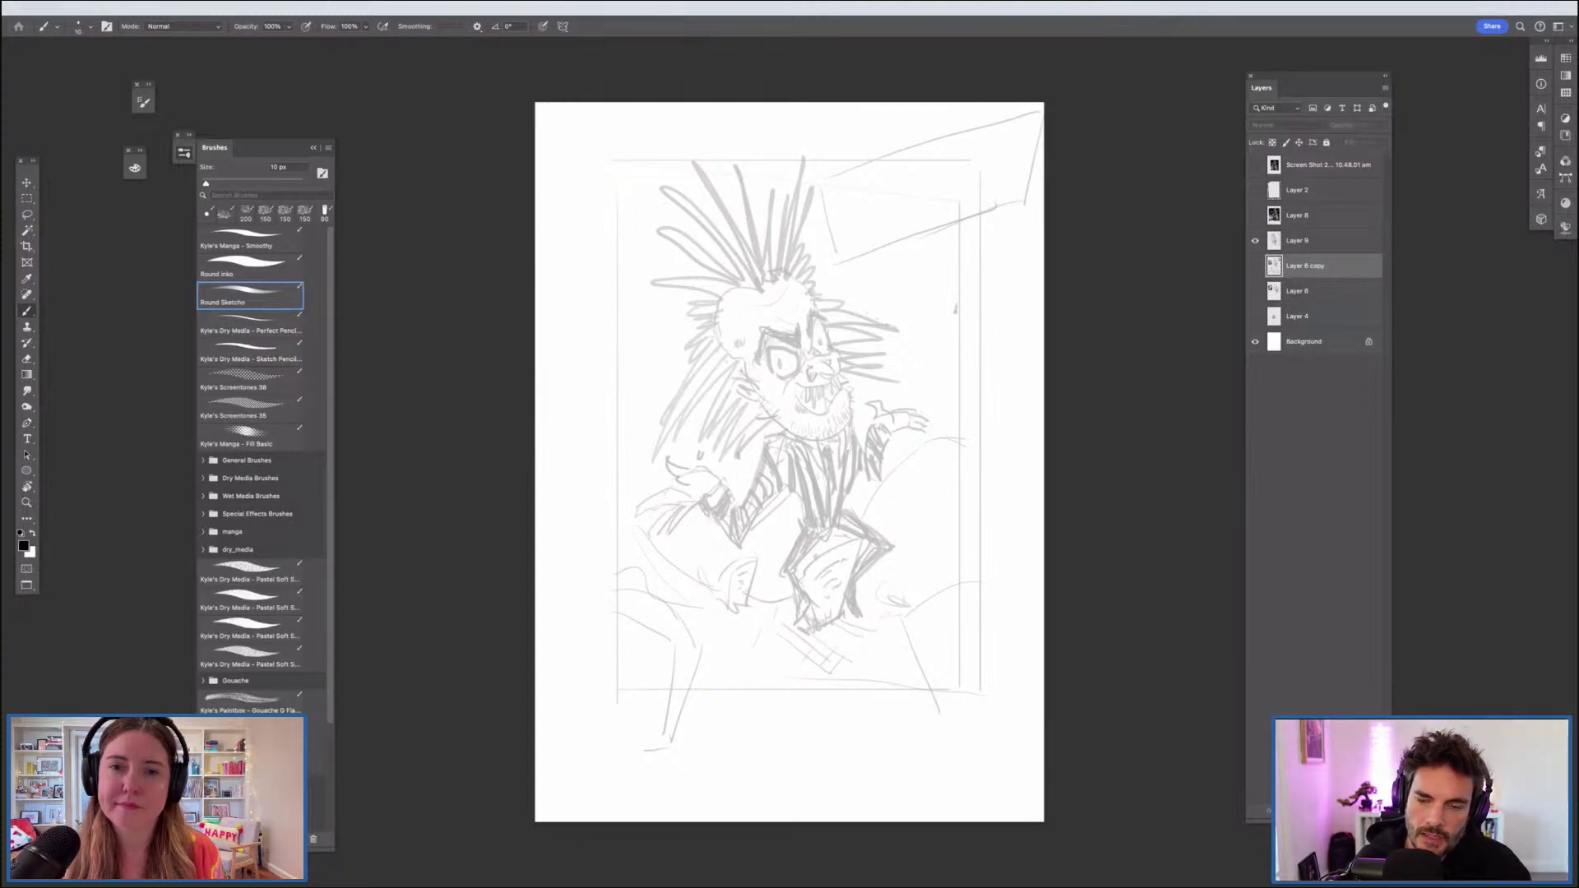
key(alt+shift+super+n)
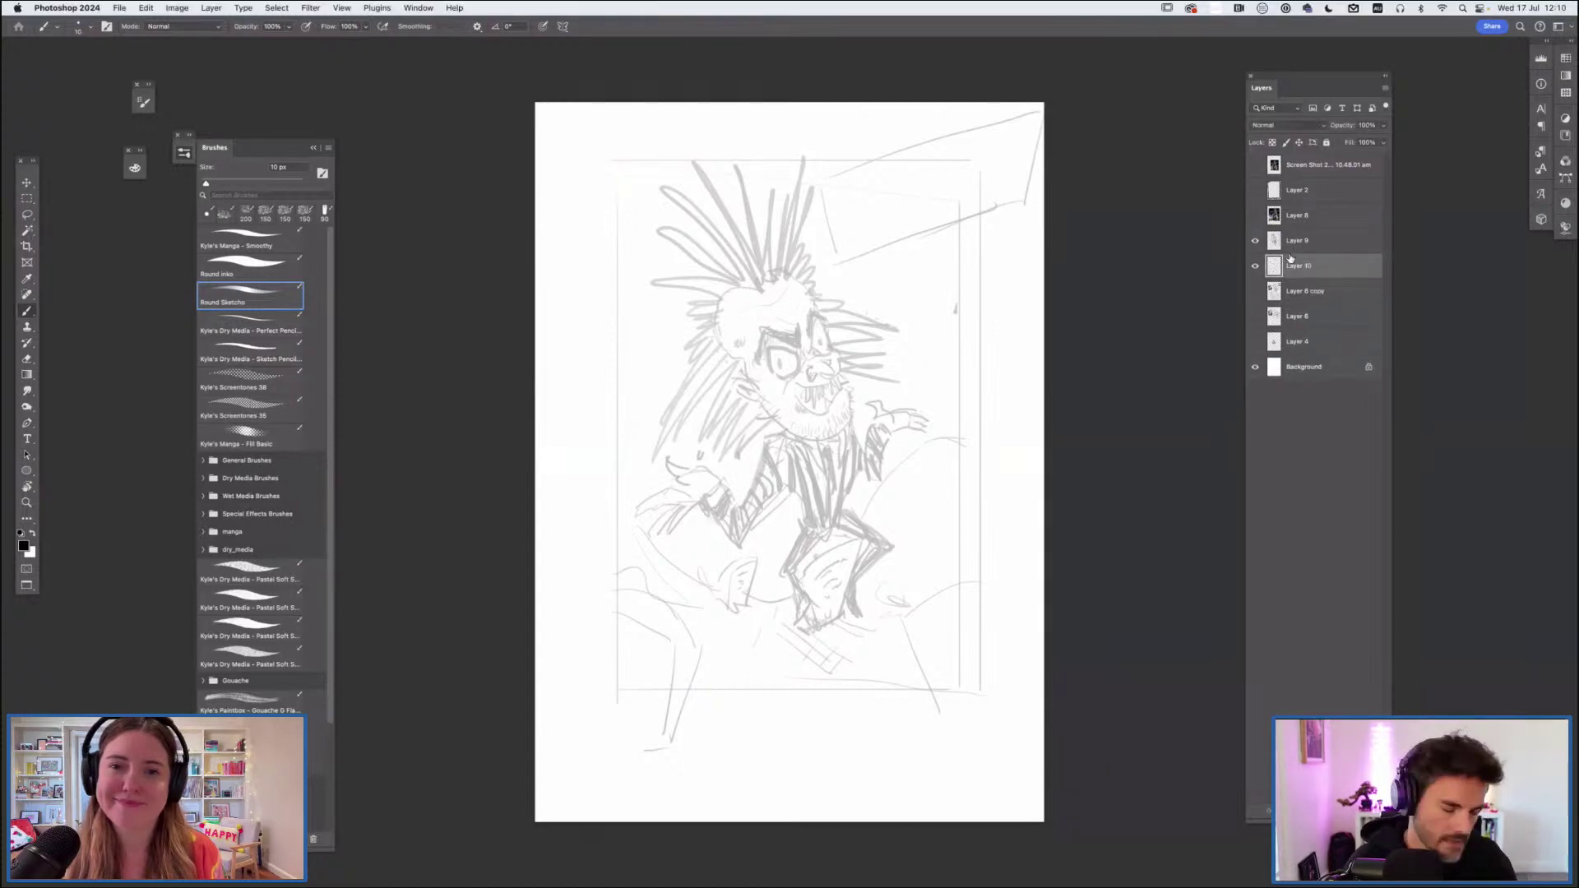
double_click(1297, 243)
text(li)
text(etch)
key(Return)
Step: Delete the three hidden layers above the sketch layer and the two hidden layers directly above the Background
click(1316, 216)
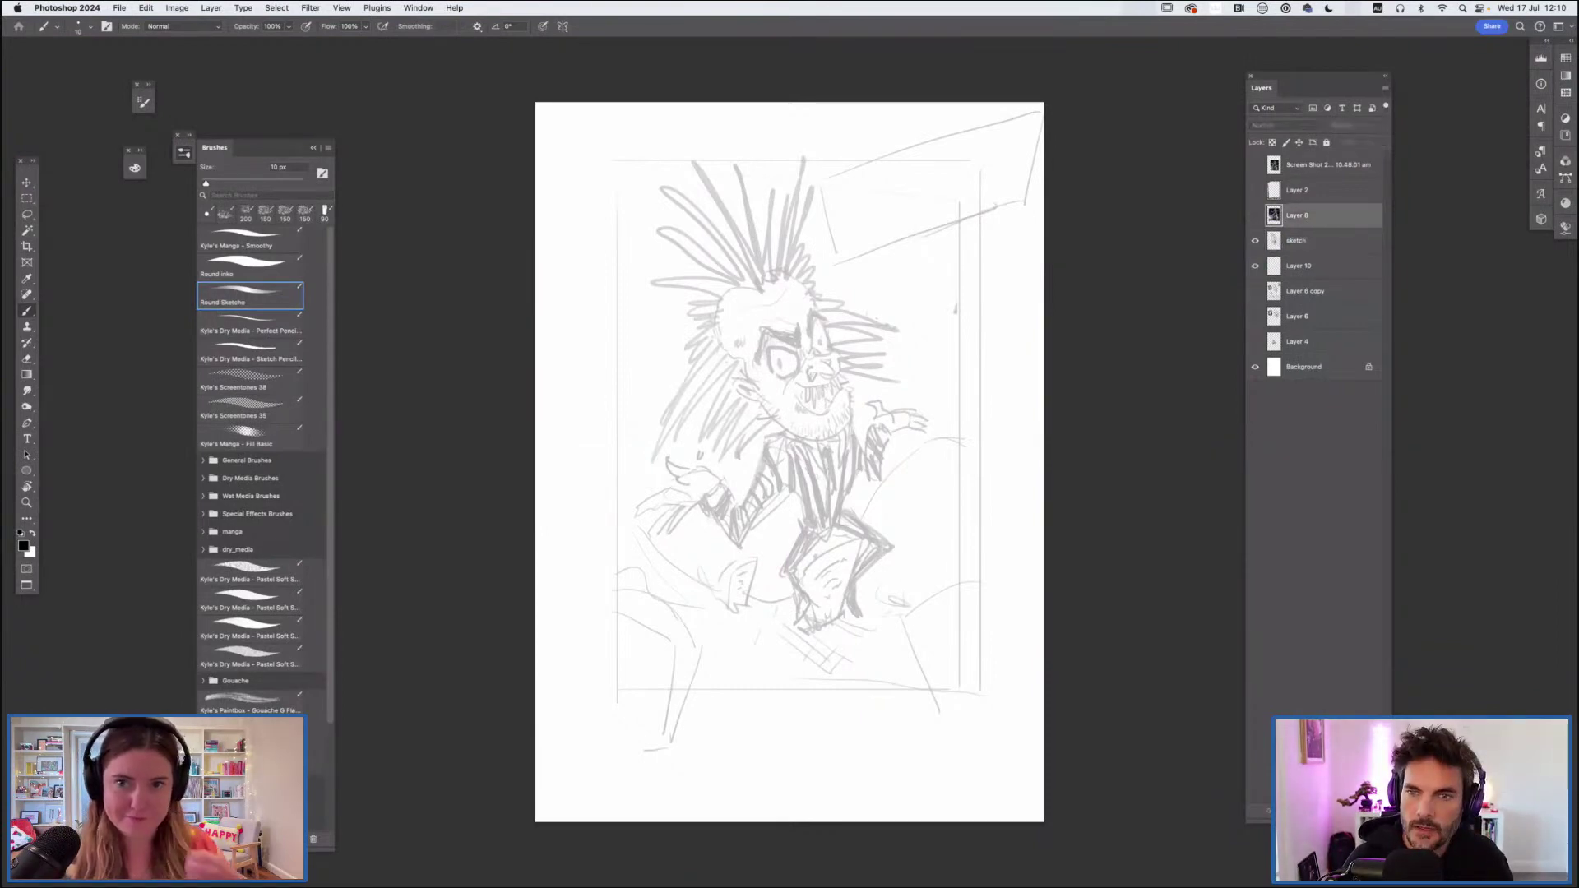
shift+click(1321, 165)
key(BackSpace)
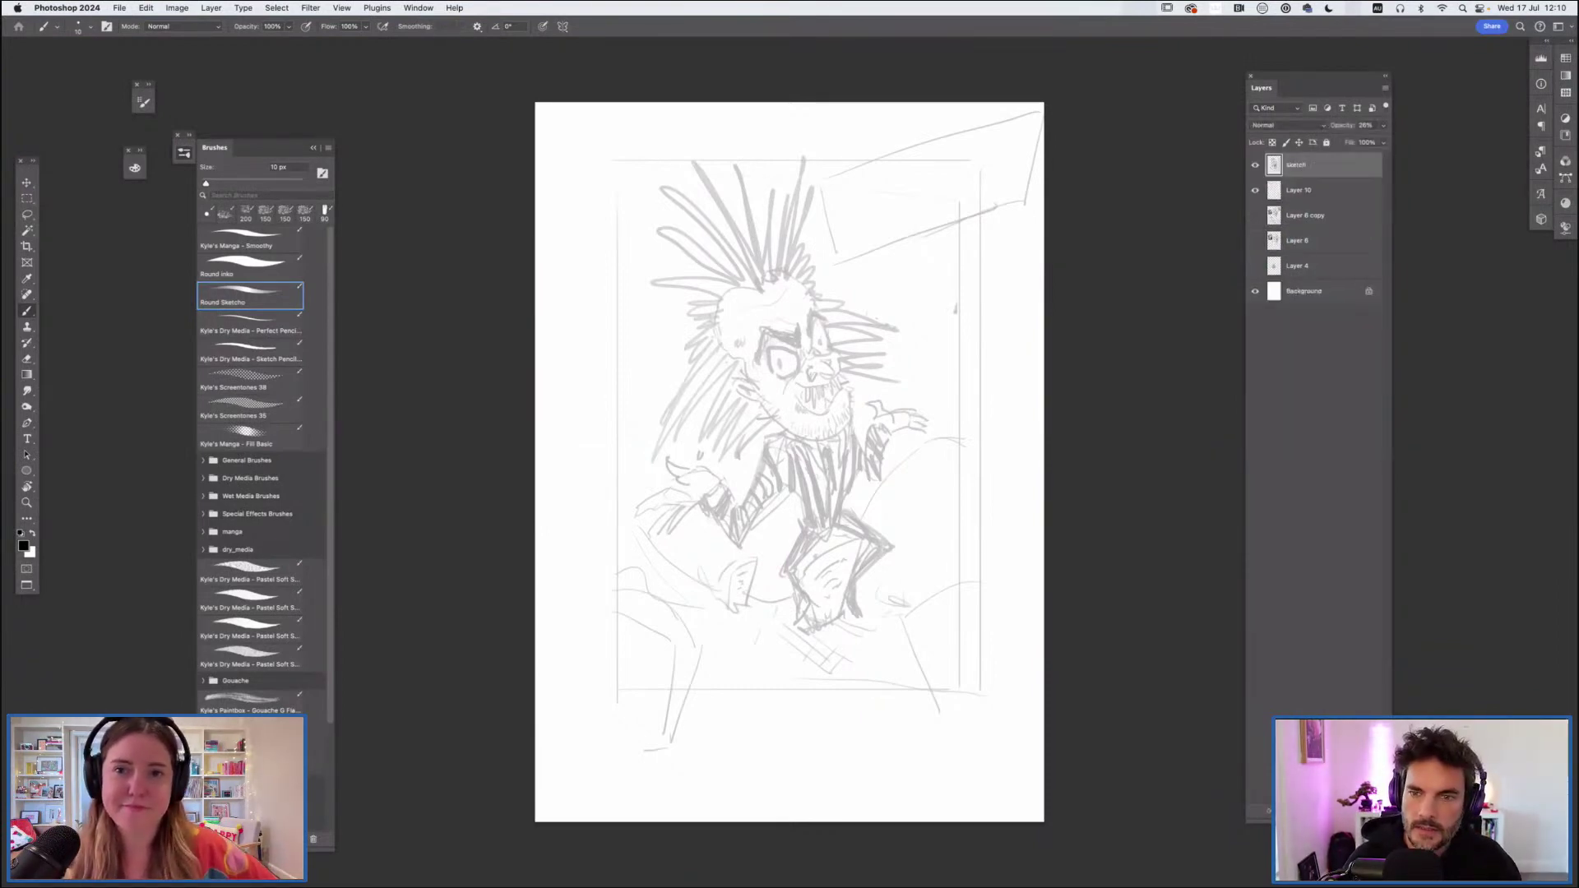
click(1316, 241)
key(BackSpace)
key(BackSpace)
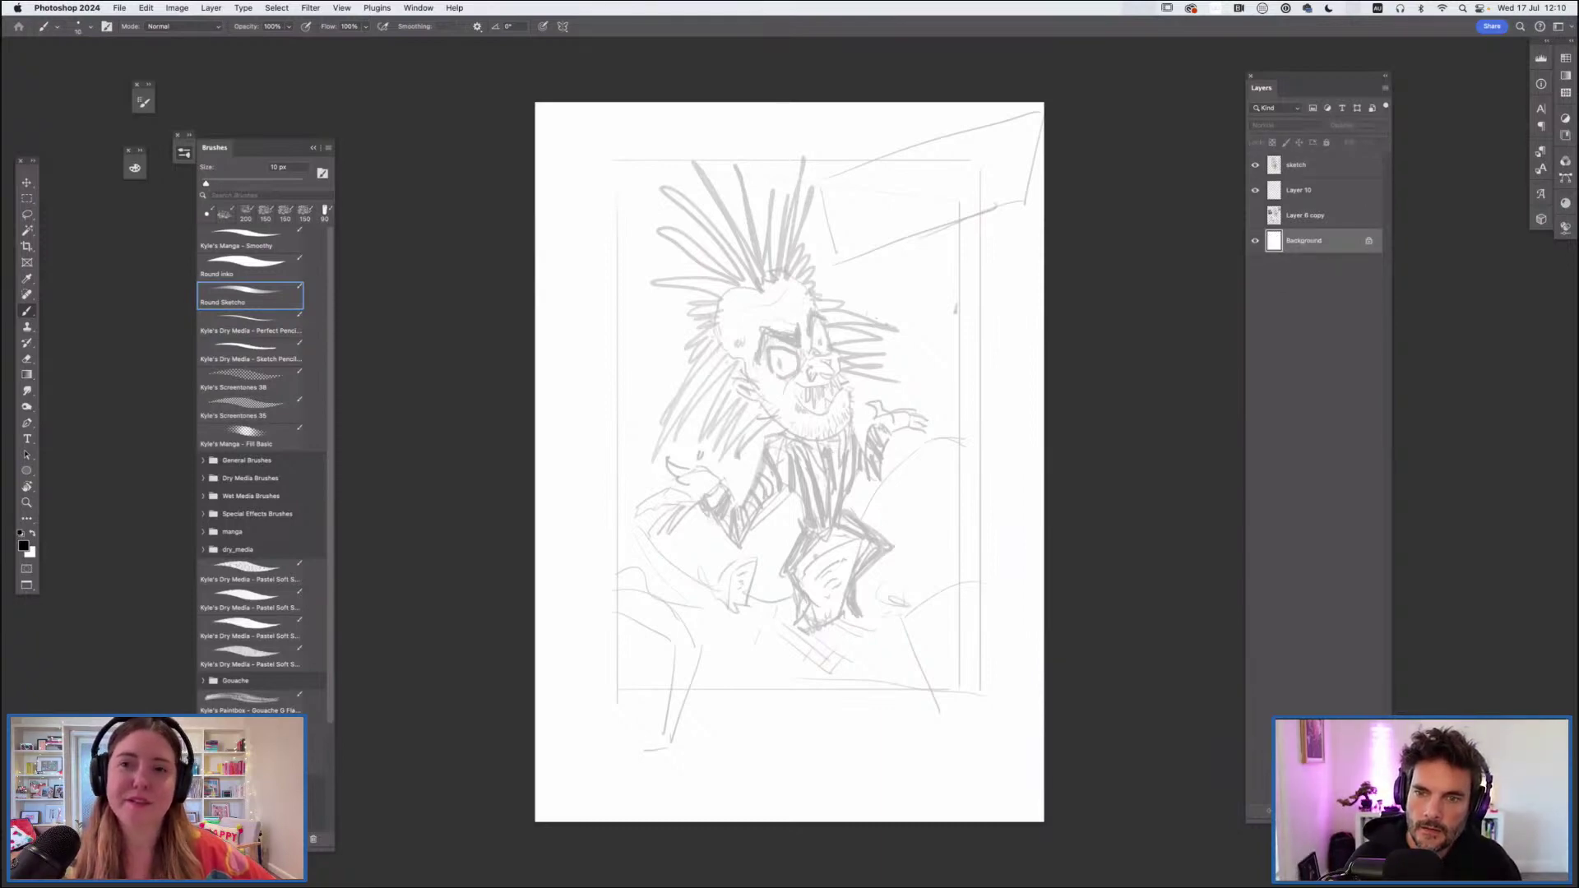
Step: Rename the new layer beneath the sketch as base, and choose the first Kyle's Dry Media - Pastel Soft brush
click(1316, 190)
key(BackSpace)
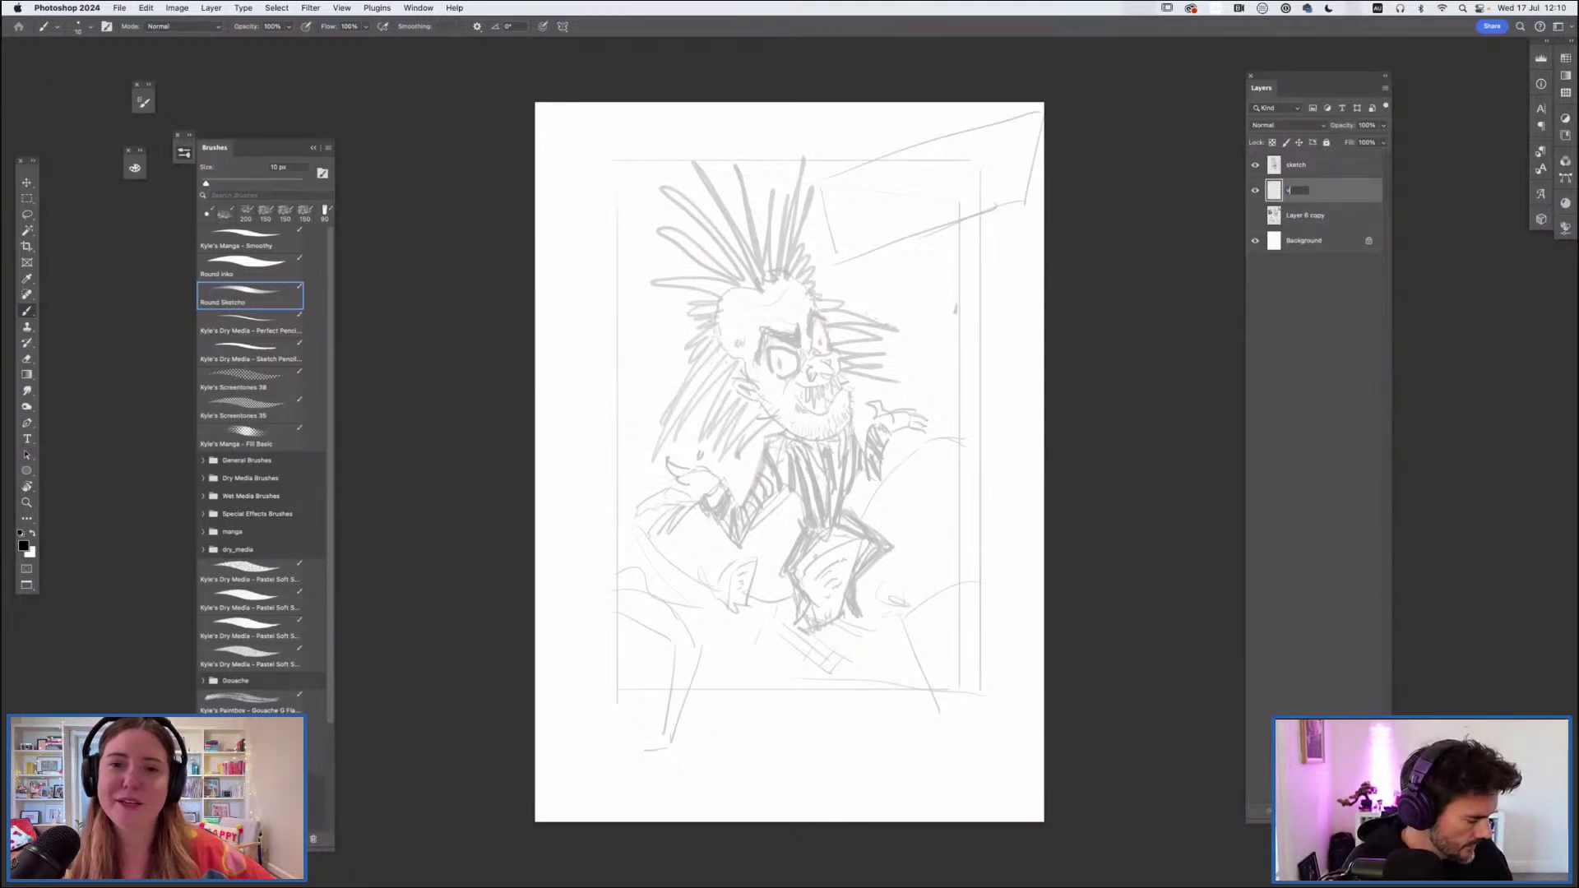
text(base)
key(Return)
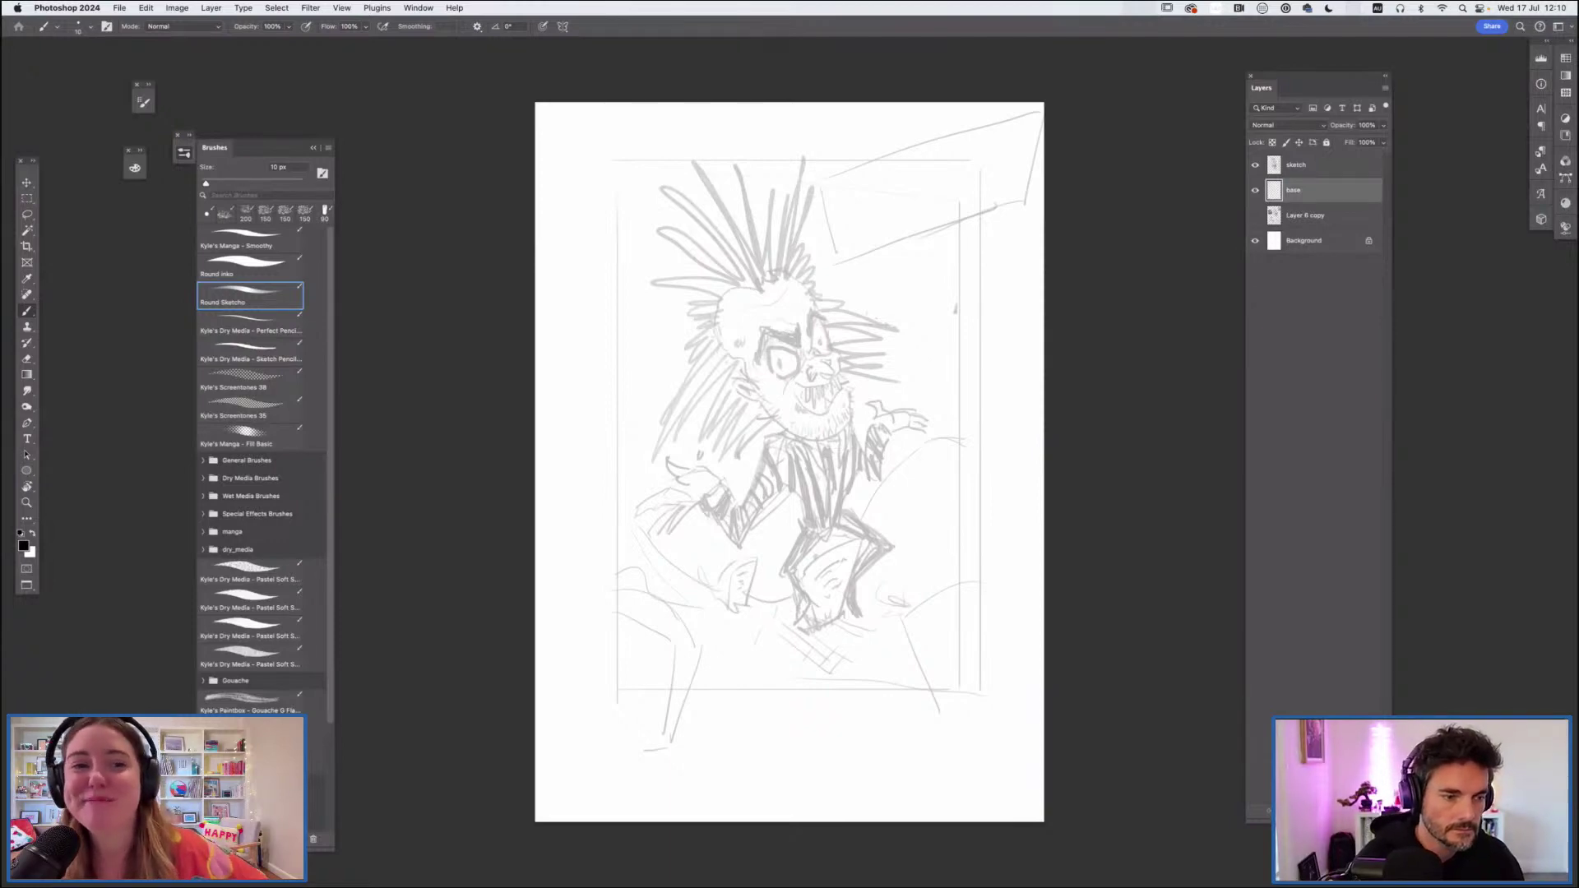
click(250, 573)
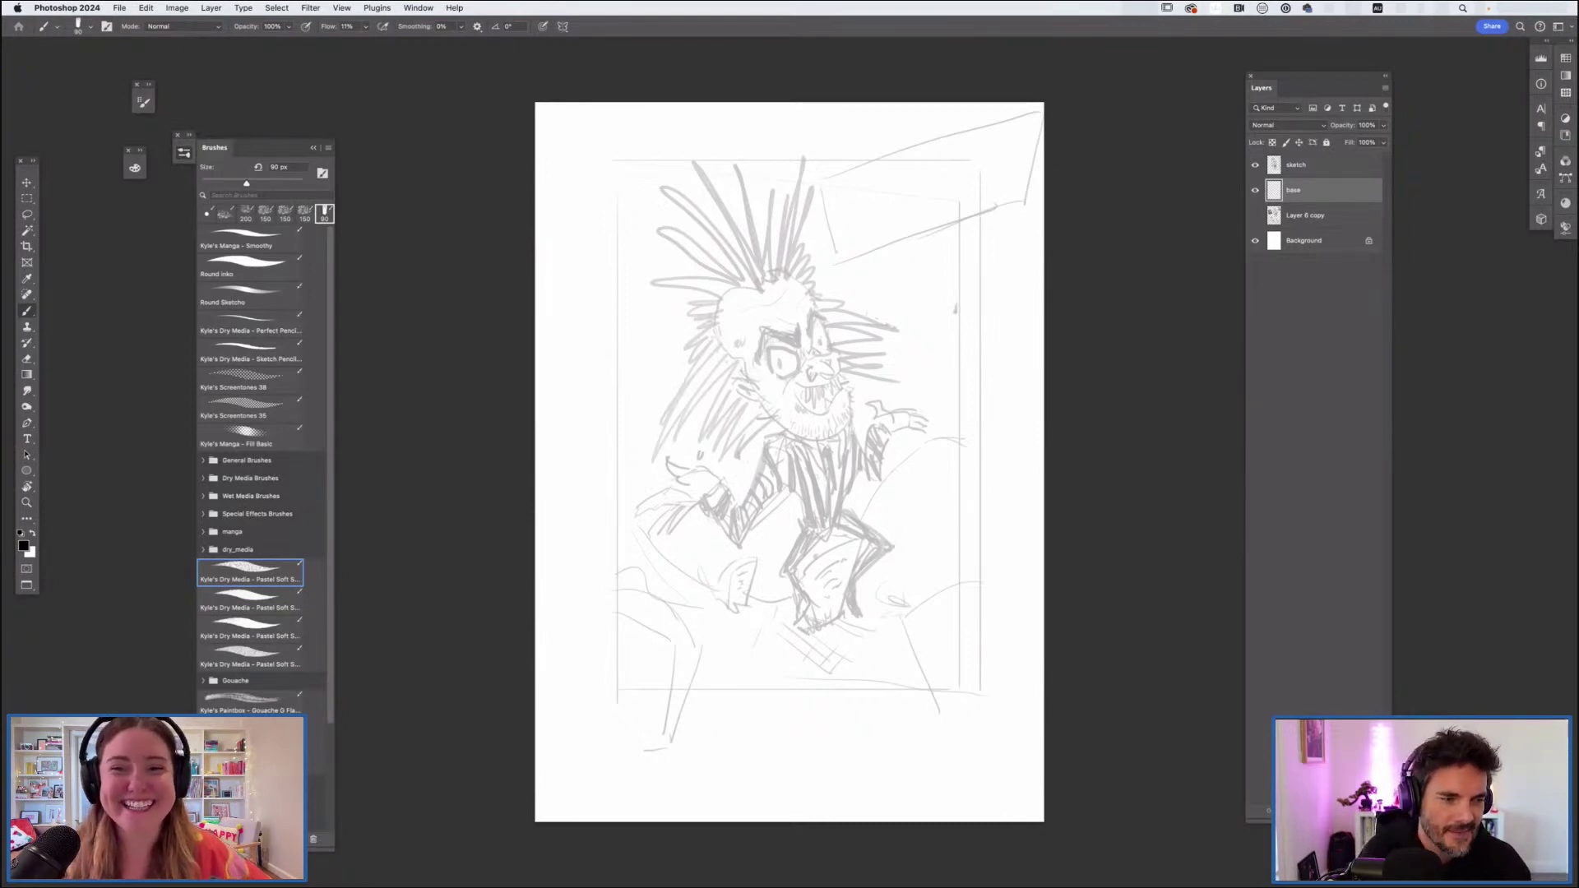
click(24, 547)
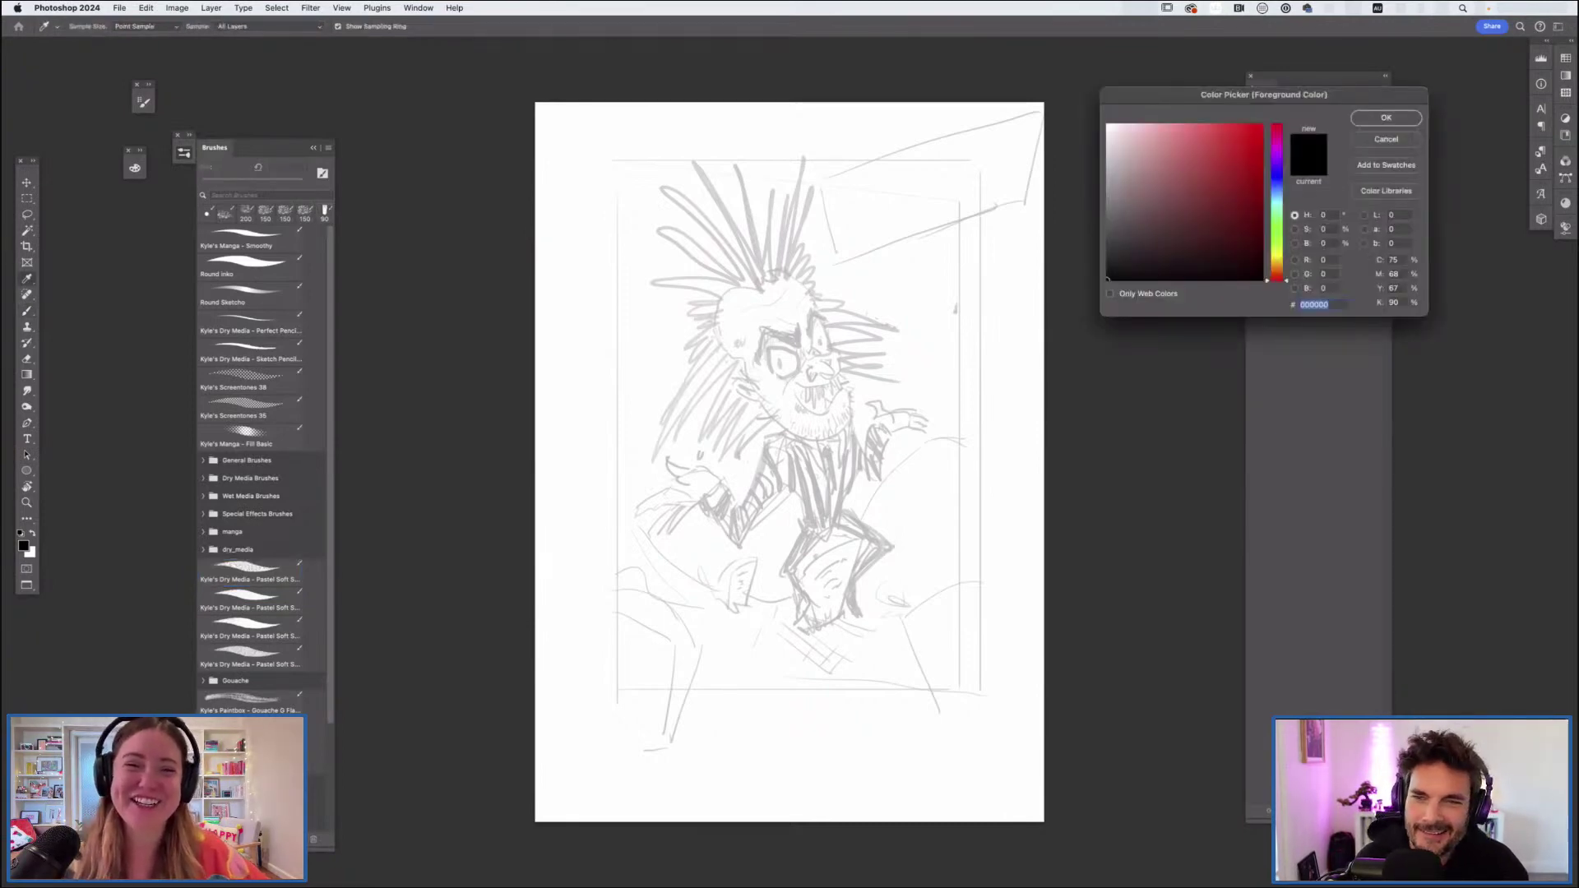
click(1276, 196)
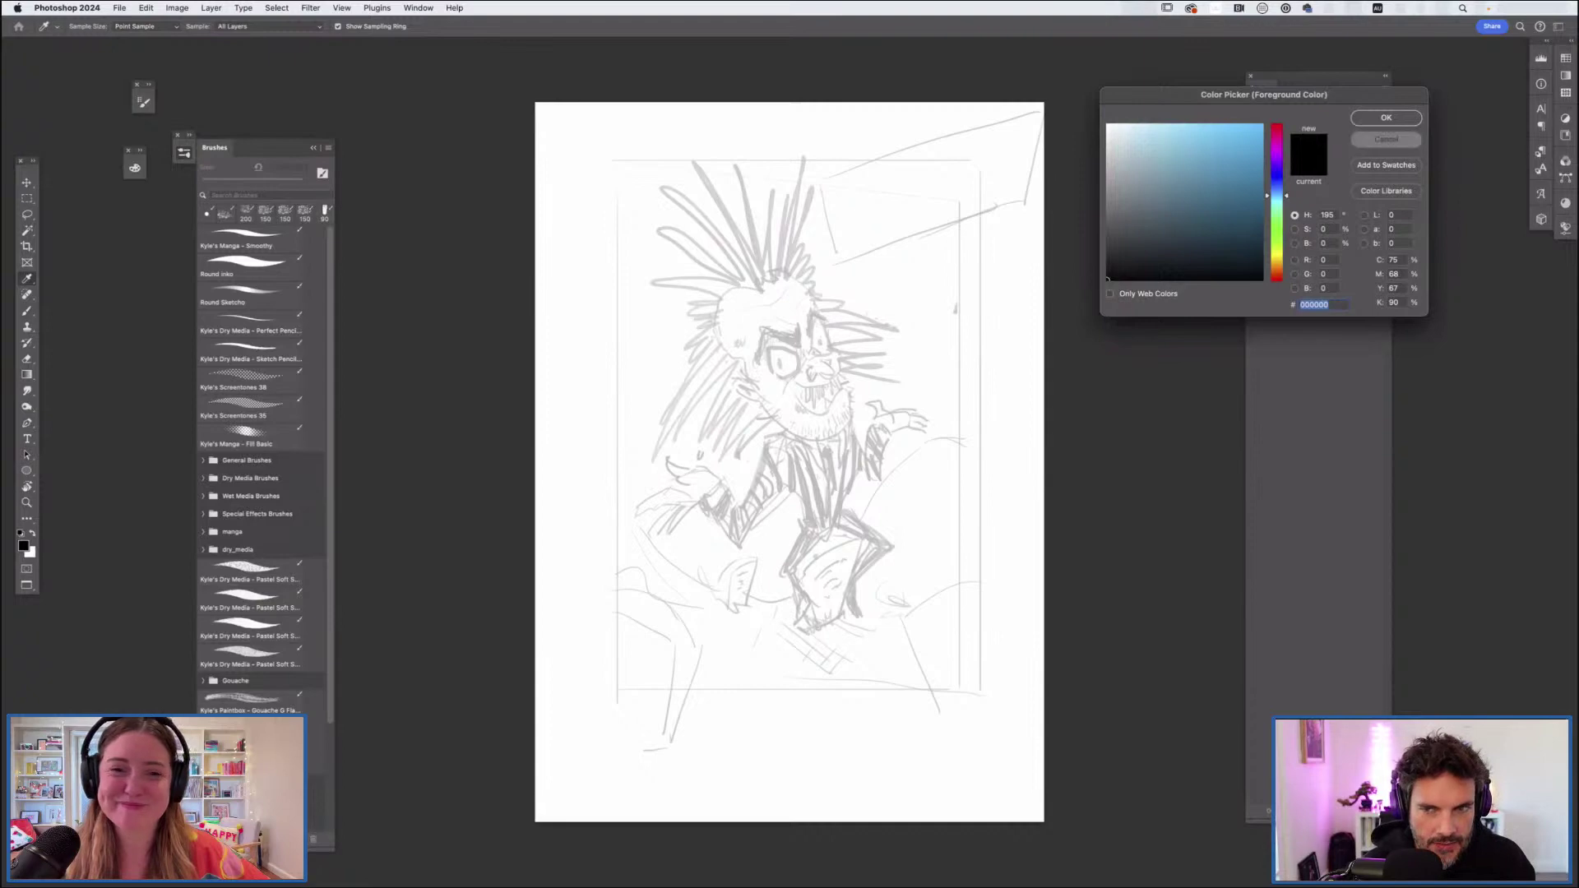
key(Return)
Step: Hide the sketch layer and set the foreground colour to a light blue
drag(1318, 77, 1276, 72)
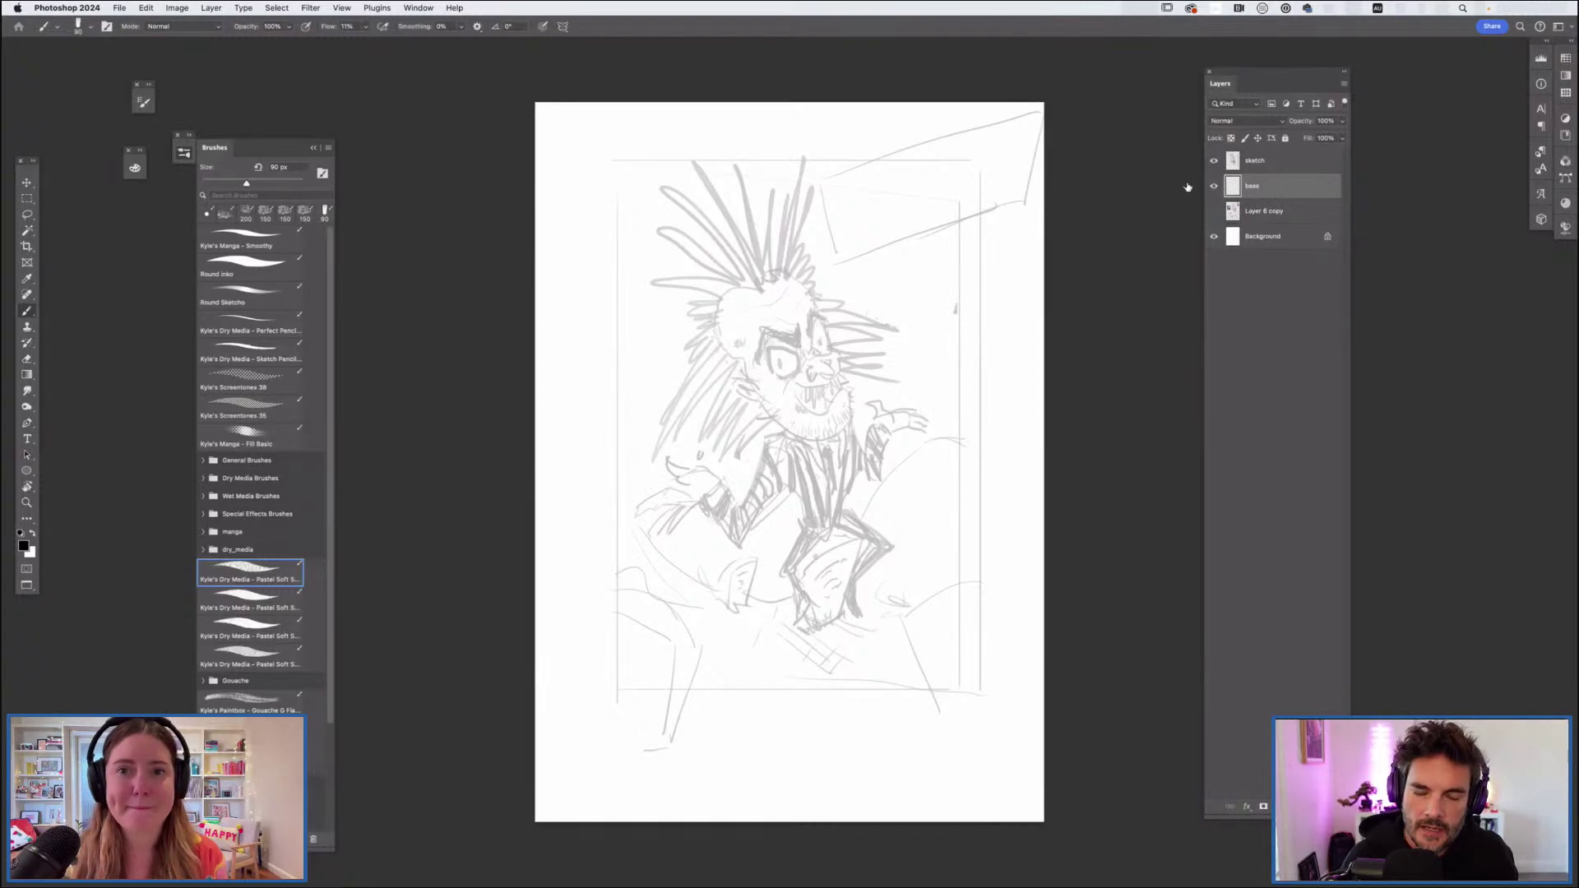
click(1214, 162)
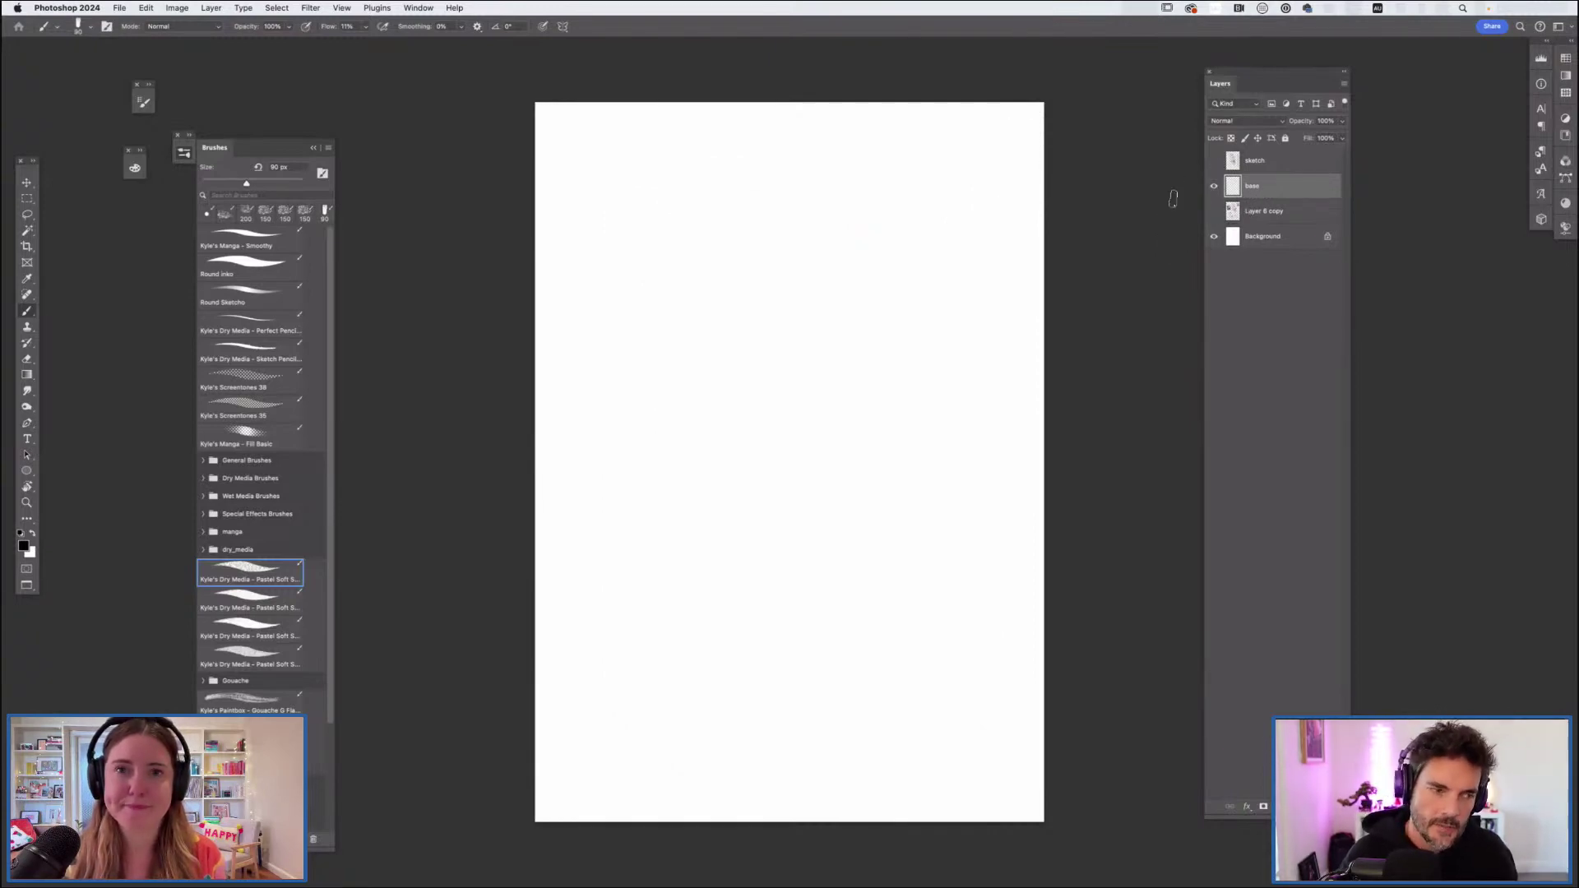
click(24, 546)
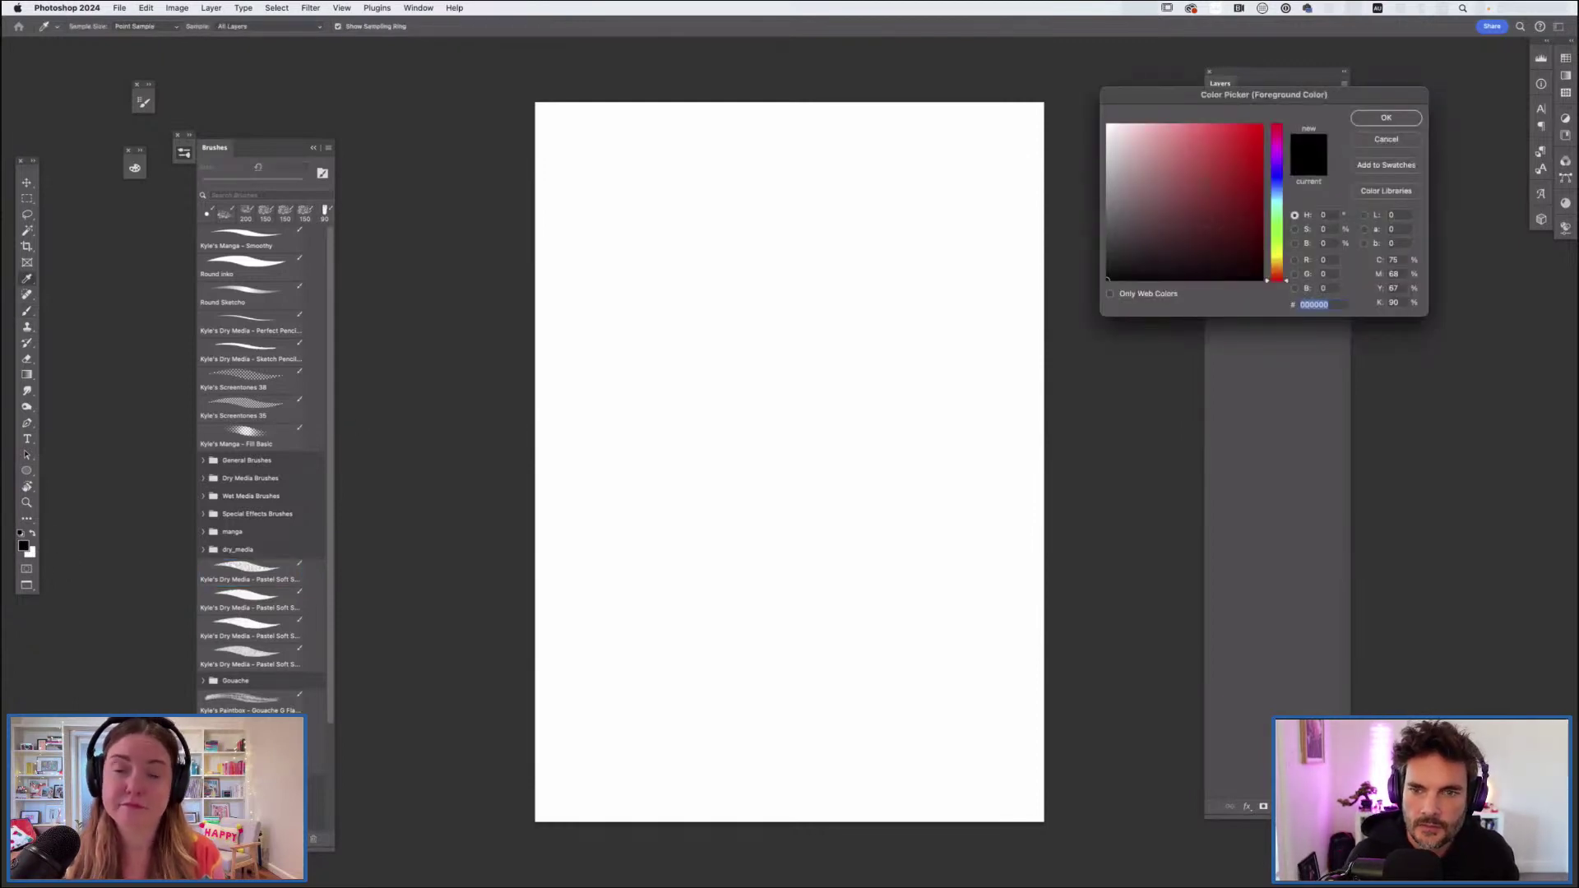
click(1275, 196)
click(1154, 139)
click(1386, 117)
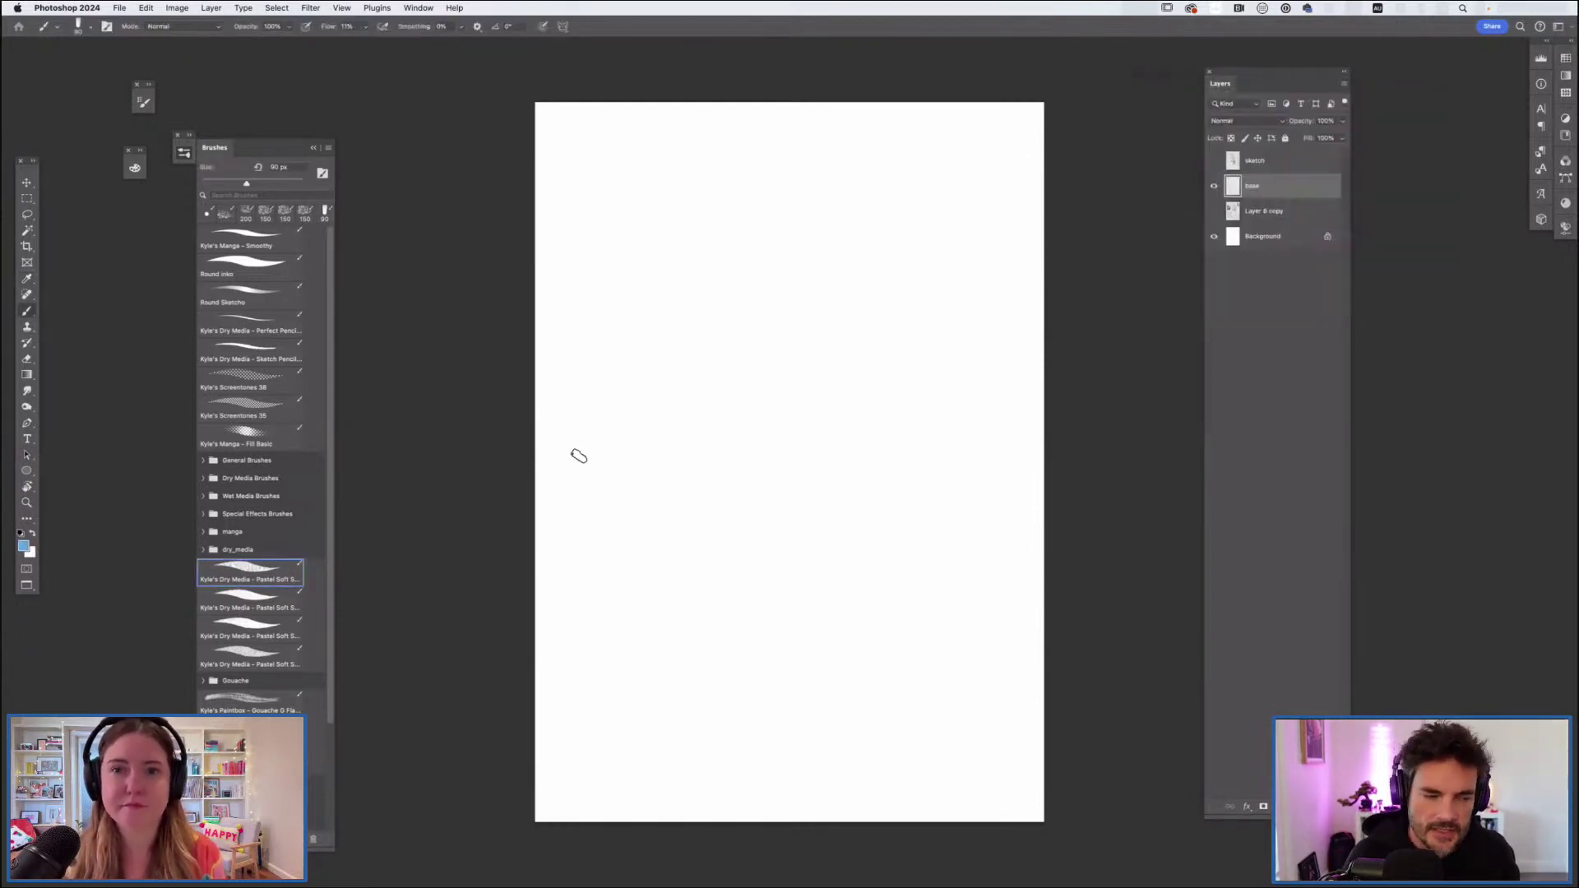
Step: Swap the foreground and background colours, and set the new foreground colour to a vivid purple
click(32, 533)
click(24, 546)
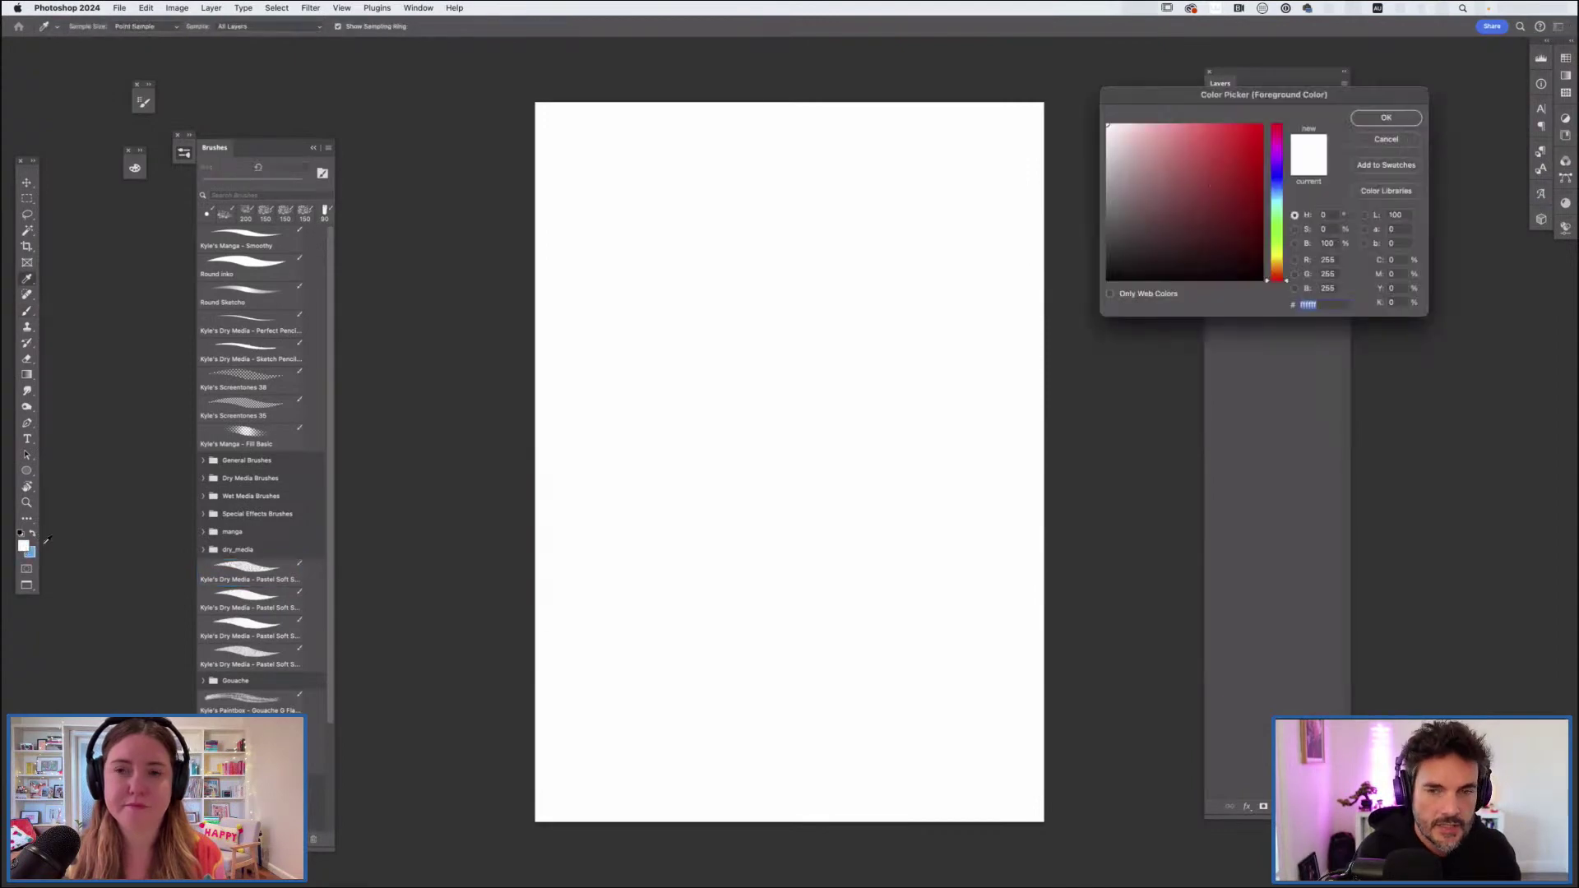
drag(1277, 210, 1277, 158)
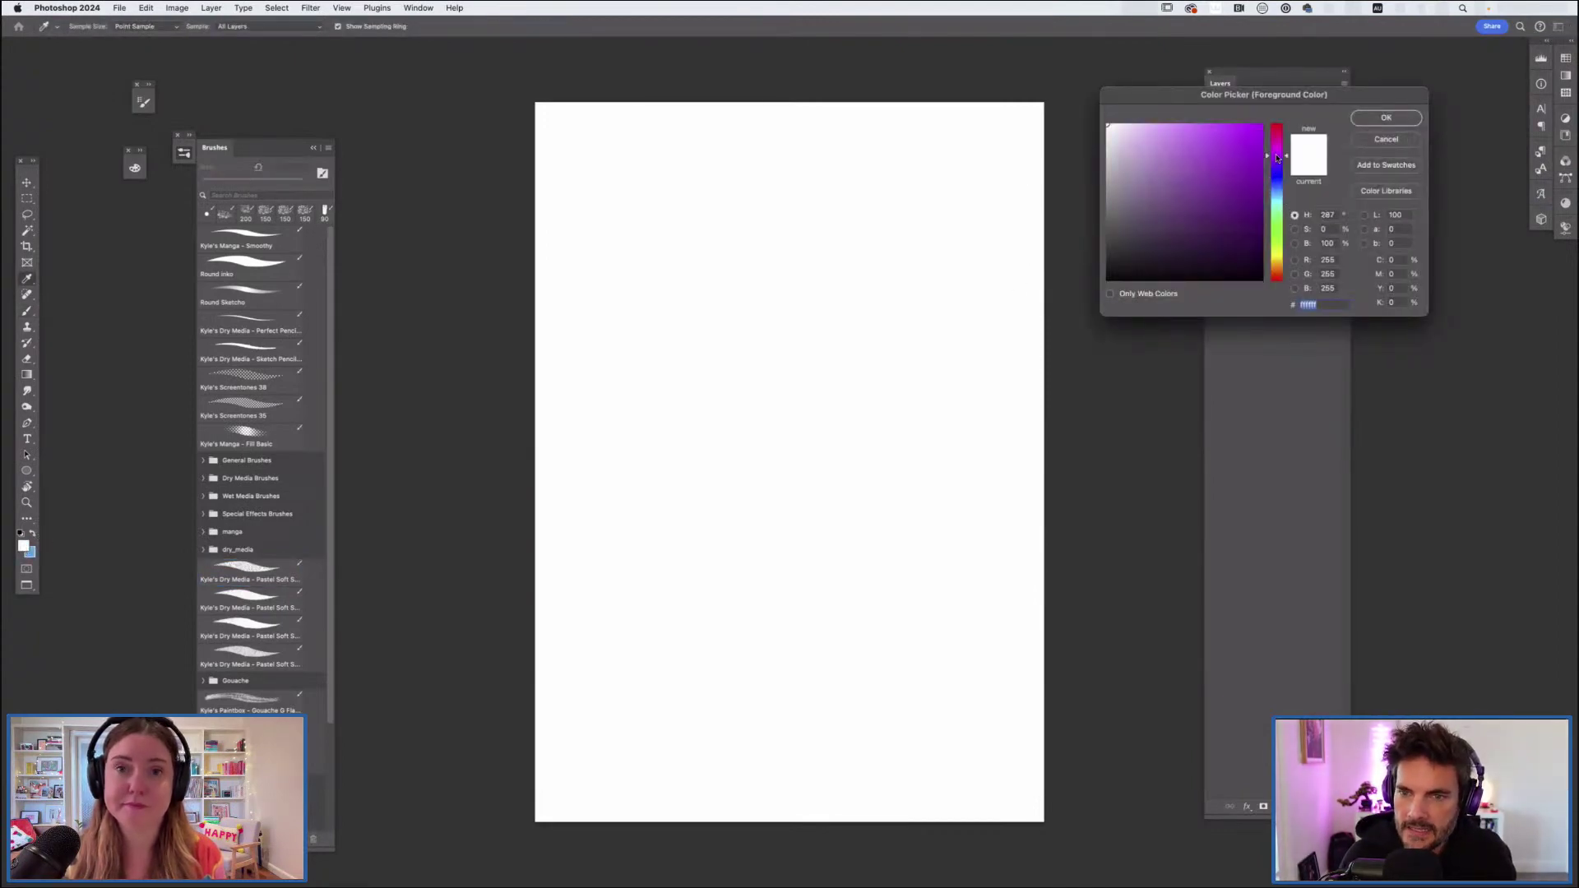
click(1256, 138)
click(1385, 117)
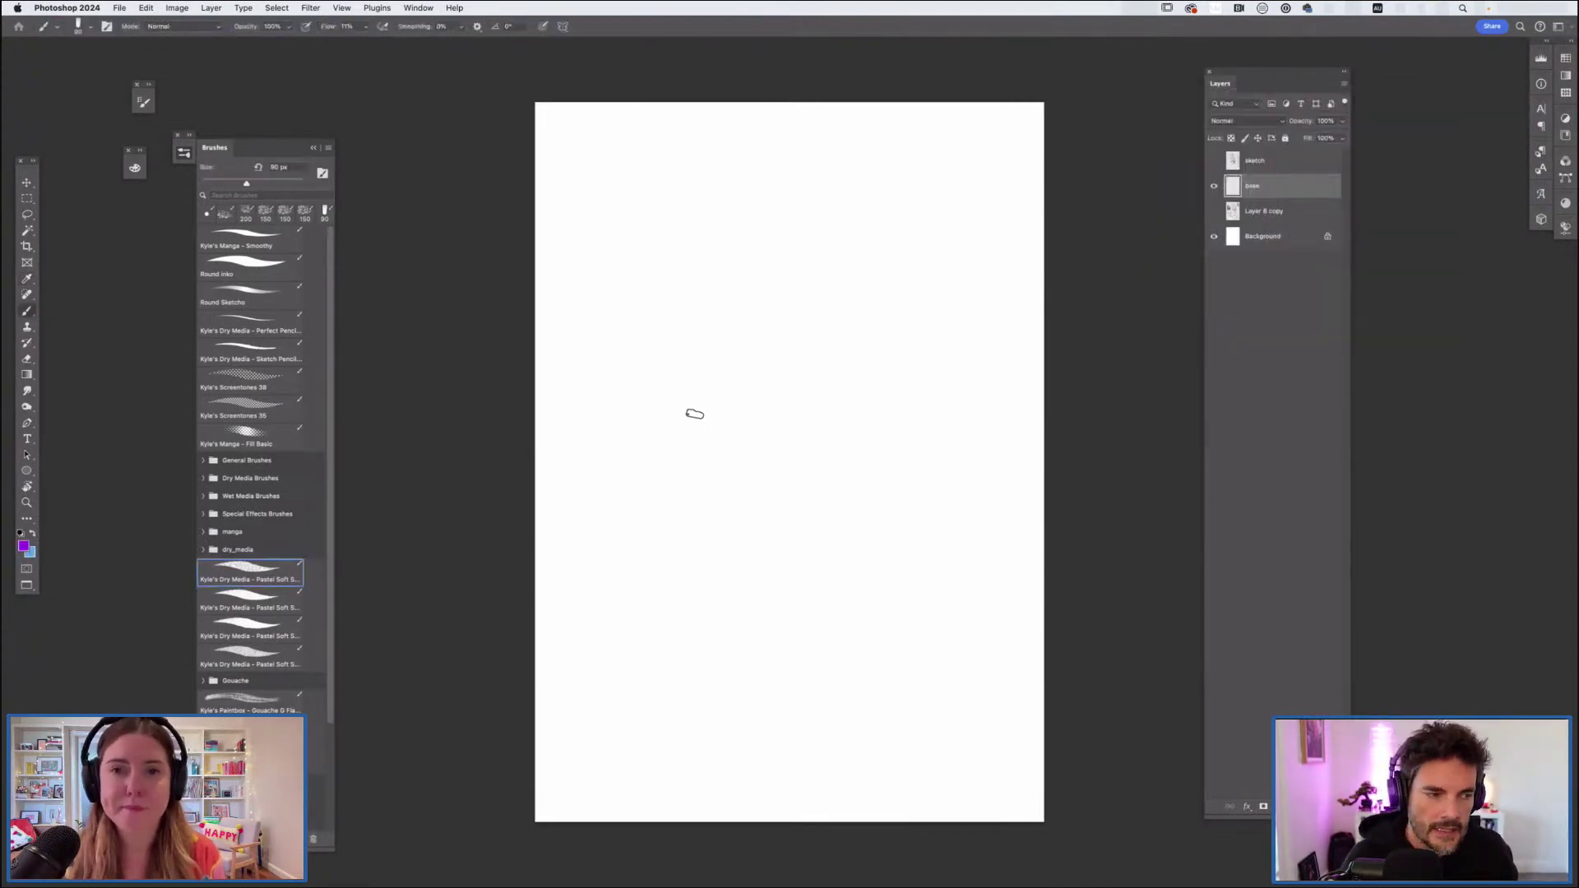
Step: Try overlapping purple and blue pastel strokes in the middle of the base layer, and clear them
mouse_move(733, 363)
mouse_down()
mouse_move(712, 436)
mouse_move(765, 354)
mouse_move(782, 367)
mouse_move(787, 465)
mouse_up()
key(x)
mouse_move(791, 356)
mouse_down()
mouse_move(788, 460)
mouse_move(795, 362)
mouse_move(766, 362)
mouse_move(744, 452)
mouse_move(773, 460)
mouse_move(810, 353)
mouse_move(741, 469)
mouse_move(769, 361)
mouse_move(757, 473)
mouse_move(736, 471)
mouse_up()
key(x)
key(x)
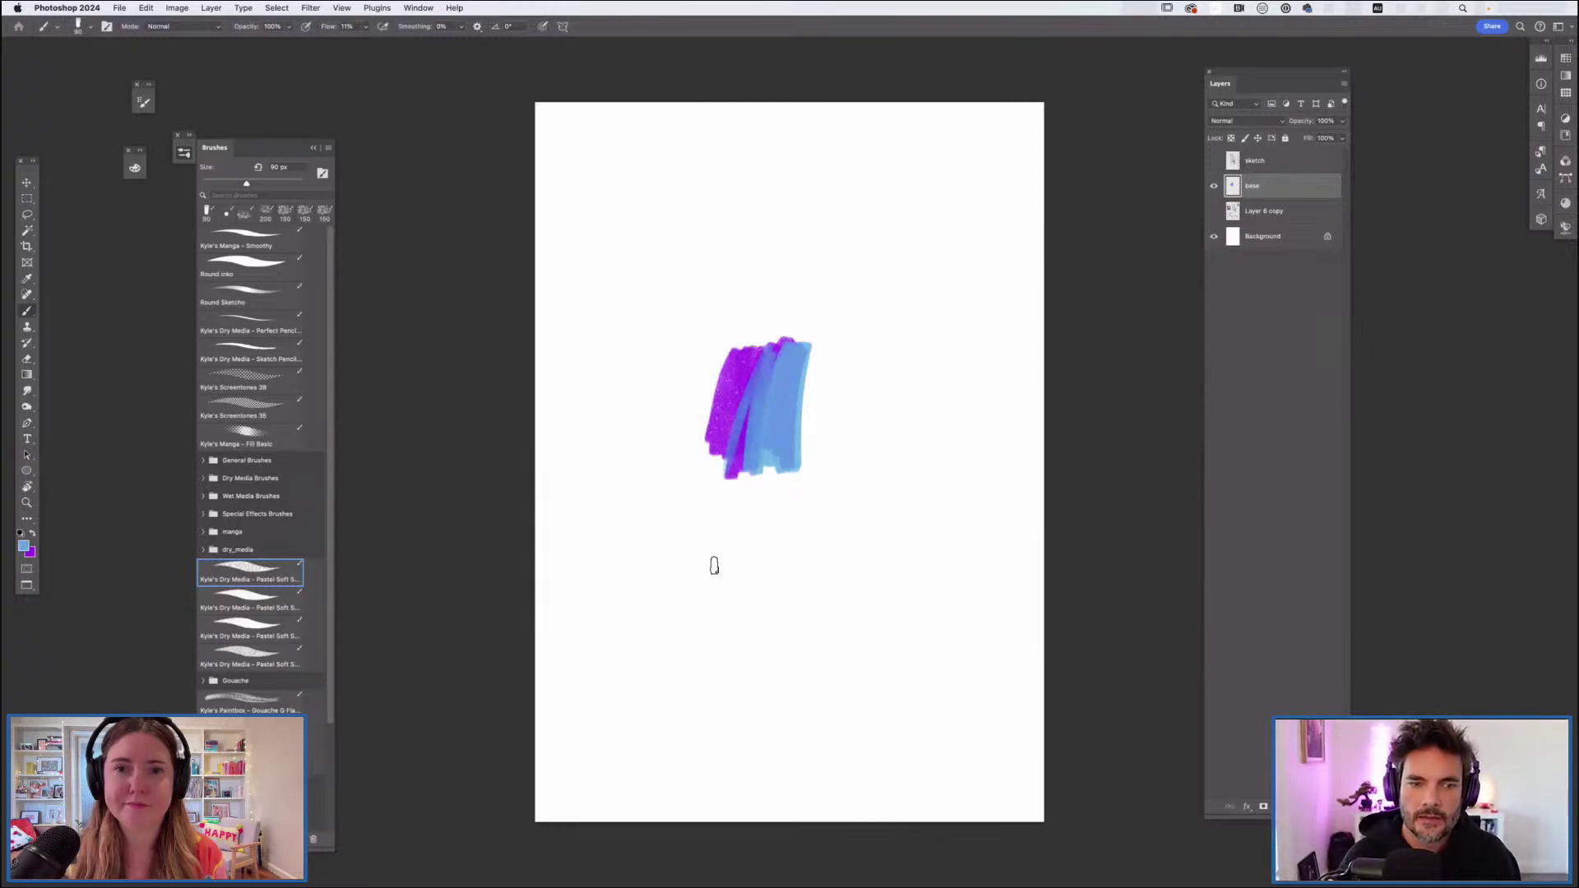
key(super+a)
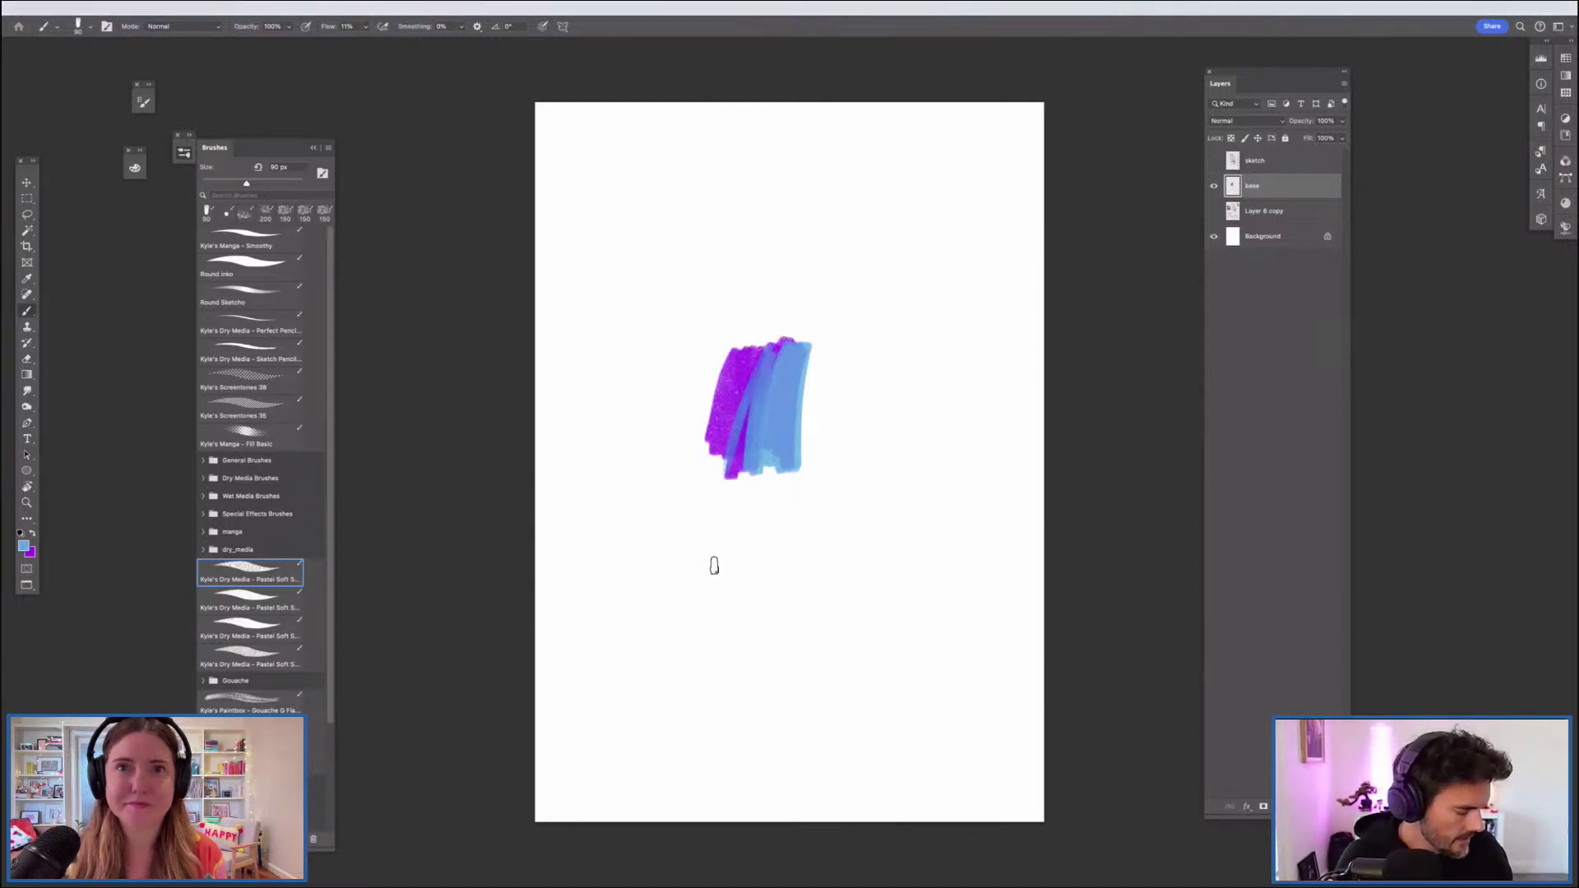
key(Delete)
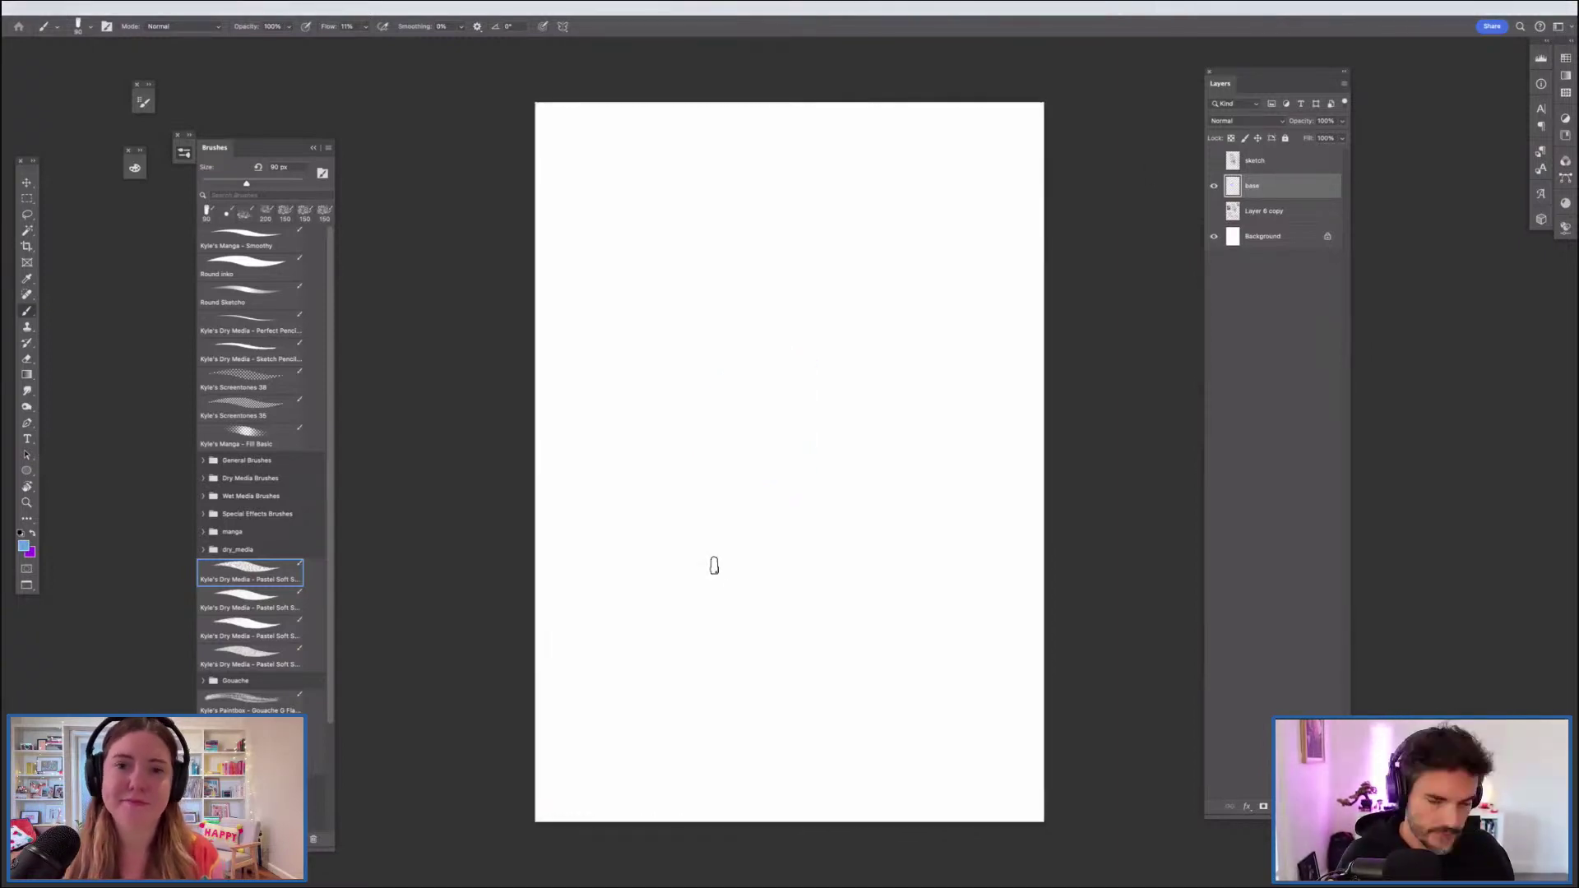
Step: Show the sketch layer and fill a large rectangle behind the figure with light blue on the base layer, leaving a white border
click(1214, 160)
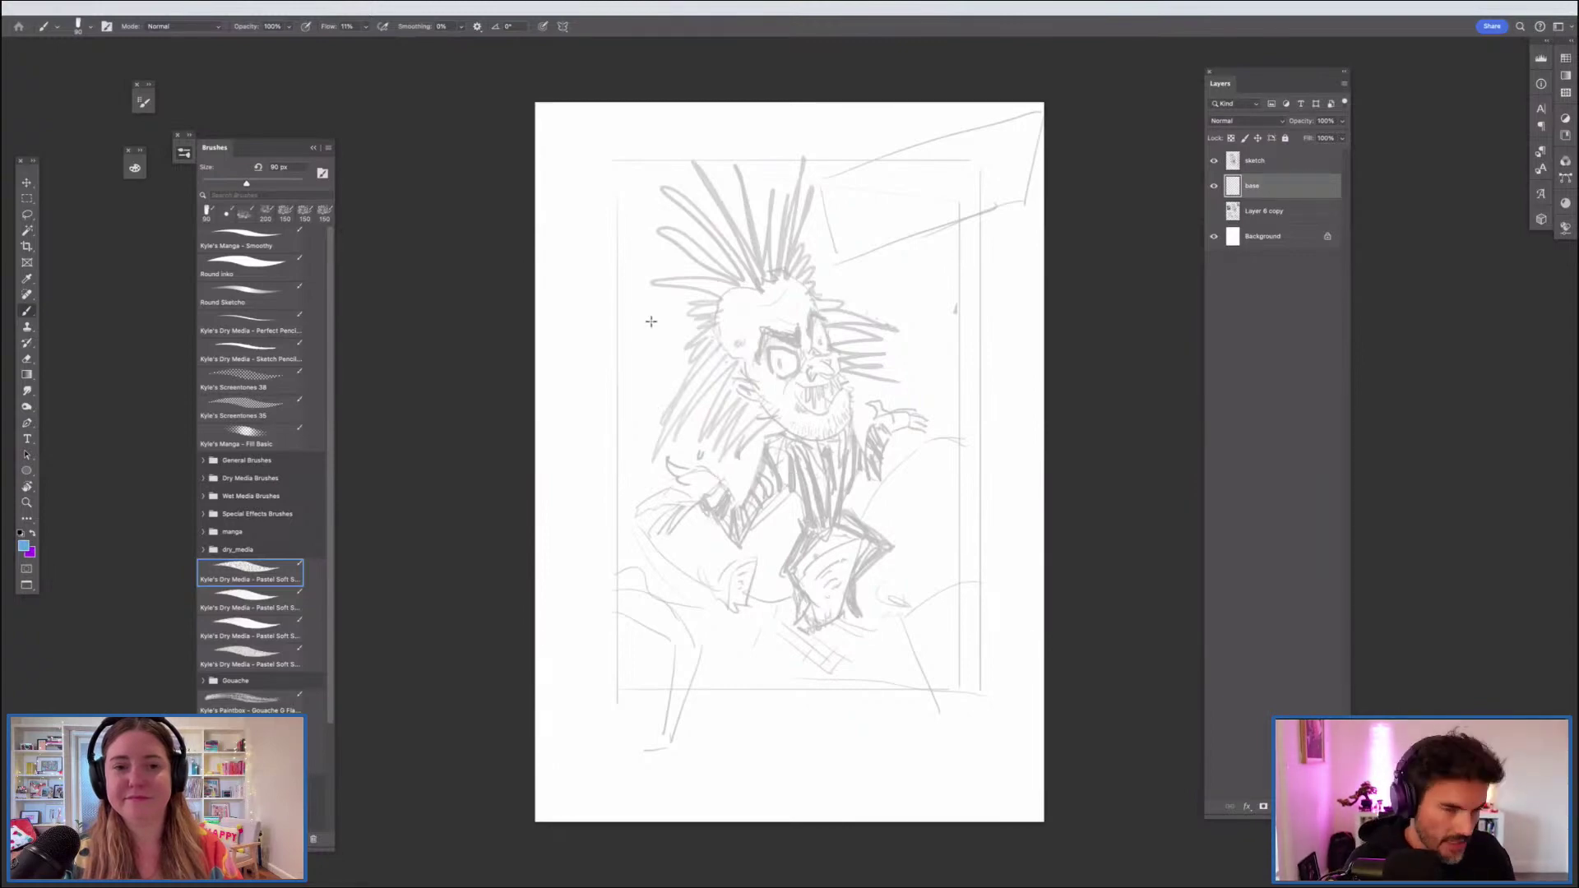
key(m)
mouse_move(583, 146)
mouse_down()
mouse_move(704, 341)
mouse_move(1005, 740)
mouse_move(1004, 766)
mouse_up()
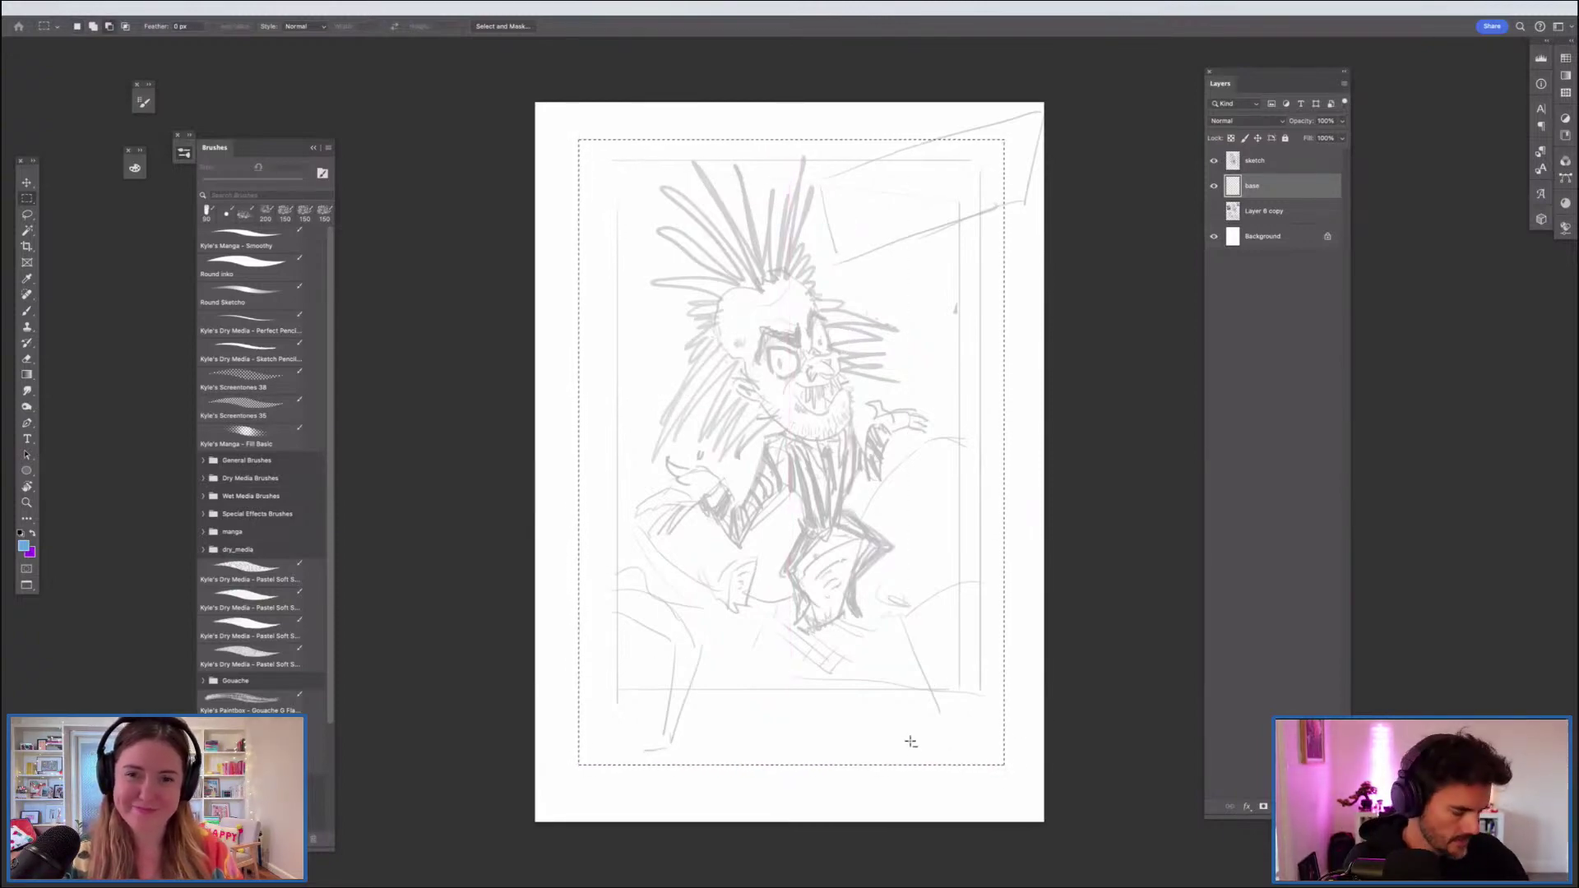
key(alt+BackSpace)
key(ctrl+d)
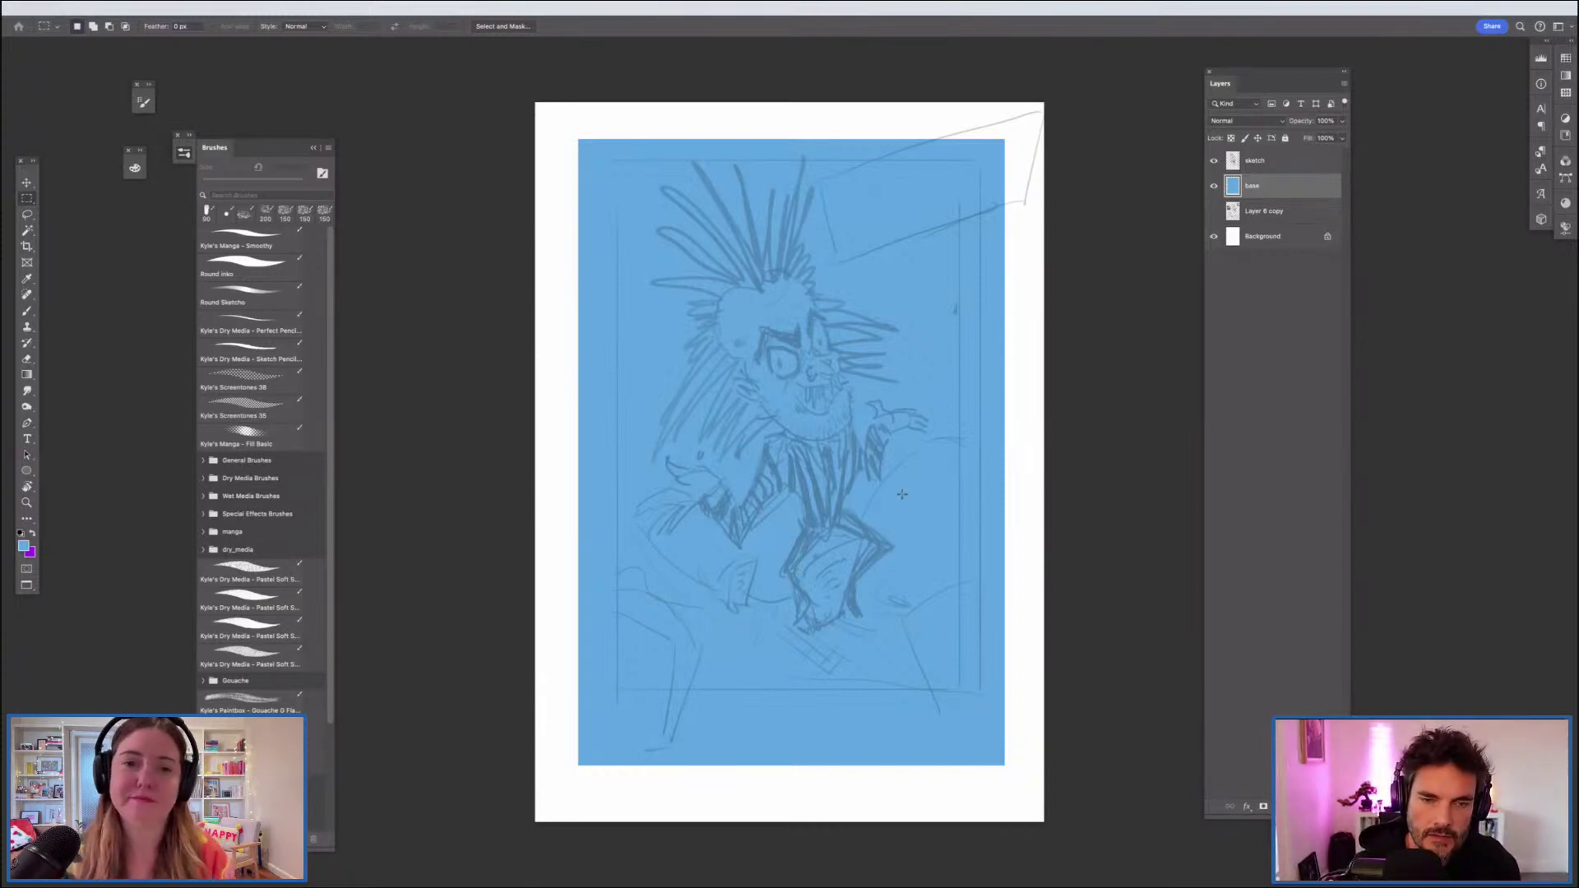
Step: Choose the Kyle's Paintbox - Gouache brush, turn off its Transfer option, and make purple the foreground colour
click(252, 706)
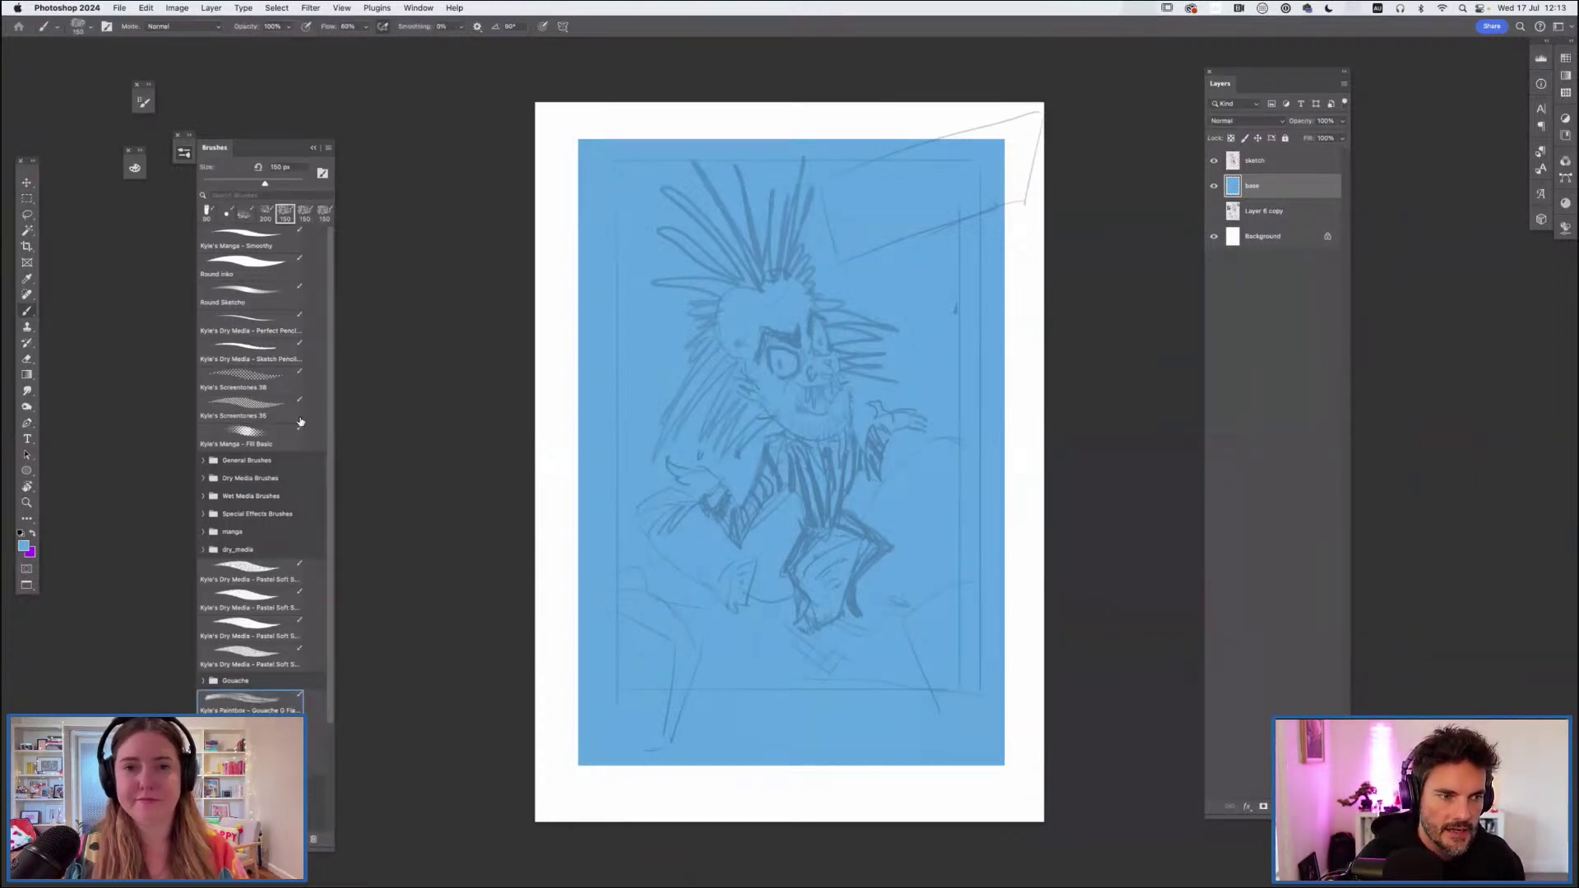
click(143, 102)
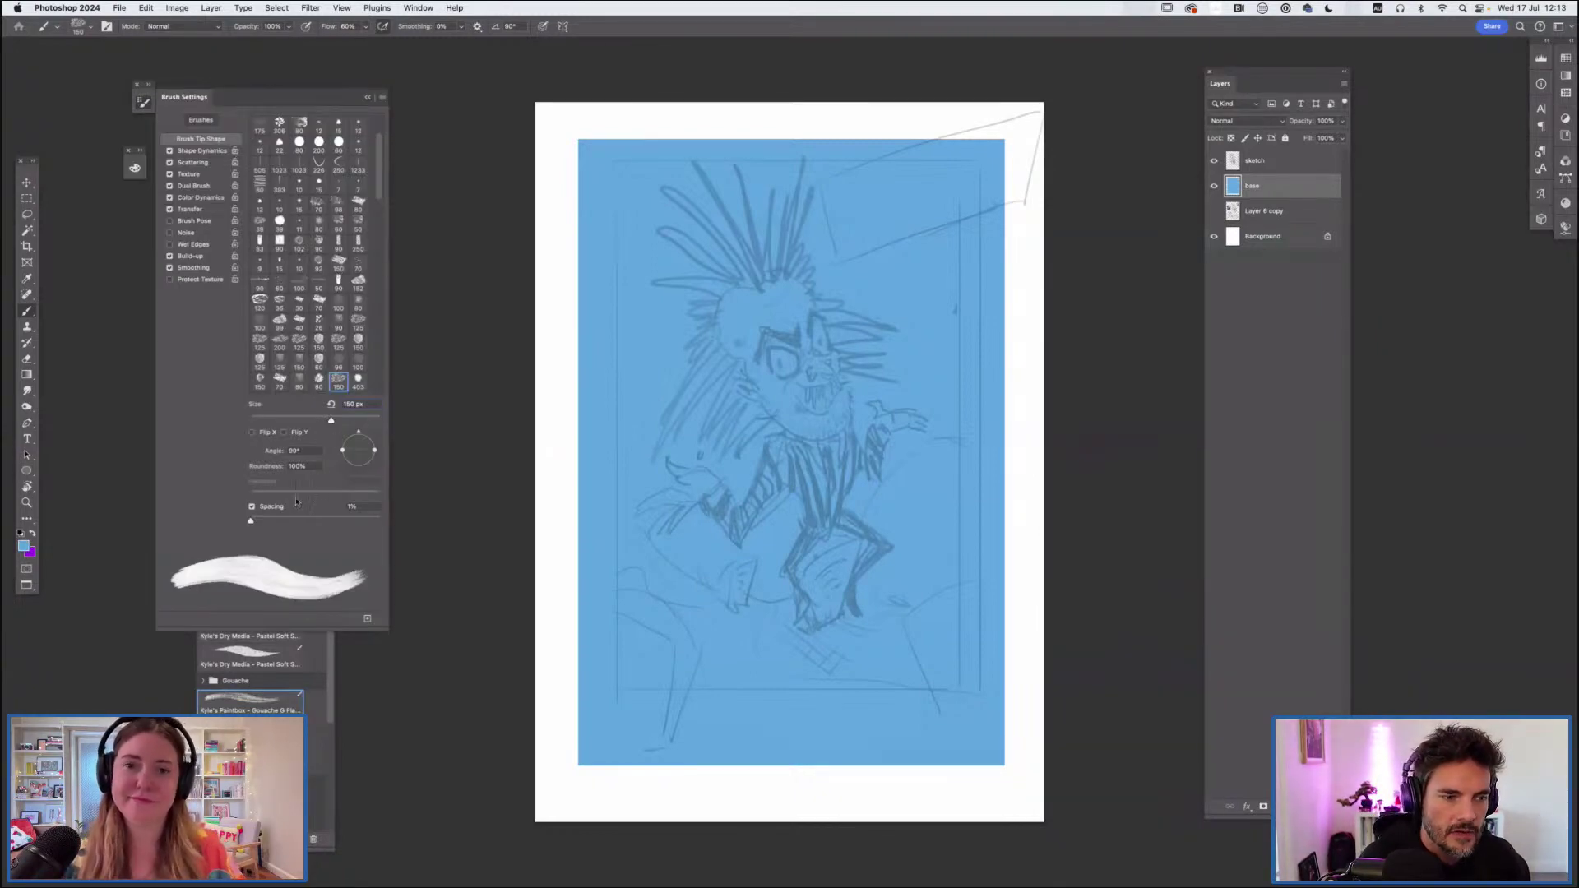
click(170, 210)
click(366, 98)
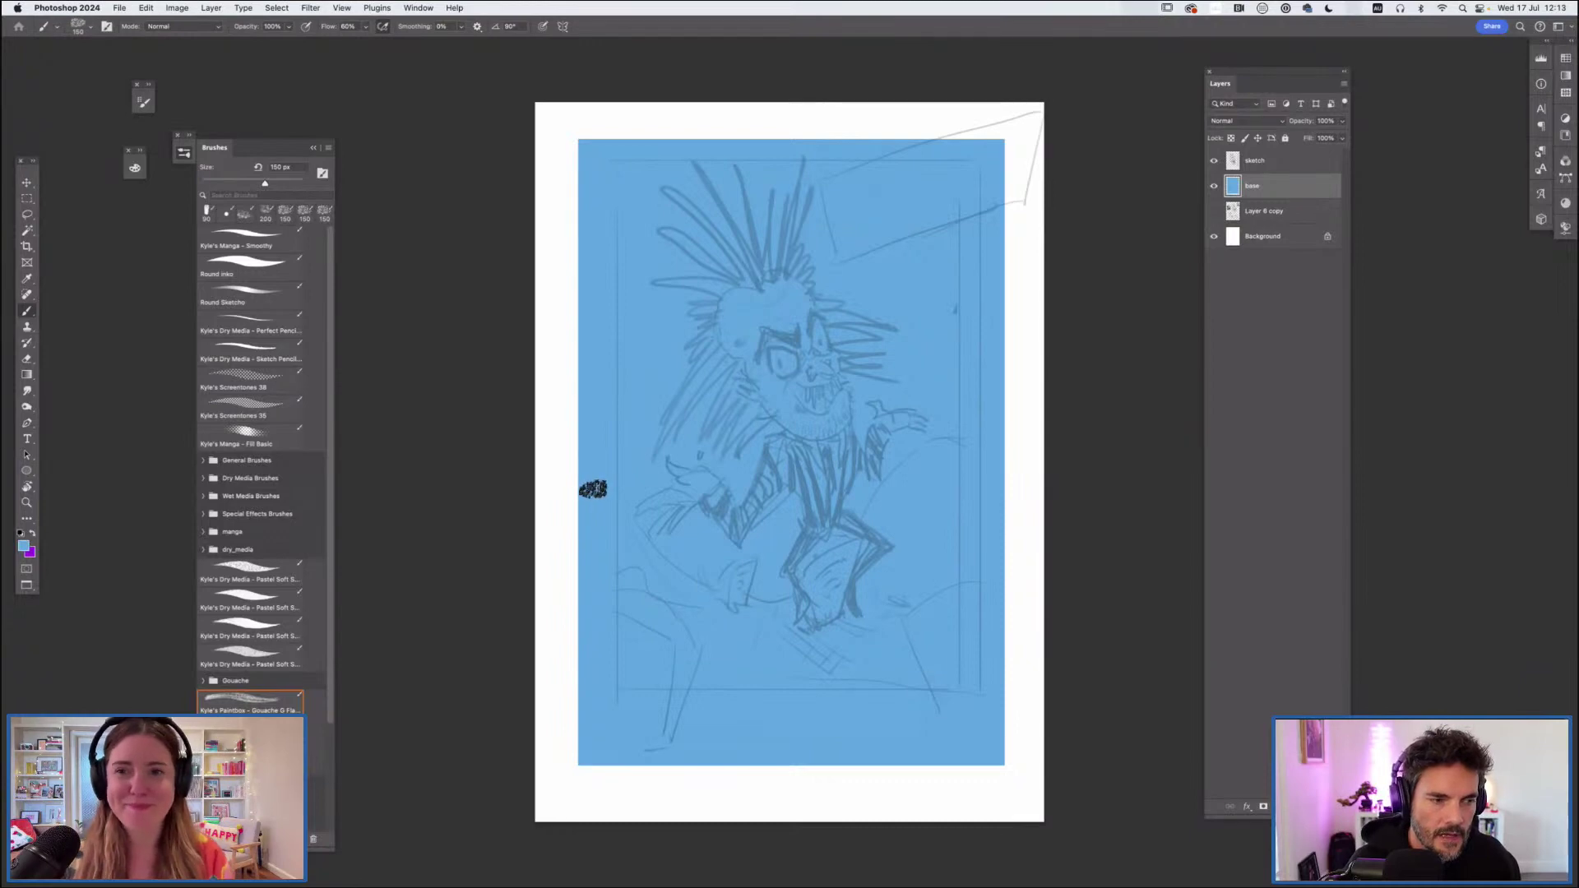
key(x)
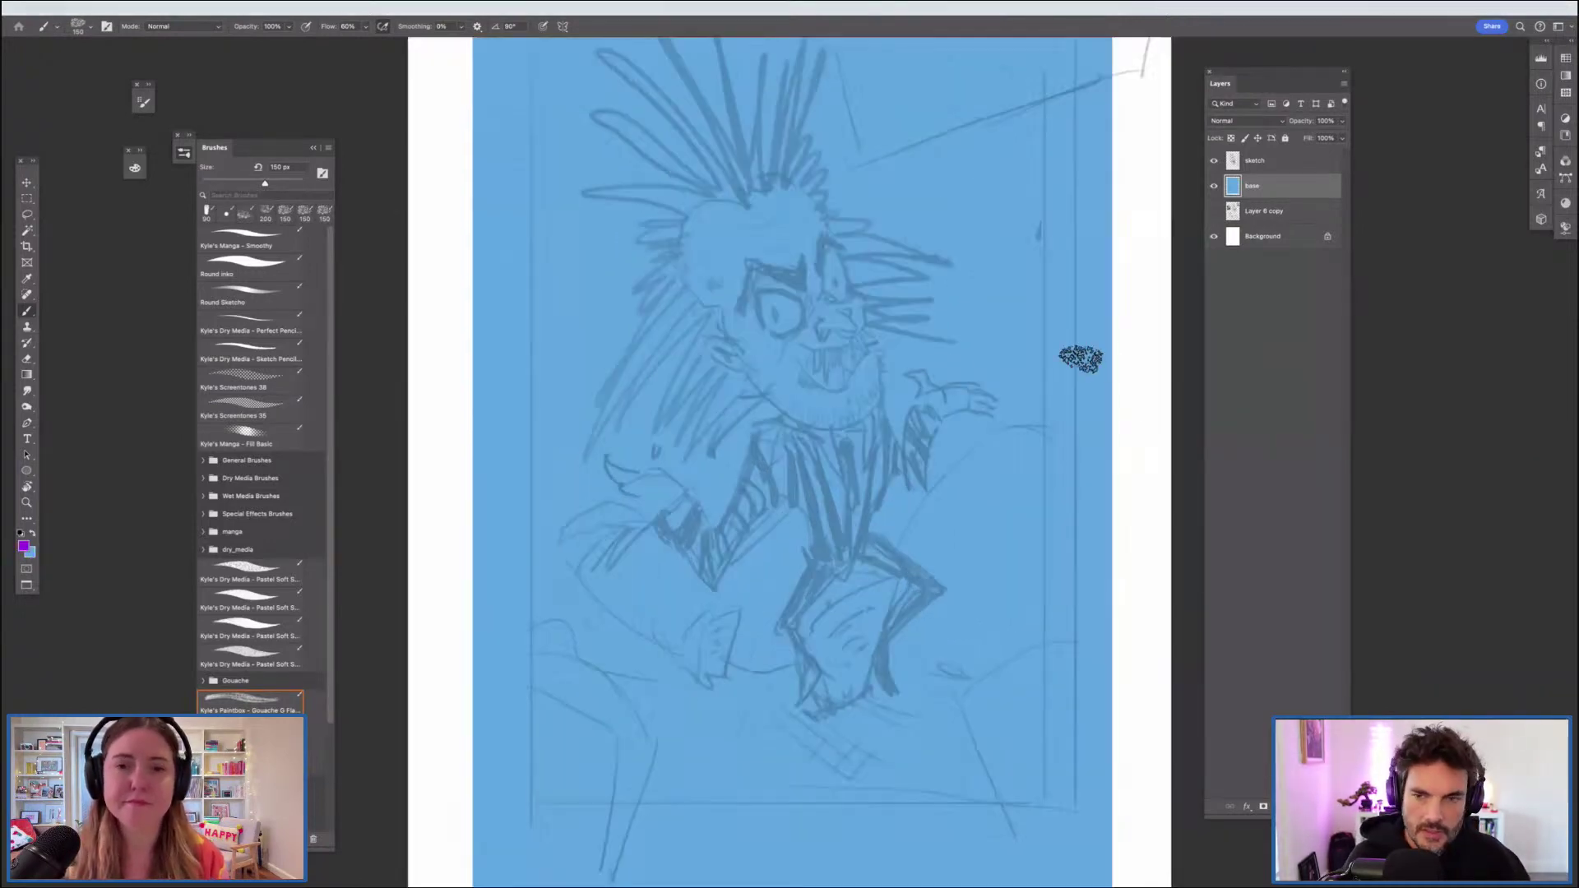
Step: Add a new blank layer above the base layer and hide the blue base
key(super+plus)
key(super+shift+alt+n)
click(1214, 211)
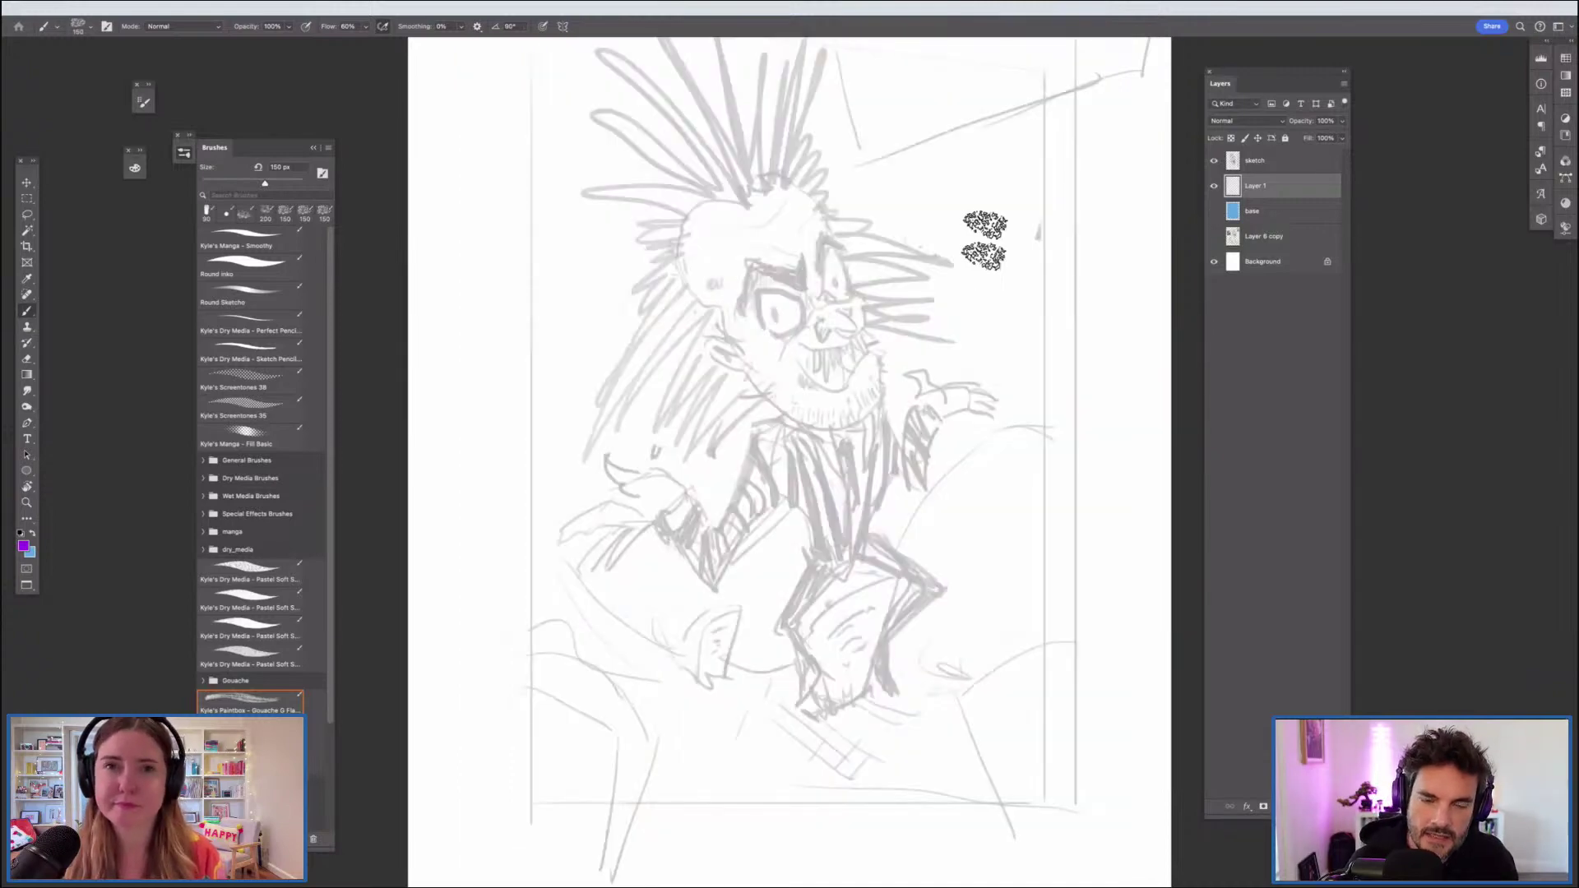
Step: Try blending overlapping purple and blue gouache strokes in a patch beside the character's spiky hair on the new layer
mouse_move(975, 264)
mouse_down()
mouse_move(983, 324)
mouse_move(1008, 203)
mouse_move(1007, 322)
mouse_up()
key(x)
mouse_move(1033, 230)
mouse_down()
mouse_move(1028, 306)
mouse_move(1041, 206)
mouse_move(1021, 338)
mouse_move(1018, 209)
mouse_move(995, 314)
mouse_move(998, 212)
mouse_move(990, 331)
mouse_up()
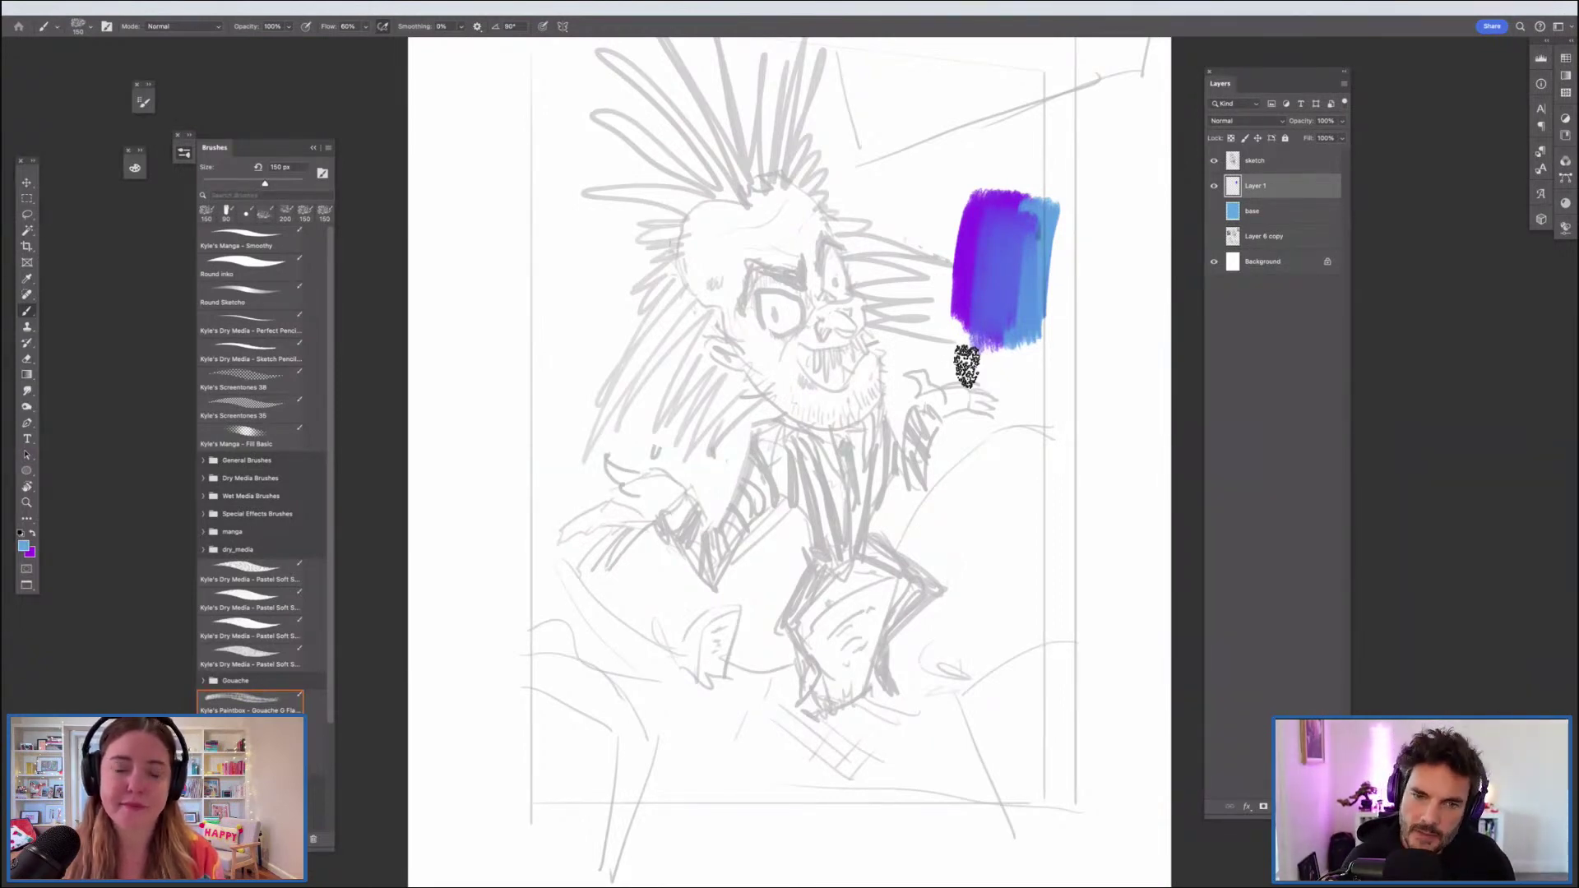
mouse_move(1022, 257)
mouse_down()
mouse_move(1025, 302)
mouse_move(1042, 205)
mouse_move(1019, 337)
mouse_move(984, 325)
mouse_move(953, 349)
mouse_move(1013, 213)
mouse_move(996, 331)
mouse_move(1017, 205)
mouse_move(983, 350)
mouse_up()
key(x)
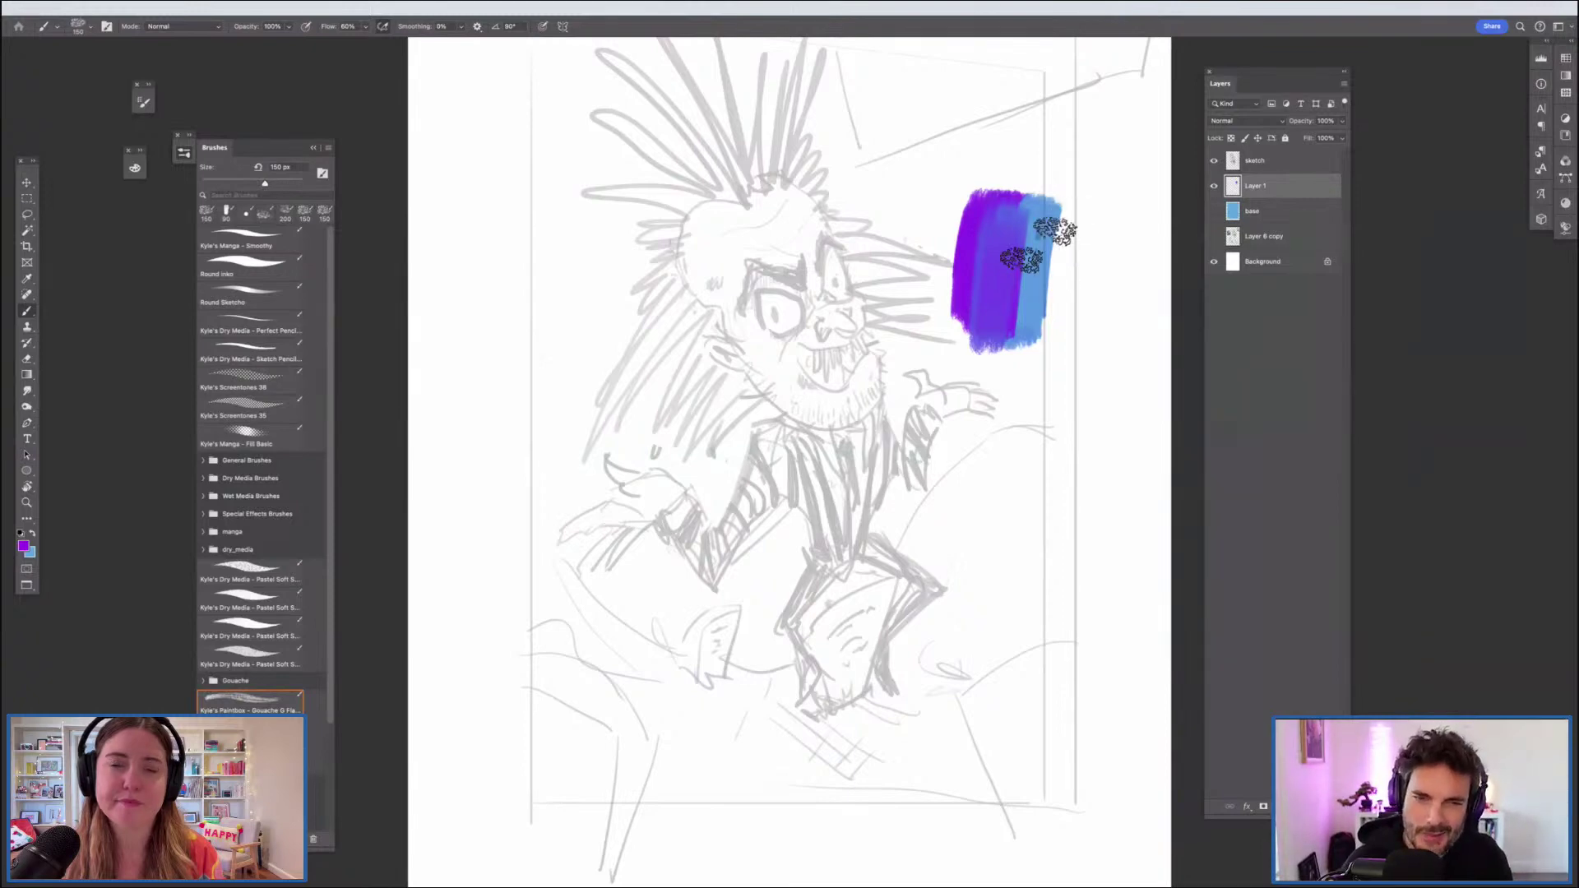
key(x)
mouse_move(1030, 226)
mouse_down()
mouse_move(1017, 331)
mouse_move(985, 349)
mouse_up()
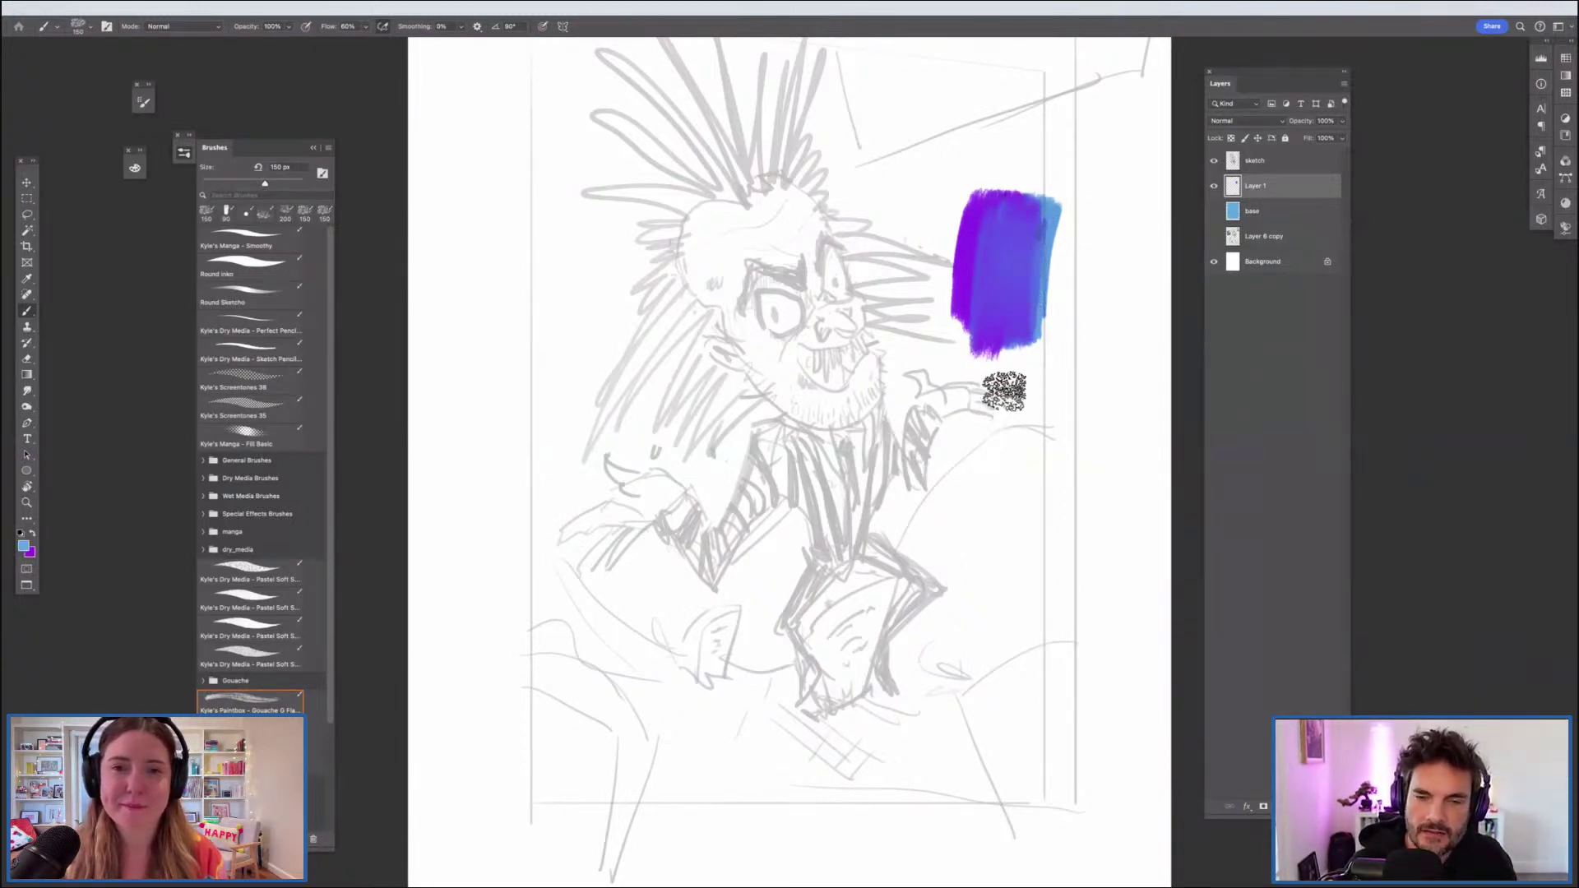
Step: Try a second gouache patch below the first, overlapping blue and purple strokes to test the blending
mouse_move(1025, 416)
mouse_down()
mouse_move(1009, 494)
mouse_move(1022, 399)
mouse_move(1029, 546)
mouse_move(1050, 398)
mouse_move(1075, 445)
mouse_move(1077, 404)
mouse_up()
key(x)
mouse_move(1064, 535)
mouse_down()
mouse_move(1087, 417)
mouse_move(1061, 531)
mouse_move(1074, 382)
mouse_move(1051, 547)
mouse_move(1049, 412)
mouse_move(1029, 541)
mouse_move(1012, 474)
mouse_move(1031, 408)
mouse_move(1008, 542)
mouse_up()
mouse_move(1019, 414)
mouse_down()
mouse_move(1015, 555)
mouse_move(1041, 393)
mouse_move(1029, 549)
mouse_move(1079, 434)
mouse_move(1068, 481)
mouse_up()
key(x)
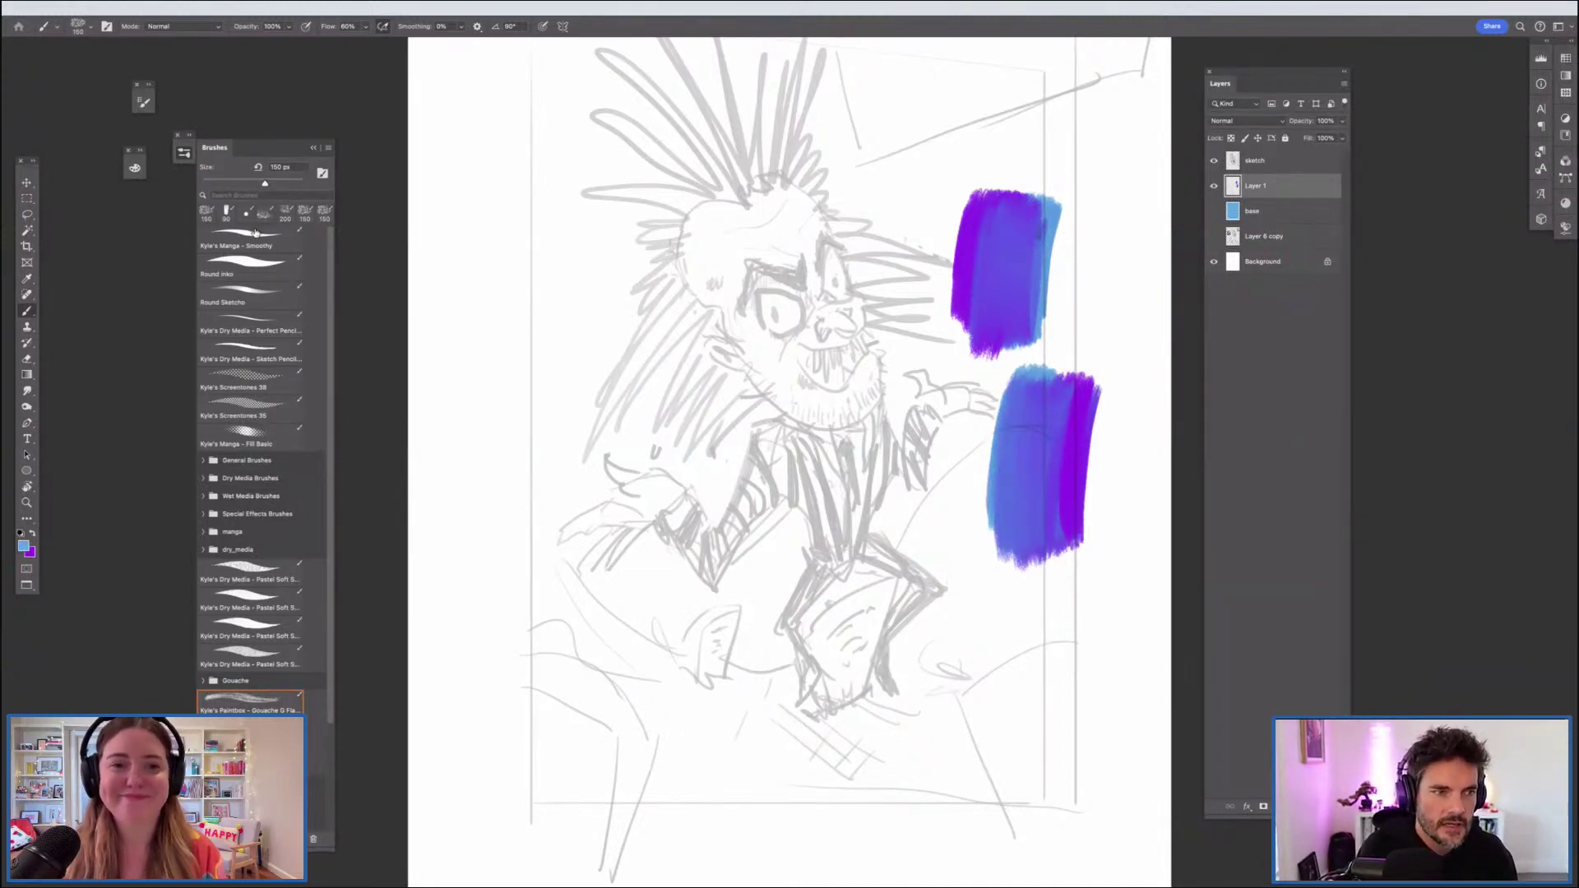
Step: Set the brush's angle jitter control to Off and test it with blue and purple strokes beside the character's face
click(145, 102)
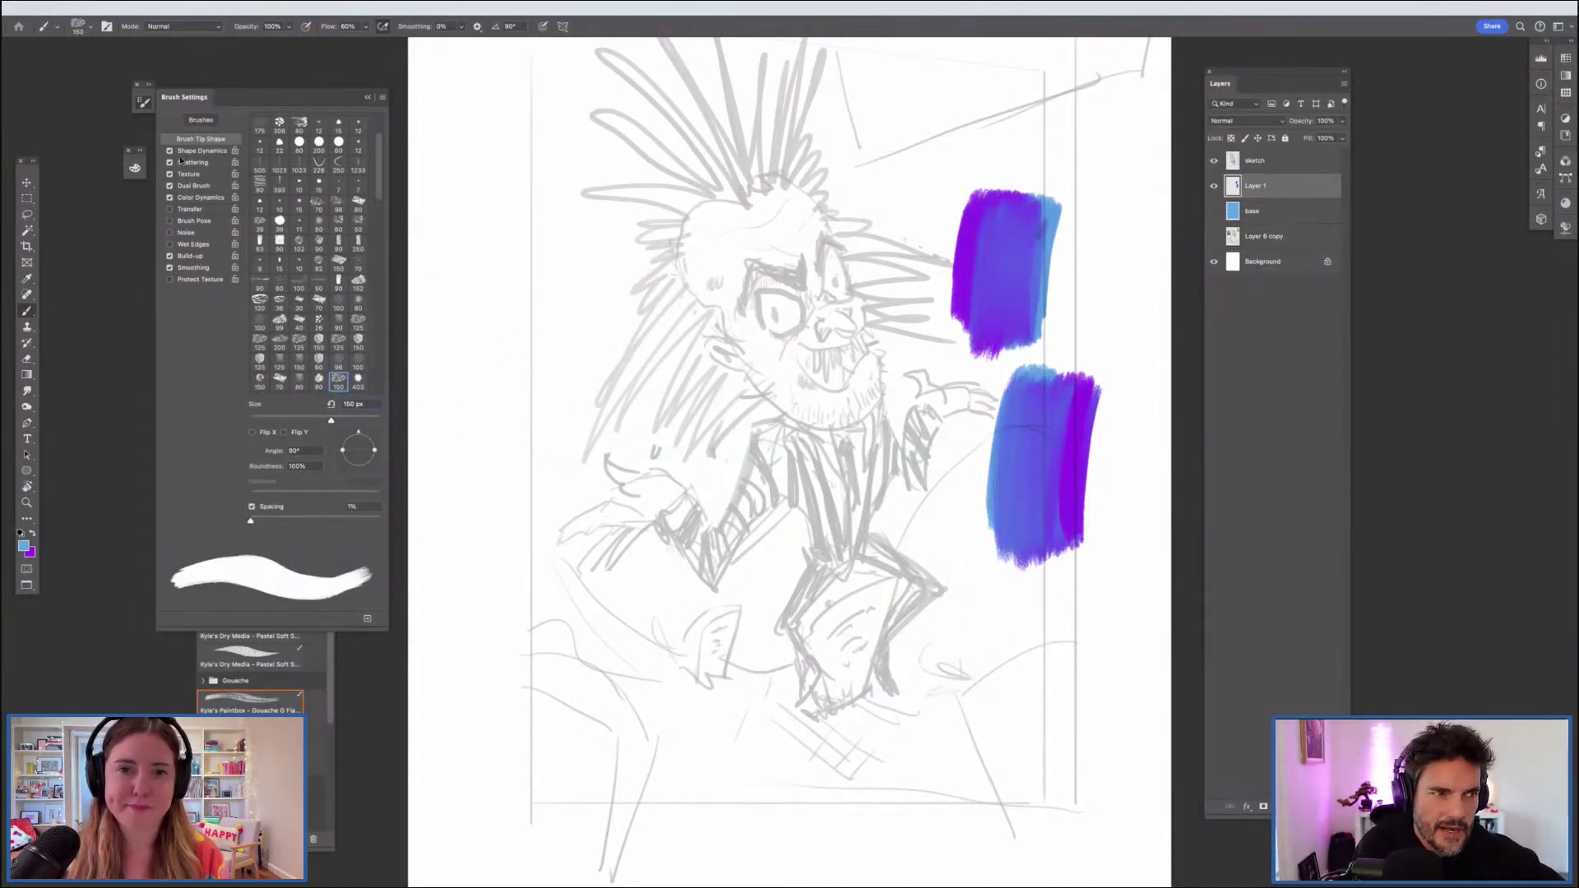
click(187, 152)
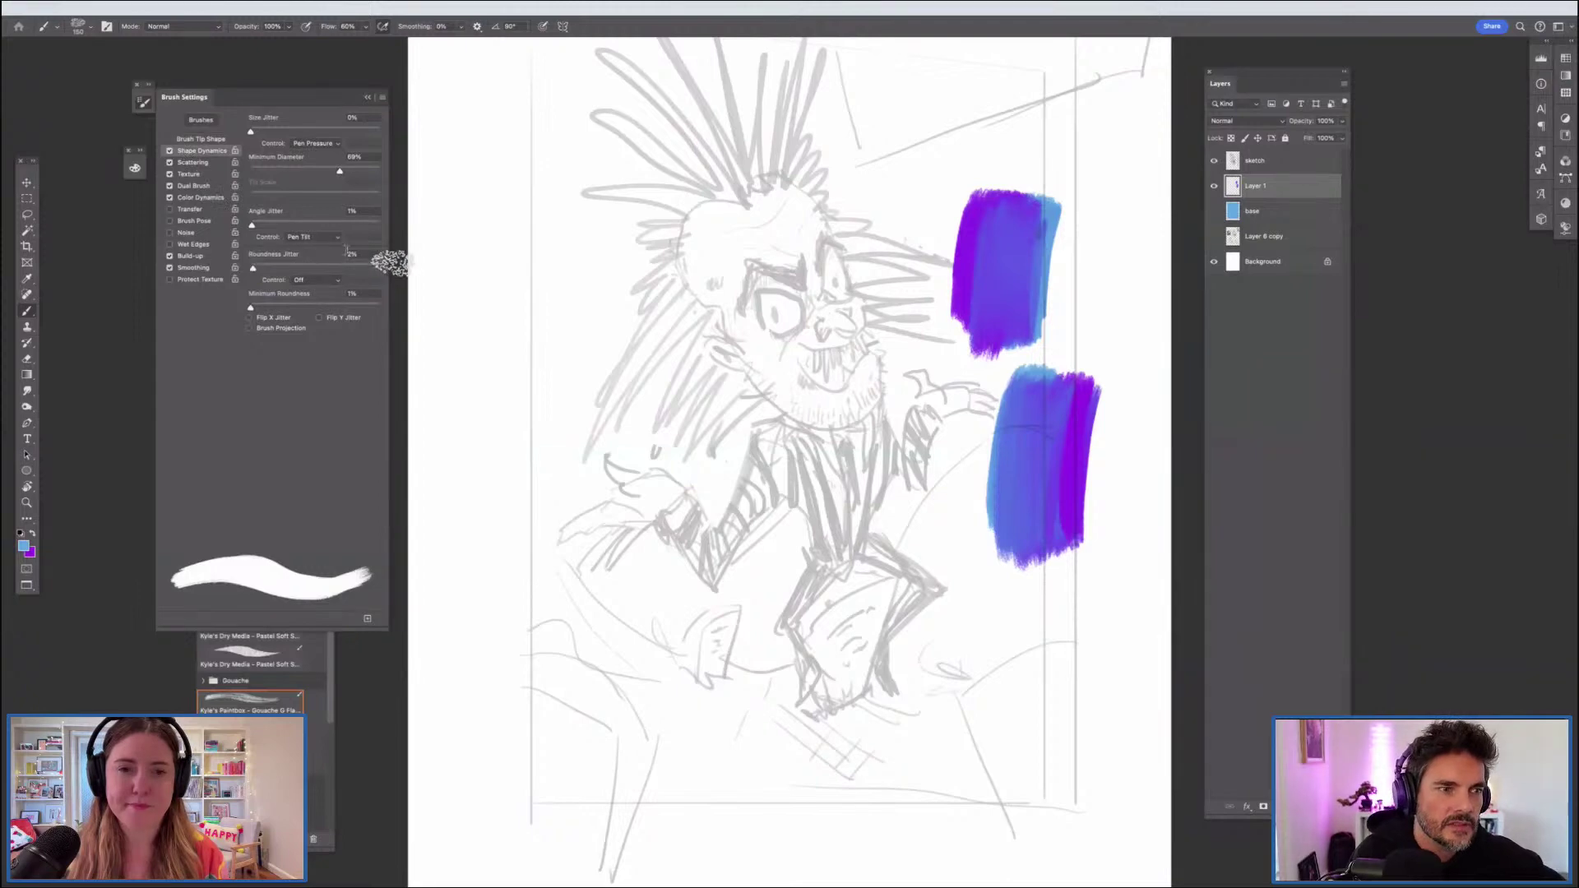
click(325, 237)
click(304, 203)
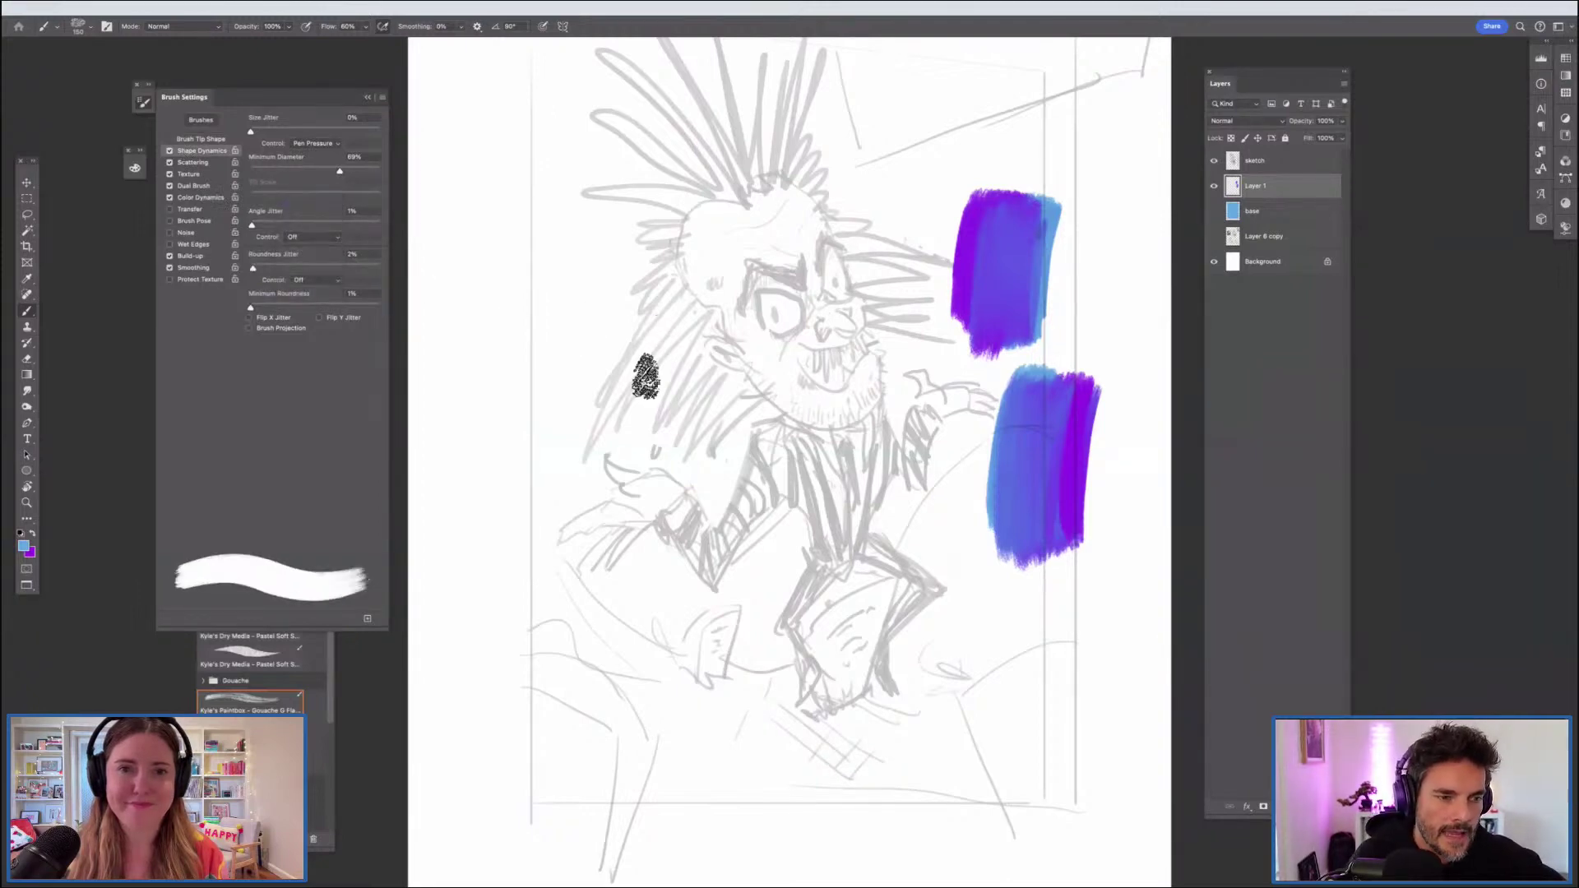
mouse_move(652, 324)
mouse_down()
mouse_move(666, 425)
mouse_move(691, 313)
mouse_move(689, 439)
mouse_move(708, 333)
mouse_move(720, 435)
mouse_move(713, 348)
mouse_up()
key(x)
mouse_move(717, 423)
mouse_down()
mouse_move(727, 321)
mouse_move(714, 448)
mouse_move(691, 354)
mouse_up()
Step: Rotate the brush tip to about -1° and test it with overlapping purple and blue strokes over the face
click(199, 140)
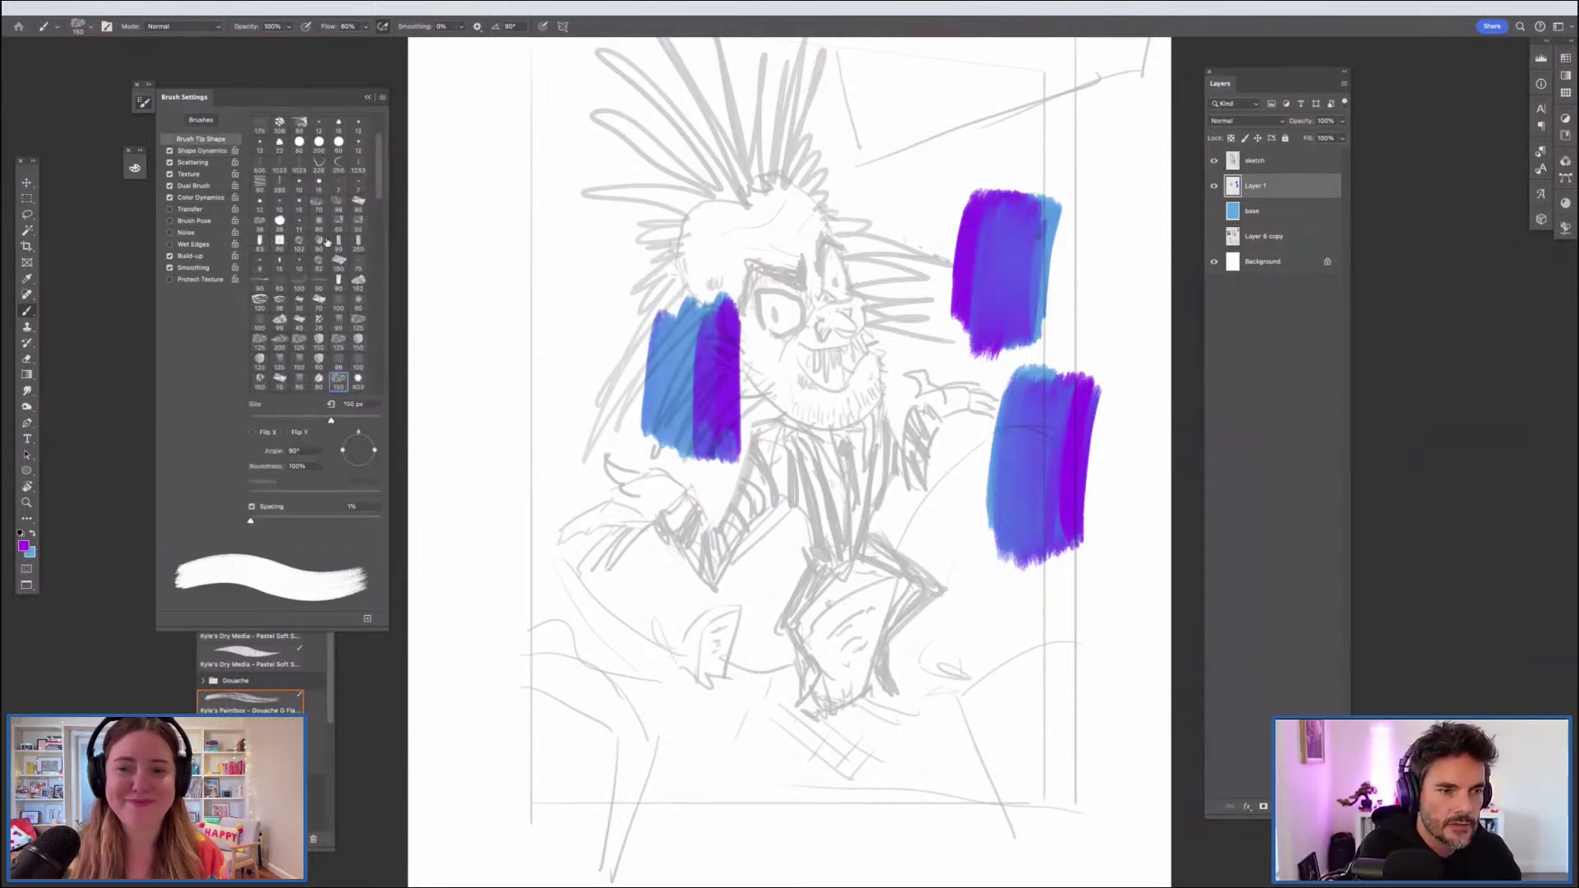
drag(360, 434, 386, 453)
mouse_move(793, 282)
mouse_down()
mouse_move(817, 334)
mouse_move(837, 269)
mouse_move(844, 312)
mouse_move(864, 277)
mouse_move(862, 340)
mouse_move(883, 267)
mouse_move(875, 381)
mouse_move(879, 277)
mouse_up()
key(x)
drag(850, 331, 835, 387)
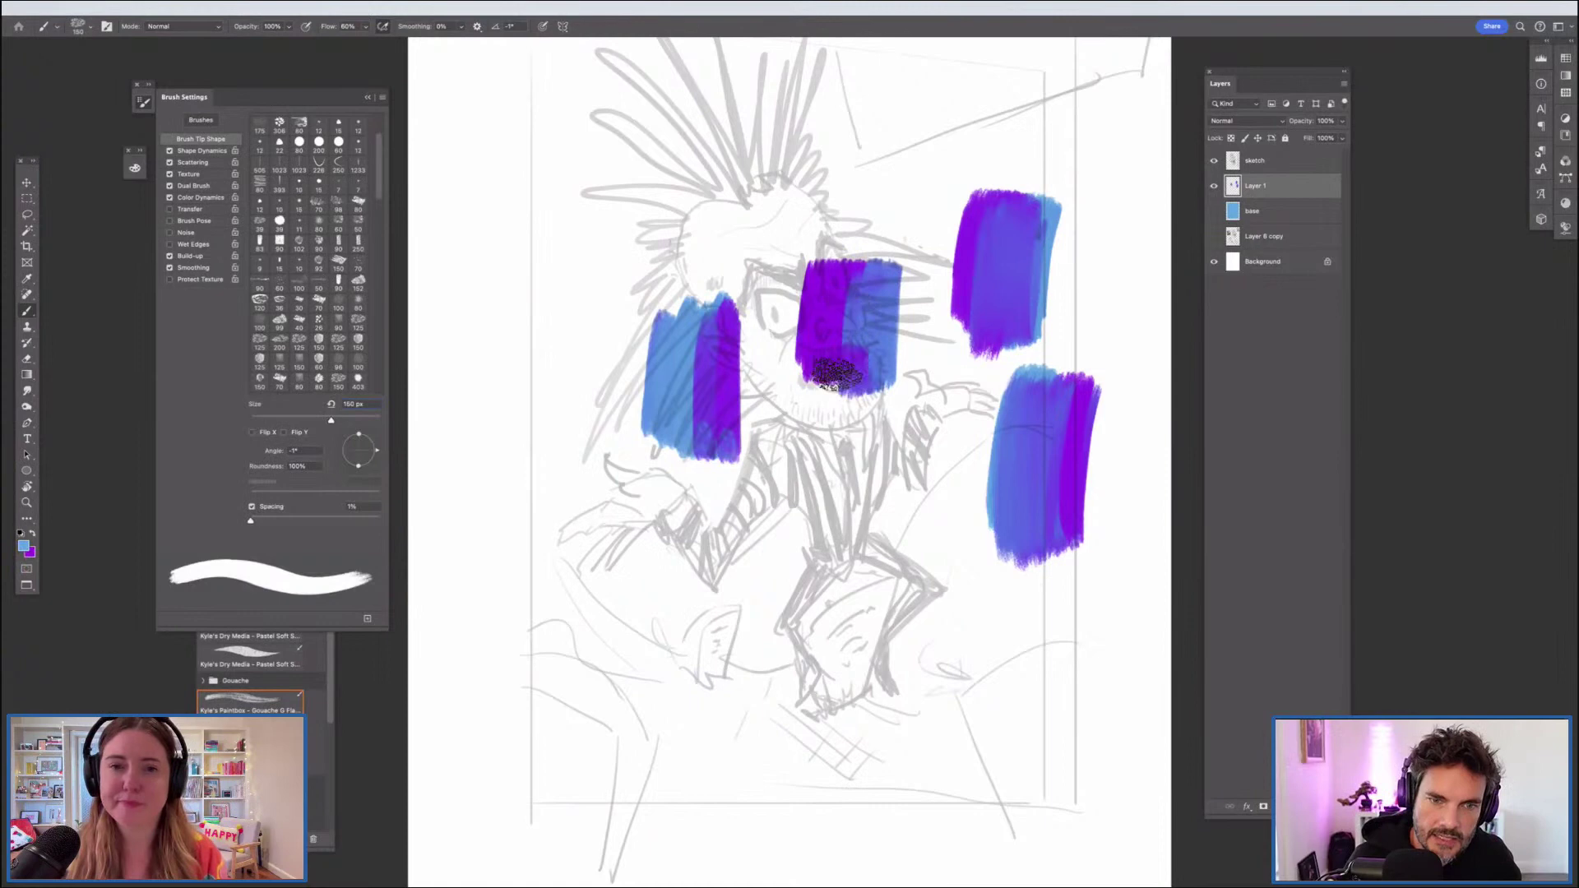
Step: Clear all the test strokes from the new layer and show the blue base layer again
key(super+a)
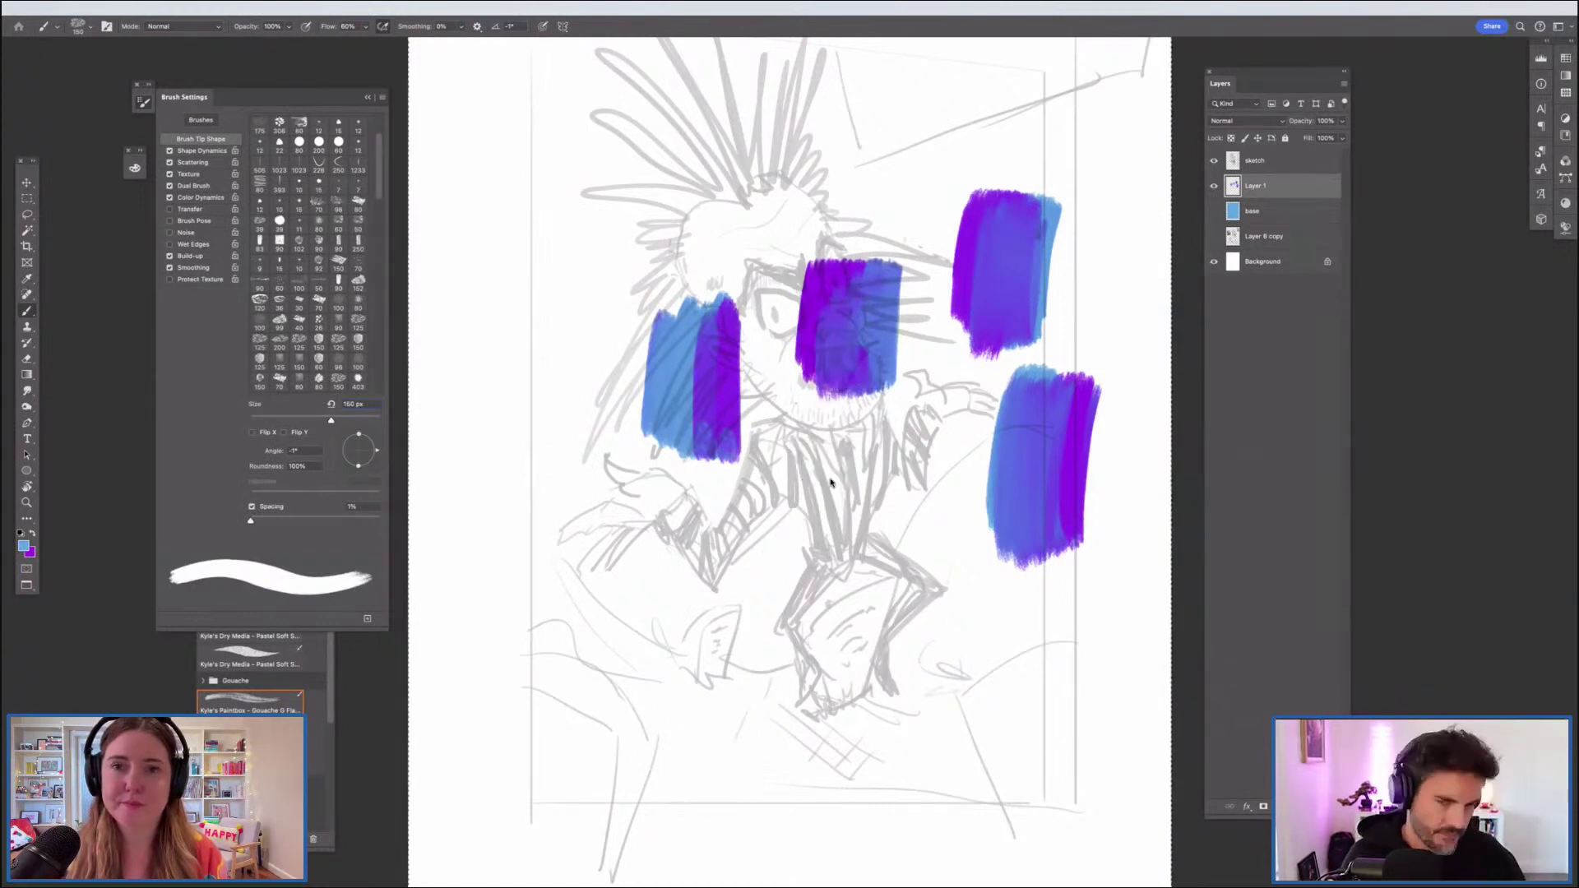
key(Delete)
key(super+d)
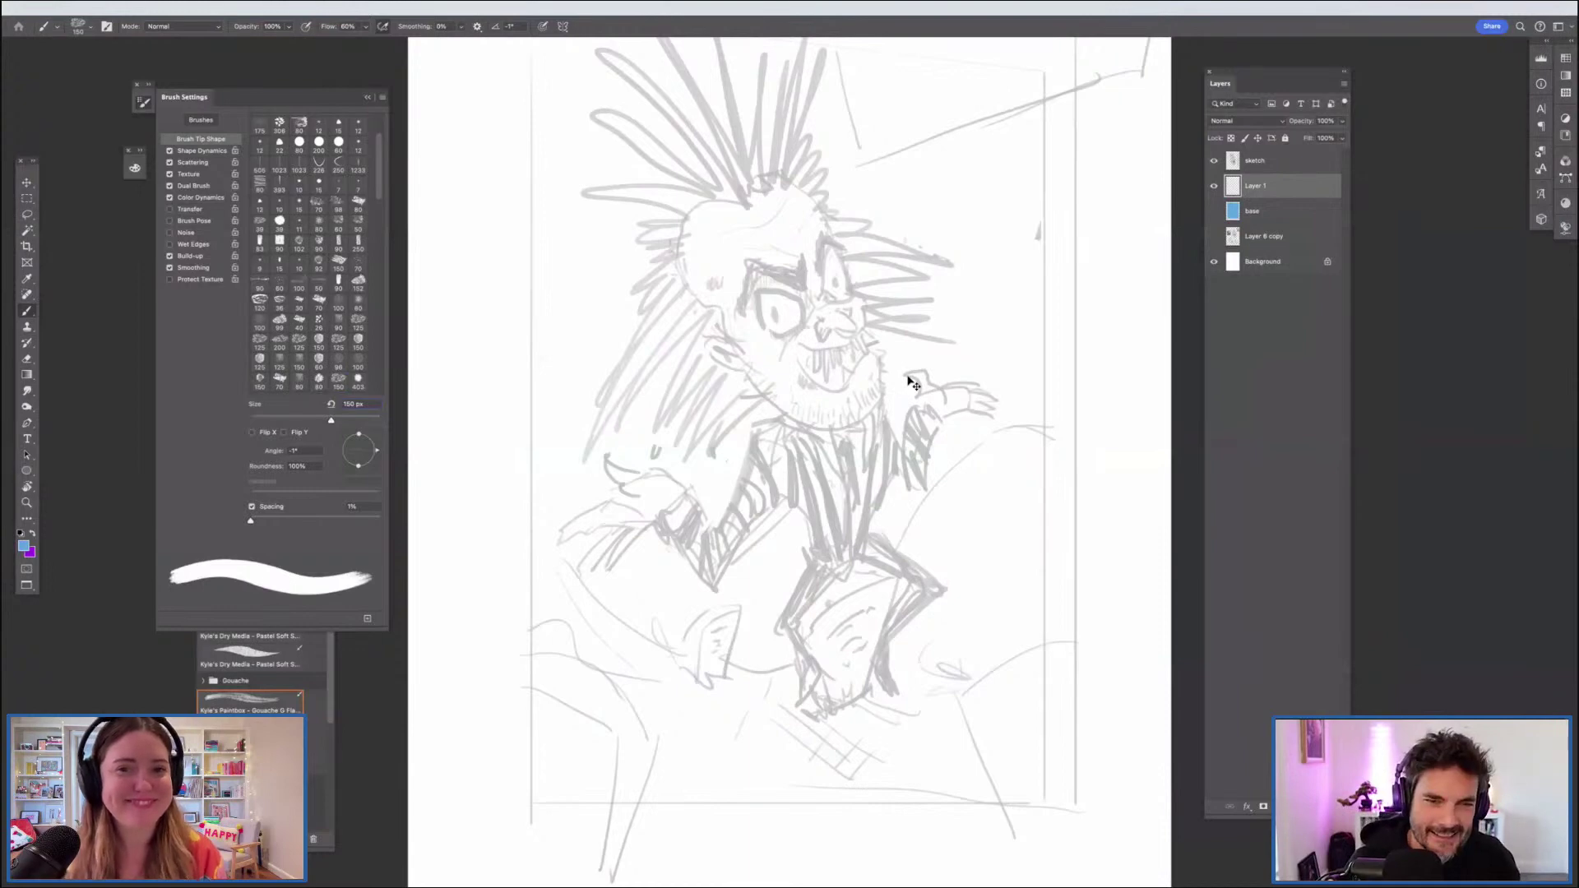
key(super+minus)
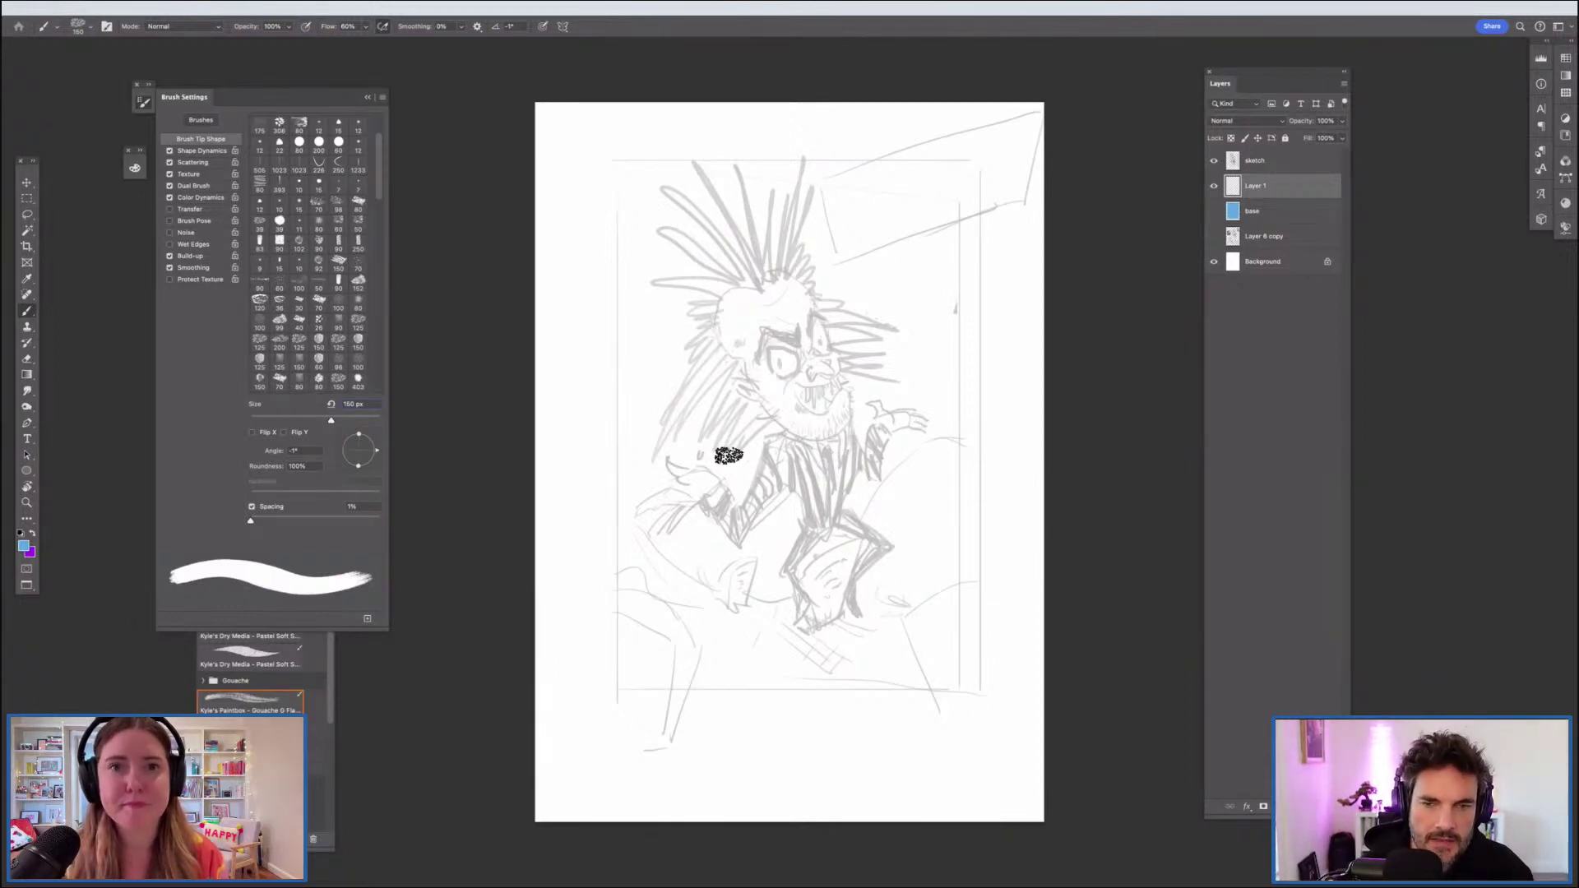
click(1213, 211)
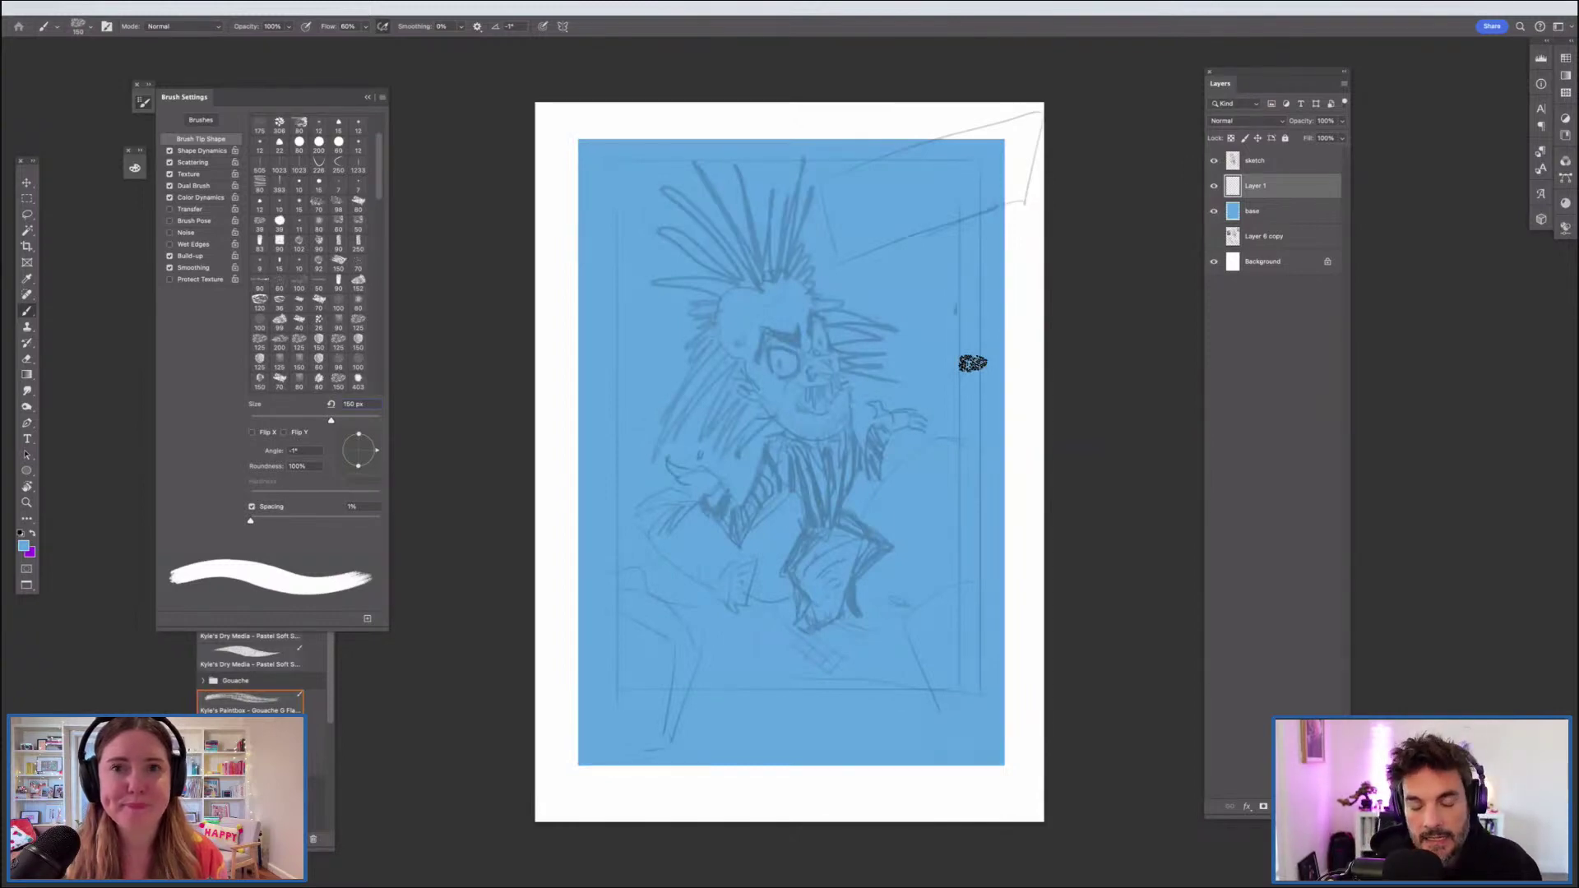
click(368, 97)
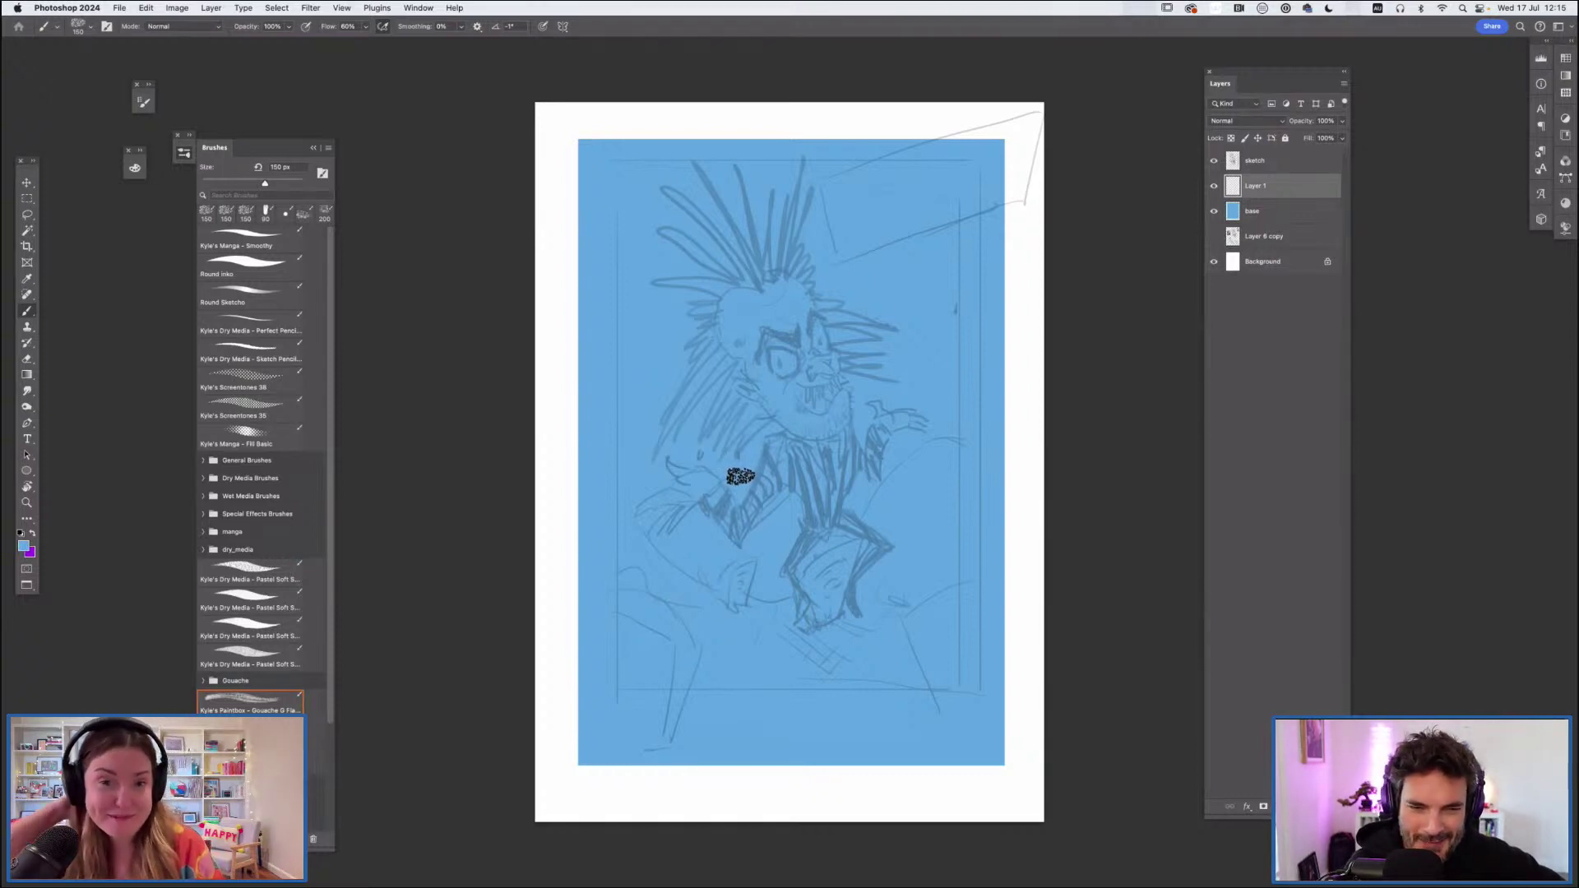
Step: Recolour the base layer's rectangle to bright green with Hue/Saturation, using saturation +63 and lightness 0
click(1264, 213)
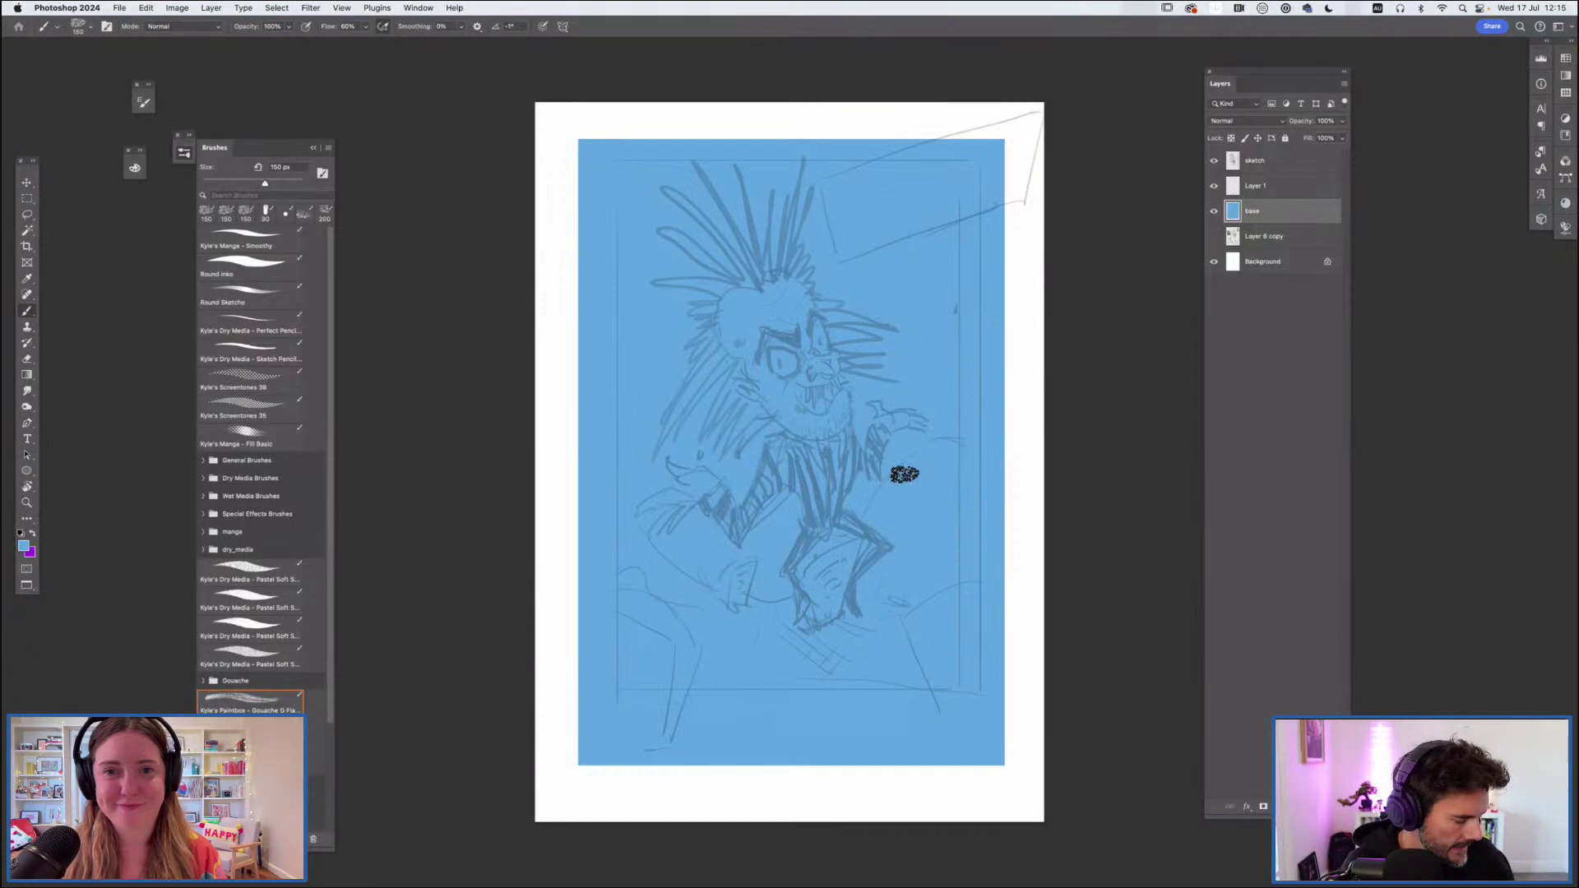
key(super+u)
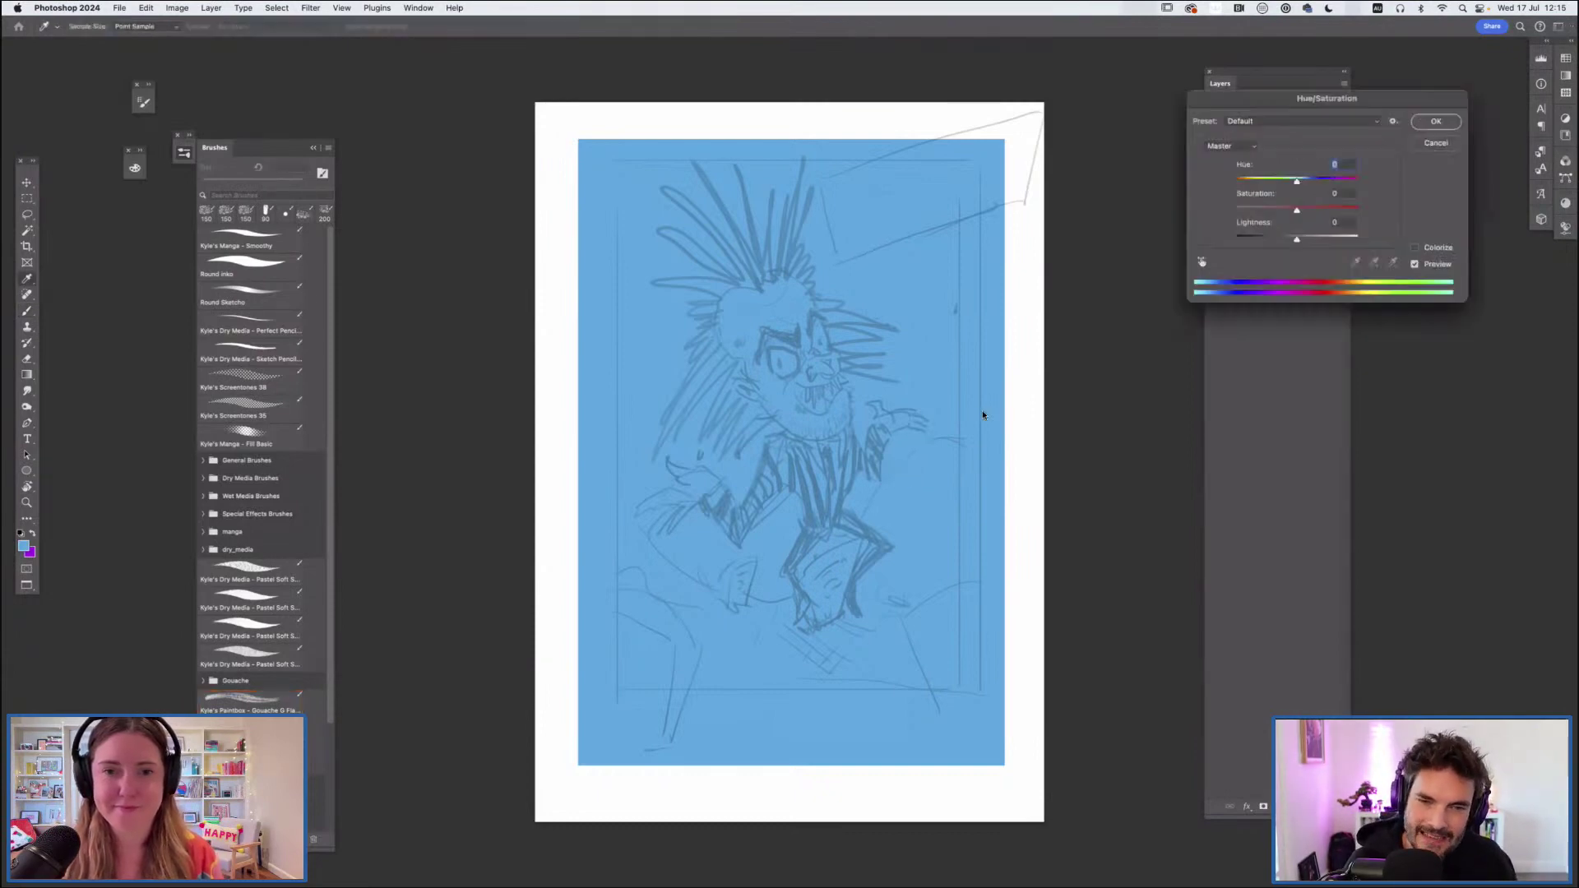
drag(1295, 184, 1335, 218)
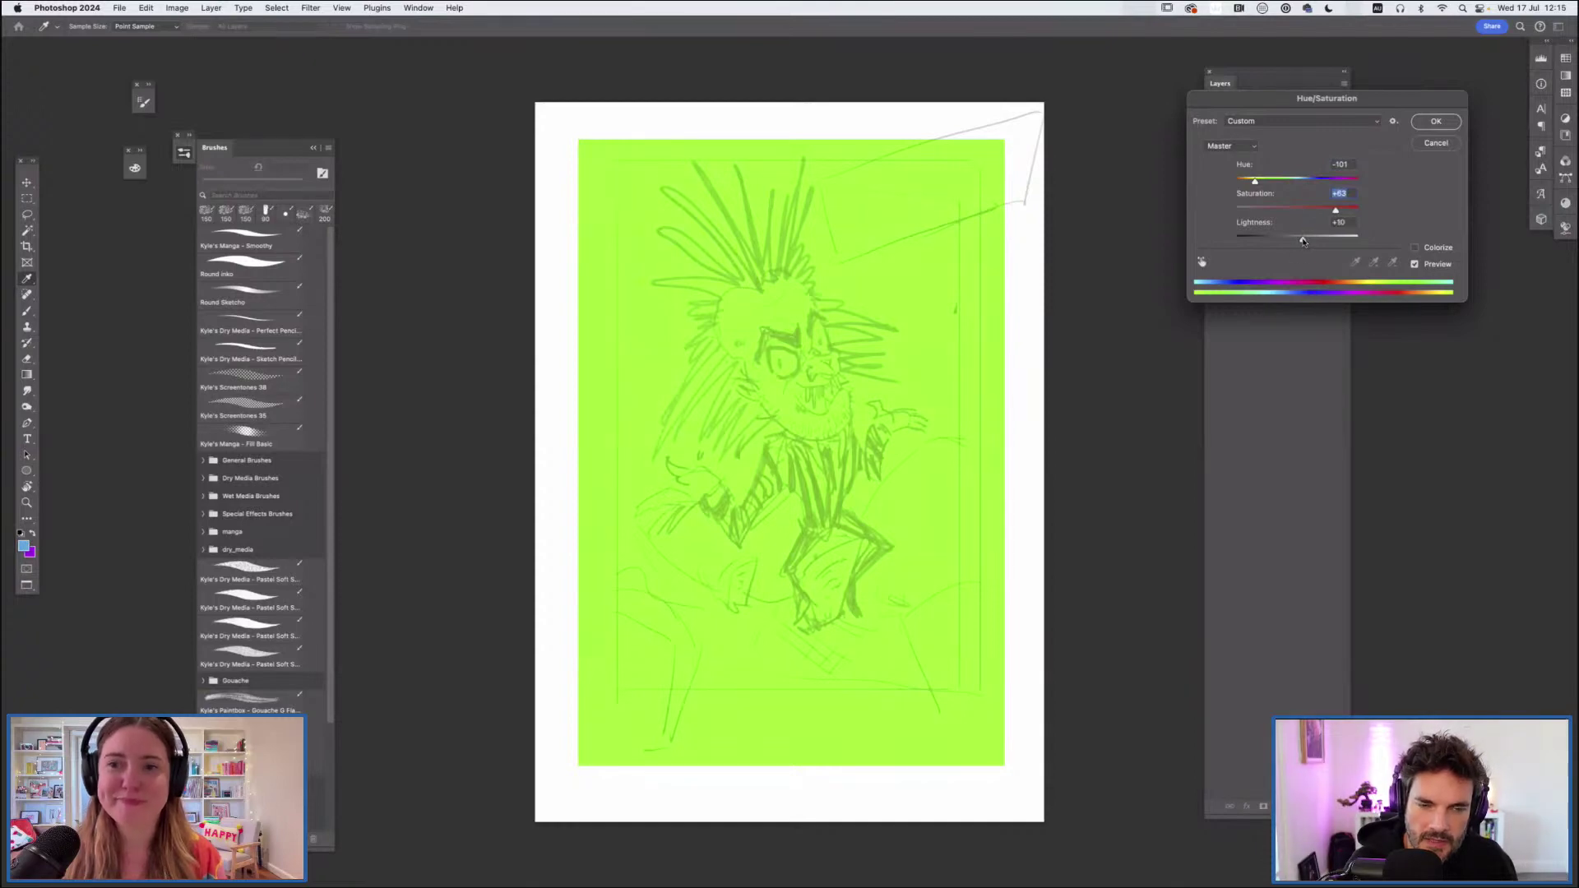
drag(1296, 228, 1267, 183)
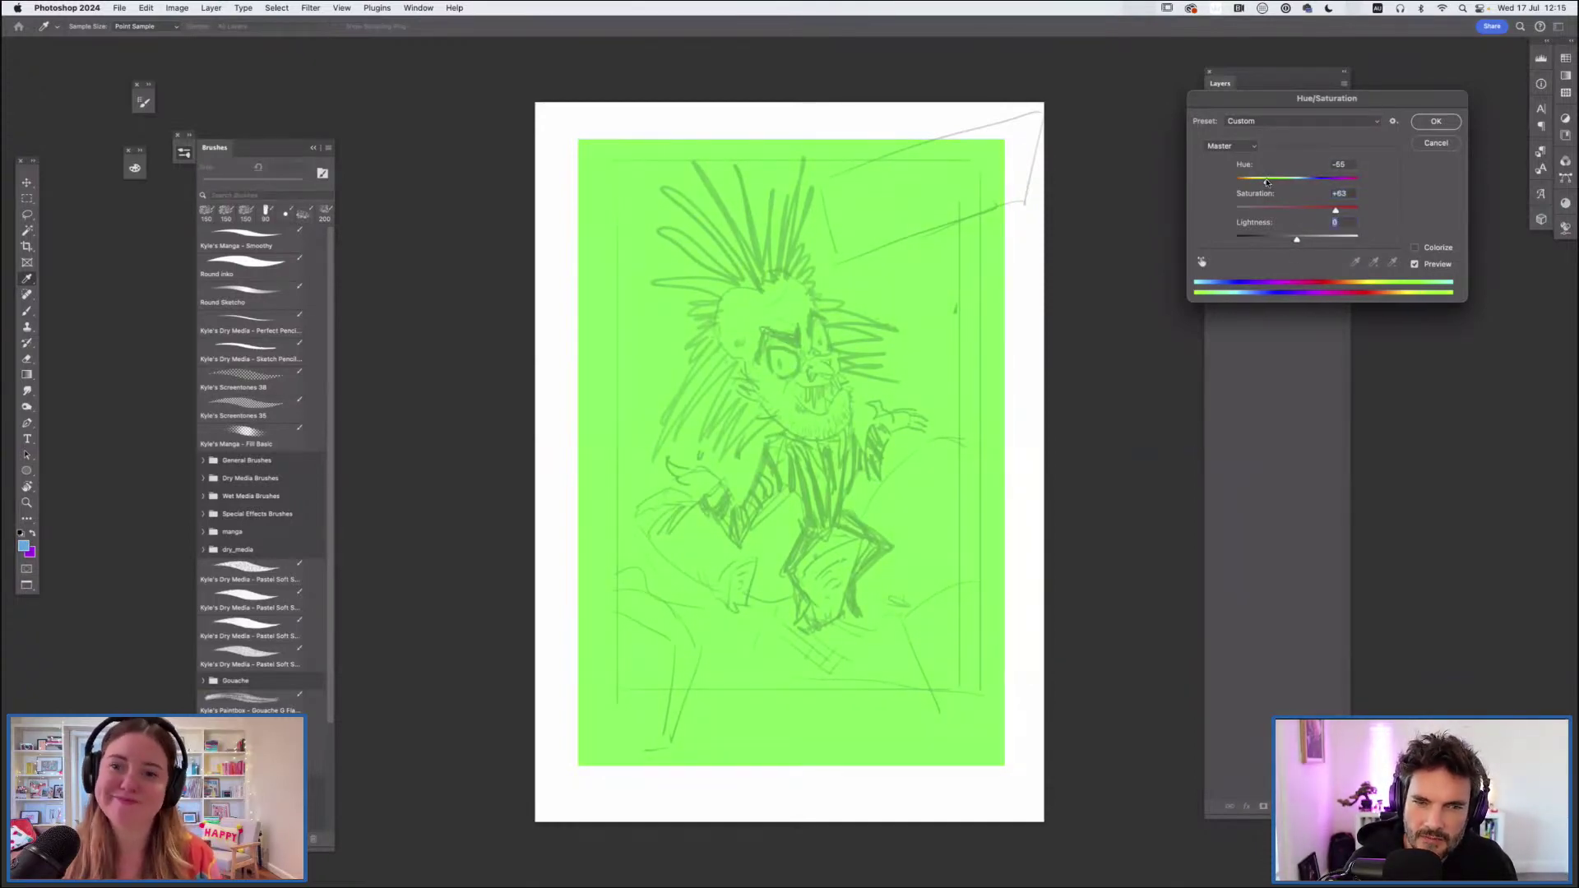
drag(1360, 99, 1290, 109)
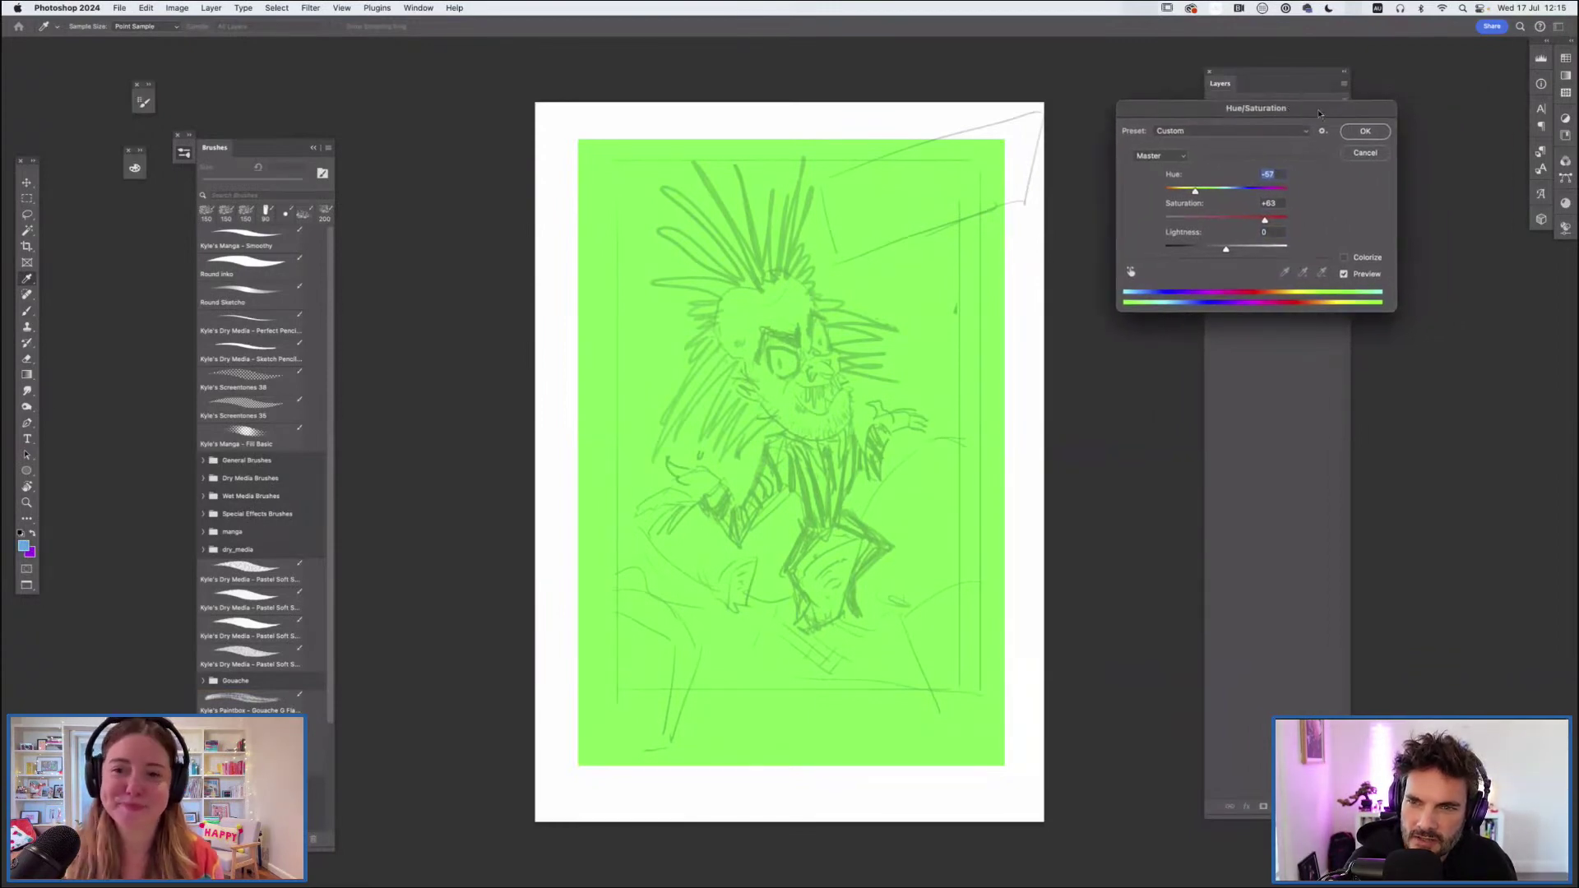
click(1362, 131)
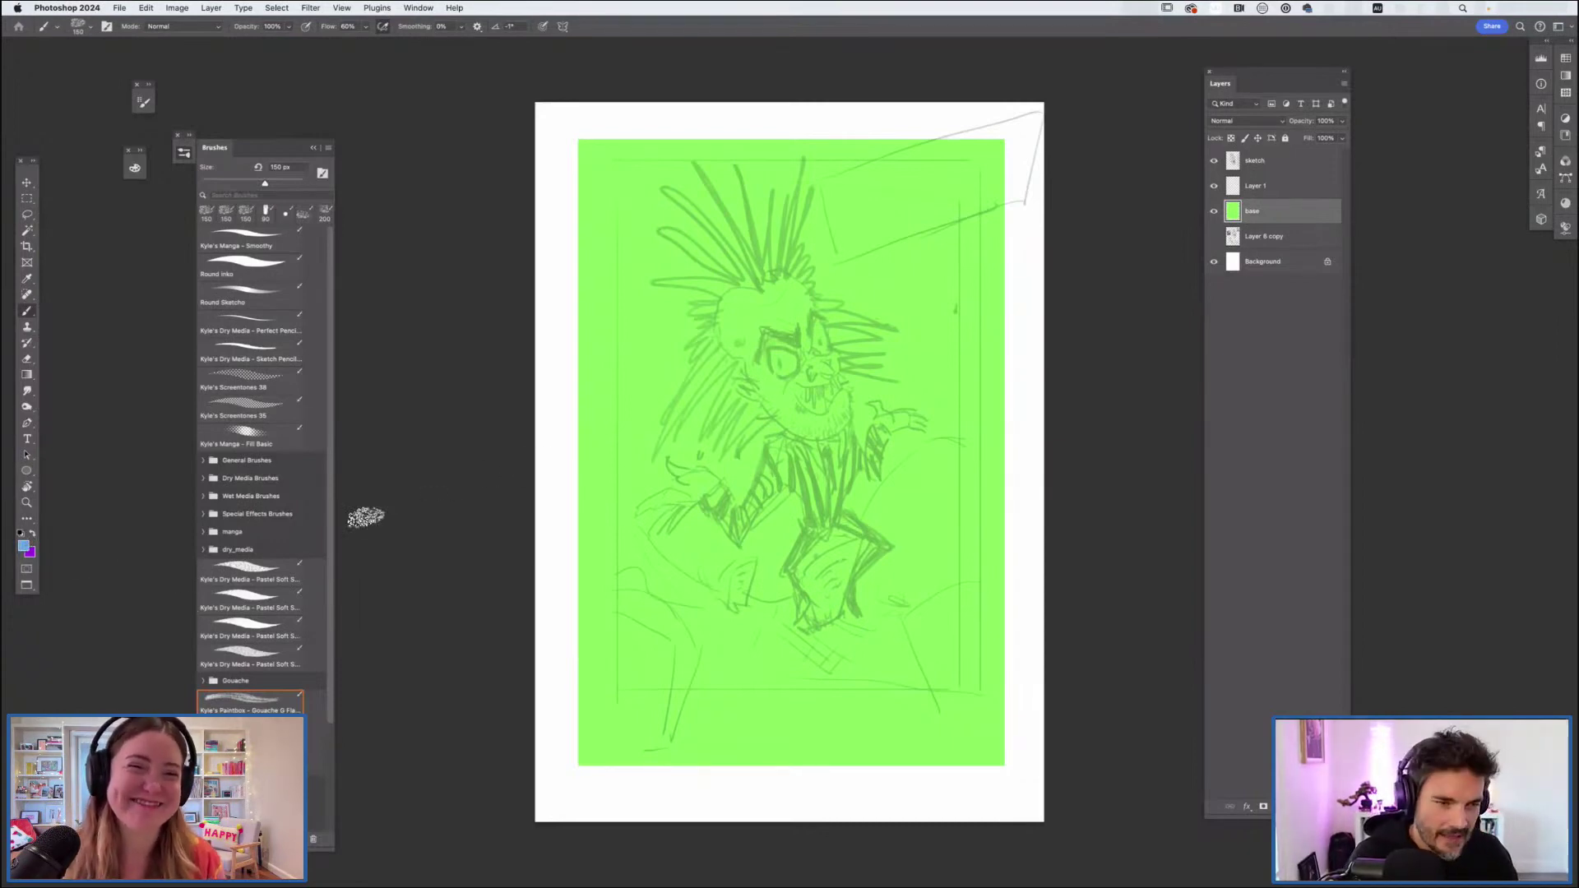
Step: Set the foreground colour to very dark navy (#012837) and sample the base's bright green as the background colour
click(23, 545)
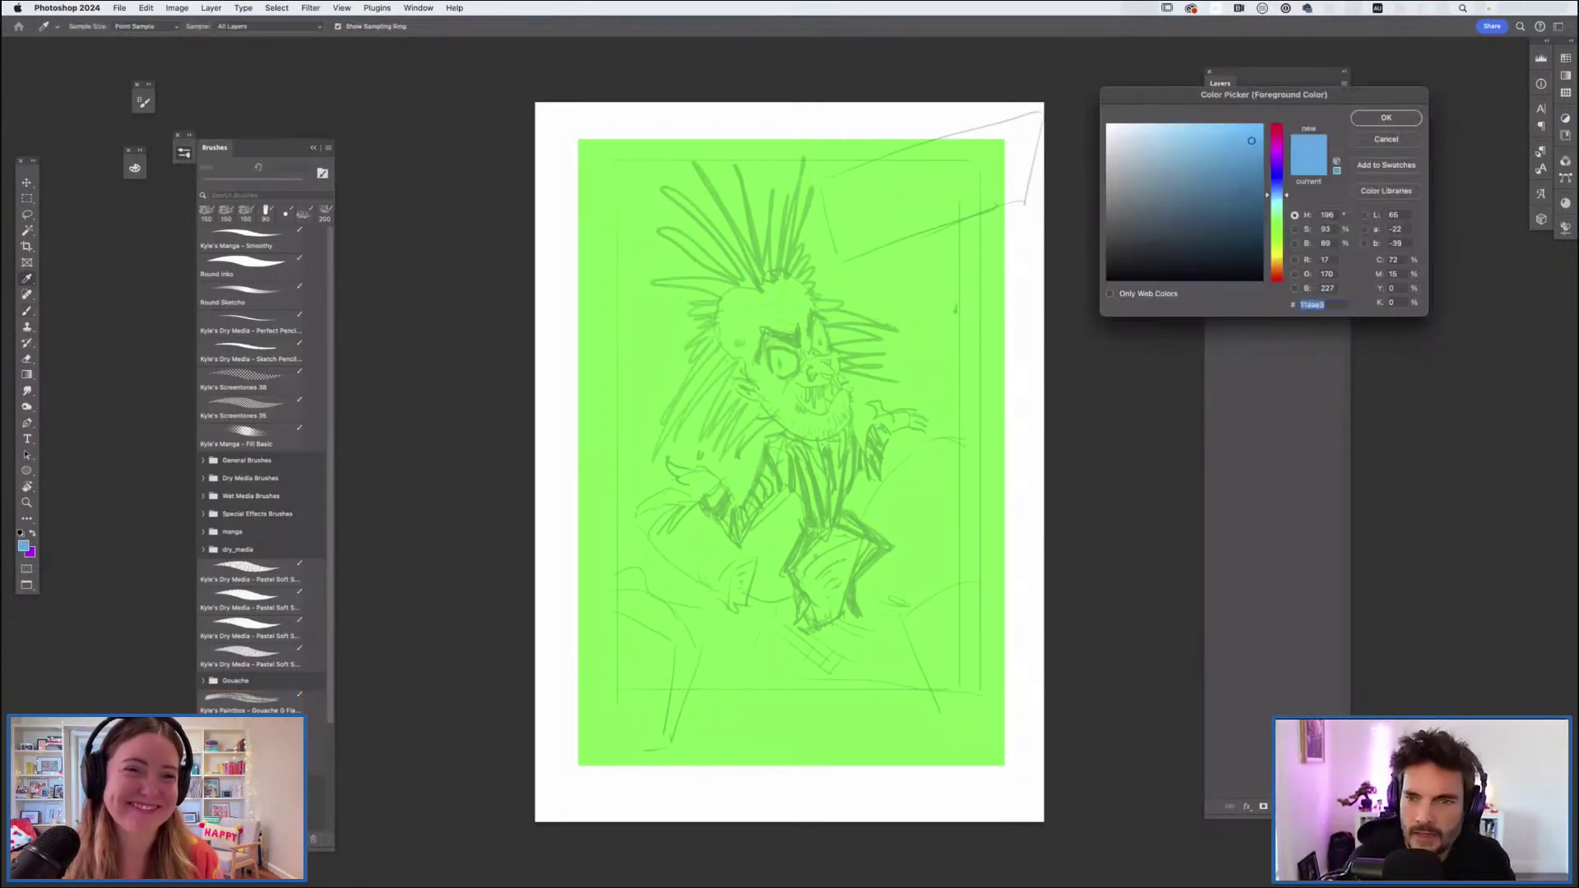
click(1262, 230)
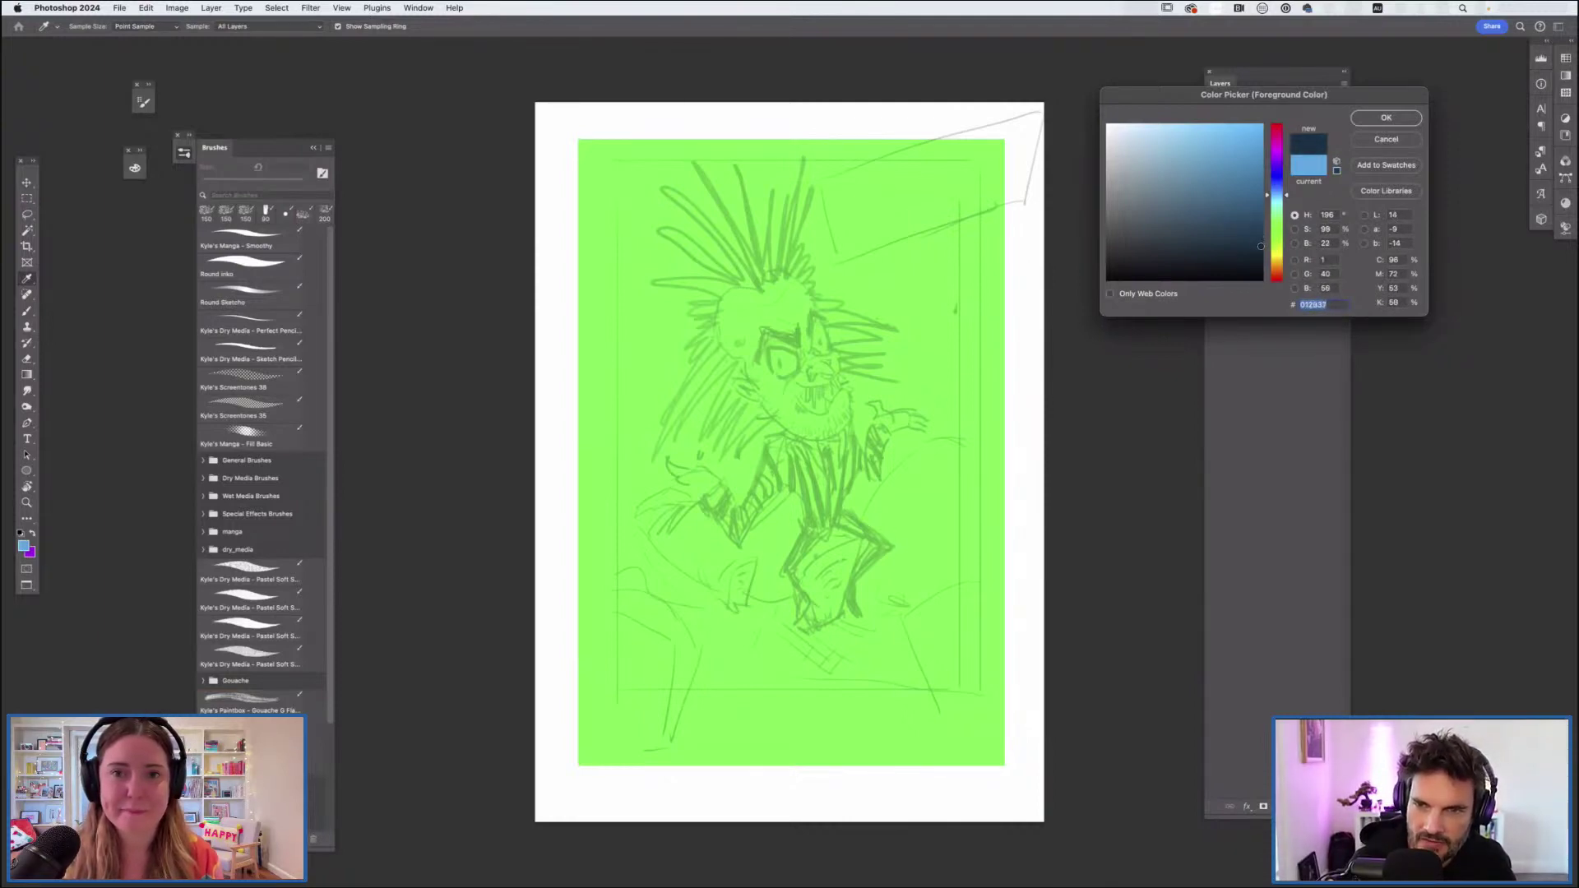
click(1367, 119)
drag(723, 311, 699, 327)
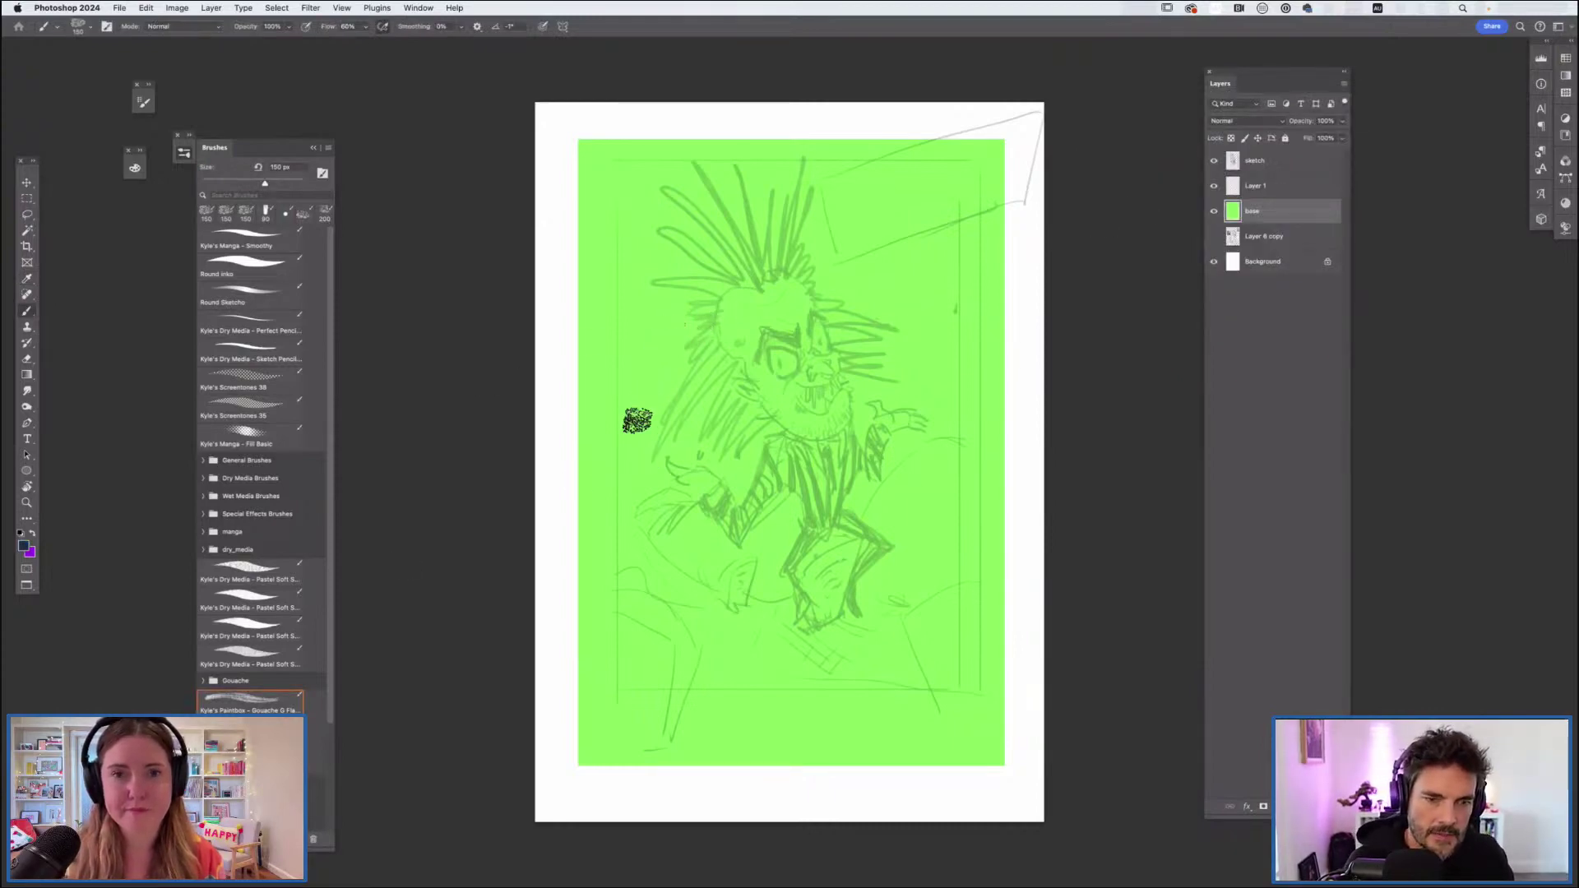
key(x)
key(i)
click(731, 647)
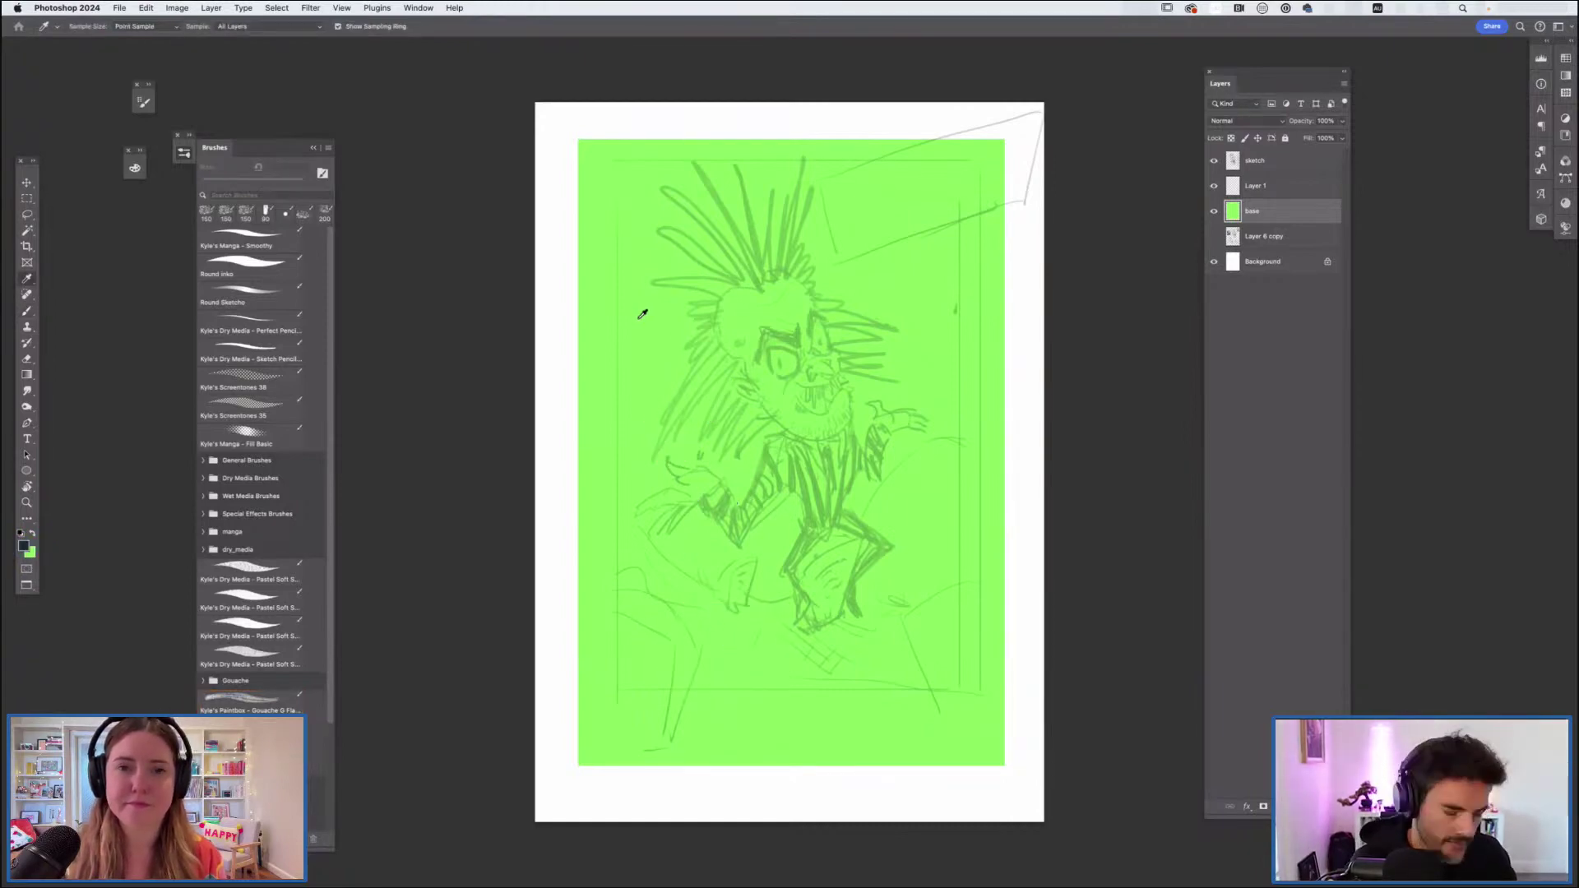
key(b)
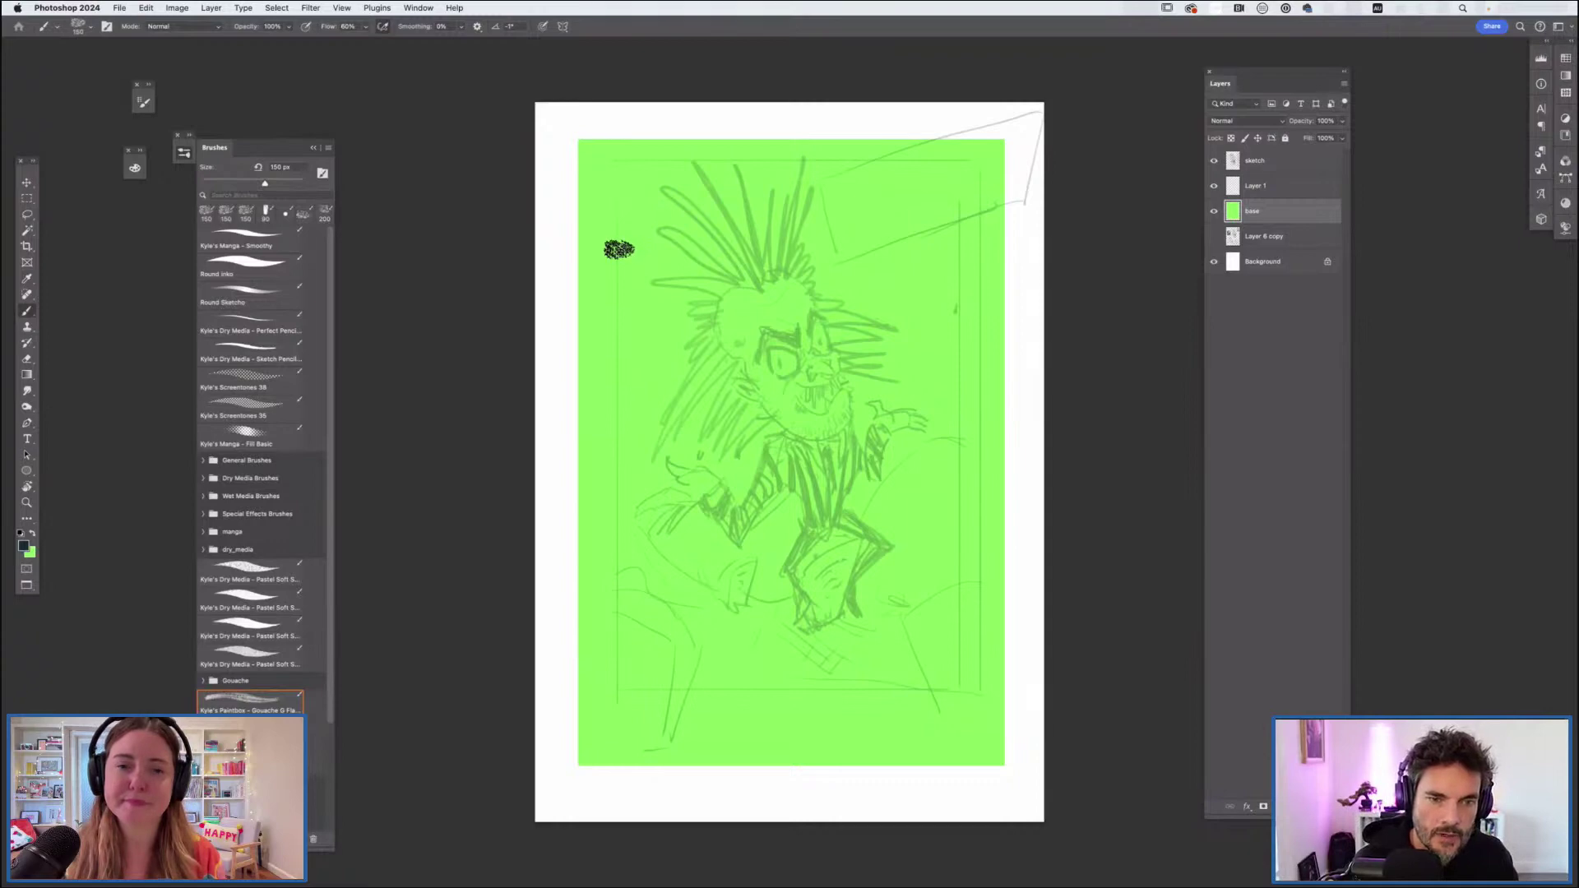
Step: Enlarge the brush to 400 px and try soft dark shading in the green base's upper-left corner
key(bracketright)
key(bracketright)
key(bracketright)
key(bracketright)
key(bracketright)
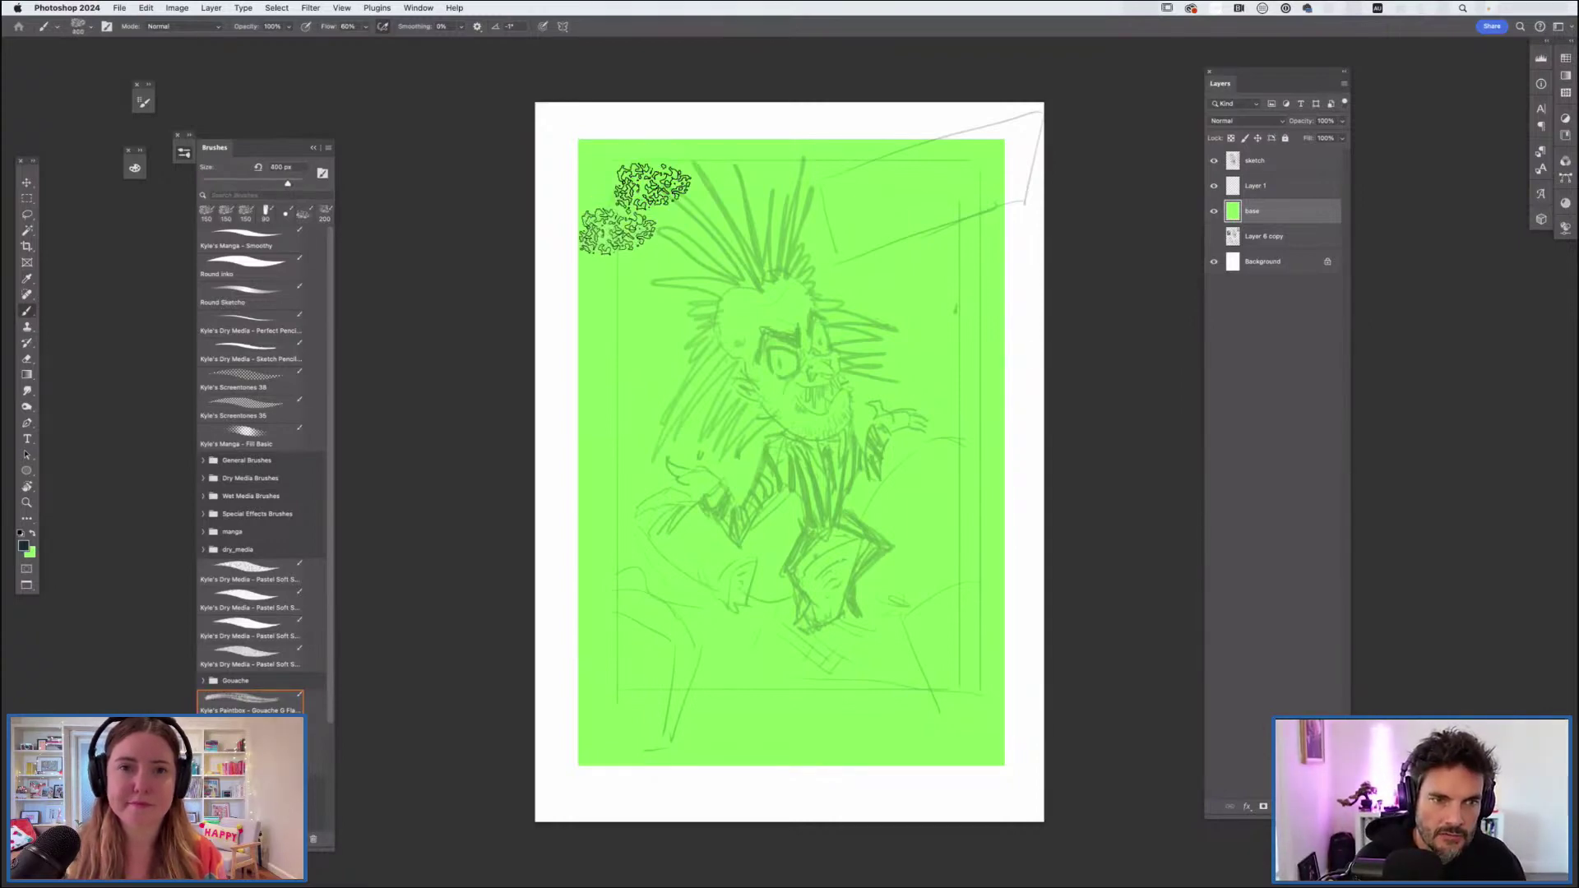
mouse_move(659, 200)
mouse_down()
mouse_move(621, 257)
mouse_move(738, 155)
mouse_move(691, 246)
mouse_up()
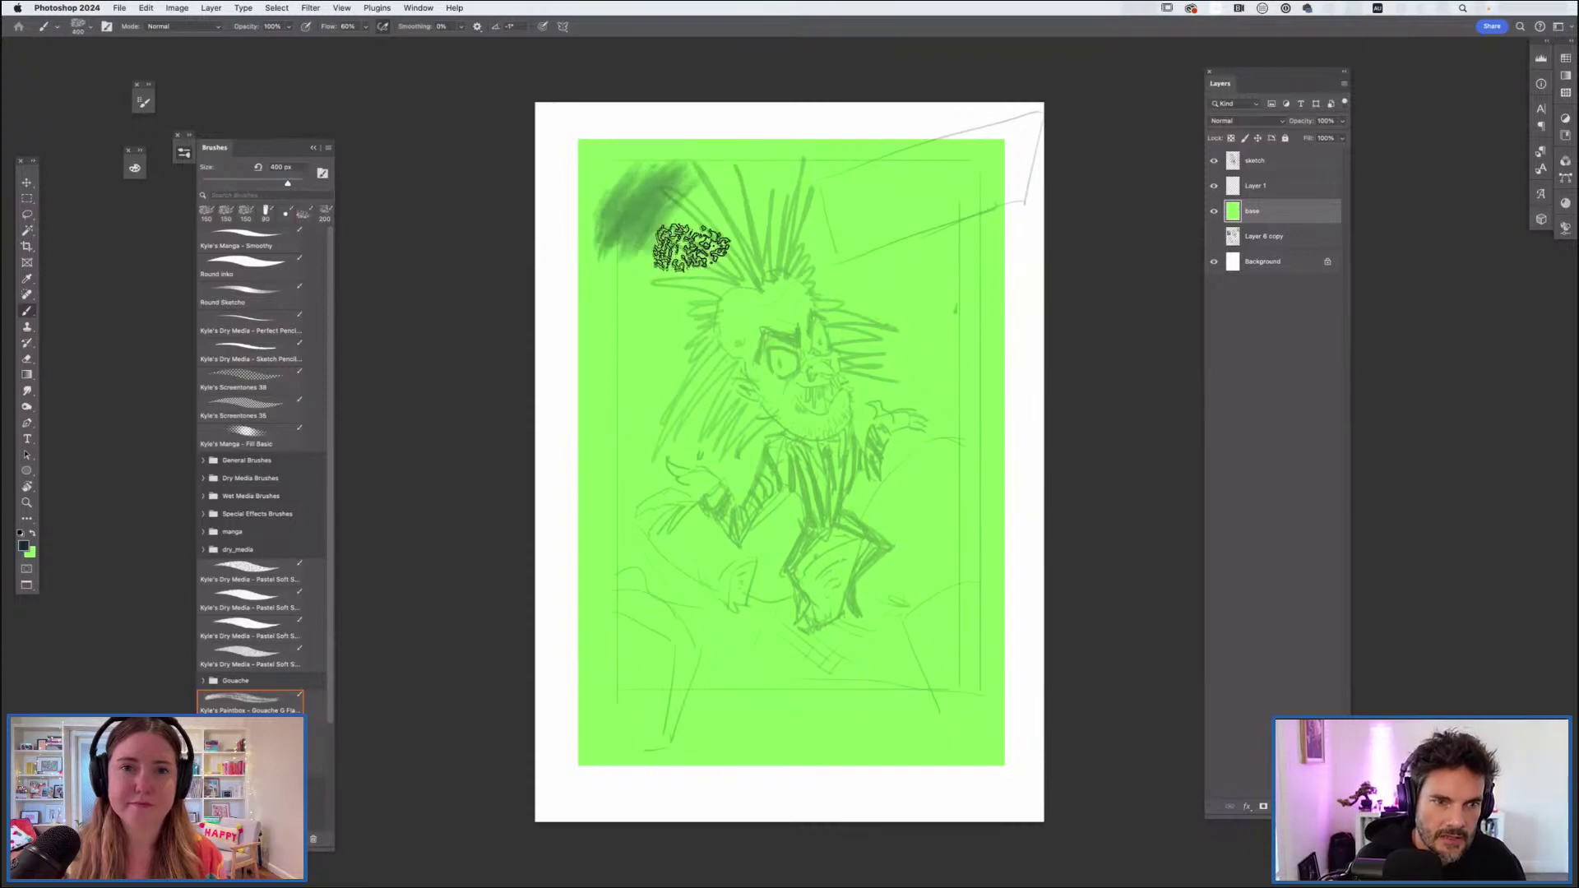
Step: Reduce the brush size and try finer dark strokes over the shaded corner of the base
key(bracketleft)
key(bracketleft)
key(bracketleft)
key(bracketleft)
key(bracketleft)
key(bracketleft)
key(bracketleft)
key(bracketleft)
mouse_move(640, 155)
mouse_down()
mouse_move(594, 252)
mouse_move(671, 167)
mouse_move(646, 205)
mouse_move(683, 181)
mouse_up()
key(bracketleft)
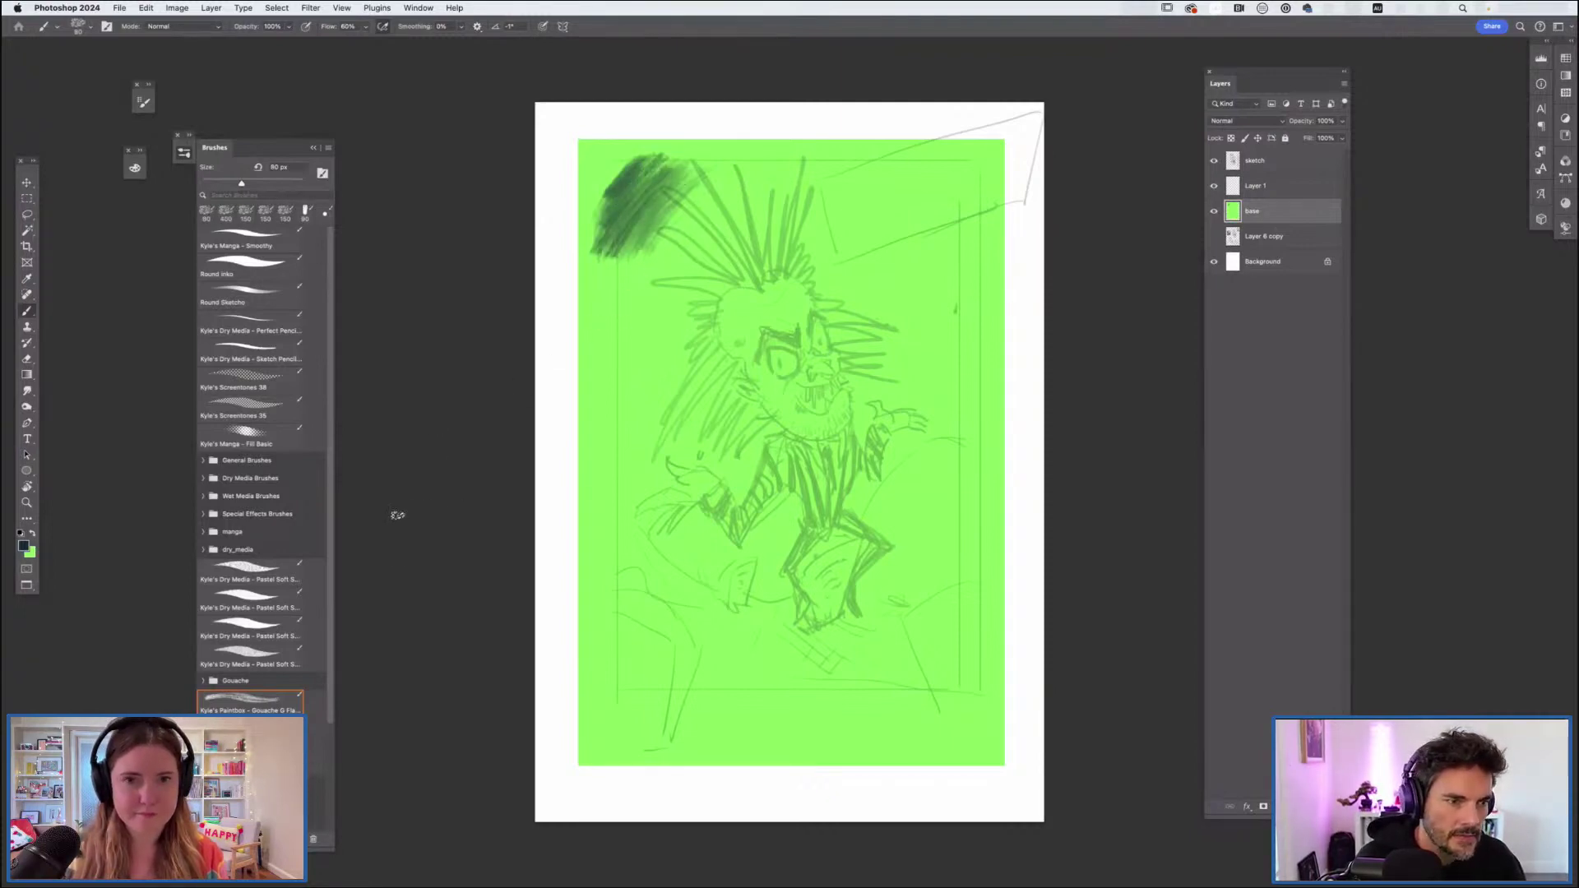
Step: Try a solid dark patch below the shaded corner, and undo all the dark strokes on the base
drag(598, 268, 610, 336)
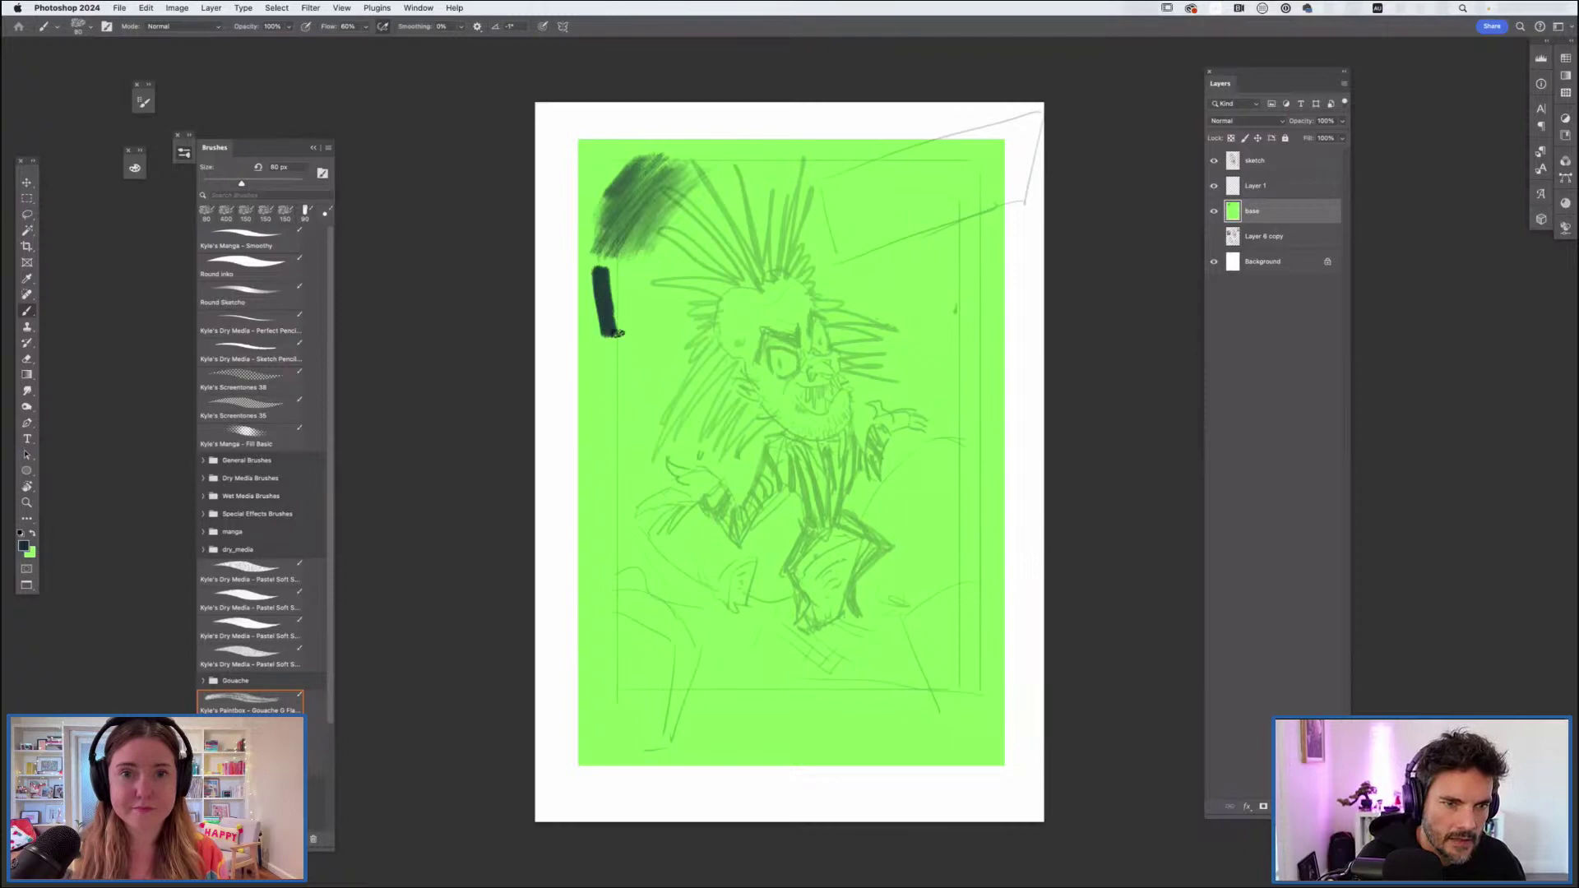
drag(618, 249, 669, 352)
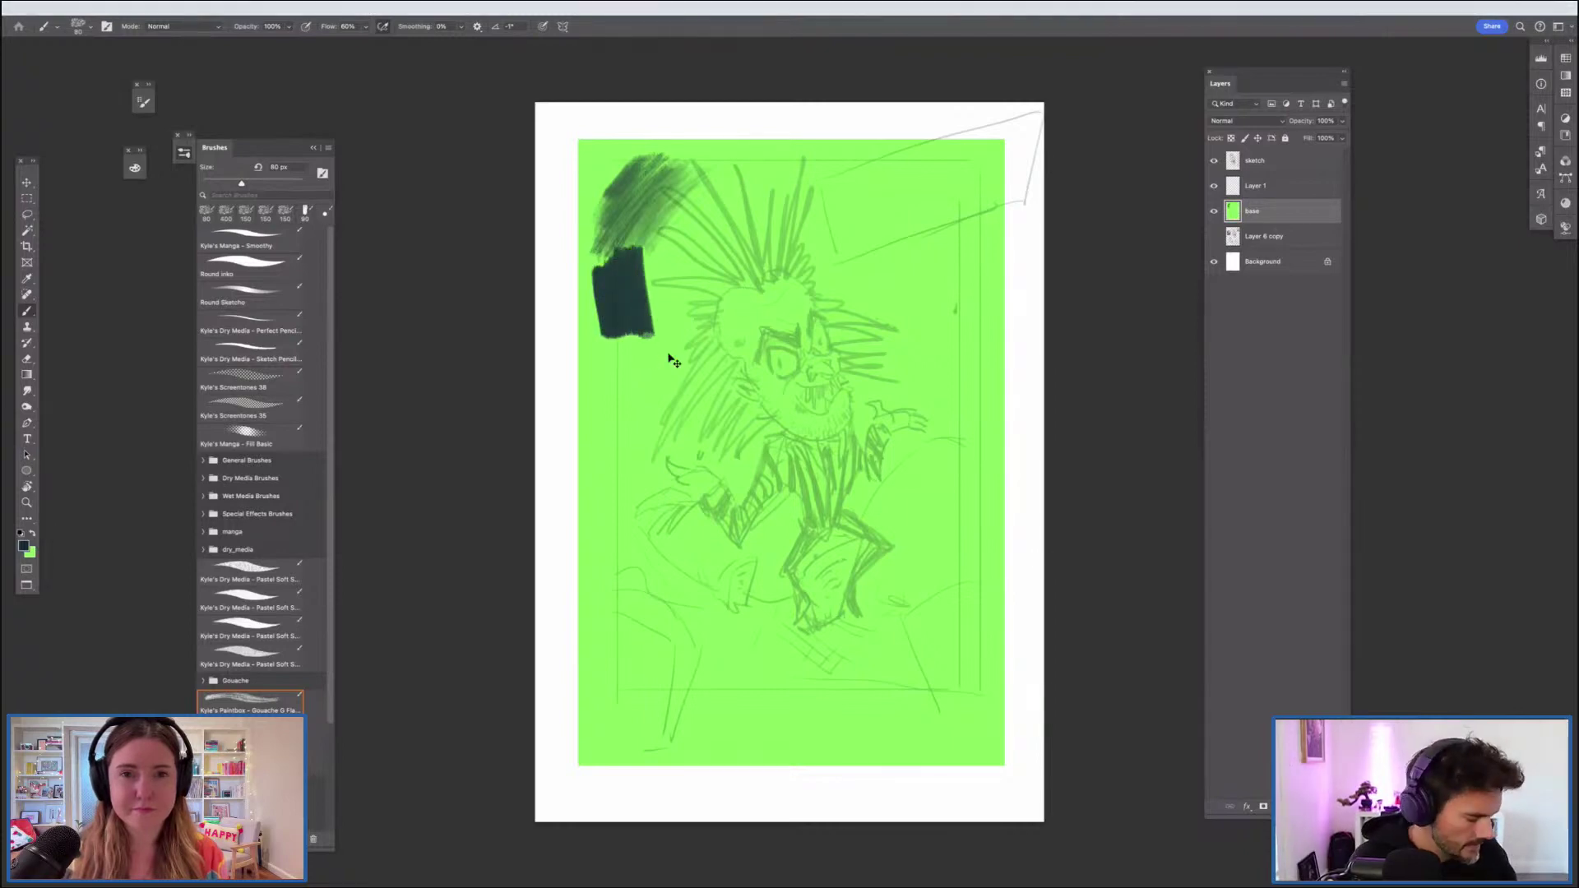
key(super+z)
key(super+z)
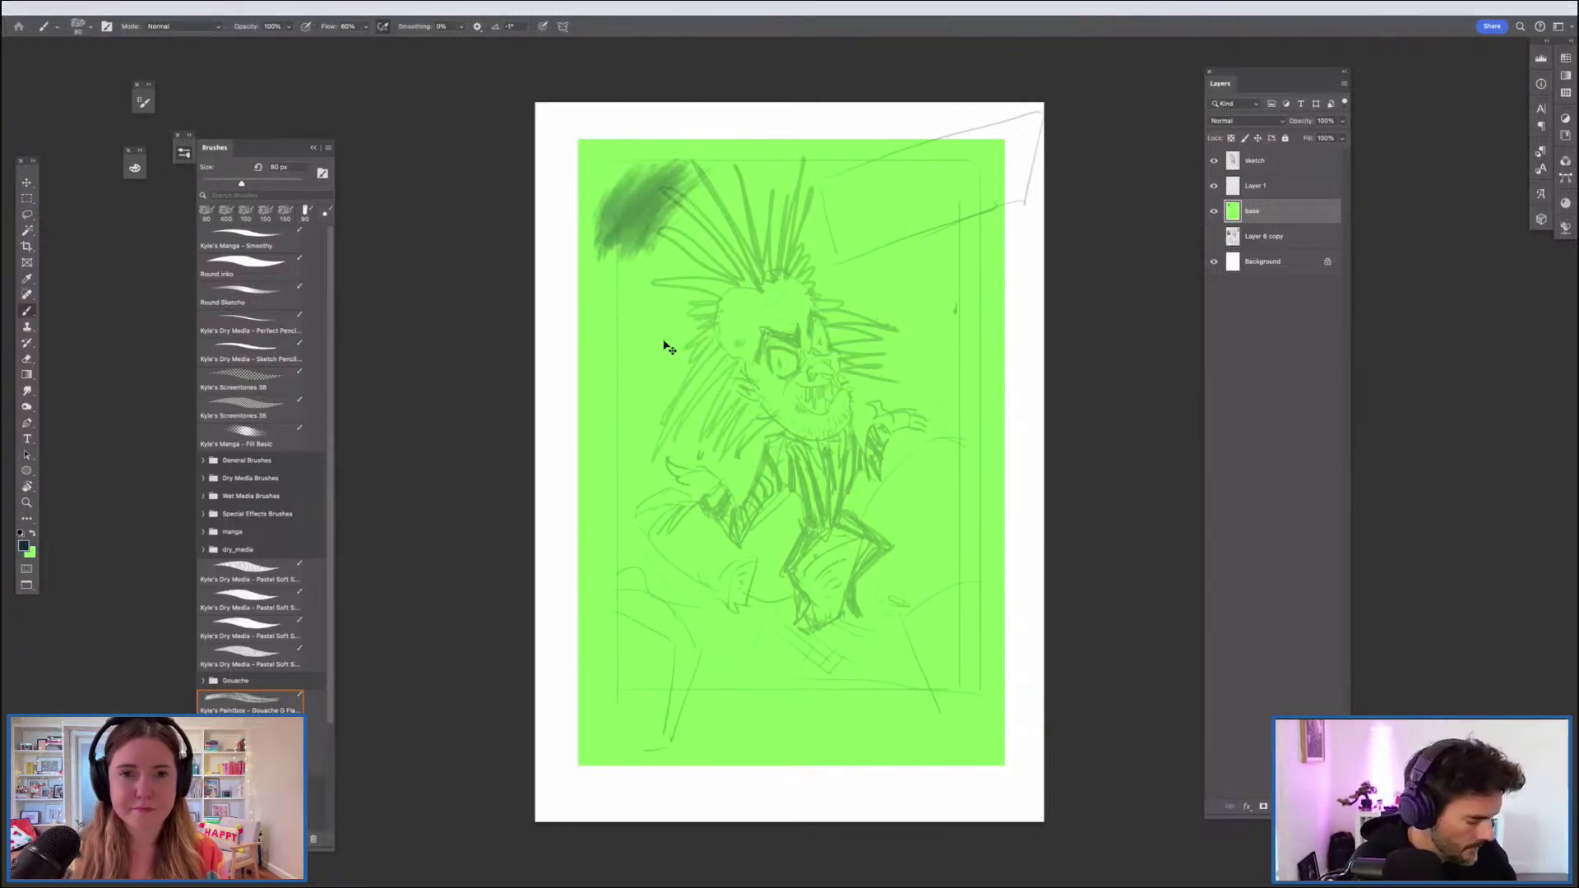
key(super+z)
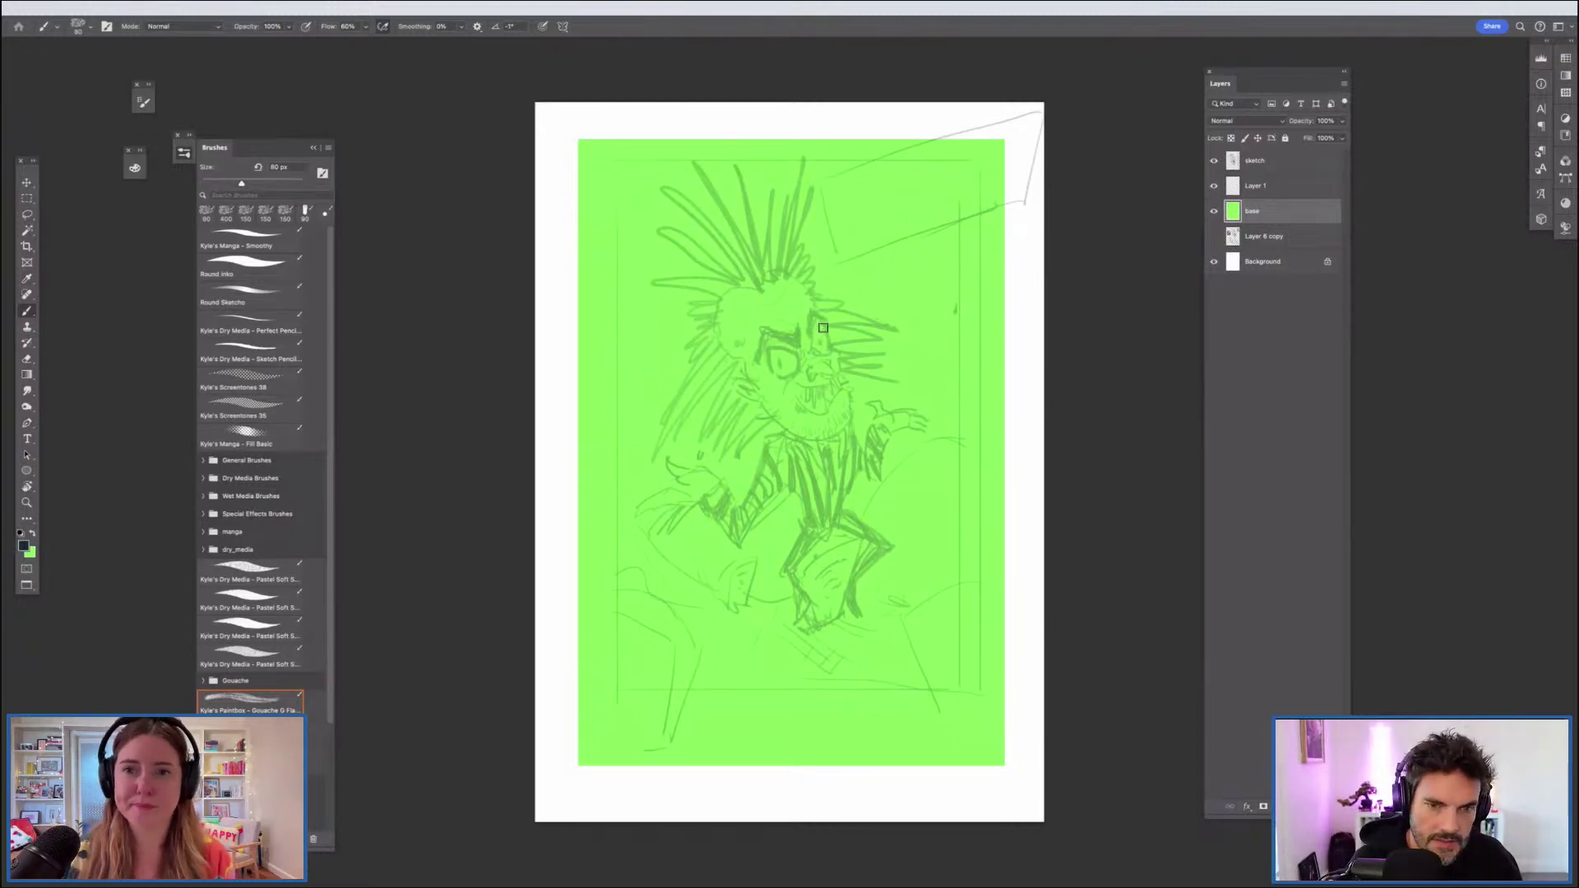
Step: Resize the image to a width of 105 mm, keeping its proportions and 300 pixels/inch resolution, and return to the Brush tool
key(super+alt+i)
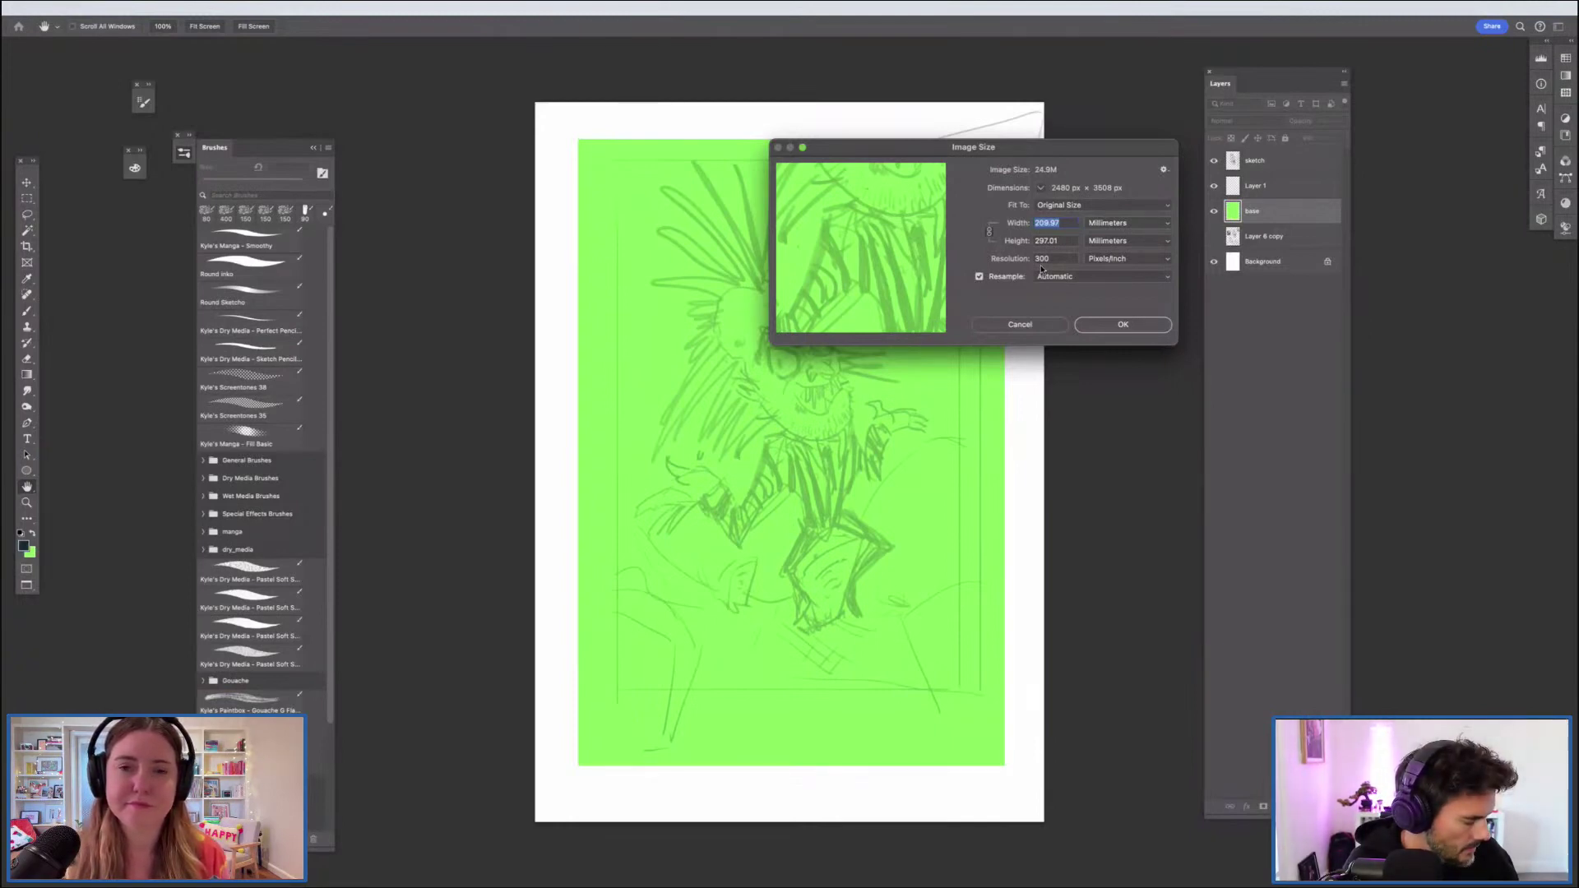
text(105)
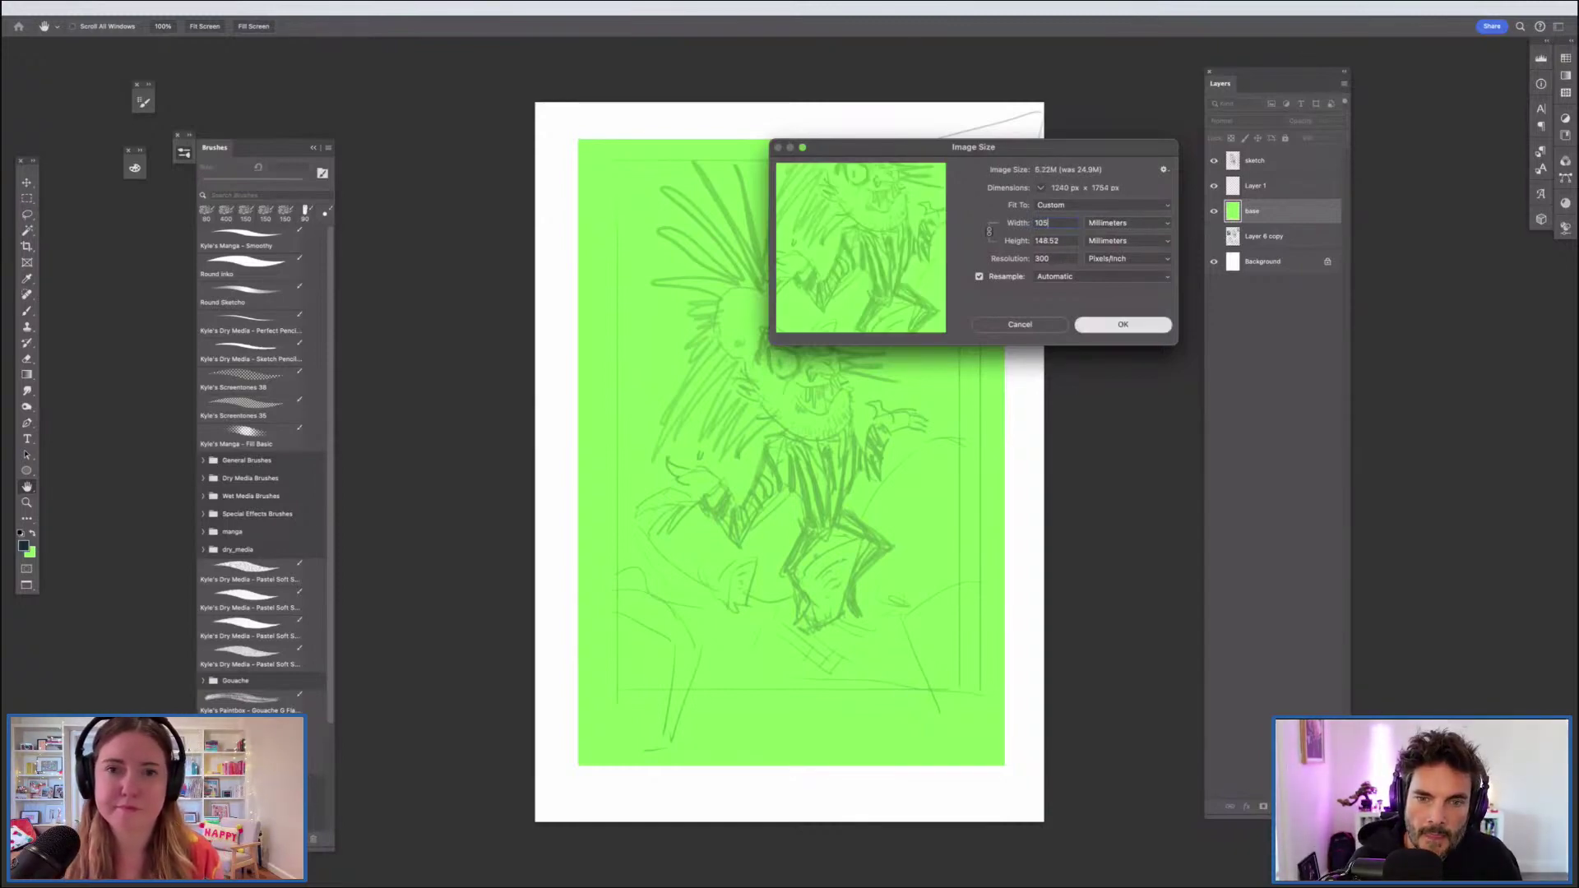
key(Return)
key(b)
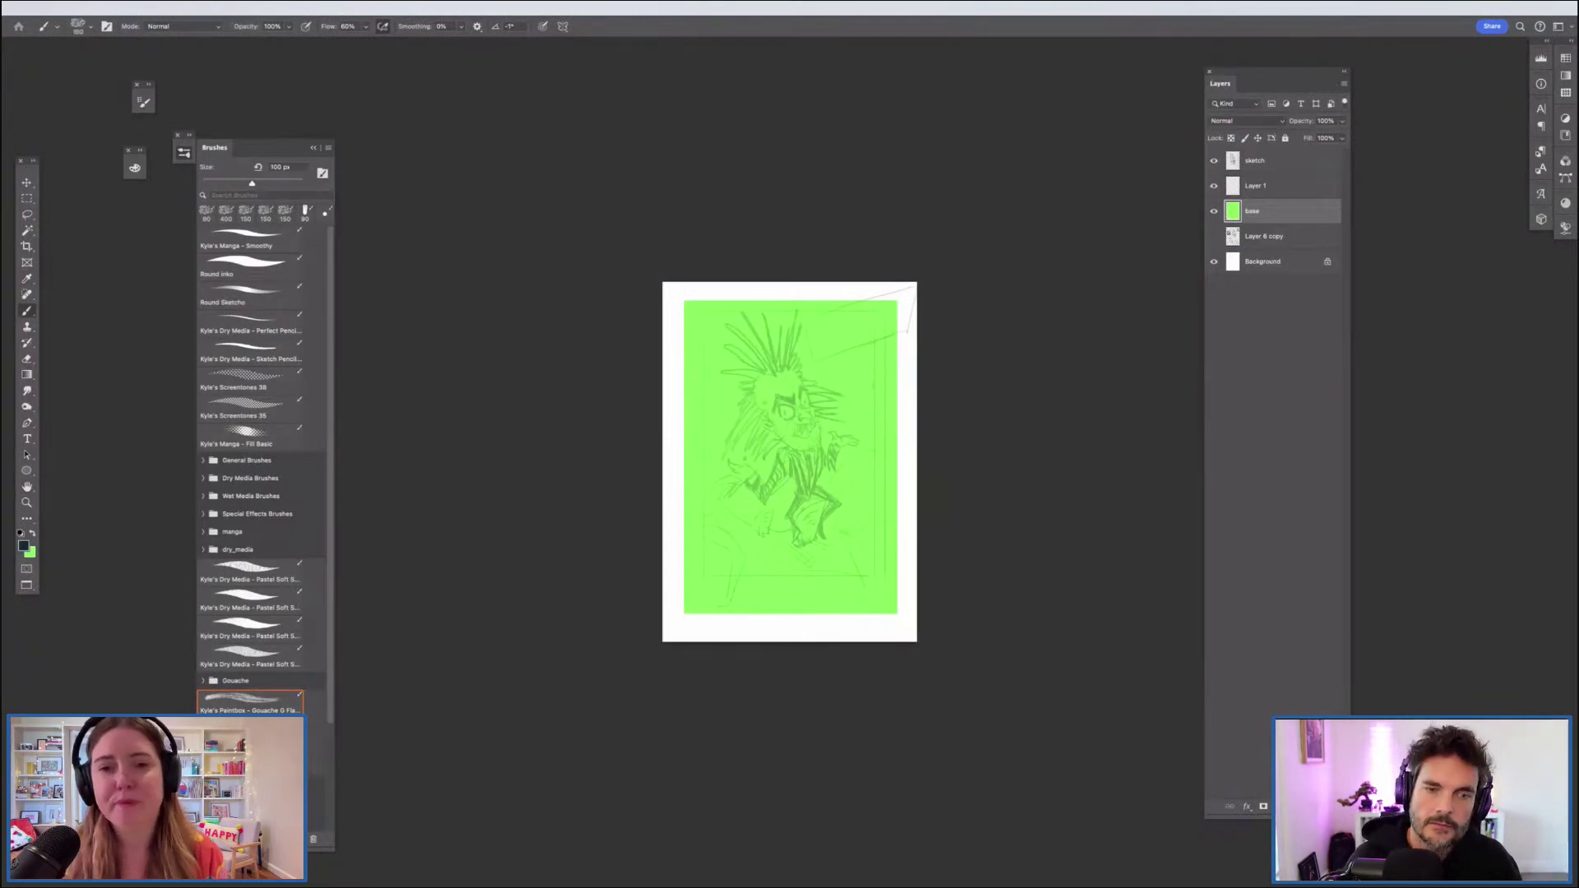
Step: Open the brush settings and paint dense dark navy strokes over the upper-left corner and upper edge of the green base
mouse_move(690, 310)
mouse_down()
mouse_move(751, 301)
mouse_move(687, 409)
mouse_move(766, 304)
mouse_move(793, 301)
mouse_move(700, 412)
mouse_move(716, 432)
mouse_move(811, 302)
mouse_move(712, 452)
mouse_move(834, 304)
mouse_move(704, 477)
mouse_move(848, 309)
mouse_move(747, 323)
mouse_move(721, 386)
mouse_move(730, 362)
mouse_move(708, 313)
mouse_move(702, 374)
mouse_move(710, 306)
mouse_move(755, 320)
mouse_move(730, 314)
mouse_move(698, 341)
mouse_move(720, 321)
mouse_move(707, 410)
mouse_move(765, 321)
mouse_move(719, 416)
mouse_move(783, 320)
mouse_up()
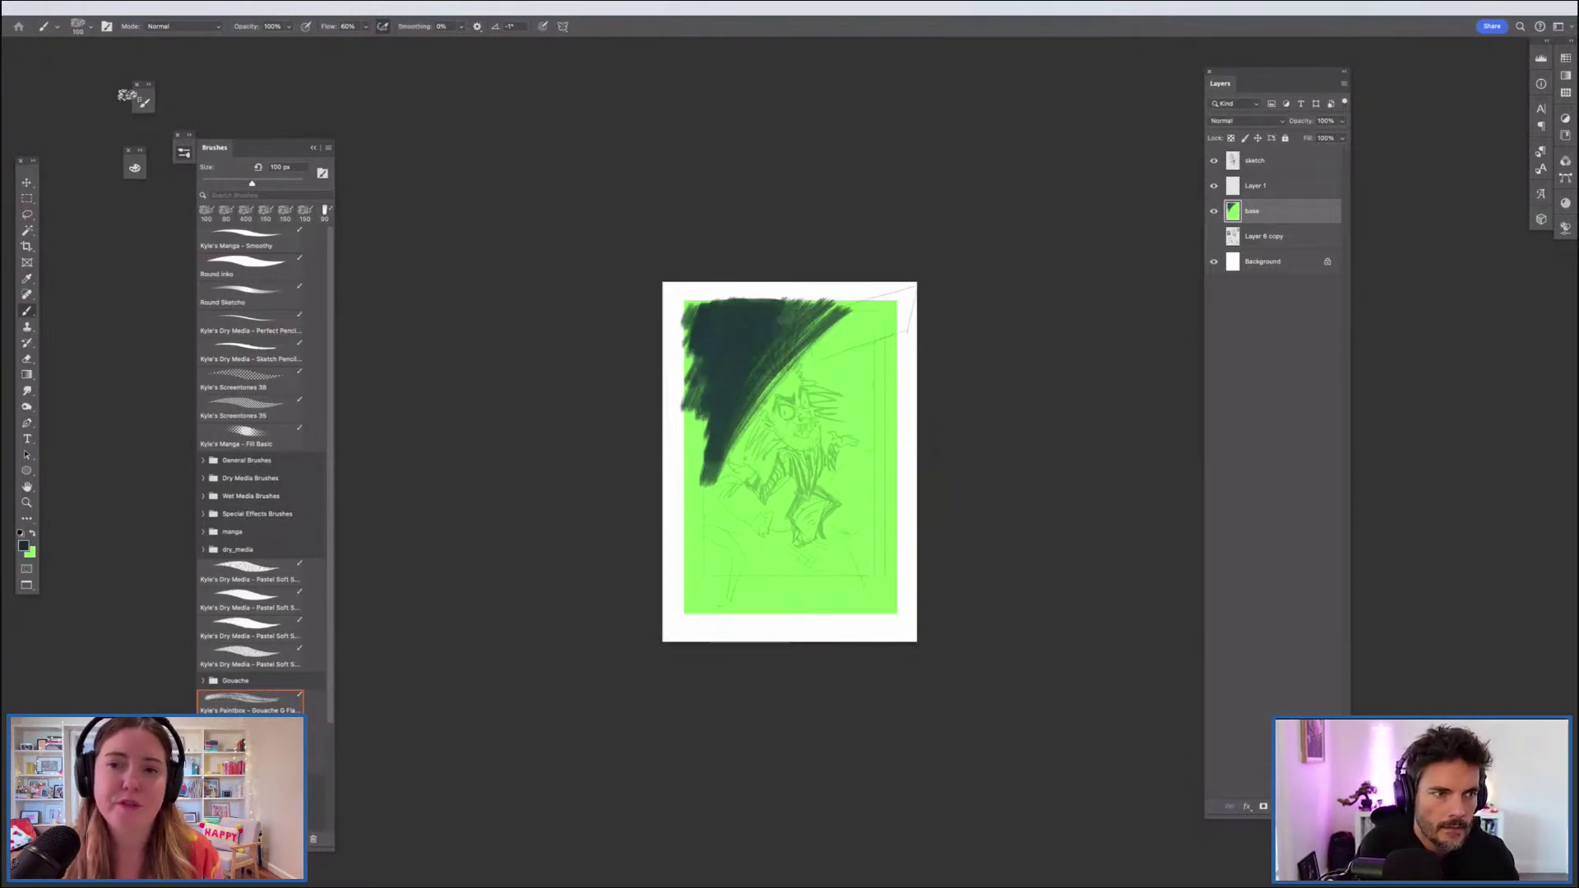
click(143, 101)
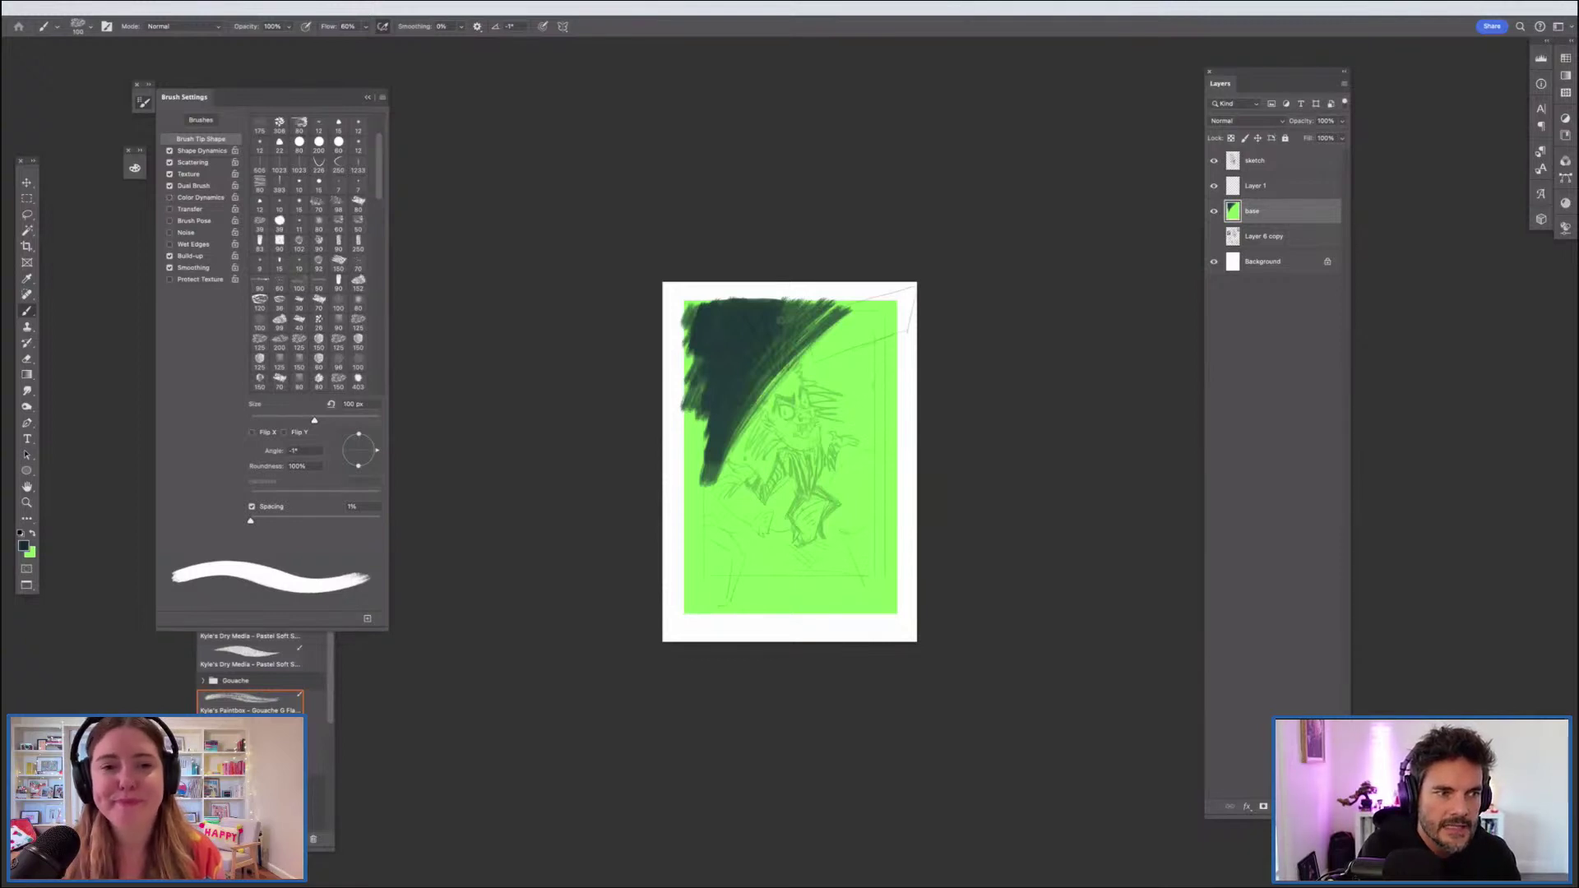
mouse_move(771, 315)
mouse_down()
mouse_move(831, 326)
mouse_move(713, 415)
mouse_move(732, 486)
mouse_move(802, 324)
mouse_move(711, 485)
mouse_move(831, 329)
mouse_move(861, 319)
mouse_move(794, 383)
mouse_move(707, 526)
mouse_move(867, 336)
mouse_move(773, 432)
mouse_move(777, 396)
mouse_move(860, 306)
mouse_up()
drag(859, 306, 773, 370)
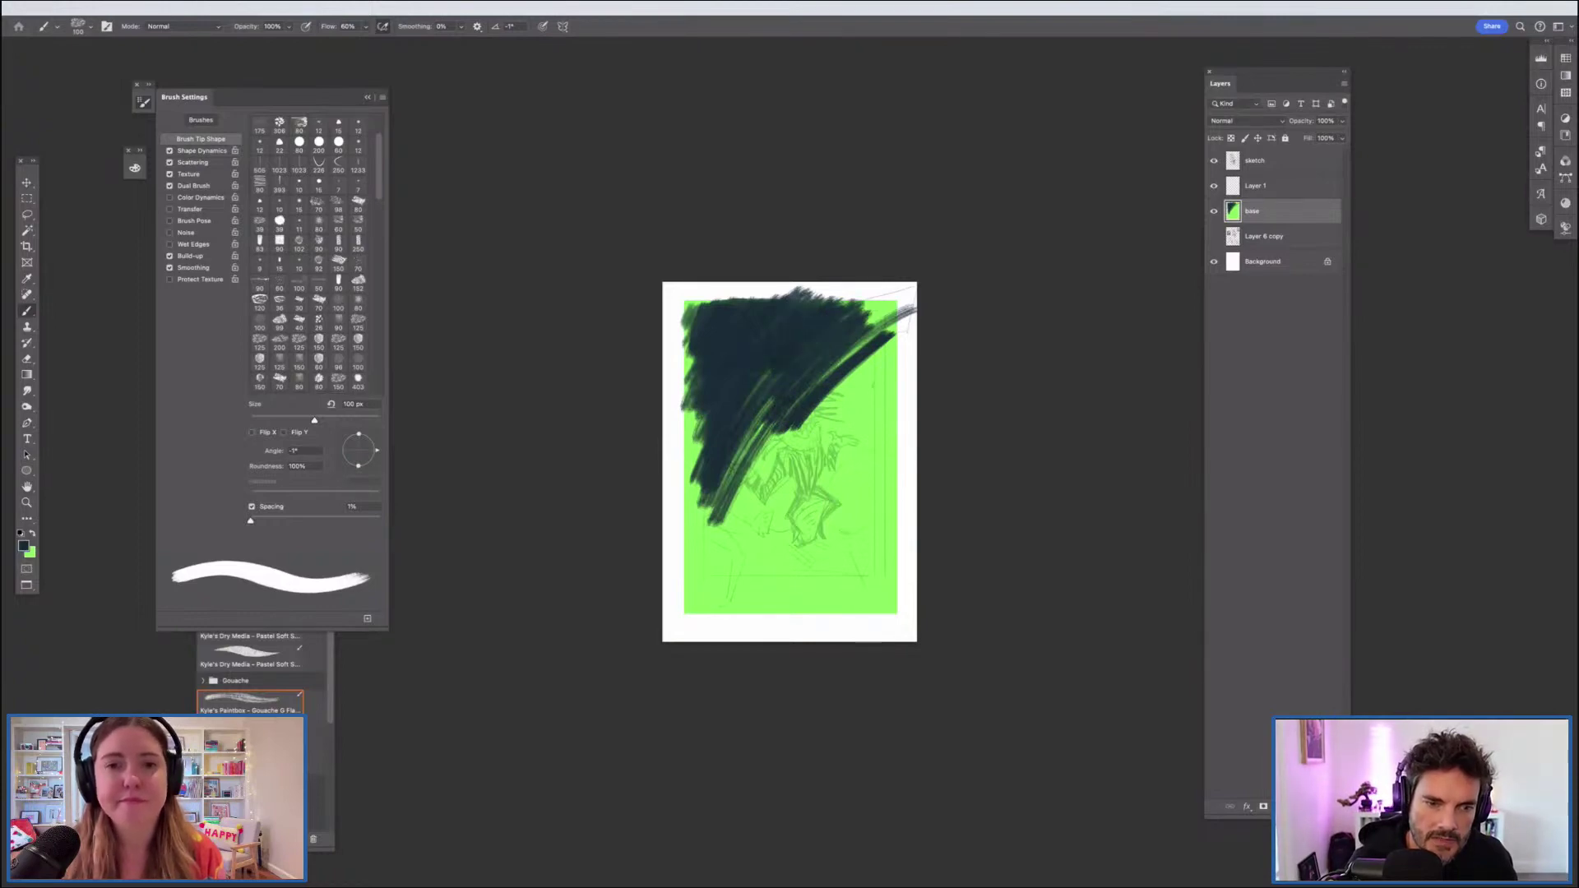
Step: Extend the dark navy shading down the base's left side and in diagonal strokes across the character sketch
drag(773, 387, 707, 539)
mouse_move(712, 574)
mouse_down()
mouse_move(768, 438)
mouse_move(711, 581)
mouse_up()
mouse_move(787, 370)
mouse_down()
mouse_move(698, 435)
mouse_move(760, 385)
mouse_up()
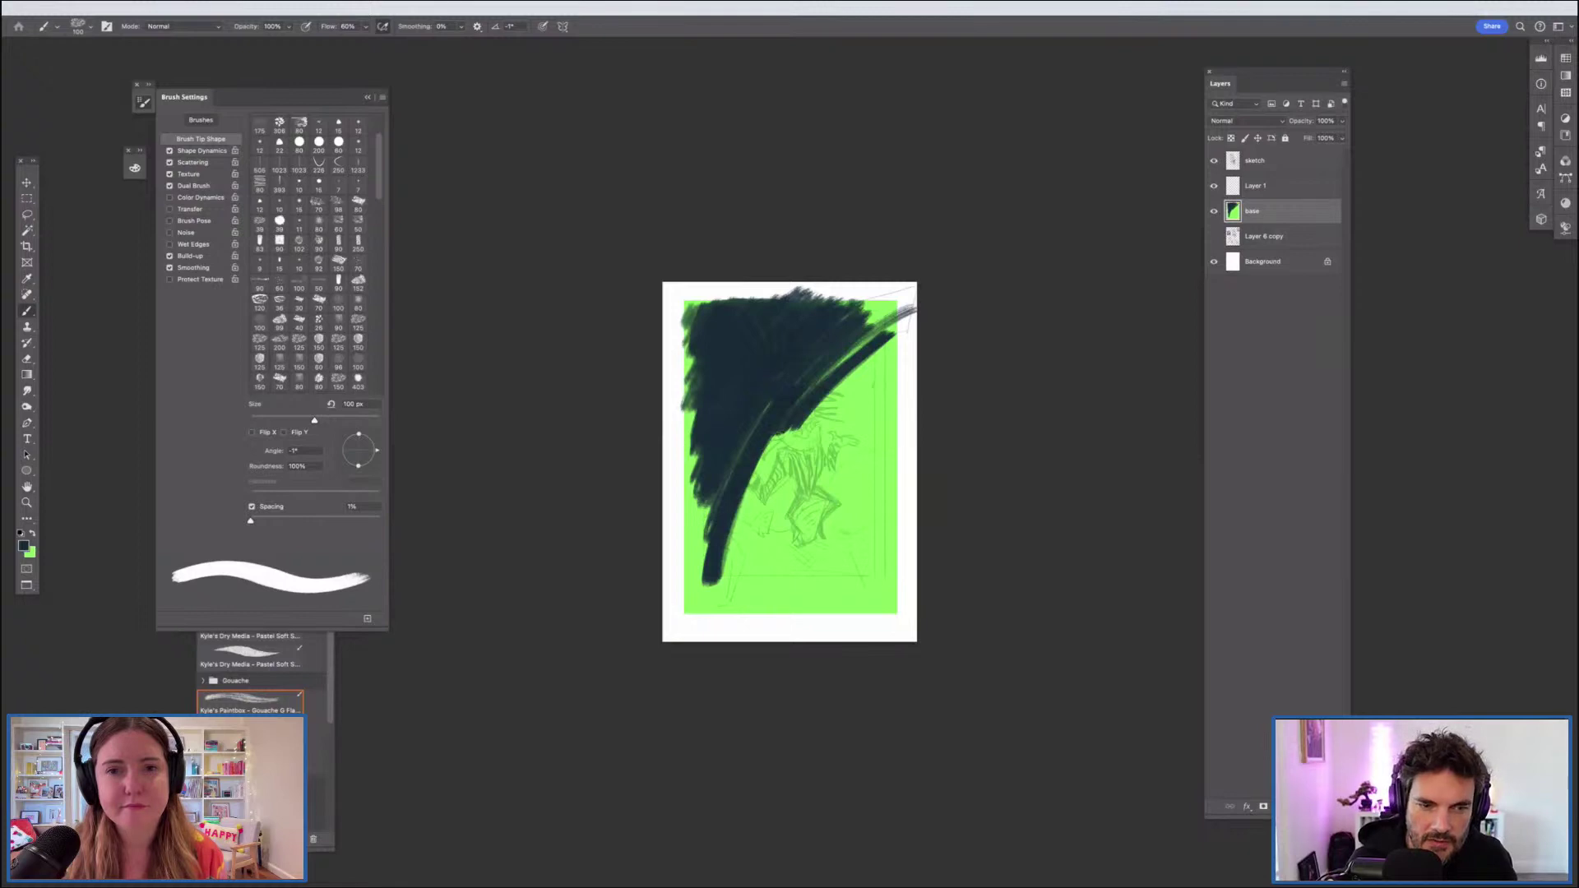
mouse_move(750, 485)
mouse_down()
mouse_move(777, 438)
mouse_move(726, 542)
mouse_up()
drag(726, 541, 783, 431)
mouse_move(856, 366)
mouse_down()
mouse_move(728, 572)
mouse_move(892, 346)
mouse_move(761, 514)
mouse_move(753, 576)
mouse_move(862, 421)
mouse_up()
Step: Swap to bright green, enable Color Dynamics, and brush varied green strokes over the lower diagonal edge of the dark area
key(x)
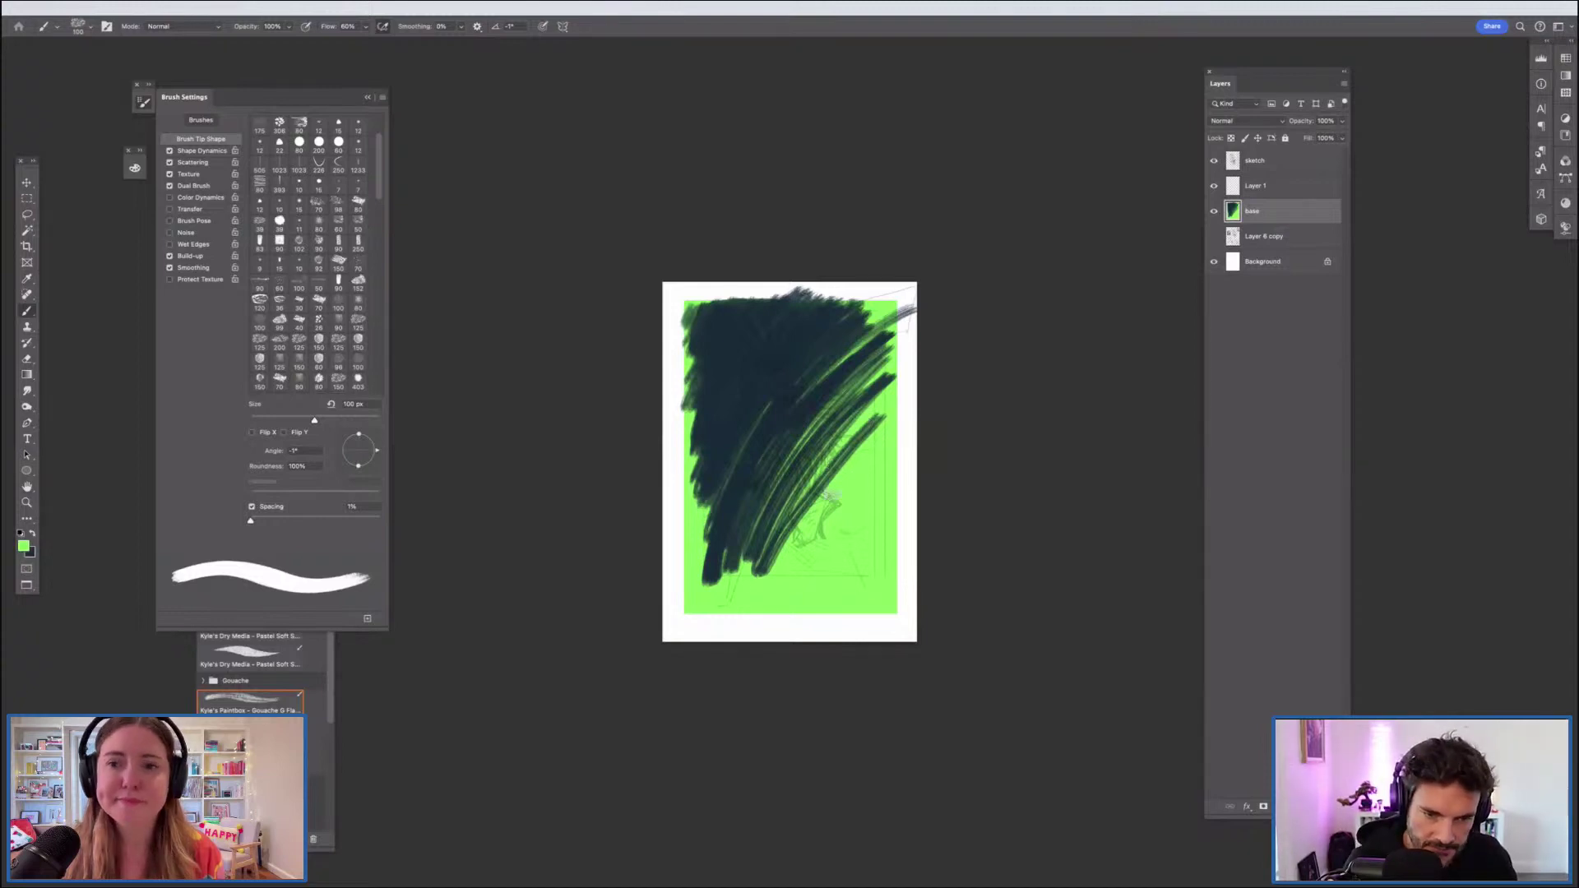
mouse_move(750, 576)
mouse_down()
mouse_move(879, 416)
mouse_move(739, 578)
mouse_move(876, 386)
mouse_up()
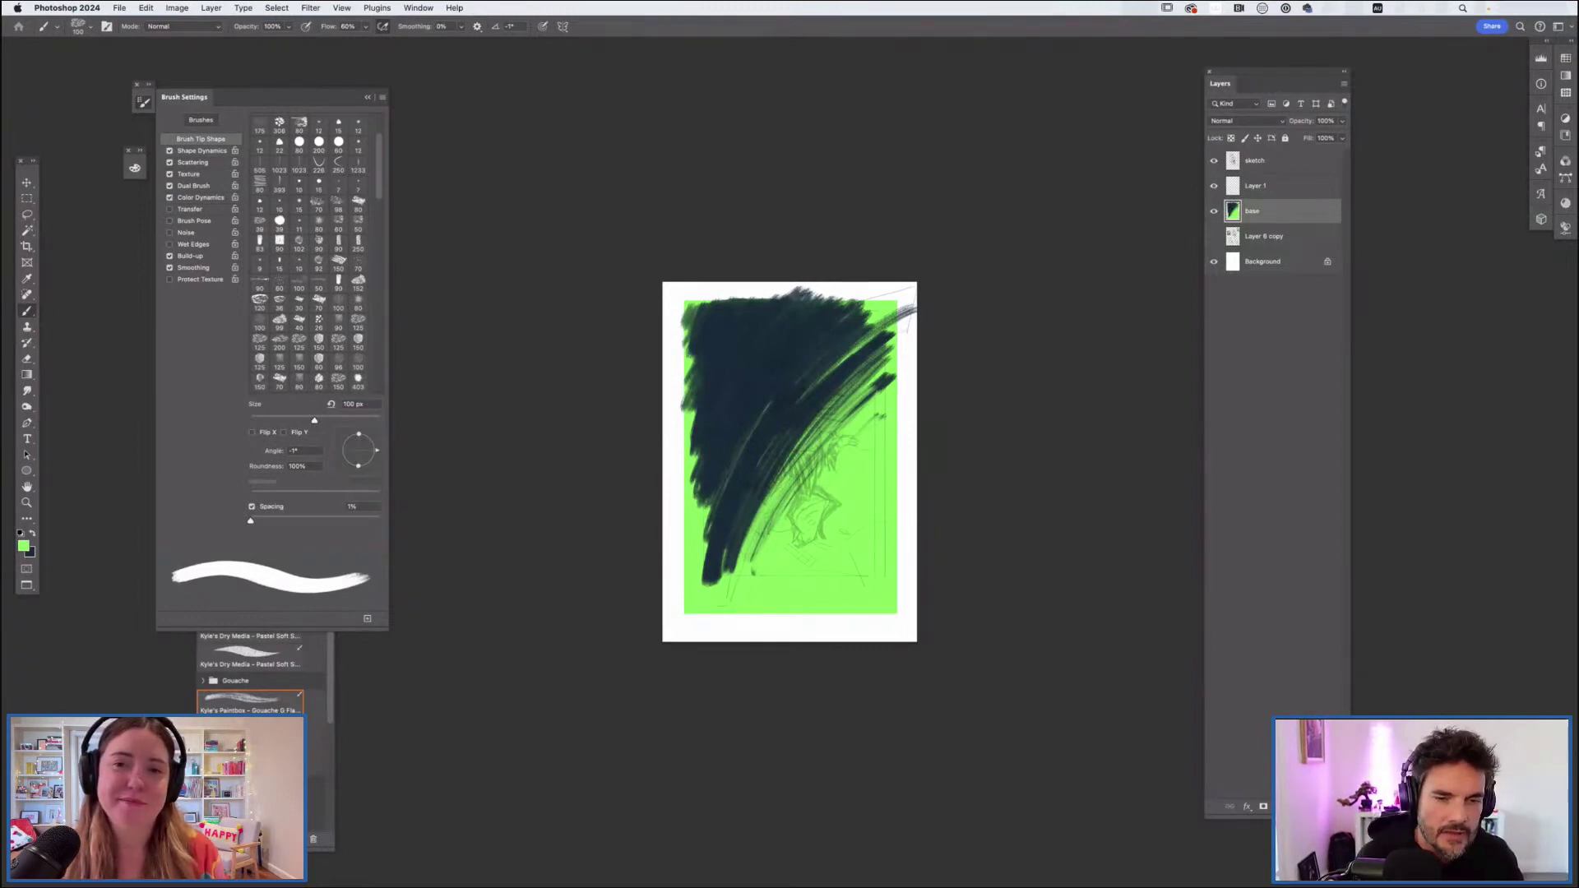
drag(762, 488, 731, 574)
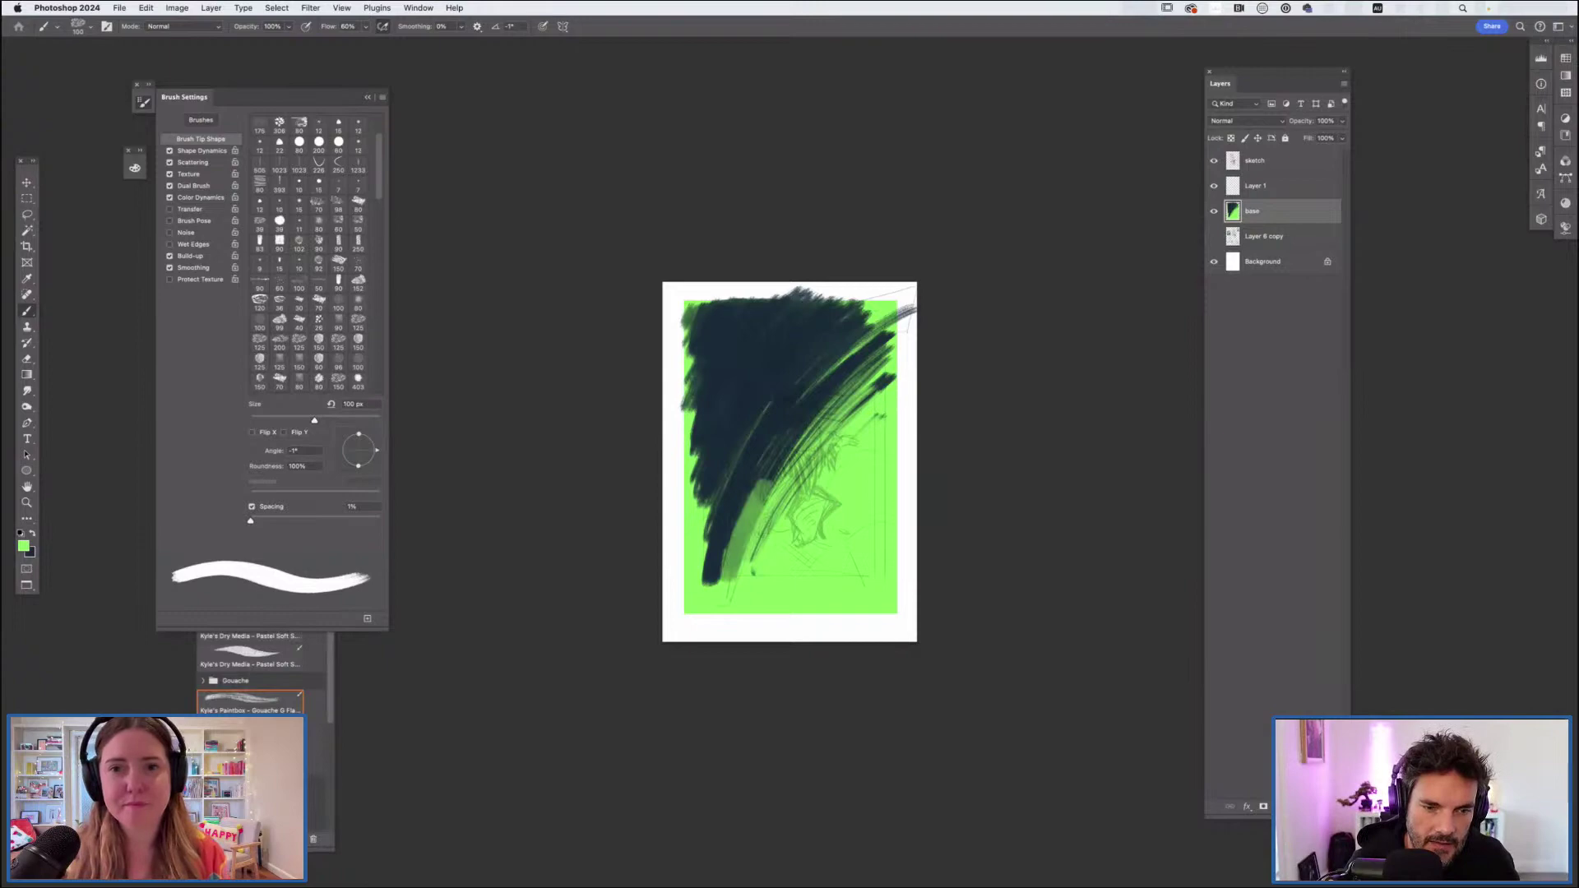
drag(788, 473, 754, 574)
drag(886, 396, 777, 556)
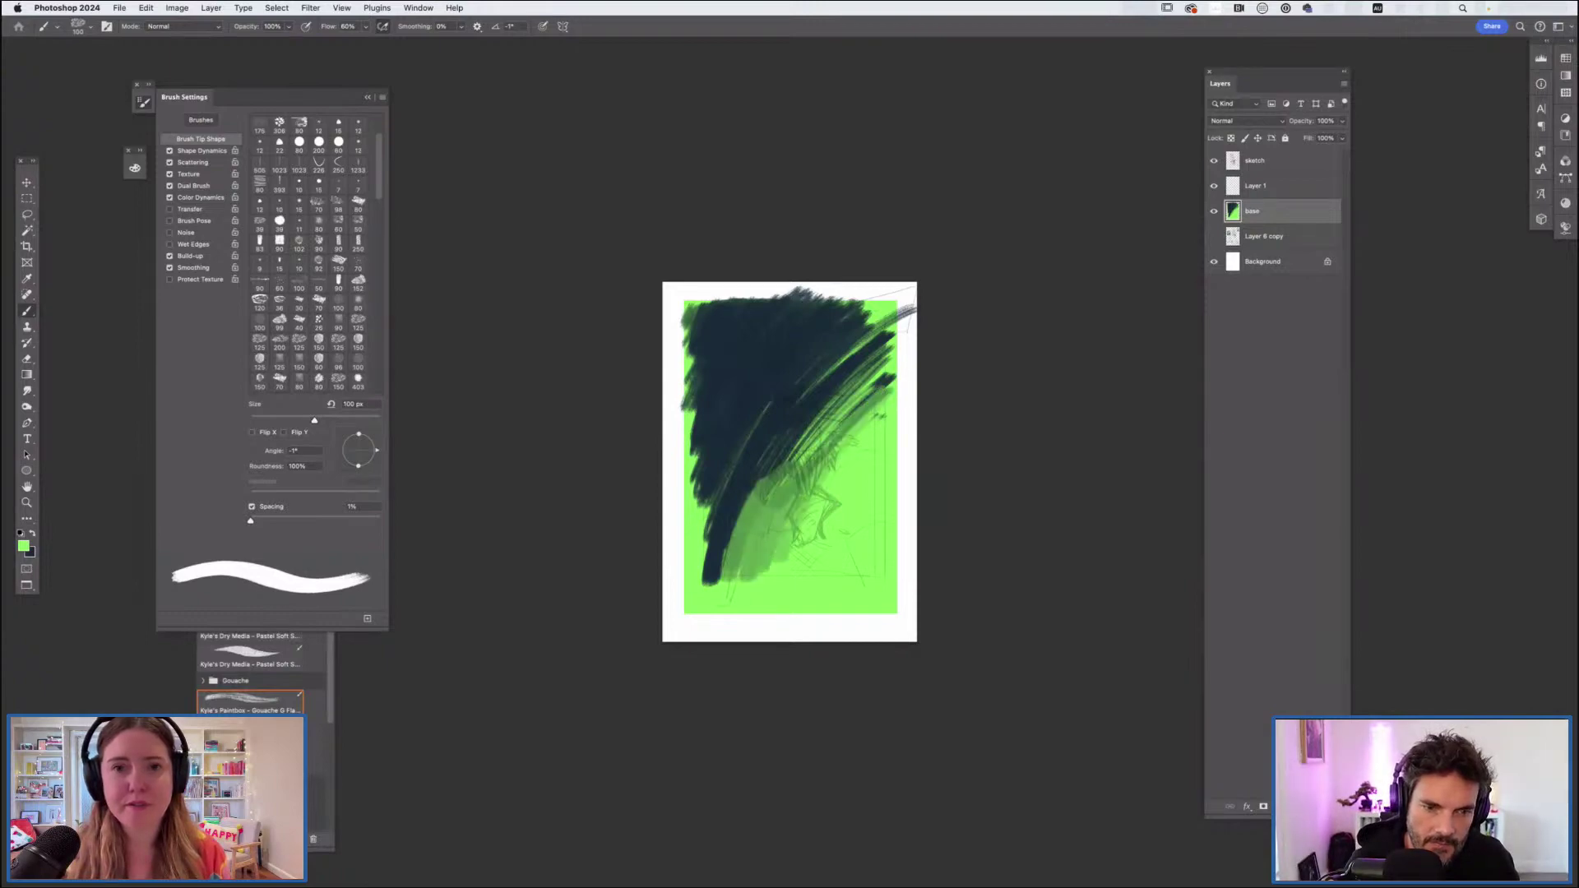
drag(827, 417, 749, 498)
drag(876, 380, 791, 461)
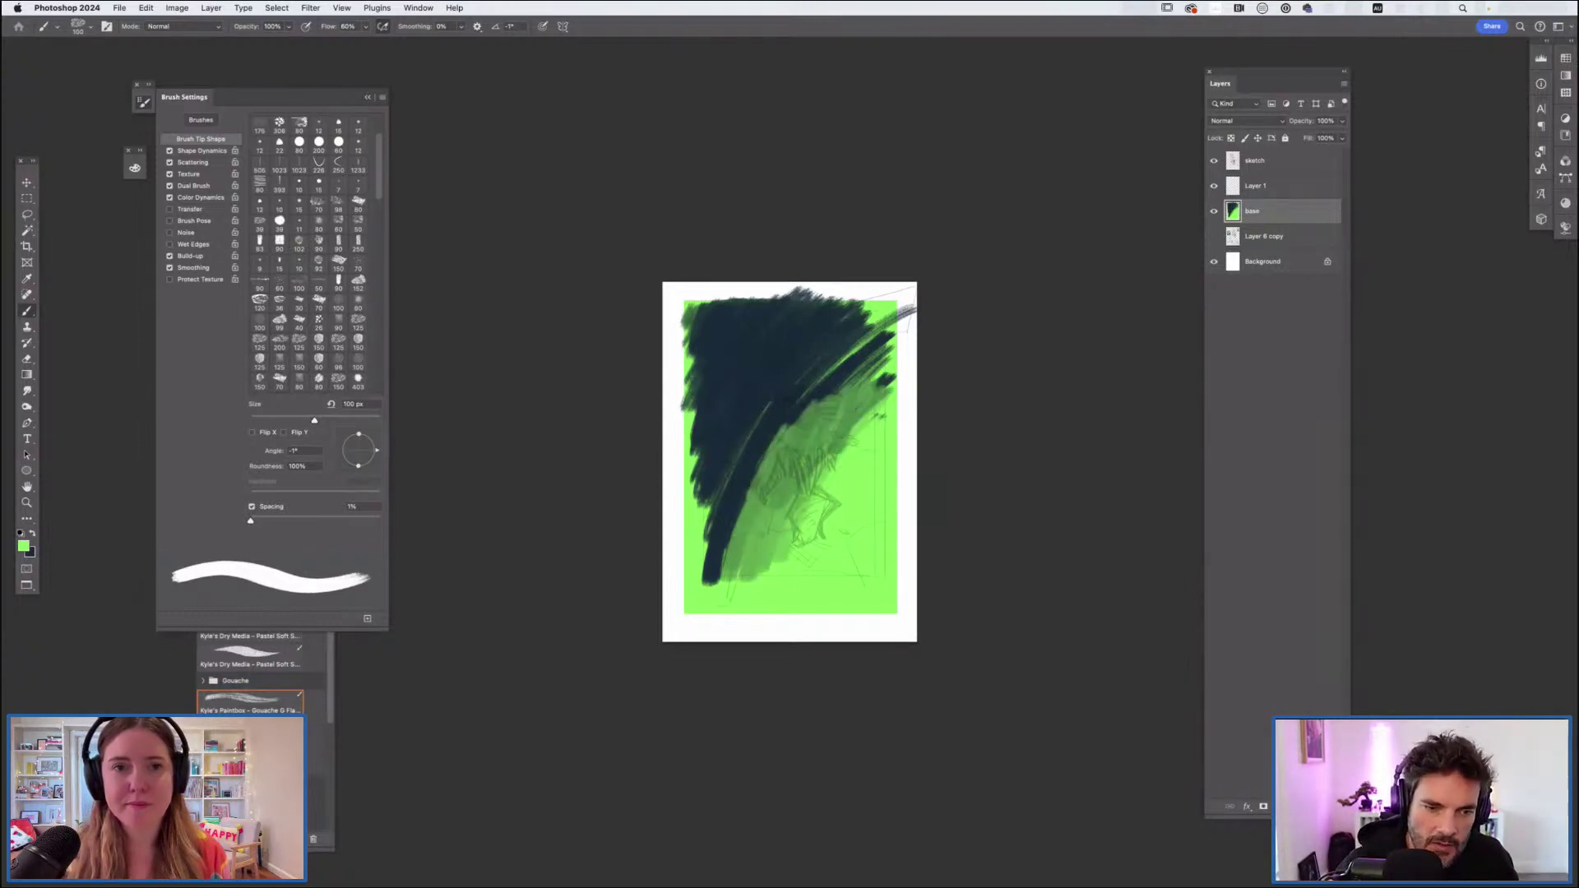
drag(888, 377, 849, 446)
Step: Alternate navy and green strokes with Color Dynamics over the lower-left part of the shading
key(x)
mouse_move(725, 566)
mouse_down()
mouse_move(703, 494)
mouse_move(743, 569)
mouse_move(727, 469)
mouse_move(778, 510)
mouse_up()
mouse_move(705, 415)
mouse_down()
mouse_move(764, 516)
mouse_move(695, 440)
mouse_up()
drag(769, 526, 725, 370)
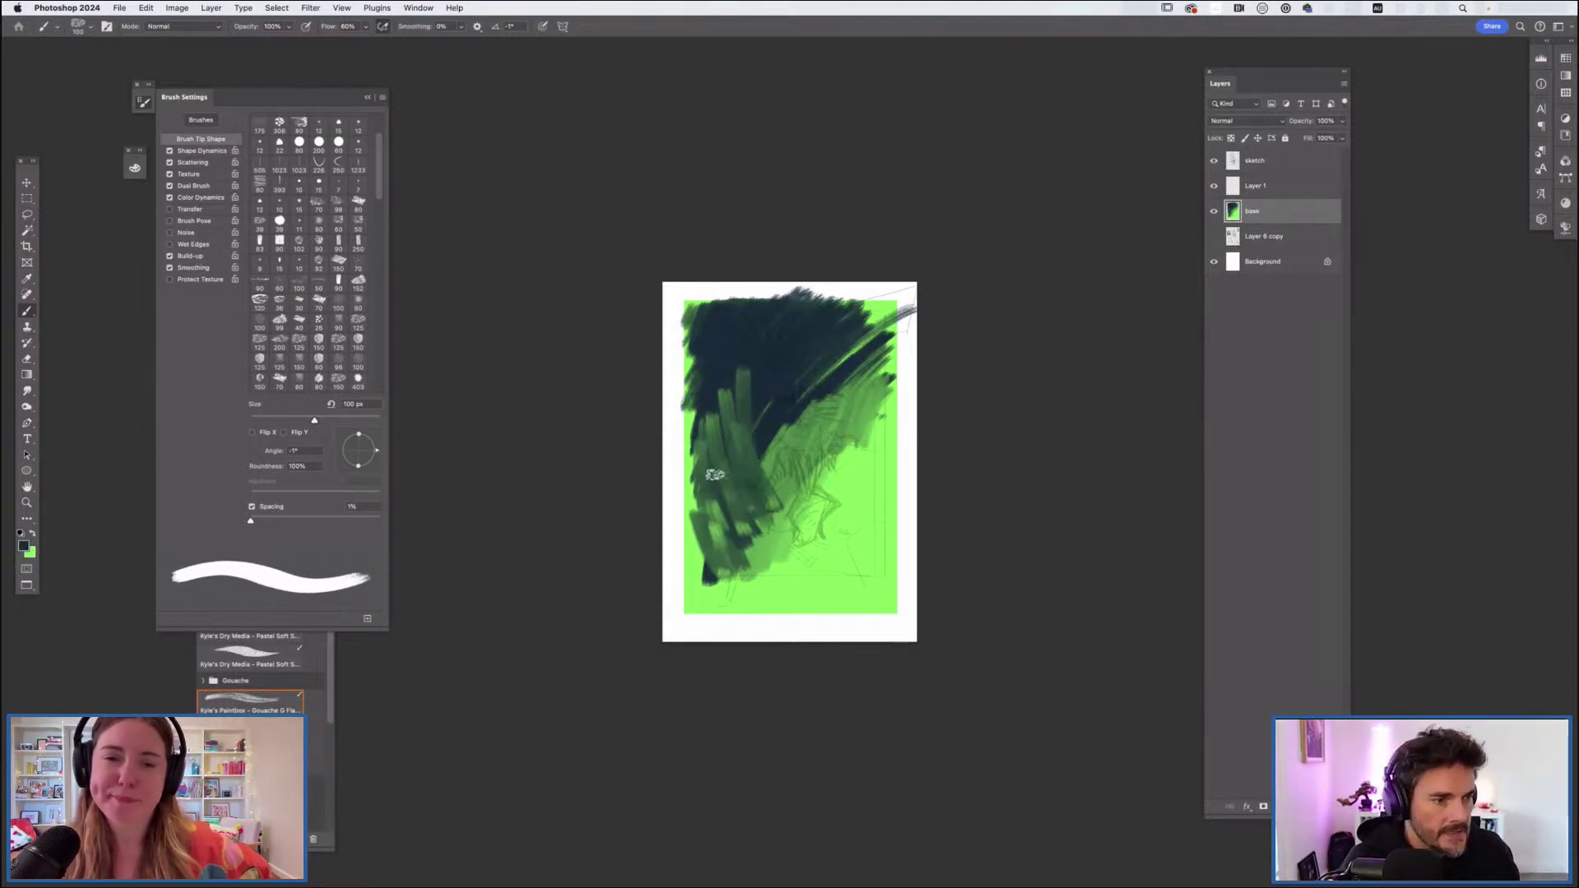
key(x)
drag(707, 479, 740, 380)
drag(695, 530, 739, 407)
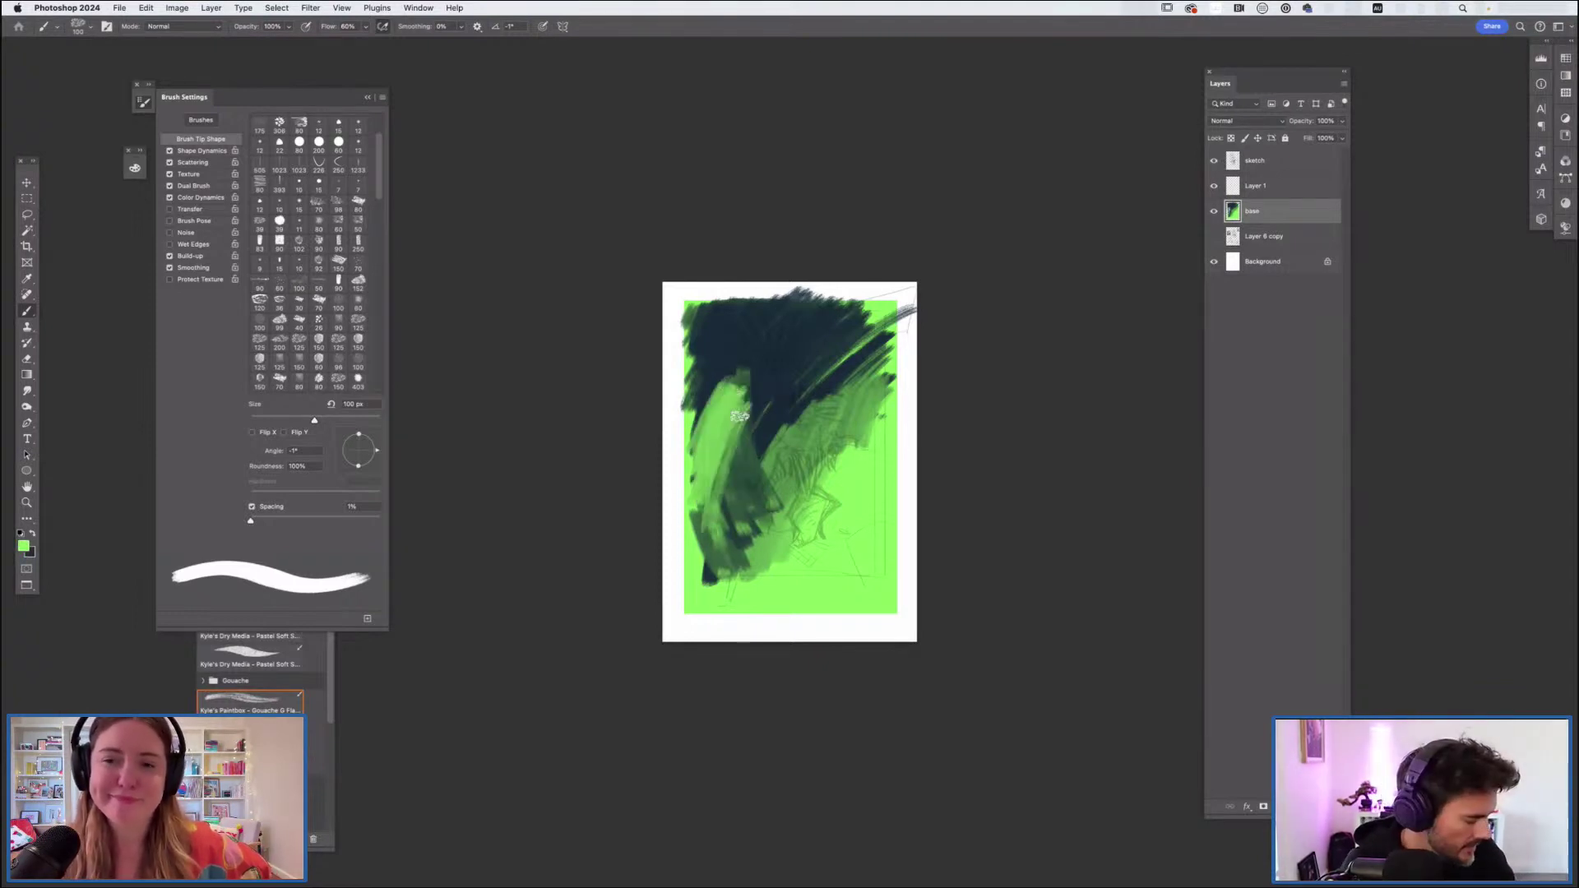
Step: Swap back to navy, darken the left side and upper-right corner, and add dark diagonal strokes across the base's middle
key(x)
drag(697, 420, 727, 381)
mouse_move(691, 448)
mouse_down()
mouse_move(758, 393)
mouse_move(709, 501)
mouse_move(722, 436)
mouse_move(713, 519)
mouse_up()
drag(747, 454, 700, 561)
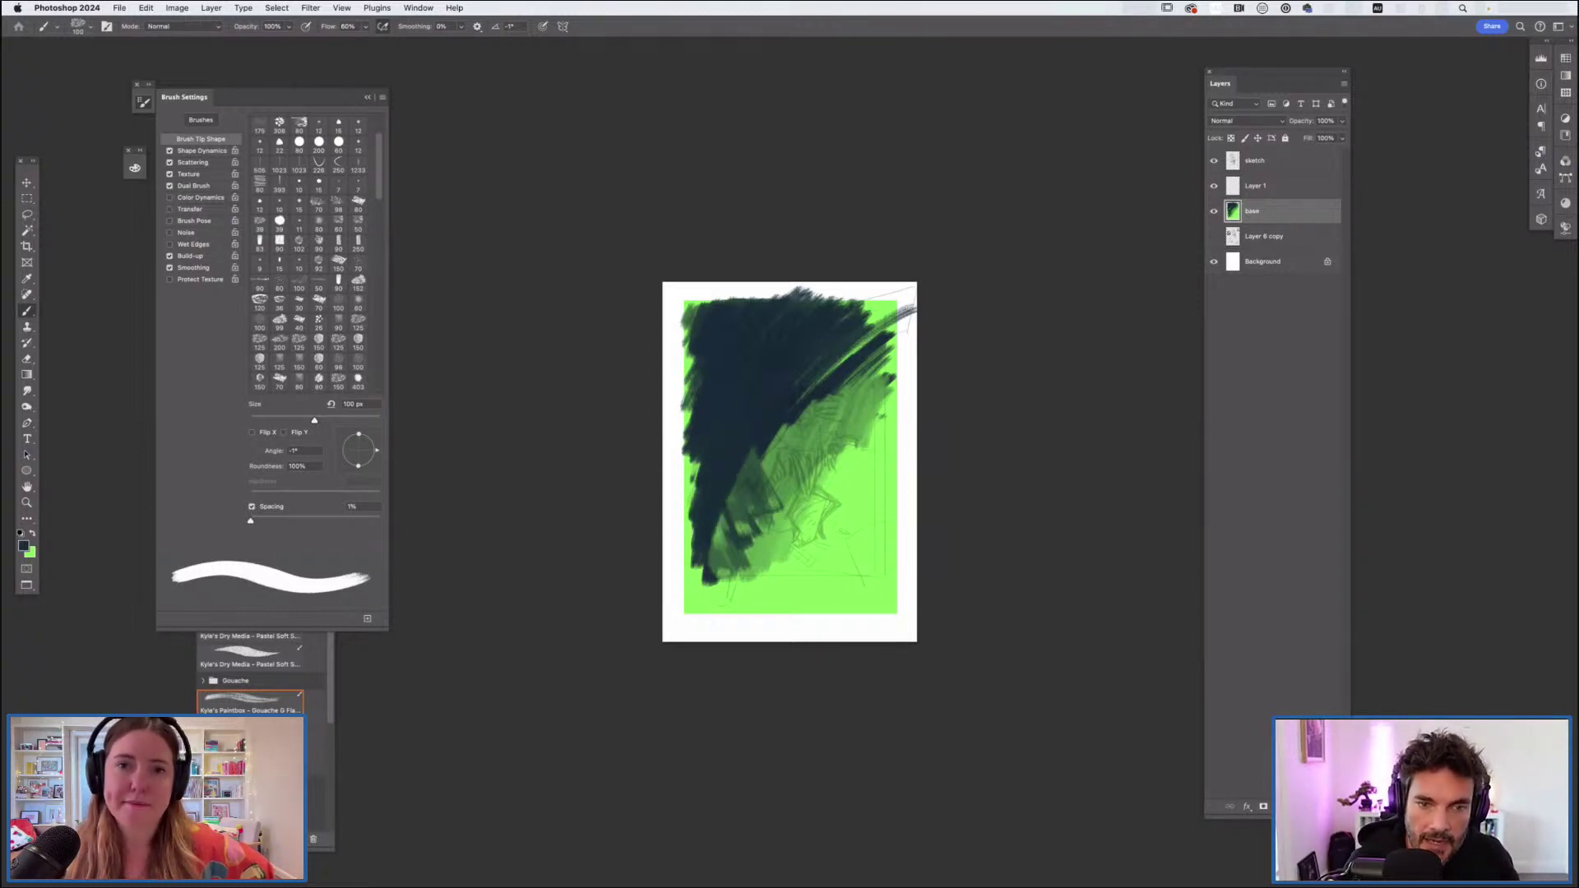
drag(764, 444, 715, 560)
drag(790, 416, 895, 302)
drag(881, 372, 739, 544)
mouse_move(877, 384)
mouse_down()
mouse_move(745, 531)
mouse_move(884, 436)
mouse_move(757, 561)
mouse_up()
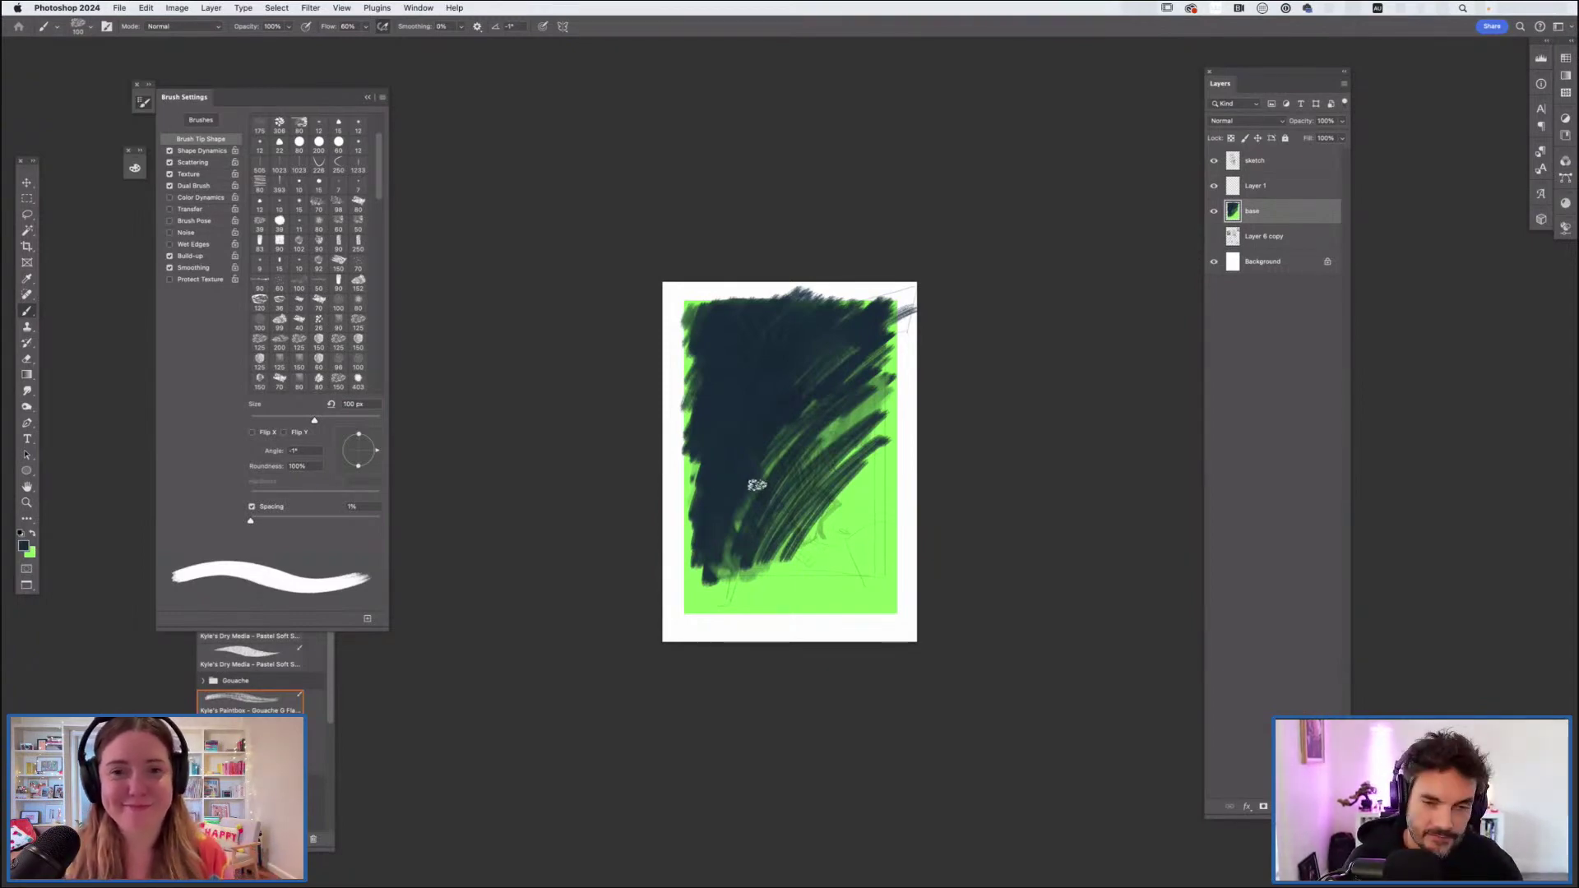
Step: Resize the image to a width of 210 mm, keeping its proportions and 300 pixels/inch resolution
key(super+alt+i)
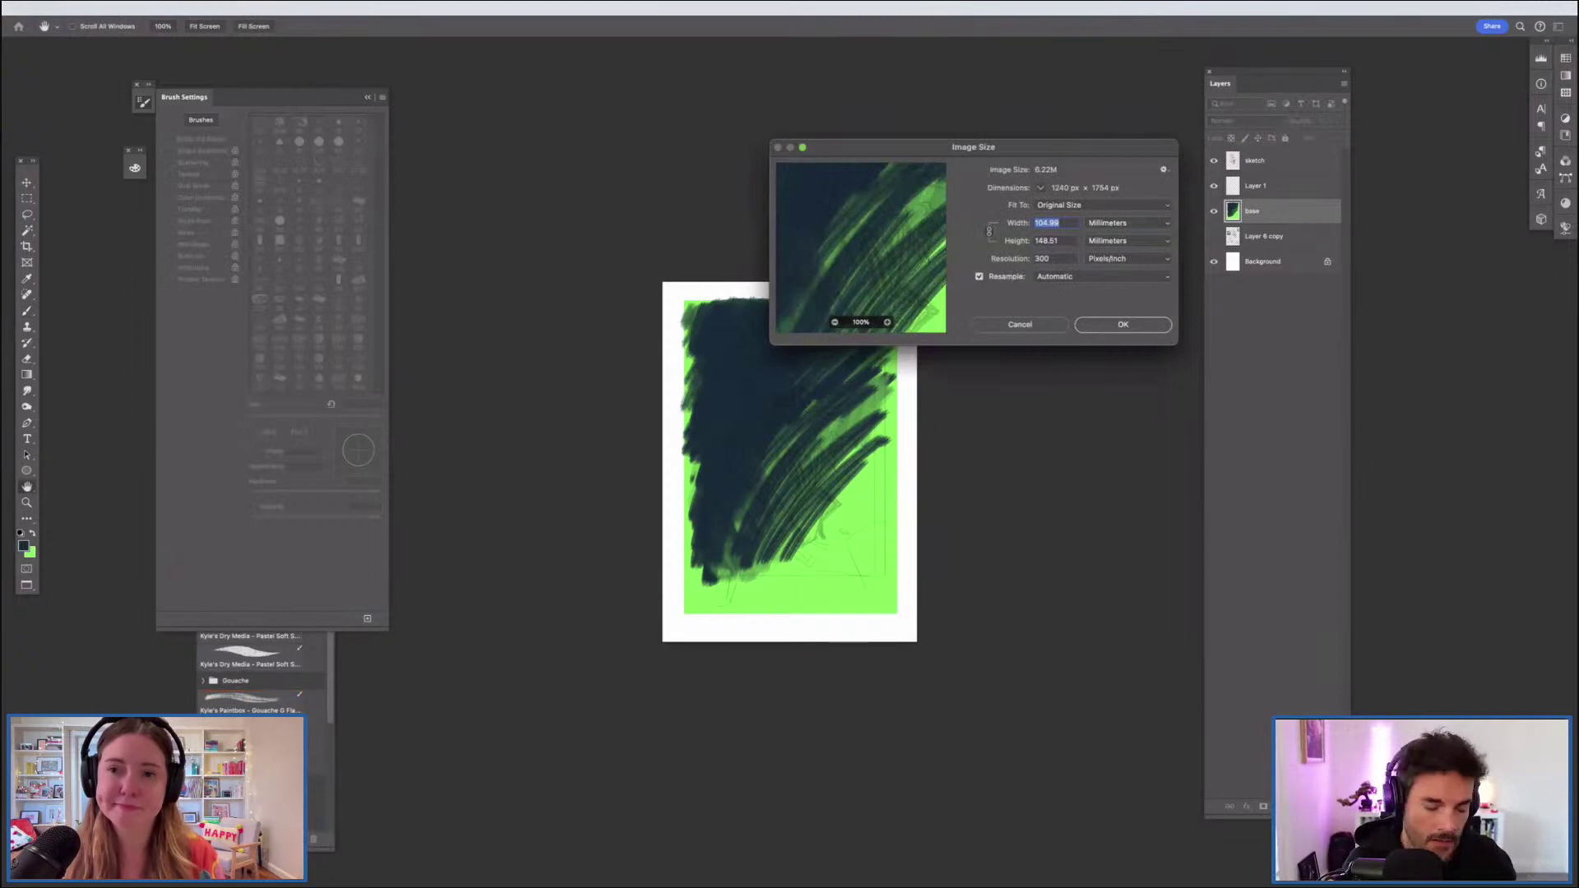
text(210)
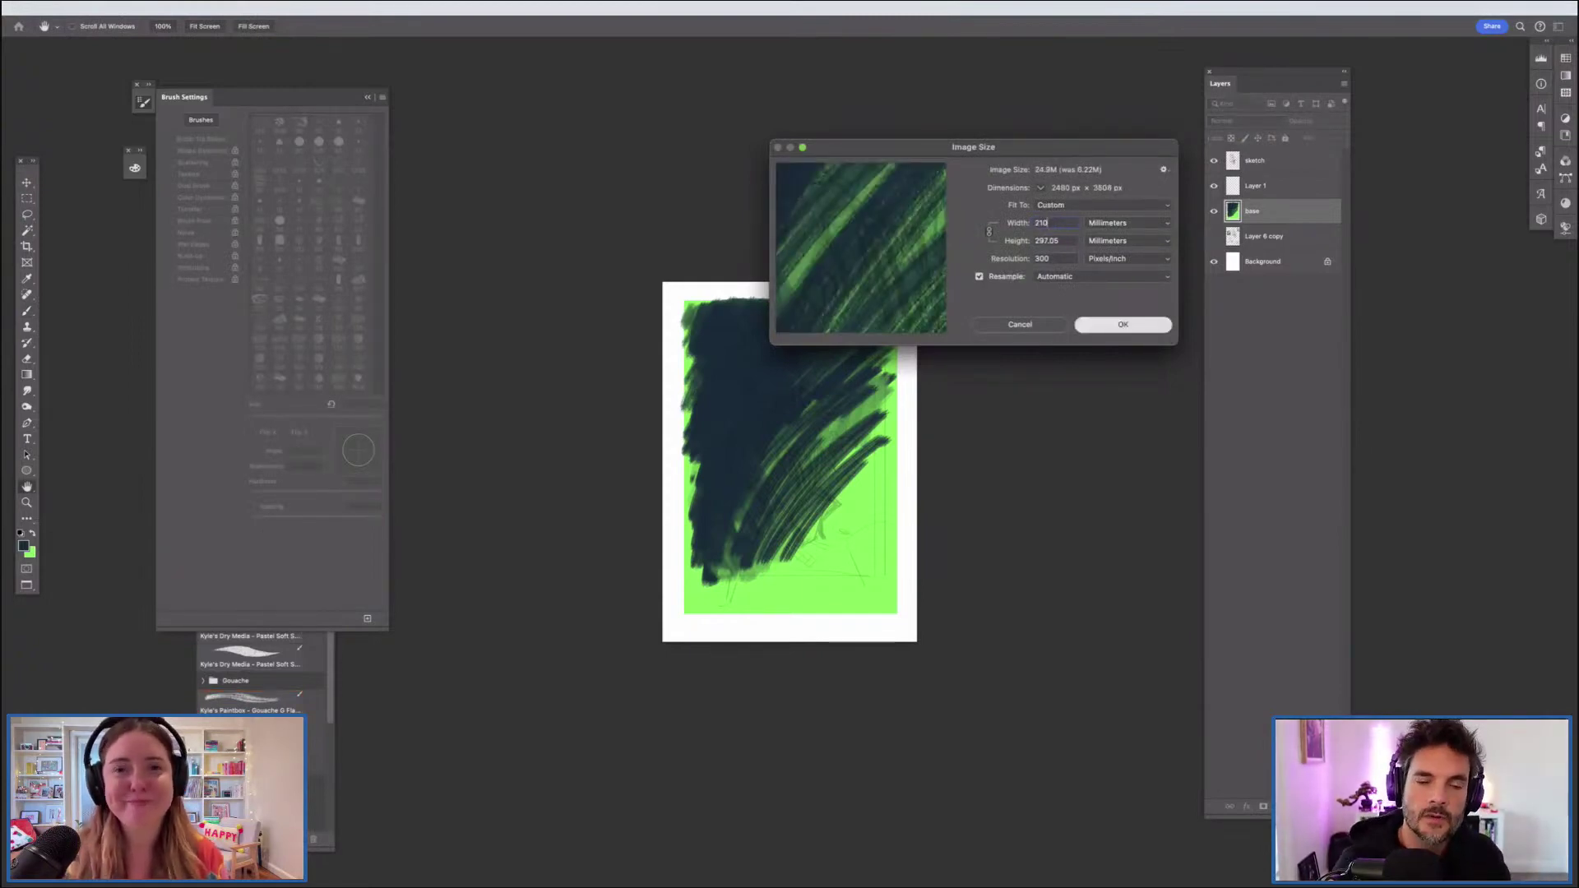
key(Return)
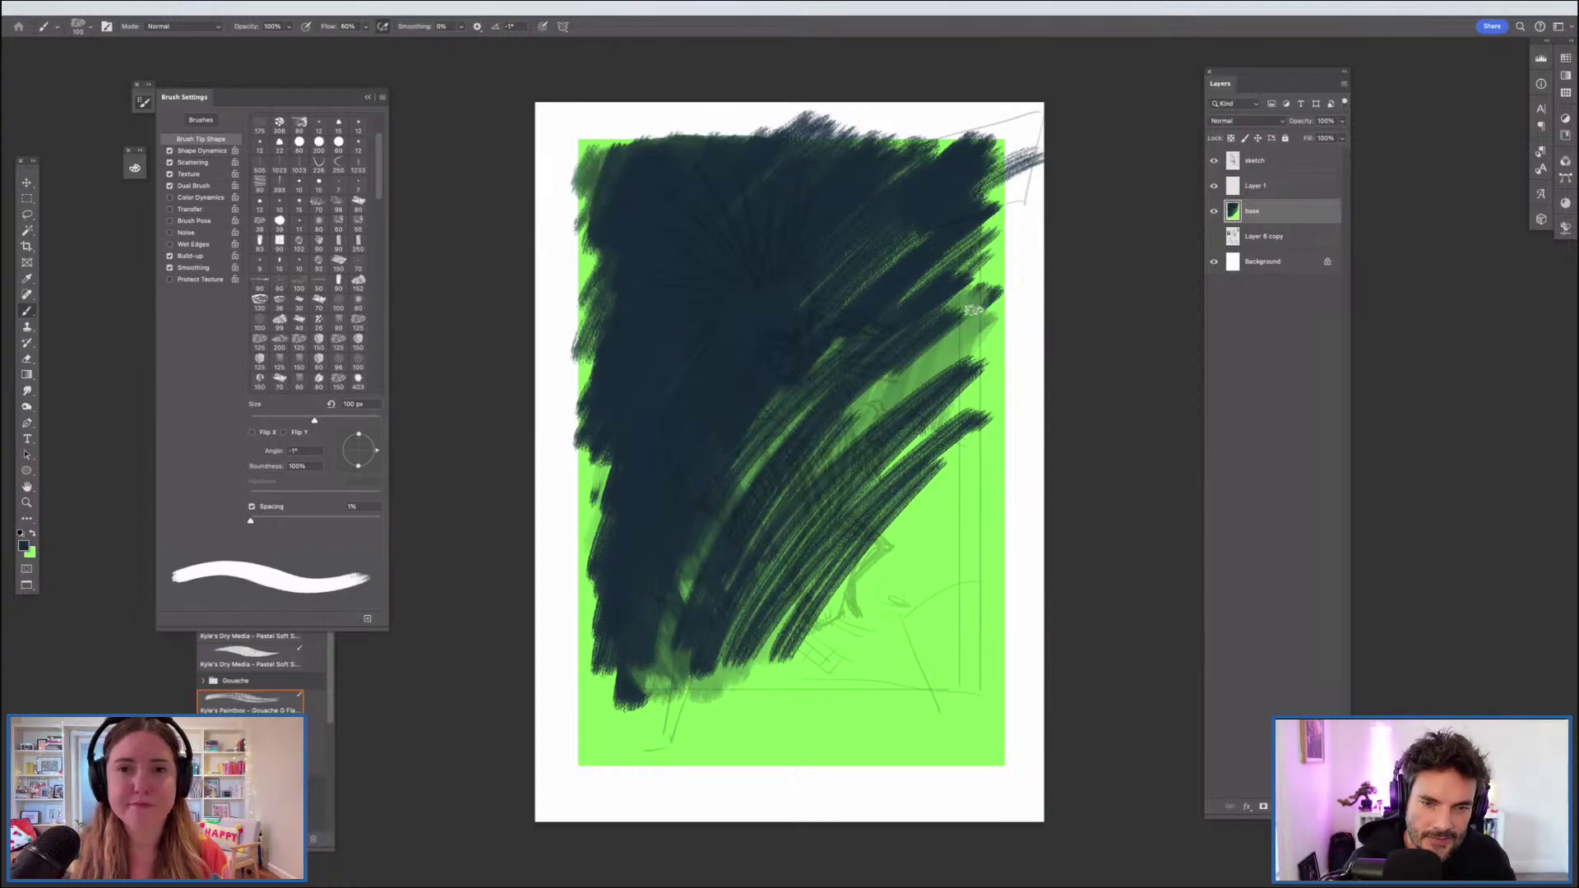
Step: Swap to green and brush over the gaps between the dark diagonals and the base's lower-right corner
key(x)
mouse_move(868, 401)
mouse_down()
mouse_move(899, 374)
mouse_move(849, 460)
mouse_up()
mouse_move(897, 531)
mouse_down()
mouse_move(826, 596)
mouse_move(793, 666)
mouse_move(855, 547)
mouse_move(777, 654)
mouse_up()
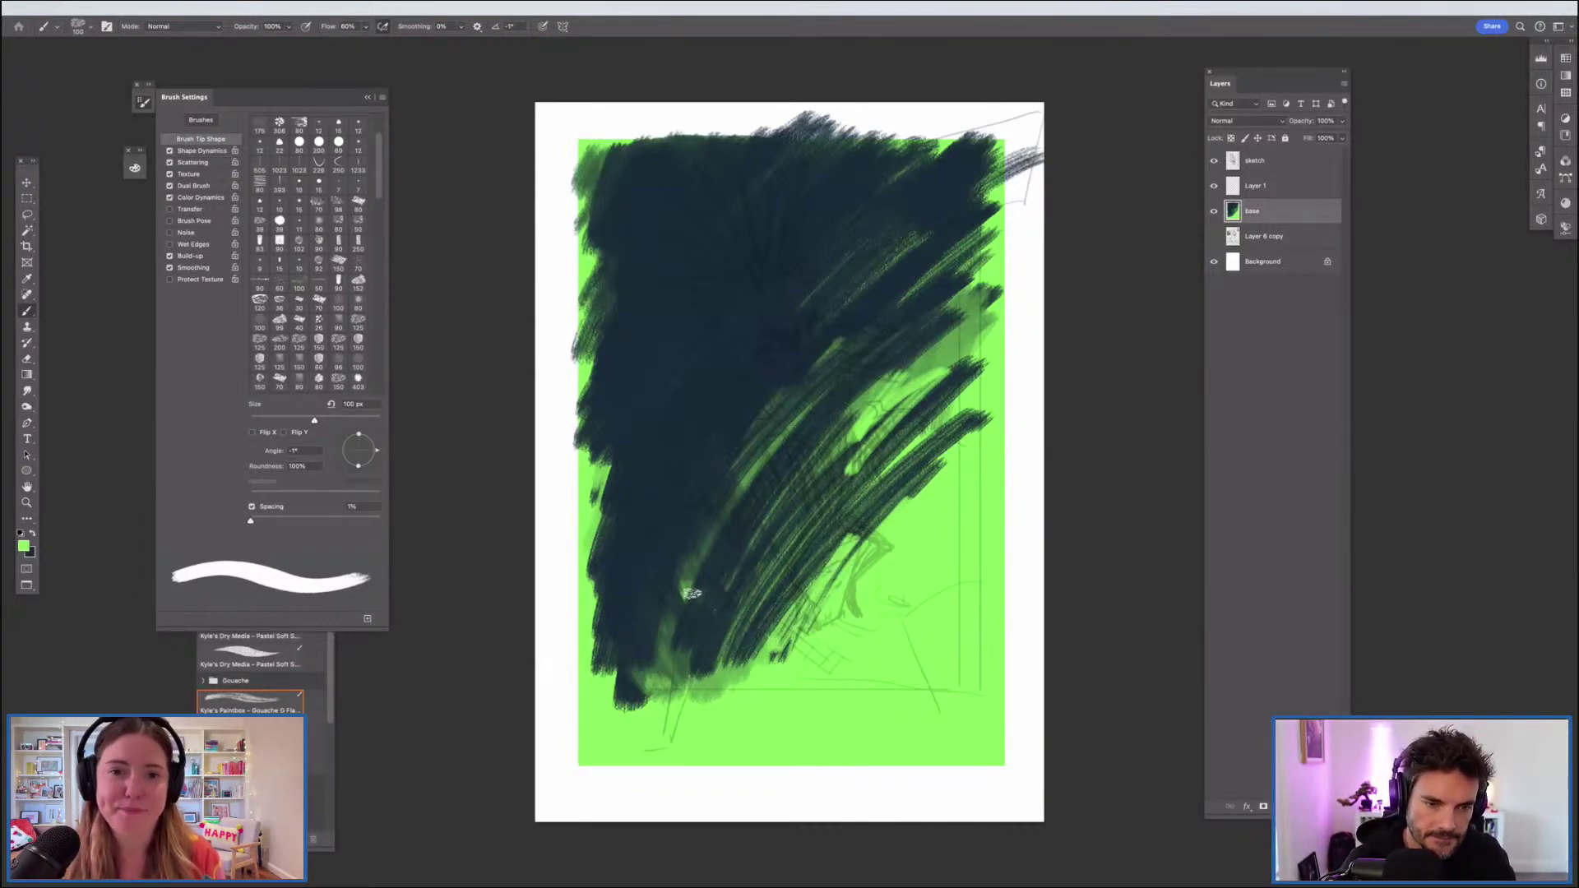
mouse_move(958, 676)
mouse_down()
mouse_move(950, 629)
mouse_move(925, 630)
mouse_move(961, 581)
mouse_move(904, 647)
mouse_up()
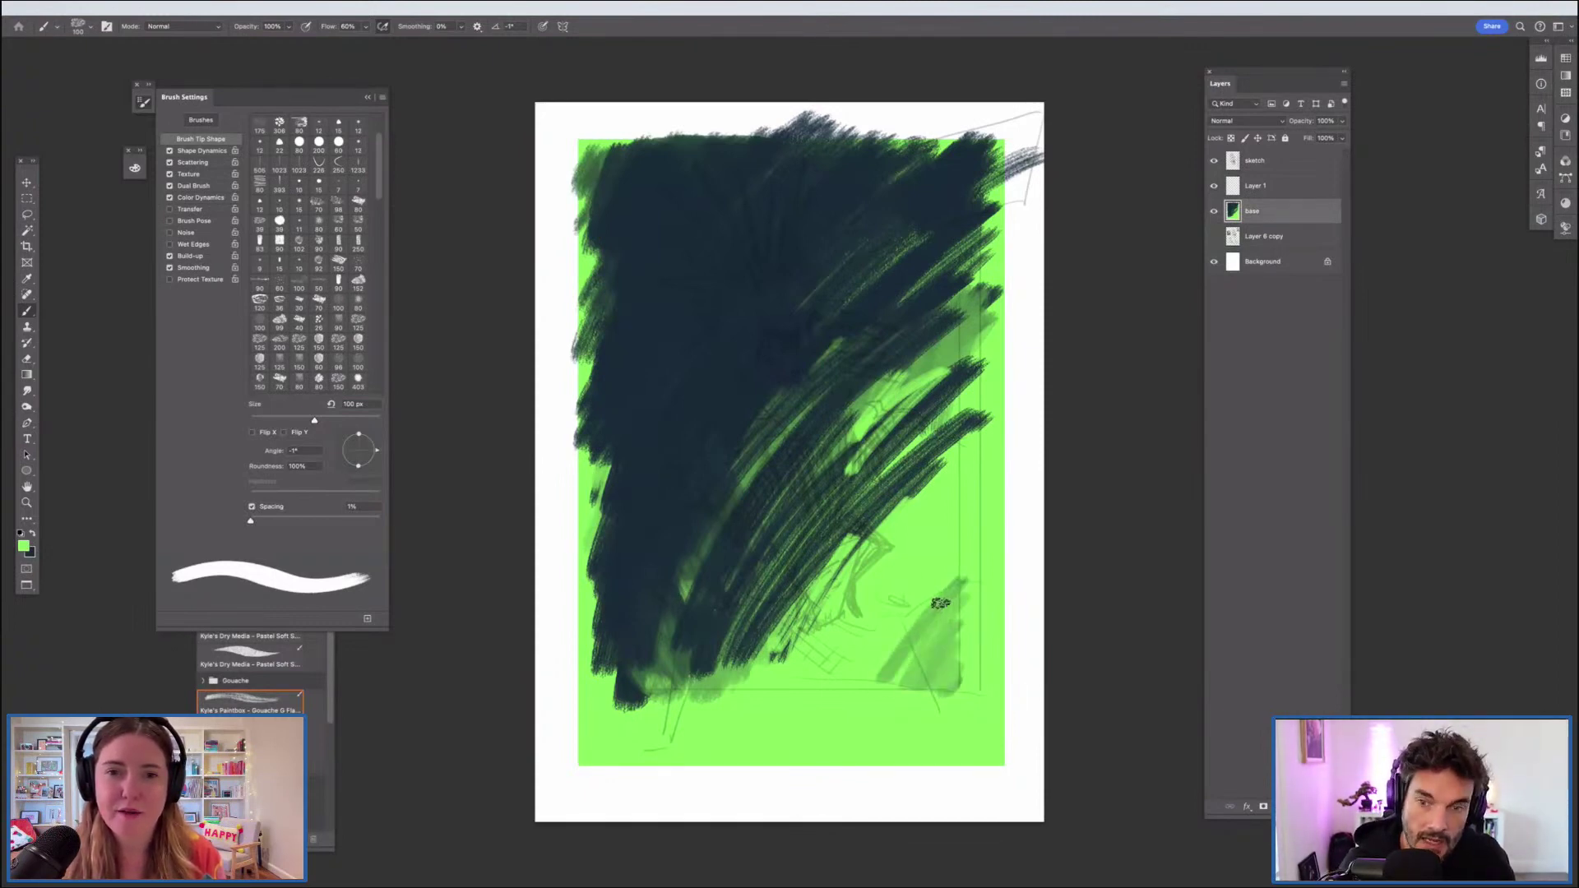
Step: Check the document's image size without changing it, and inspect the painted strokes up close
key(super+alt+i)
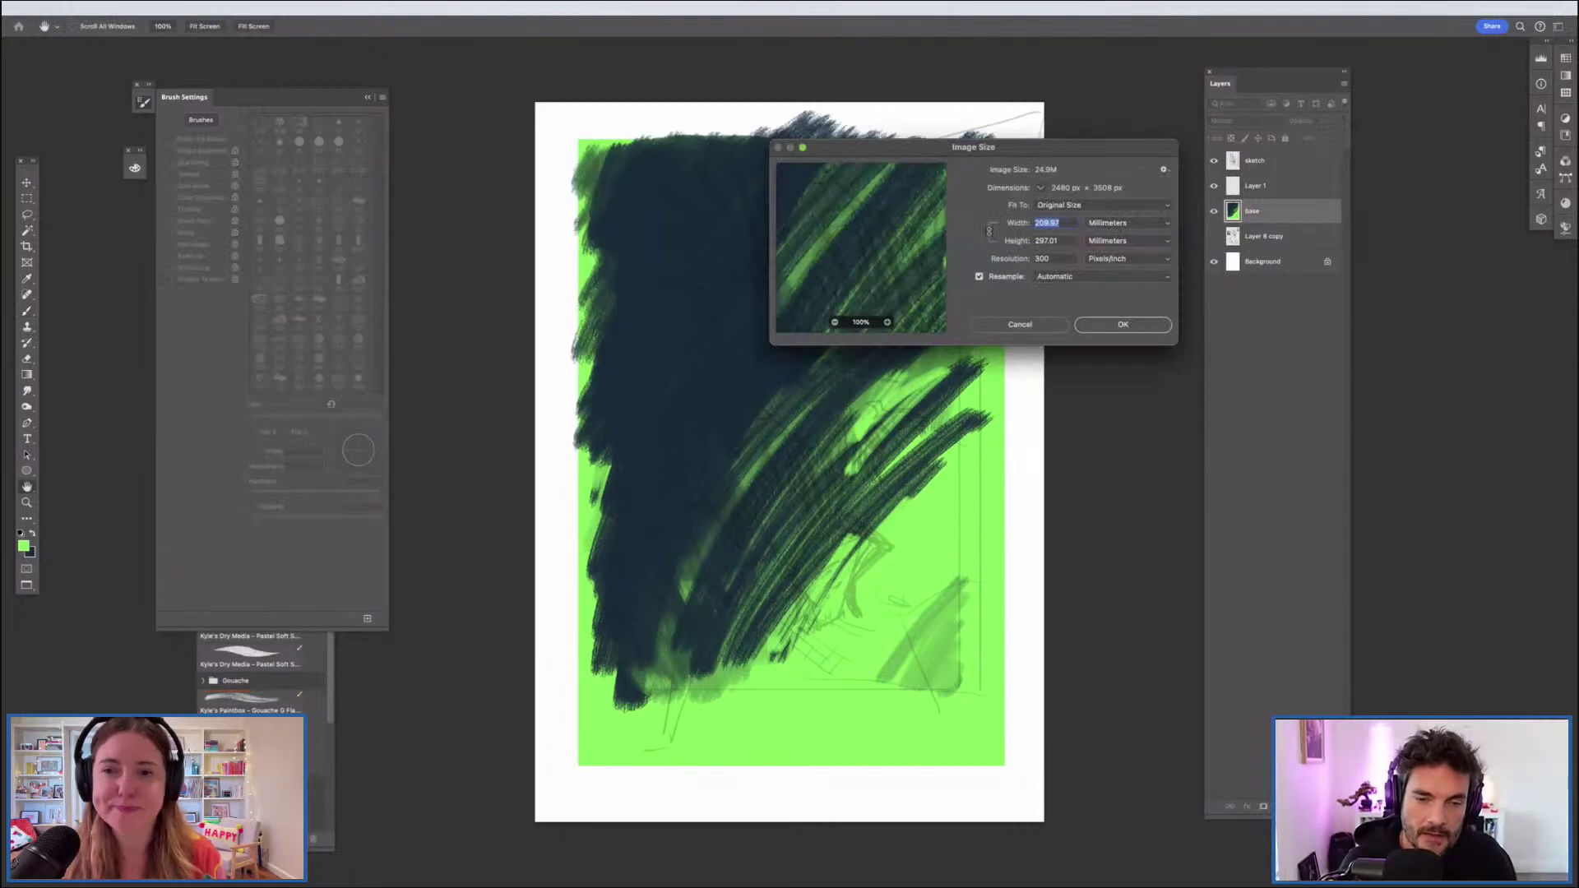
click(1020, 324)
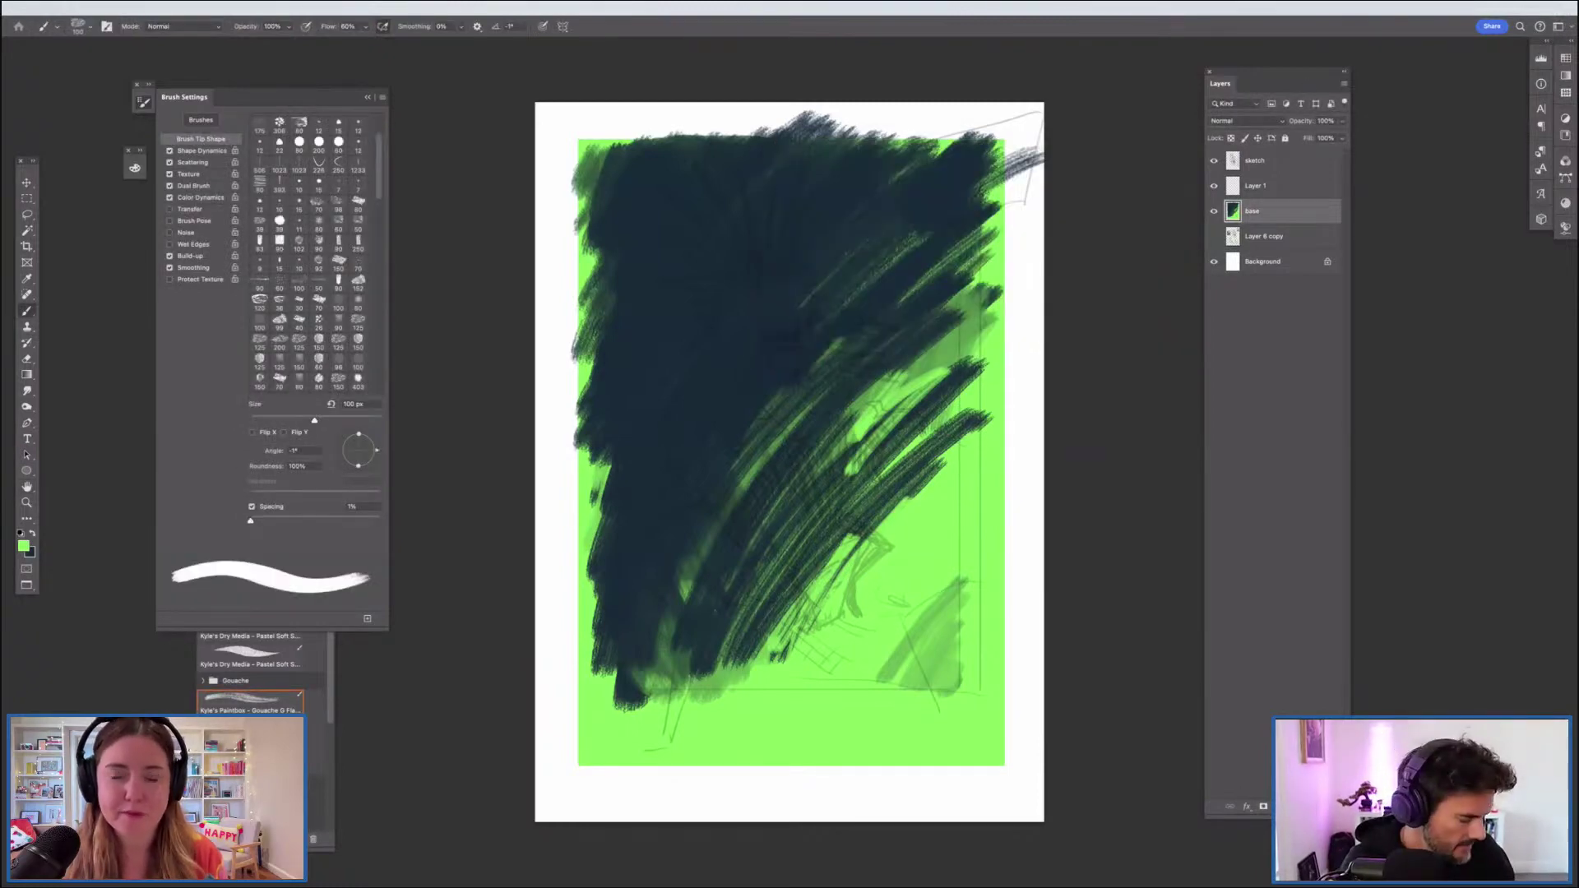
key(super+equal)
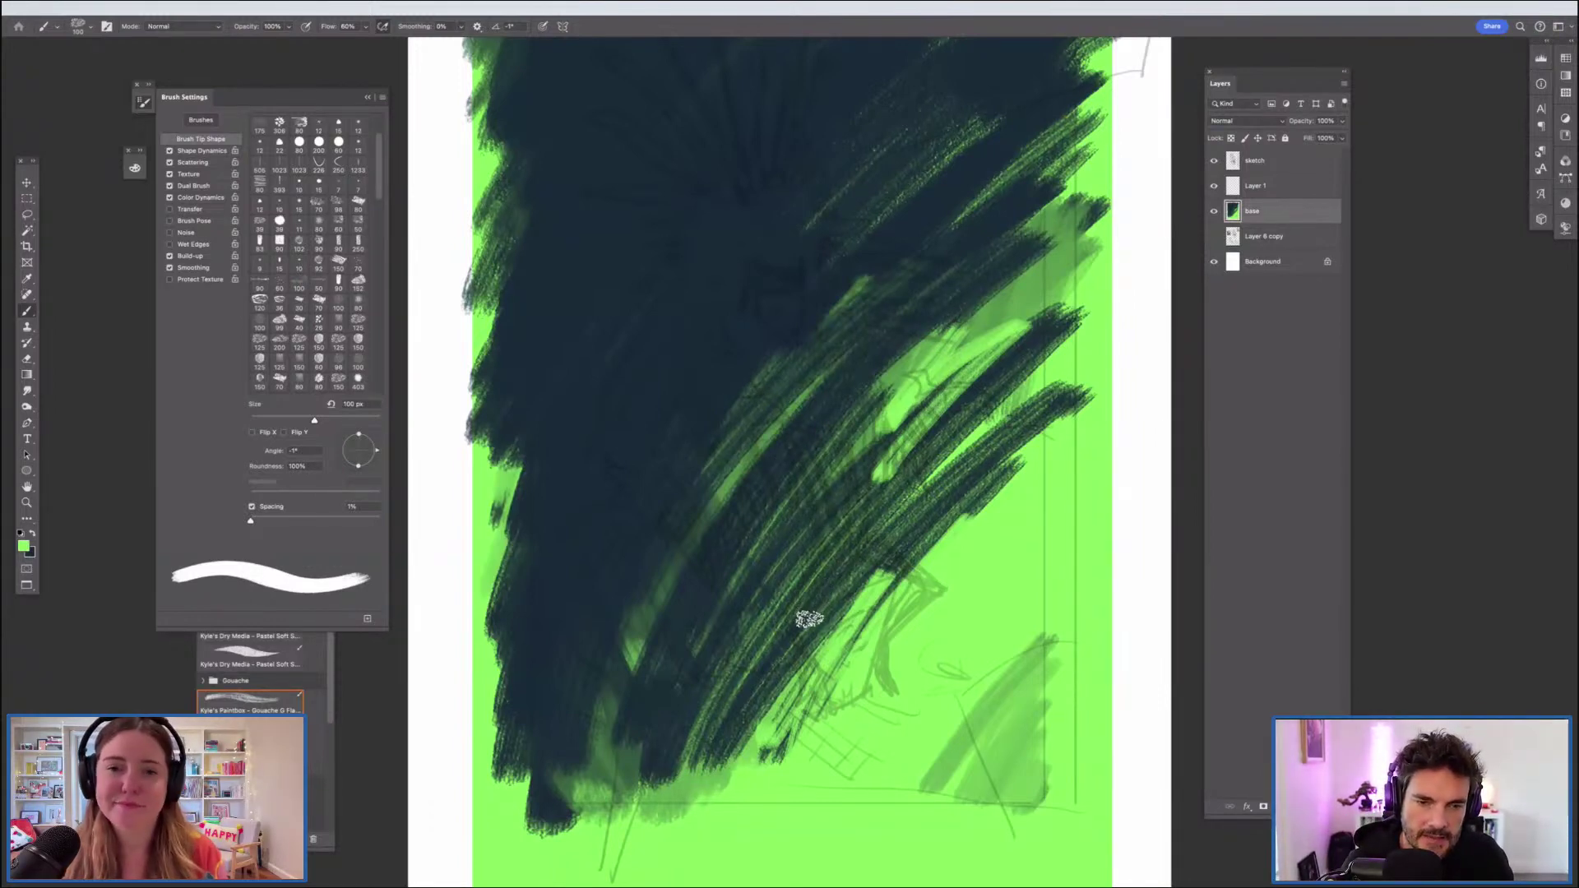
key(super+minus)
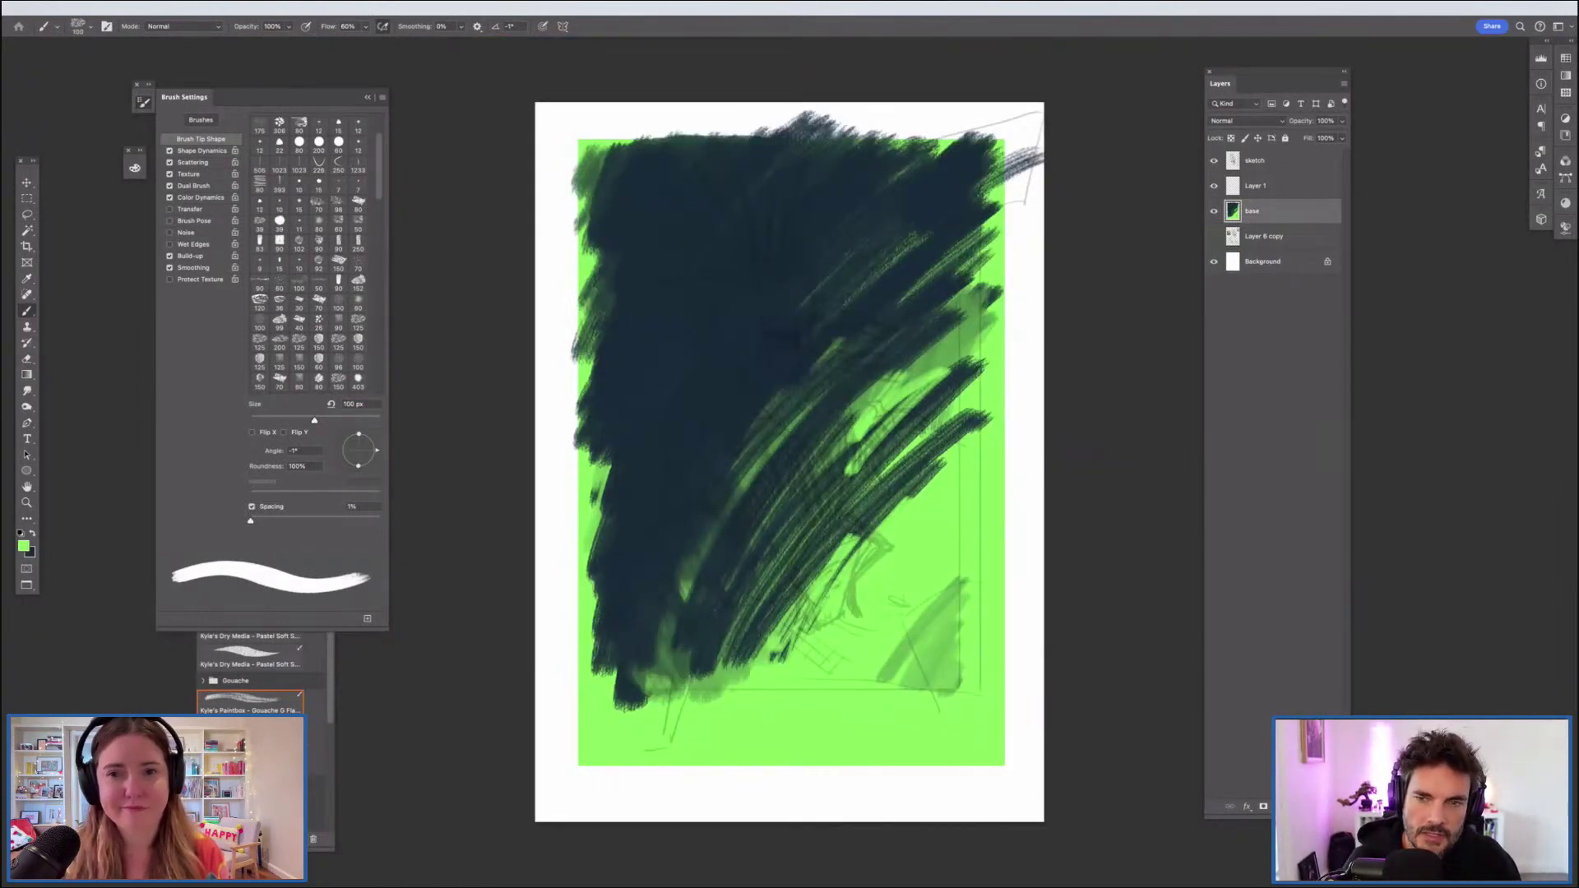
Step: Switch to the Gradient tool, hide the brush settings, and choose the foreground-to-transparent gradient preset
key(g)
key(b)
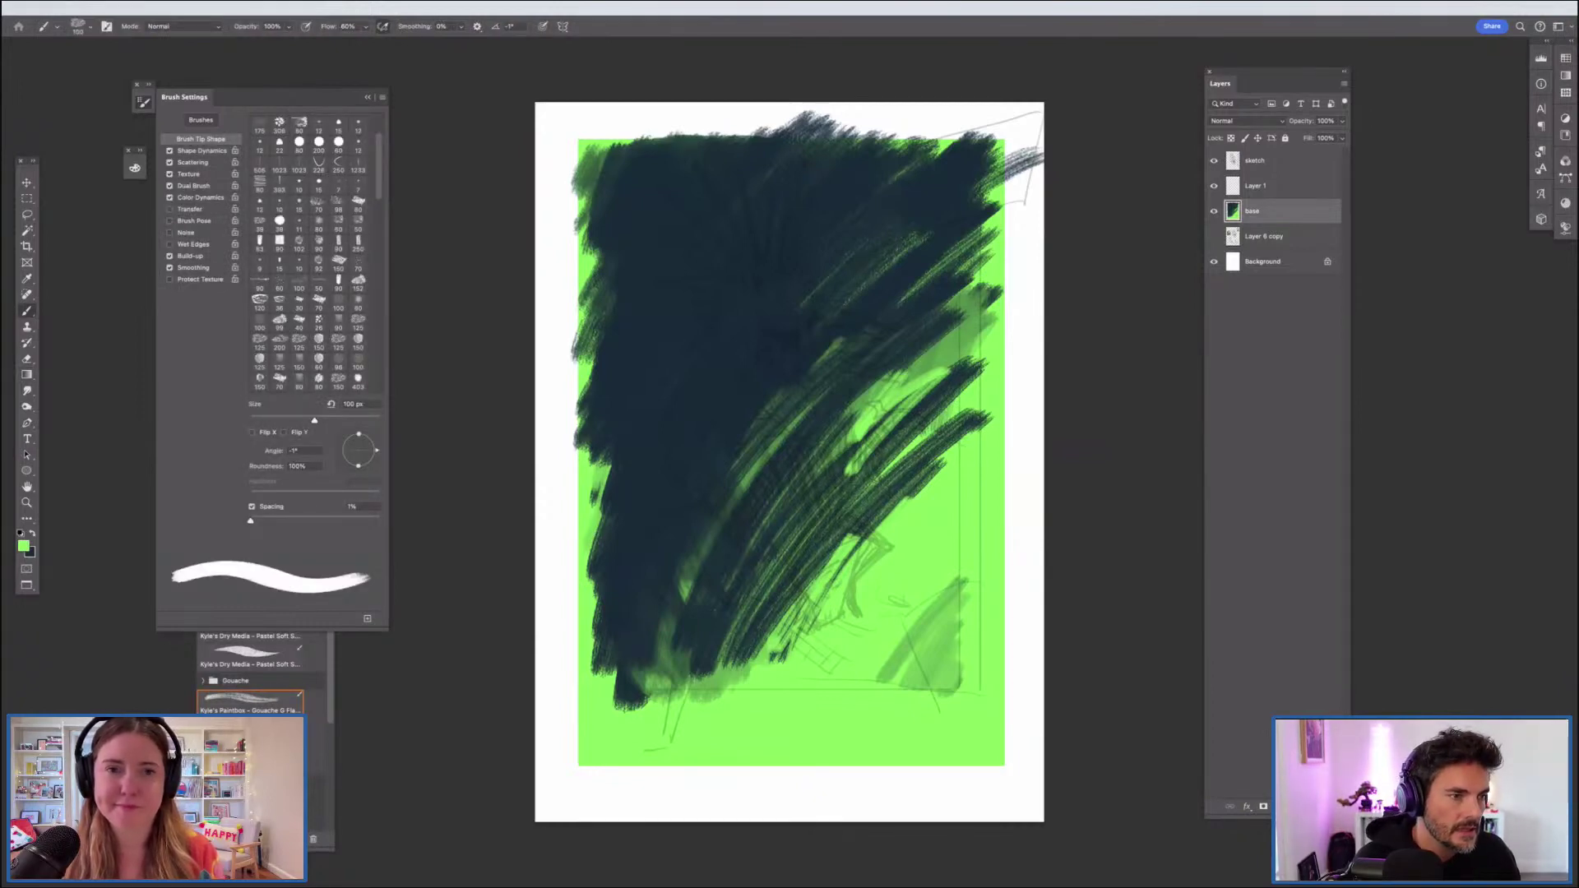
key(g)
key(b)
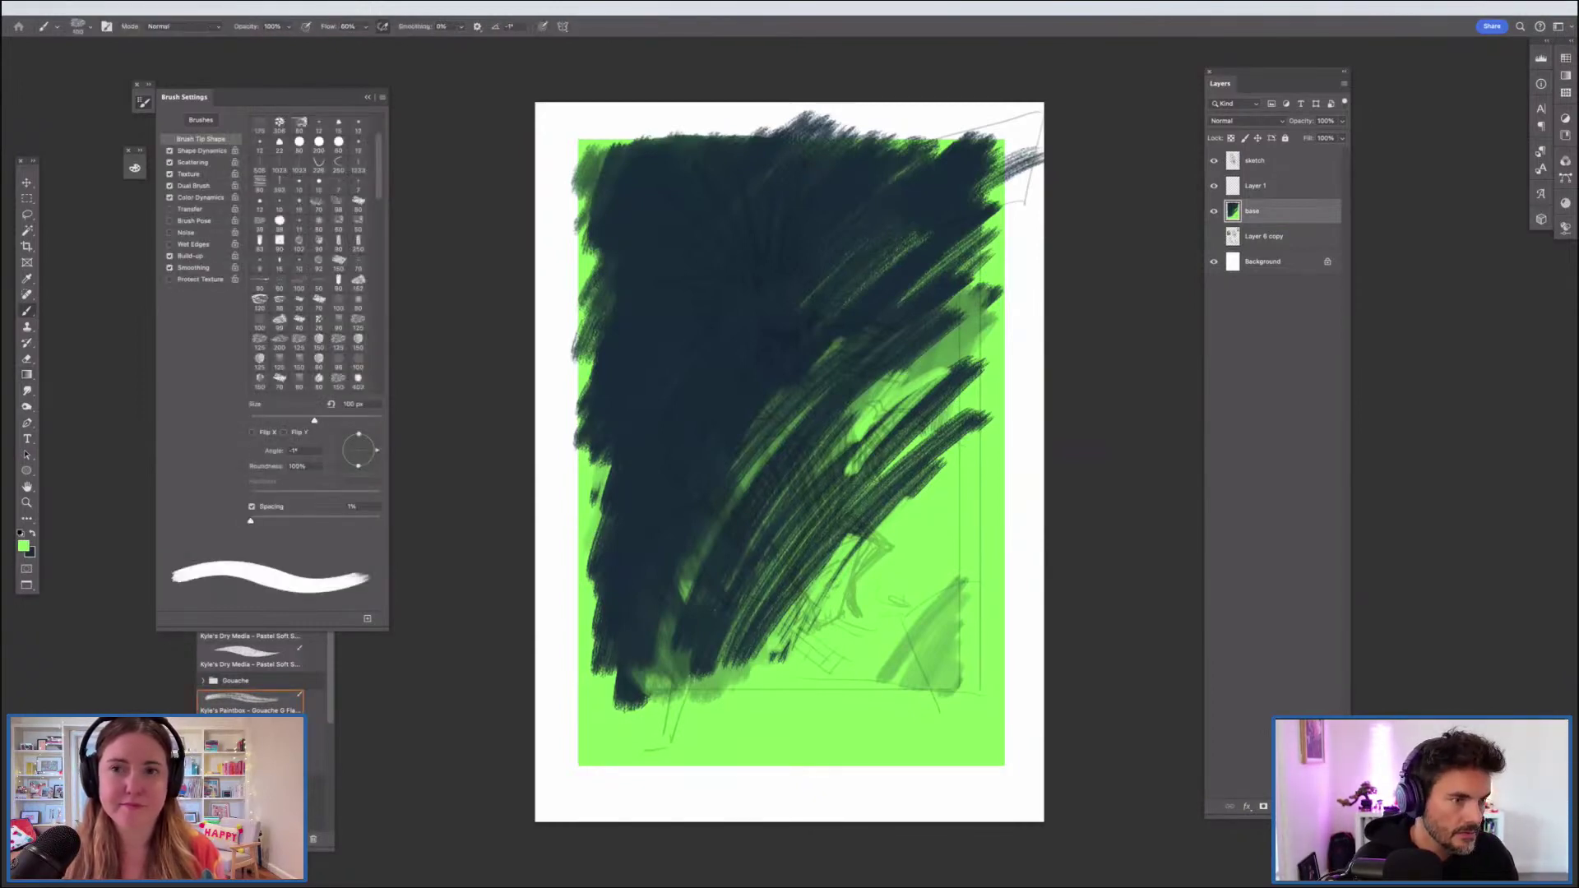
key(g)
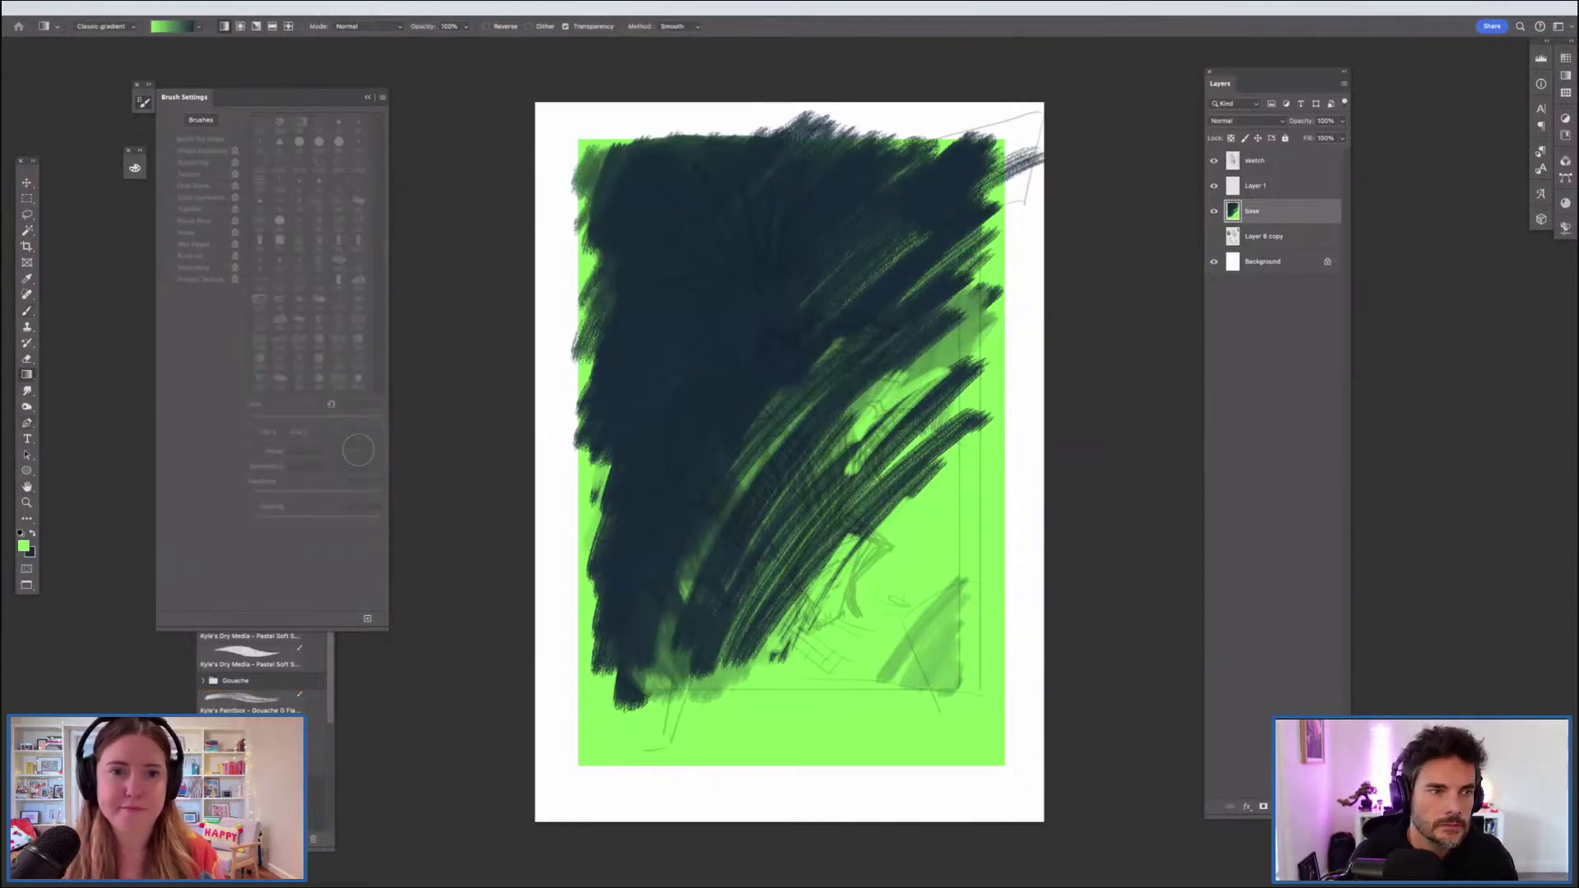
key(F5)
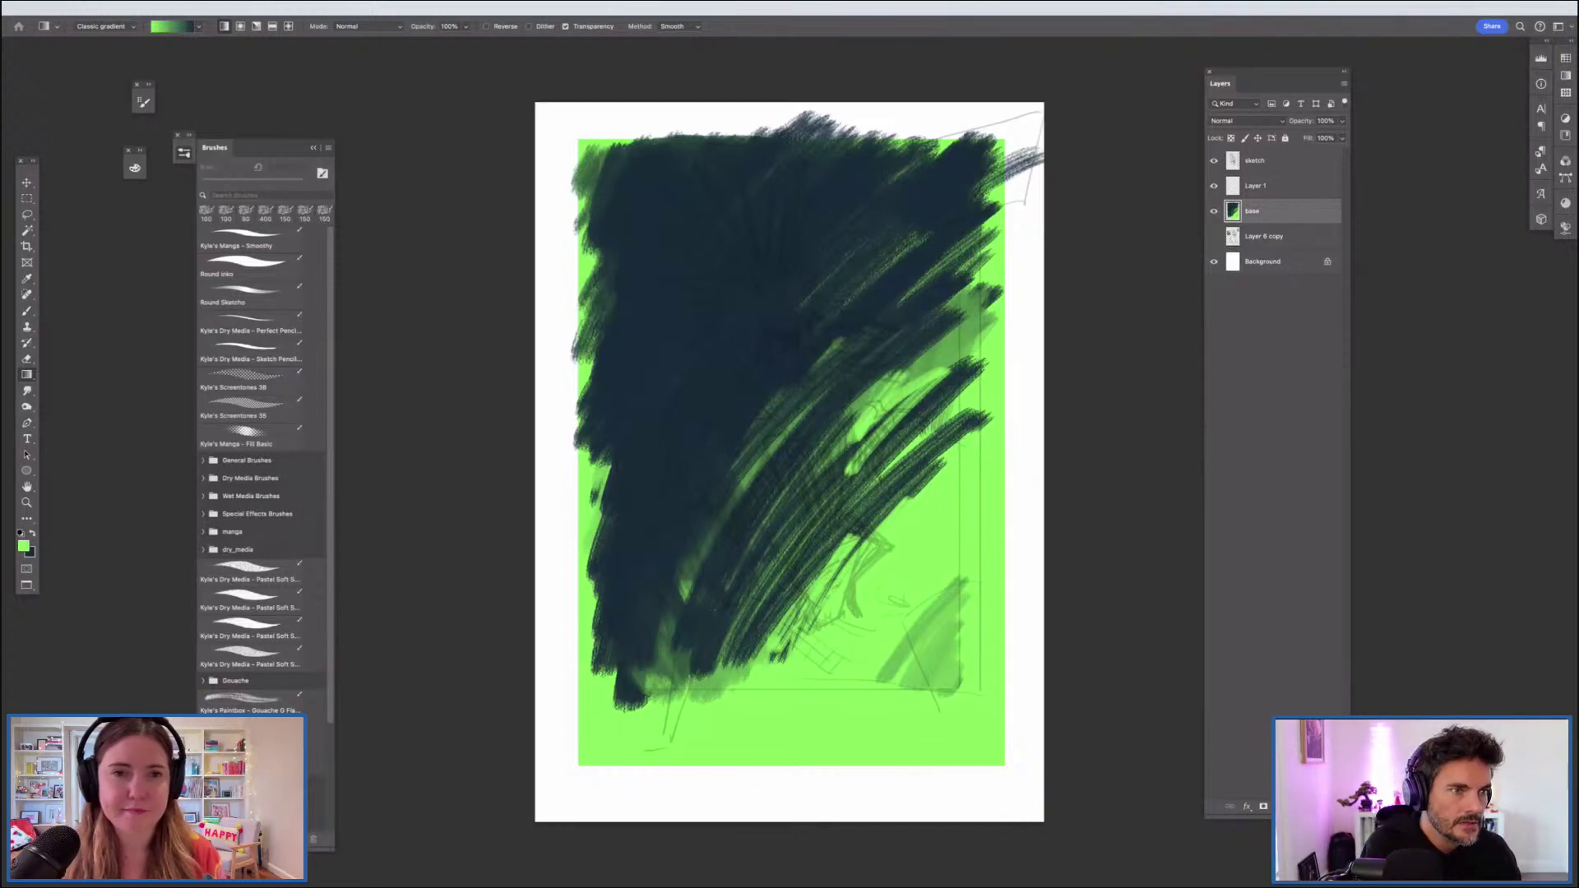
click(199, 26)
click(133, 284)
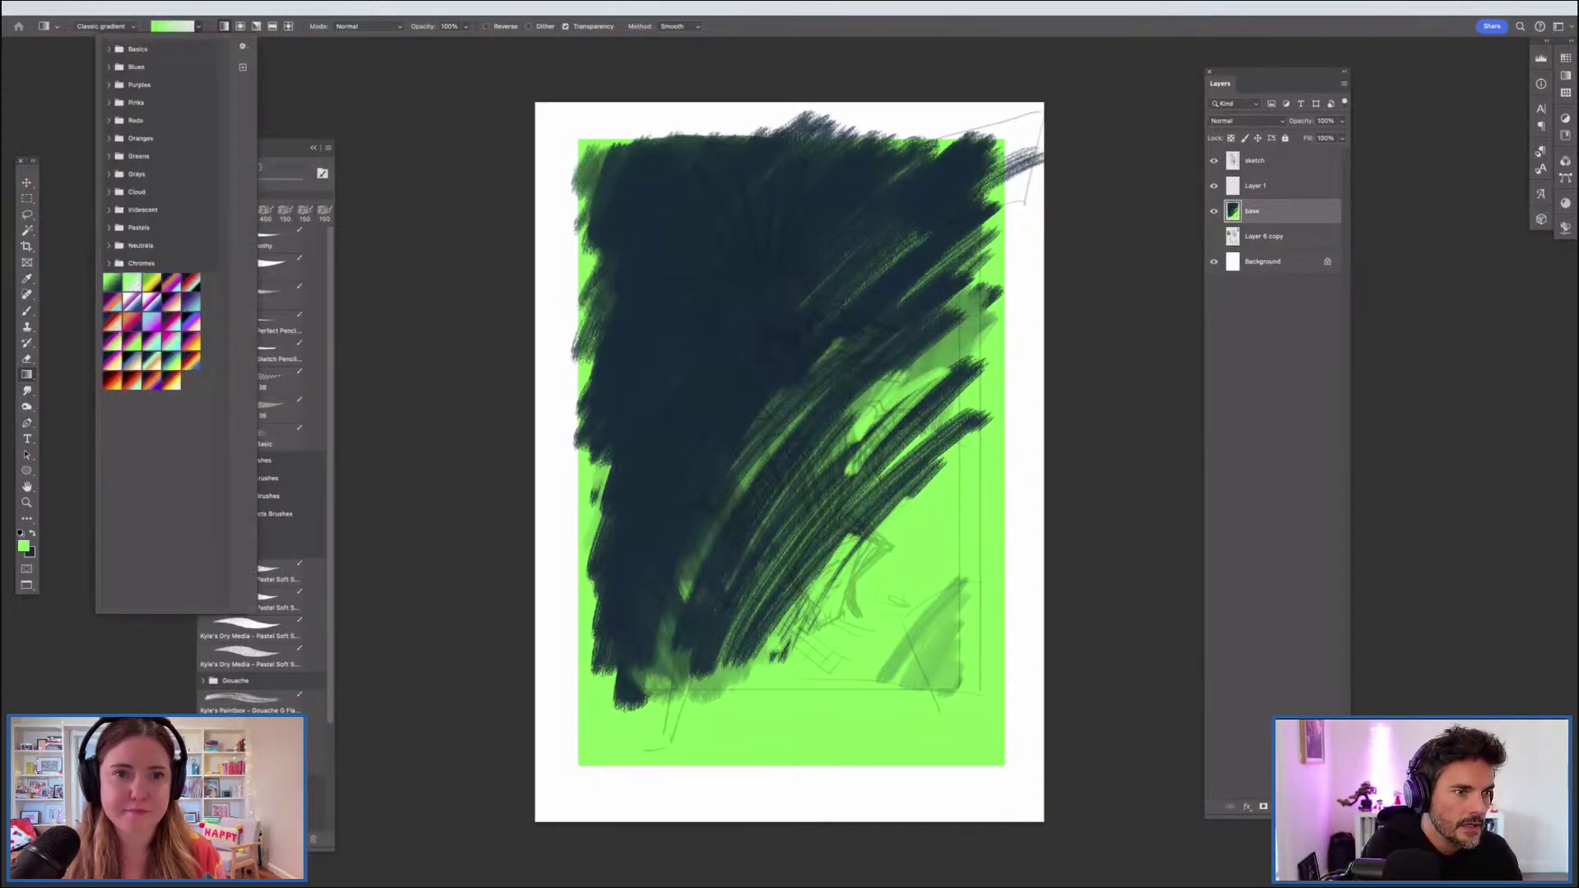
key(Return)
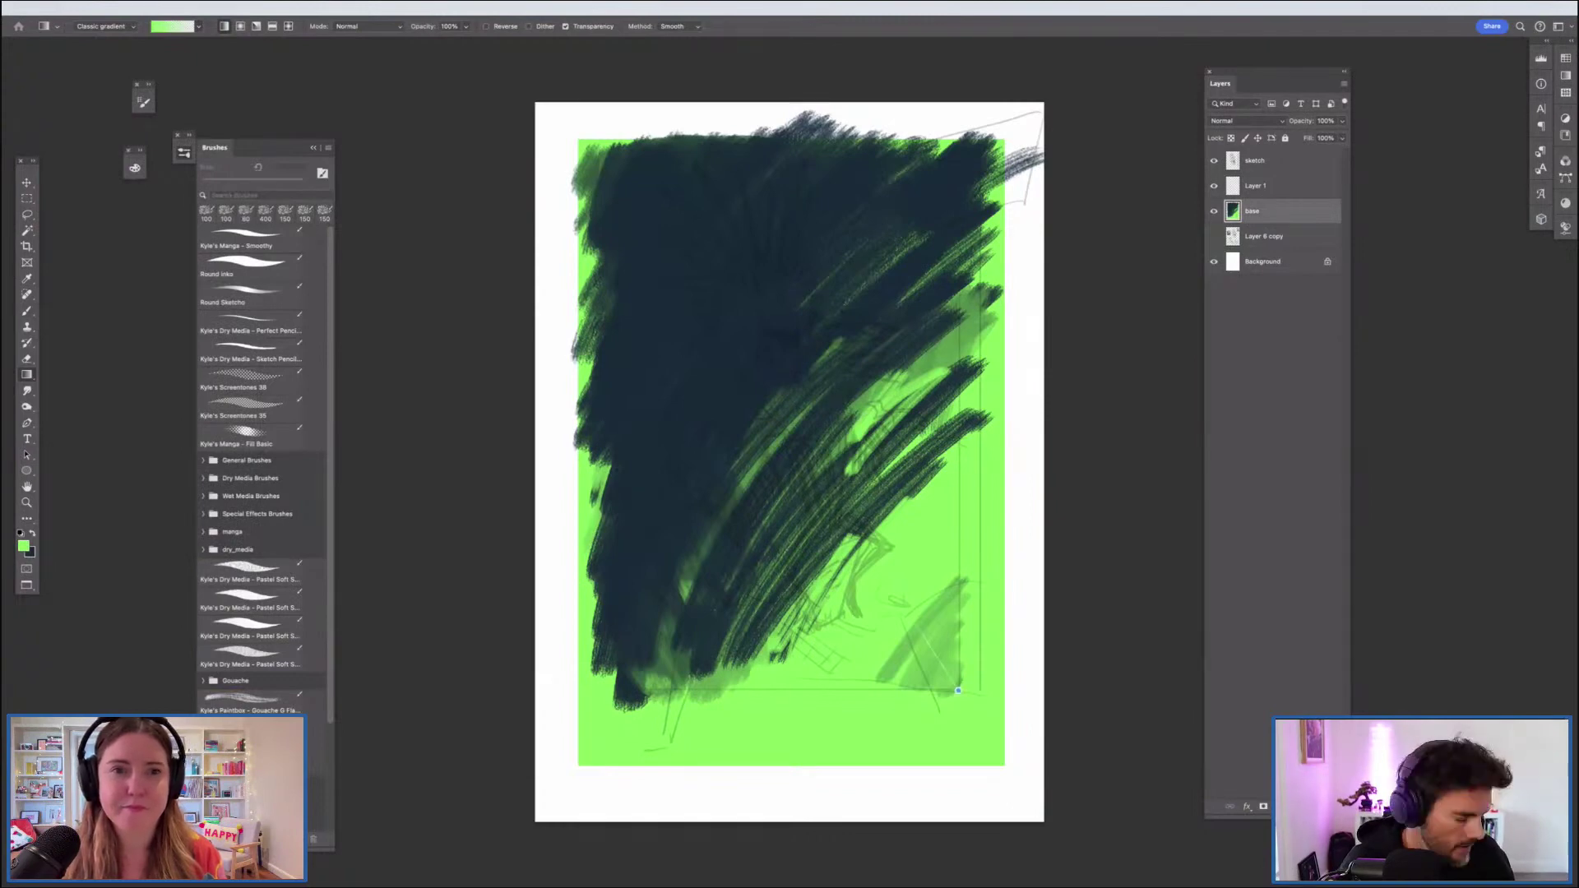
Step: Try a short green gradient from the base's lower-right corner, undo it, and try a freehand lasso selection around the painting
drag(958, 690, 919, 627)
key(ctrl+z)
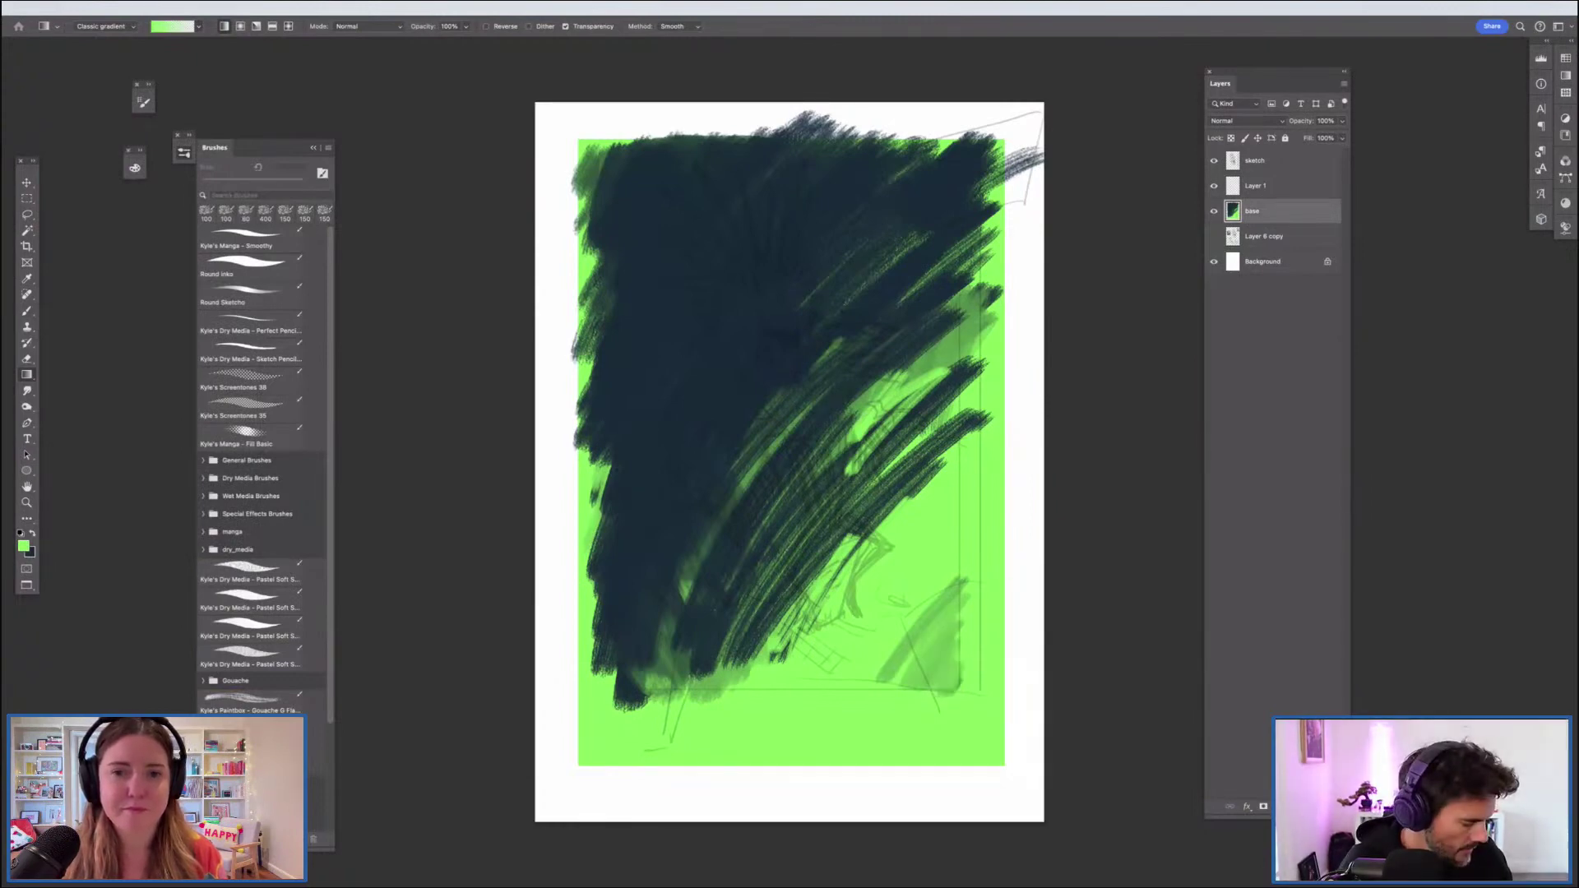
key(l)
mouse_move(618, 156)
mouse_down()
mouse_move(637, 666)
mouse_move(959, 688)
mouse_up()
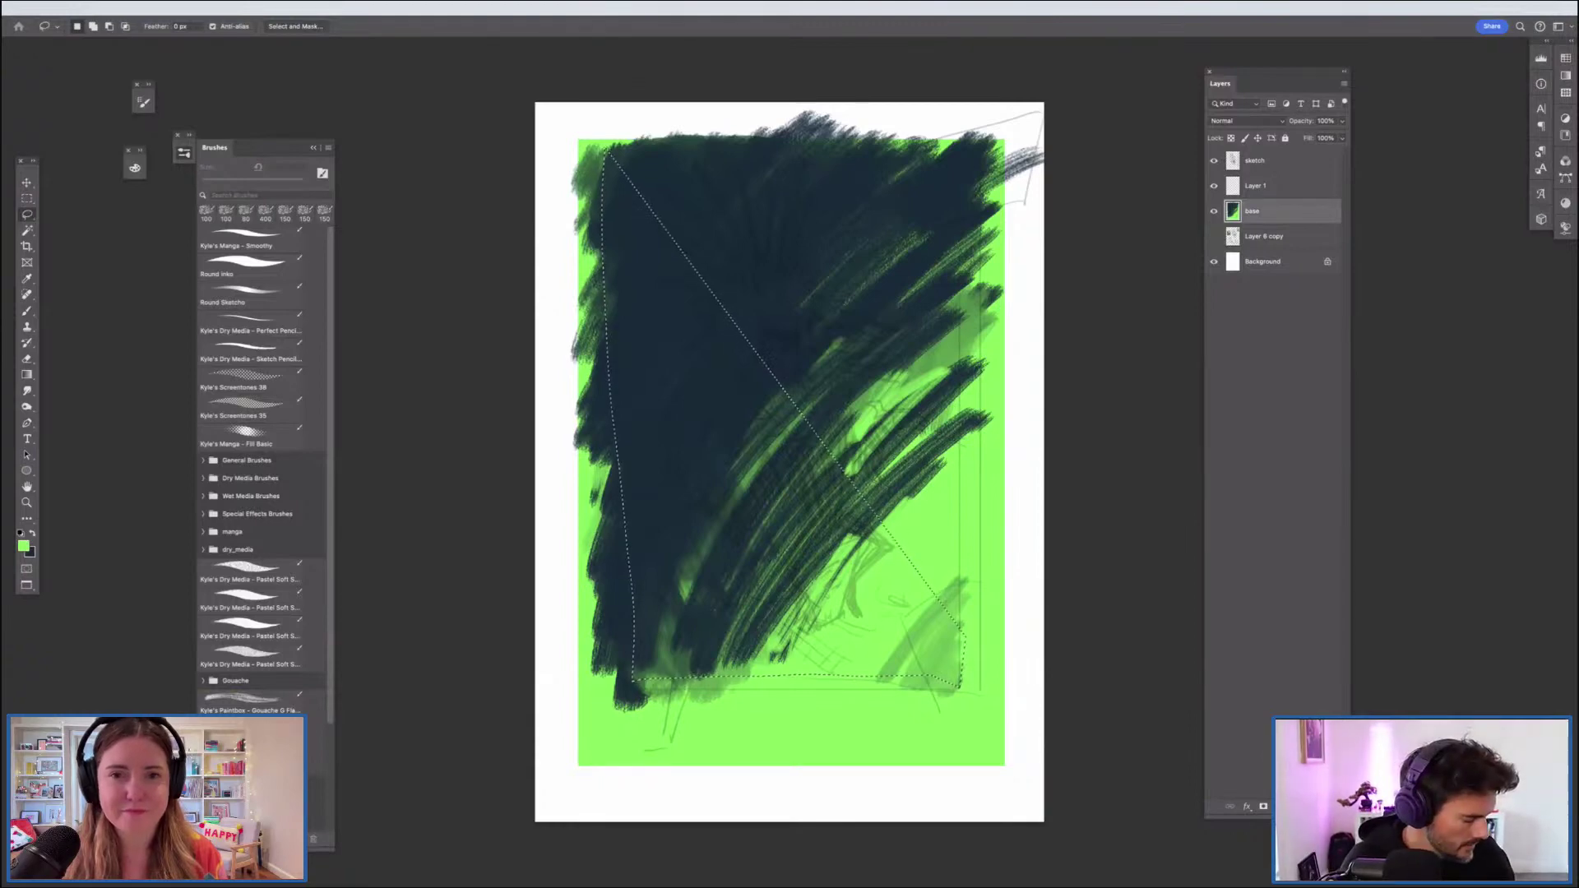
Step: Select a rectangle over most of the base, apply two green gradients from its lower-right corner toward the centre, and swap to navy
key(m)
drag(584, 140, 960, 681)
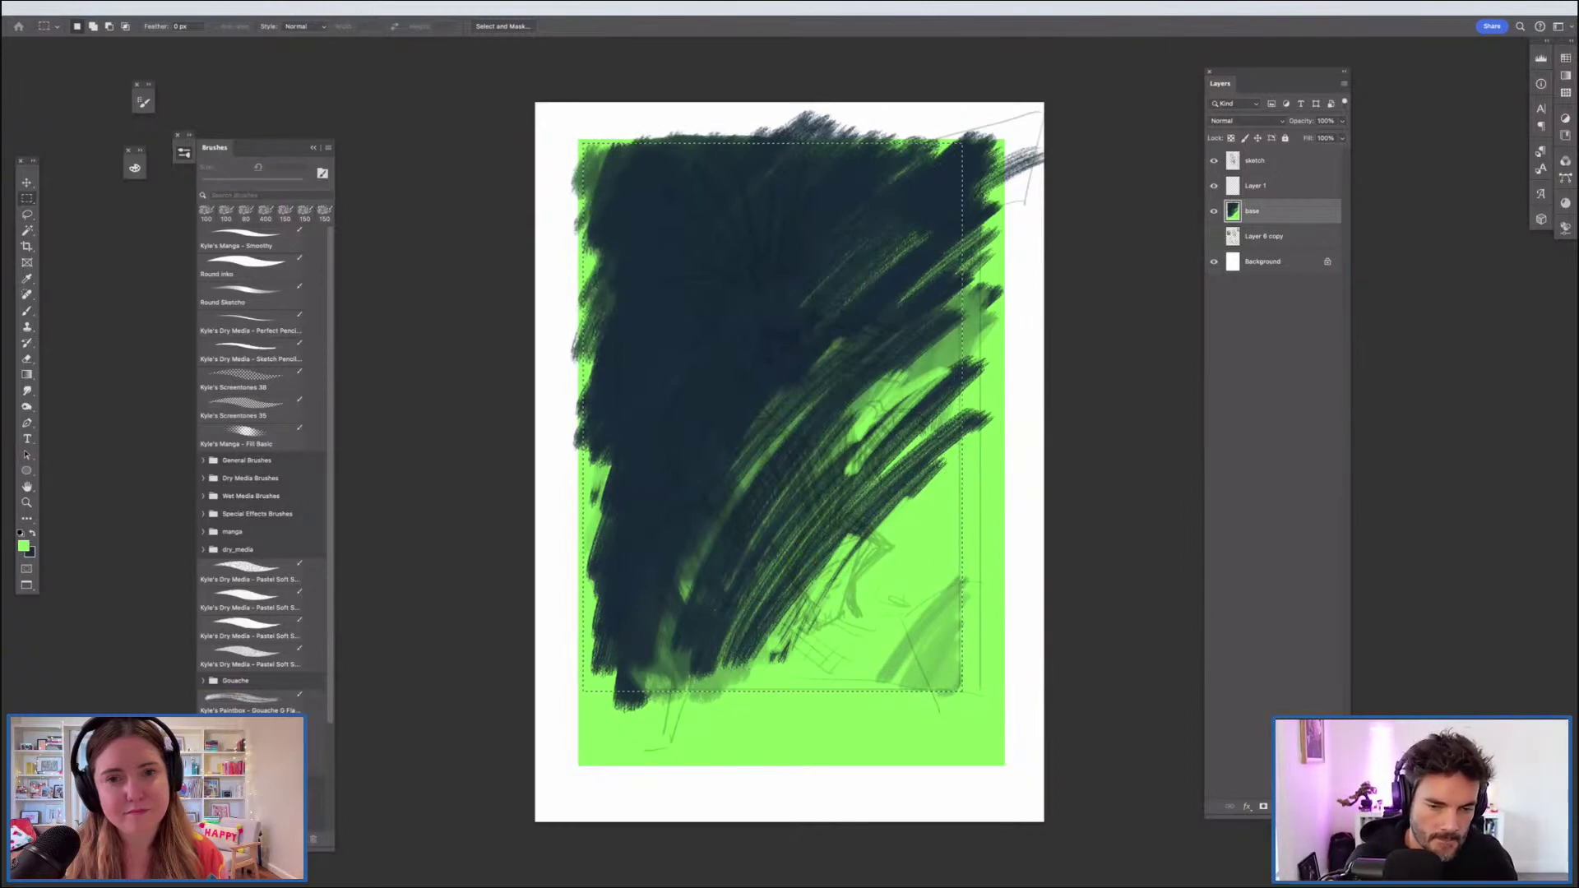
key(g)
drag(955, 688, 753, 382)
drag(942, 688, 790, 383)
key(x)
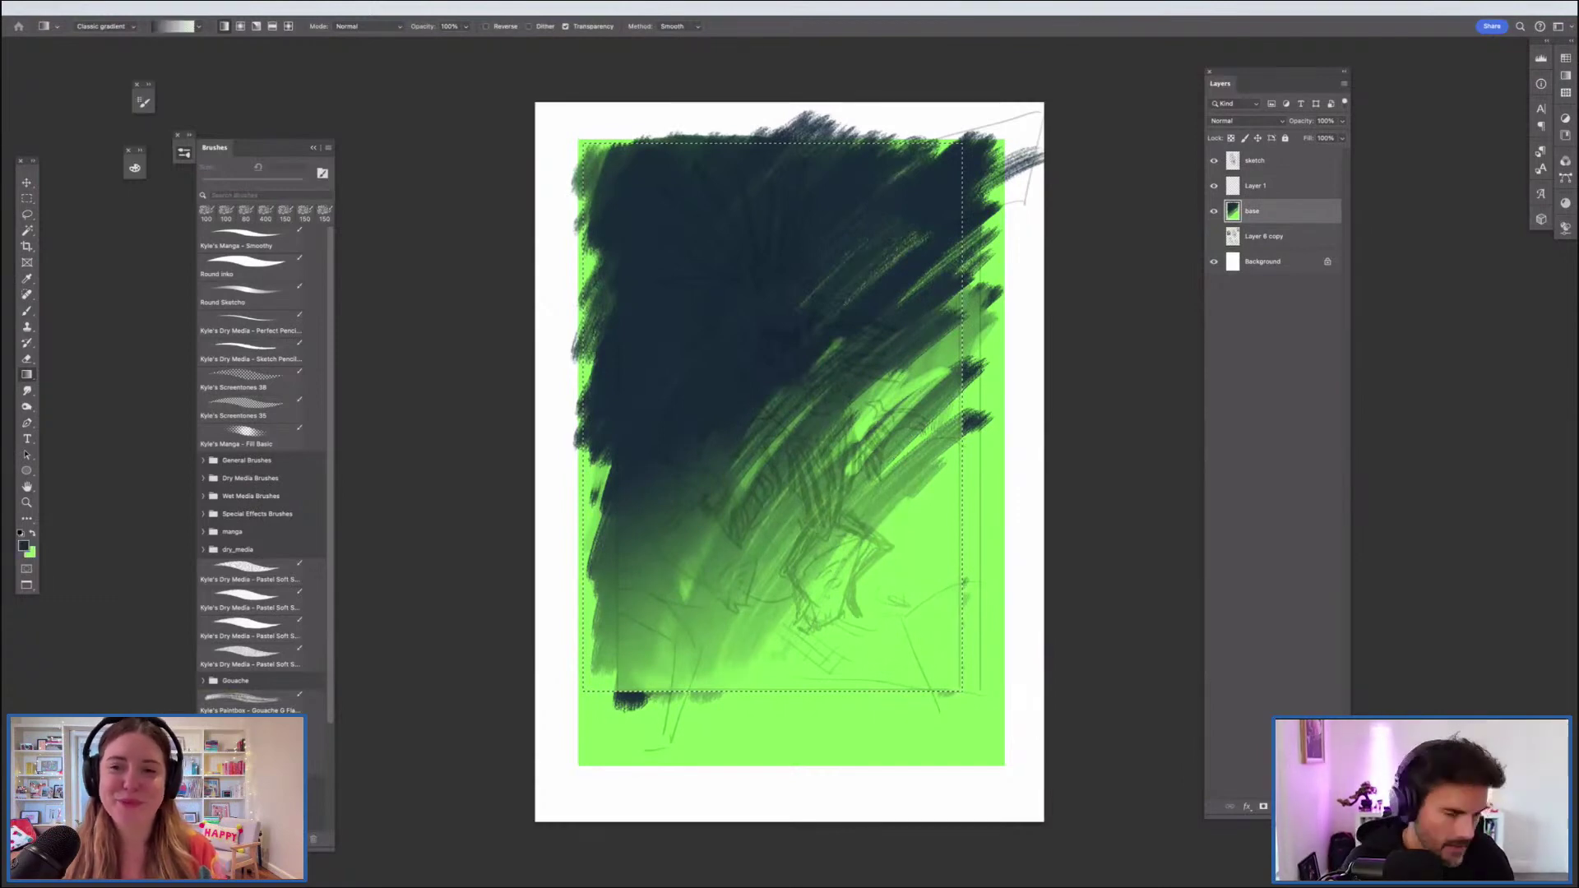
Step: Apply four navy foreground-to-transparent gradients from the upper part of the selected base area down toward its centre, and deselect
drag(592, 146, 719, 341)
drag(651, 169, 768, 398)
drag(861, 227, 855, 530)
drag(920, 208, 886, 408)
key(ctrl+d)
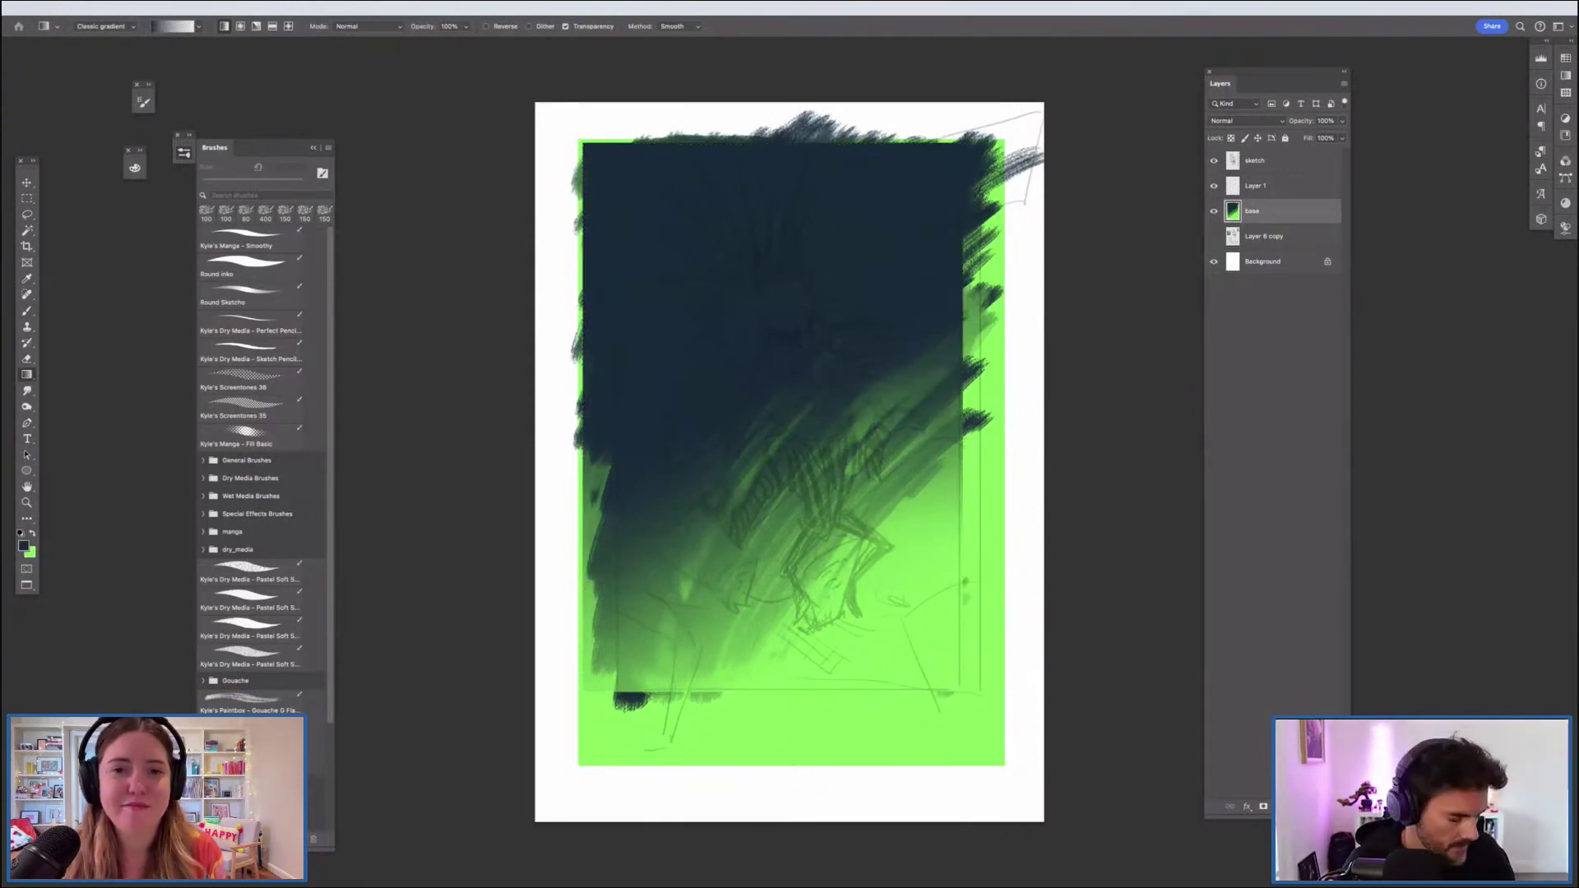
Step: Switch to the gouache brush, paint bright green strokes over the transition near the base's lower right, and swap back to navy
key(b)
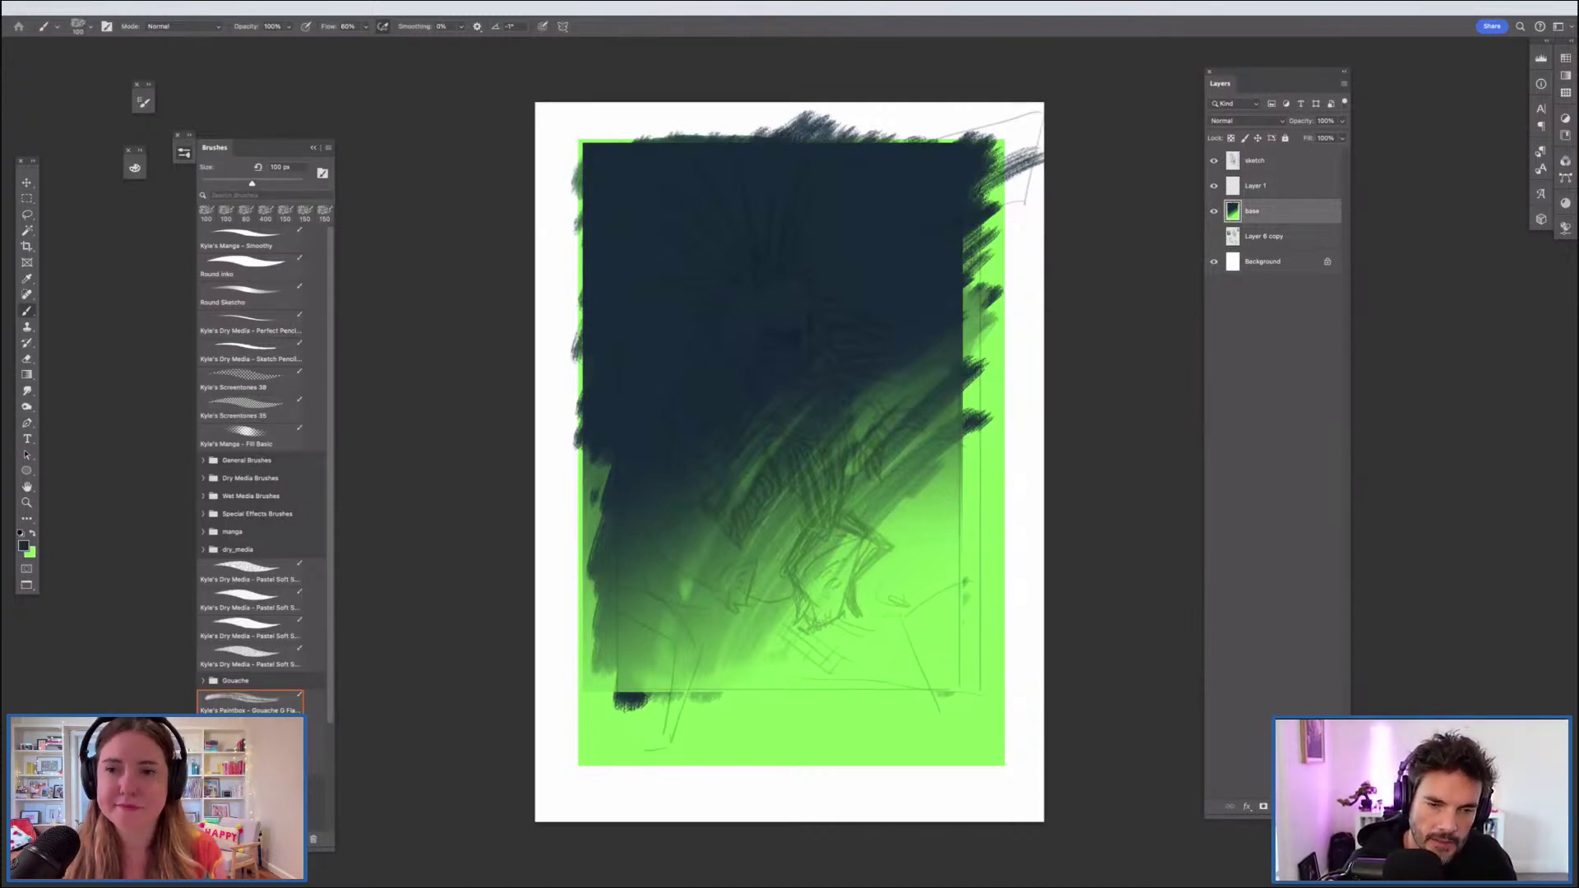
key(x)
mouse_move(938, 488)
mouse_down()
mouse_move(935, 512)
mouse_move(946, 470)
mouse_move(947, 536)
mouse_move(957, 459)
mouse_move(919, 537)
mouse_move(901, 485)
mouse_move(885, 533)
mouse_up()
mouse_move(958, 449)
mouse_down()
mouse_move(863, 475)
mouse_move(884, 537)
mouse_move(959, 468)
mouse_move(945, 544)
mouse_move(960, 514)
mouse_move(922, 539)
mouse_move(944, 529)
mouse_move(952, 472)
mouse_move(893, 526)
mouse_move(955, 437)
mouse_move(857, 529)
mouse_up()
key(x)
key(x)
key(x)
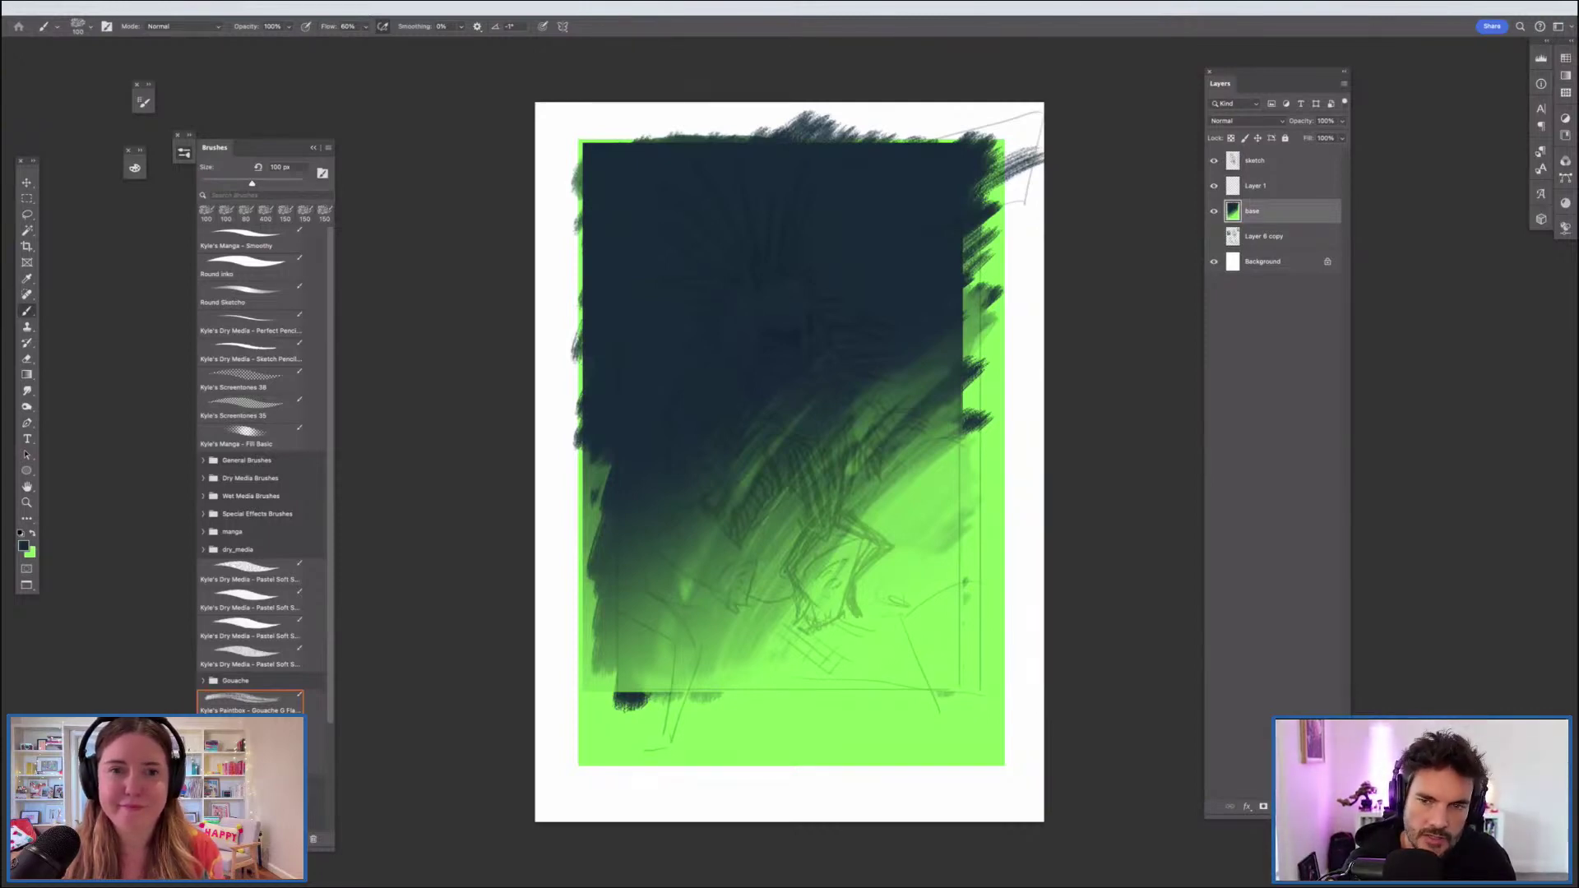
Step: Hide the base layer and paint adjoining navy and bright green swatches on a new layer below the character
click(1214, 212)
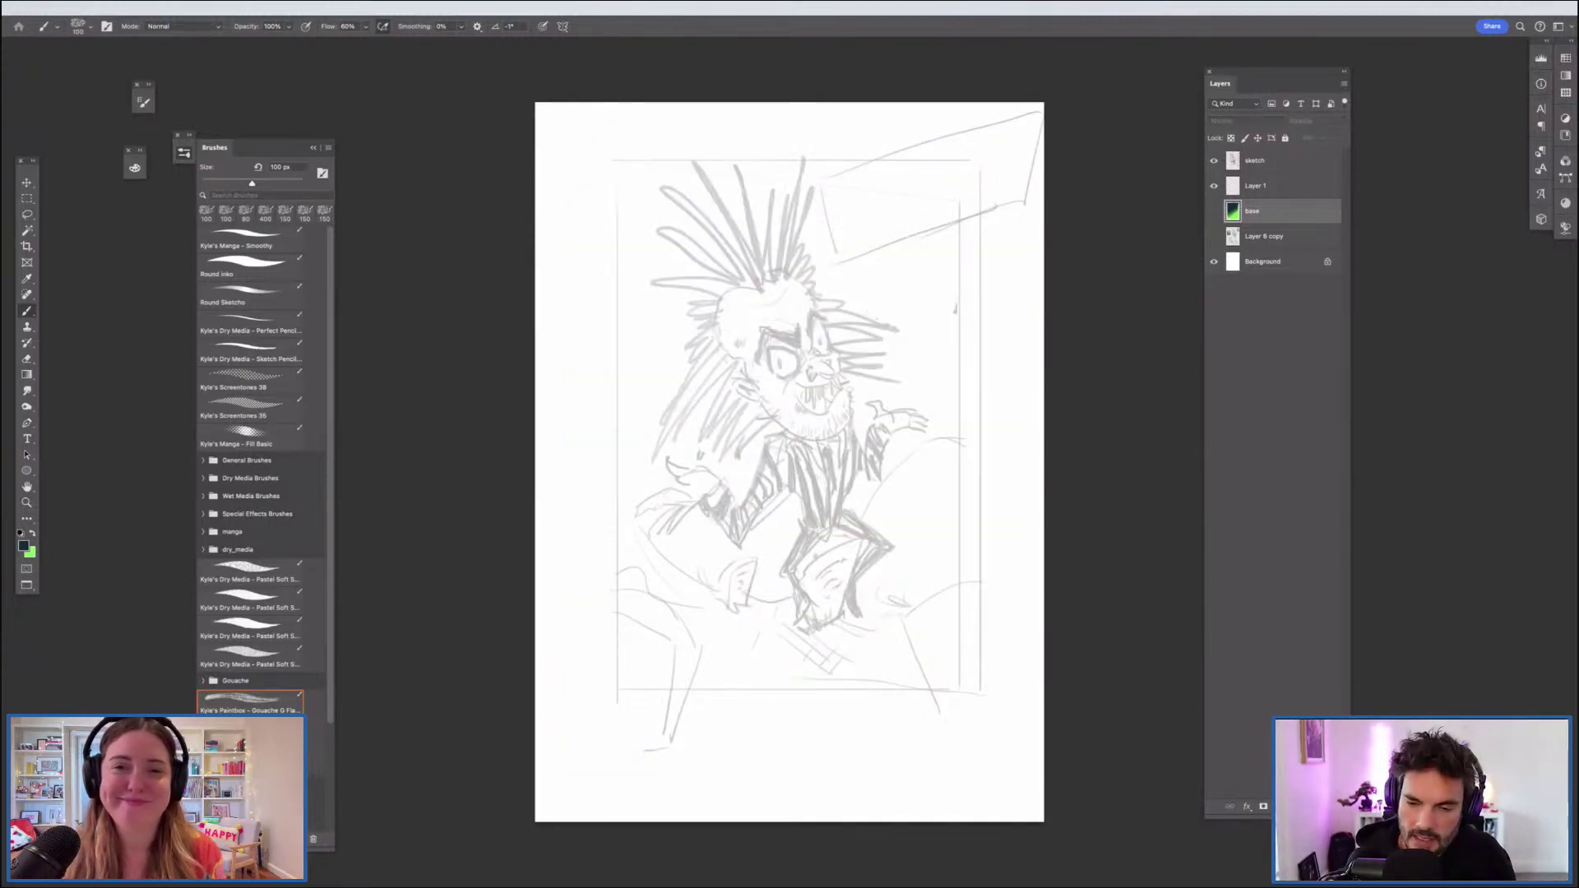
key(alt+shift+super+n)
drag(725, 667, 727, 711)
mouse_move(729, 643)
mouse_down()
mouse_move(734, 727)
mouse_move(747, 640)
mouse_move(758, 719)
mouse_up()
key(x)
mouse_move(757, 672)
mouse_down()
mouse_move(804, 716)
mouse_move(783, 632)
mouse_move(774, 681)
mouse_up()
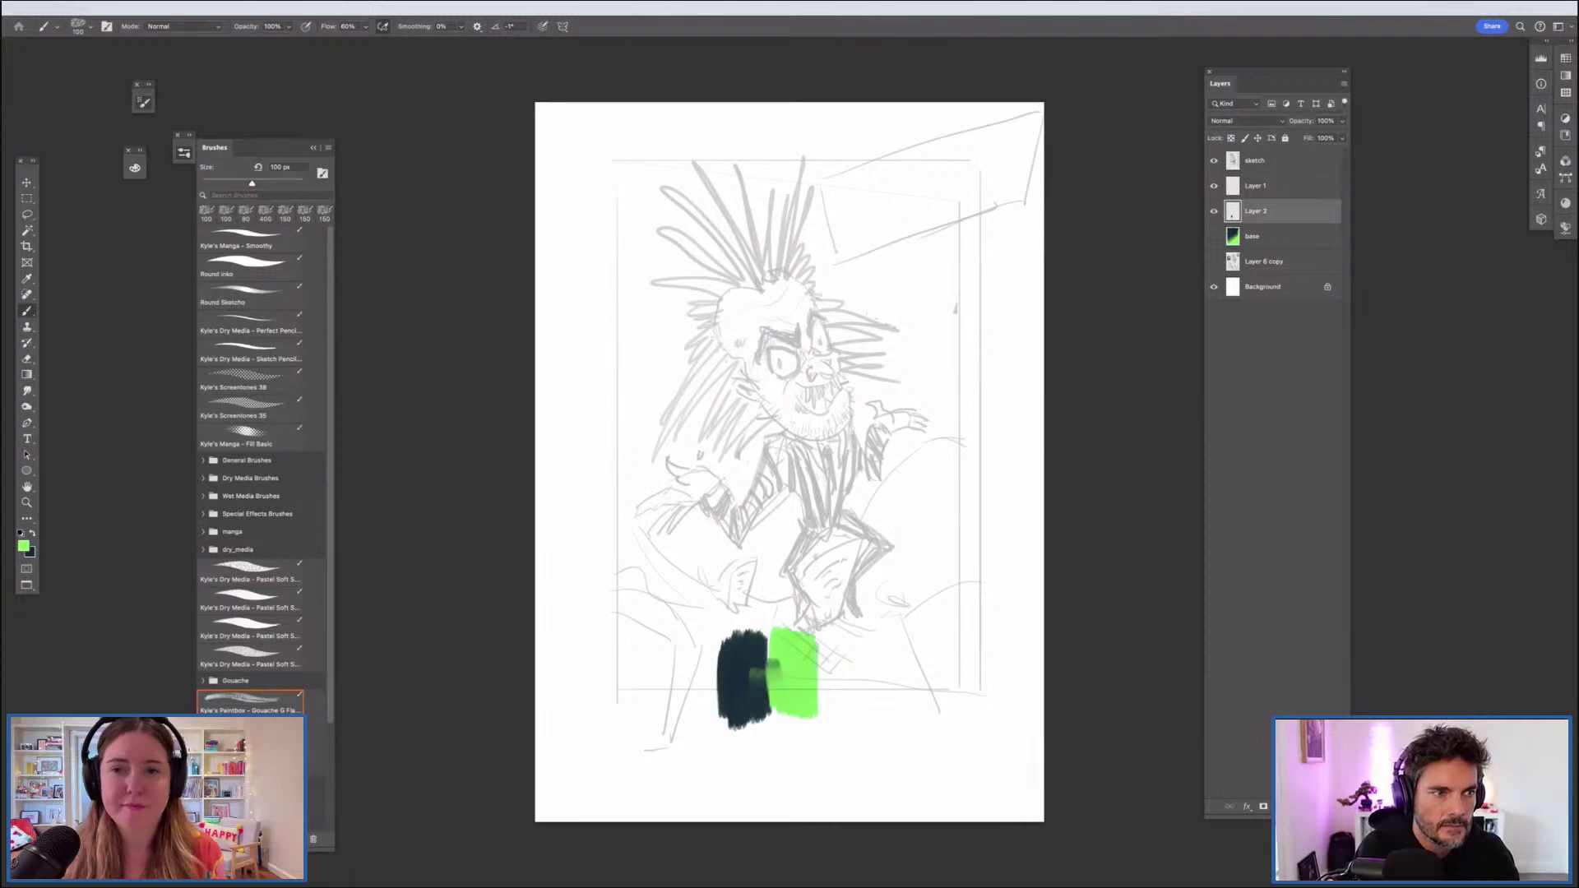
Step: Show the brush settings and paint sampled mid-green strokes over the boundary between the navy and green swatches
click(143, 102)
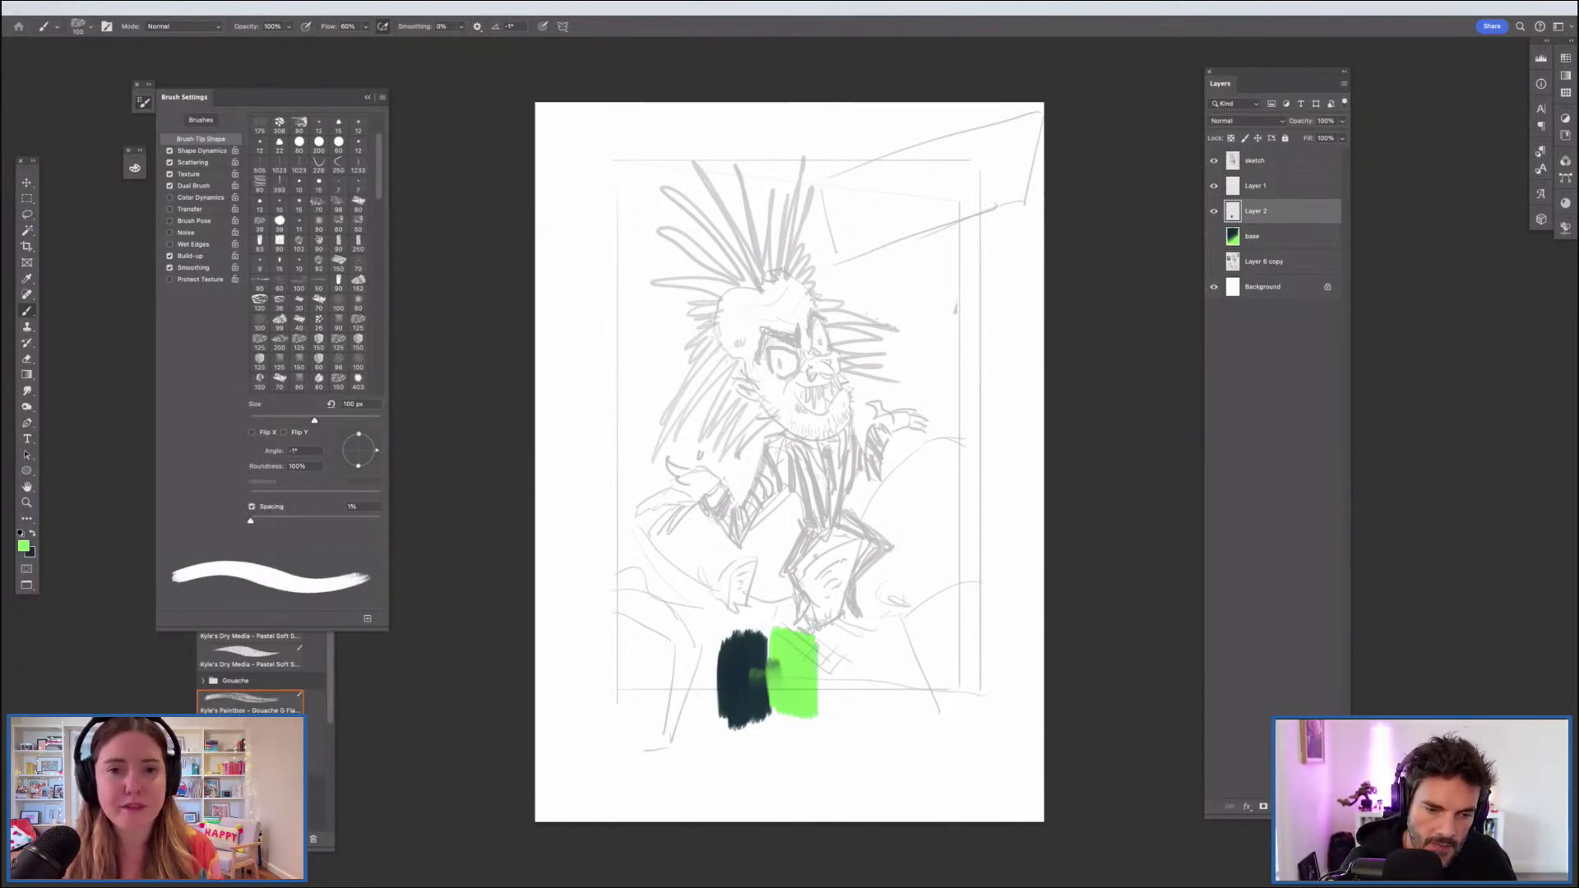
drag(770, 640, 766, 714)
drag(757, 640, 755, 722)
alt+click(751, 670)
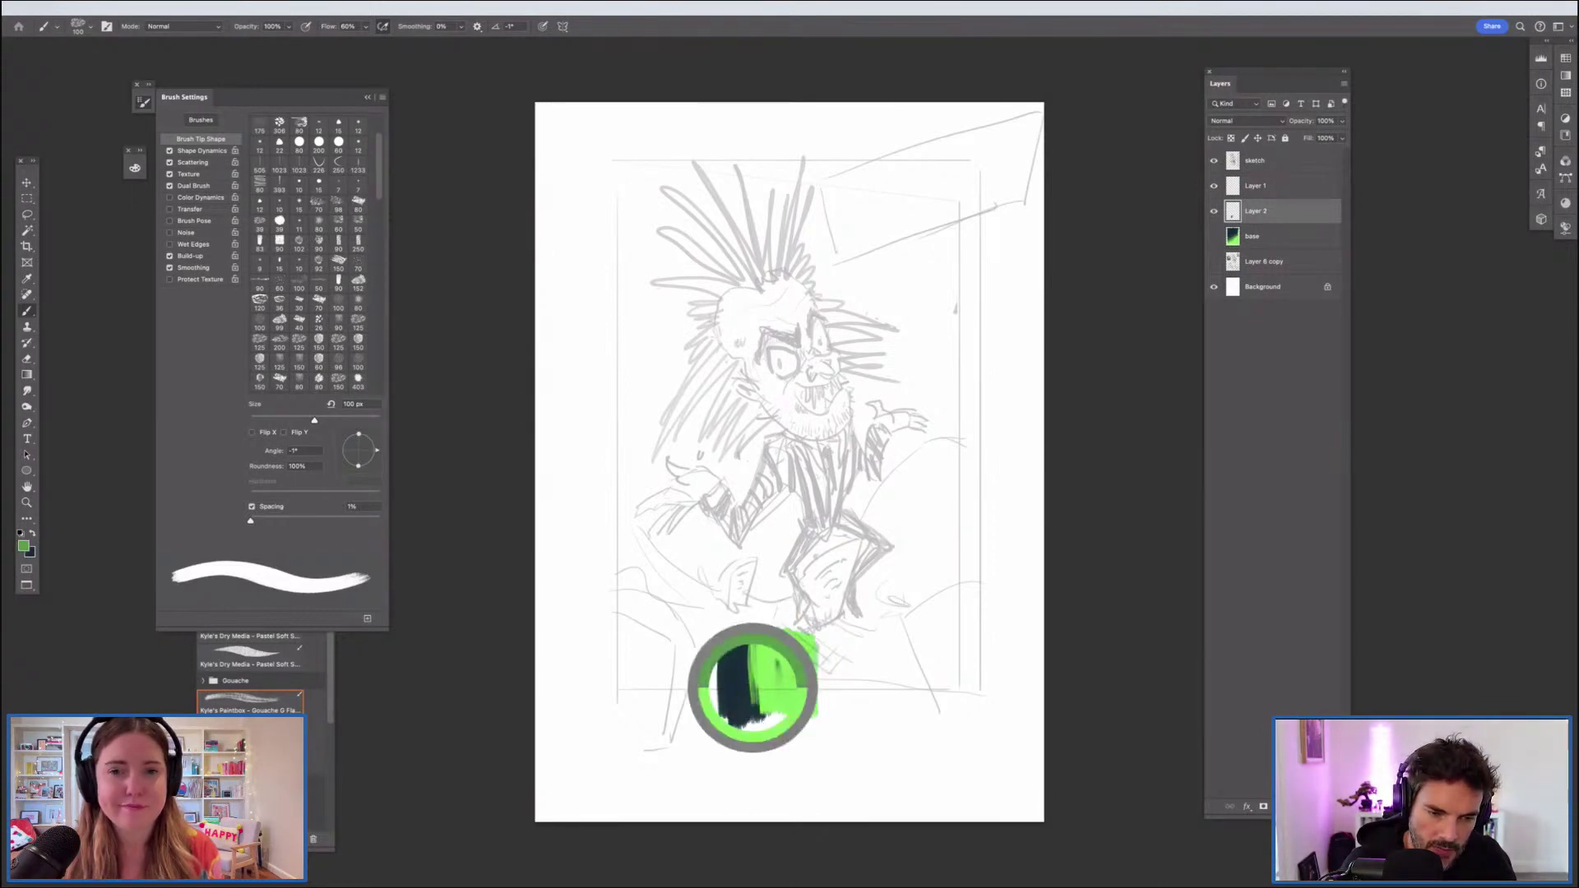
drag(752, 635, 775, 706)
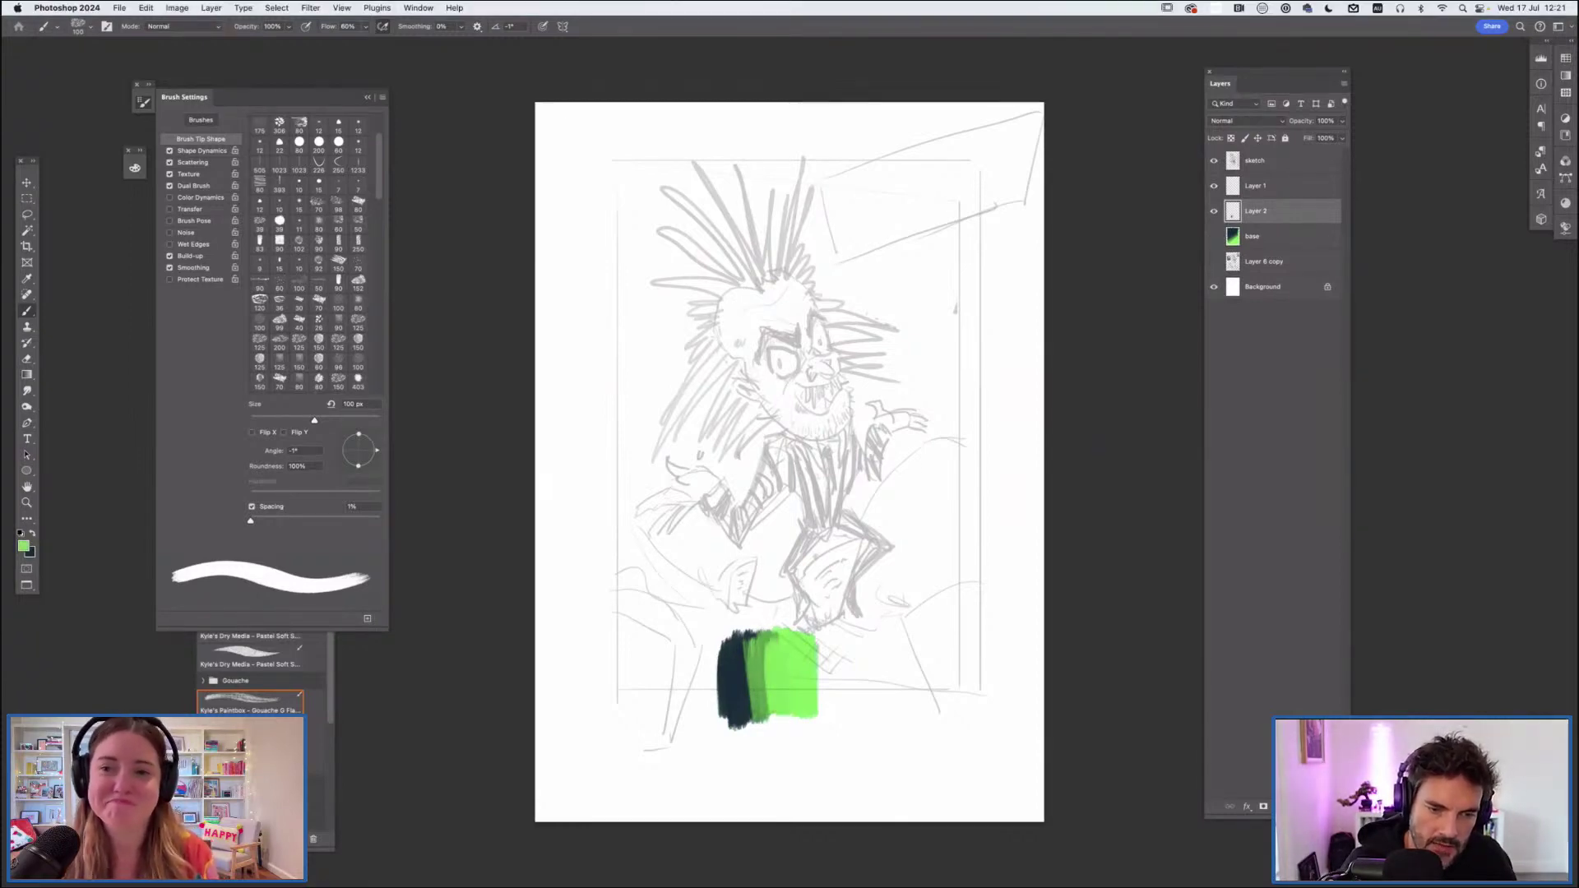
alt+click(734, 675)
drag(752, 637, 752, 663)
alt+click(761, 663)
drag(752, 638, 743, 726)
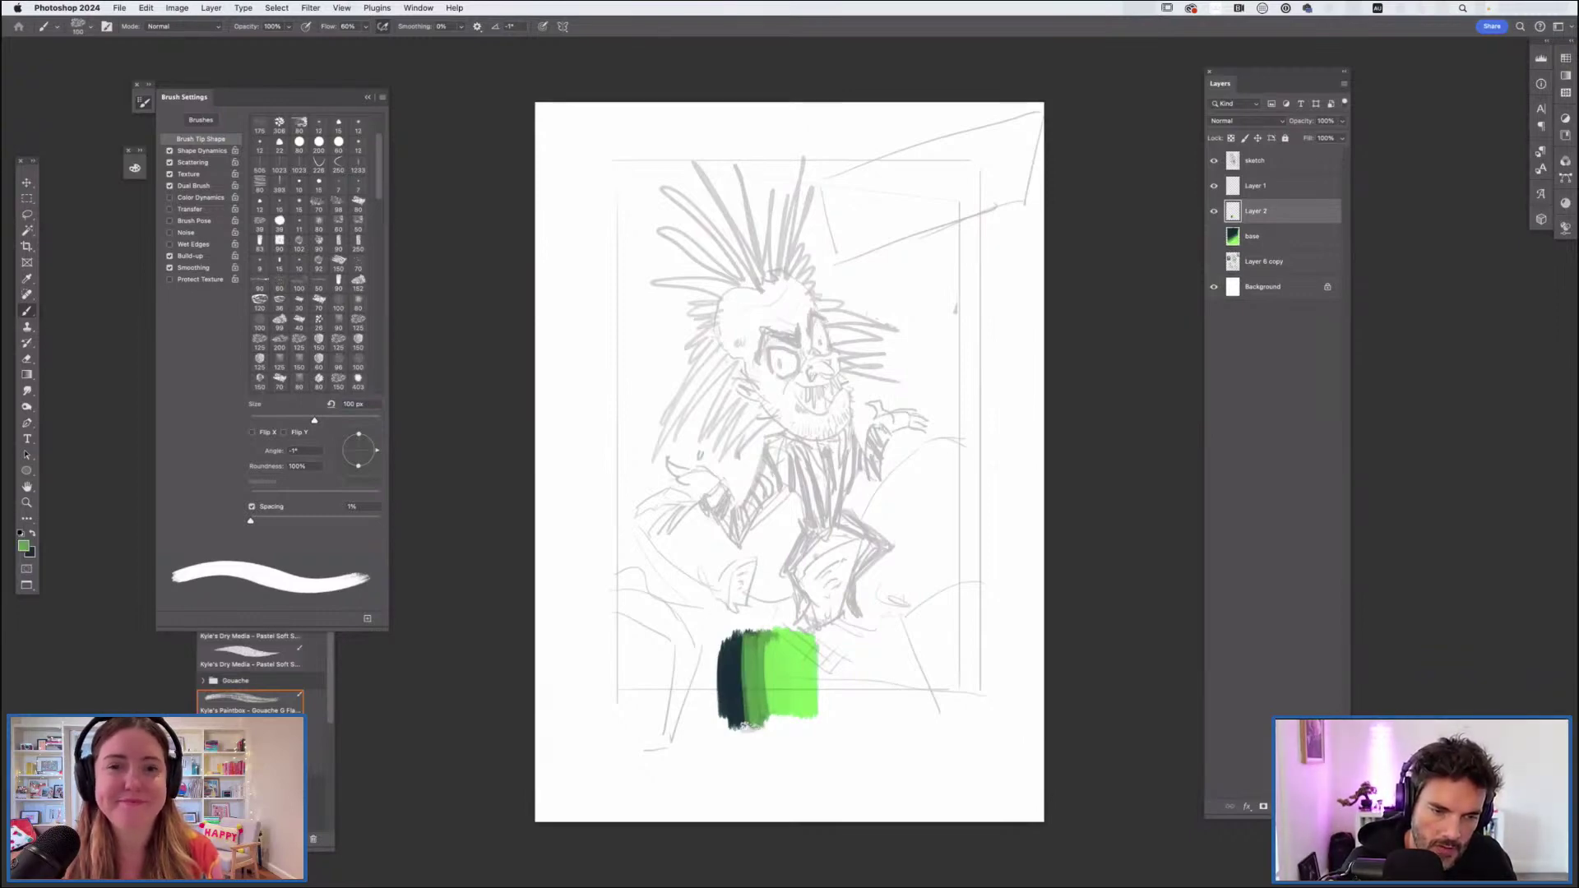
Step: Smooth the swatch blend by repeatedly sampling in-between greens and brushing them across the navy, middle and bright green bands
alt+click(745, 662)
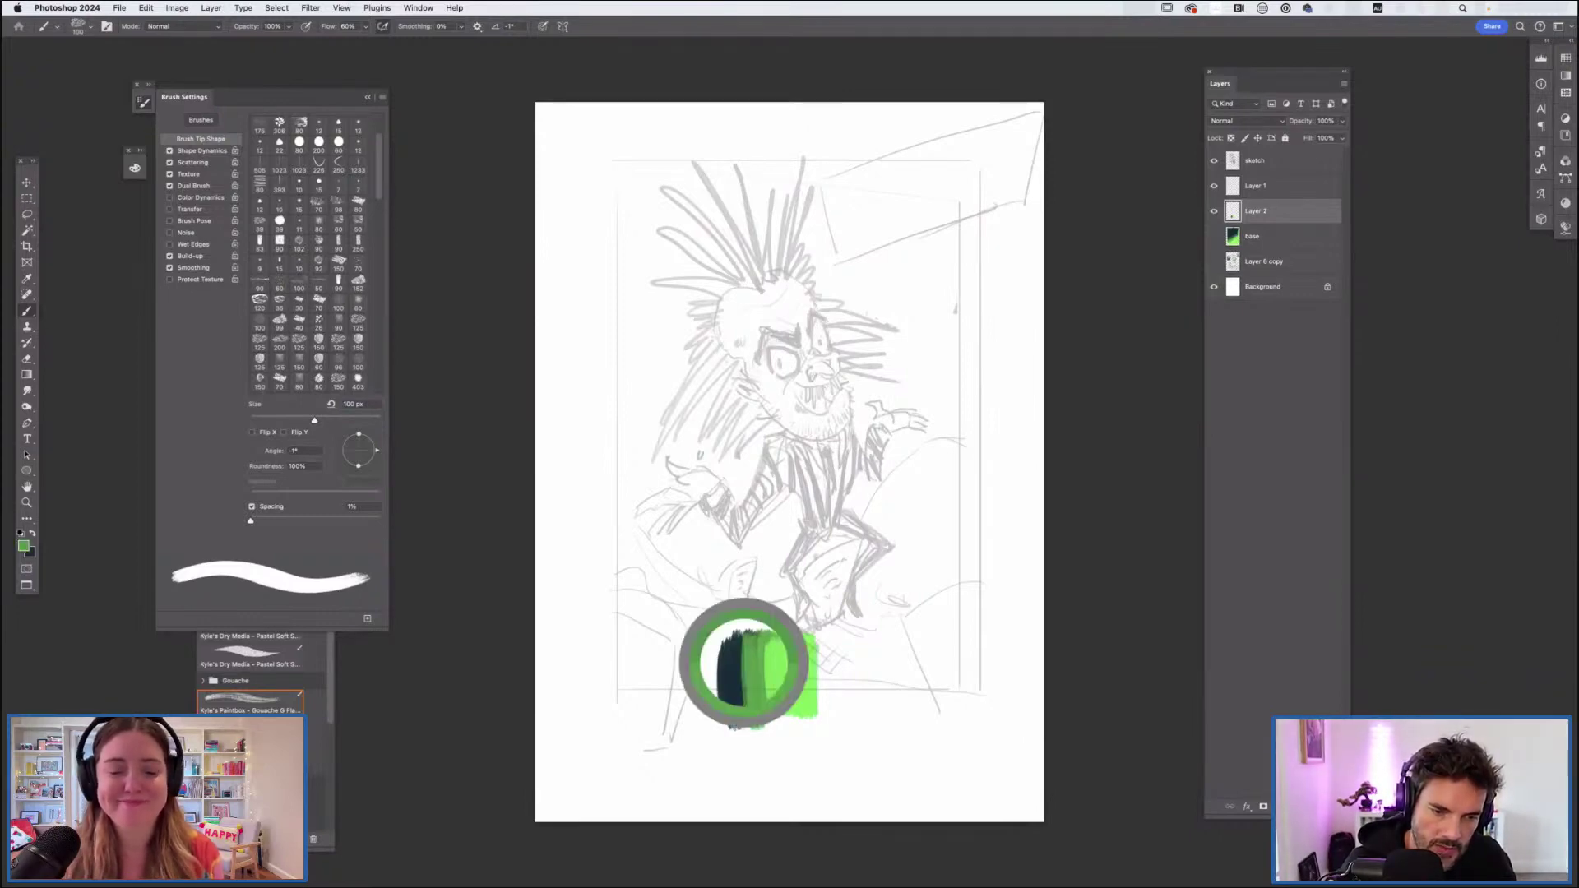
drag(737, 638, 746, 727)
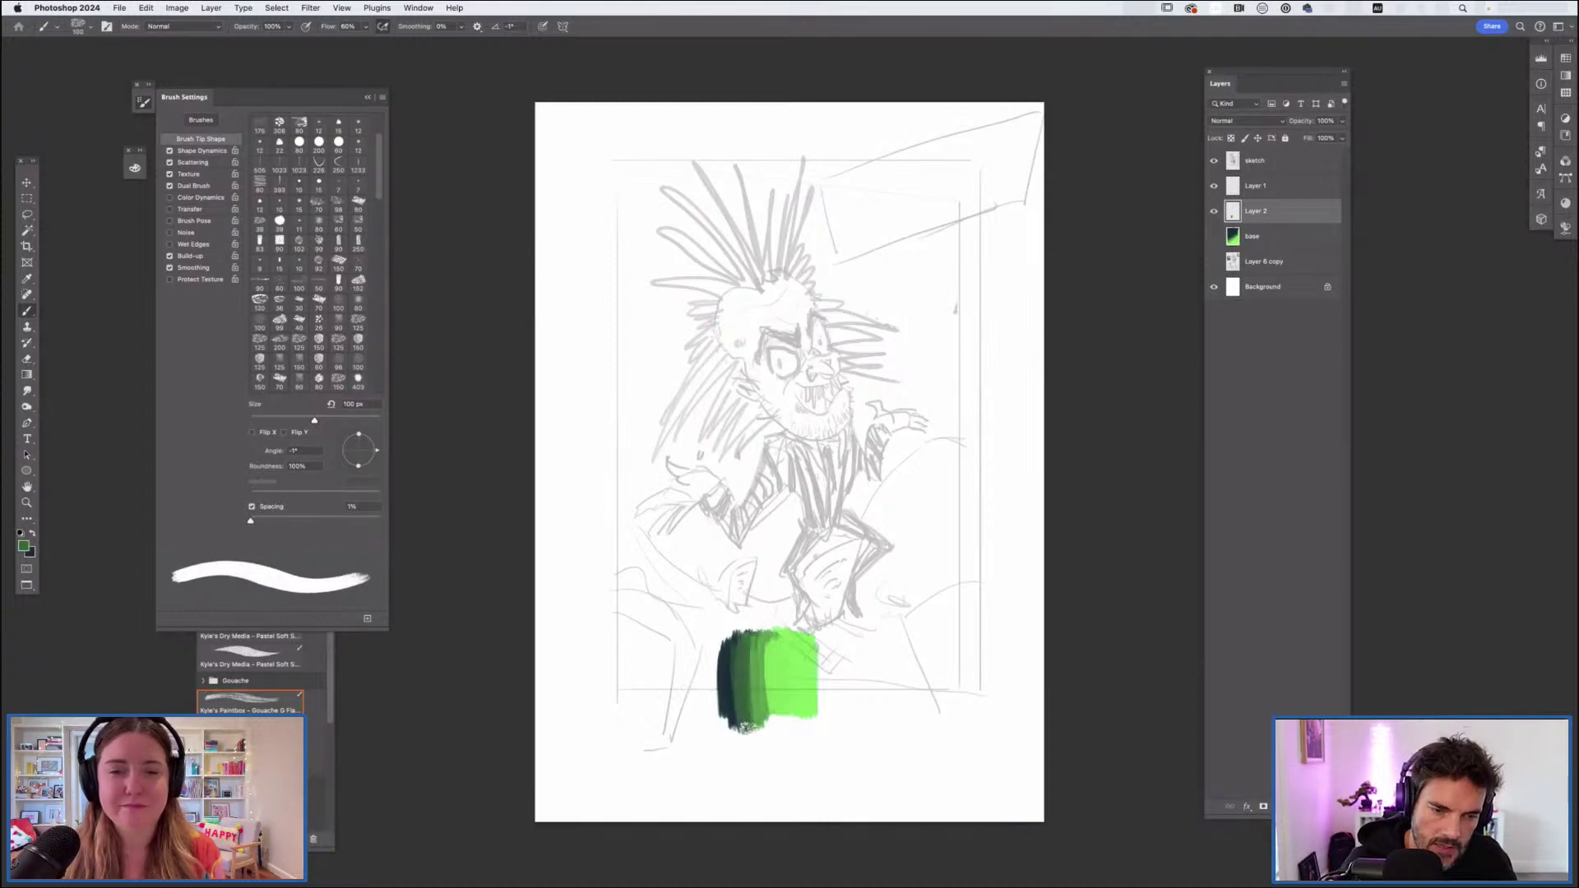
drag(745, 637, 747, 734)
drag(766, 641, 767, 720)
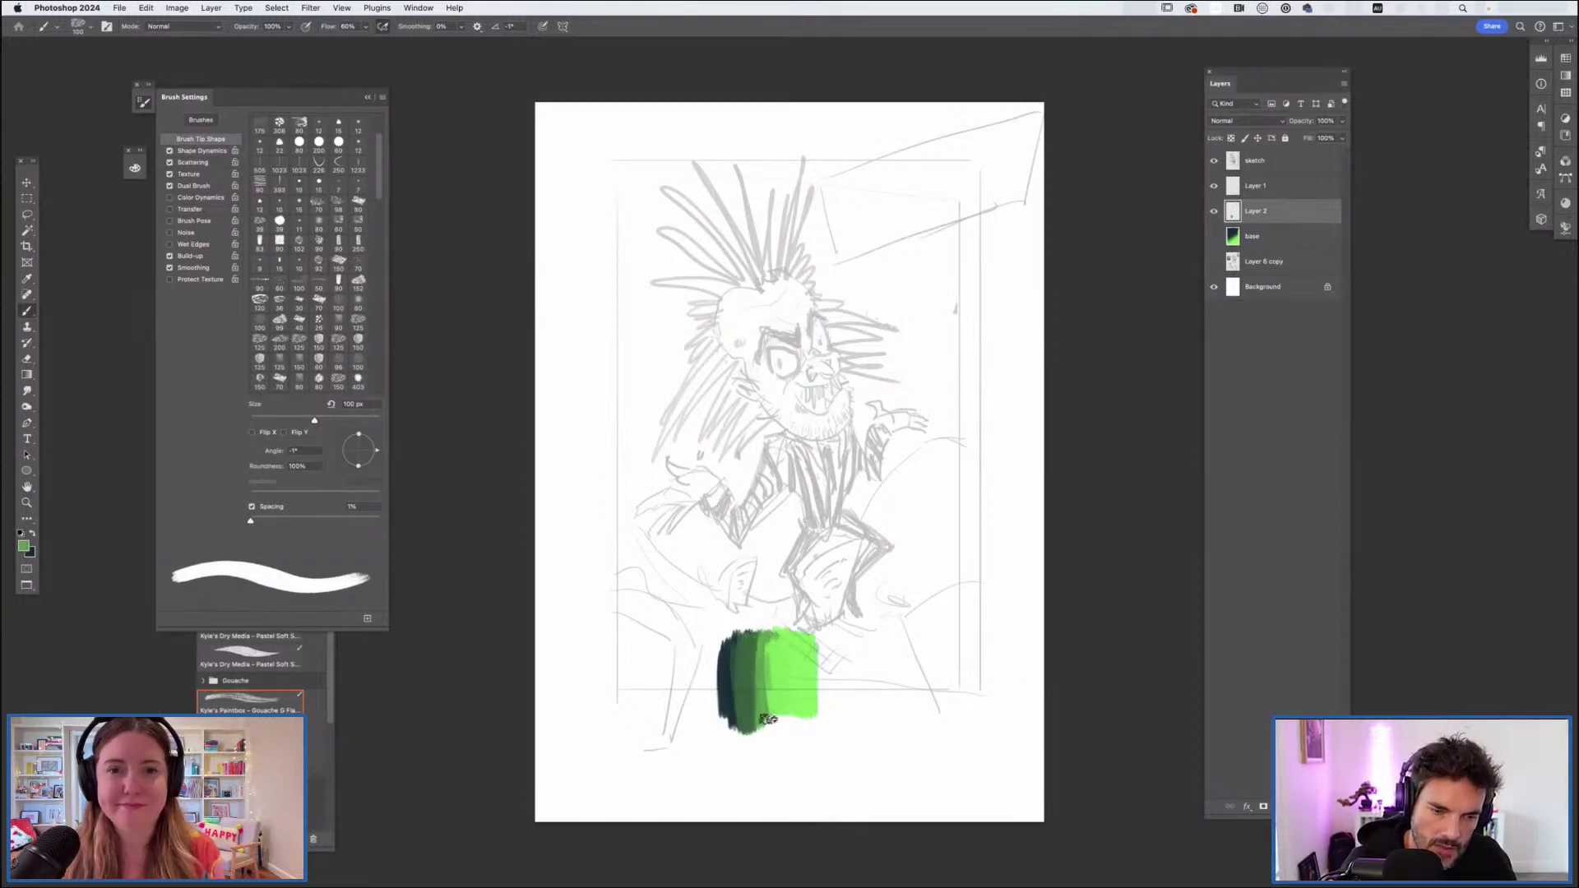
mouse_move(771, 633)
mouse_down()
mouse_move(770, 726)
mouse_move(794, 638)
mouse_move(809, 708)
mouse_up()
alt+click(793, 676)
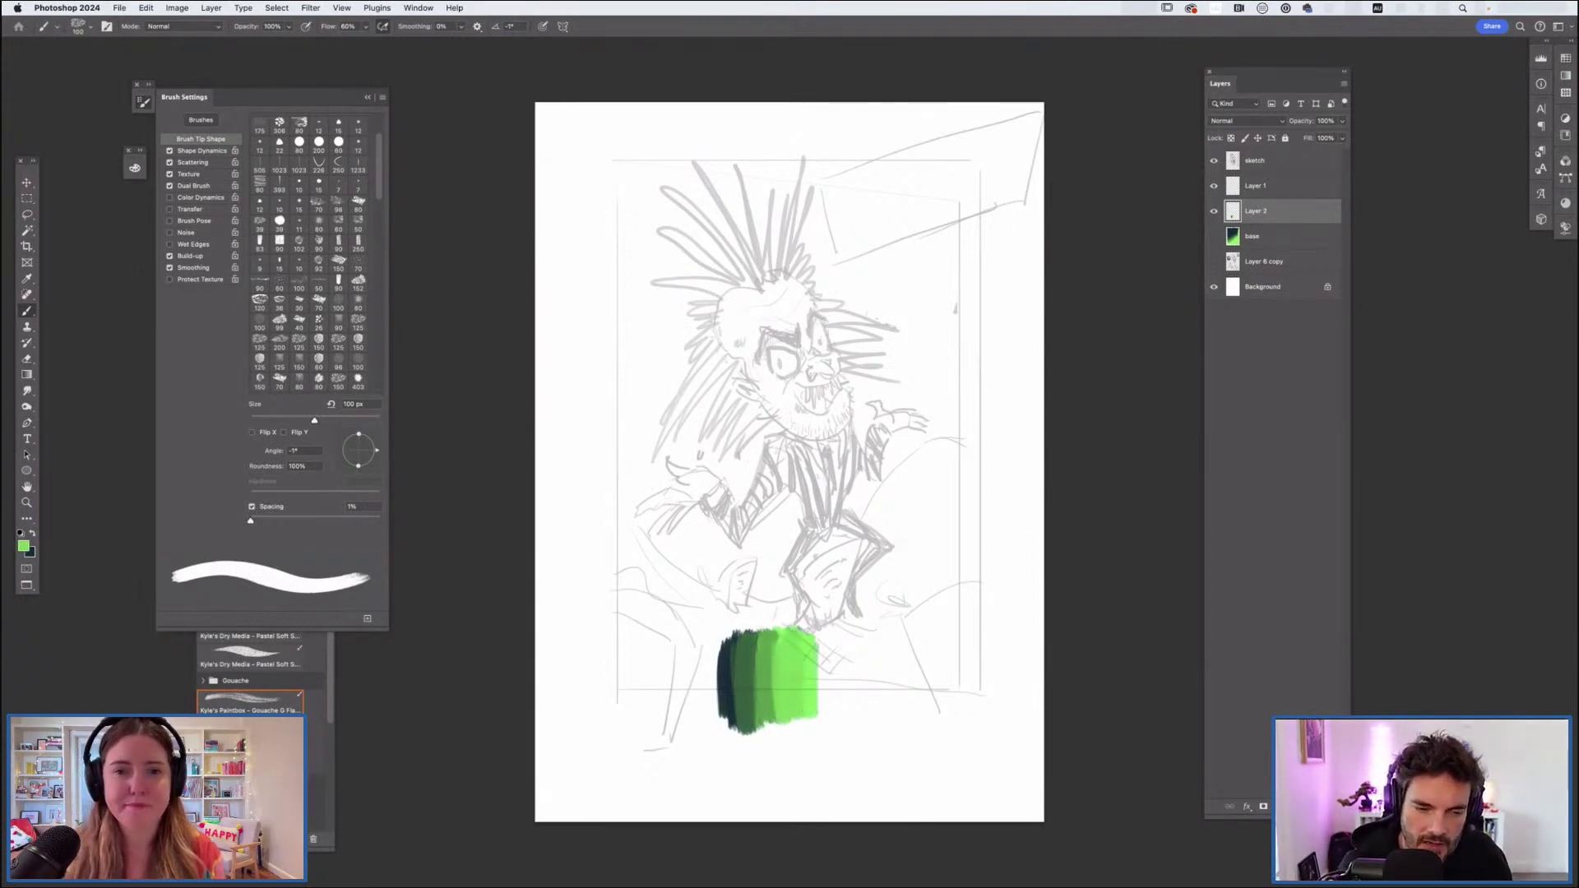
alt+click(765, 676)
mouse_move(751, 658)
mouse_down()
mouse_move(751, 718)
mouse_move(753, 636)
mouse_move(753, 720)
mouse_move(755, 659)
mouse_move(775, 719)
mouse_up()
alt+click(774, 693)
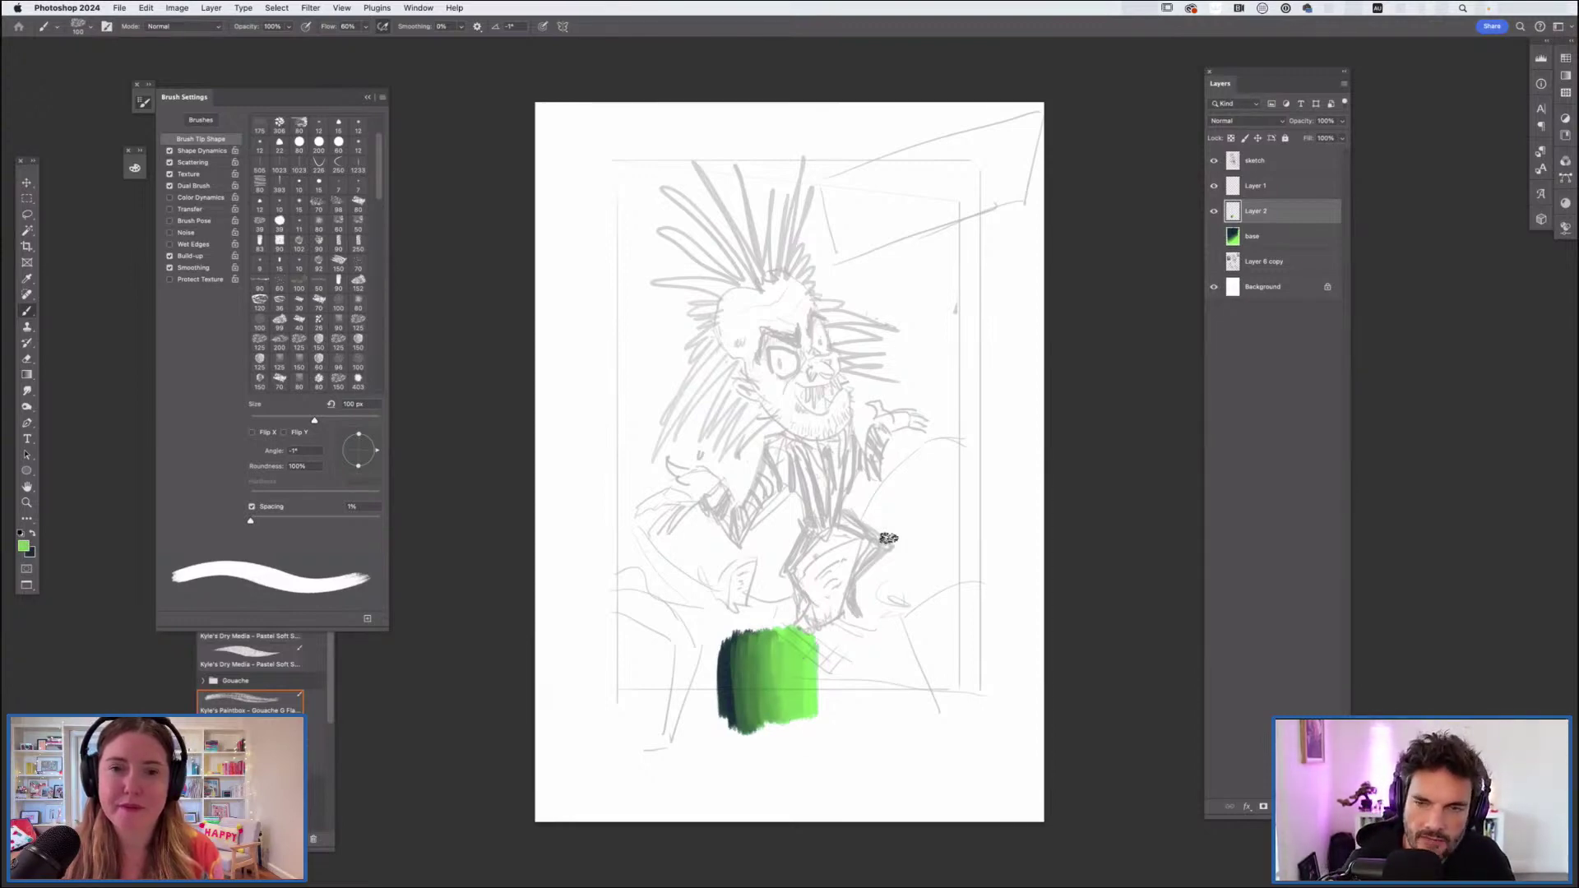
Step: Show the base layer again and soften the swatch's navy edge up close with sampled dark tones
click(1214, 236)
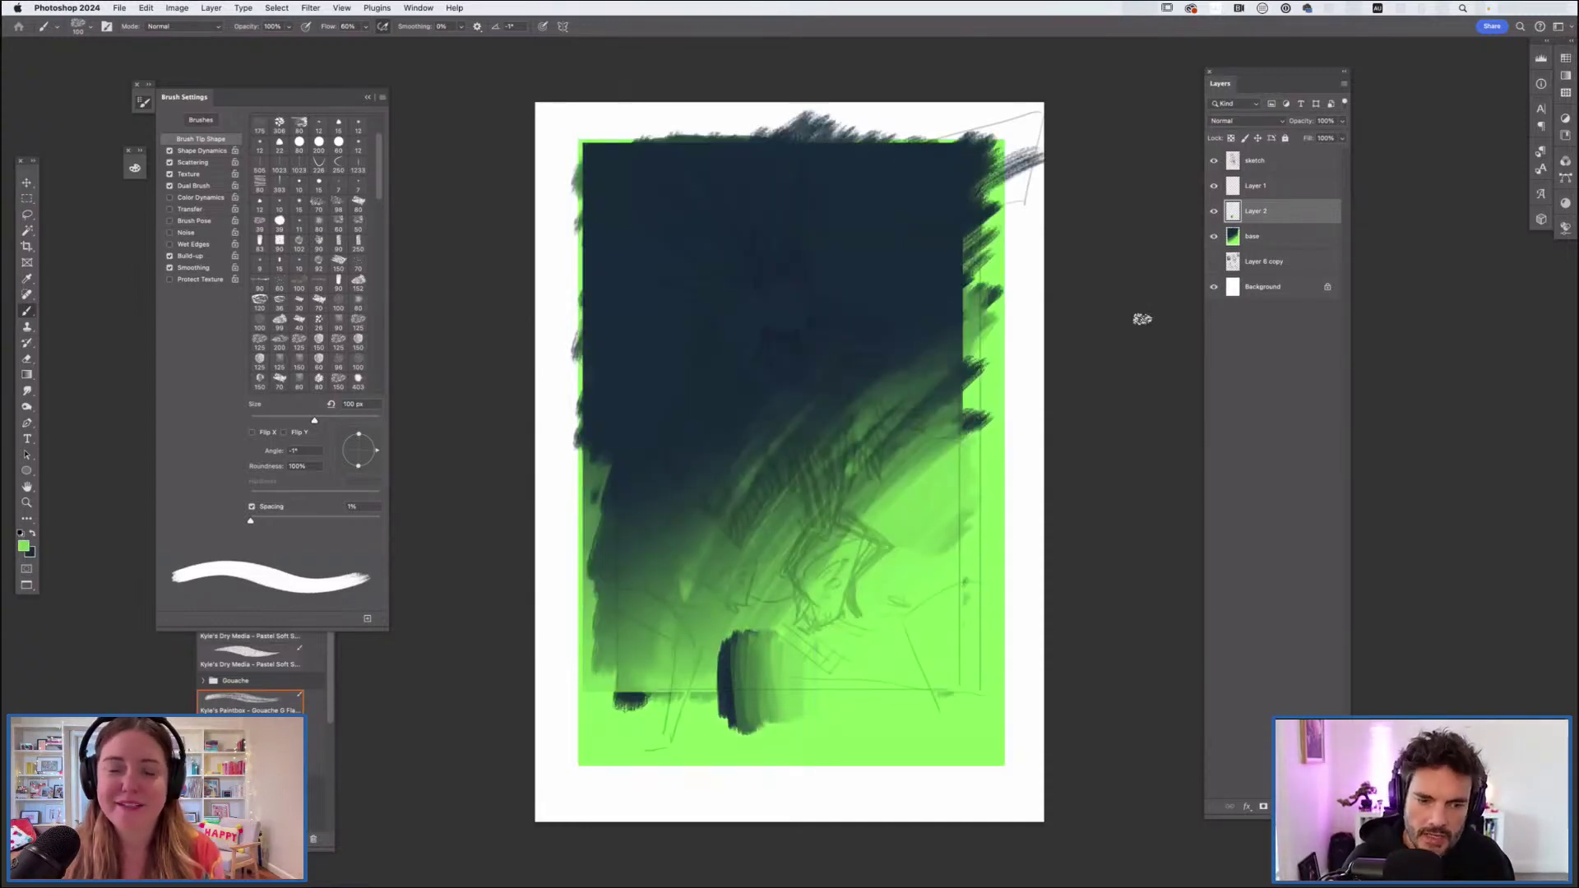
key(super+1)
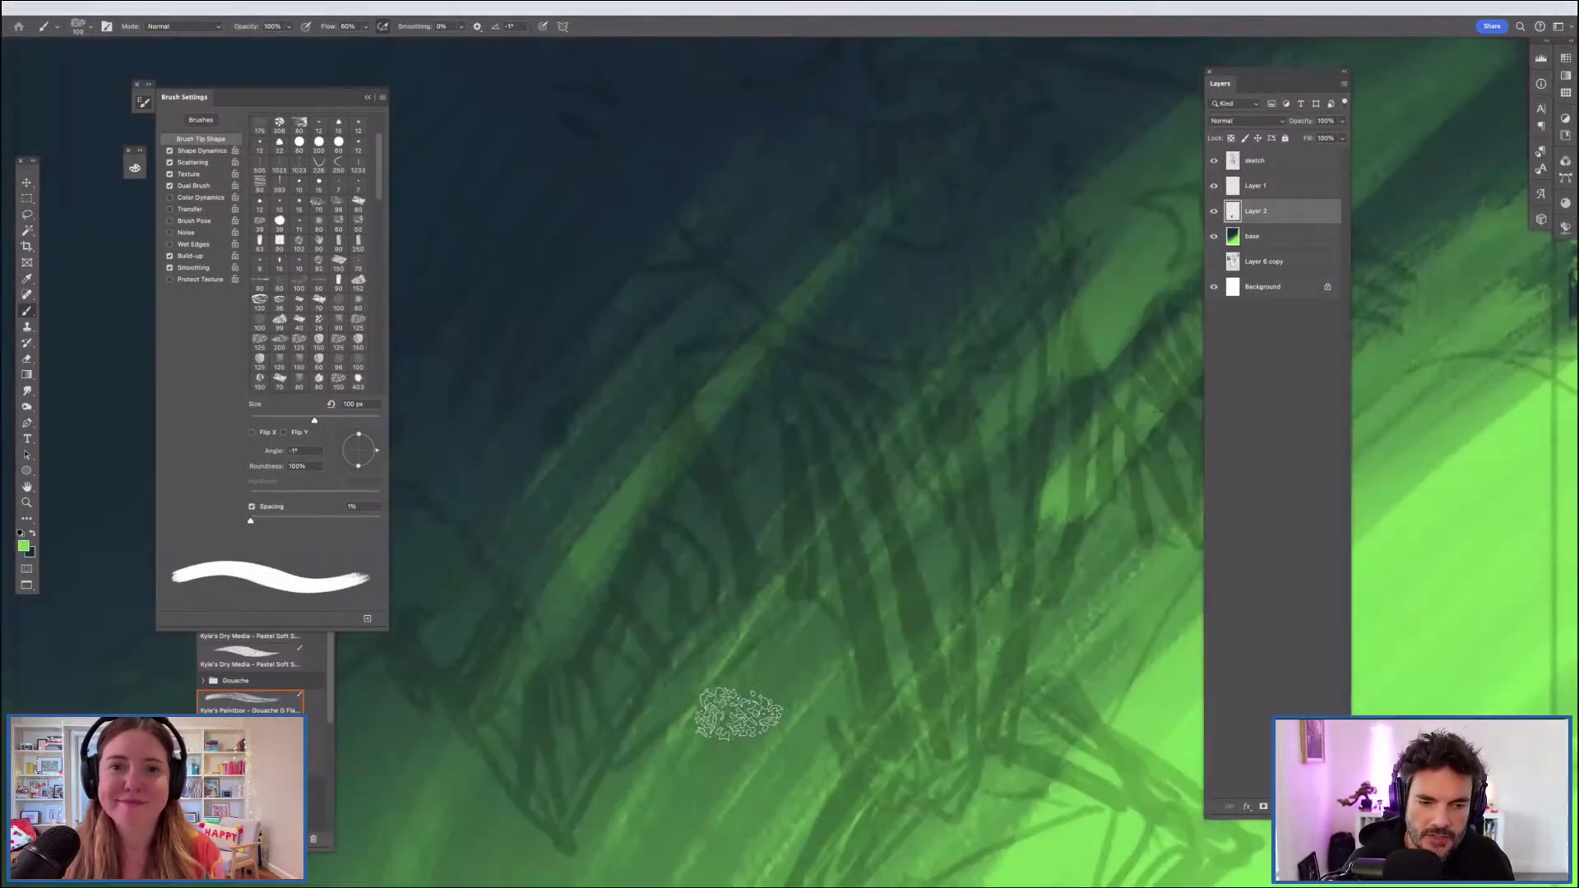
drag(738, 714, 855, 123)
drag(838, 527, 845, 511)
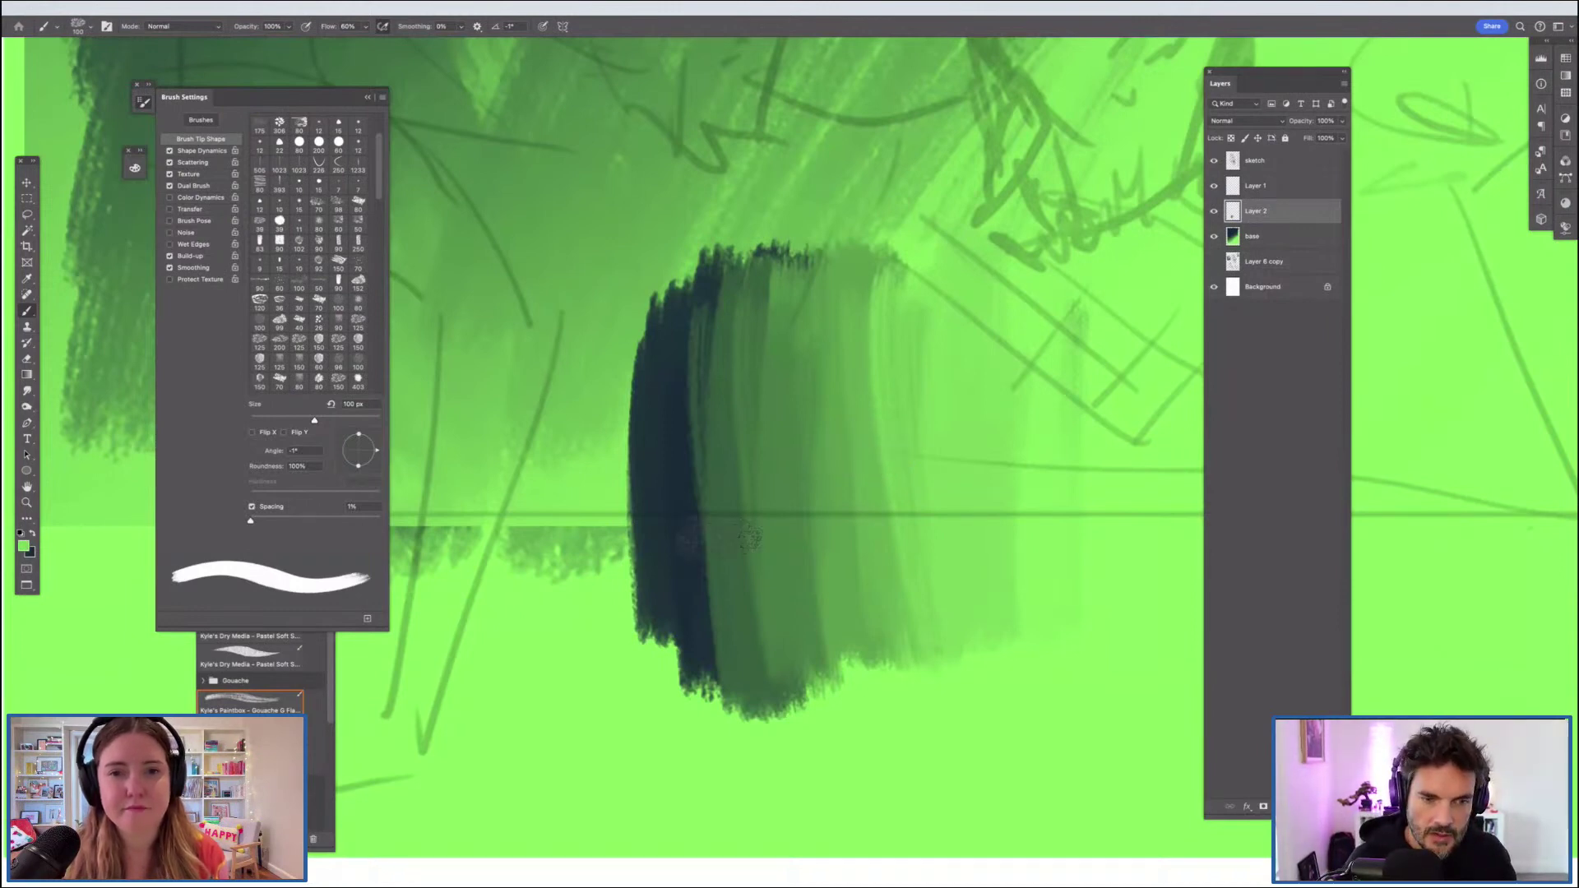
alt+click(701, 601)
mouse_move(701, 602)
mouse_down()
mouse_move(726, 343)
mouse_move(698, 654)
mouse_up()
alt+click(725, 341)
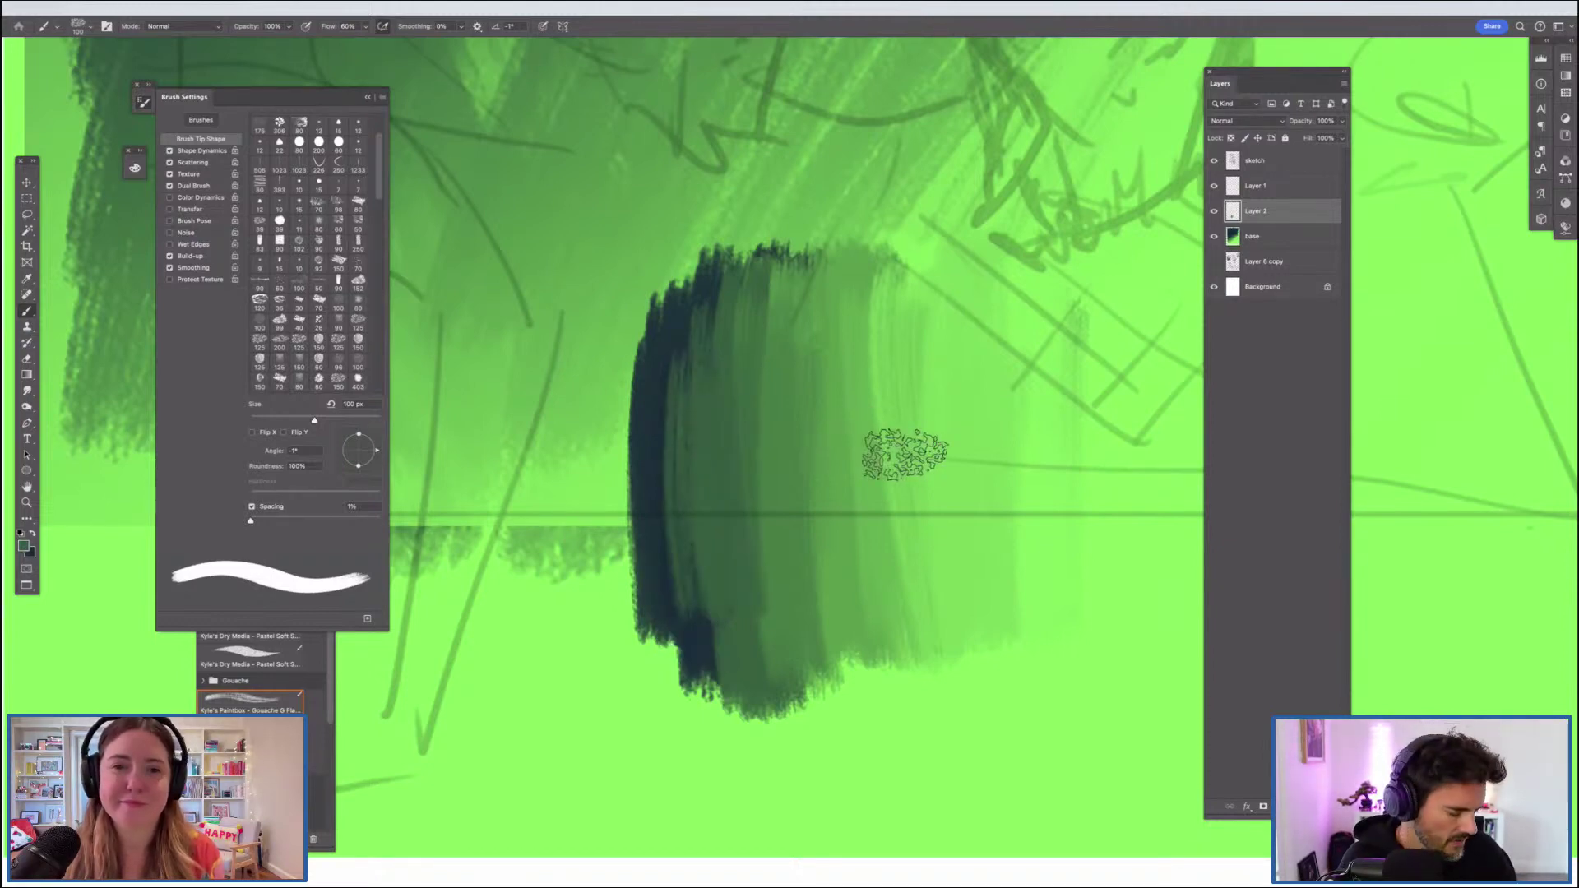
Step: Delete the layer holding the blended test swatches
key(ctrl+0)
scroll(842, 367, down, 3)
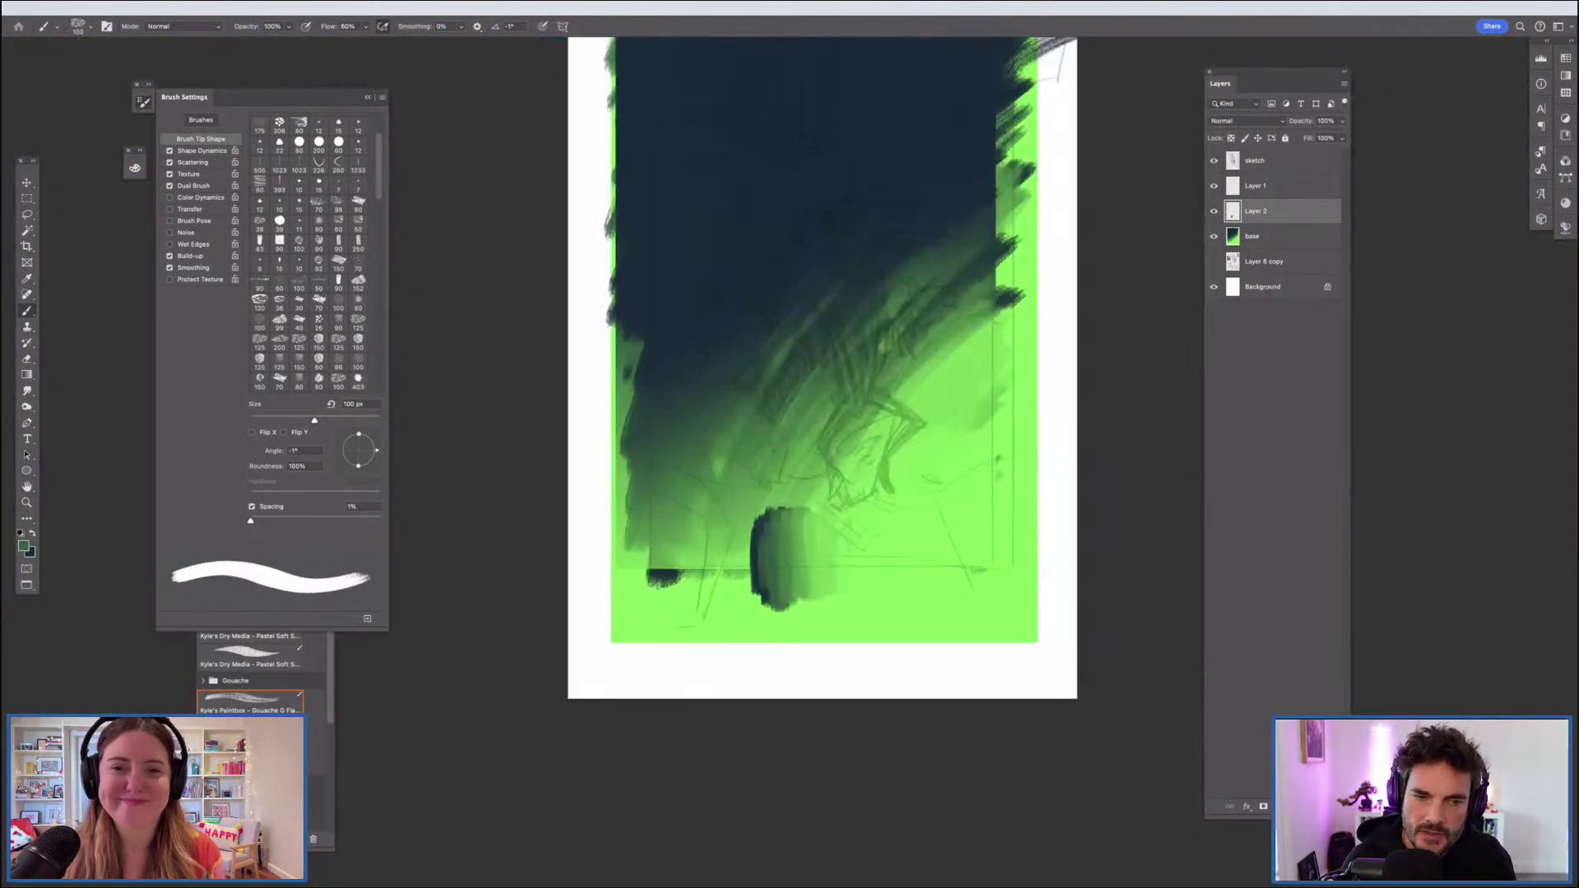
drag(823, 411, 825, 501)
key(Delete)
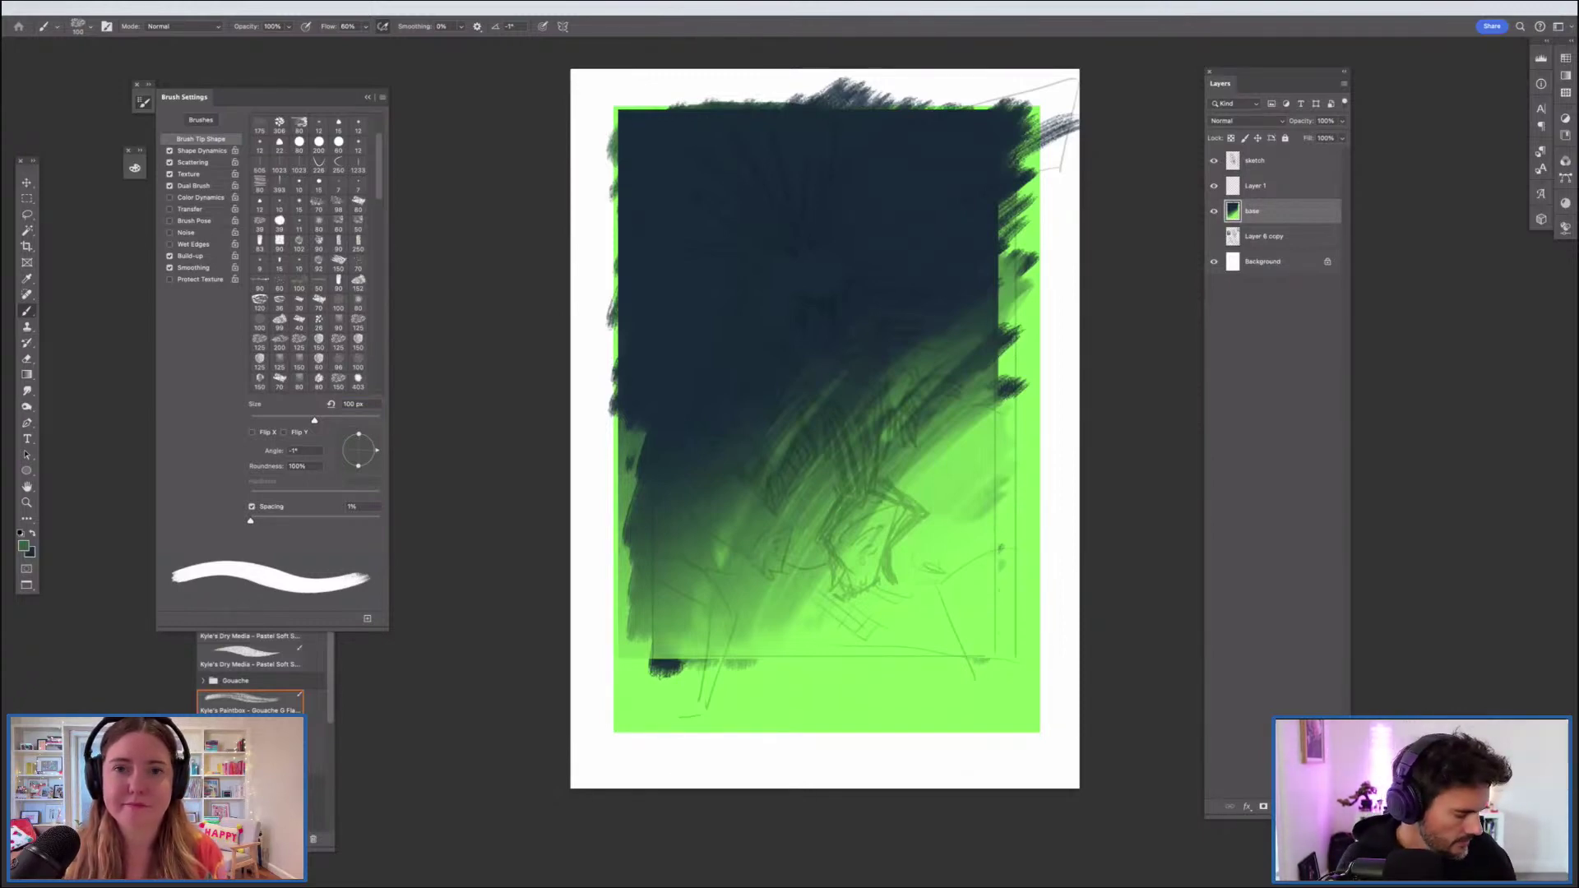
Step: Enlarge the brush to 175 px and paint canvas-sampled green strokes on the base diagonally down beneath the character's legs
key(bracketright)
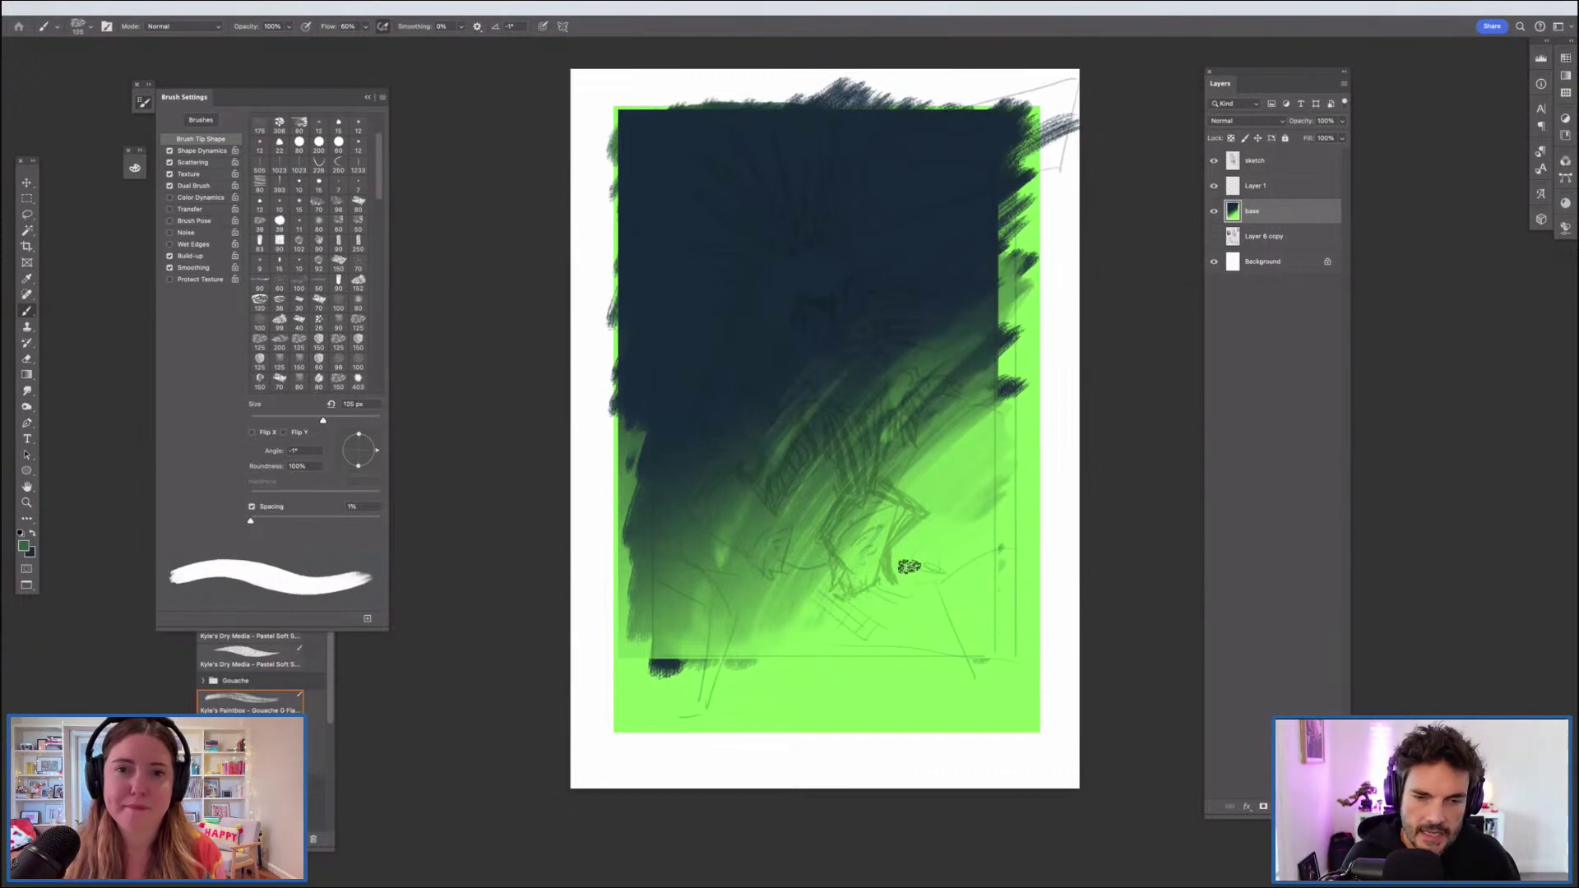
key(bracketright)
key(bracketright)
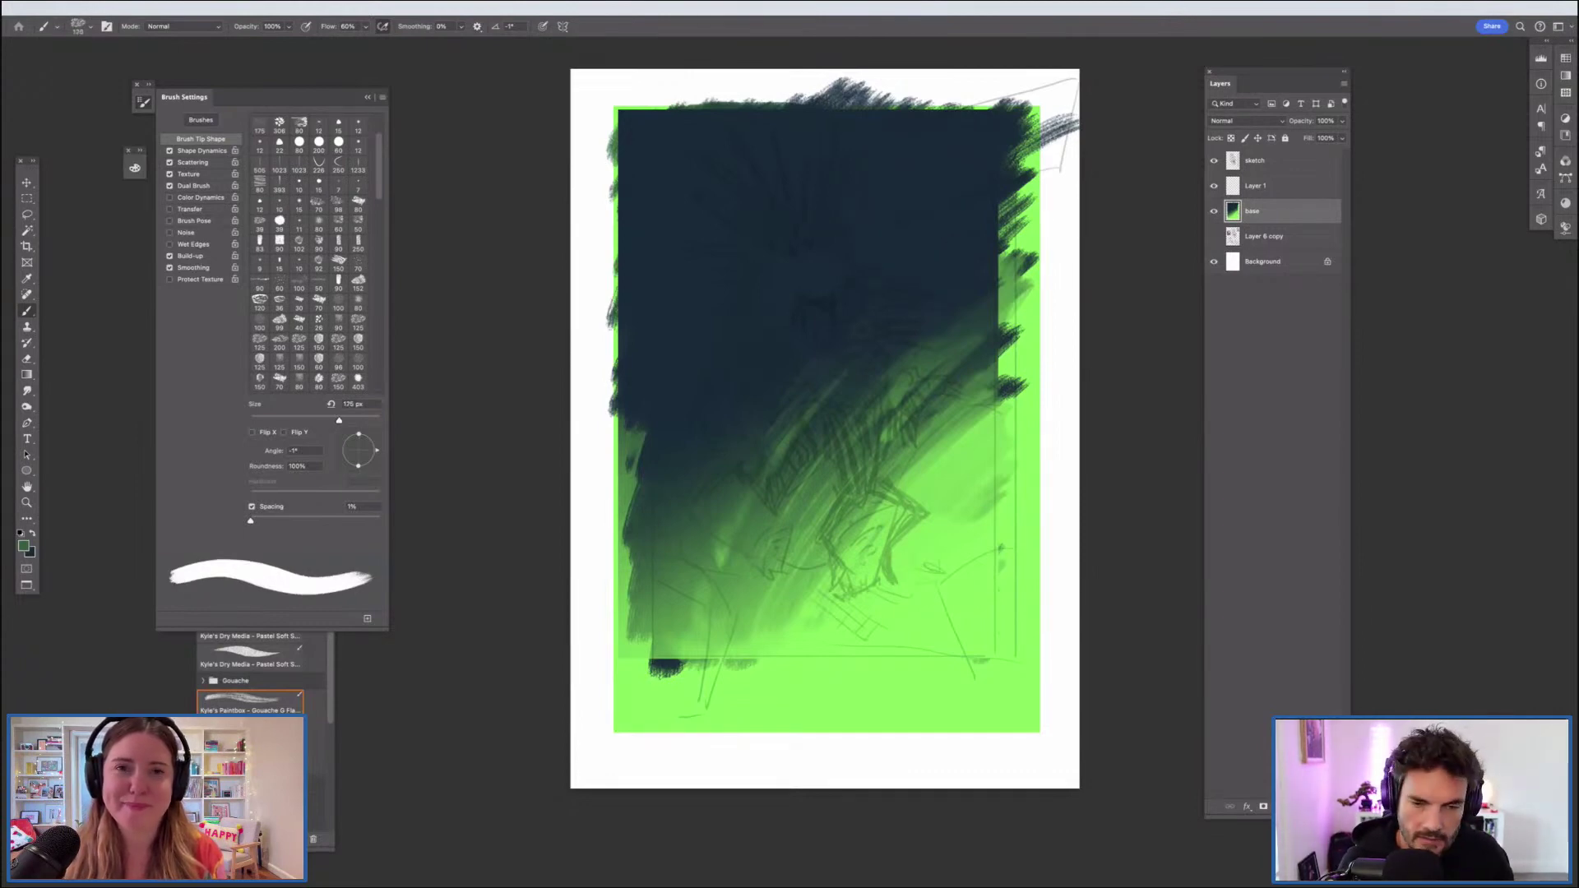
alt+click(993, 505)
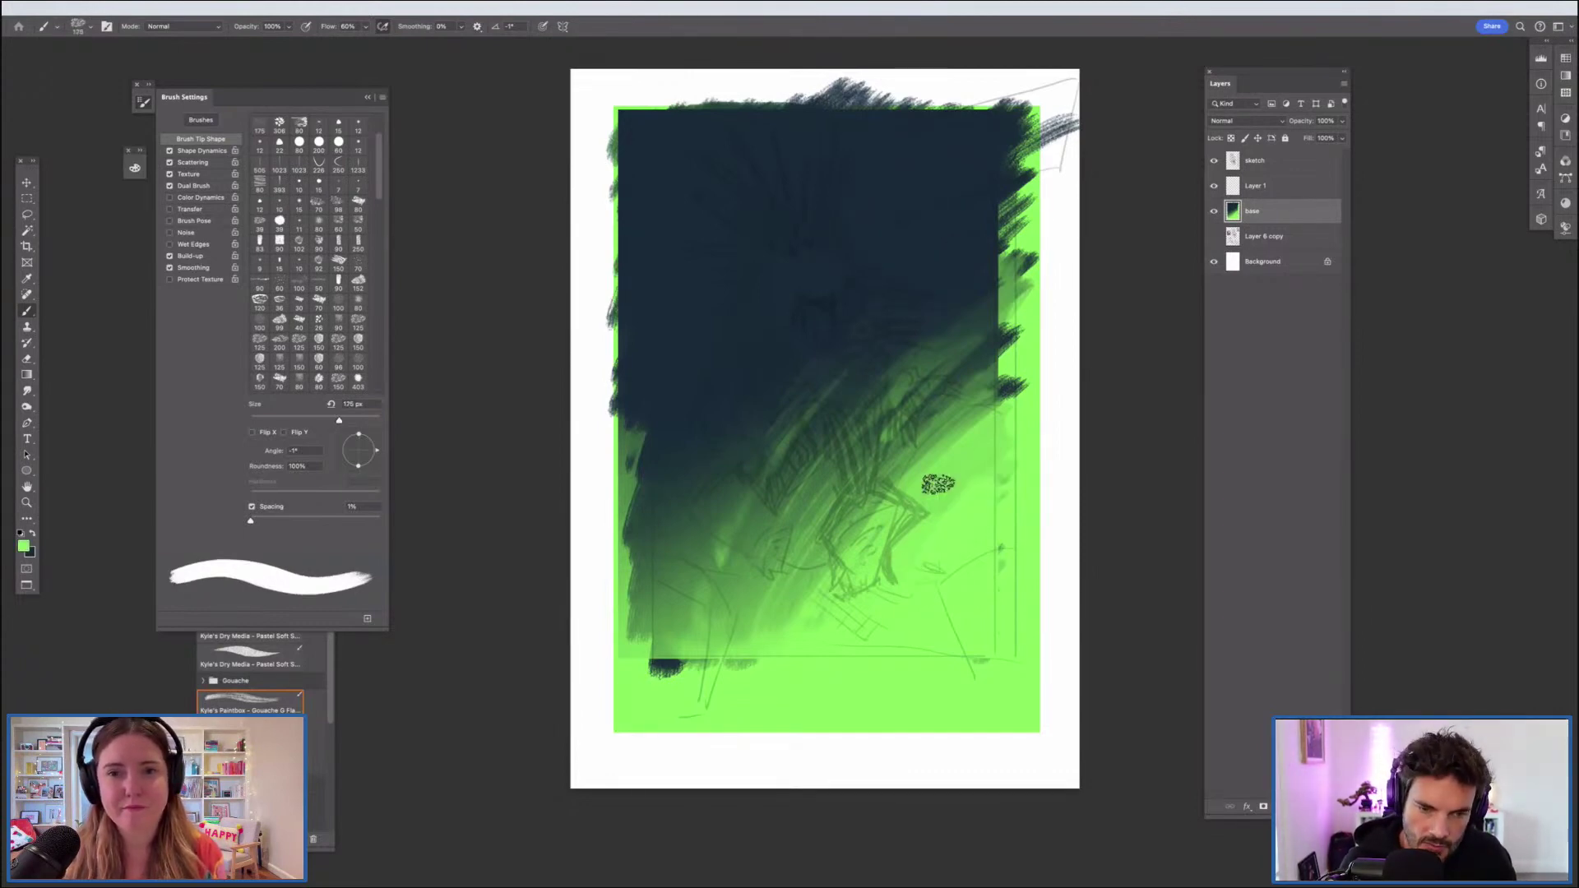
mouse_move(902, 480)
mouse_down()
mouse_move(786, 615)
mouse_move(818, 520)
mouse_move(768, 646)
mouse_move(875, 482)
mouse_move(771, 627)
mouse_move(818, 631)
mouse_move(905, 533)
mouse_move(814, 641)
mouse_up()
Step: Blend sampled greens into the transition to the right of the character, and undo the last stroke
key(super+minus)
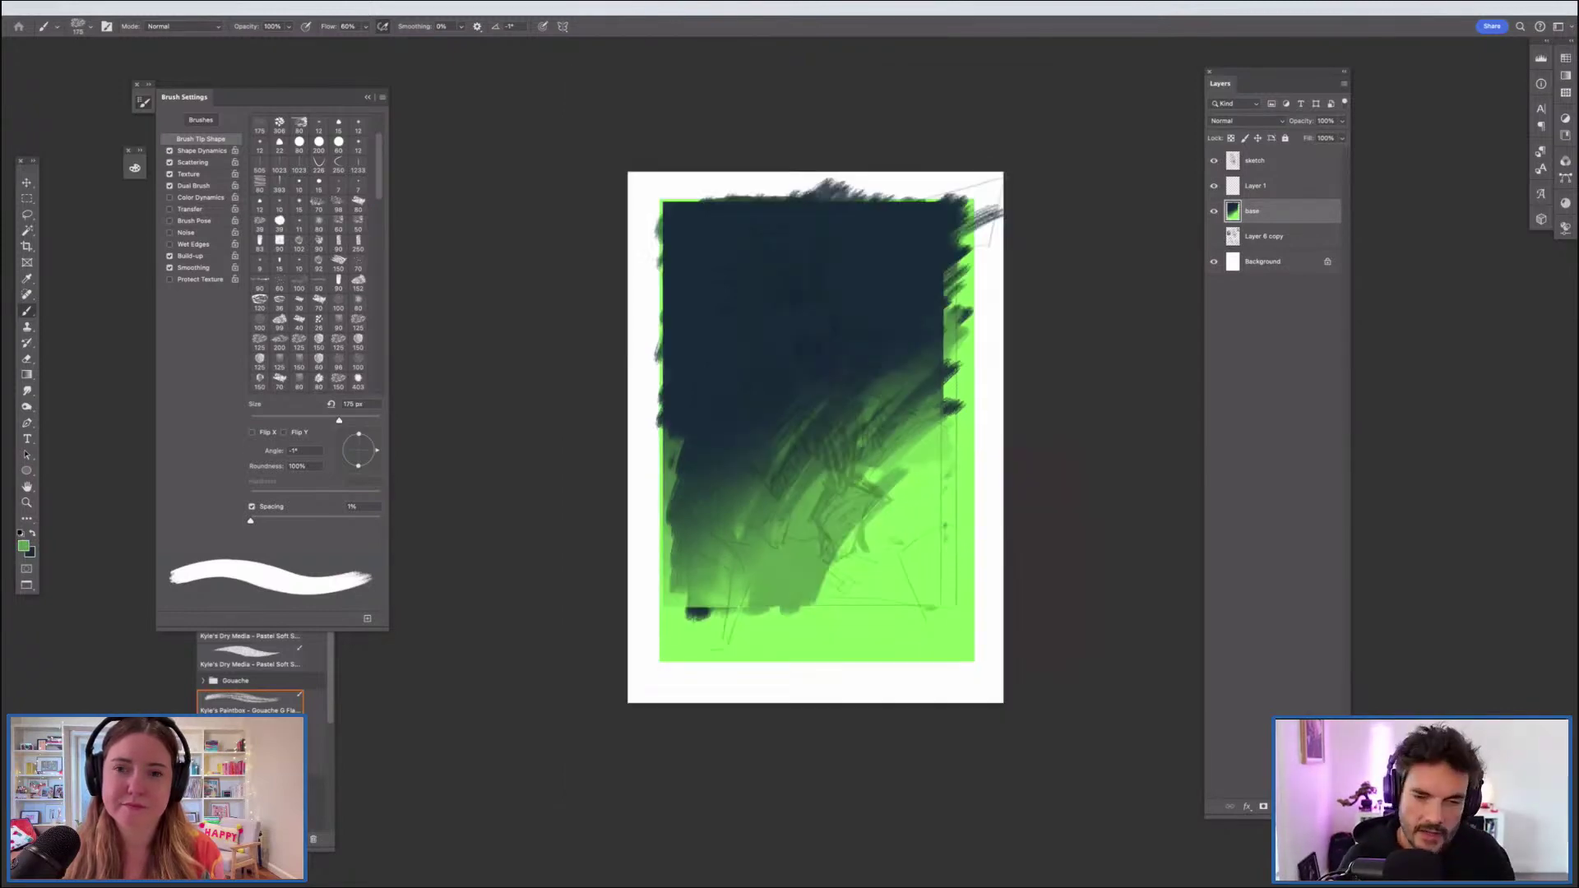
key(super+minus)
alt+click(866, 453)
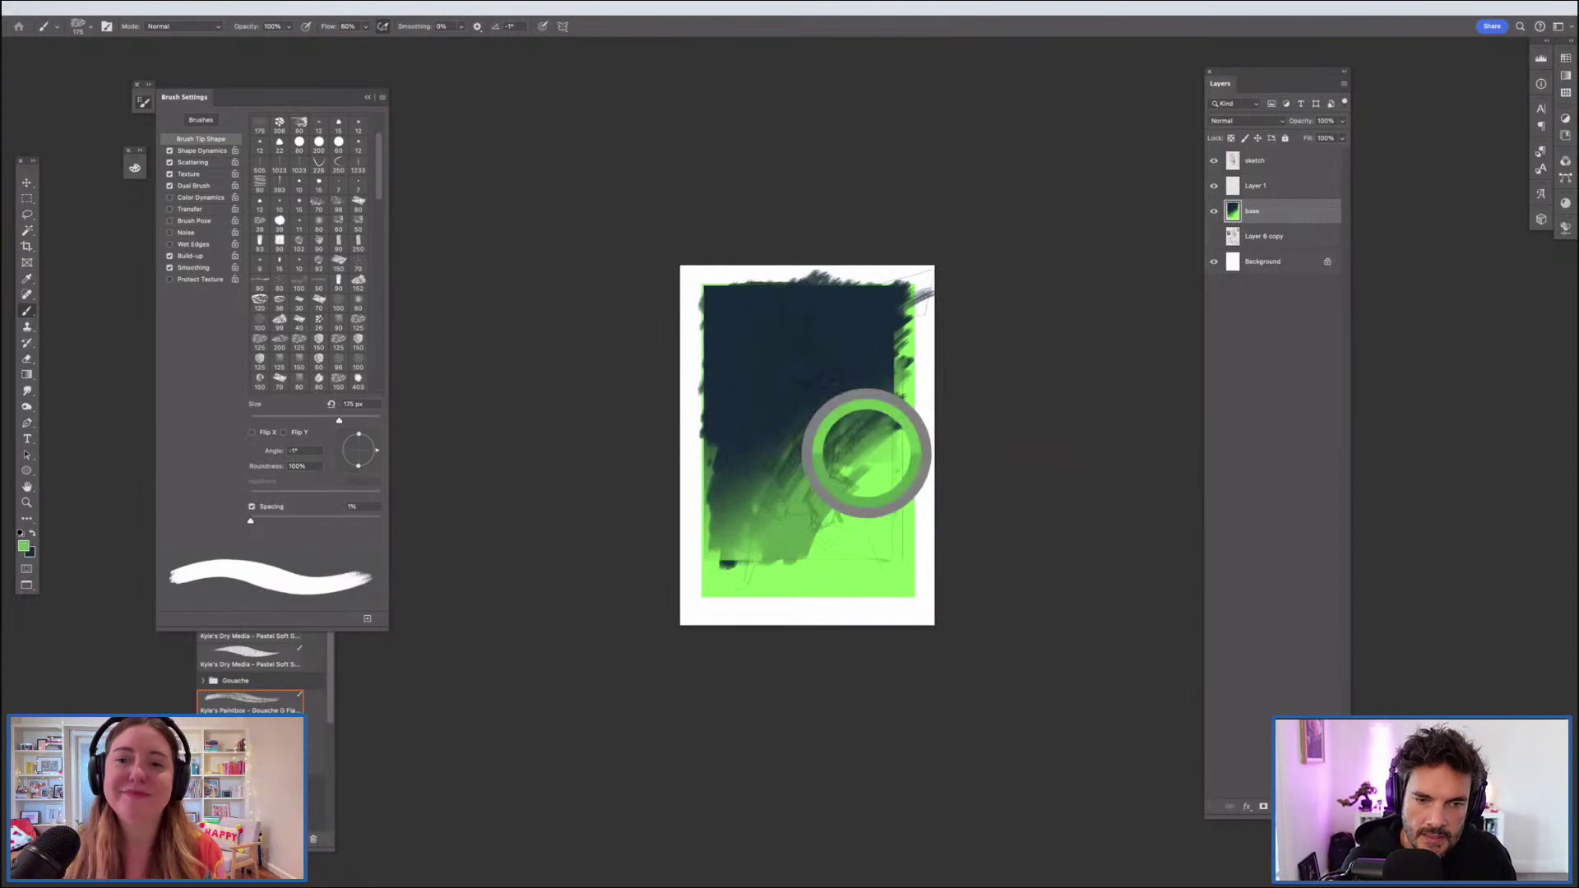
mouse_move(858, 492)
mouse_down()
mouse_move(898, 461)
mouse_move(880, 481)
mouse_move(862, 455)
mouse_up()
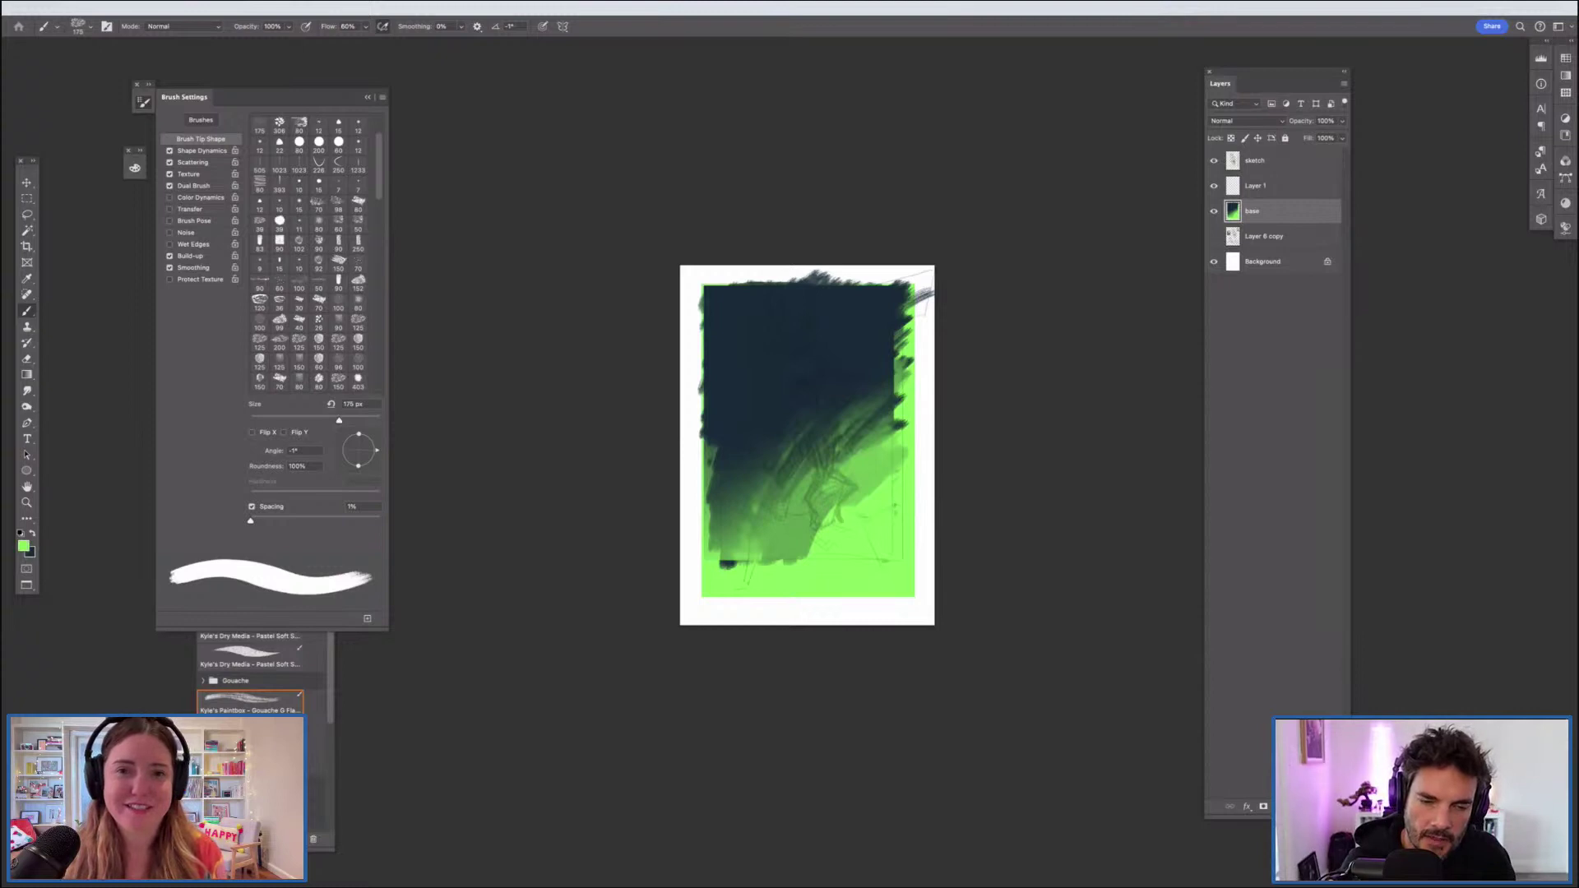
drag(857, 502, 895, 471)
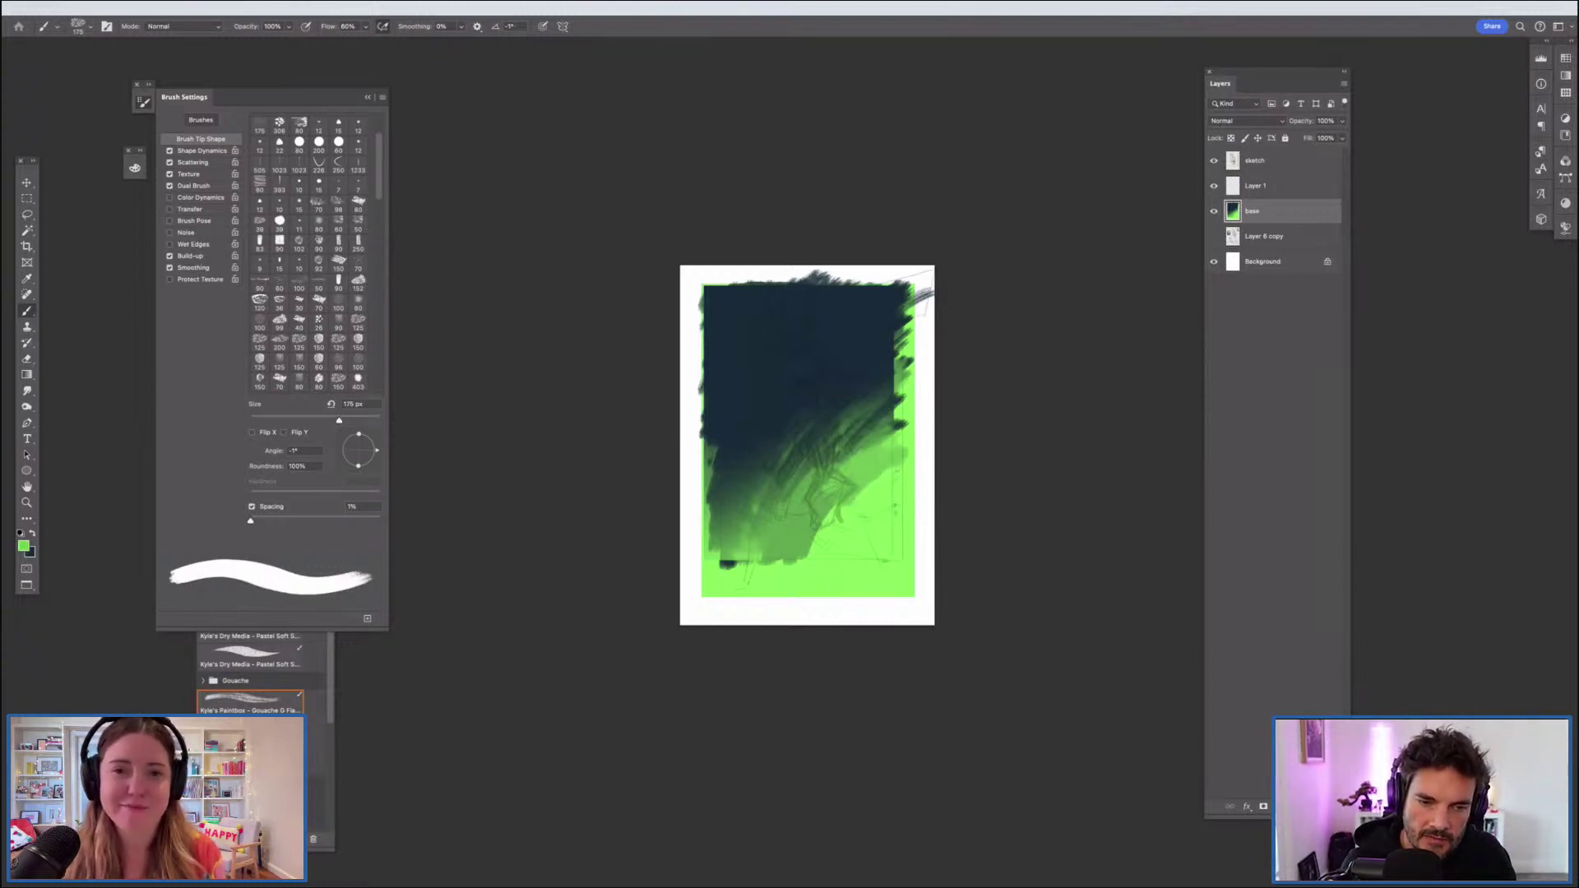
key(super+z)
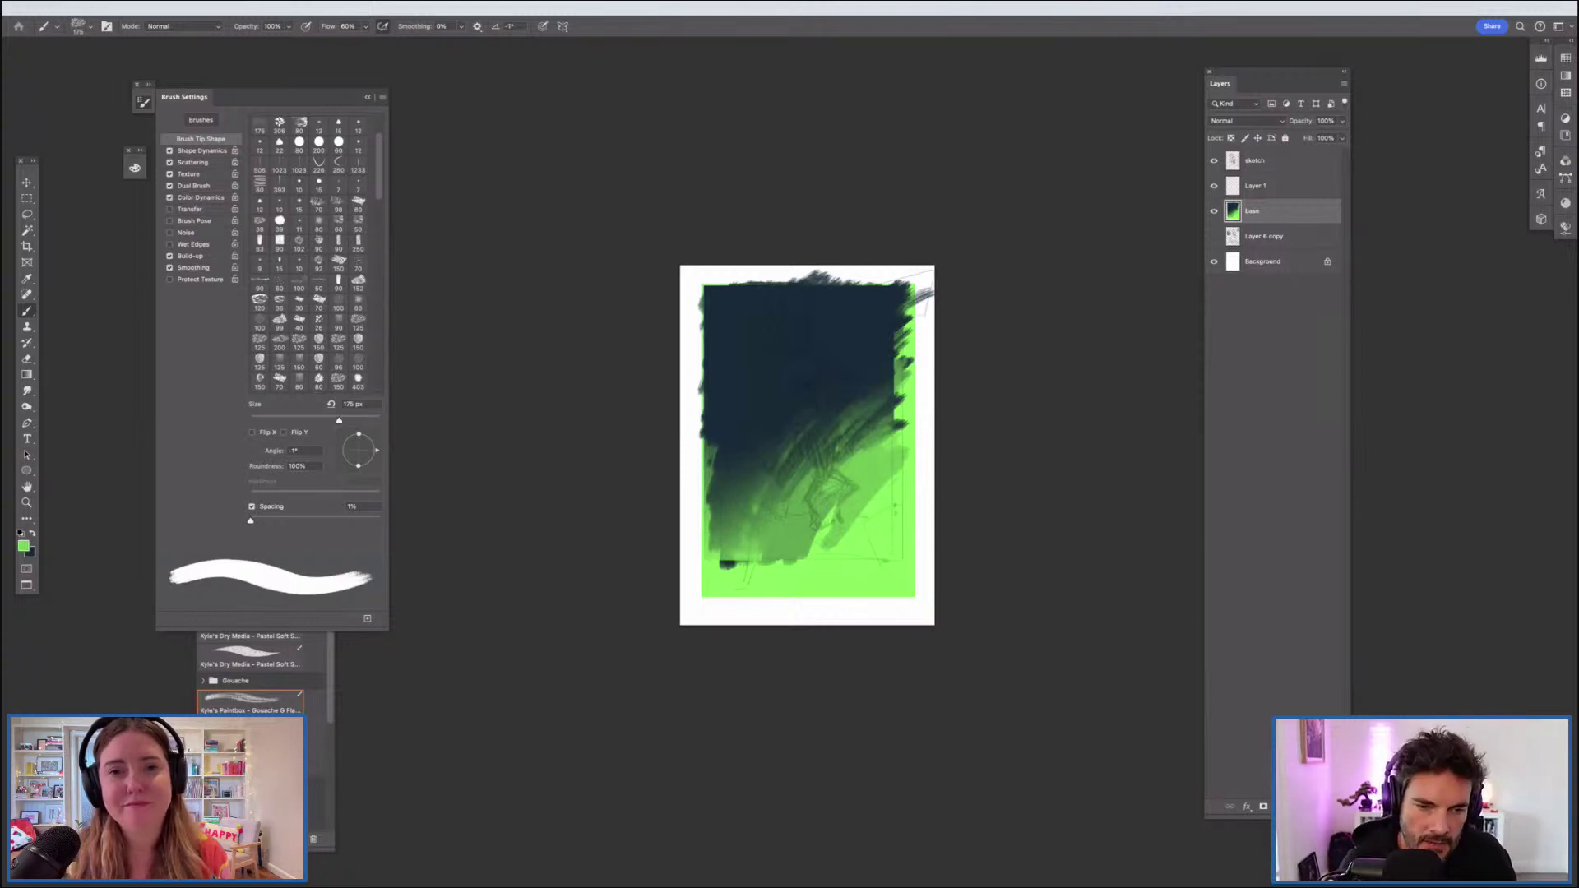
Step: Enable Color Dynamics for the brush and paint diagonal dark and bright green strokes beneath the character's legs
drag(840, 500, 810, 568)
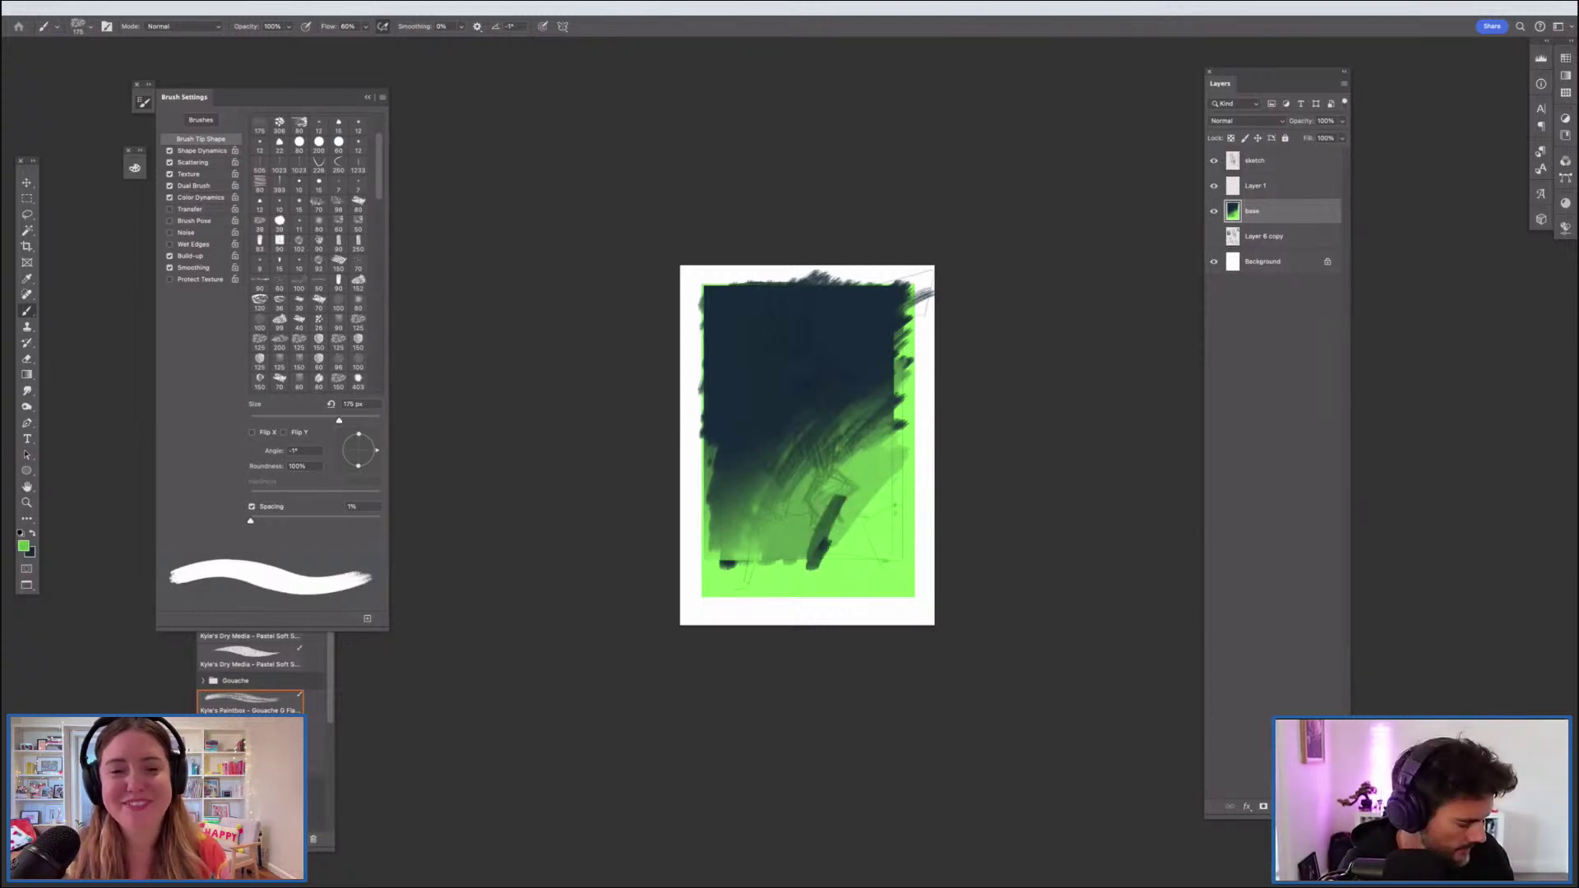
alt+click(860, 542)
drag(847, 514, 823, 566)
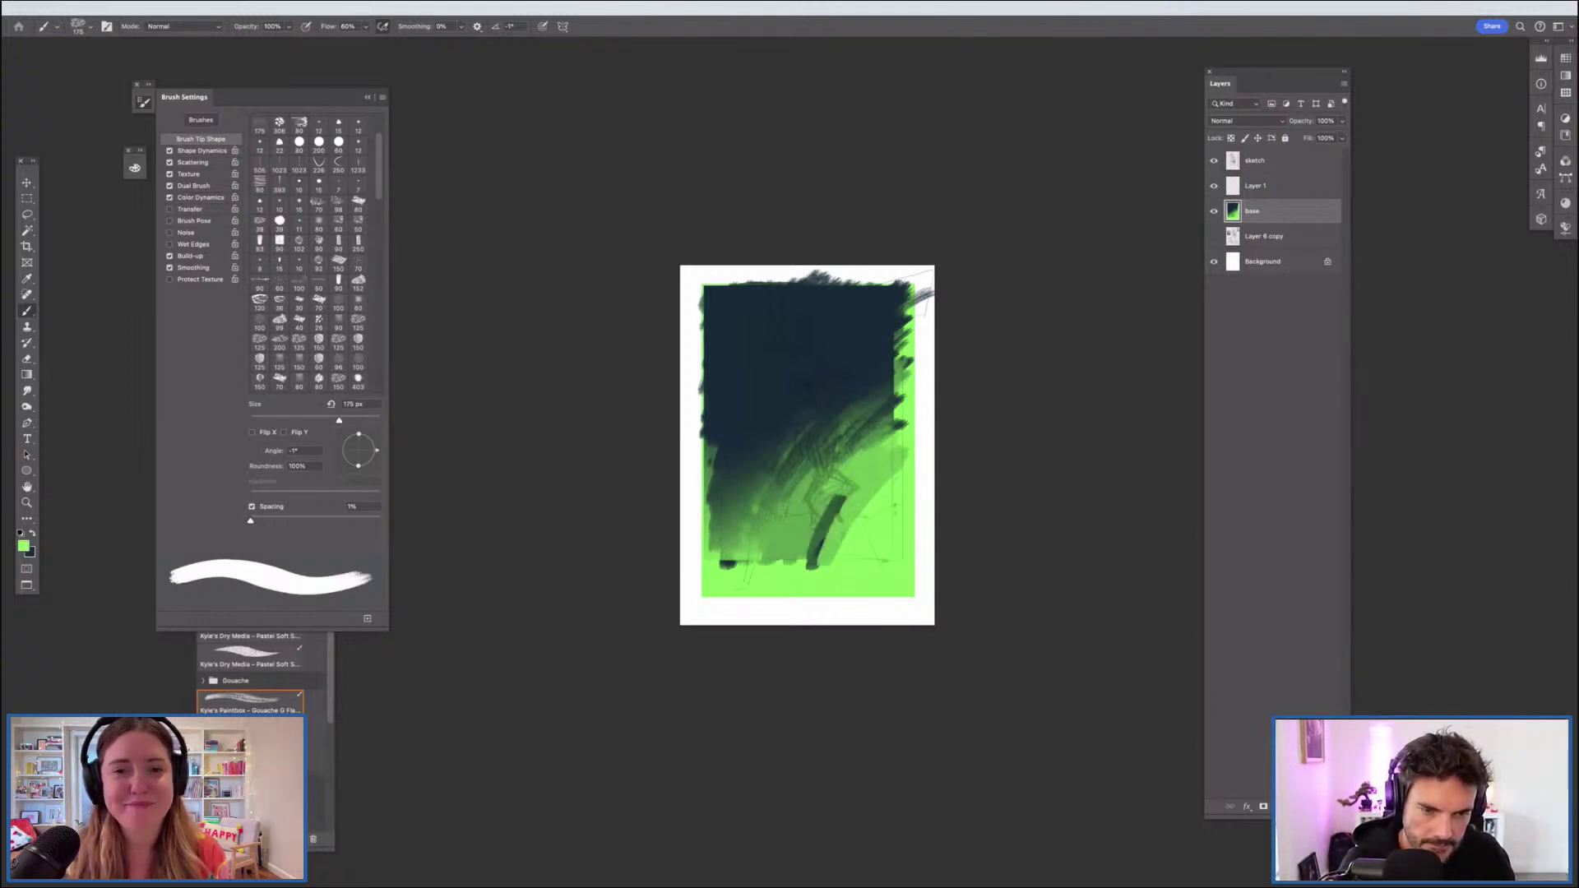
drag(845, 500, 813, 564)
drag(843, 495, 810, 566)
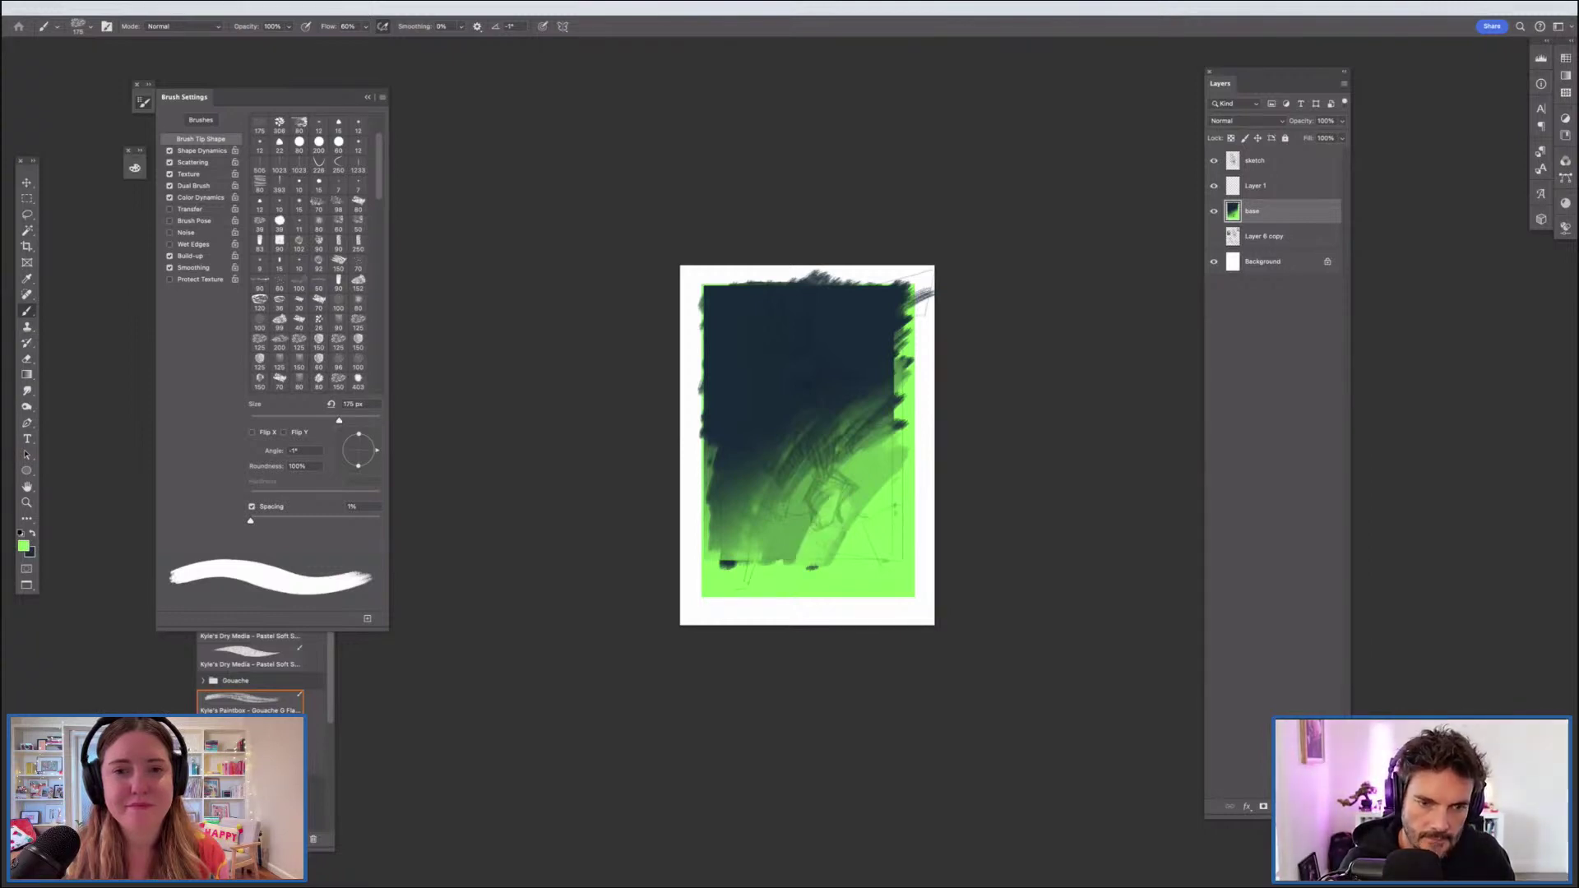
mouse_move(837, 496)
mouse_down()
mouse_move(801, 561)
mouse_move(778, 563)
mouse_up()
Step: Blend the lower part of the base beneath the character with diagonal strokes, resampling greens from the canvas between strokes
alt+click(798, 514)
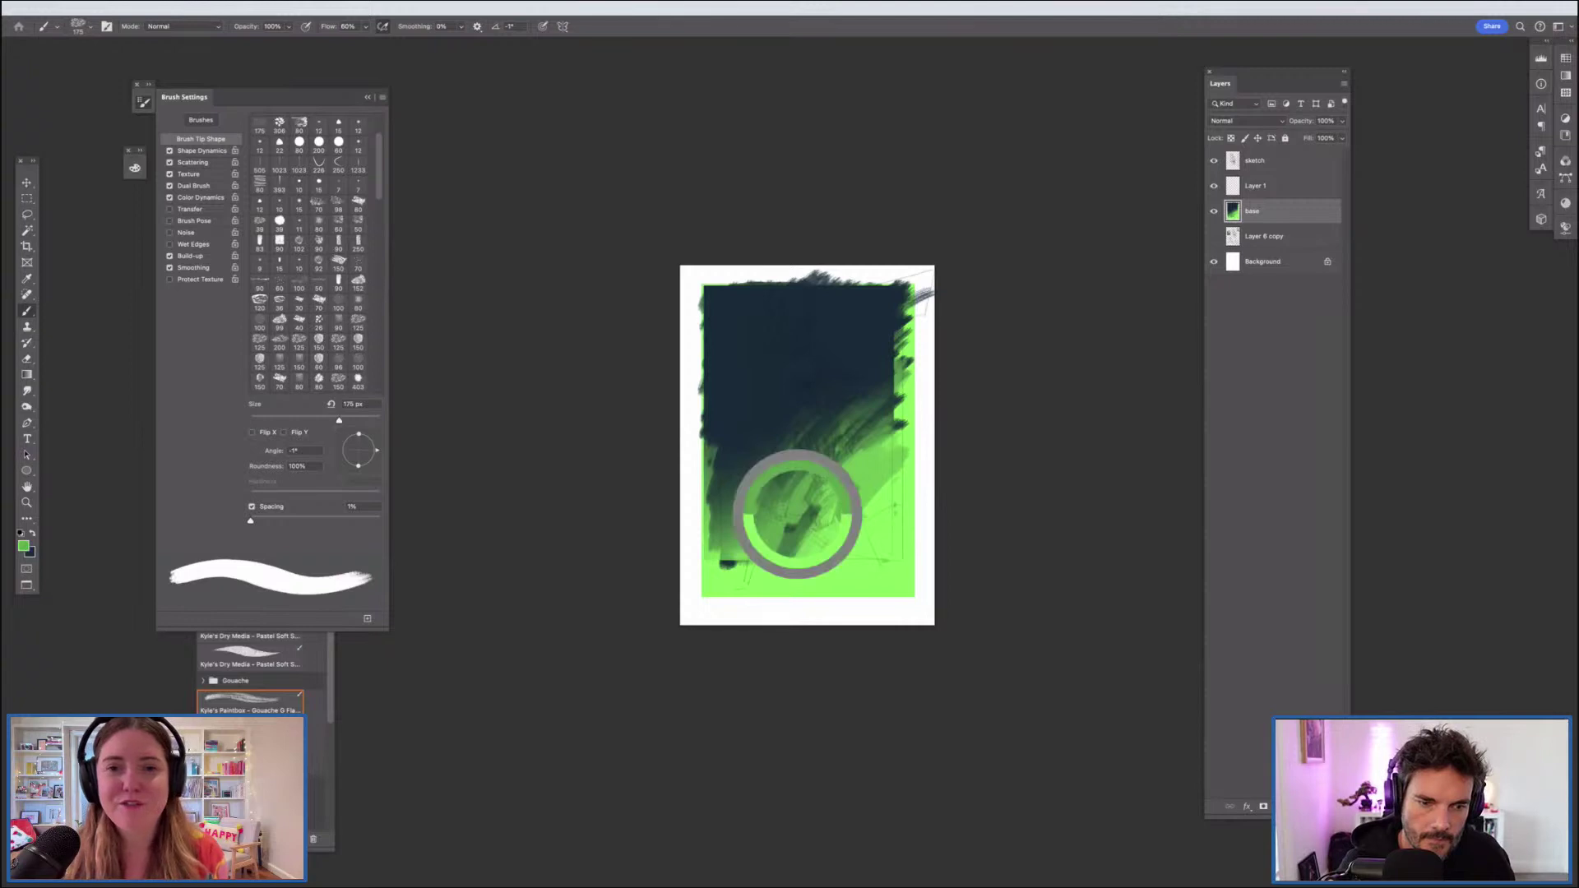
drag(832, 505, 783, 565)
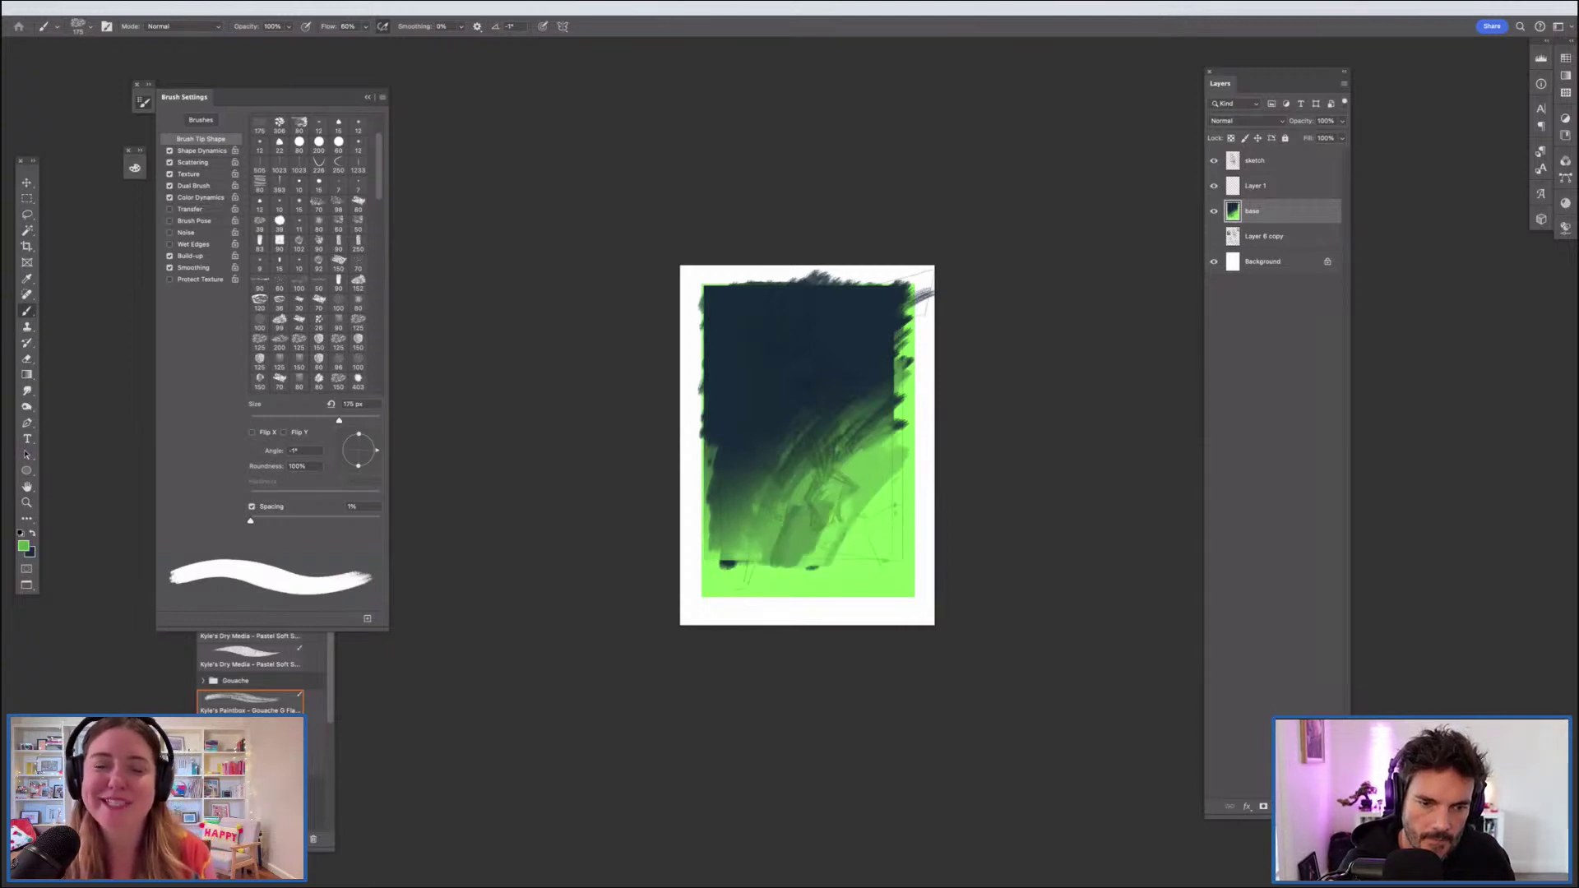
drag(830, 514, 801, 566)
alt+click(851, 498)
mouse_move(838, 514)
mouse_down()
mouse_move(821, 551)
mouse_move(783, 557)
mouse_move(842, 554)
mouse_move(827, 563)
mouse_up()
alt+click(875, 539)
mouse_move(845, 509)
mouse_down()
mouse_move(813, 559)
mouse_move(737, 564)
mouse_up()
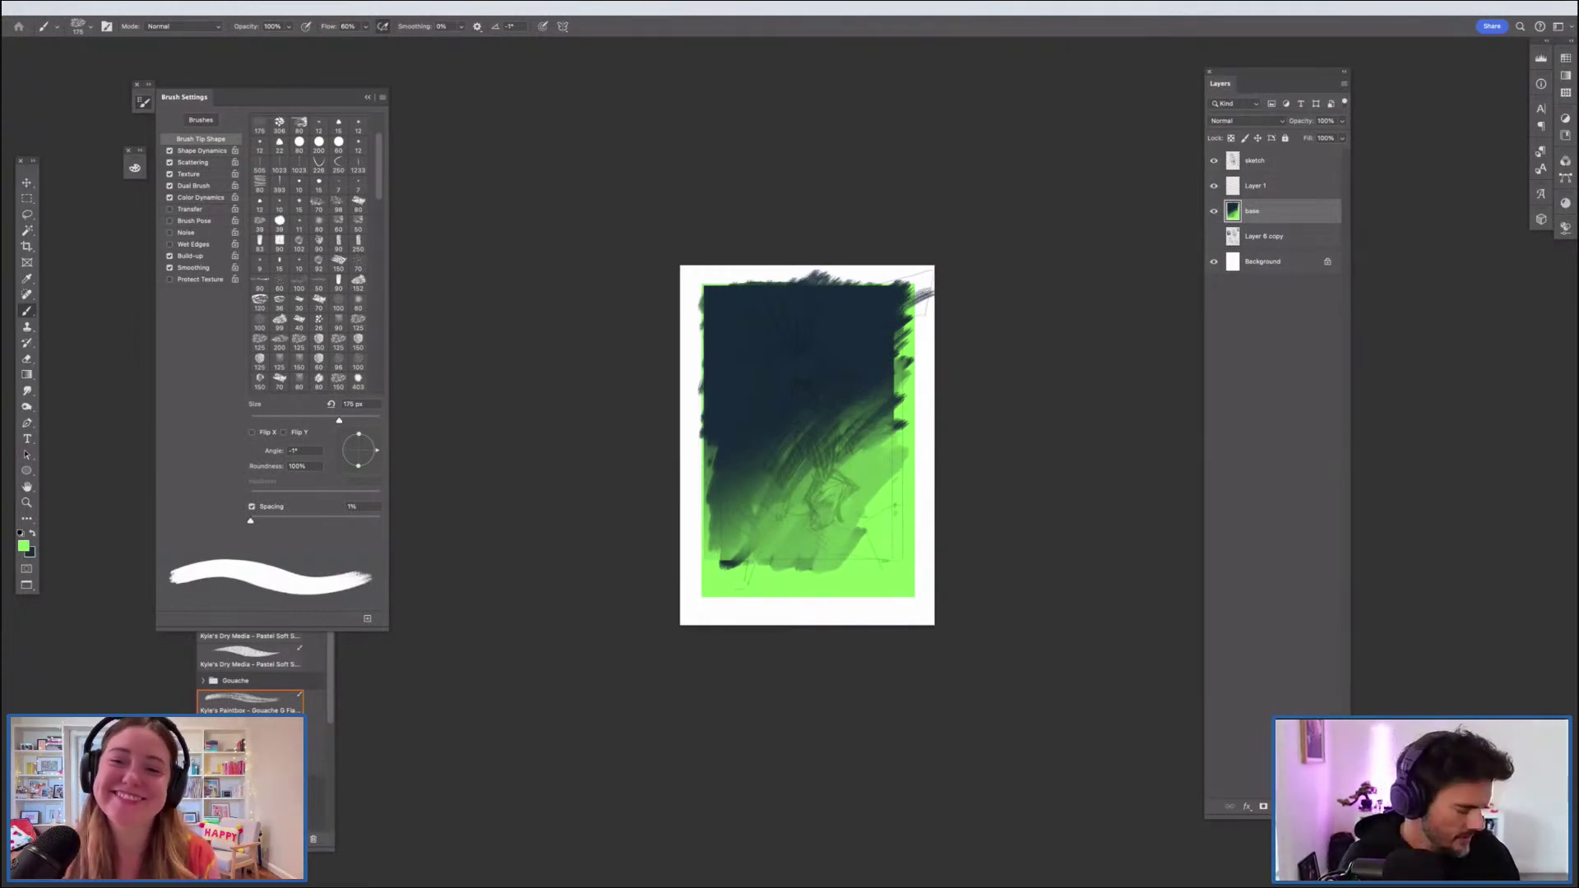
key(super+plus)
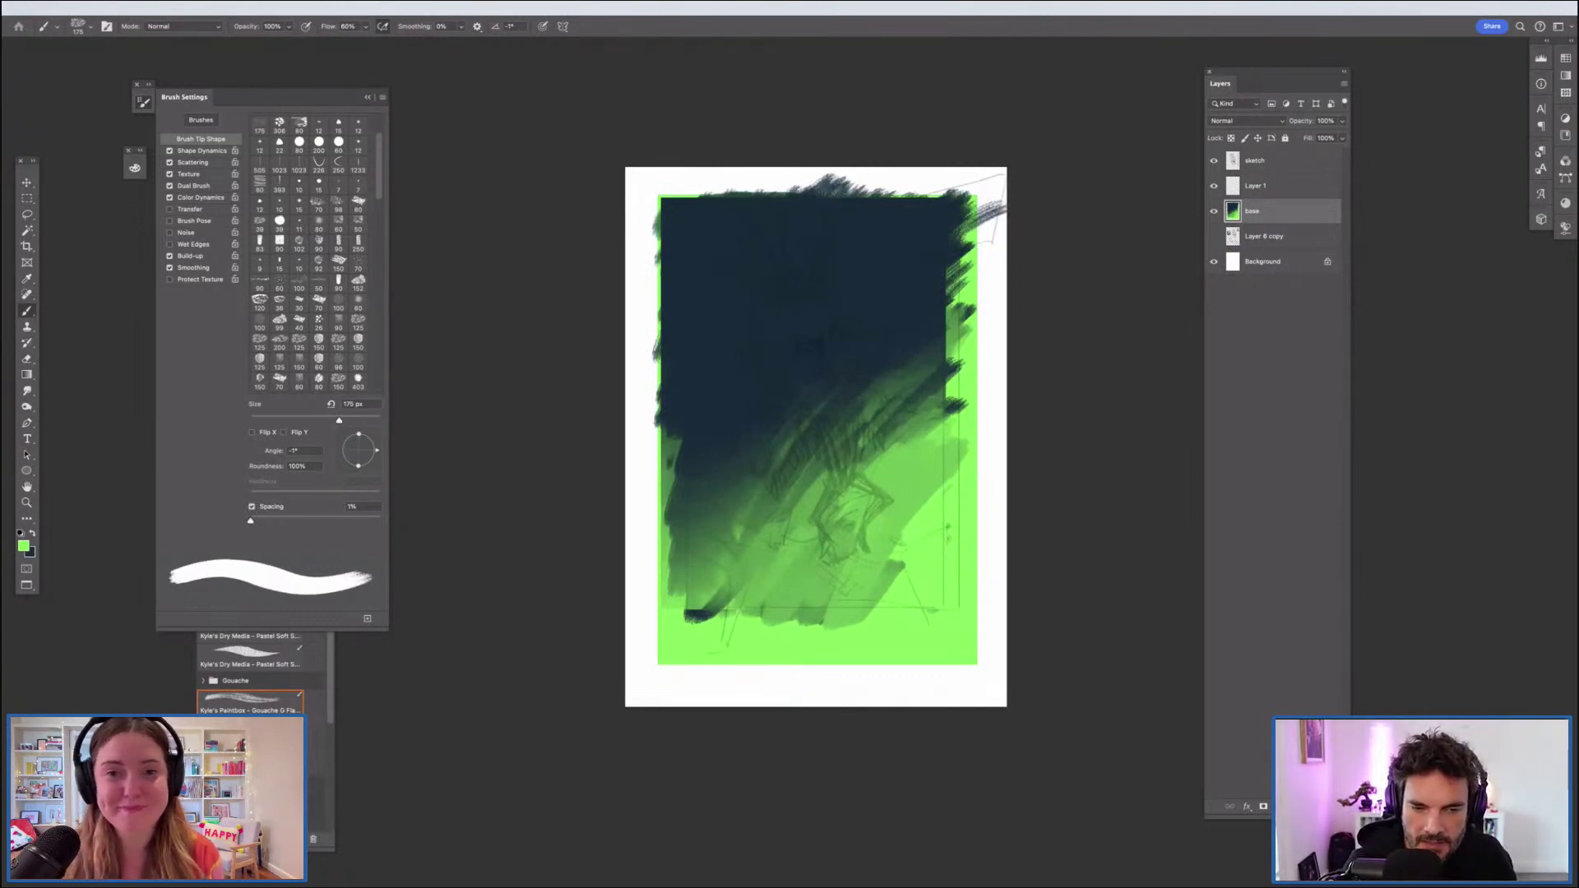
Step: Paint canvas-sampled greens on the base beside the character's legs and down to the poster's lower right
alt+click(905, 546)
mouse_move(904, 548)
mouse_down()
mouse_move(901, 576)
mouse_move(931, 598)
mouse_move(895, 527)
mouse_up()
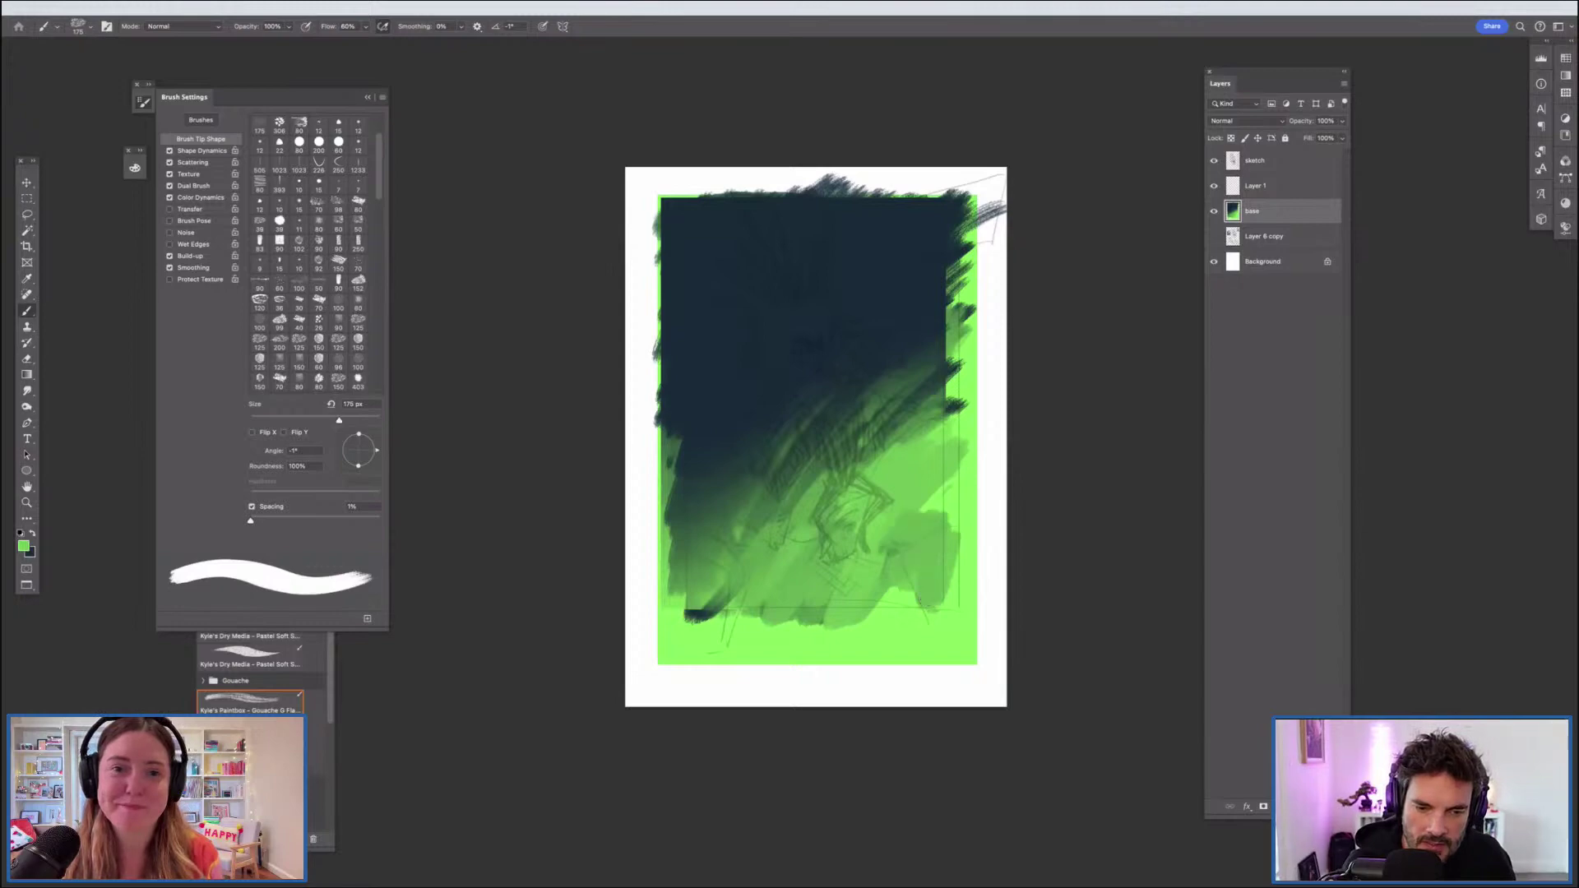
alt+click(928, 606)
mouse_move(929, 600)
mouse_down()
mouse_move(948, 539)
mouse_move(932, 482)
mouse_move(915, 581)
mouse_move(910, 495)
mouse_move(931, 591)
mouse_up()
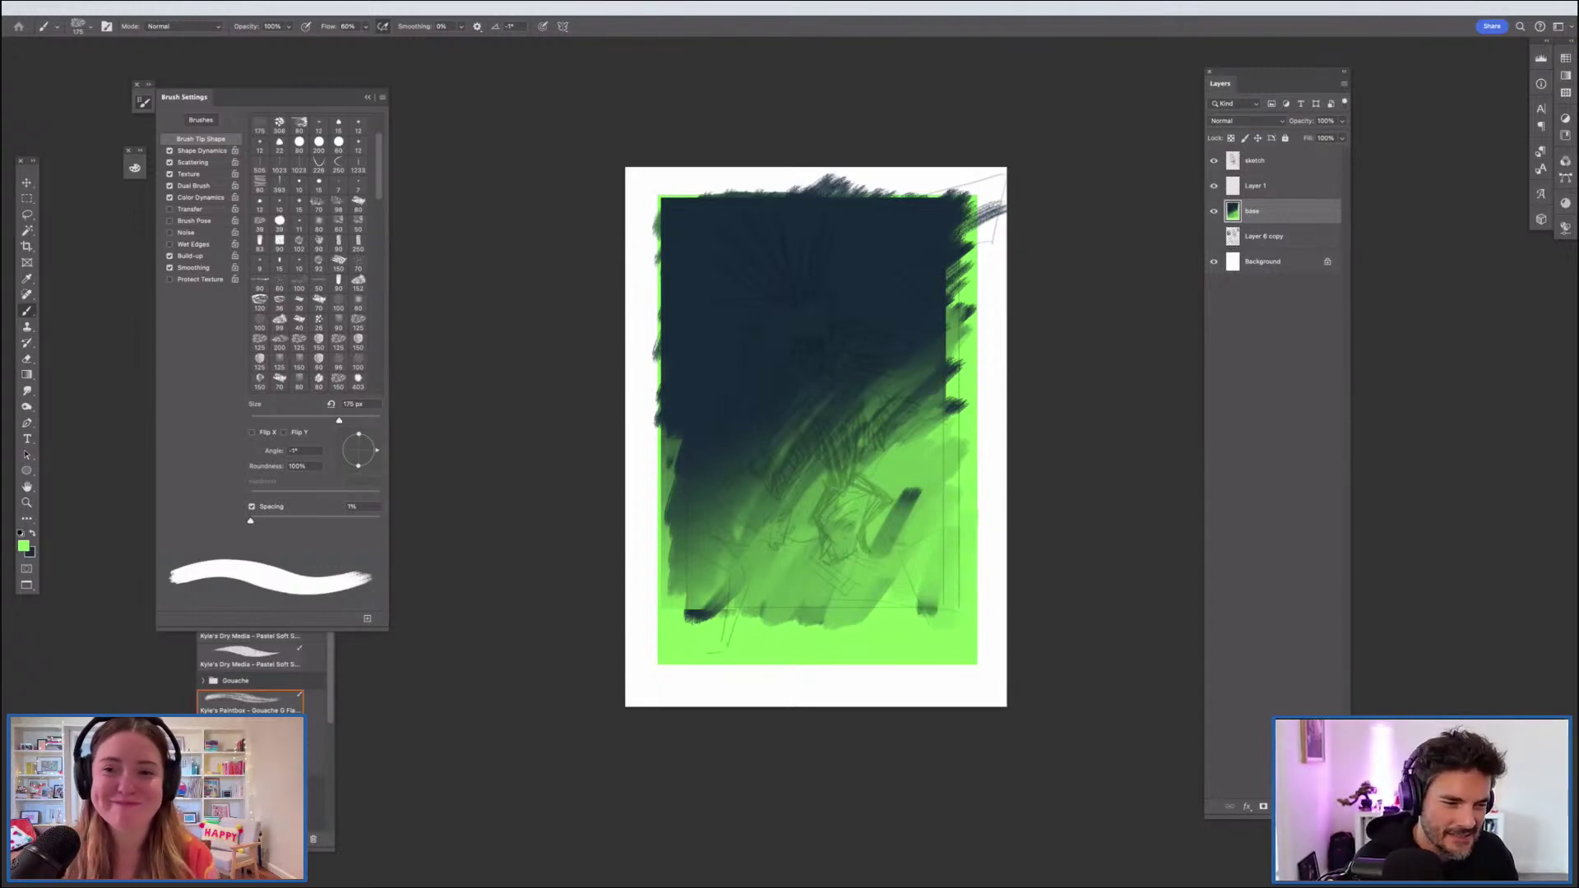
Step: Switch to a 90 px Kyle's Dry Media Pastel Soft brush and cover the dark strokes beside the character's legs with bright green
click(250, 656)
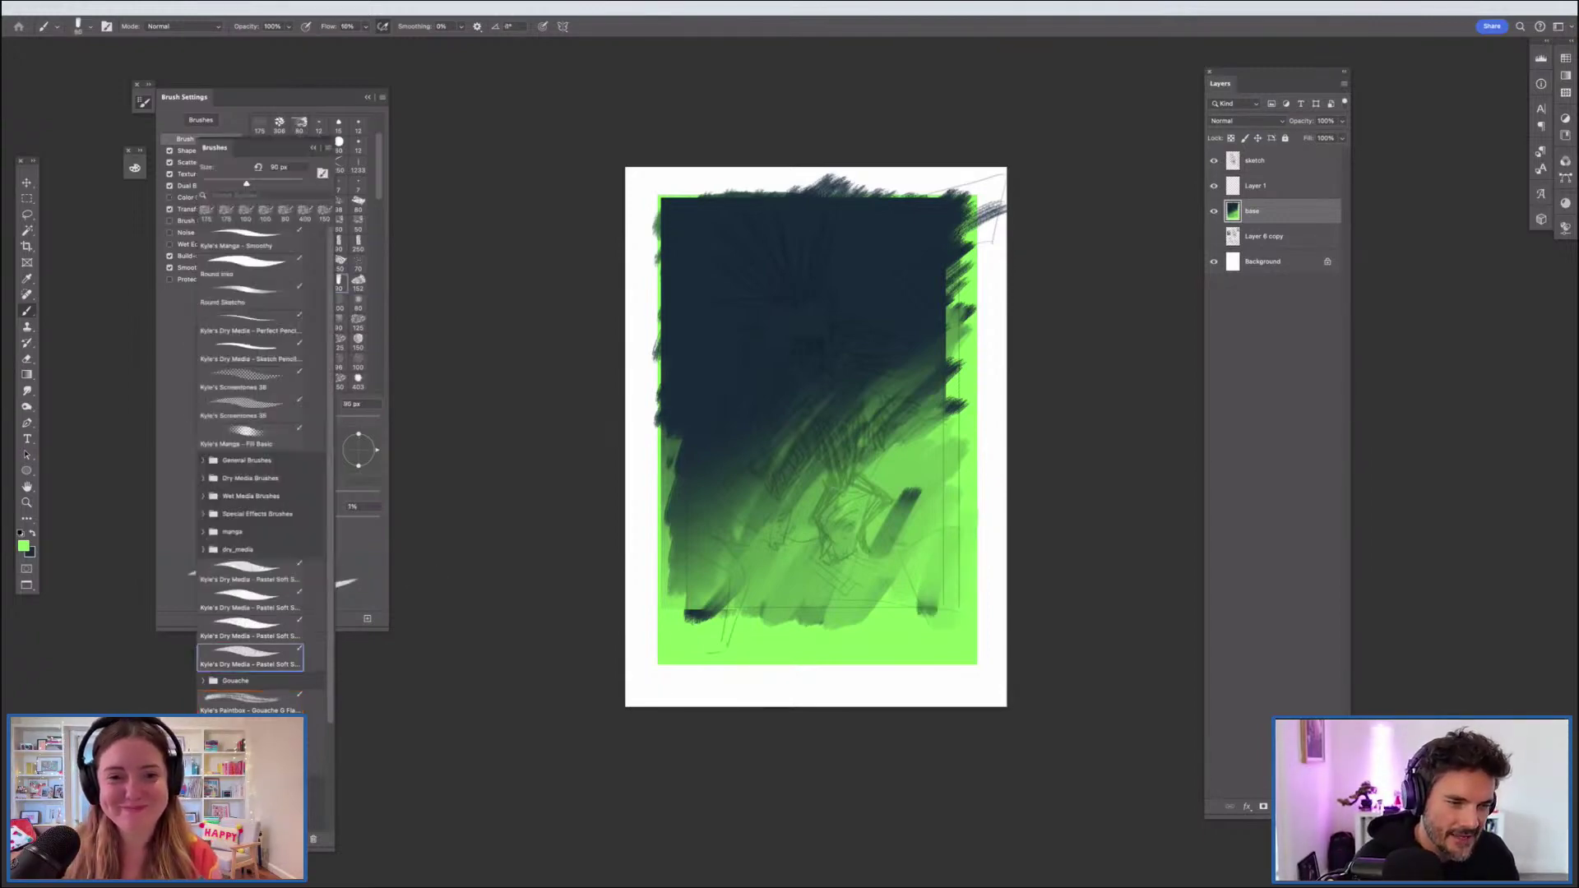
click(250, 572)
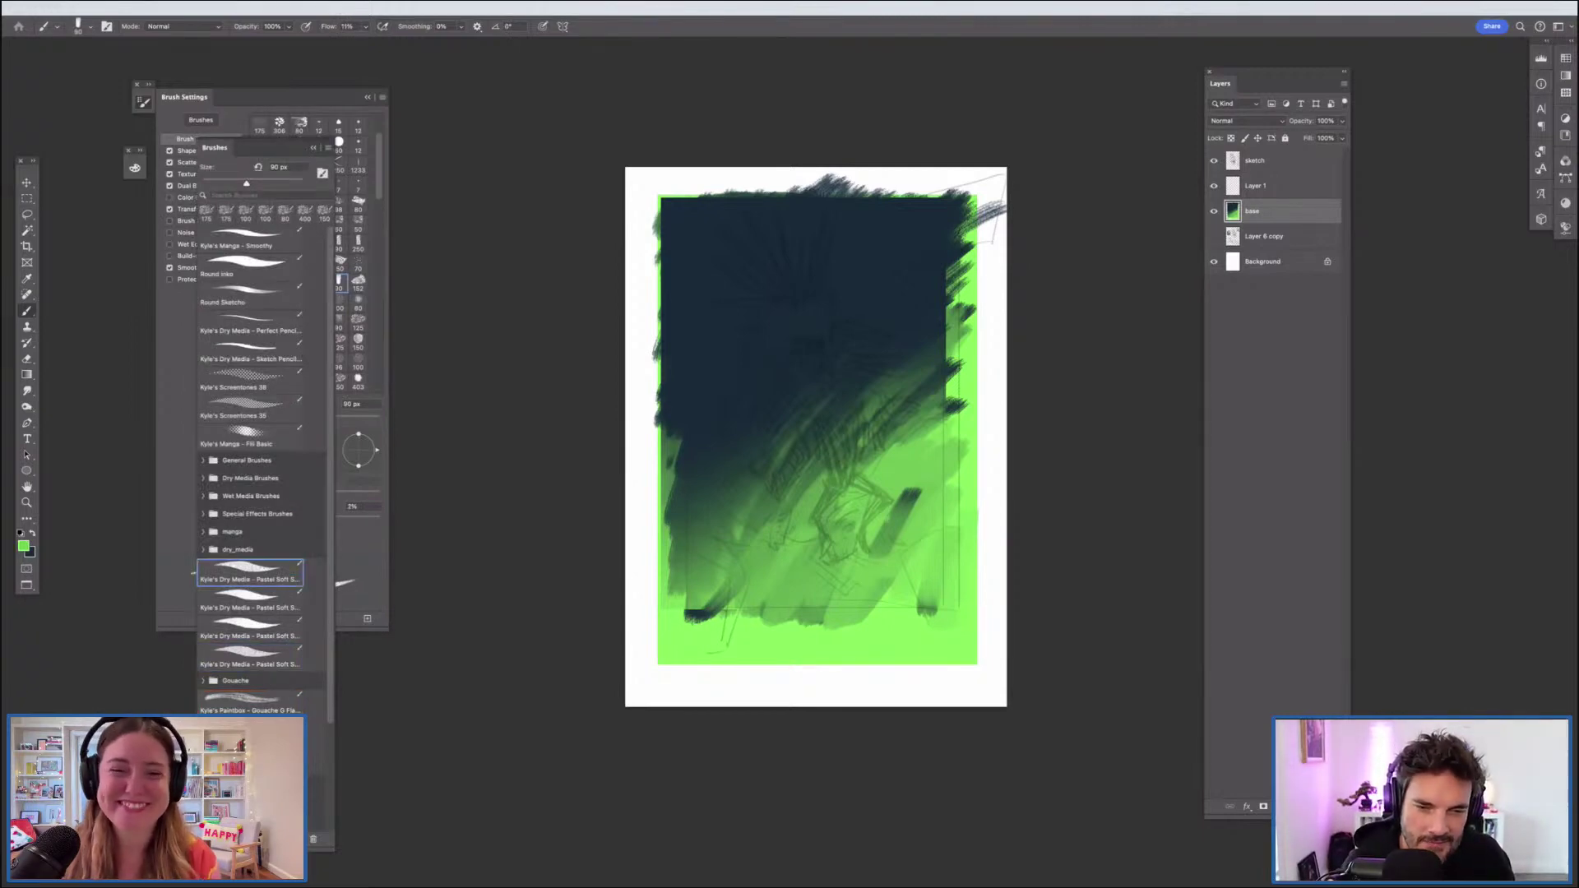
drag(912, 495, 879, 551)
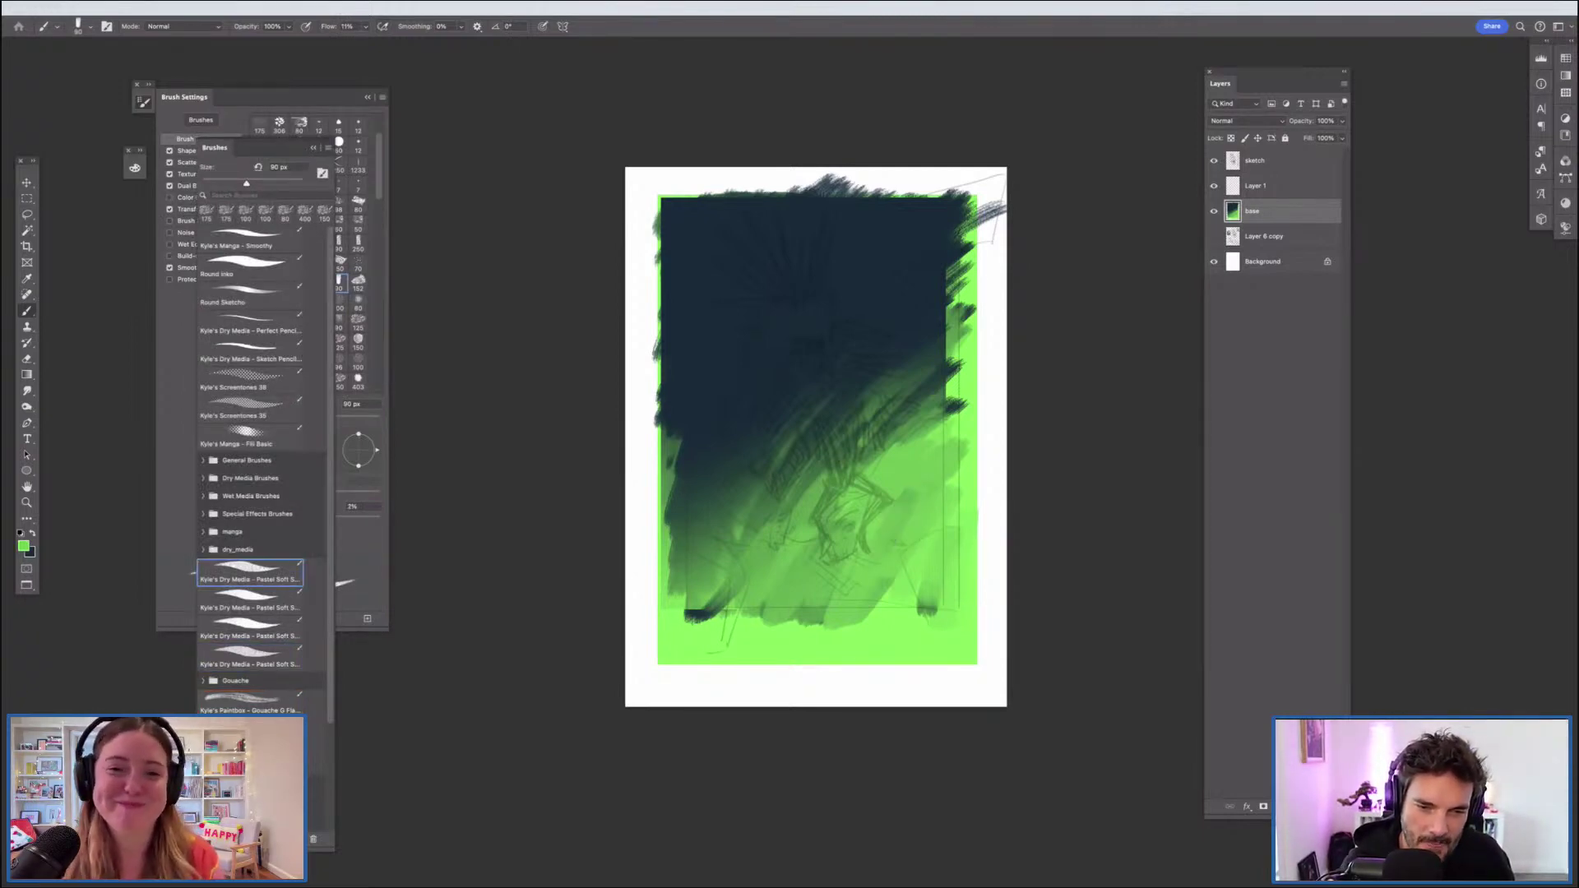
drag(901, 461, 907, 471)
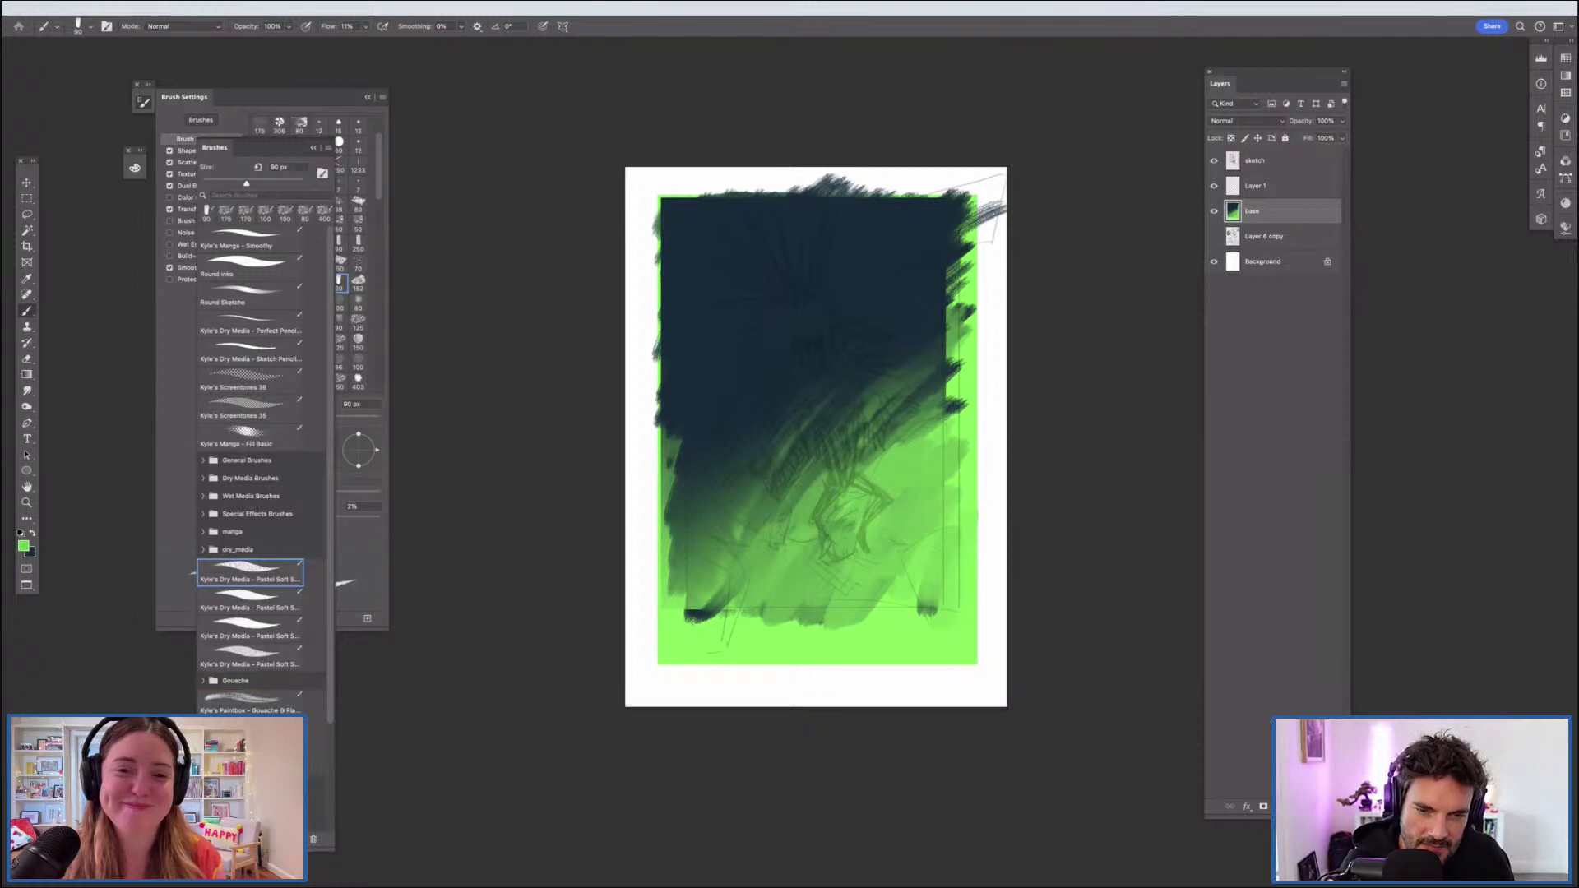
drag(932, 538, 906, 598)
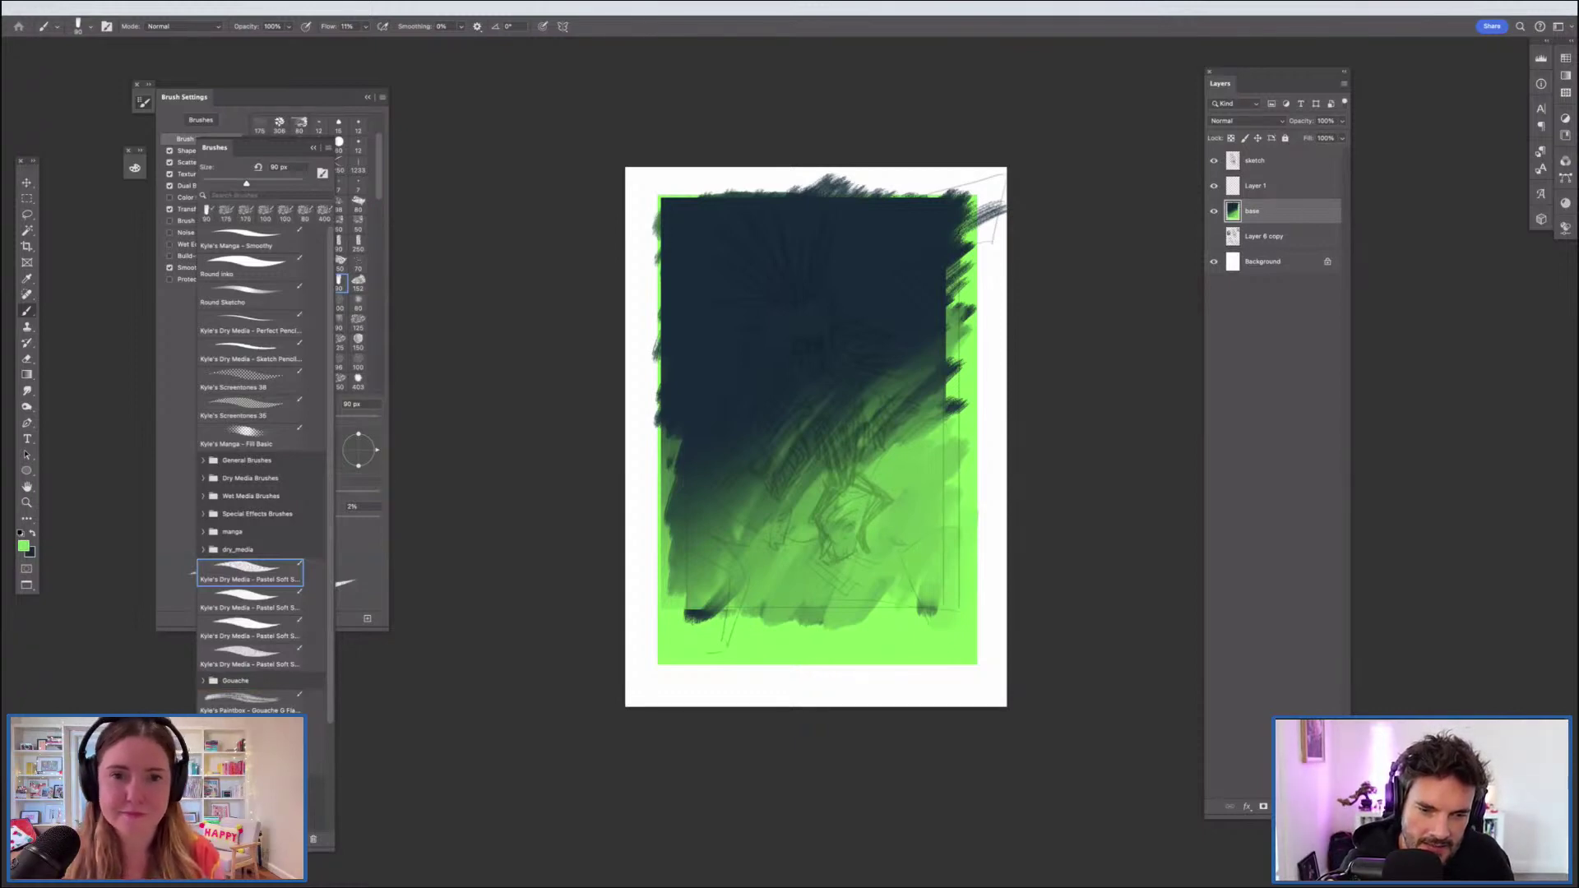
drag(936, 547, 926, 612)
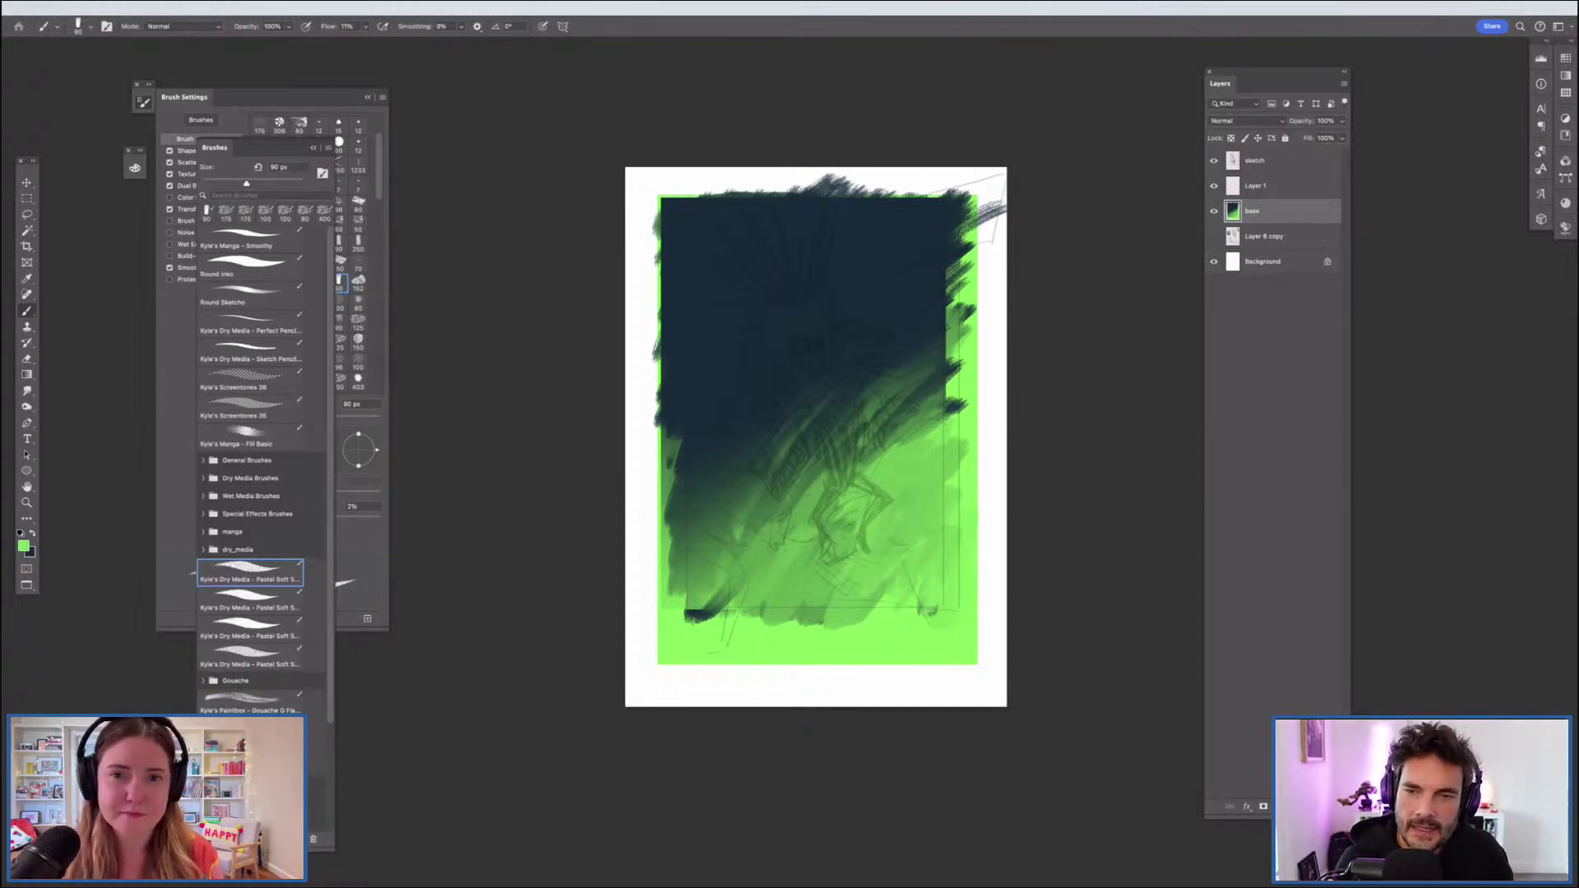
Step: Check the sketch with the base layer hidden, restore the base, and invert the sketch layer to light lines
click(1214, 186)
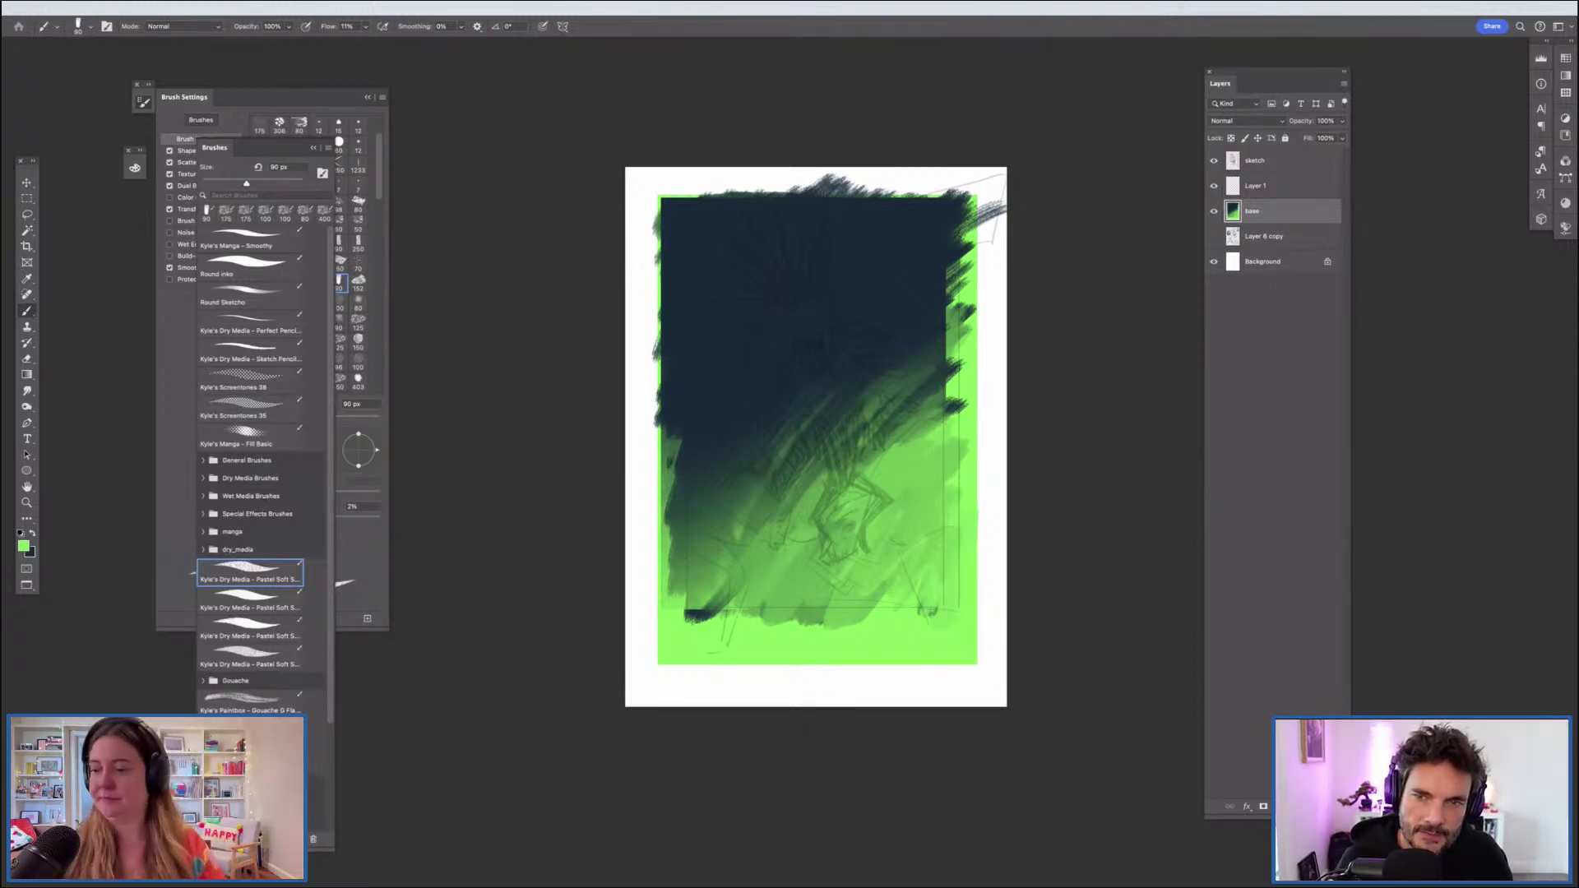
click(1270, 186)
key(super+plus)
key(super+plus)
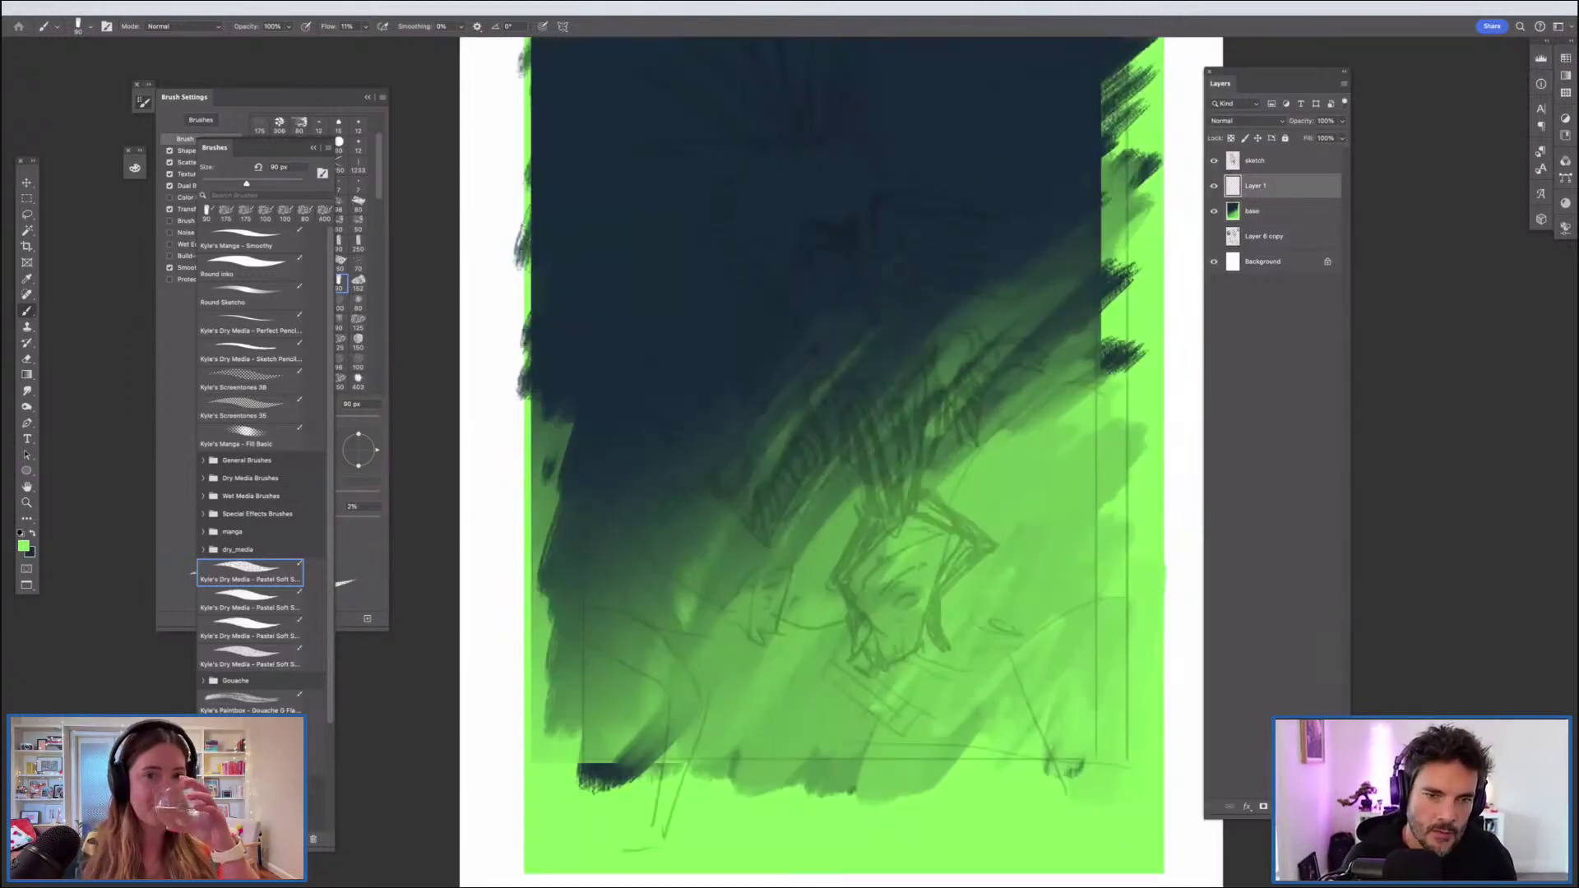
drag(1031, 274, 1003, 405)
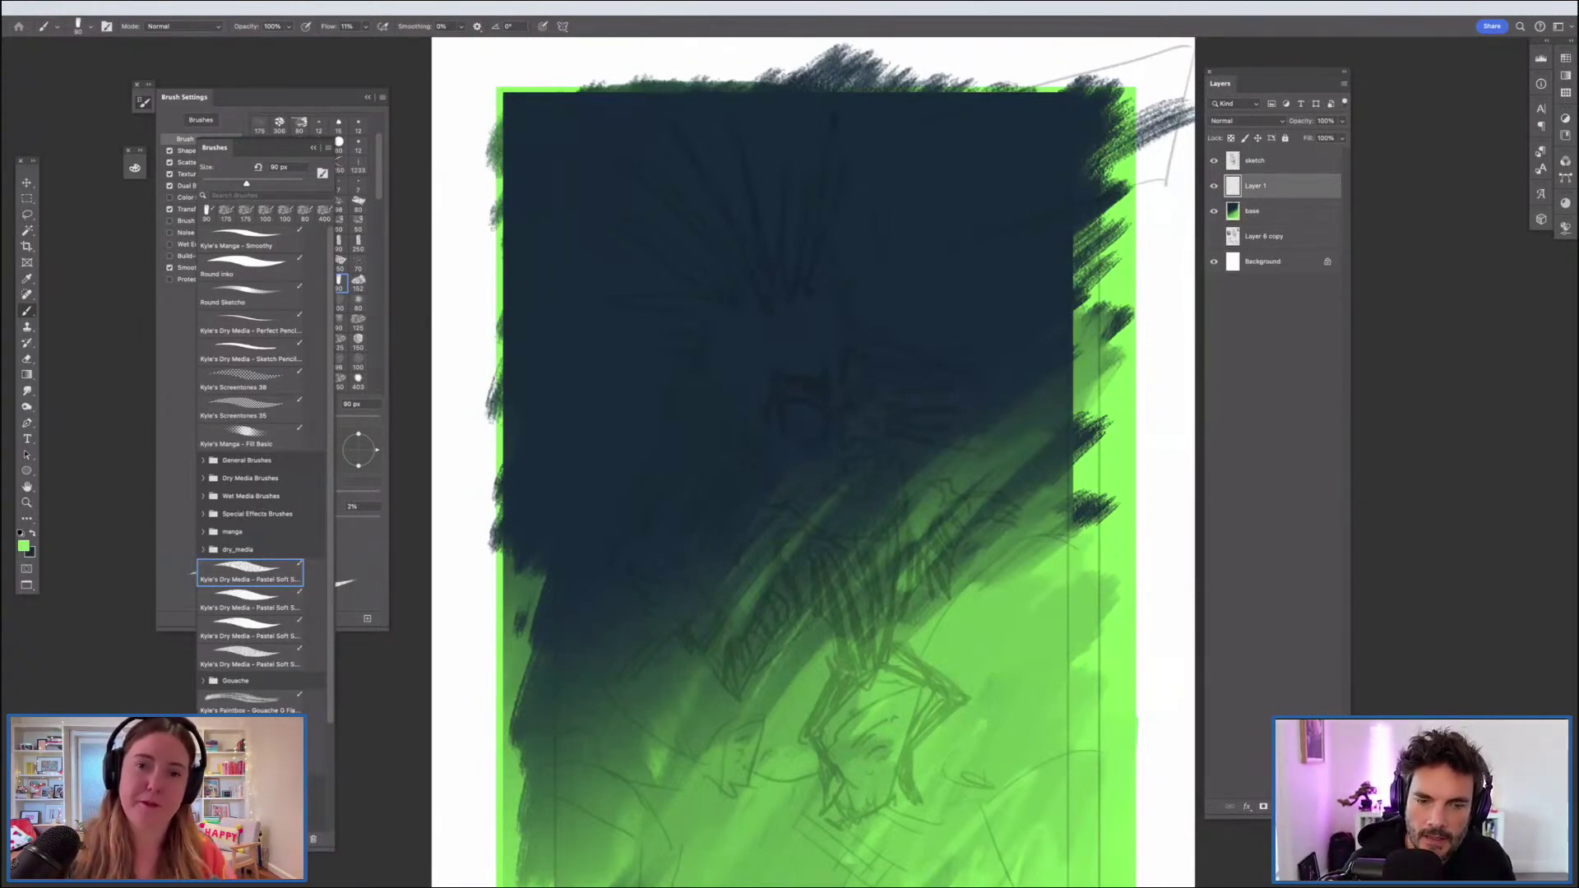
click(1214, 211)
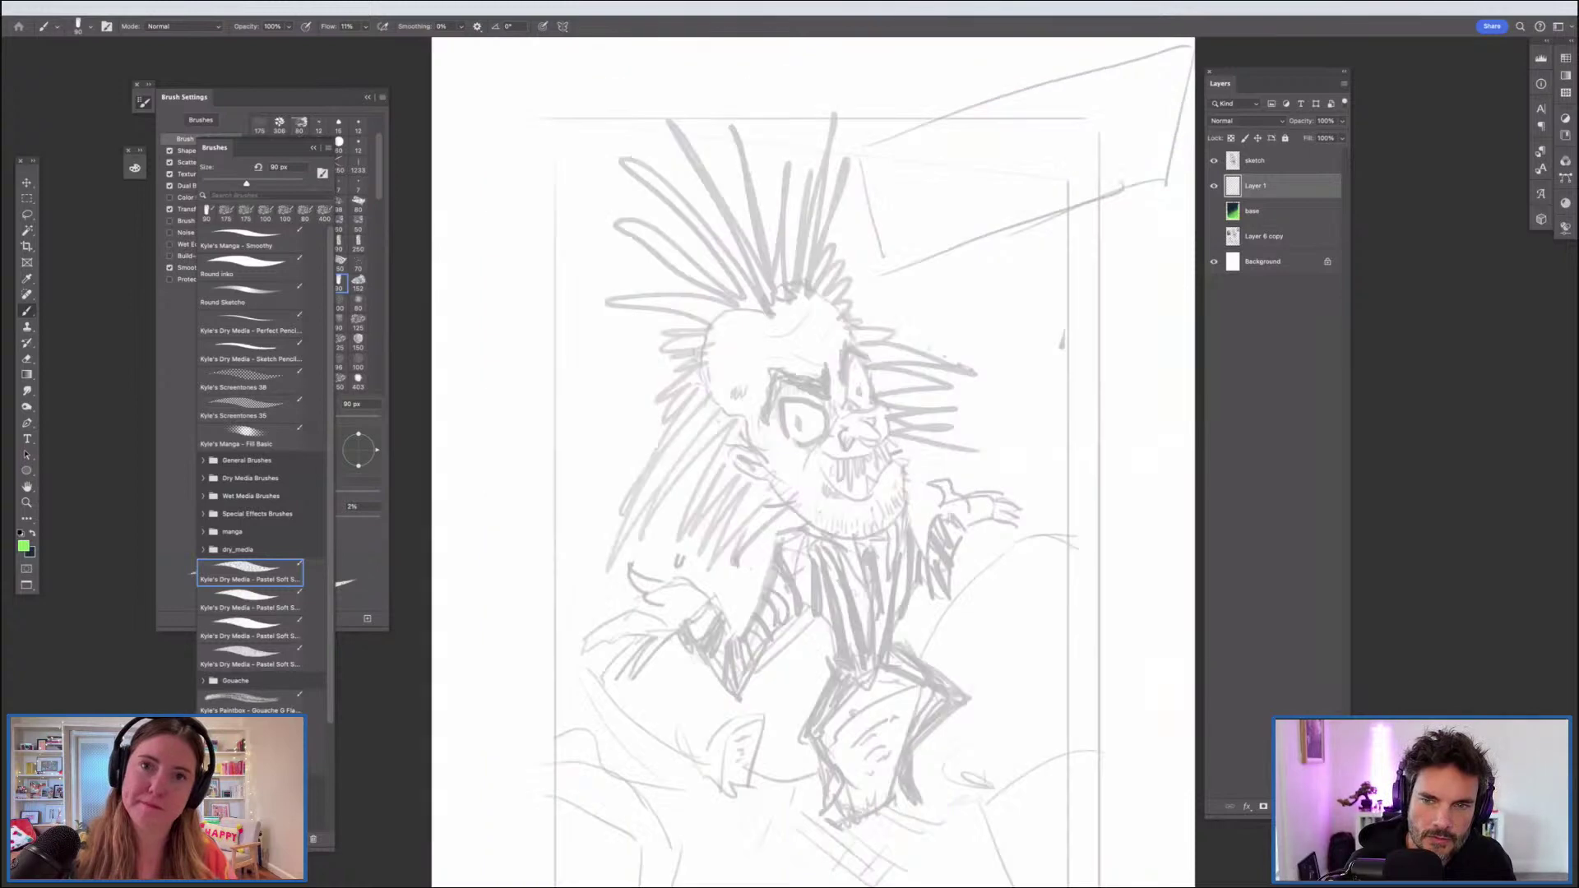
click(1214, 211)
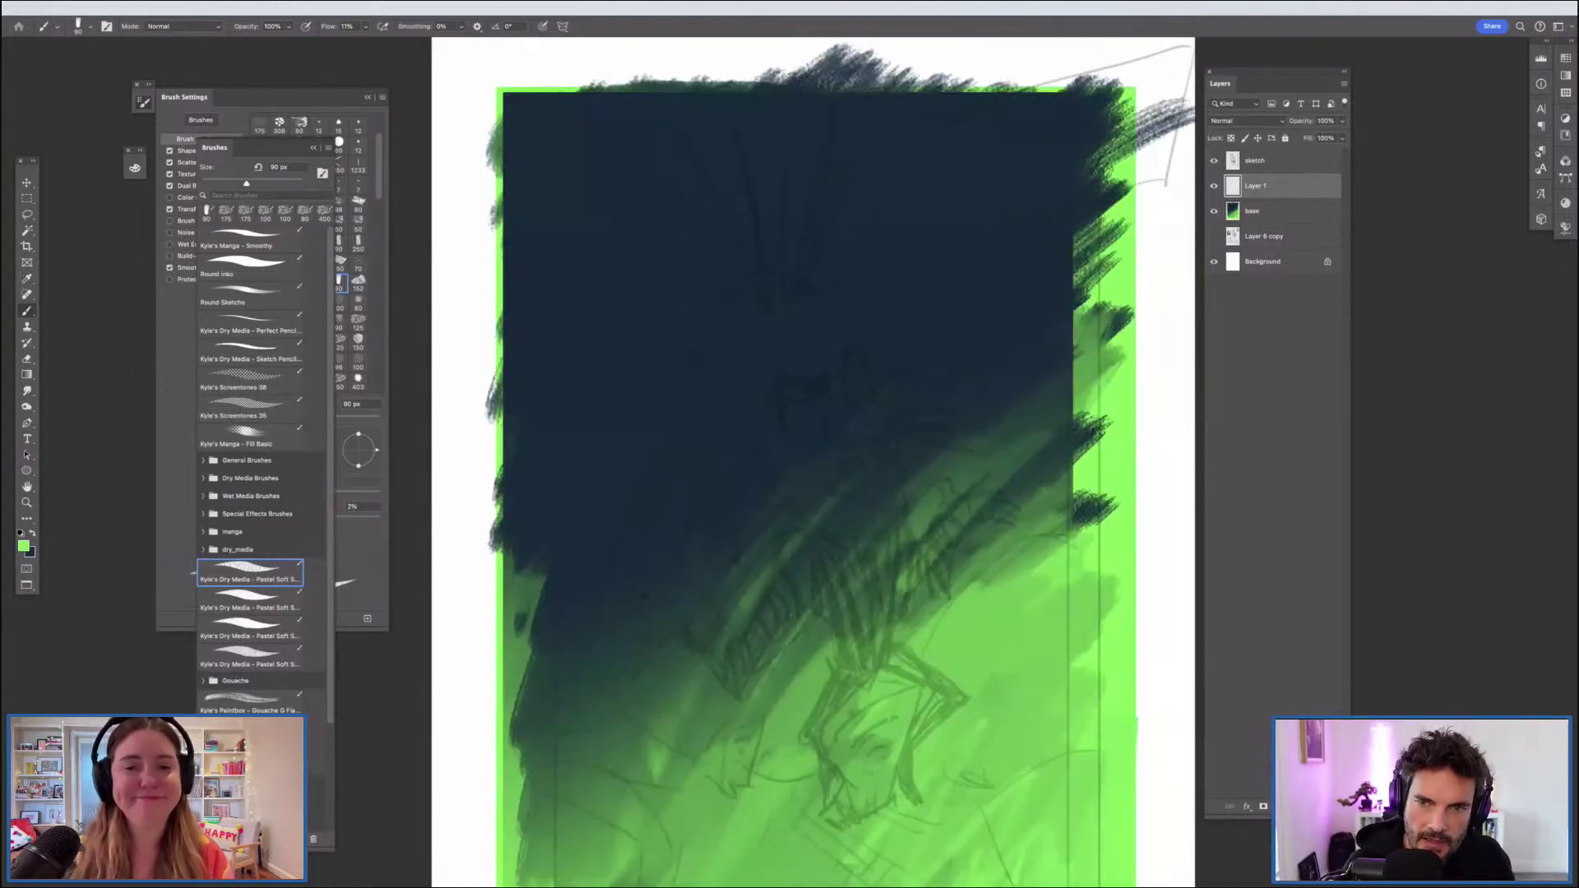
click(1255, 161)
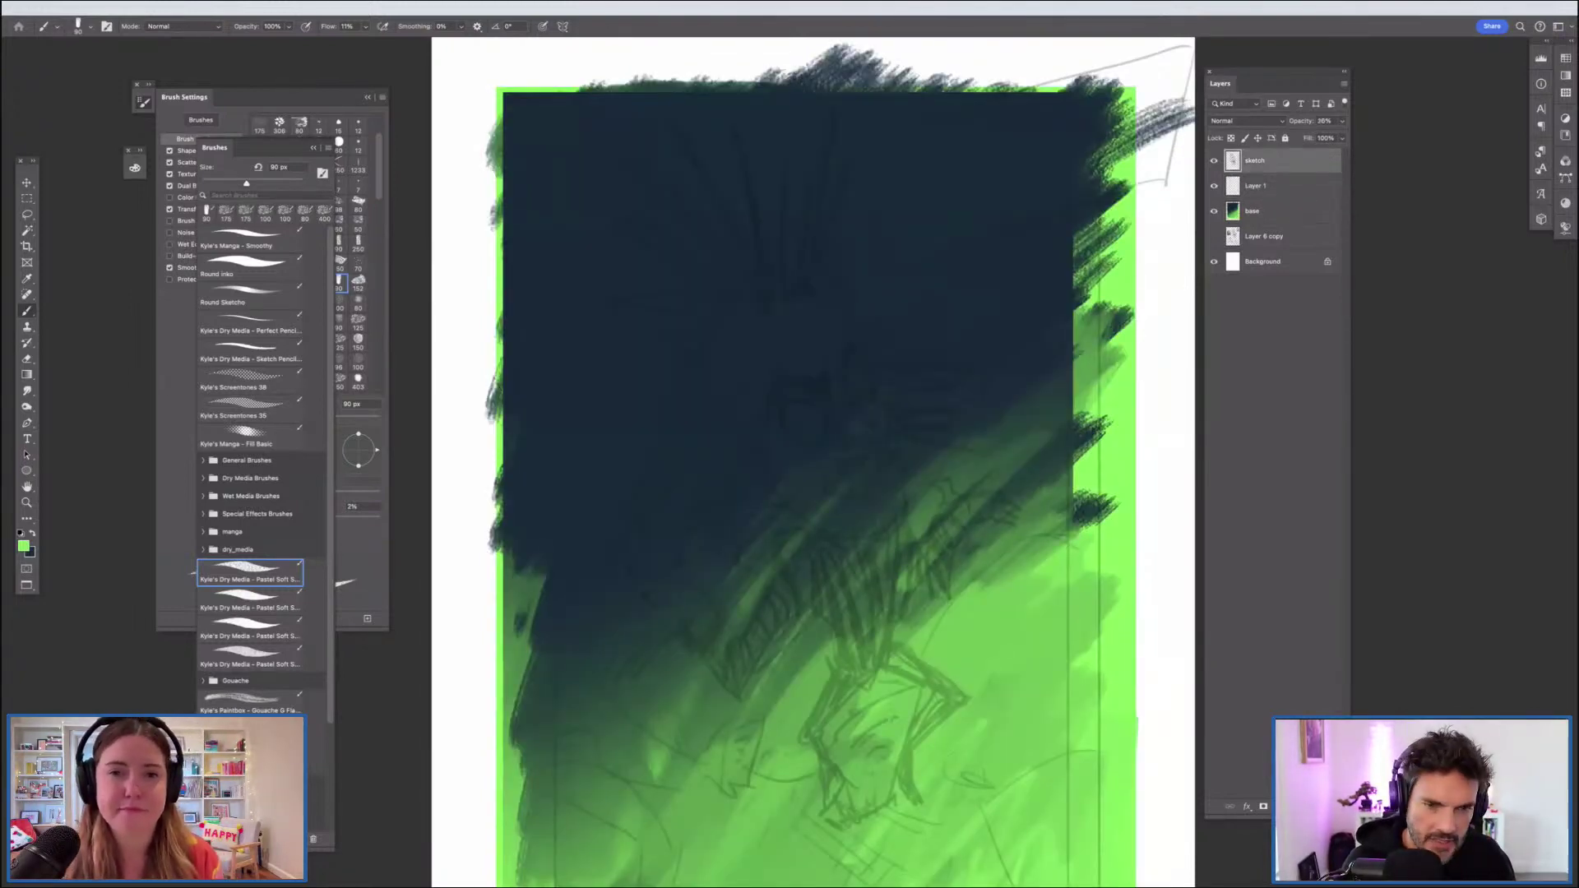
key(super+i)
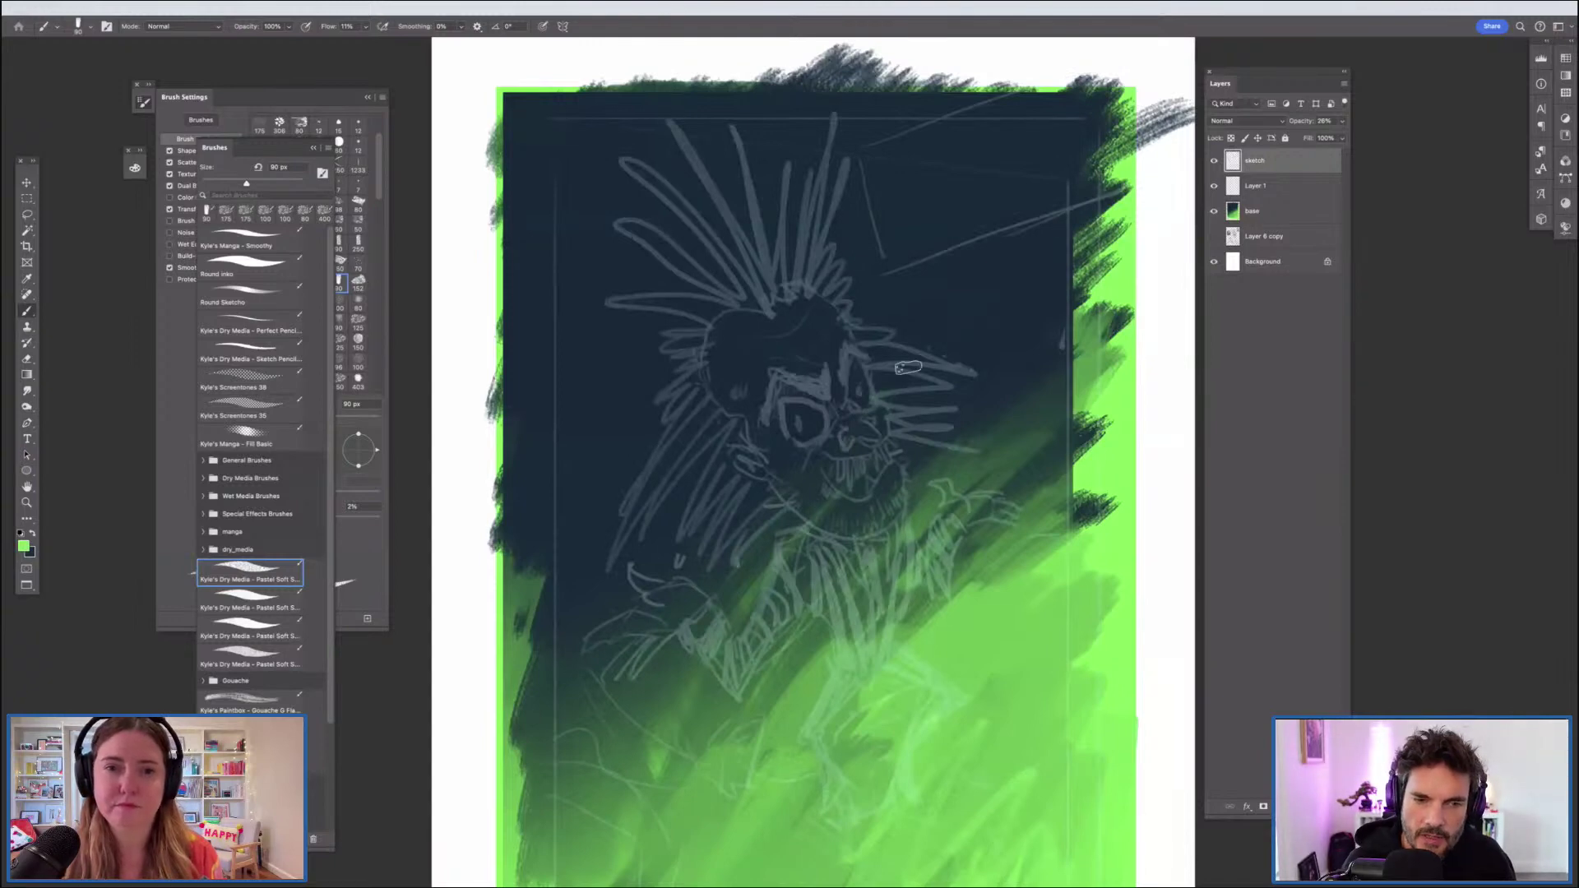
Step: Rename Layer 1 as beetlejuice
click(1256, 186)
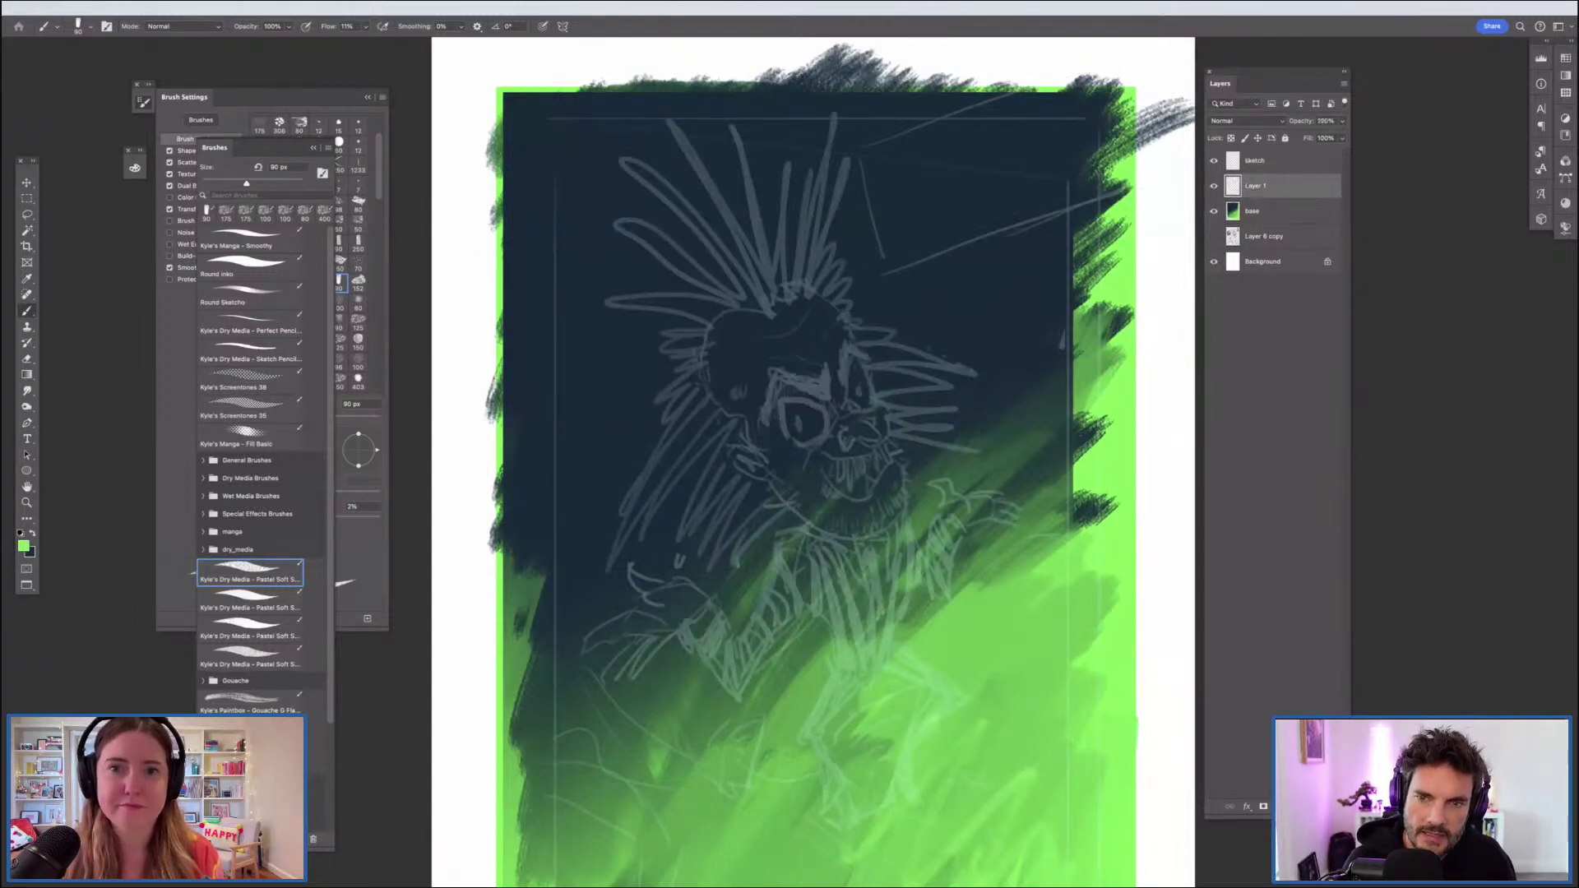
double_click(1256, 186)
text(line)
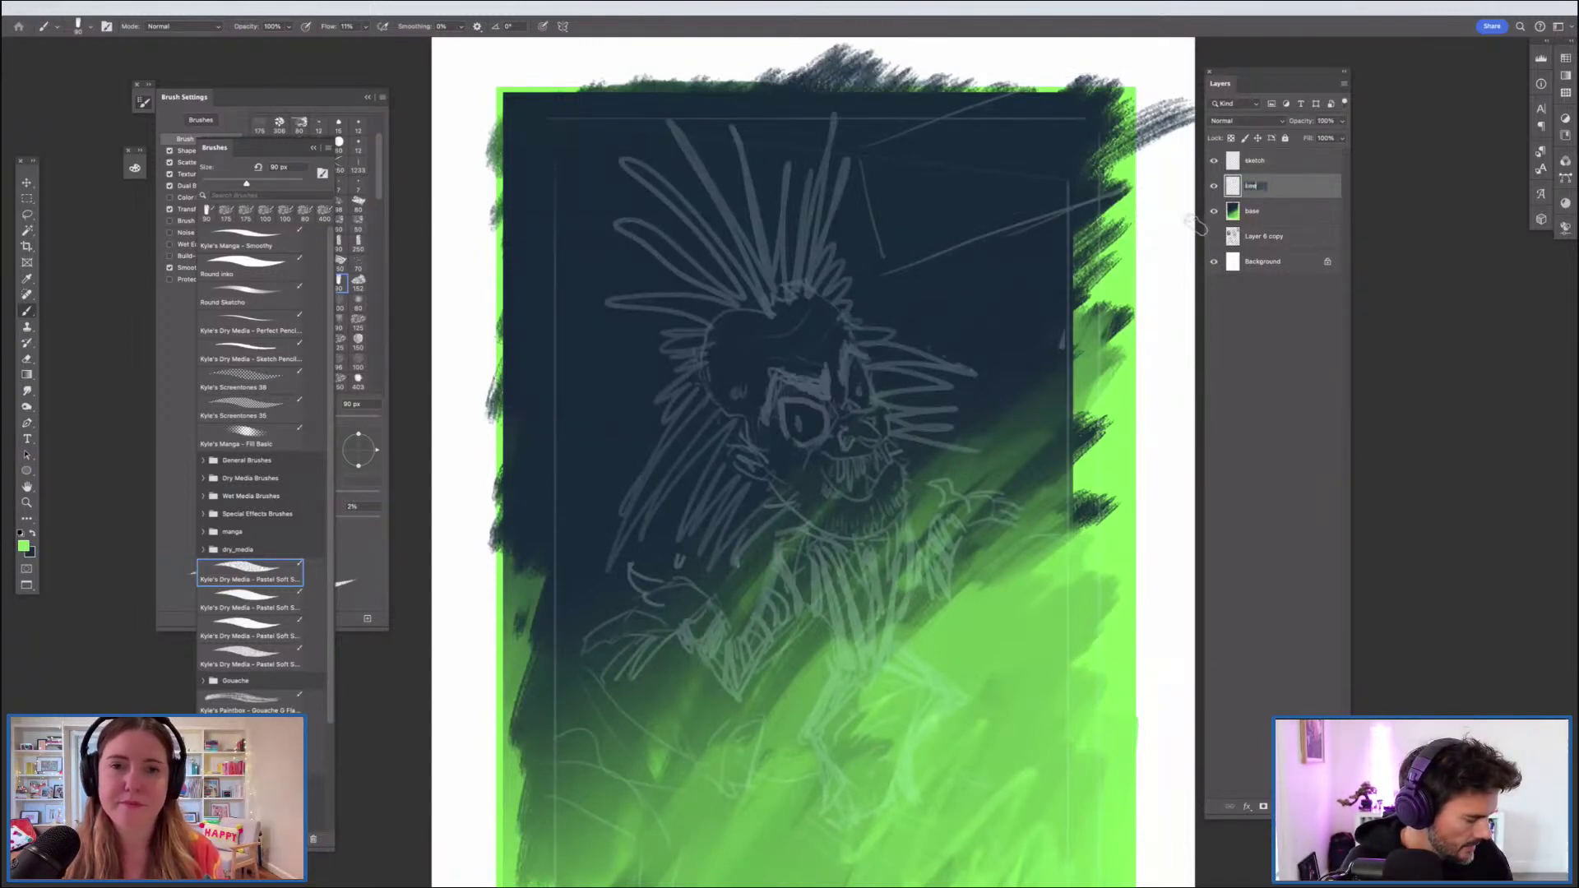
text(lejuice)
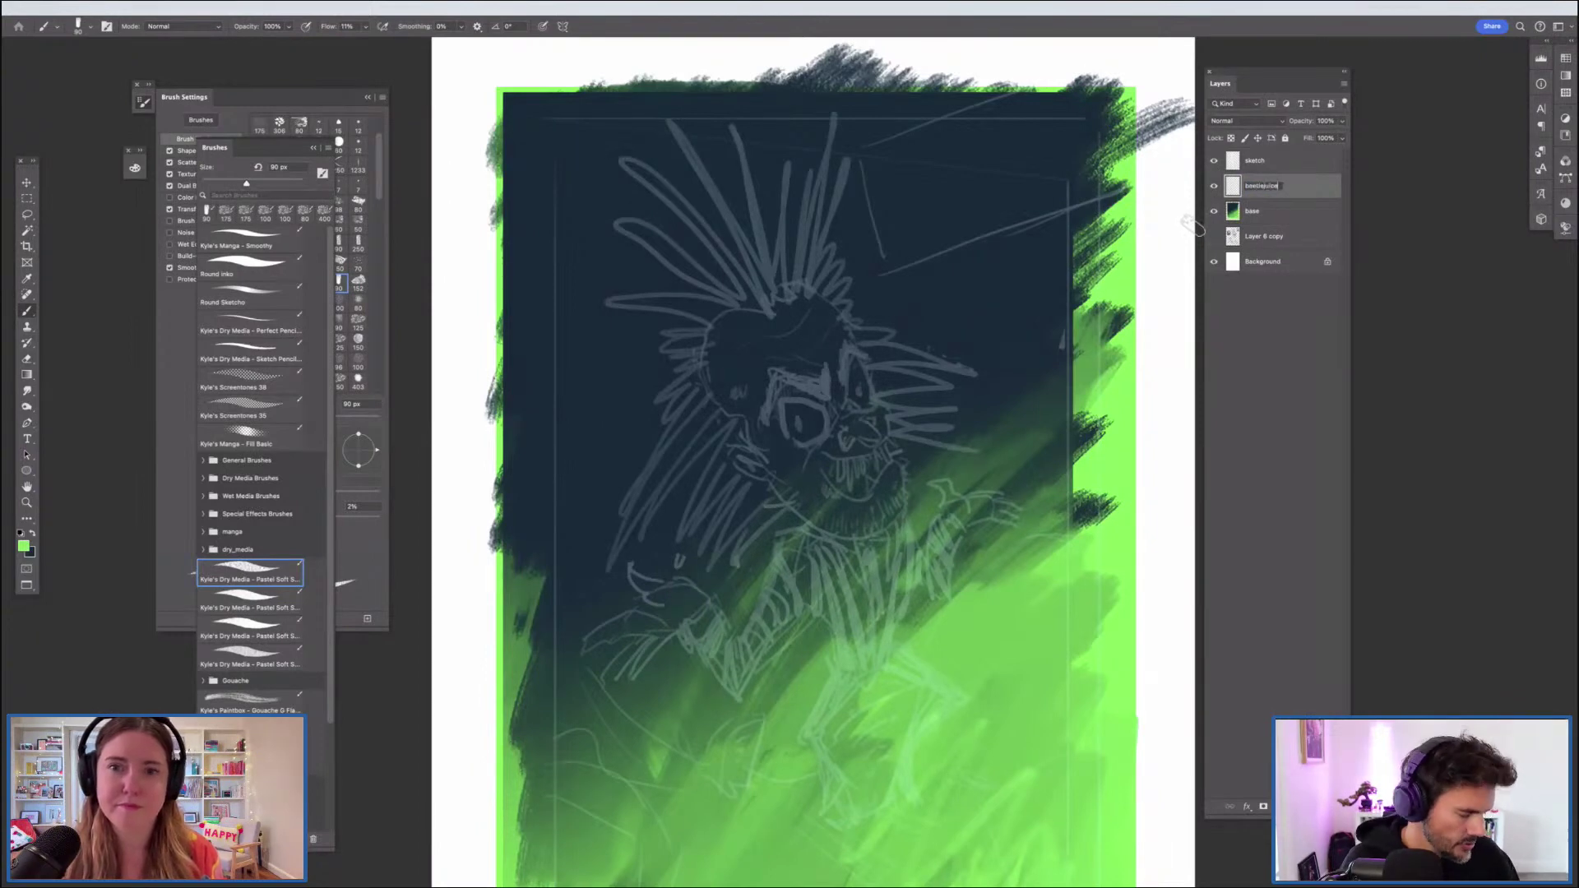
key(Return)
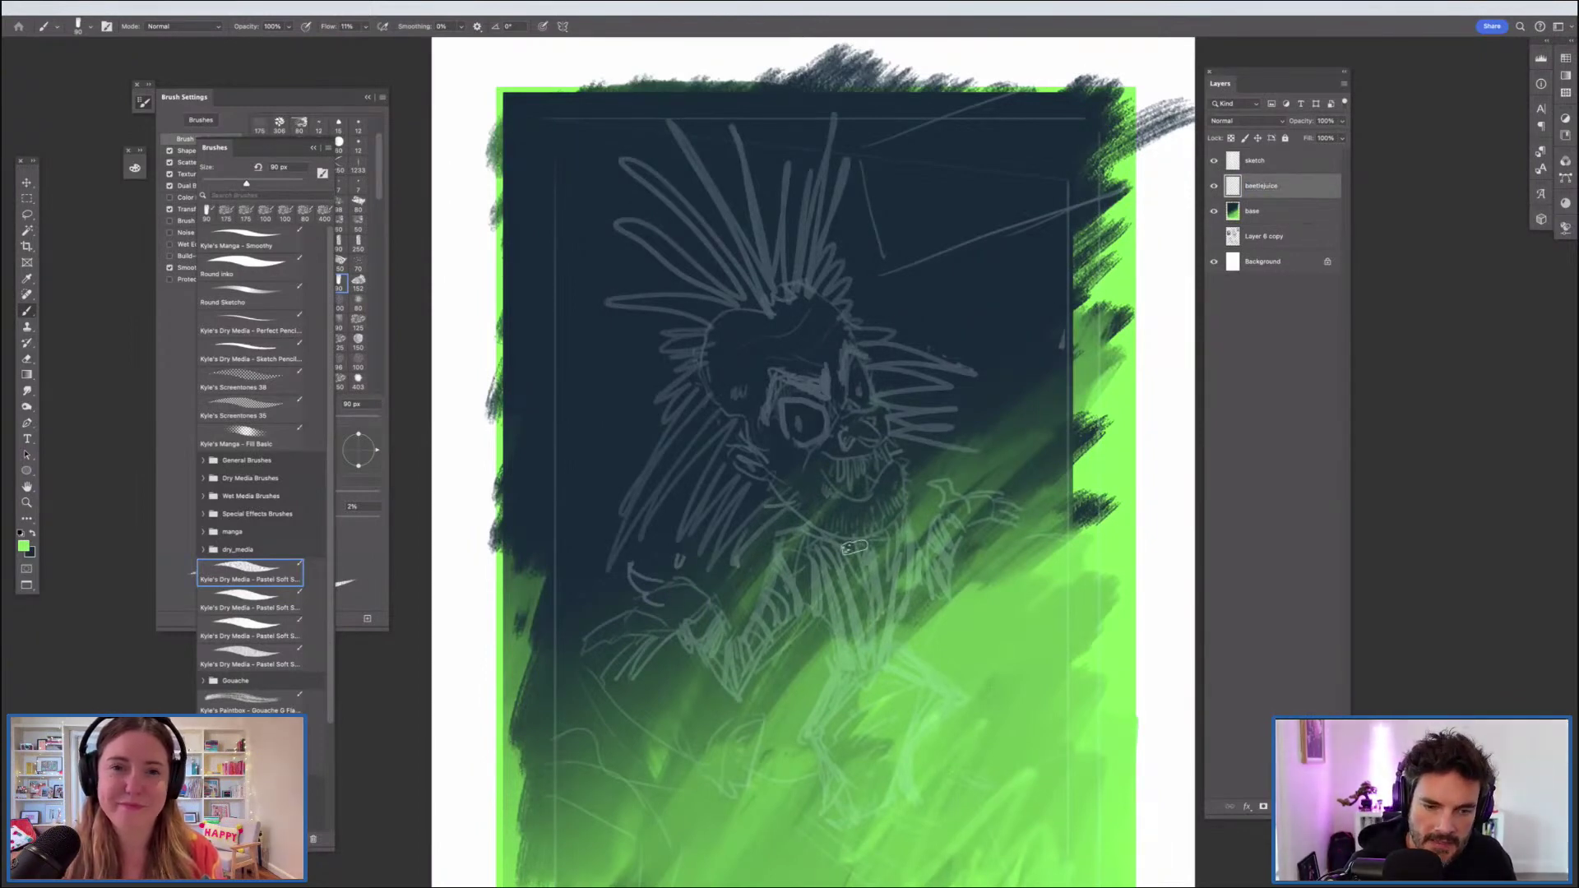
Step: Set the foreground color to a yellow-green with hue 72°, saturation 99% and brightness 93%
scroll(855, 548, down, 1)
scroll(814, 461, down, 5)
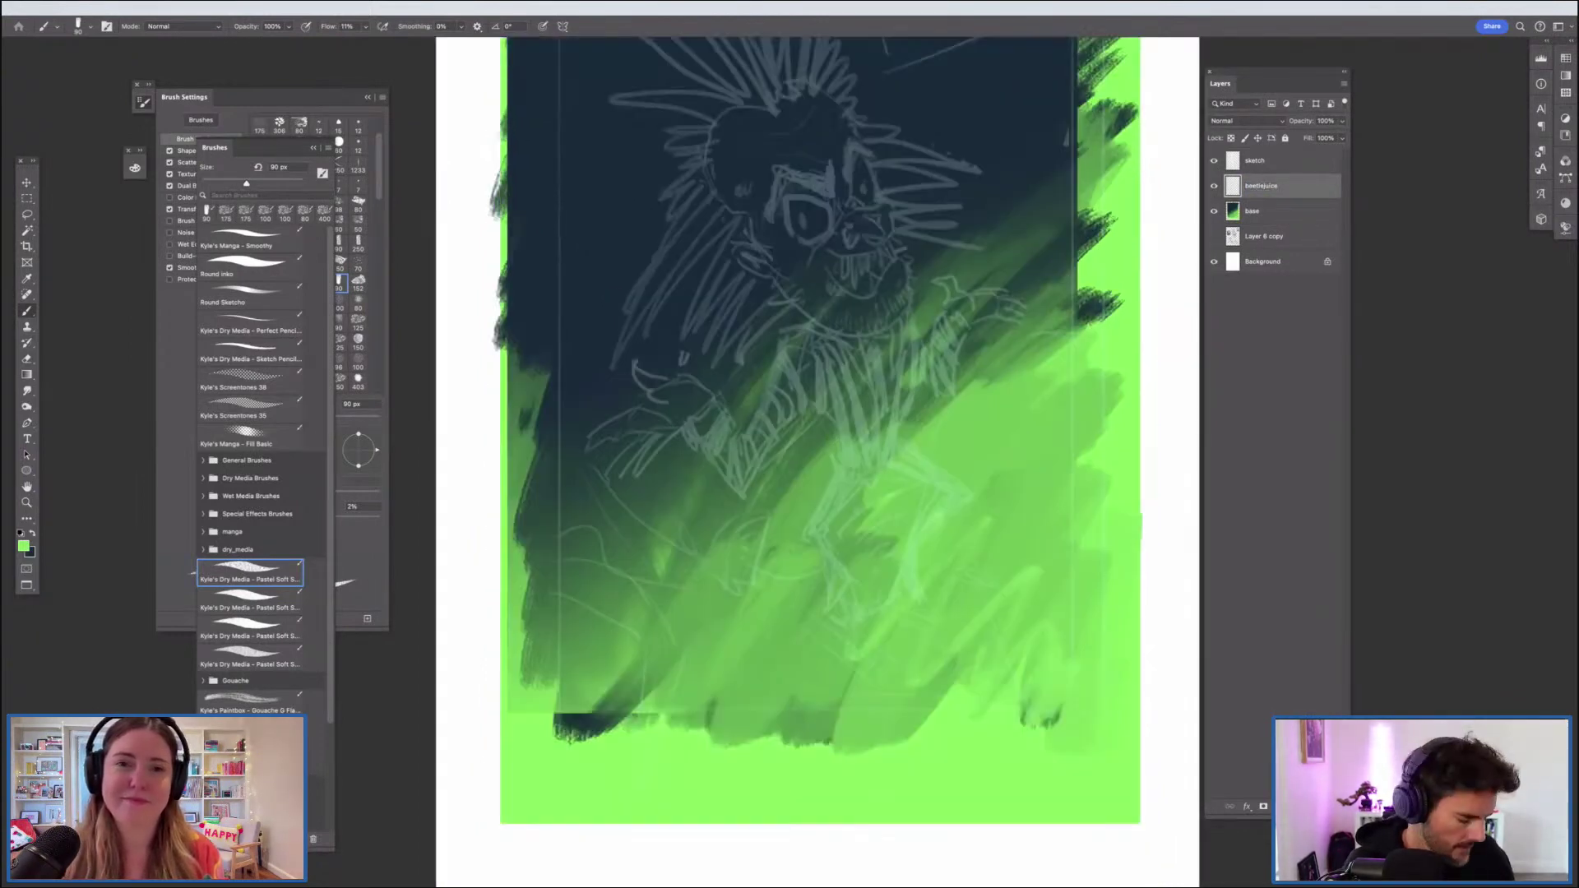
key(super+minus)
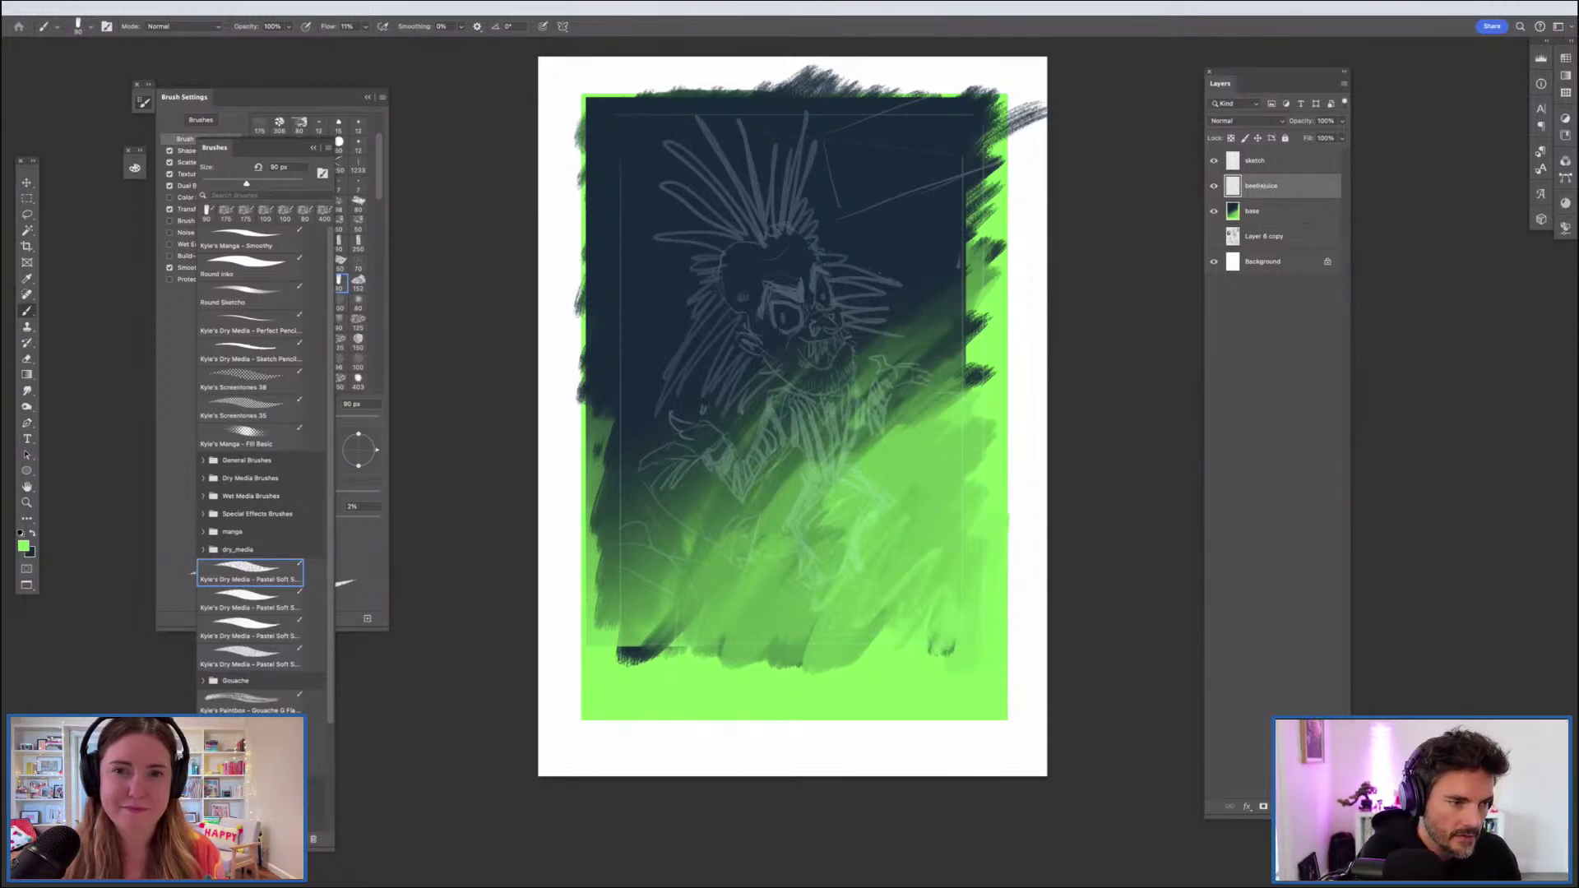
click(23, 546)
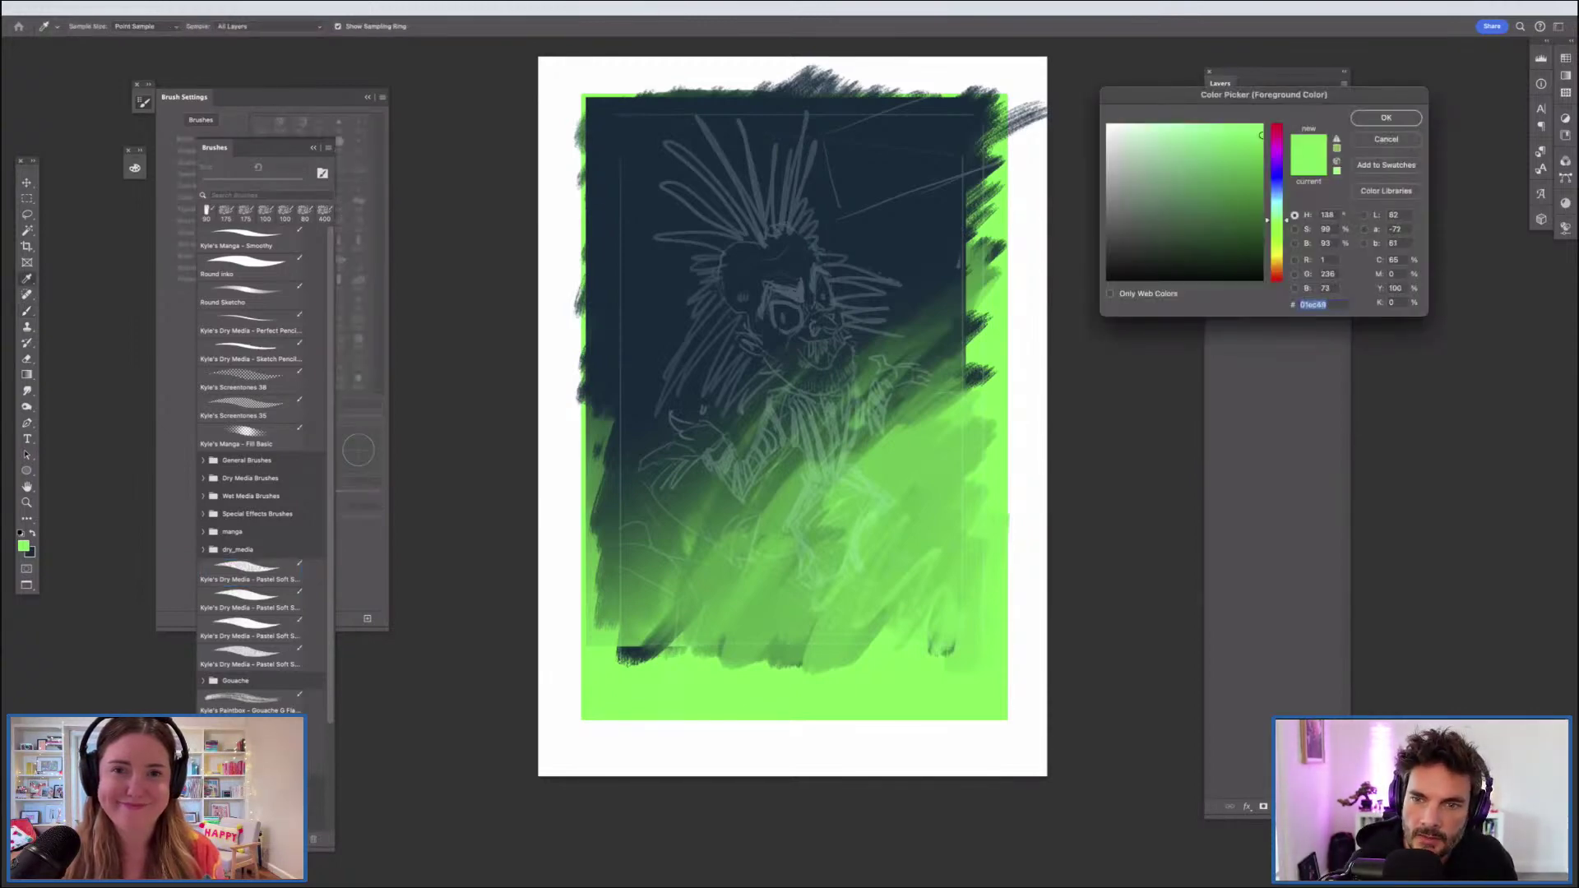
drag(1277, 221, 1278, 245)
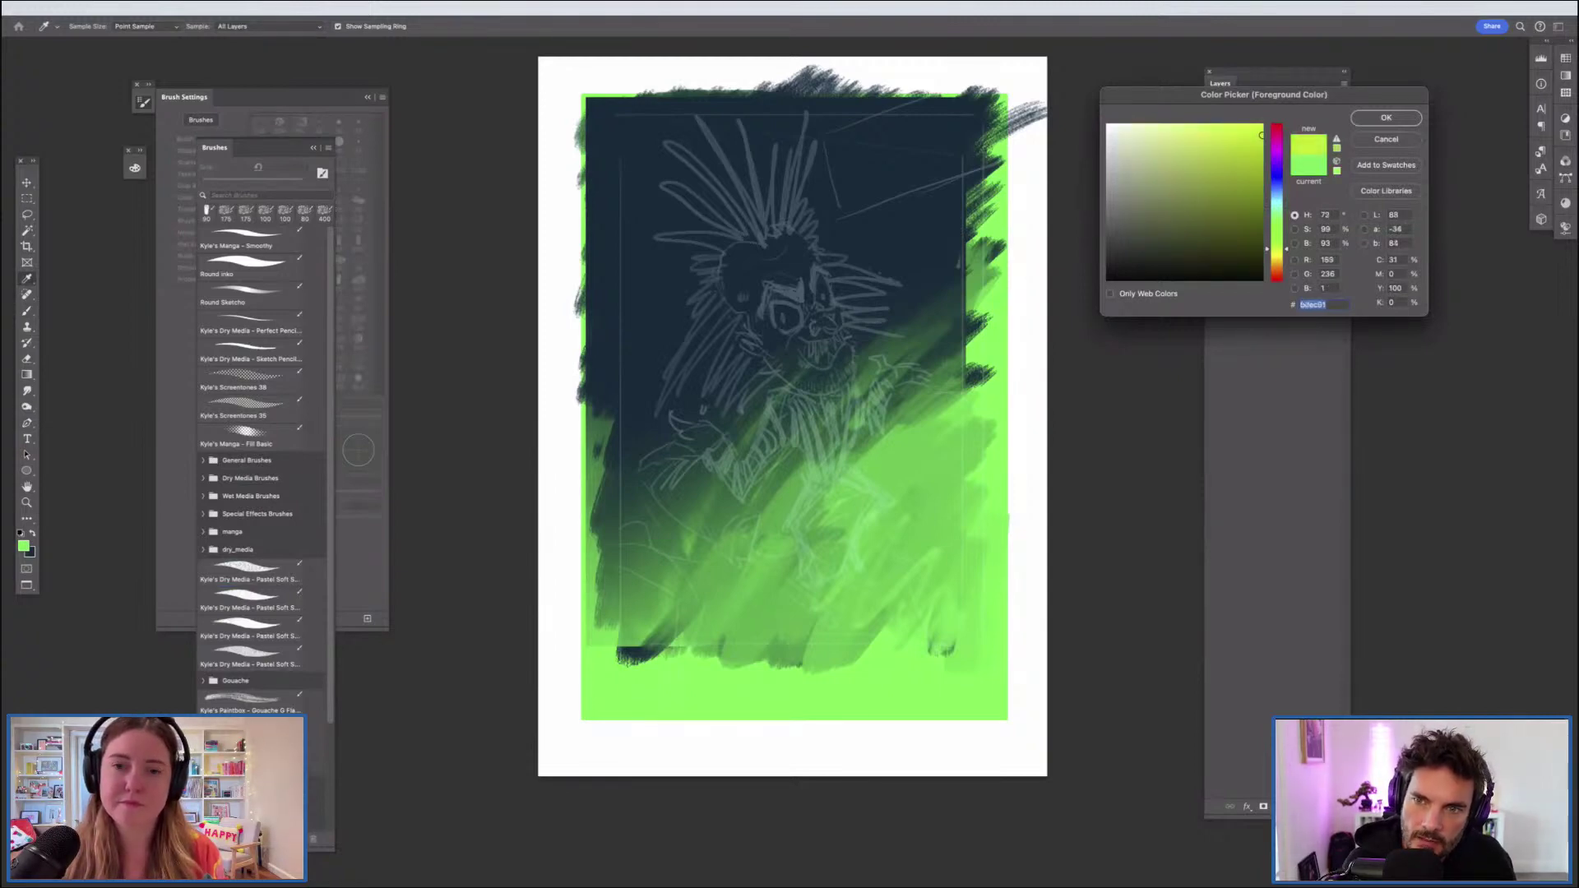
key(Return)
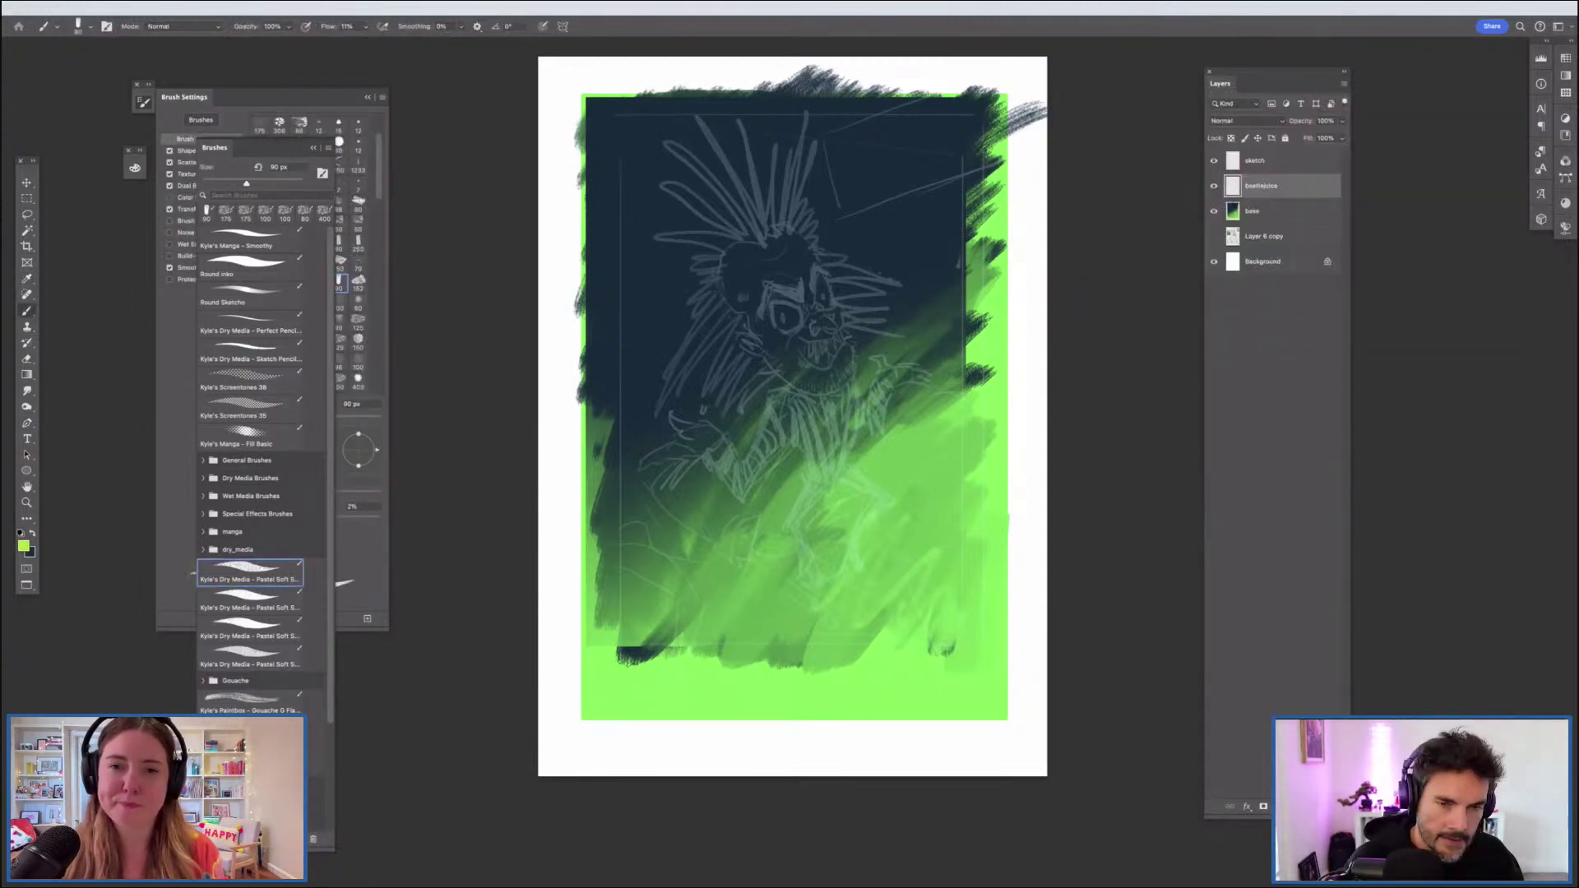
Step: Block in the character's forehead and eye area with yellow-green strokes on the beetlejuice layer
drag(798, 297, 806, 339)
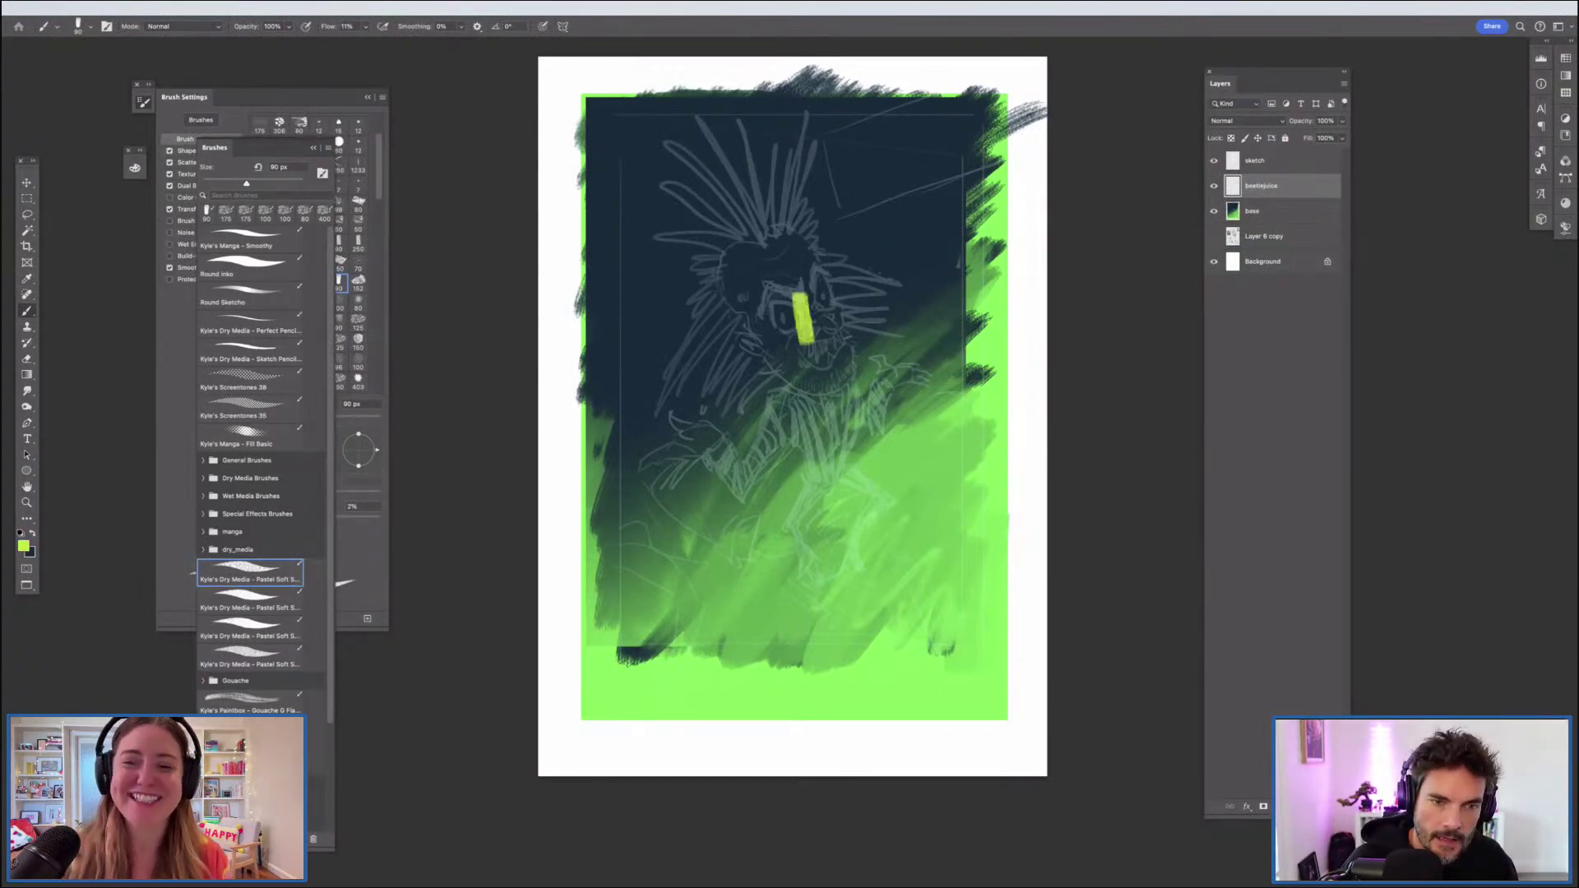
drag(764, 275, 801, 354)
mouse_move(760, 267)
mouse_down()
mouse_move(730, 325)
mouse_move(736, 255)
mouse_up()
Step: Invert the sketch layer back to dark lines and fill the rest of the head in yellow-green on the beetlejuice layer
click(1267, 161)
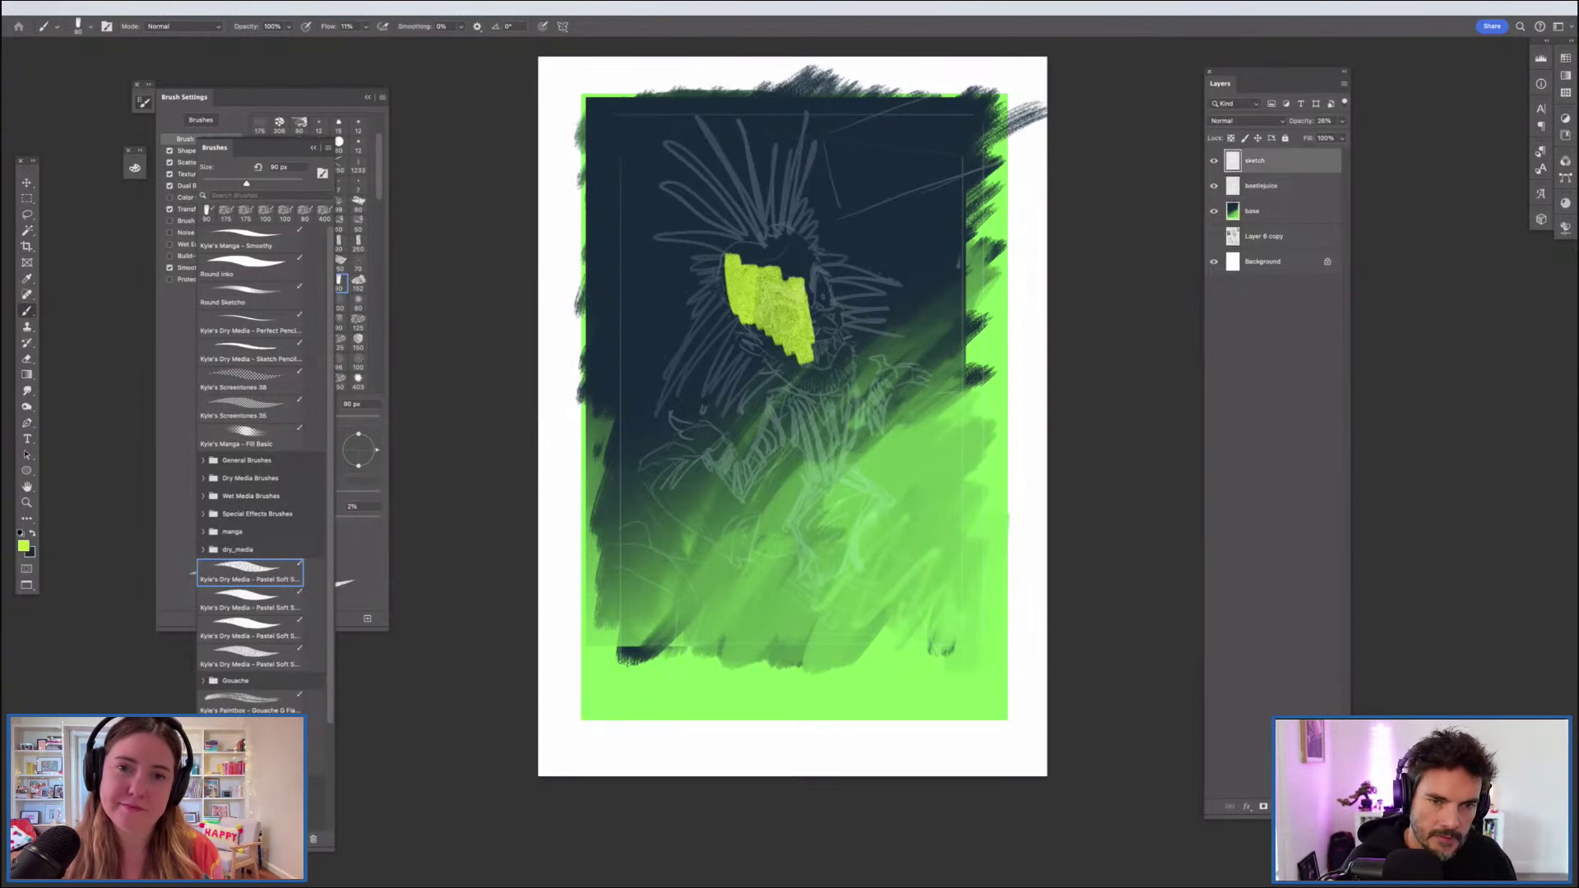
key(super+i)
click(1266, 186)
mouse_move(780, 325)
mouse_down()
mouse_move(786, 355)
mouse_move(749, 391)
mouse_up()
mouse_move(736, 304)
mouse_down()
mouse_move(705, 393)
mouse_move(772, 251)
mouse_move(821, 386)
mouse_up()
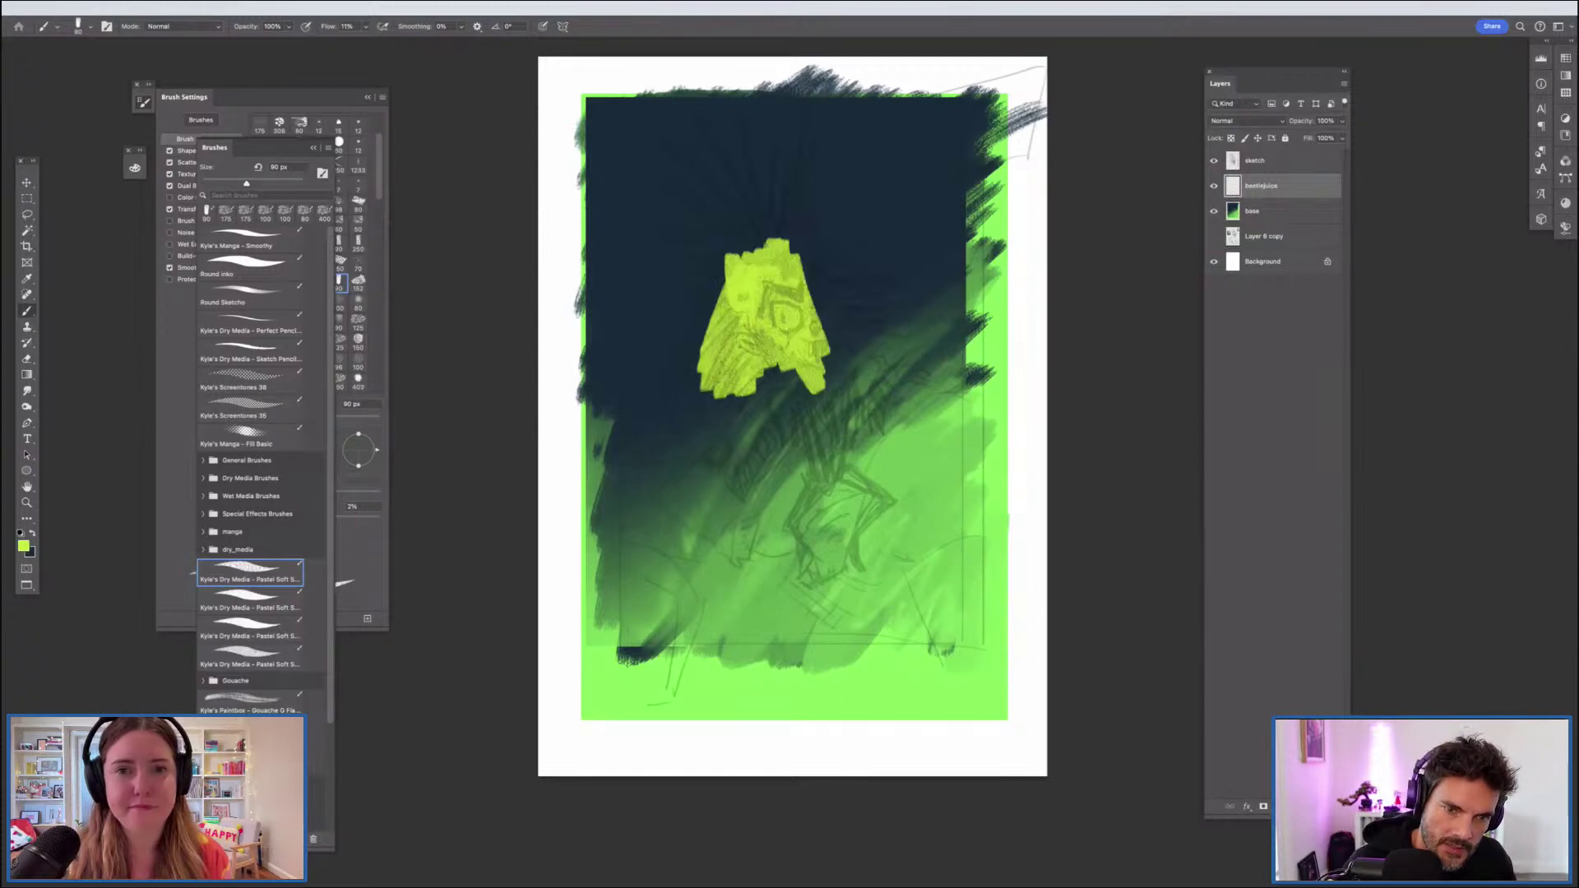
mouse_move(814, 323)
mouse_down()
mouse_move(835, 403)
mouse_move(806, 237)
mouse_move(819, 367)
mouse_up()
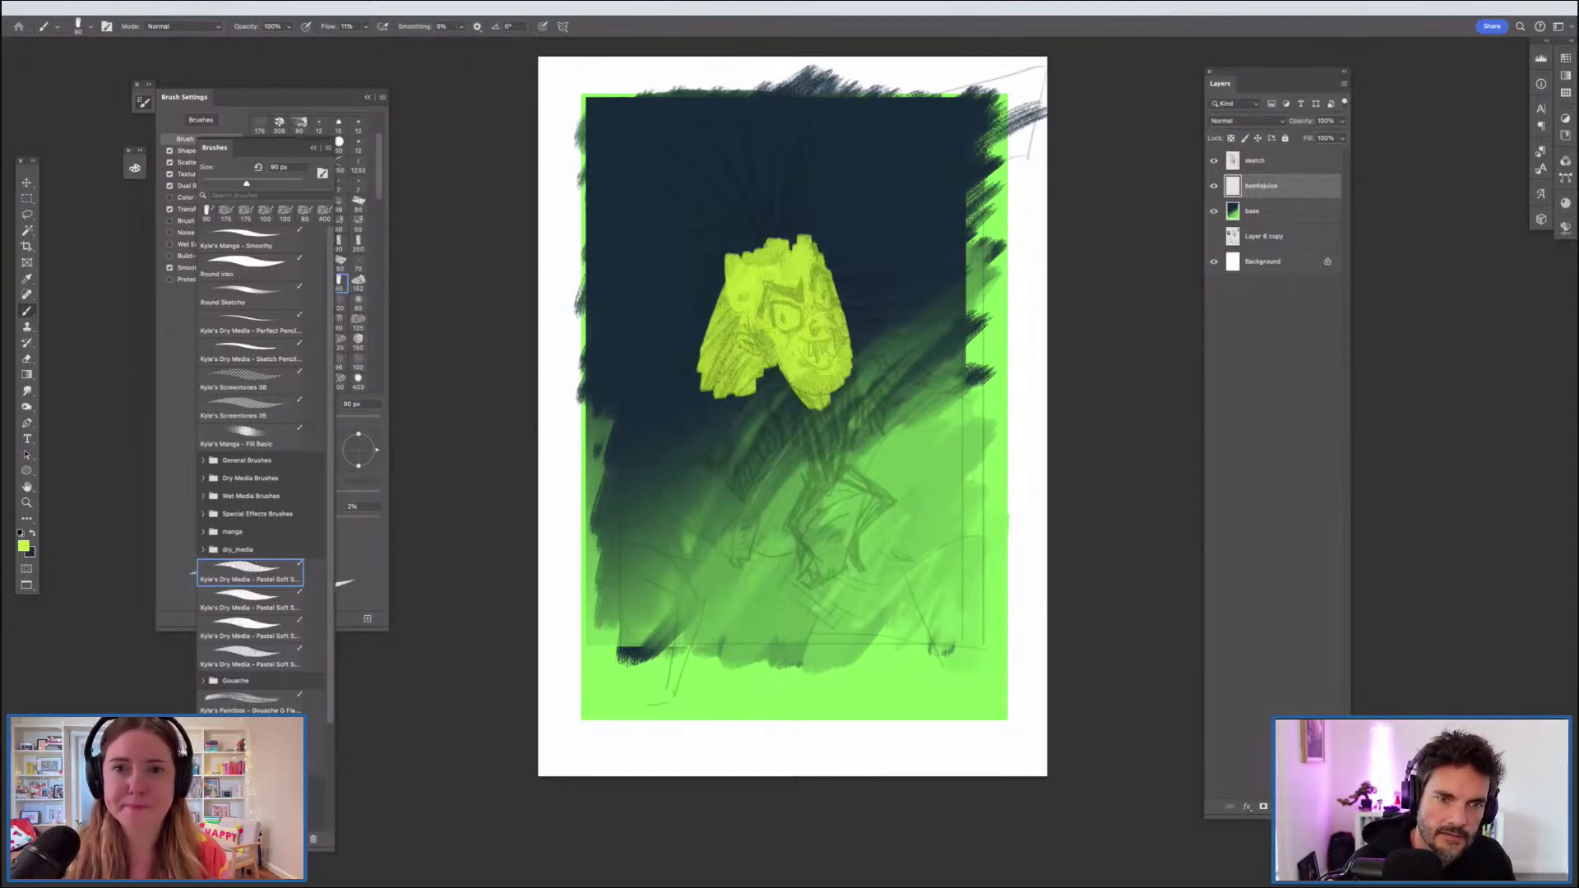
drag(734, 254, 765, 345)
Step: Paint yellow-green hair spikes radiating from the top and both sides of the head, following the sketch
drag(740, 249, 662, 246)
drag(739, 241, 694, 218)
drag(745, 239, 665, 184)
drag(758, 238, 670, 154)
drag(761, 245, 701, 119)
drag(773, 244, 745, 140)
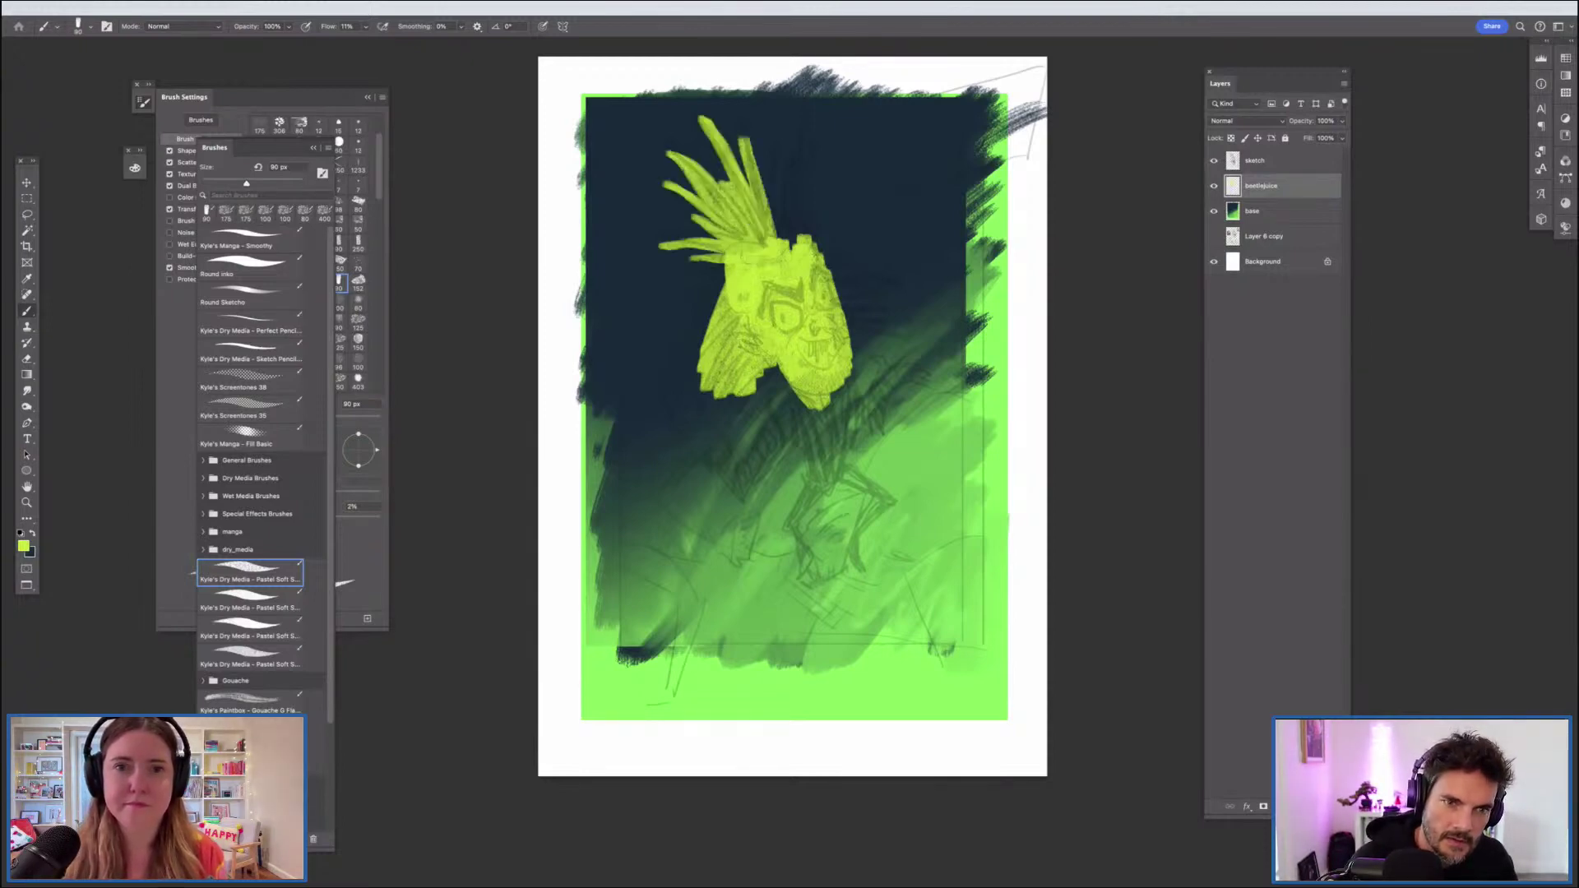
drag(765, 242, 745, 122)
drag(780, 241, 784, 130)
drag(796, 240, 800, 129)
mouse_move(808, 247)
mouse_down()
mouse_move(823, 218)
mouse_move(892, 292)
mouse_move(869, 335)
mouse_up()
Step: Hide the base layer and fill in the remaining hair spikes around the head in yellow-green
click(1213, 211)
drag(778, 366, 744, 400)
drag(707, 321, 662, 407)
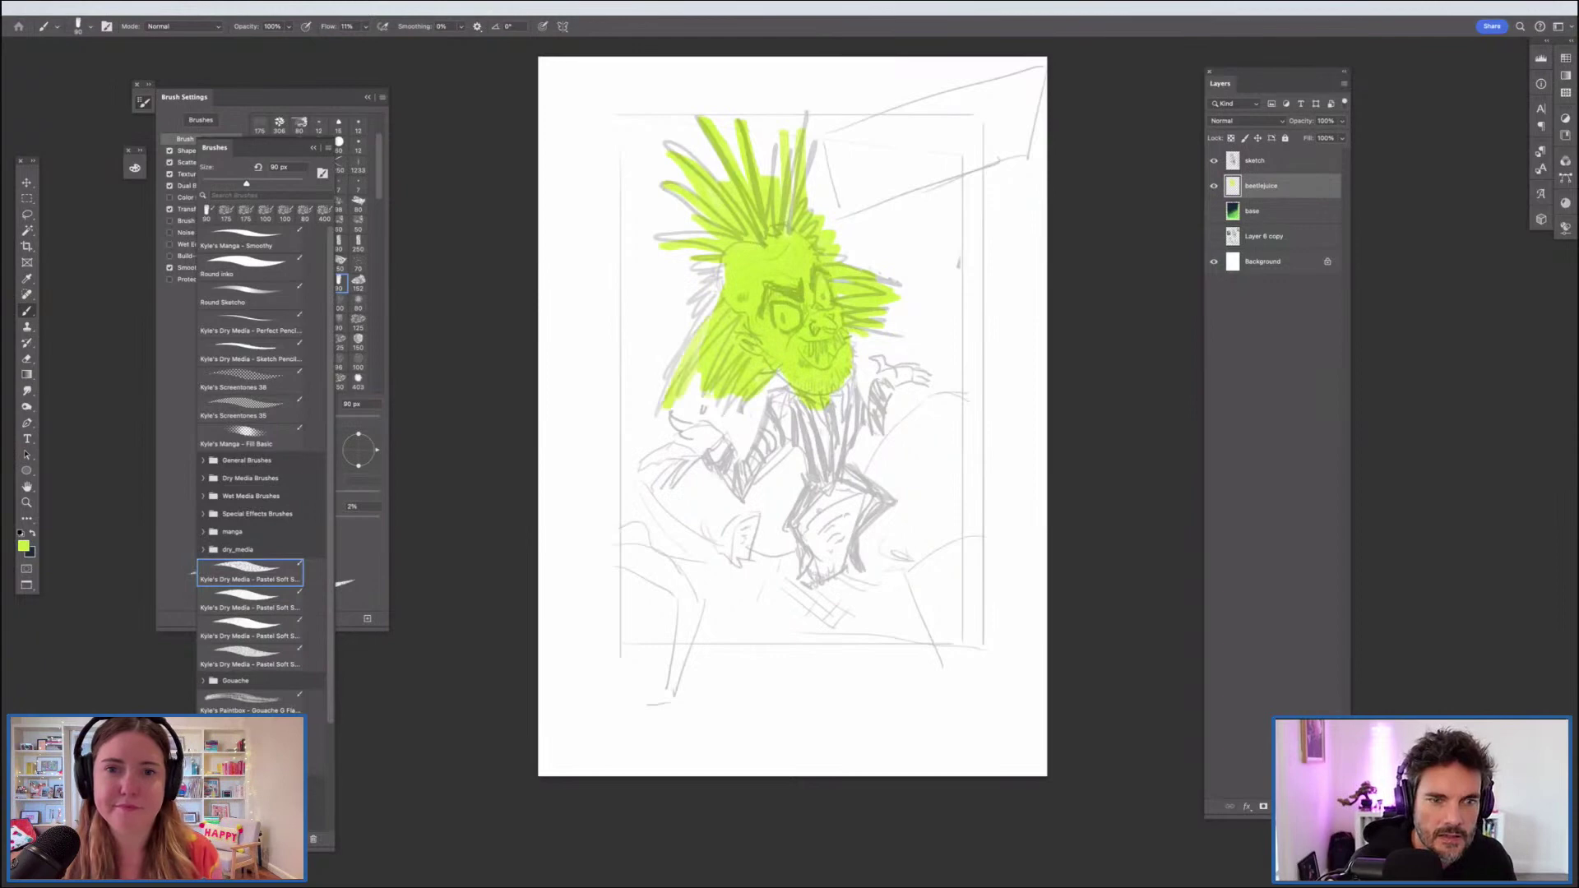
drag(722, 264, 684, 317)
drag(710, 218, 656, 176)
drag(717, 247, 647, 240)
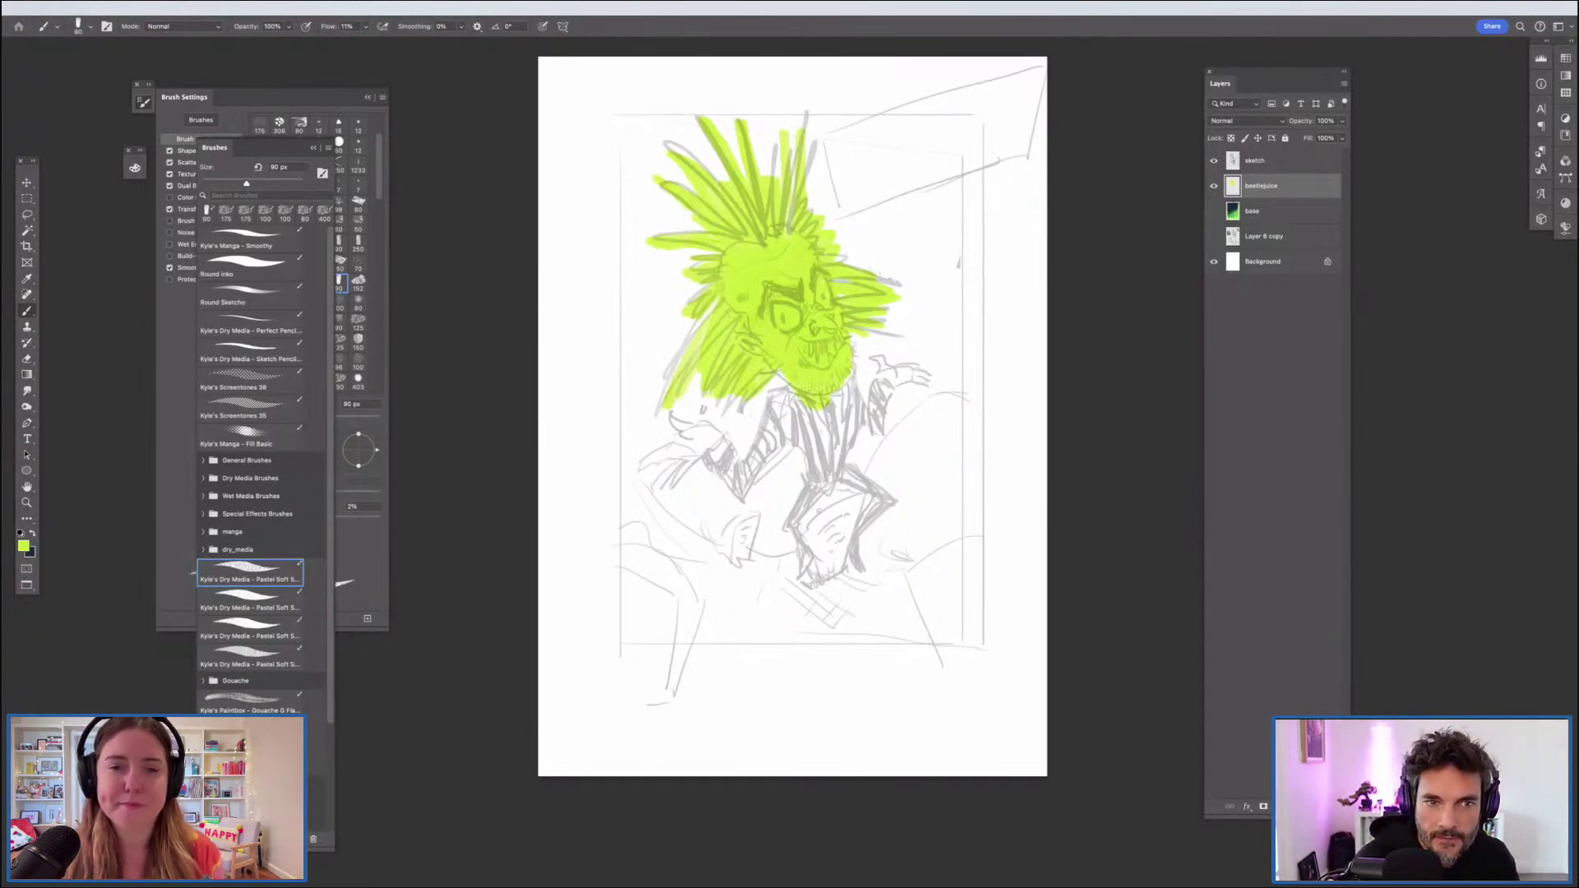
drag(721, 183, 671, 142)
drag(773, 182, 778, 148)
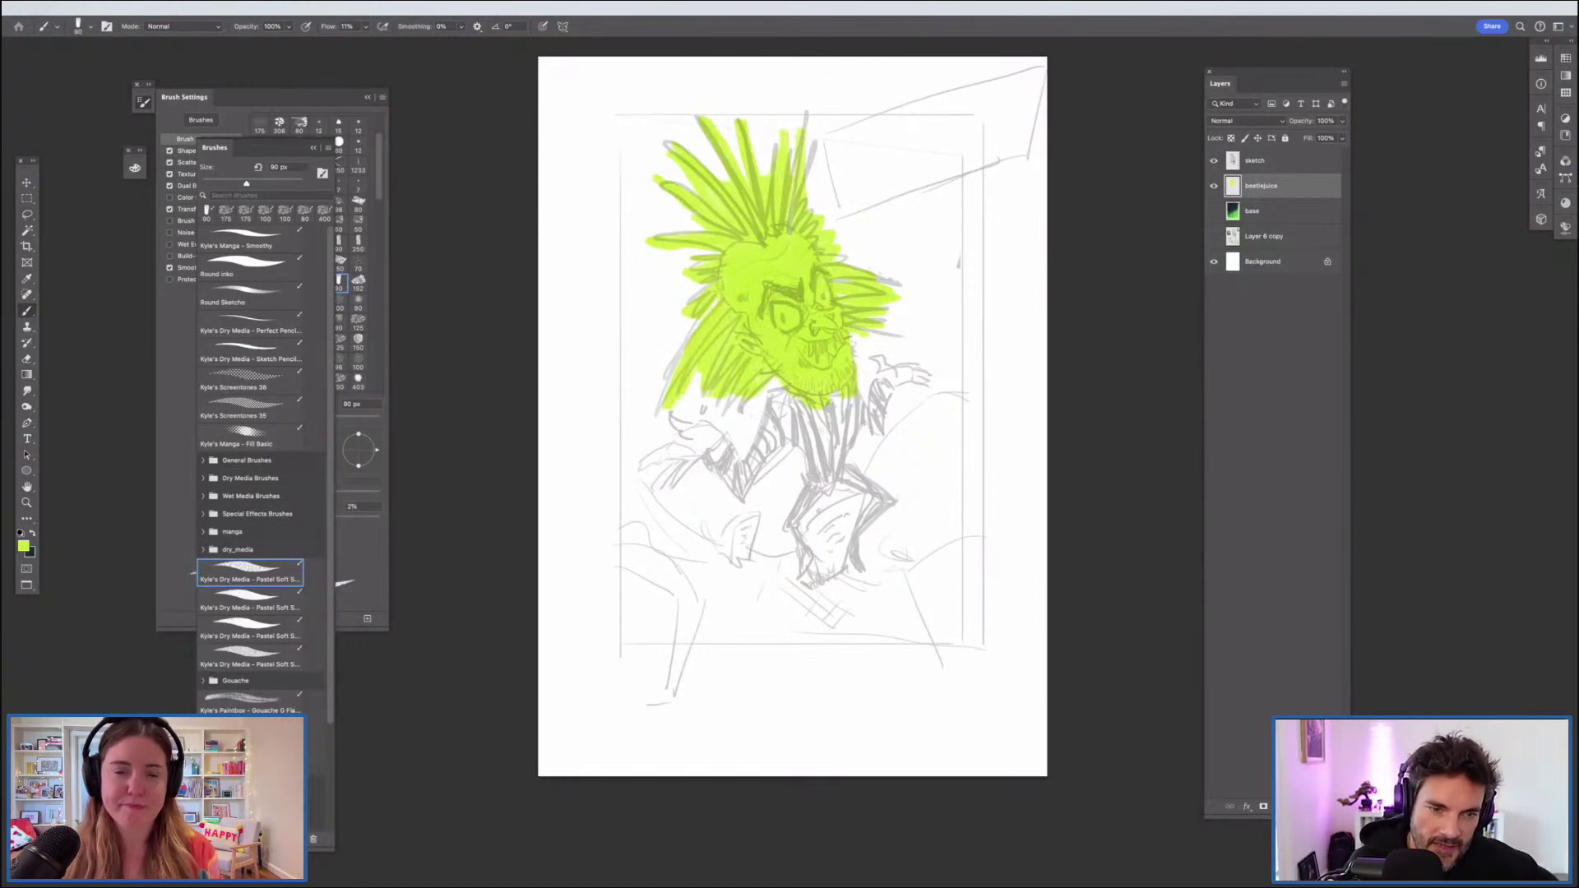
Step: Block in the left arm, open hand, chest edge and start of the leg in yellow-green on the beetlejuice layer
drag(796, 402, 753, 455)
drag(777, 399, 734, 492)
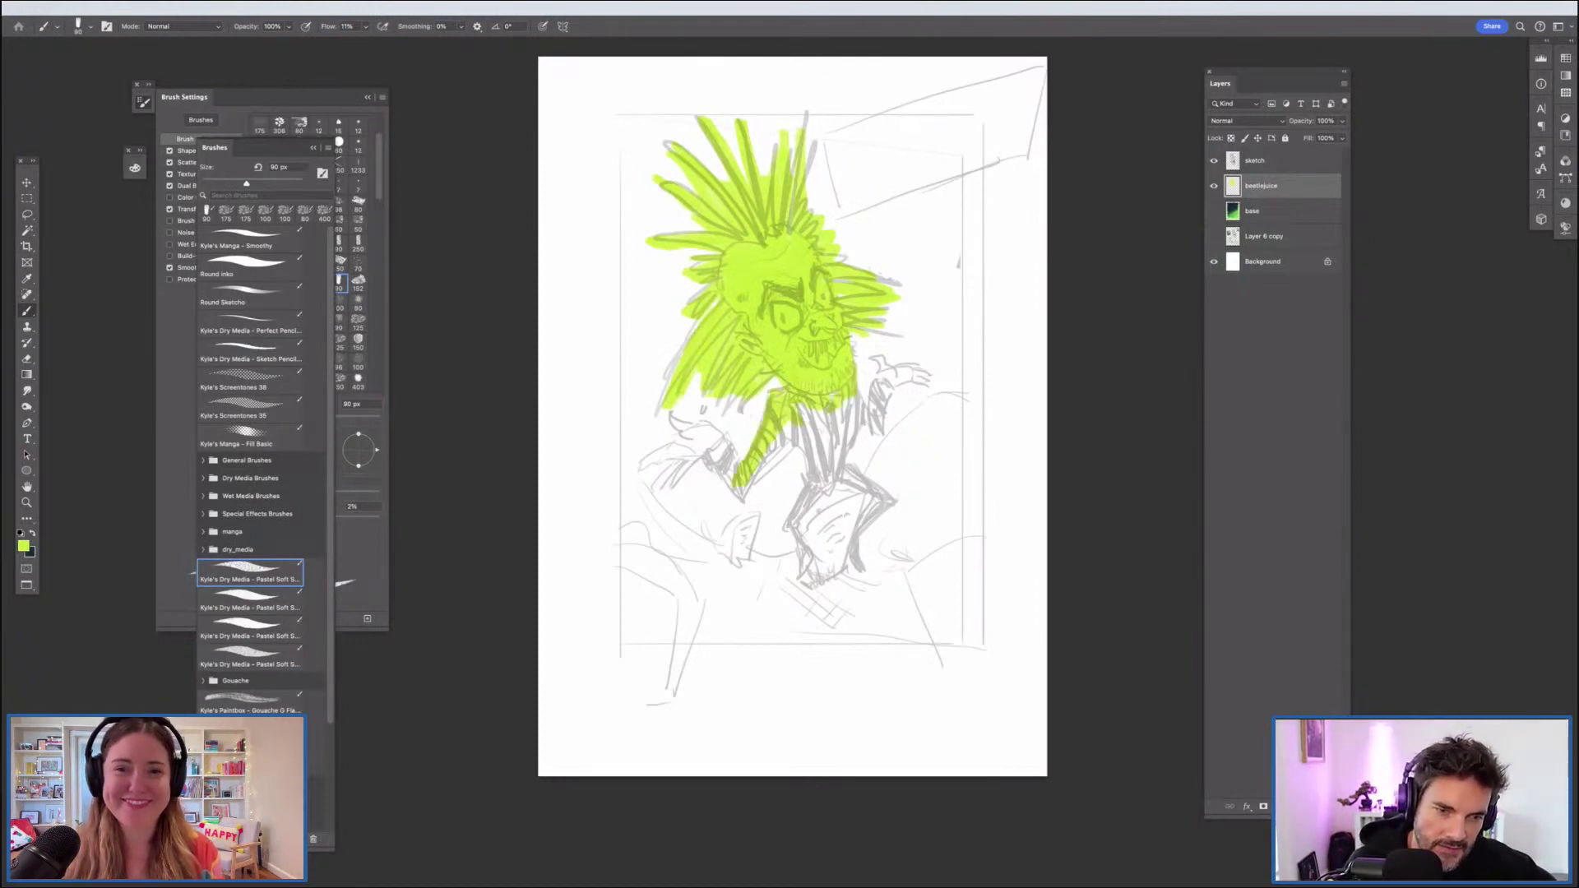
drag(777, 415, 635, 467)
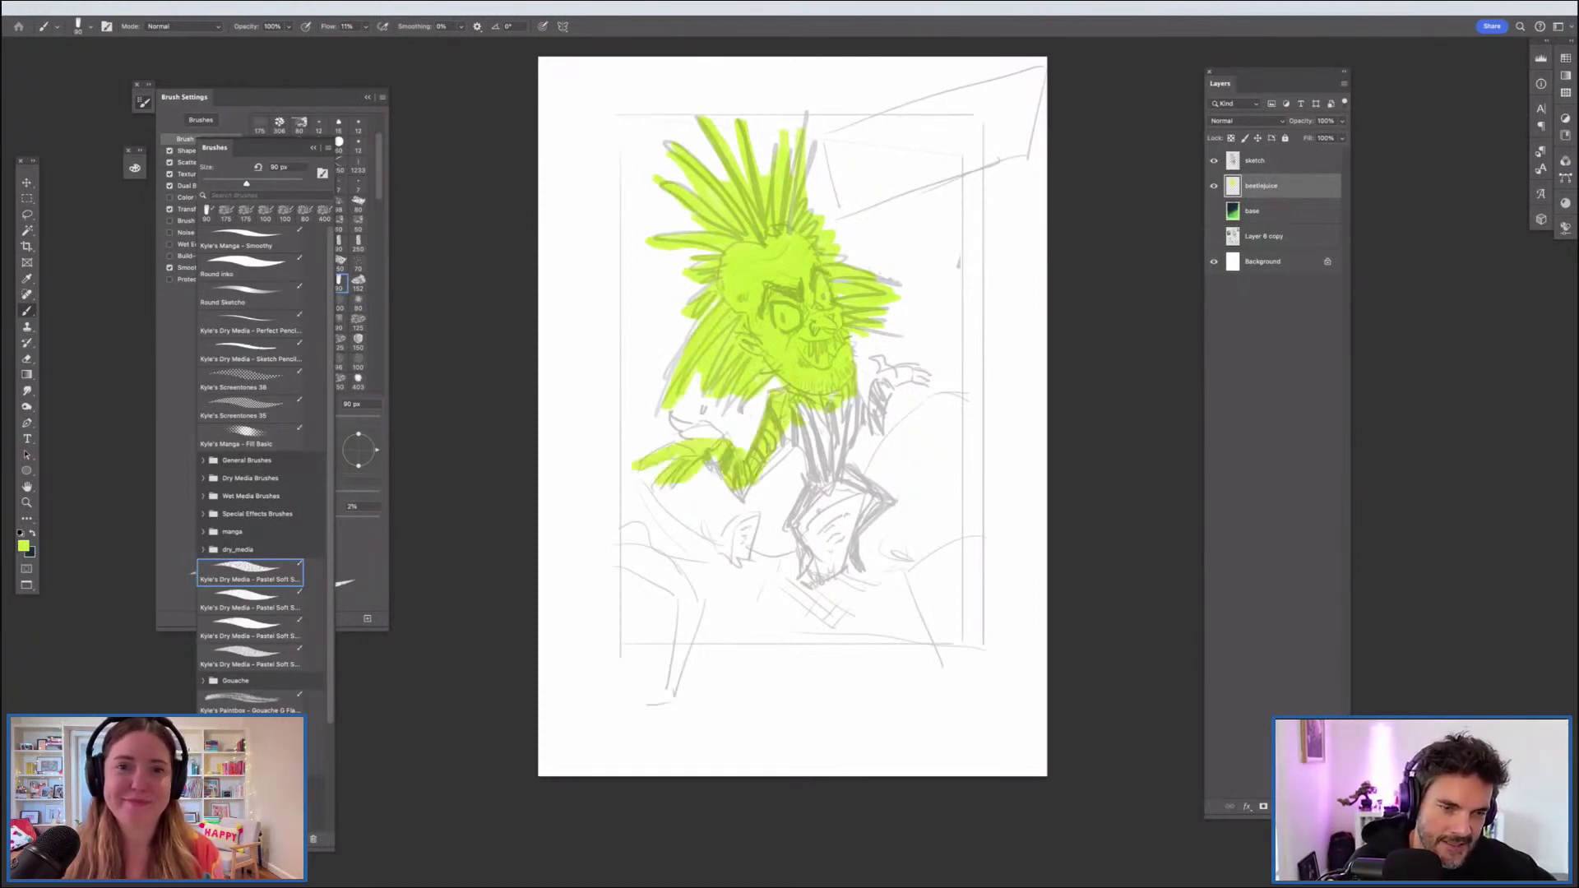
drag(716, 432, 630, 465)
mouse_move(741, 491)
mouse_down()
mouse_move(804, 436)
mouse_move(823, 472)
mouse_move(792, 536)
mouse_up()
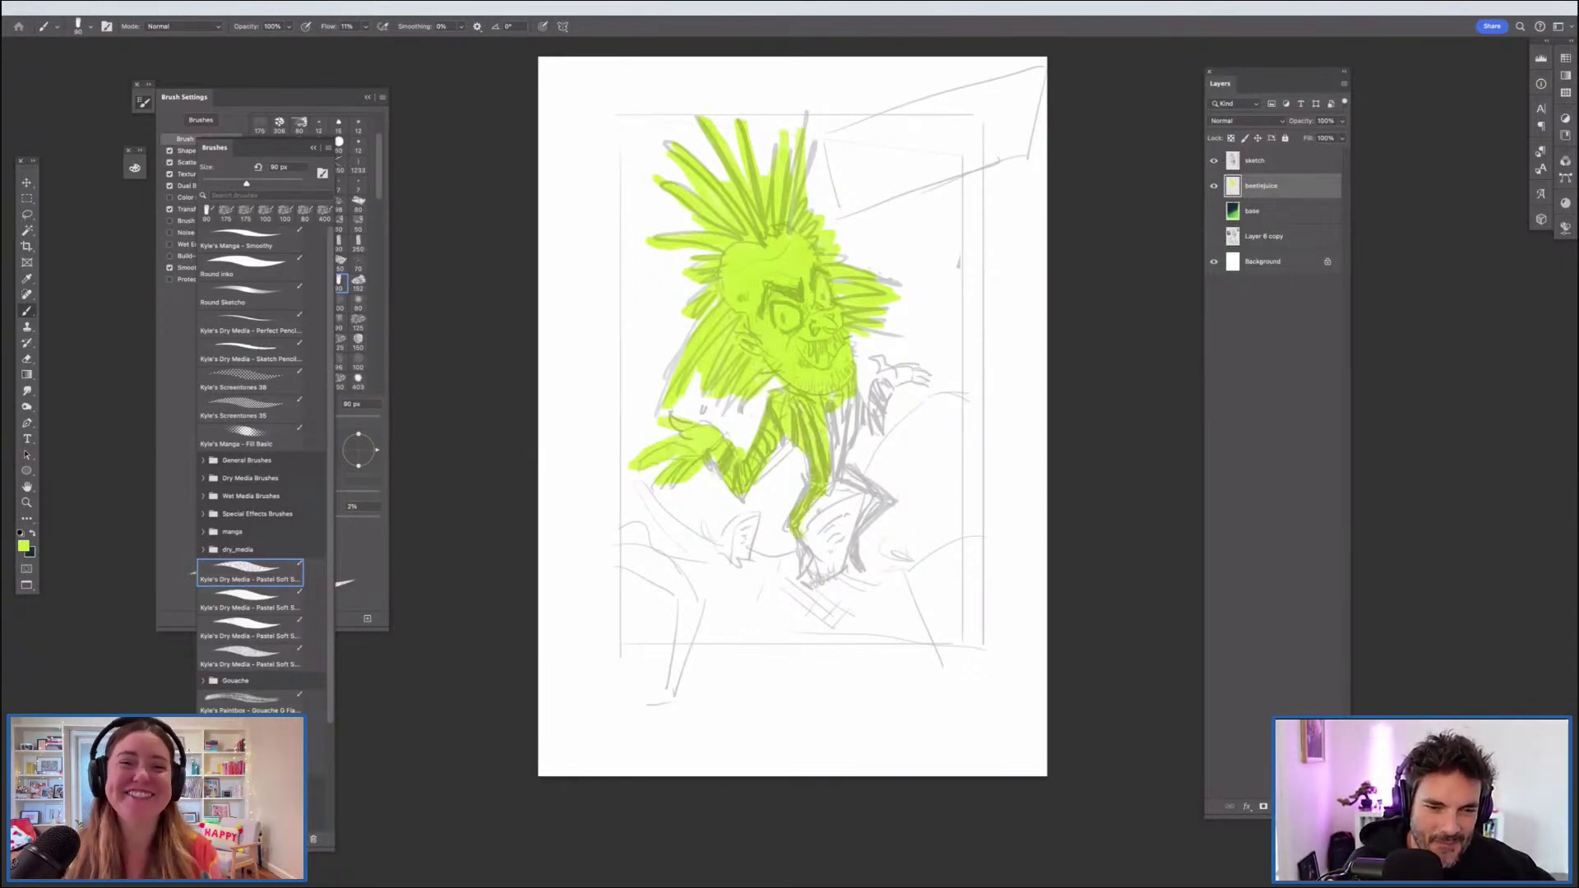
Step: Fill the legs, torso and raised right arm and hand in yellow-green, following the sketch
drag(843, 479, 814, 582)
drag(849, 479, 859, 569)
drag(856, 406, 839, 471)
mouse_move(857, 386)
mouse_down()
mouse_move(835, 444)
mouse_move(757, 479)
mouse_up()
mouse_move(886, 377)
mouse_down()
mouse_move(863, 429)
mouse_move(928, 381)
mouse_move(868, 444)
mouse_move(896, 505)
mouse_up()
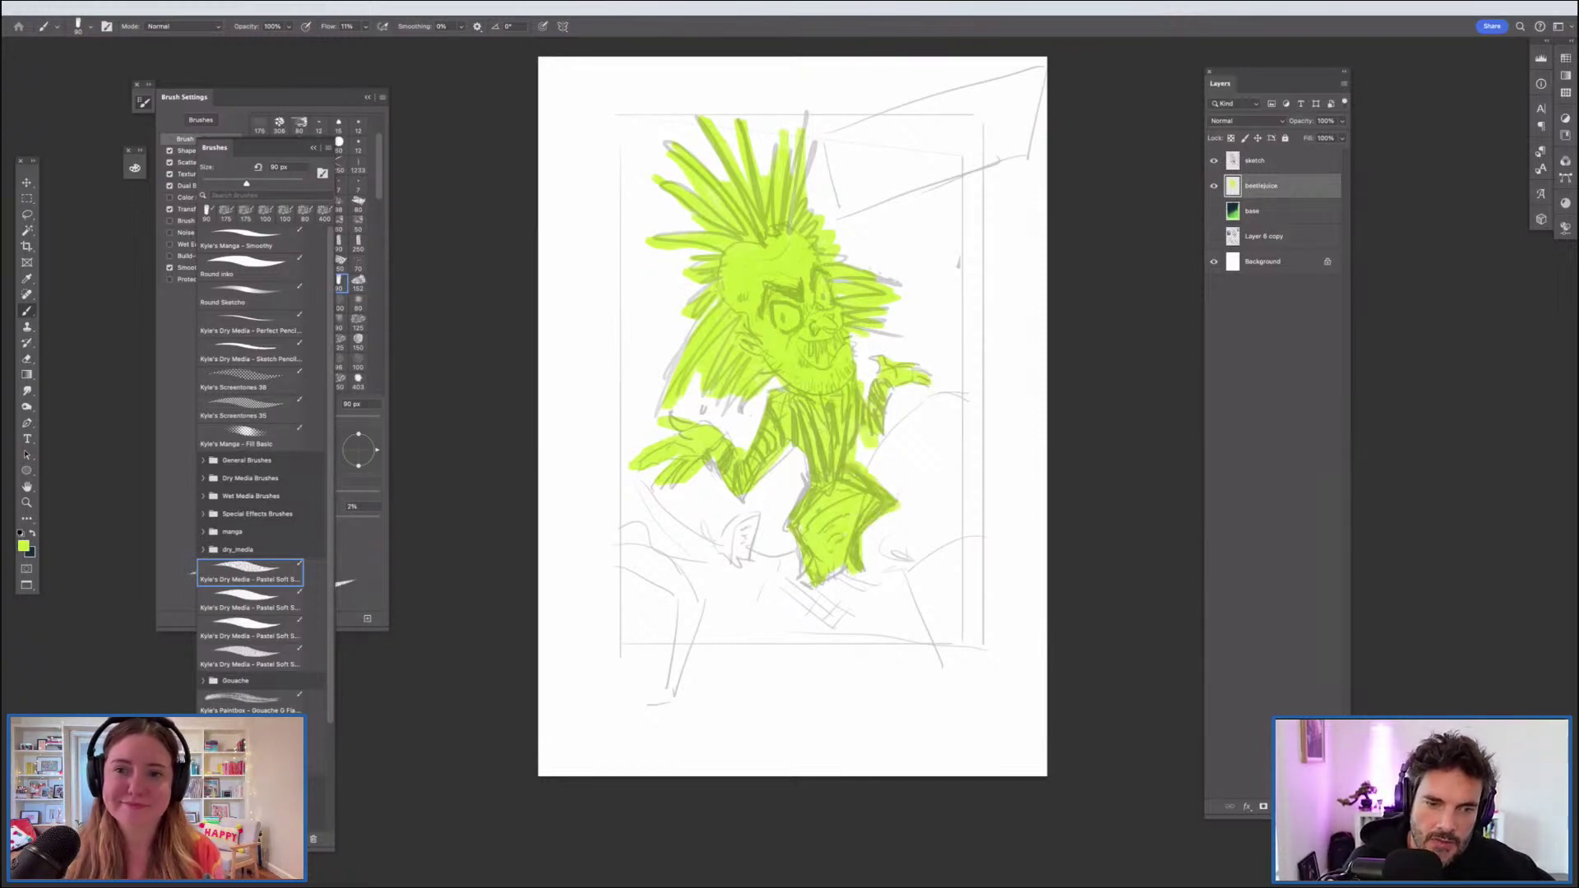
drag(807, 485, 799, 503)
mouse_move(806, 563)
mouse_down()
mouse_move(792, 583)
mouse_move(840, 567)
mouse_up()
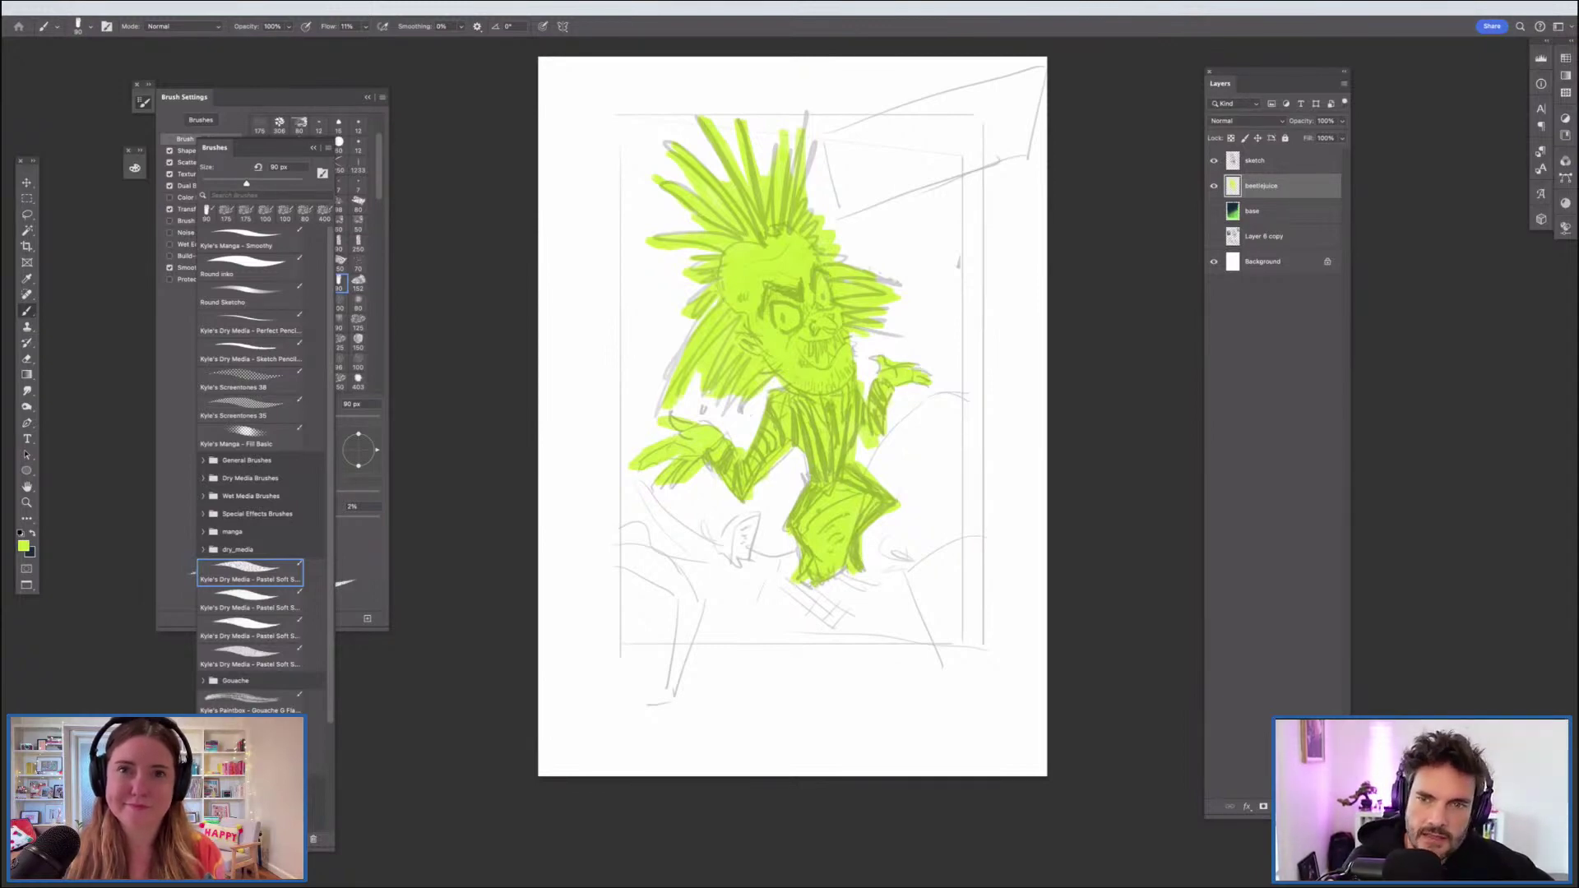
Step: Show the base layer again and touch up the yellow-green in the hair beside the ear and the left hand
click(1214, 212)
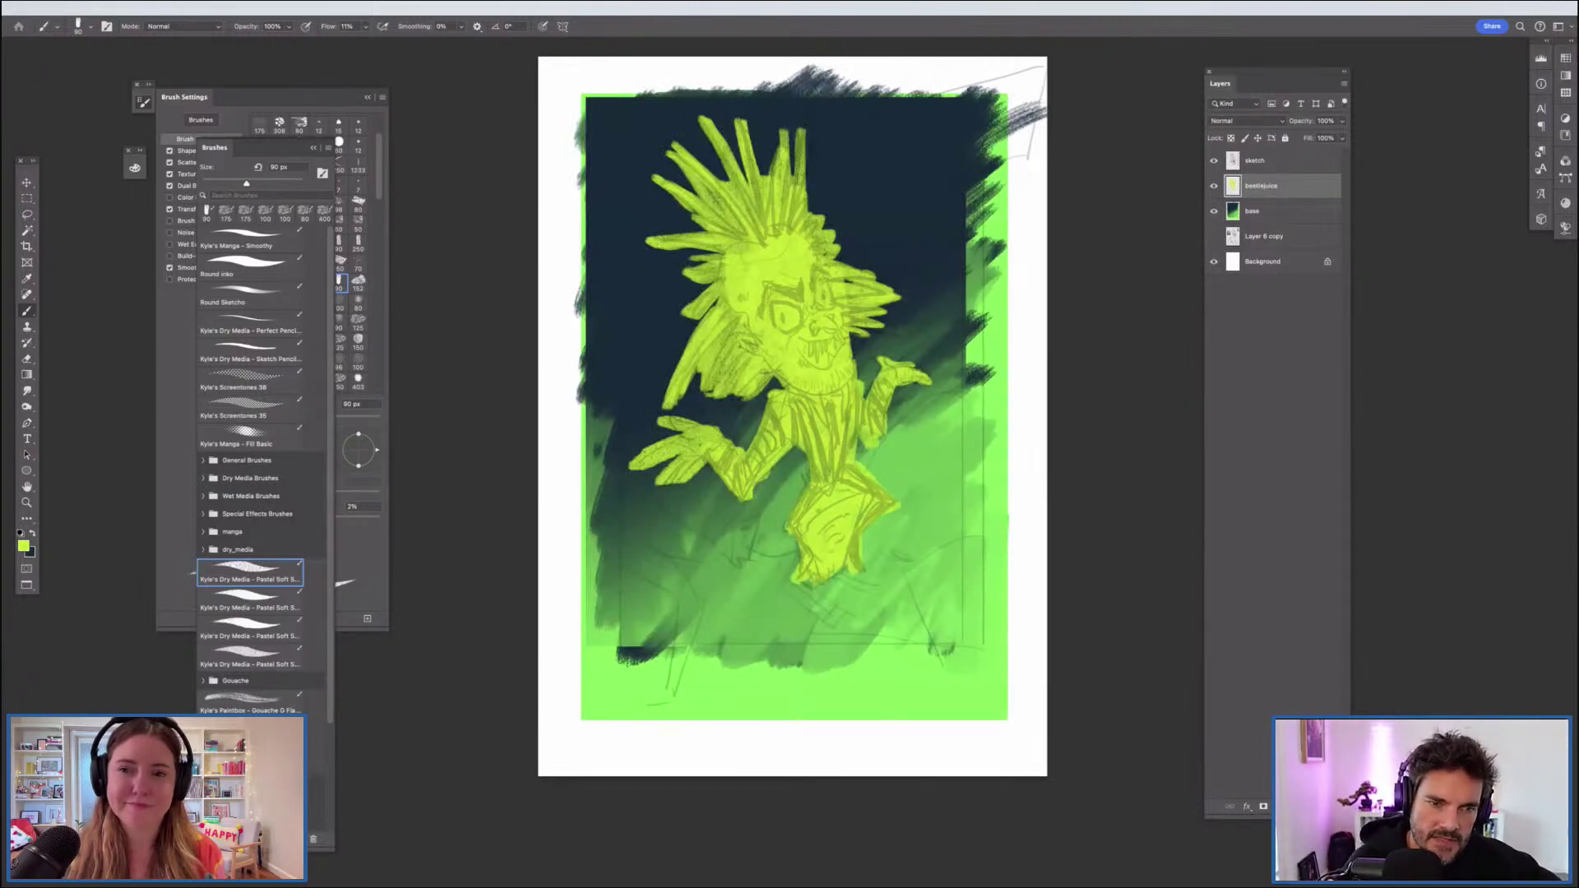
drag(731, 314, 745, 370)
drag(724, 298, 714, 367)
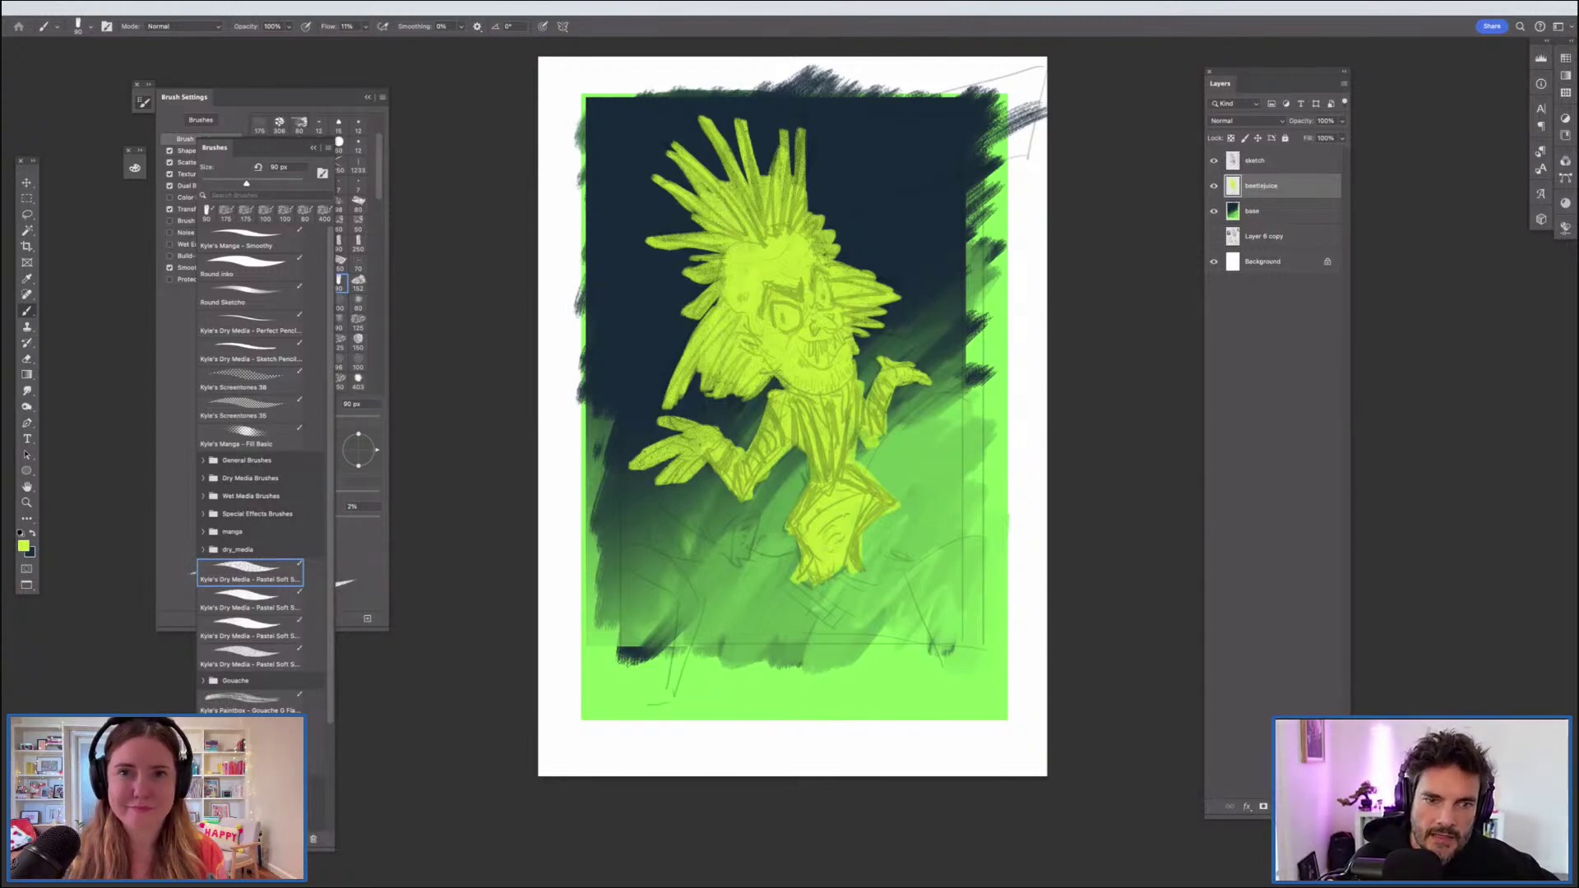
mouse_move(717, 433)
mouse_down()
mouse_move(643, 461)
mouse_move(667, 472)
mouse_up()
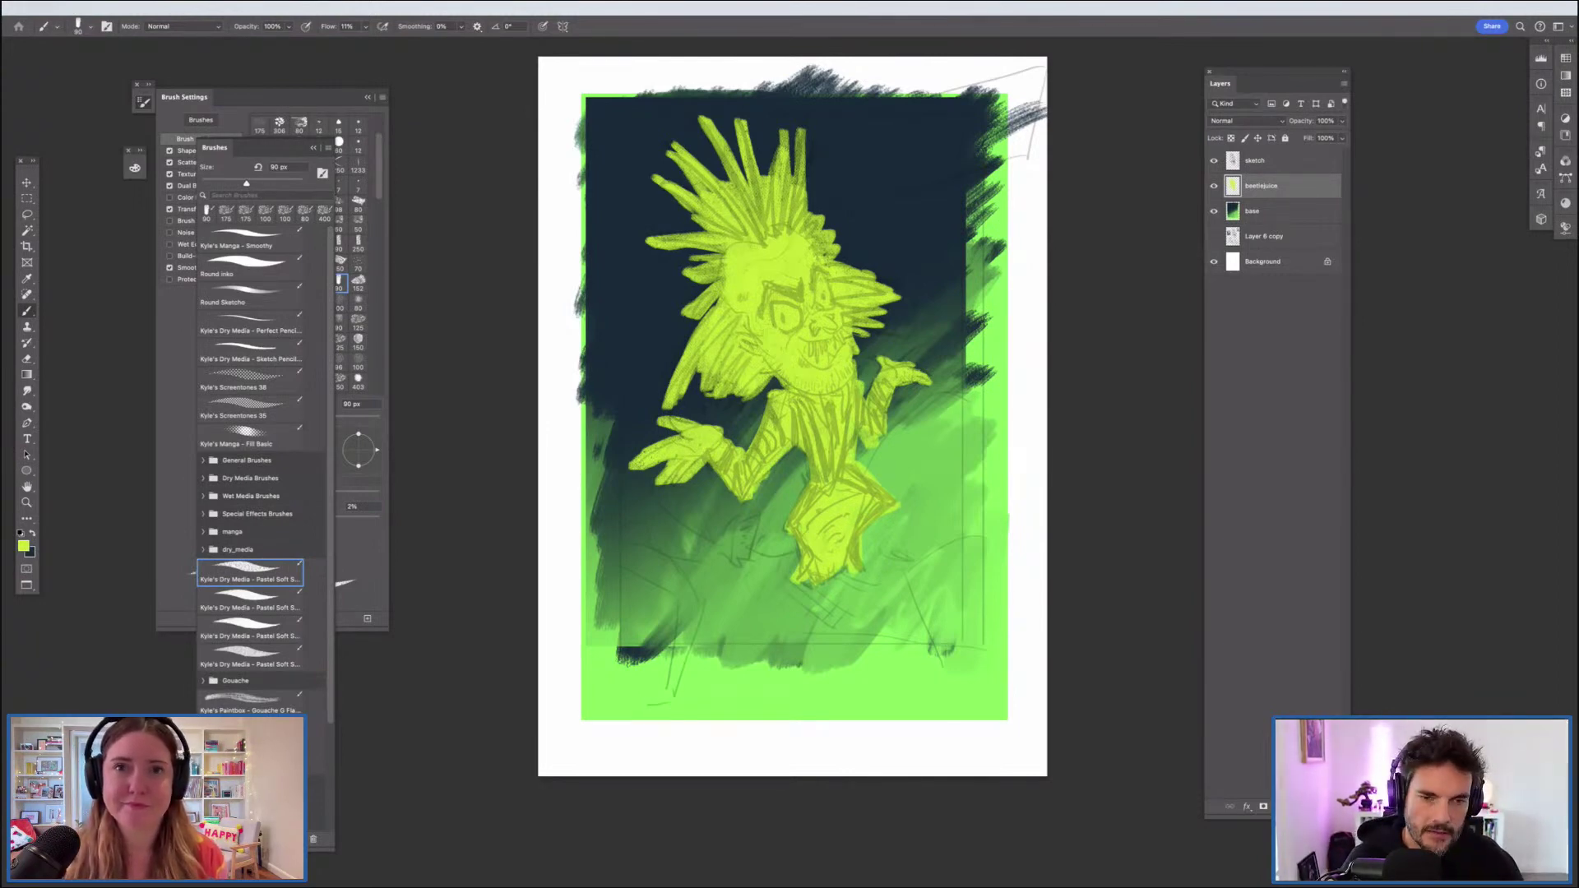
Step: Swap to the dark navy colour and change it to a more saturated blue as the foreground colour
key(super+plus)
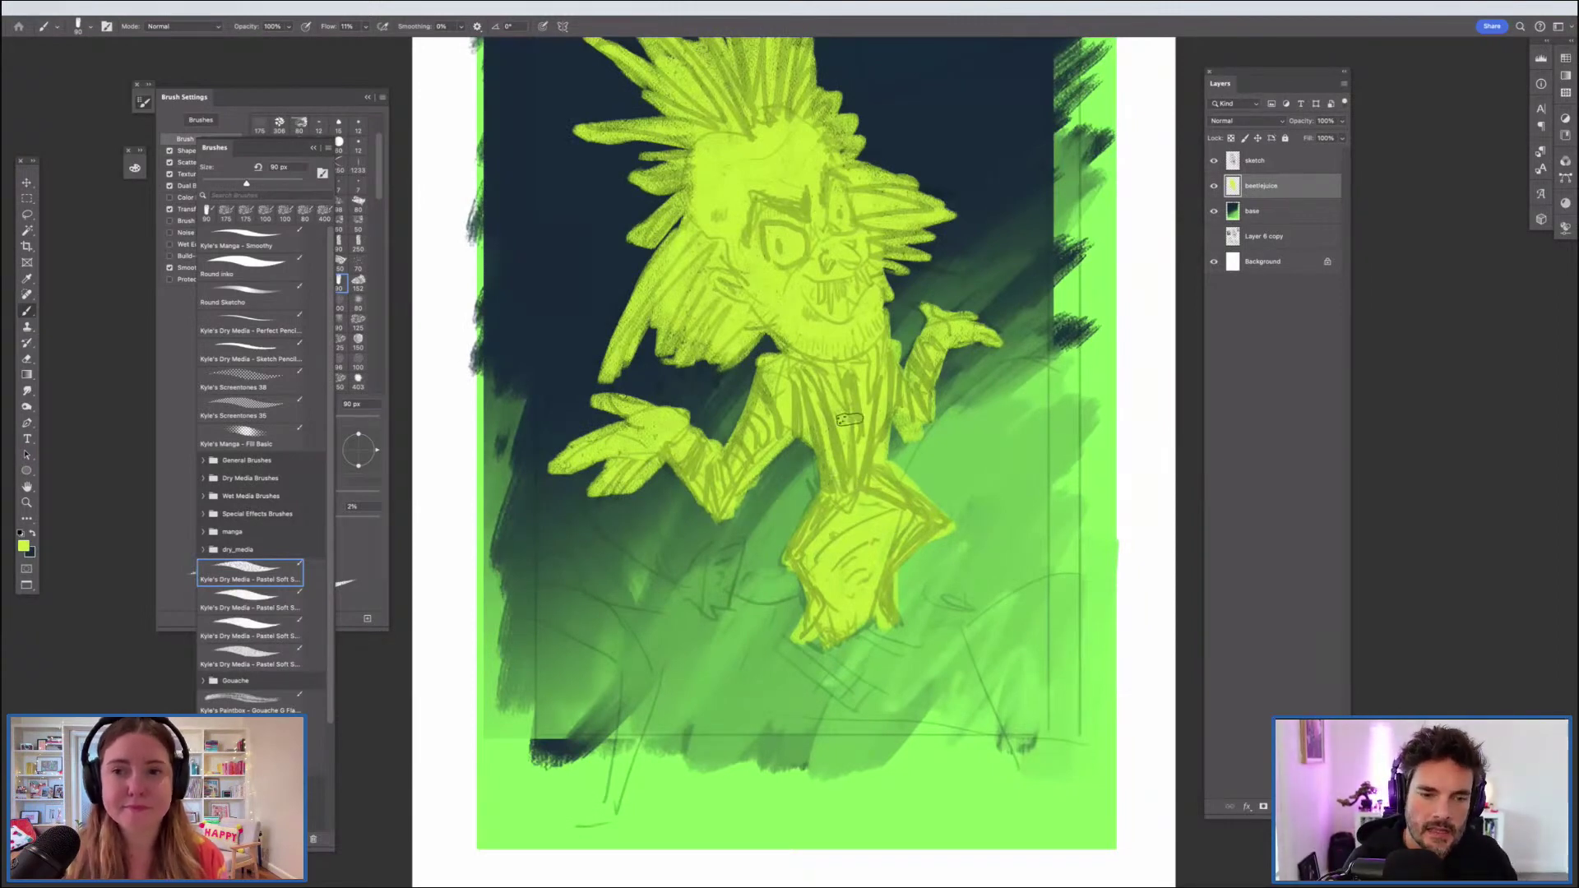
scroll(849, 420, up, 2)
scroll(885, 506, up, 1)
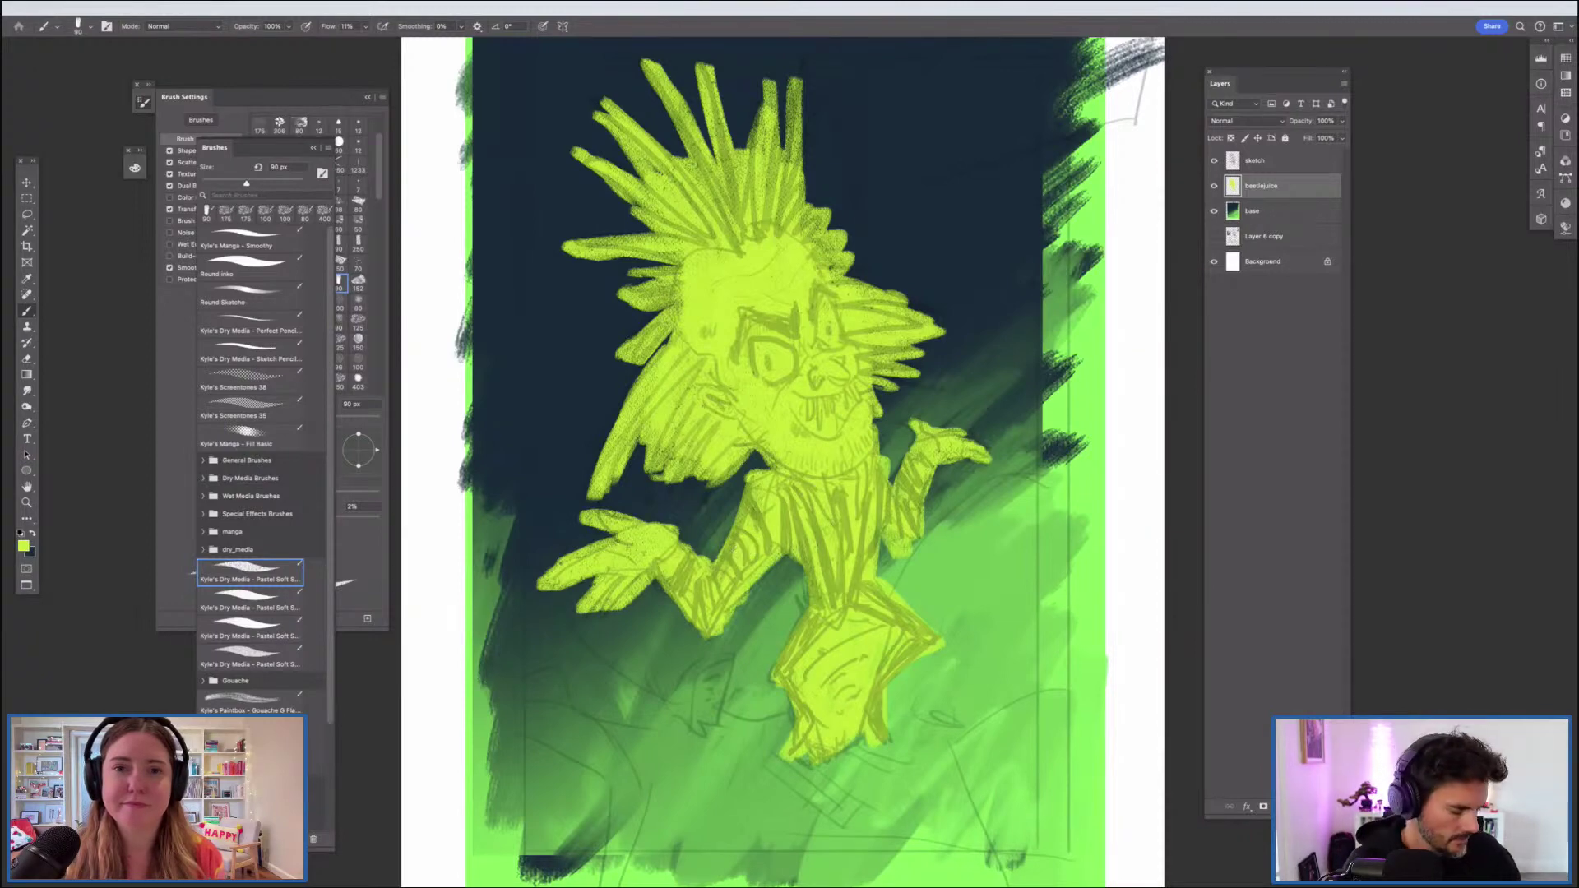
key(super+minus)
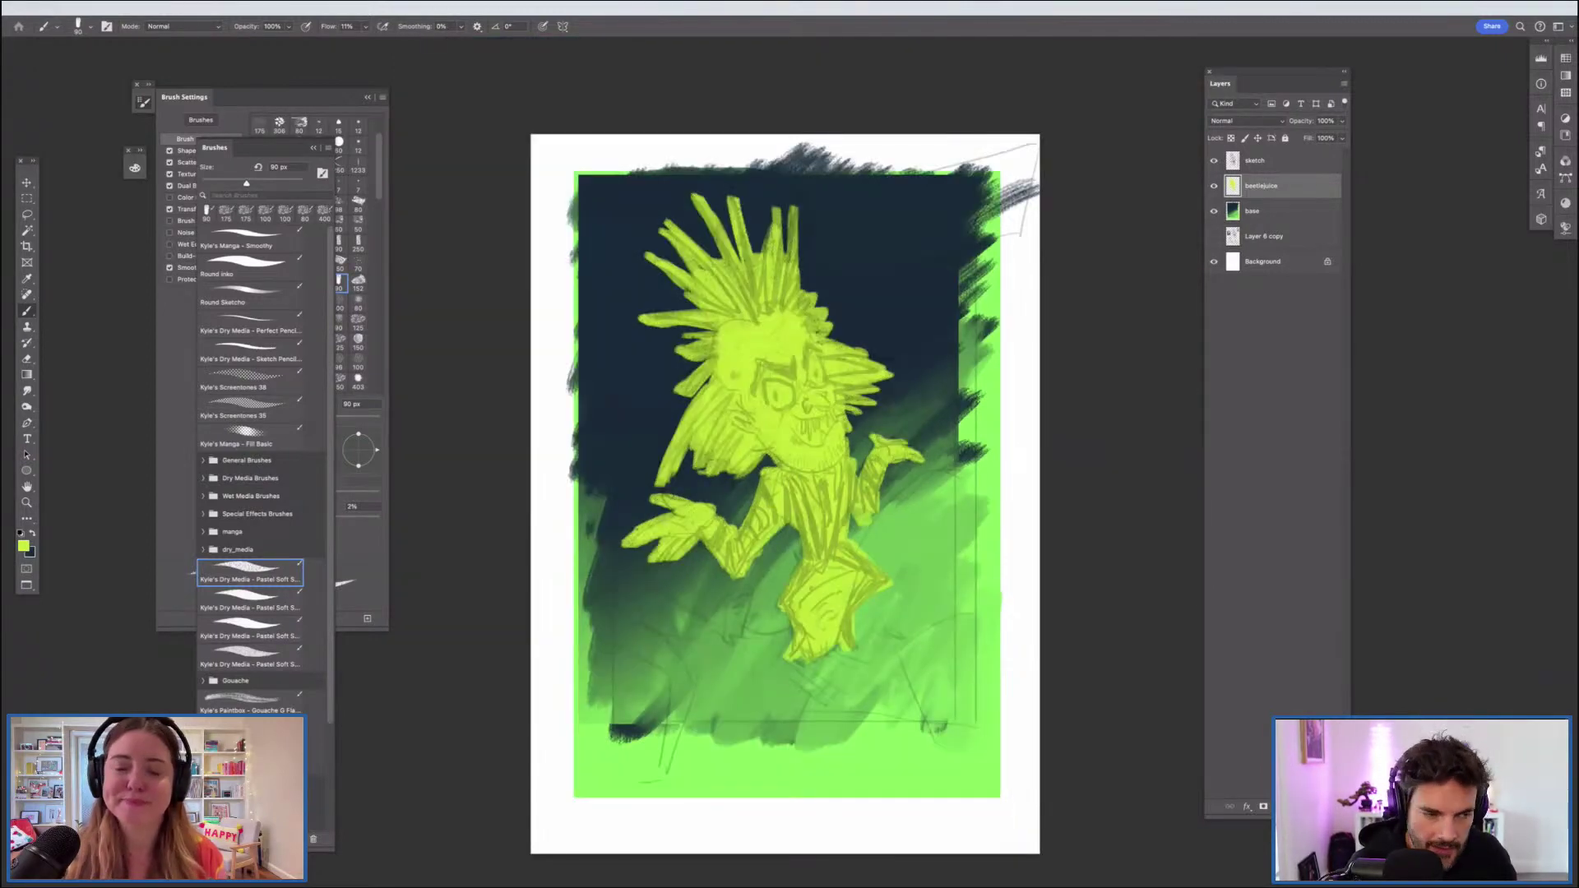
key(x)
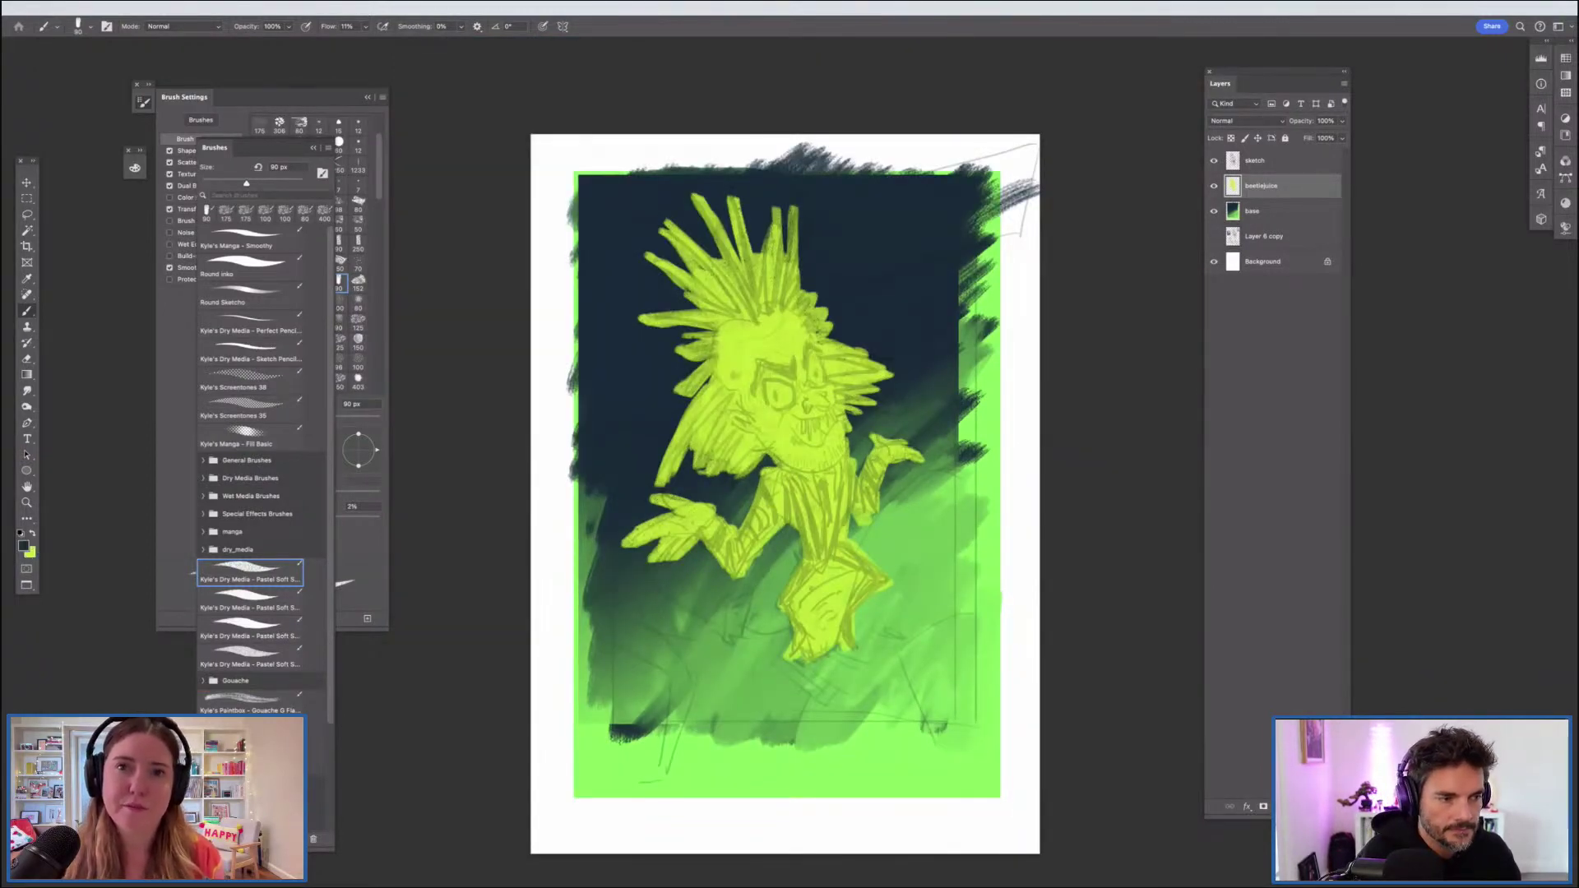
click(23, 546)
click(1260, 231)
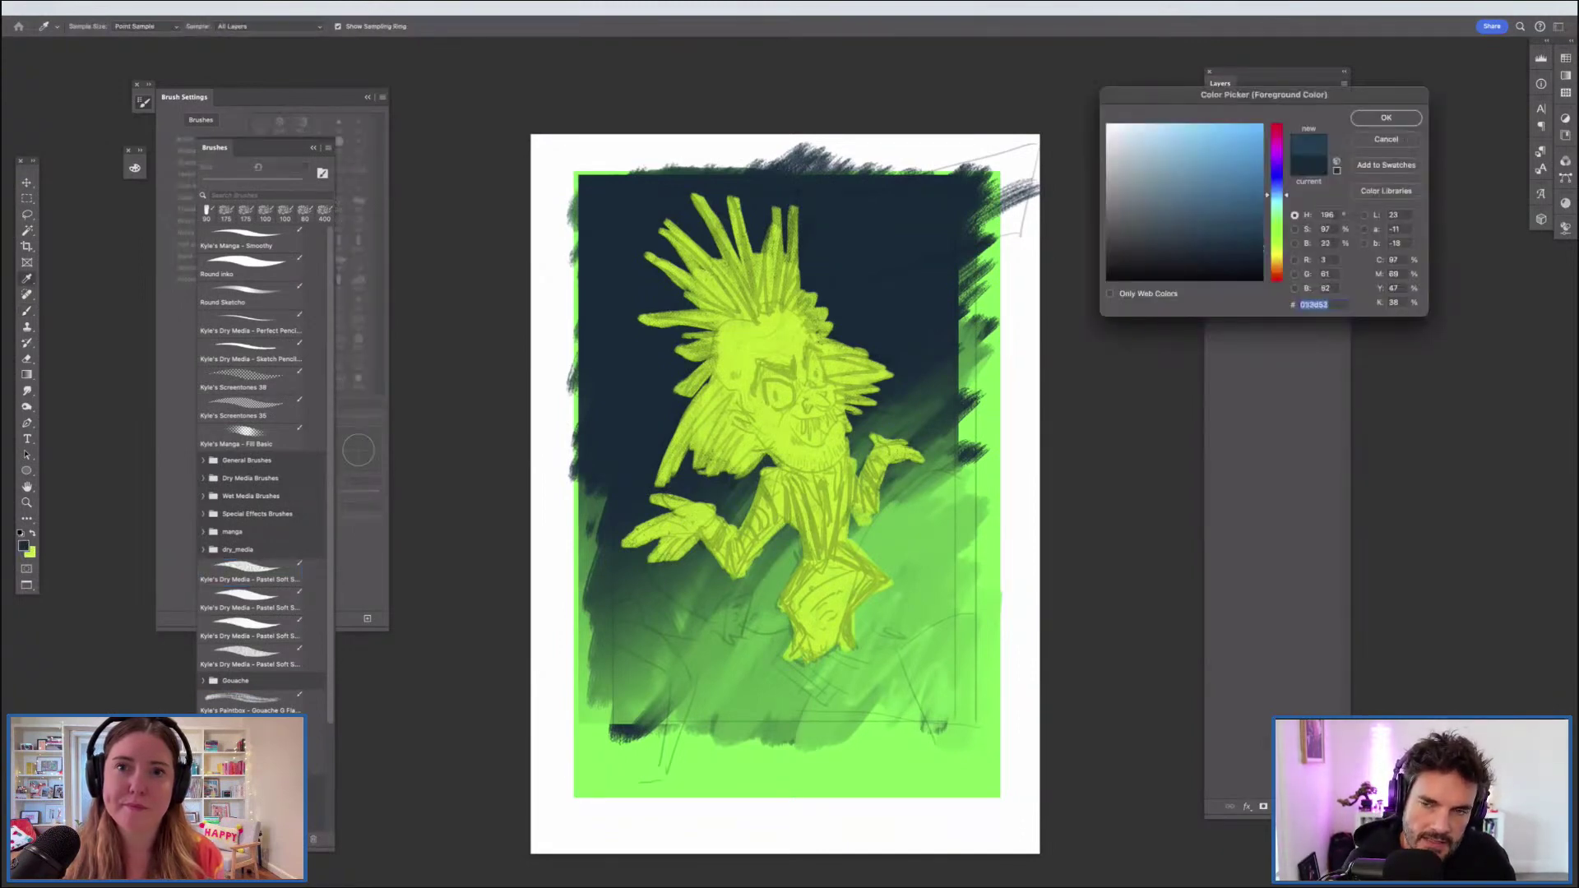
click(1261, 214)
key(Return)
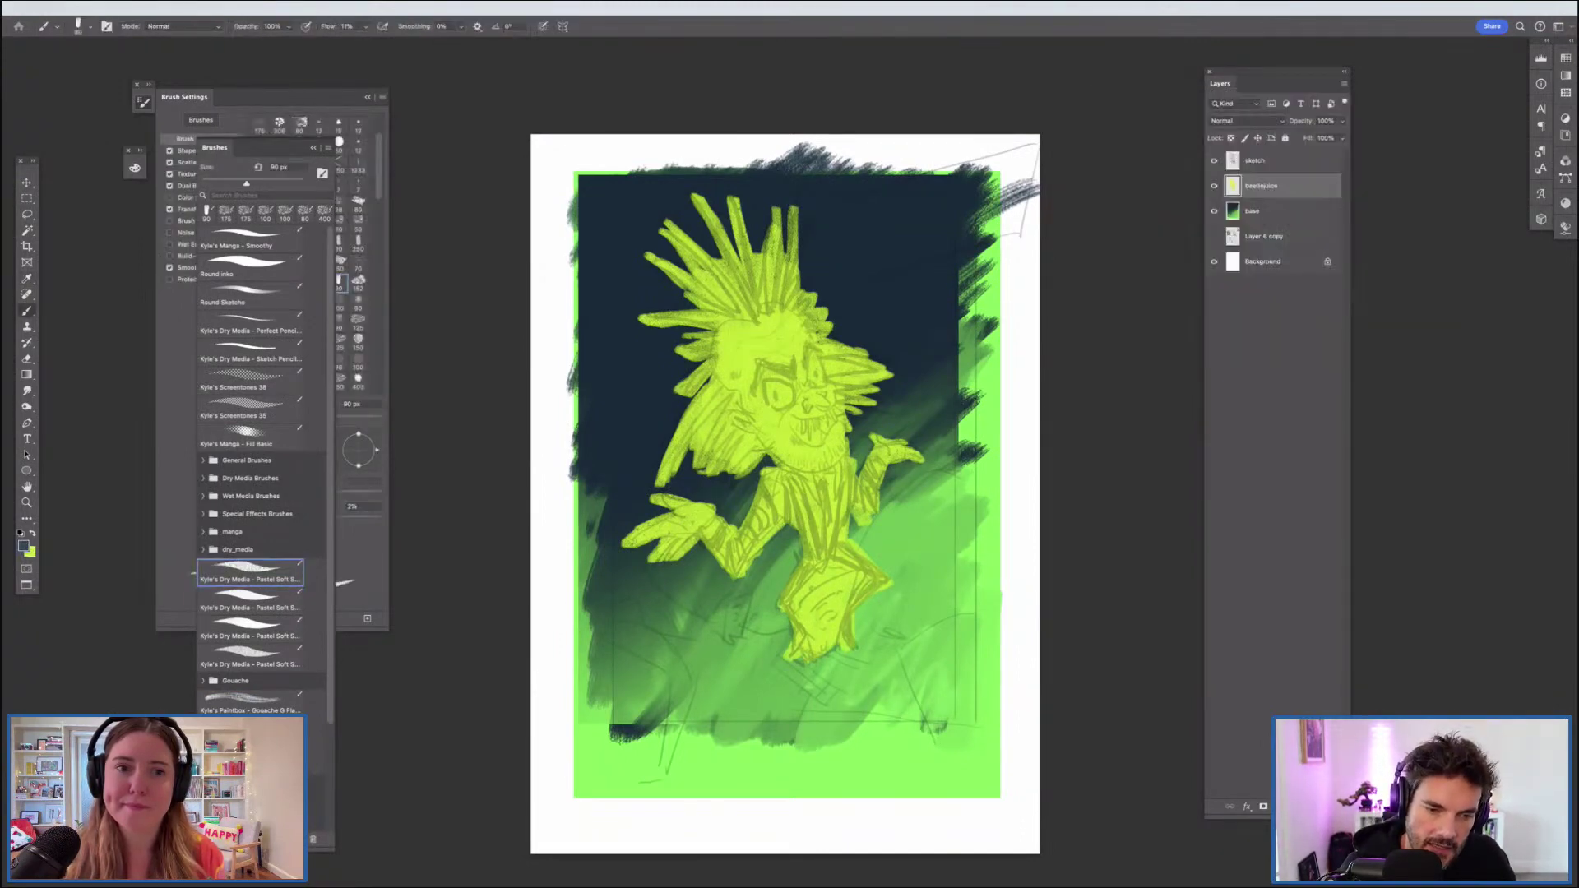
Step: Fill the inner area of the trousers between the yellow-green leg edges with dark blue strokes
mouse_move(820, 586)
mouse_down()
mouse_move(814, 623)
mouse_move(843, 572)
mouse_move(812, 652)
mouse_up()
drag(841, 587, 827, 643)
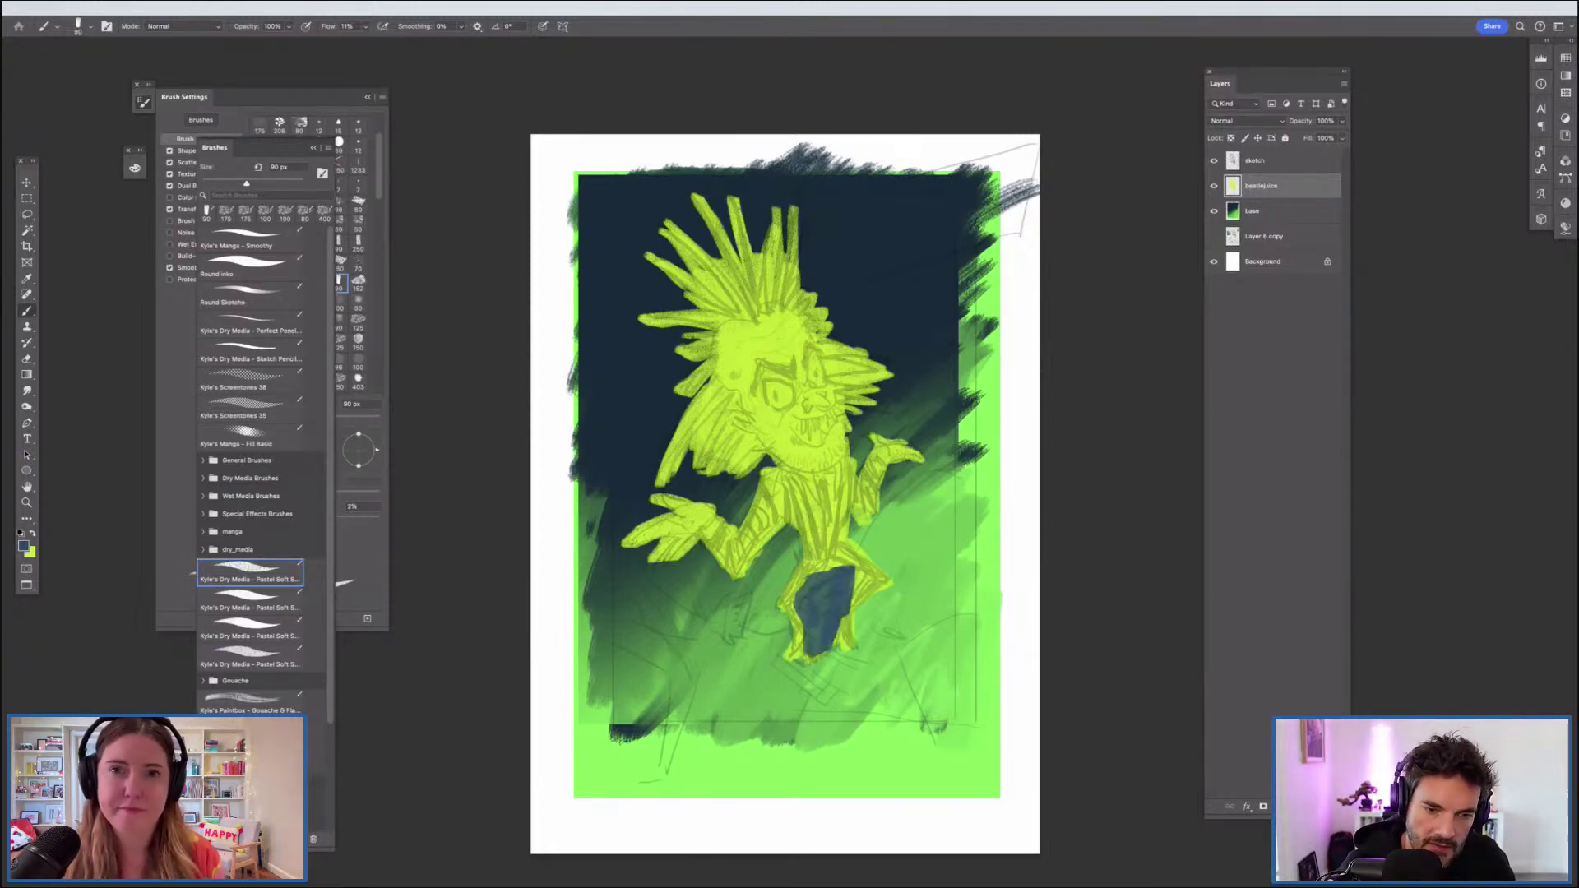
drag(821, 587, 815, 640)
mouse_move(821, 570)
mouse_down()
mouse_move(839, 568)
mouse_move(809, 654)
mouse_up()
drag(858, 569, 850, 594)
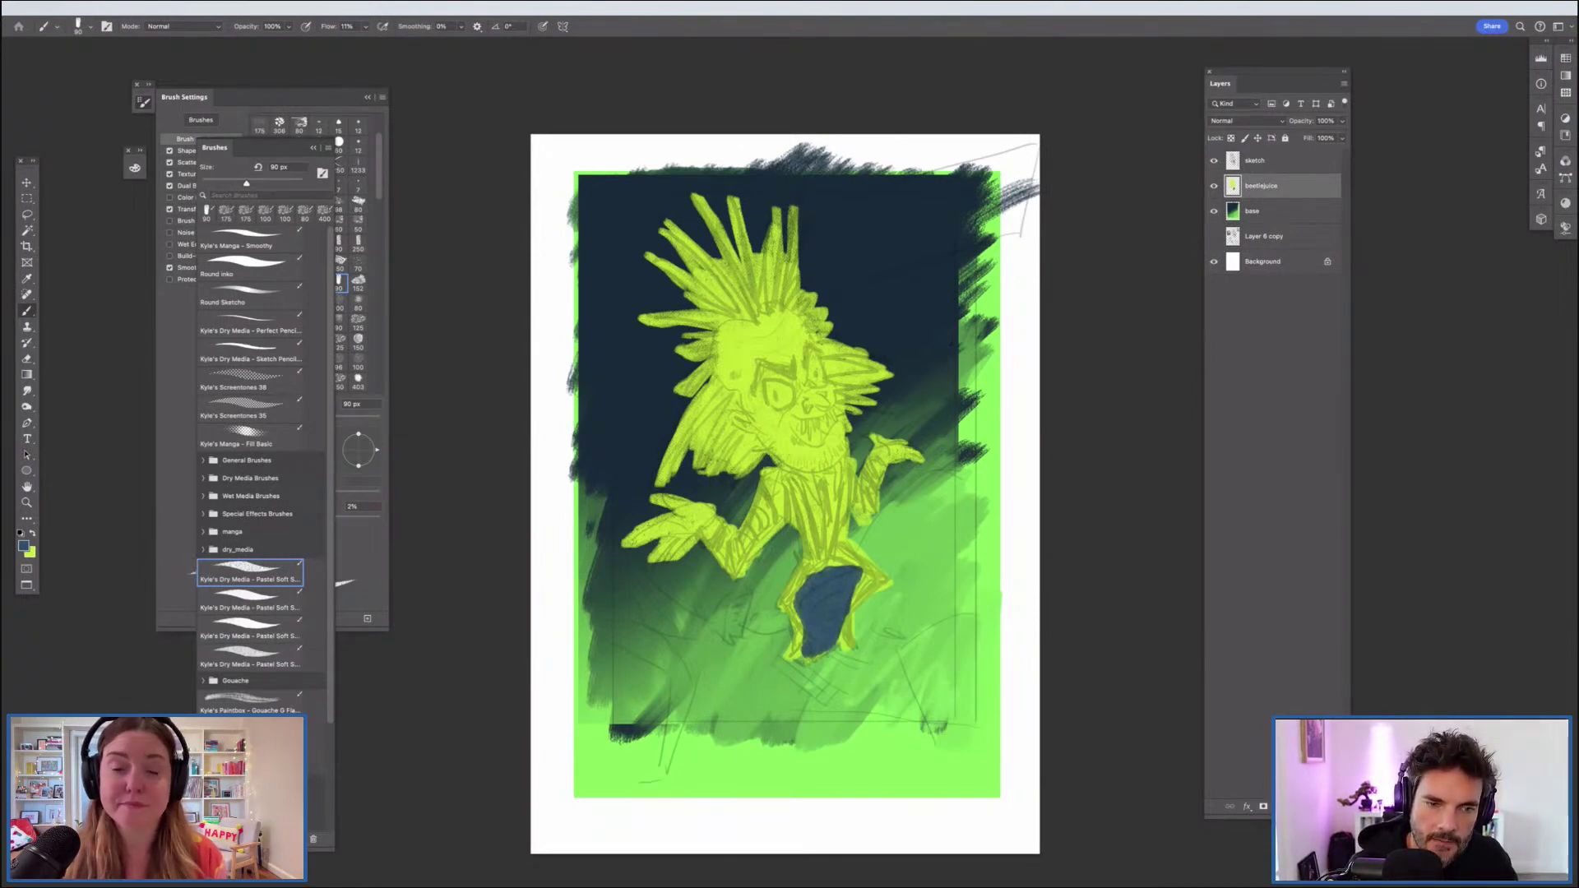
mouse_move(773, 372)
mouse_down()
mouse_move(771, 399)
mouse_move(790, 398)
mouse_up()
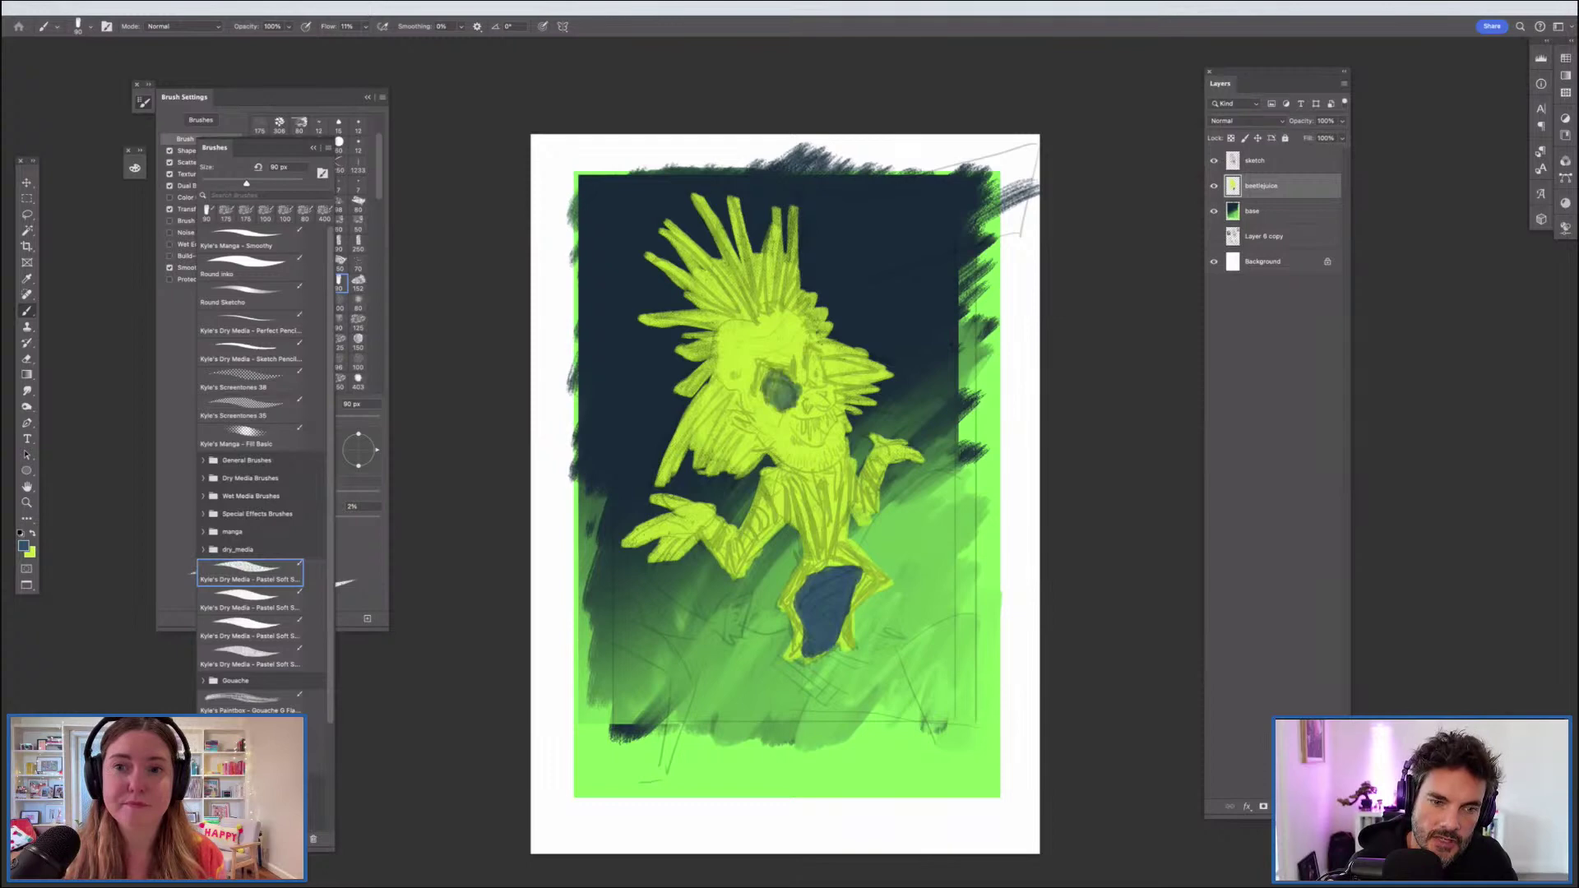
key(ctrl+z)
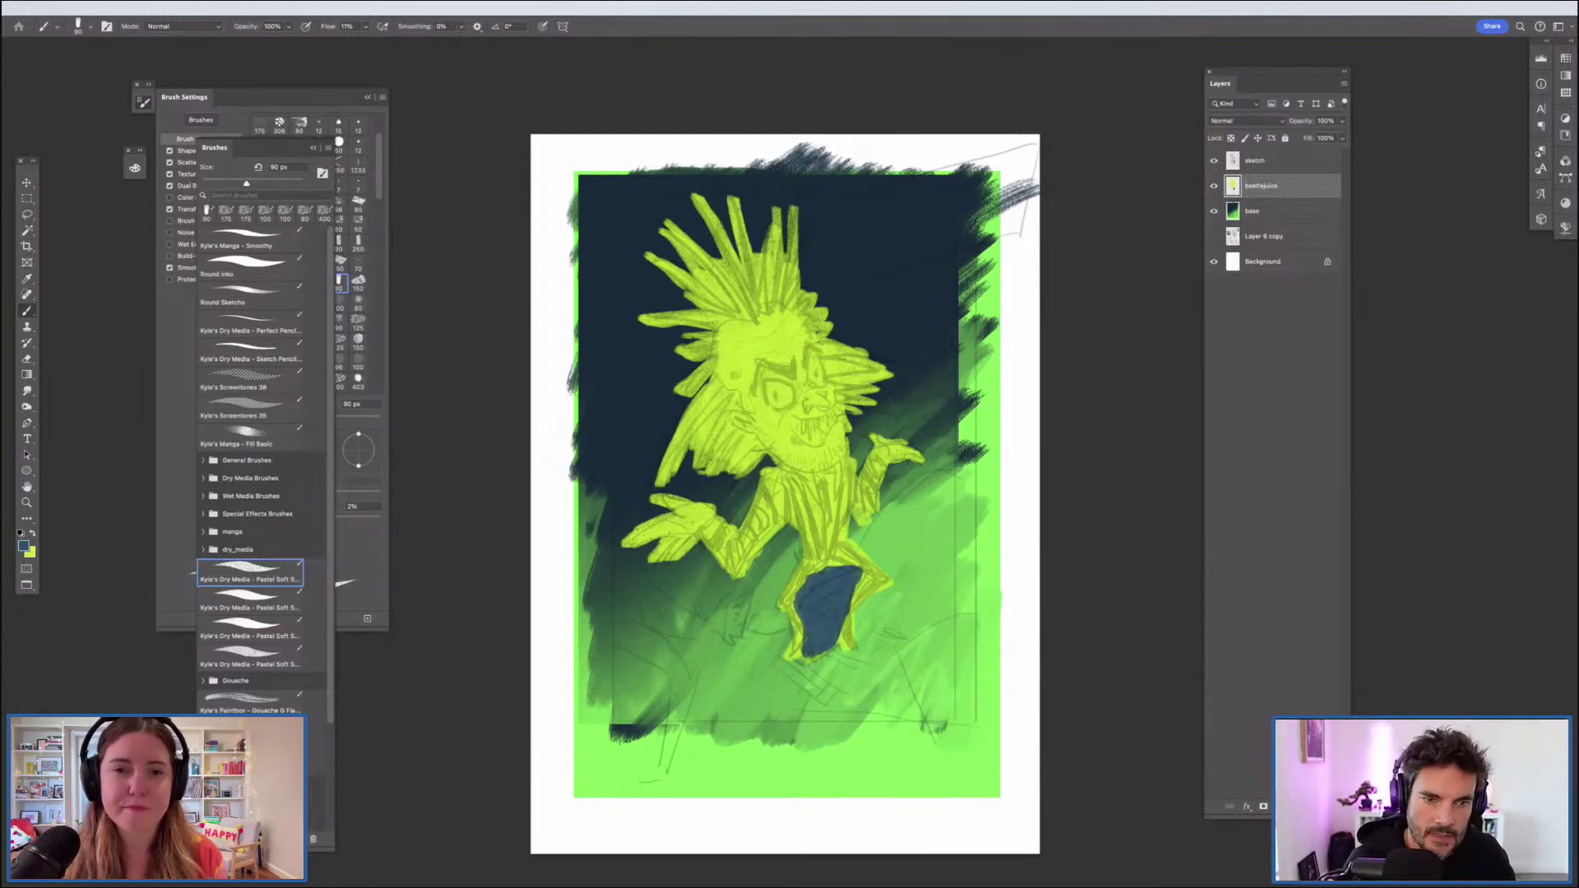
Step: Swap back to yellow-green and lighten the foreground colour to a pale tint, RGB 223, 250, 129, for the brush
key(x)
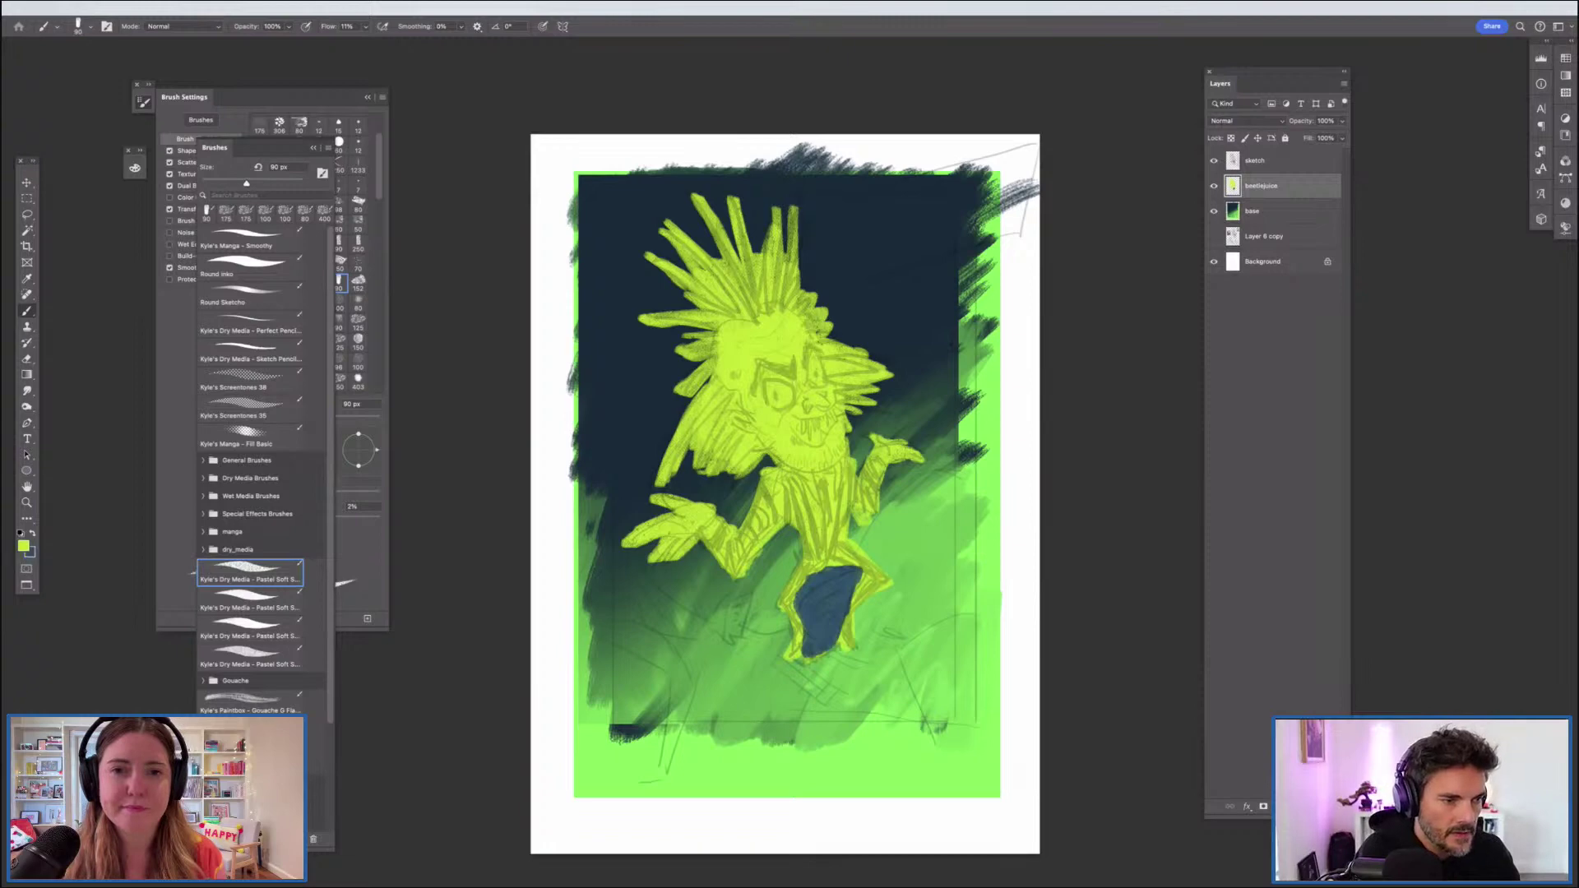
click(23, 546)
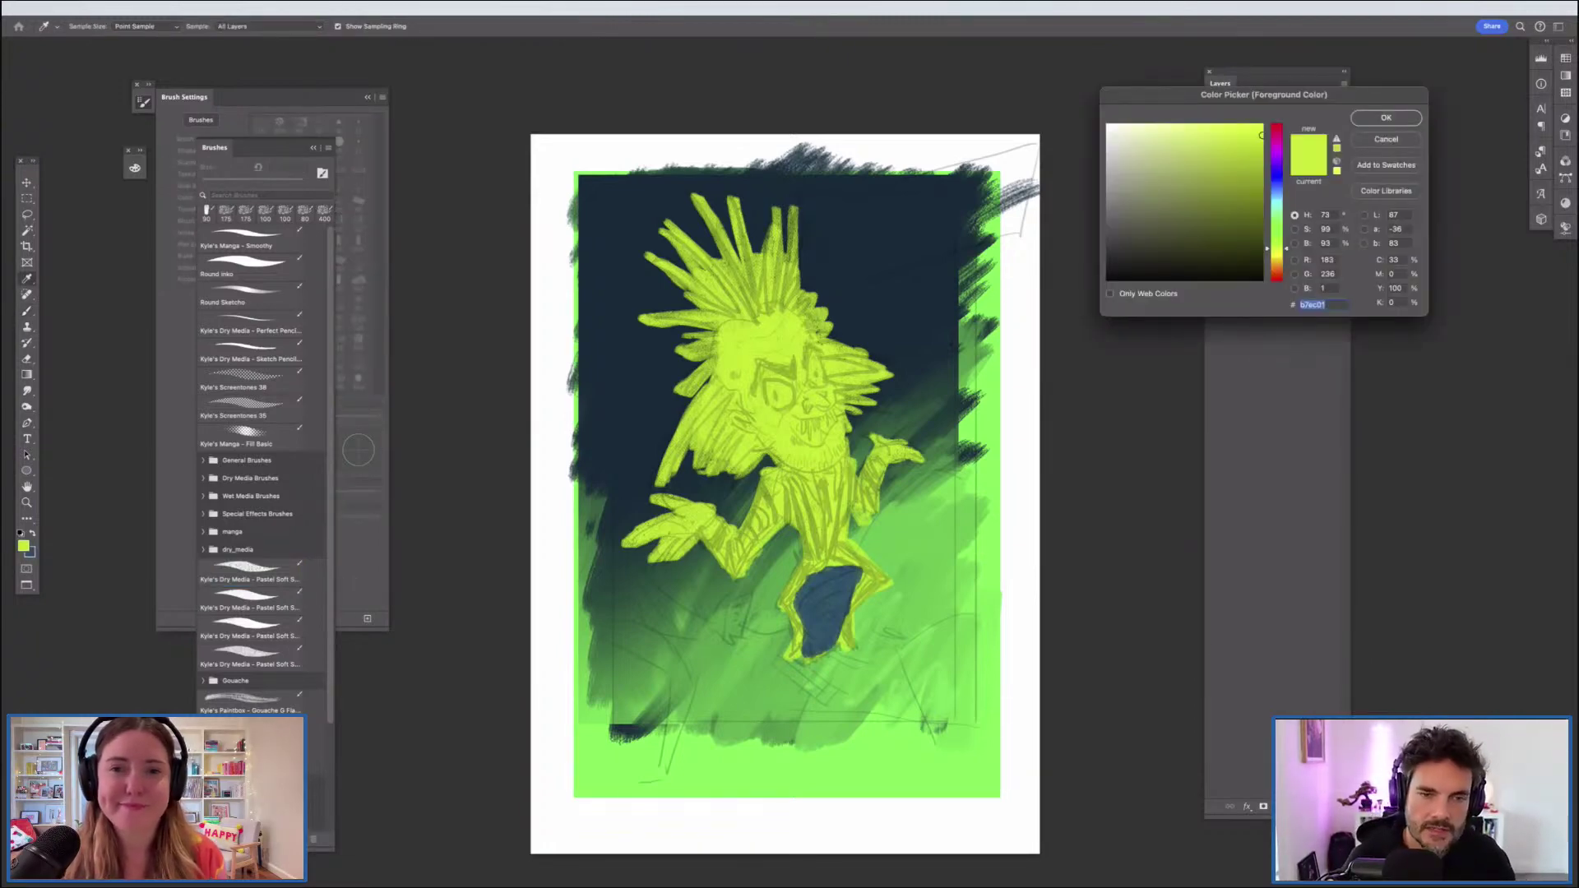
key(super+equal)
key(super+equal)
key(super+equal)
scroll(789, 462, up, 3)
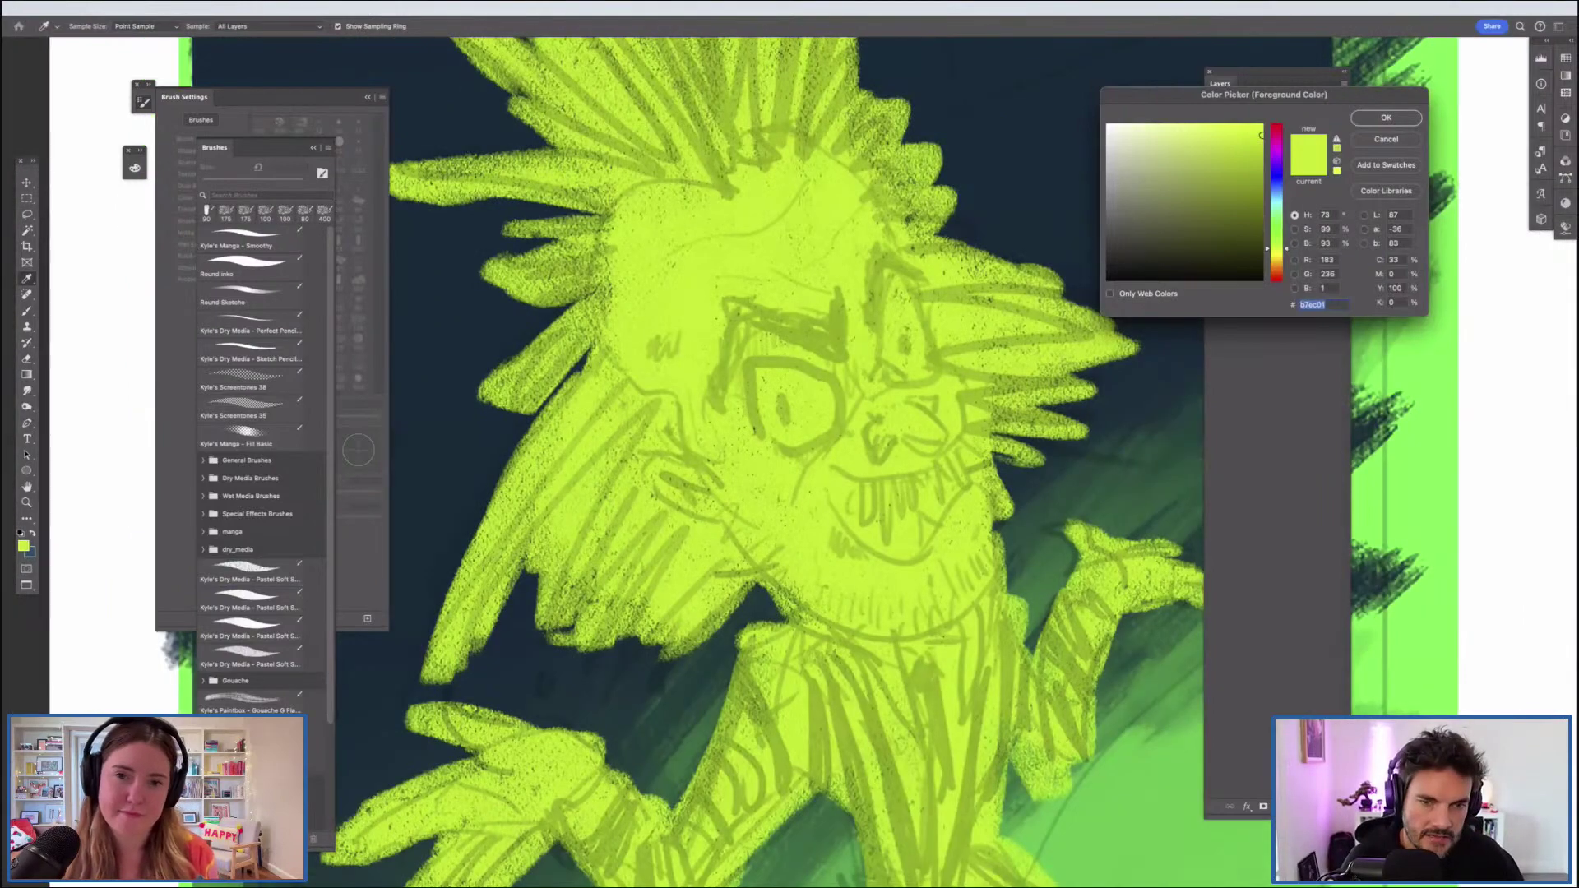
key(super+minus)
key(super+minus)
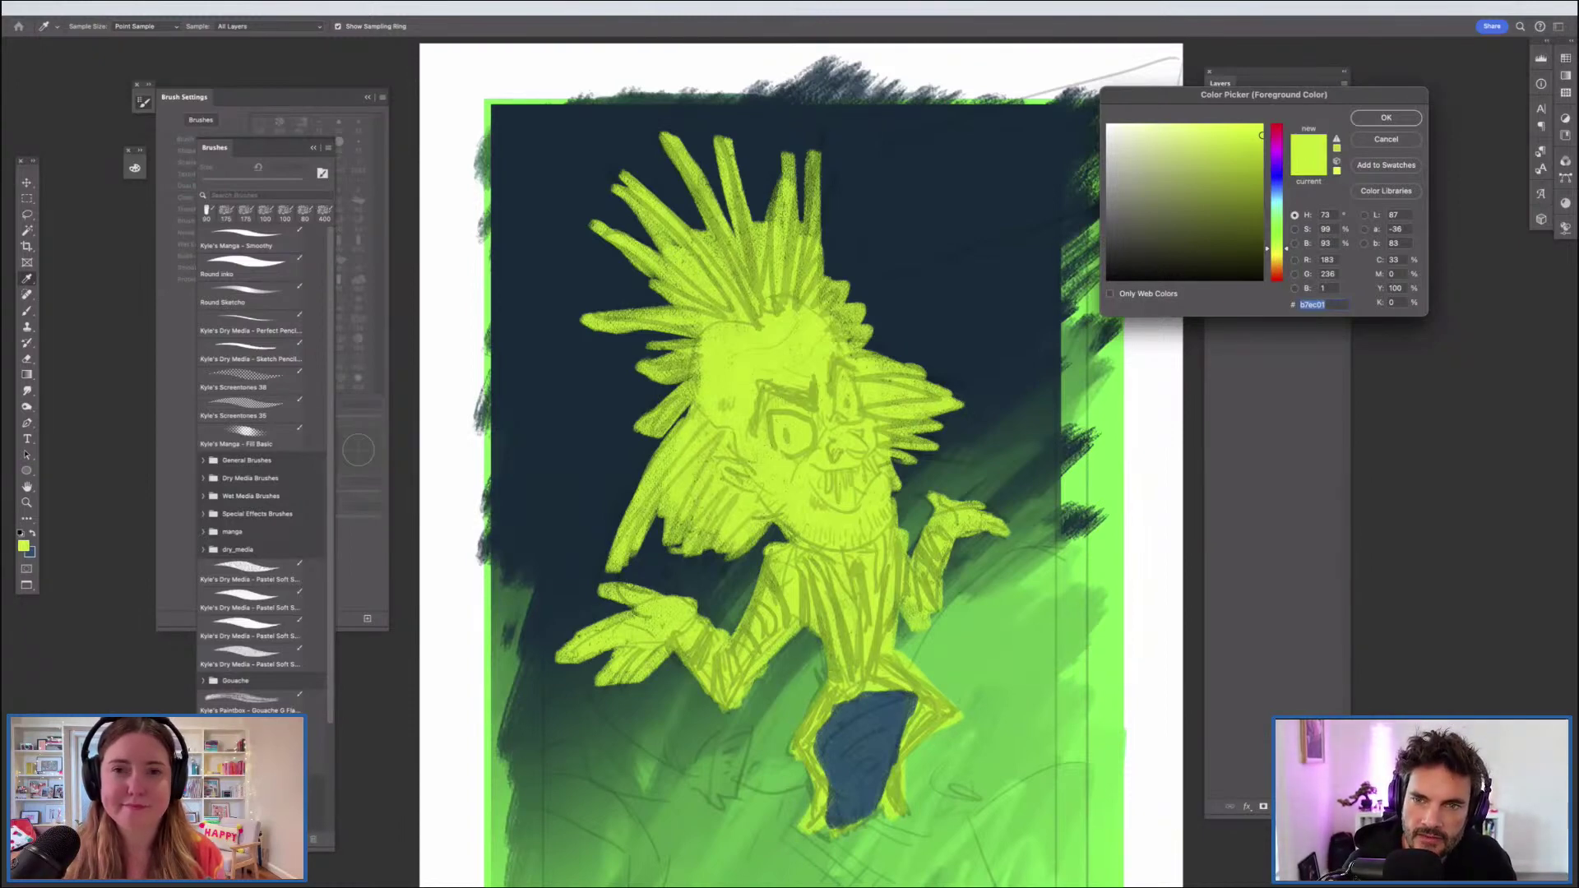
click(1229, 127)
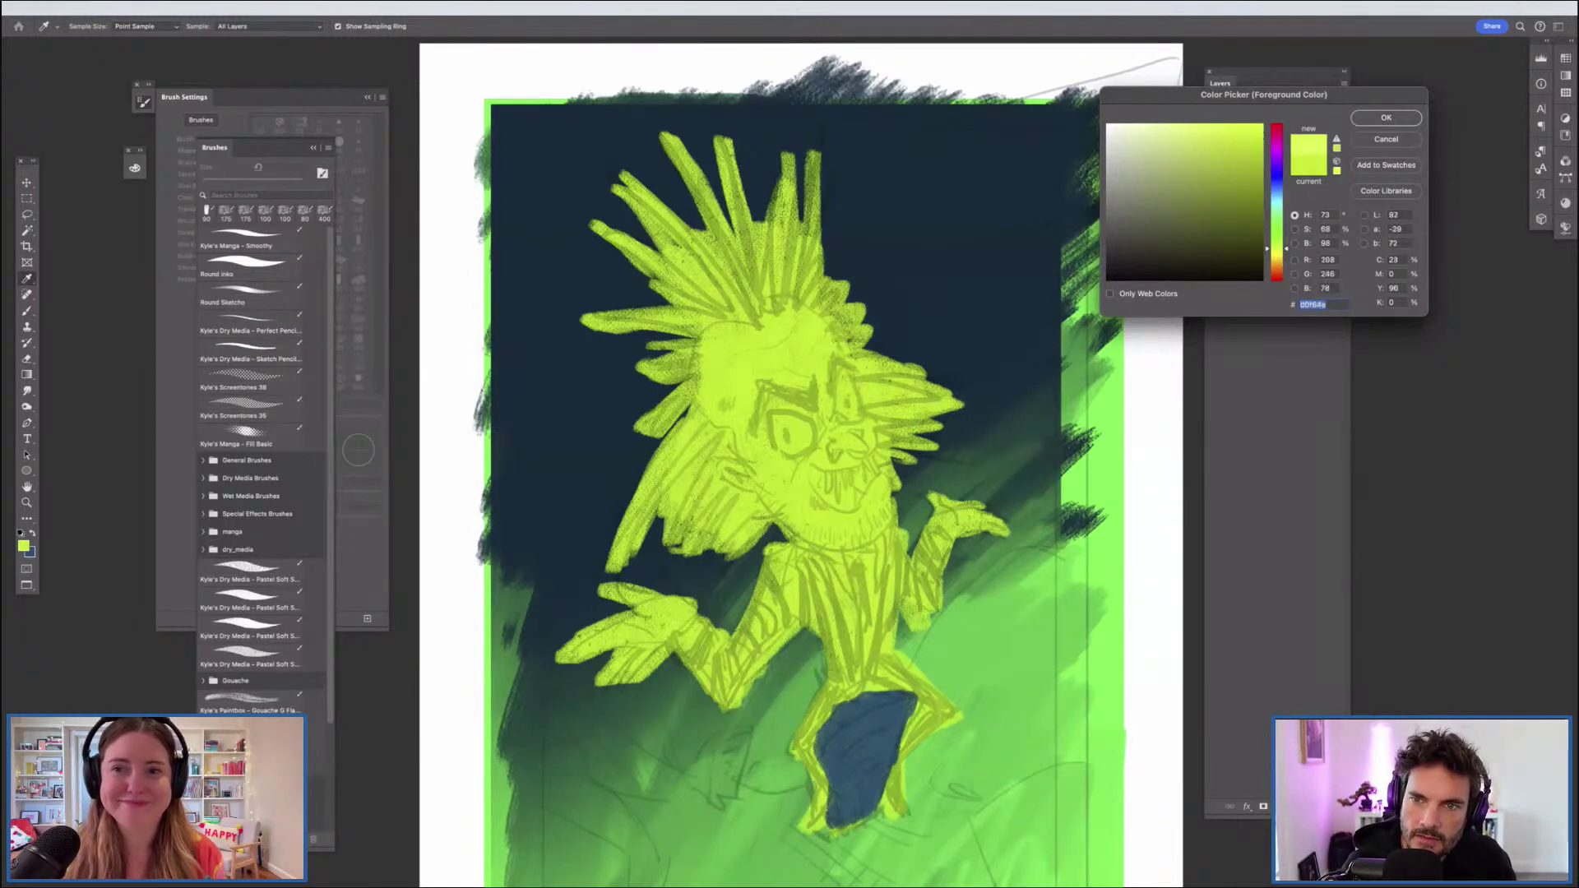
click(1182, 127)
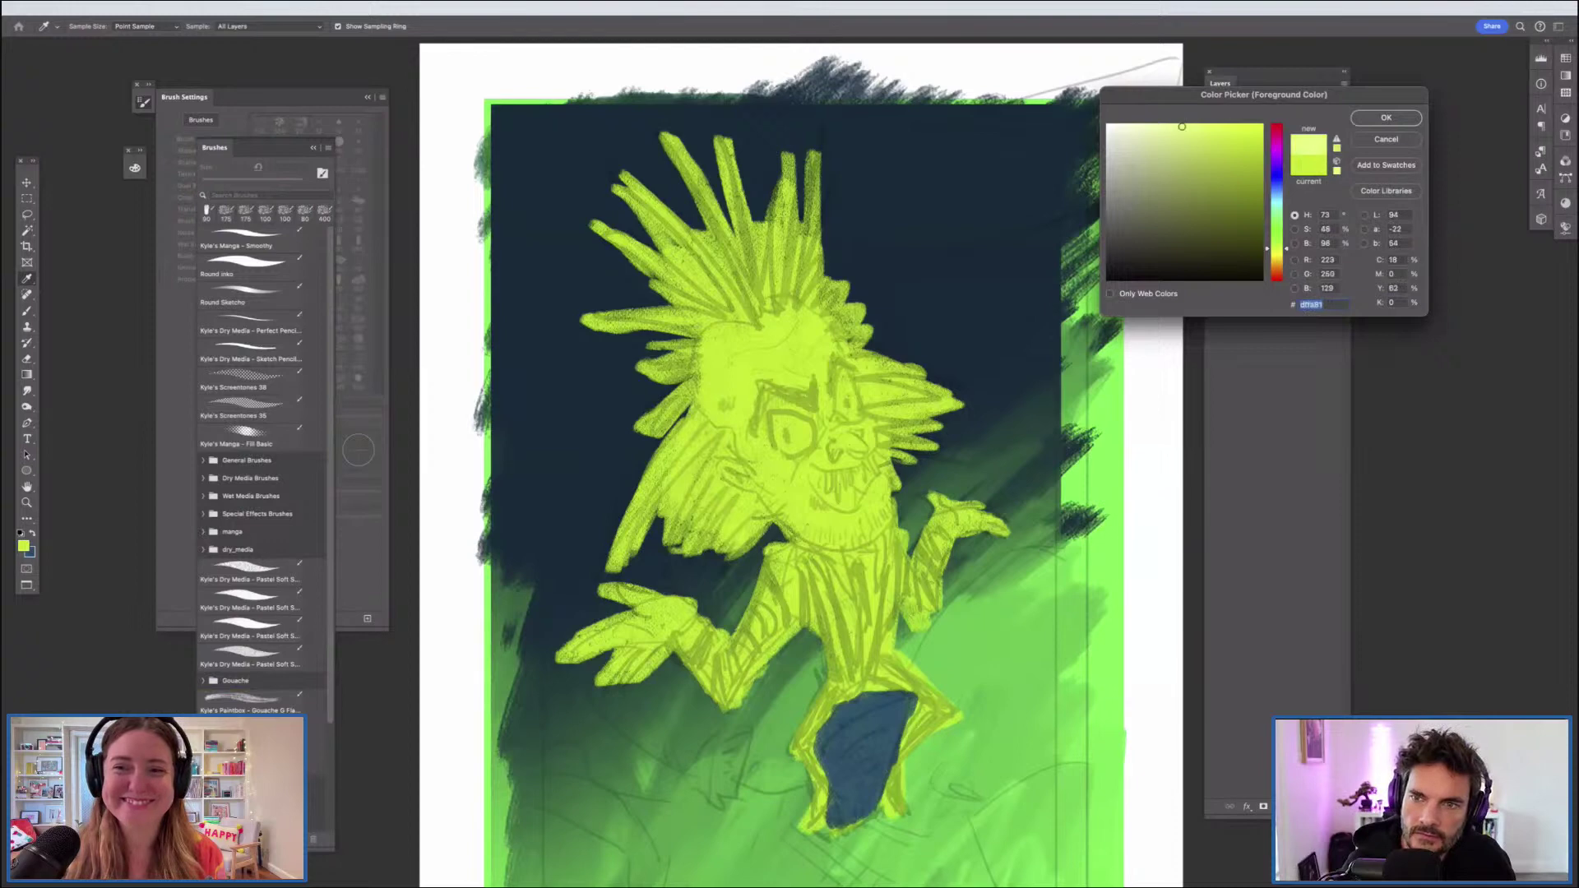
key(Return)
key(b)
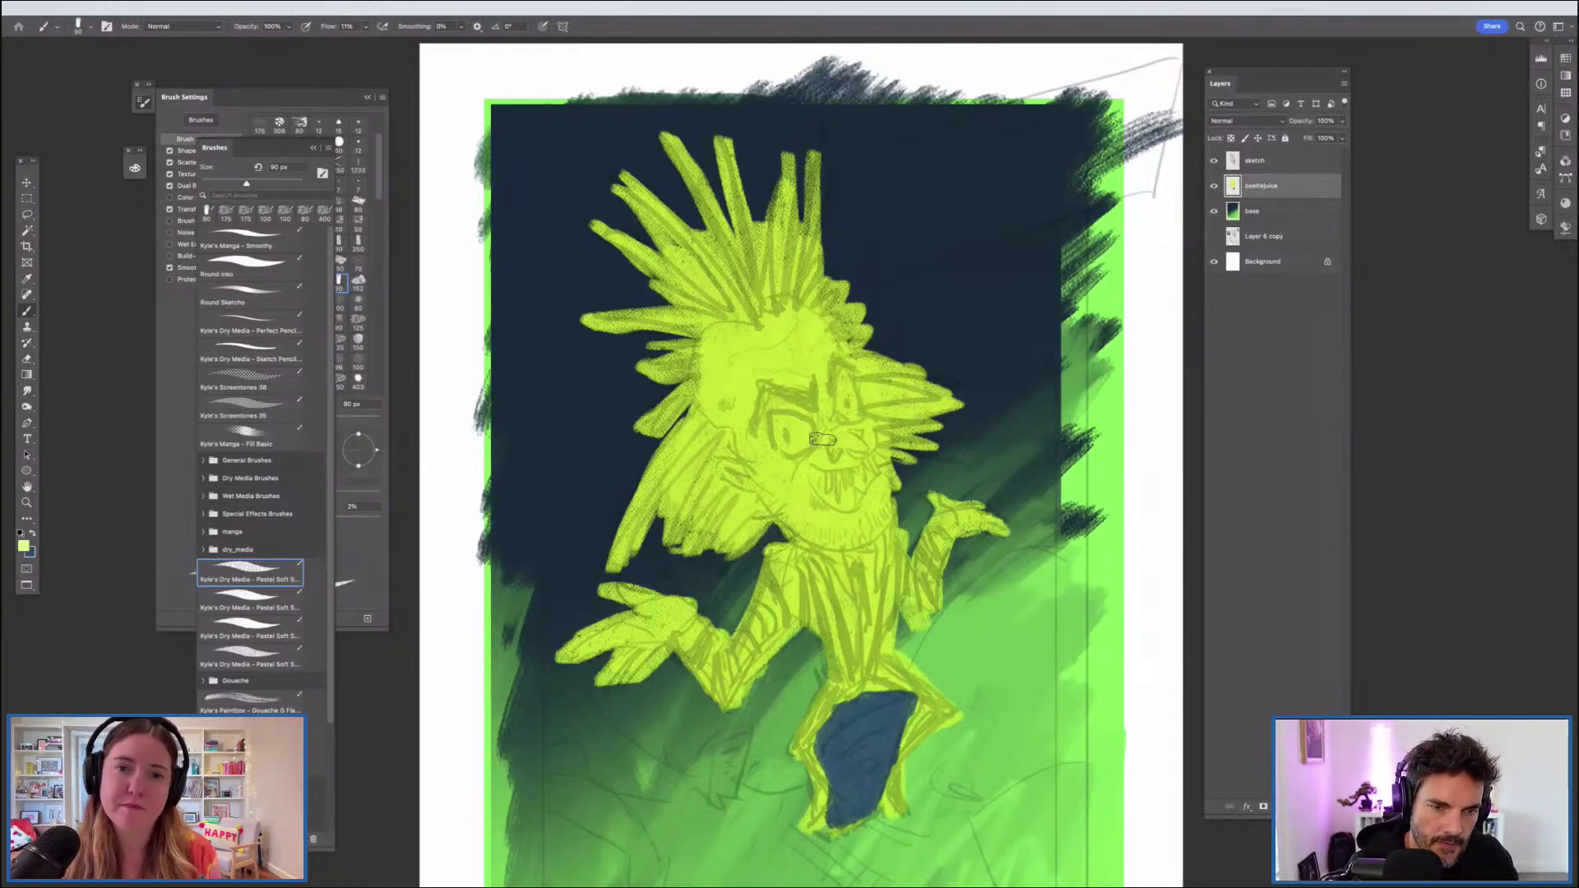
Step: Paint pale highlights around the eye, upper lip and chin, and lighten the foreground colour further to RGB 238, 251, 182
mouse_move(806, 417)
mouse_down()
mouse_move(777, 403)
mouse_move(767, 418)
mouse_move(781, 406)
mouse_up()
mouse_move(856, 466)
mouse_down()
mouse_move(826, 467)
mouse_move(830, 541)
mouse_move(802, 535)
mouse_move(881, 504)
mouse_move(834, 539)
mouse_move(862, 543)
mouse_move(791, 519)
mouse_up()
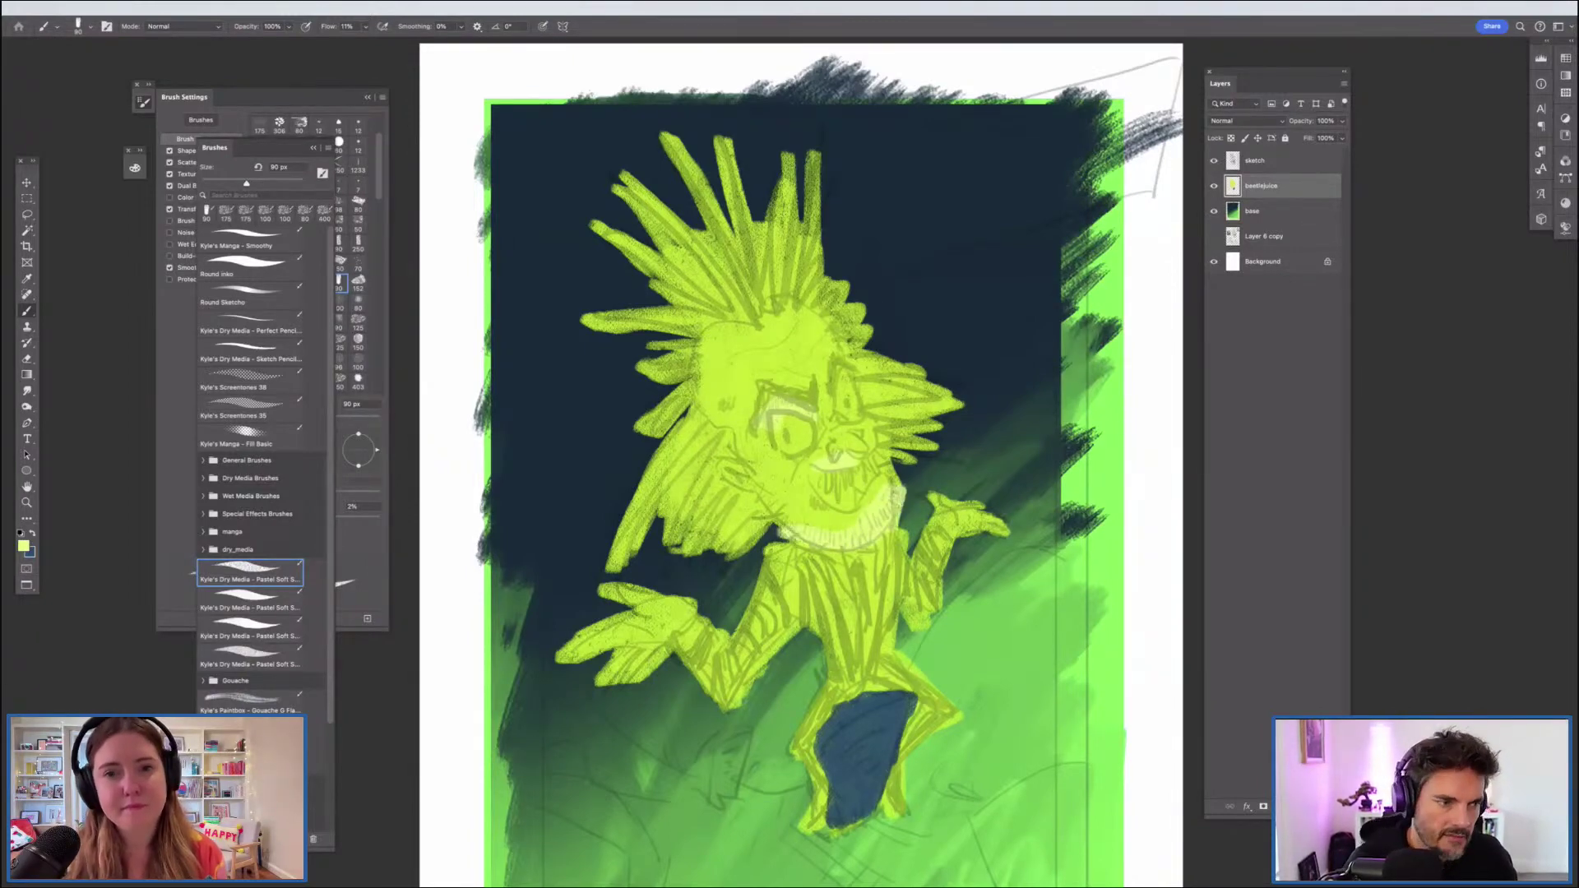
click(24, 546)
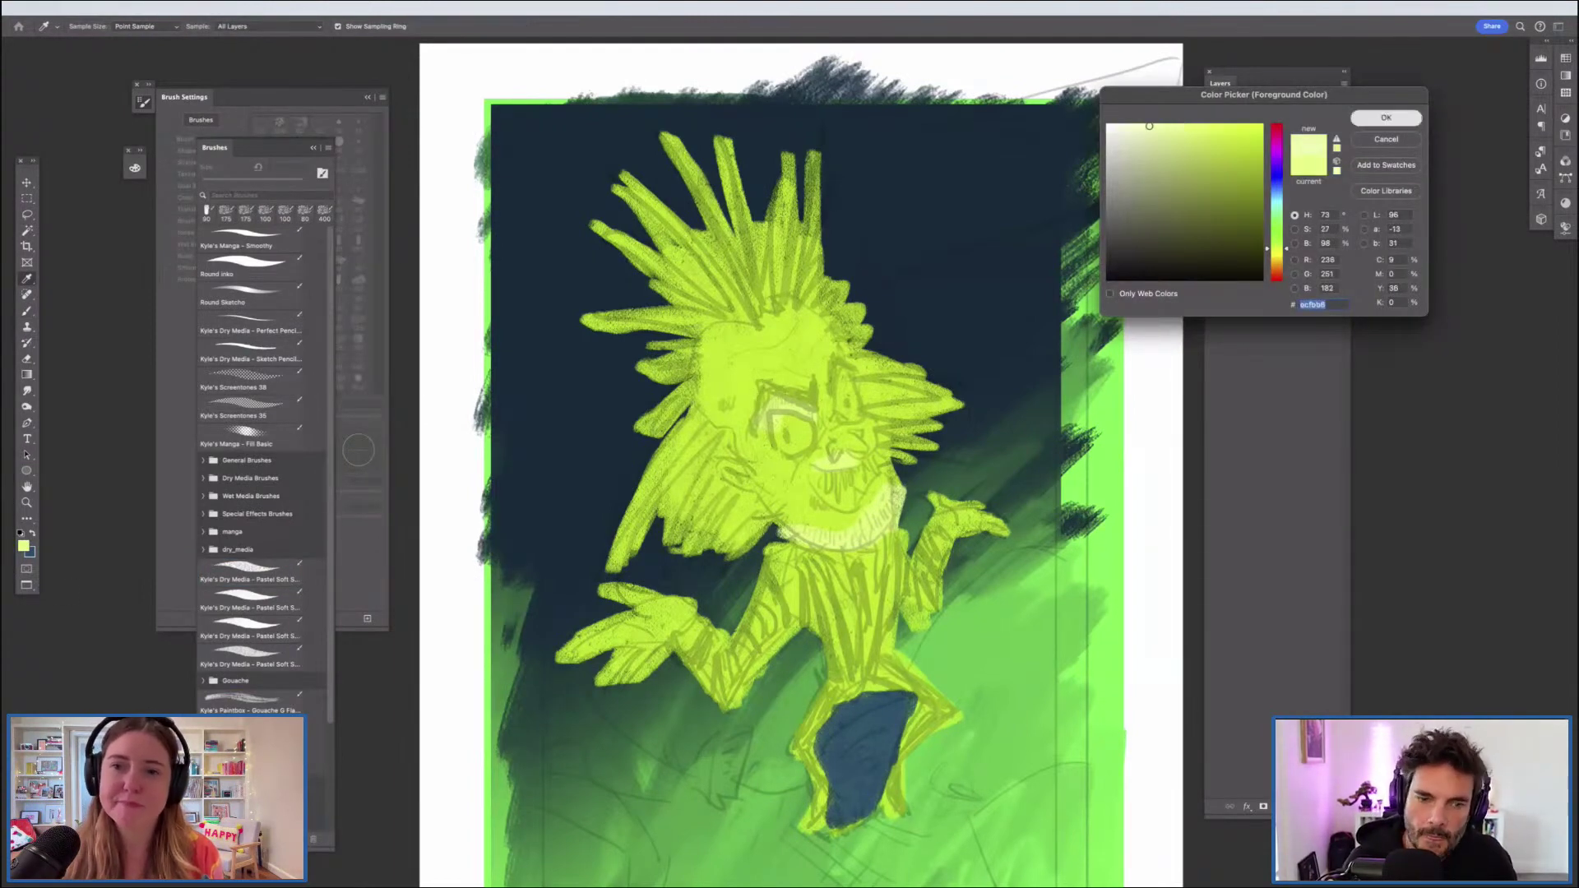
click(1386, 118)
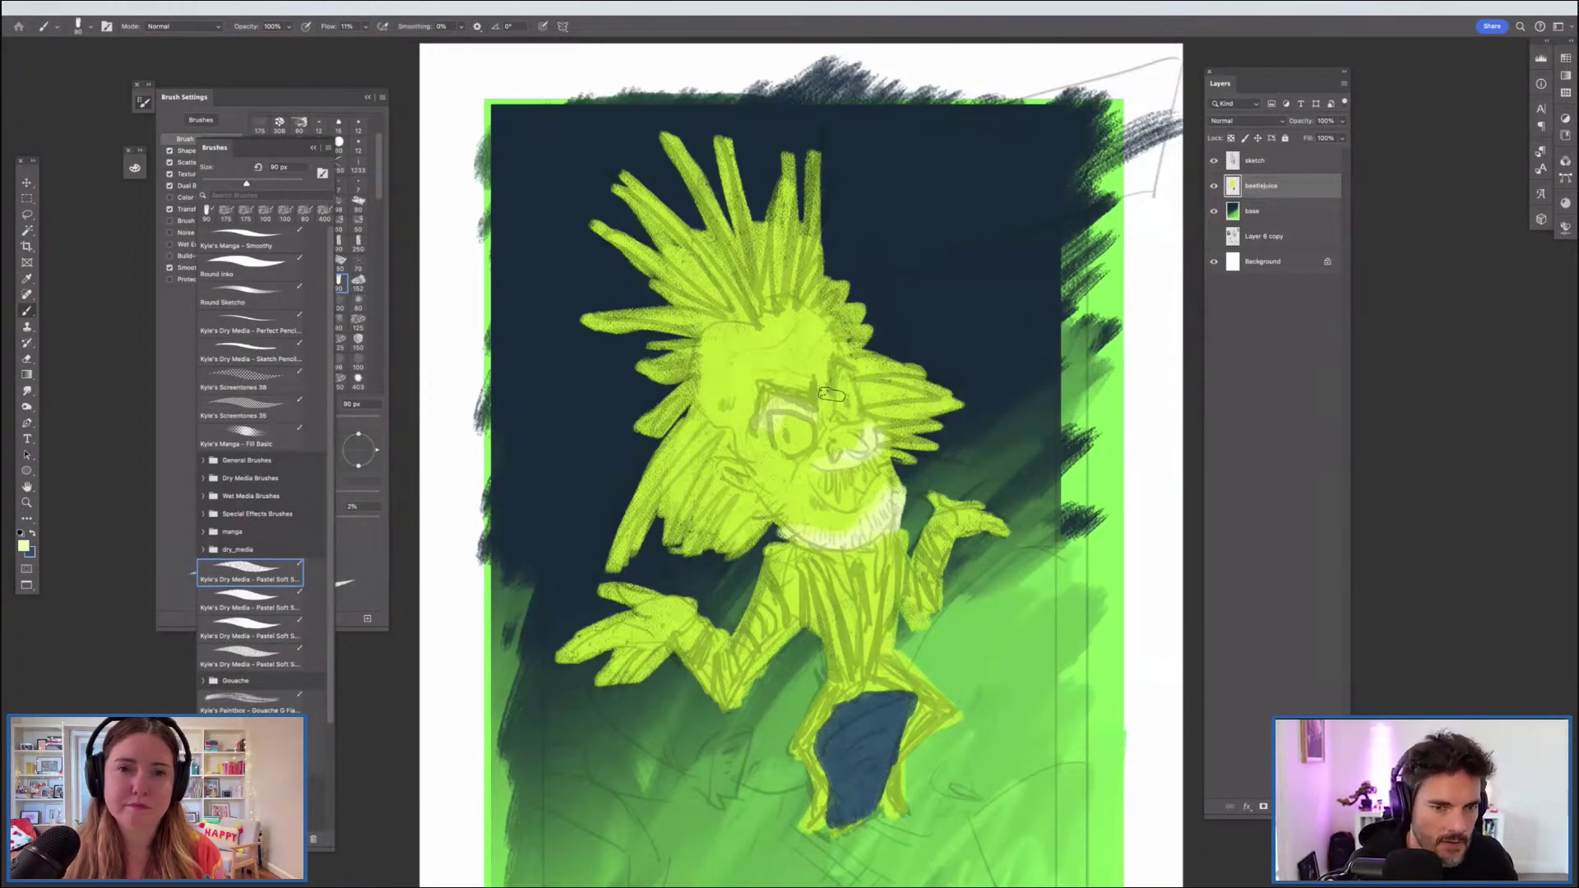
Step: Paint pale highlights above the brow, along the undersides of both arms and the left hand, and on the cheek and eye area
mouse_move(831, 397)
mouse_down()
mouse_move(837, 344)
mouse_move(764, 377)
mouse_up()
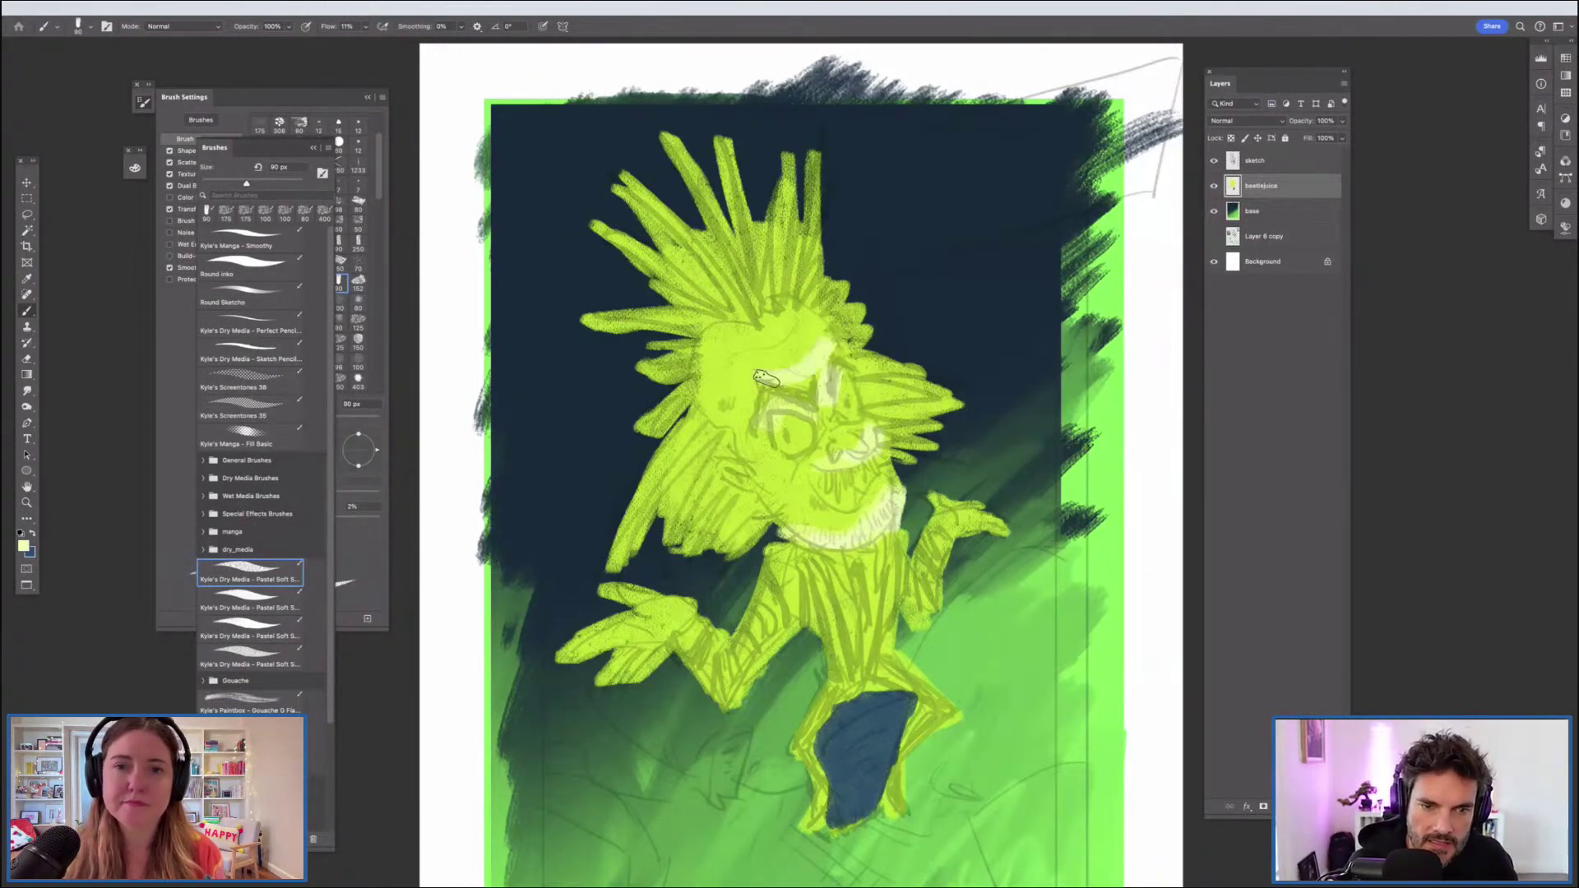
mouse_move(941, 550)
mouse_down()
mouse_move(928, 602)
mouse_move(952, 537)
mouse_up()
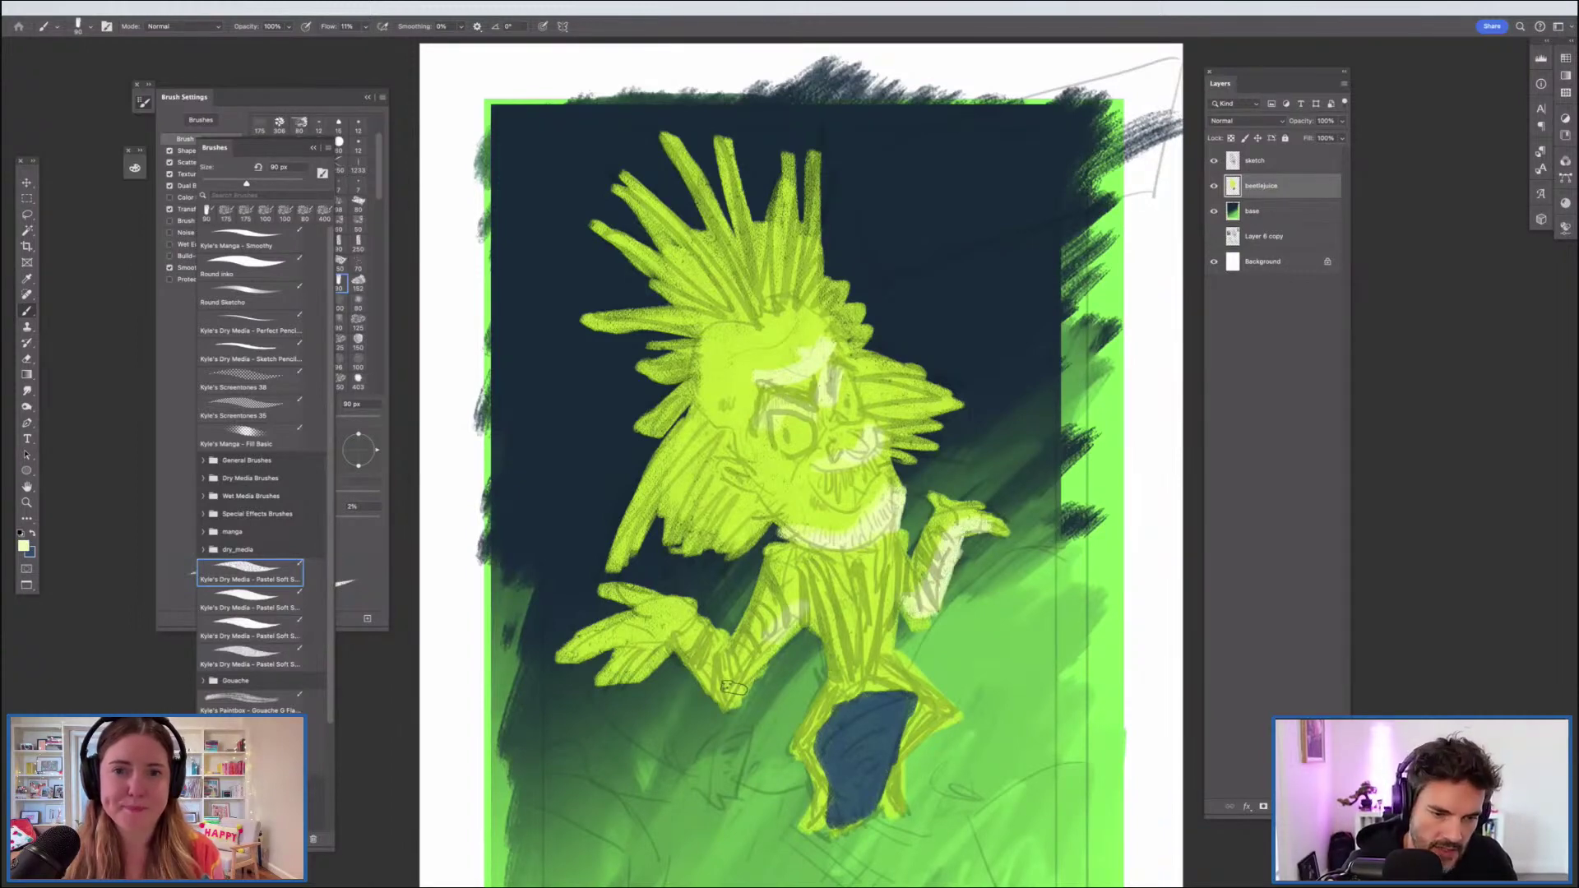
mouse_move(782, 615)
mouse_down()
mouse_move(691, 645)
mouse_move(772, 635)
mouse_up()
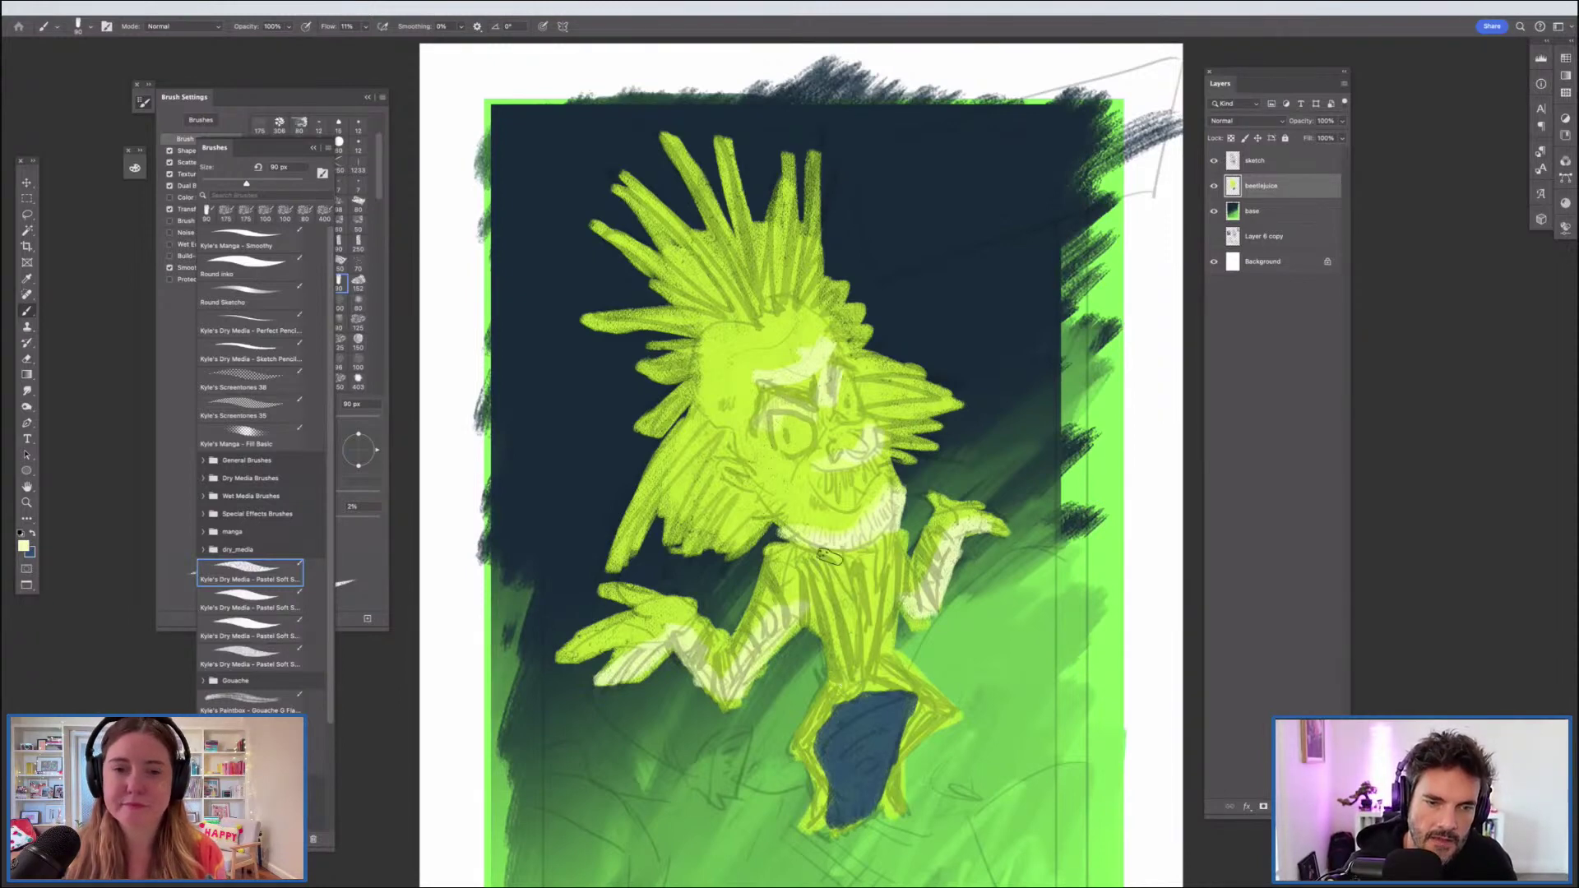
mouse_move(829, 558)
mouse_down()
mouse_move(750, 497)
mouse_move(859, 484)
mouse_move(761, 434)
mouse_up()
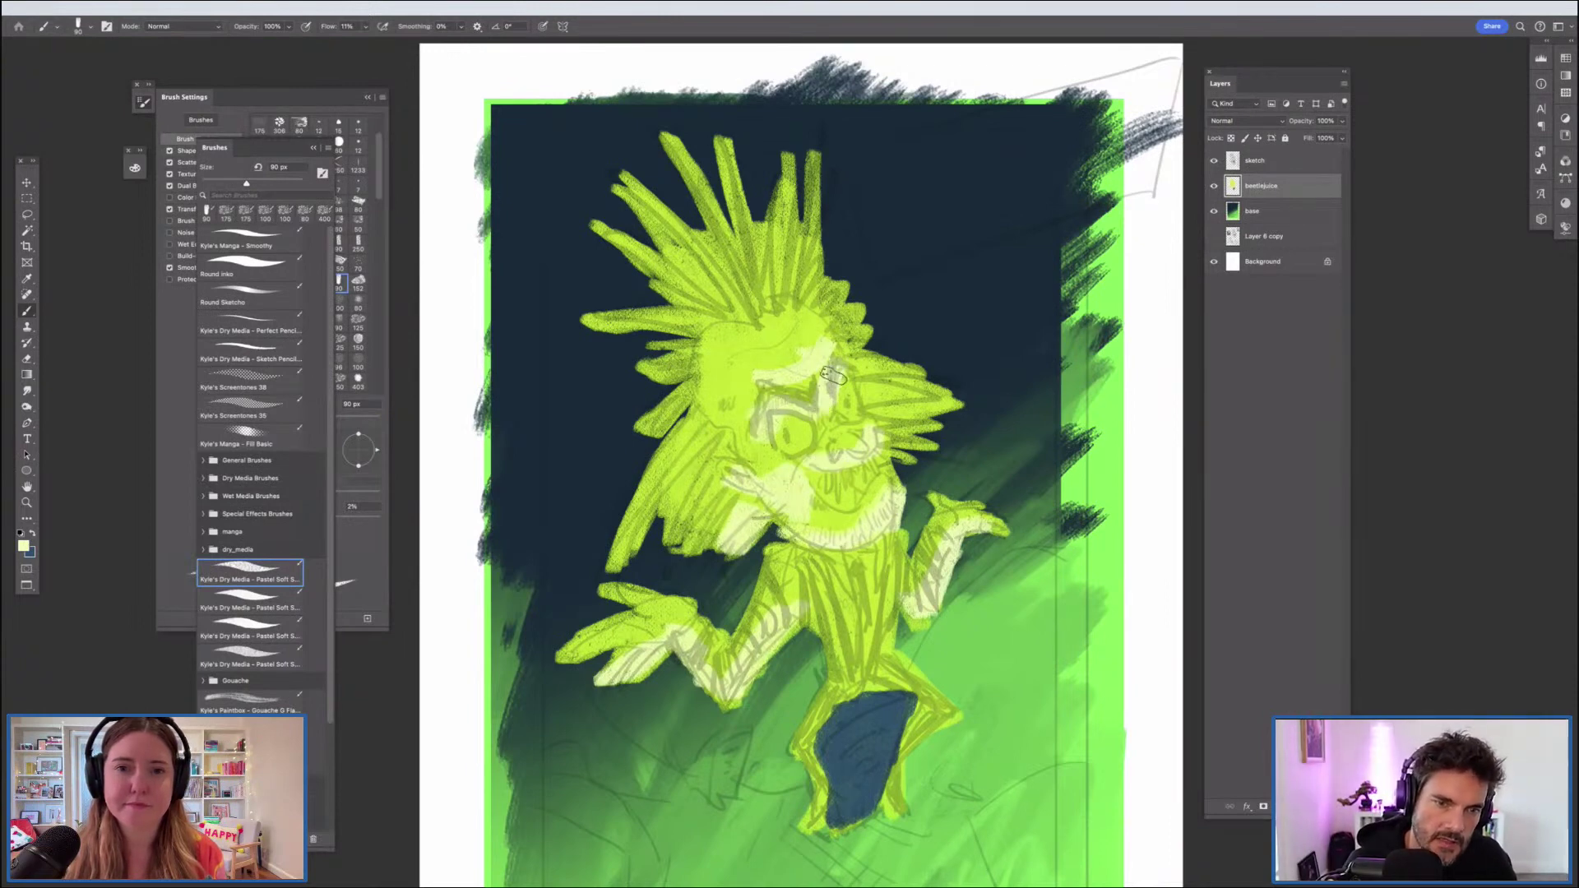
drag(834, 375, 854, 411)
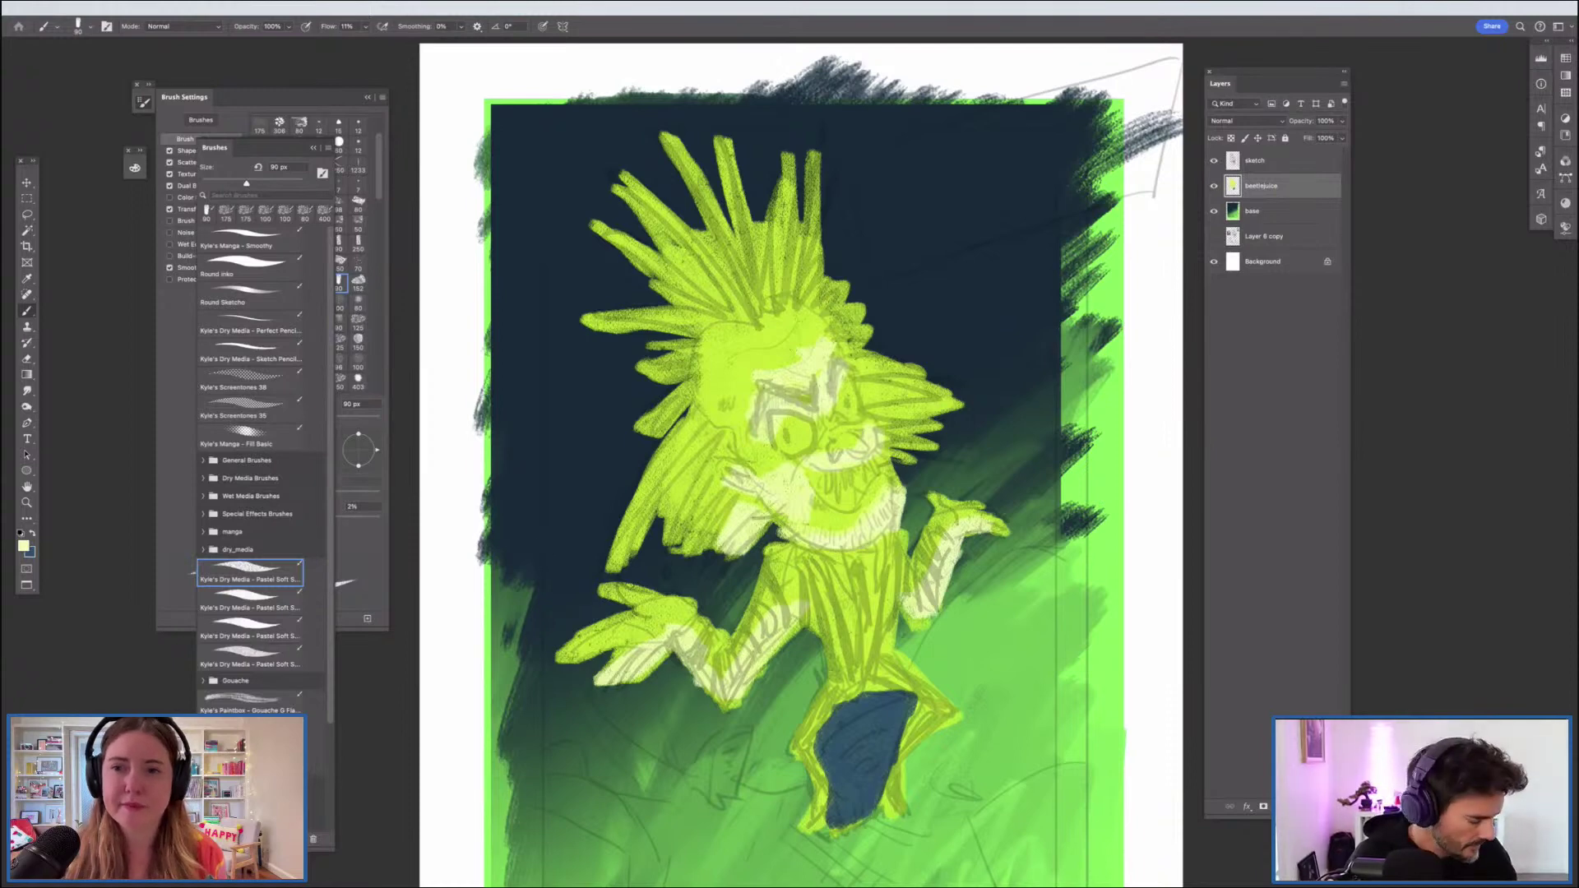
Step: Sample the yellow-green as the foreground colour and change it to a dark teal green for the brush
key(x)
alt+click(747, 338)
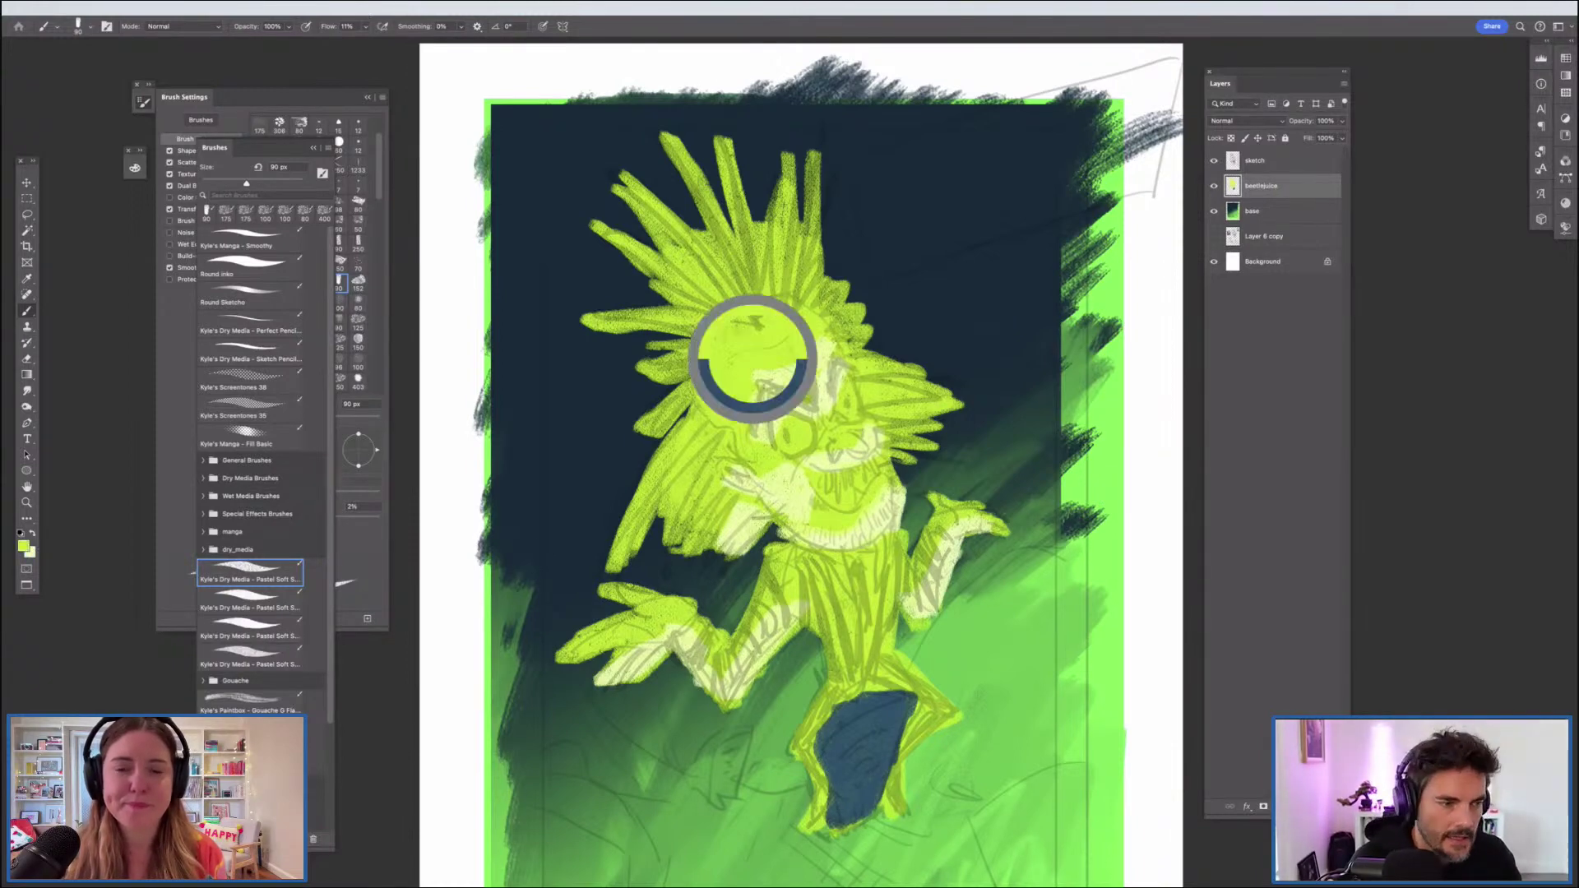
click(24, 546)
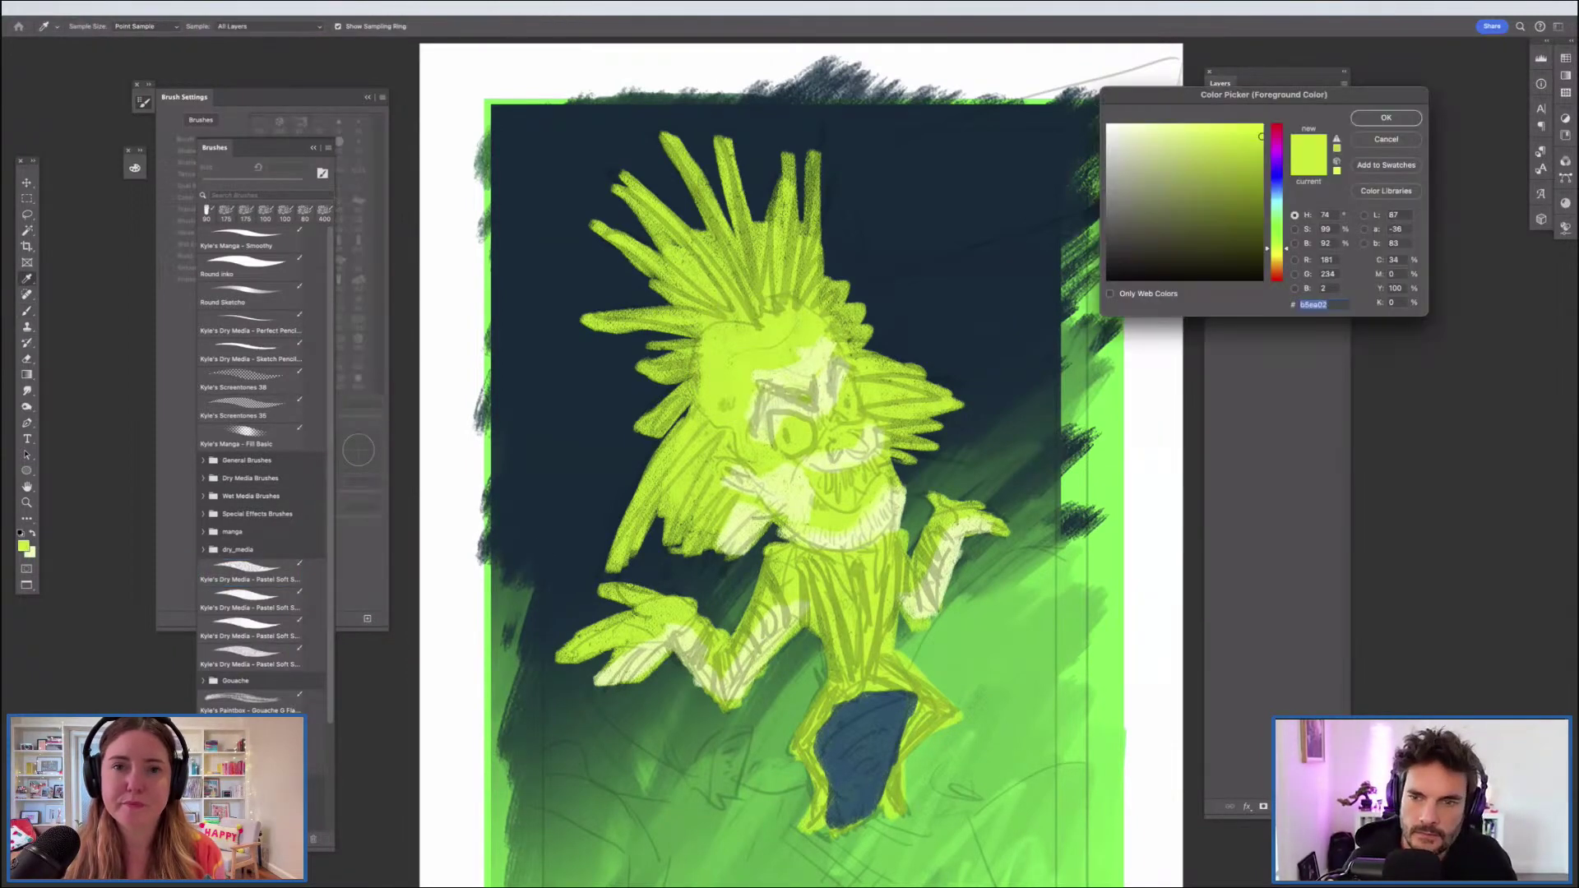
click(1277, 199)
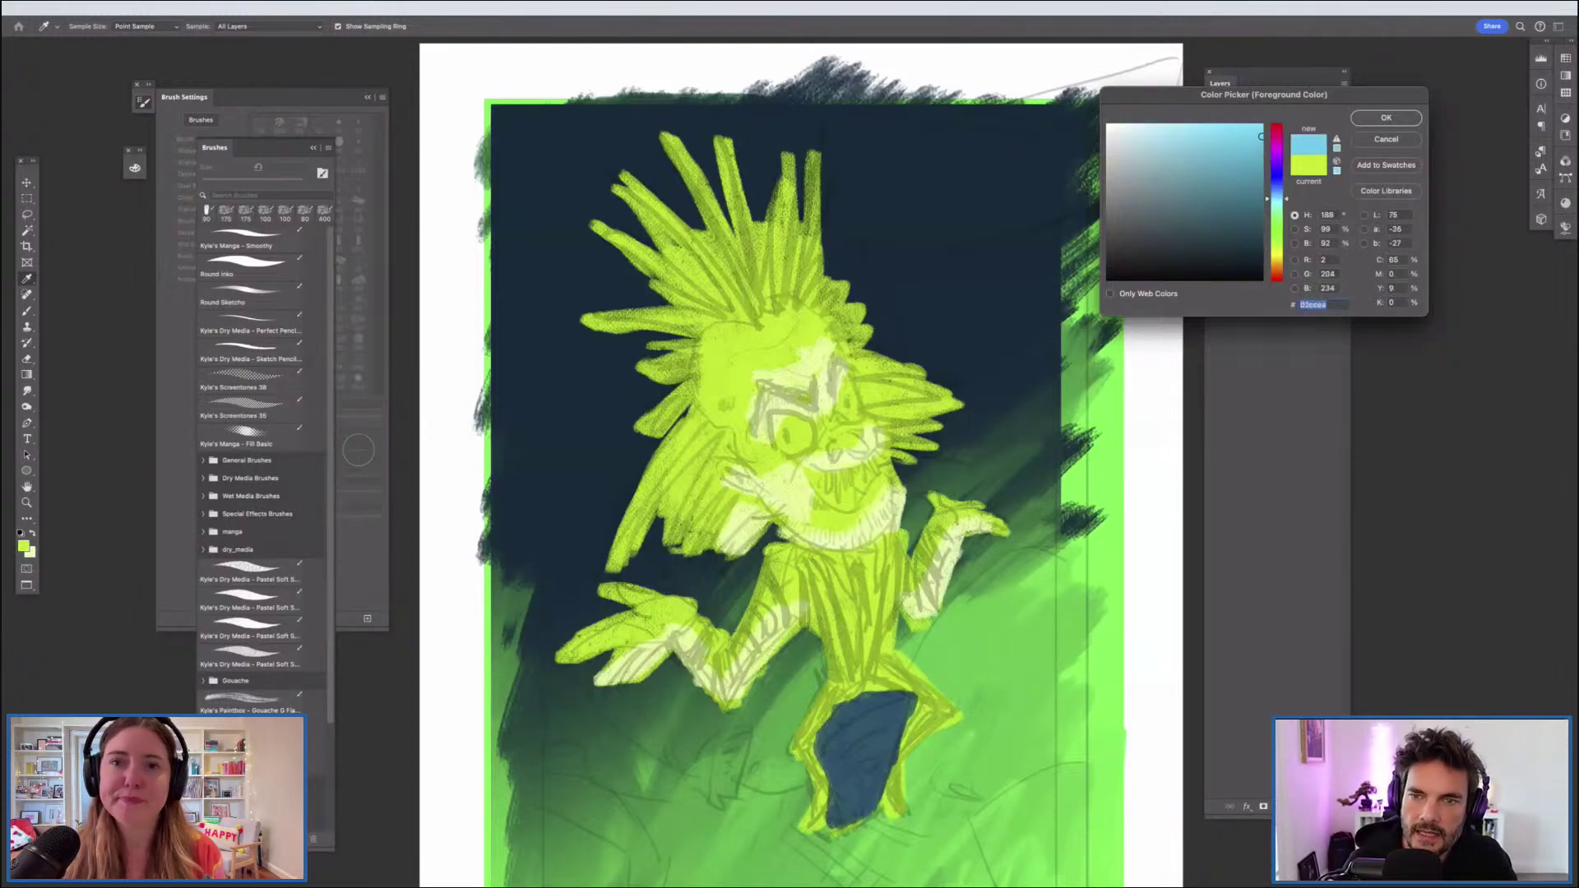
drag(1276, 199, 1277, 236)
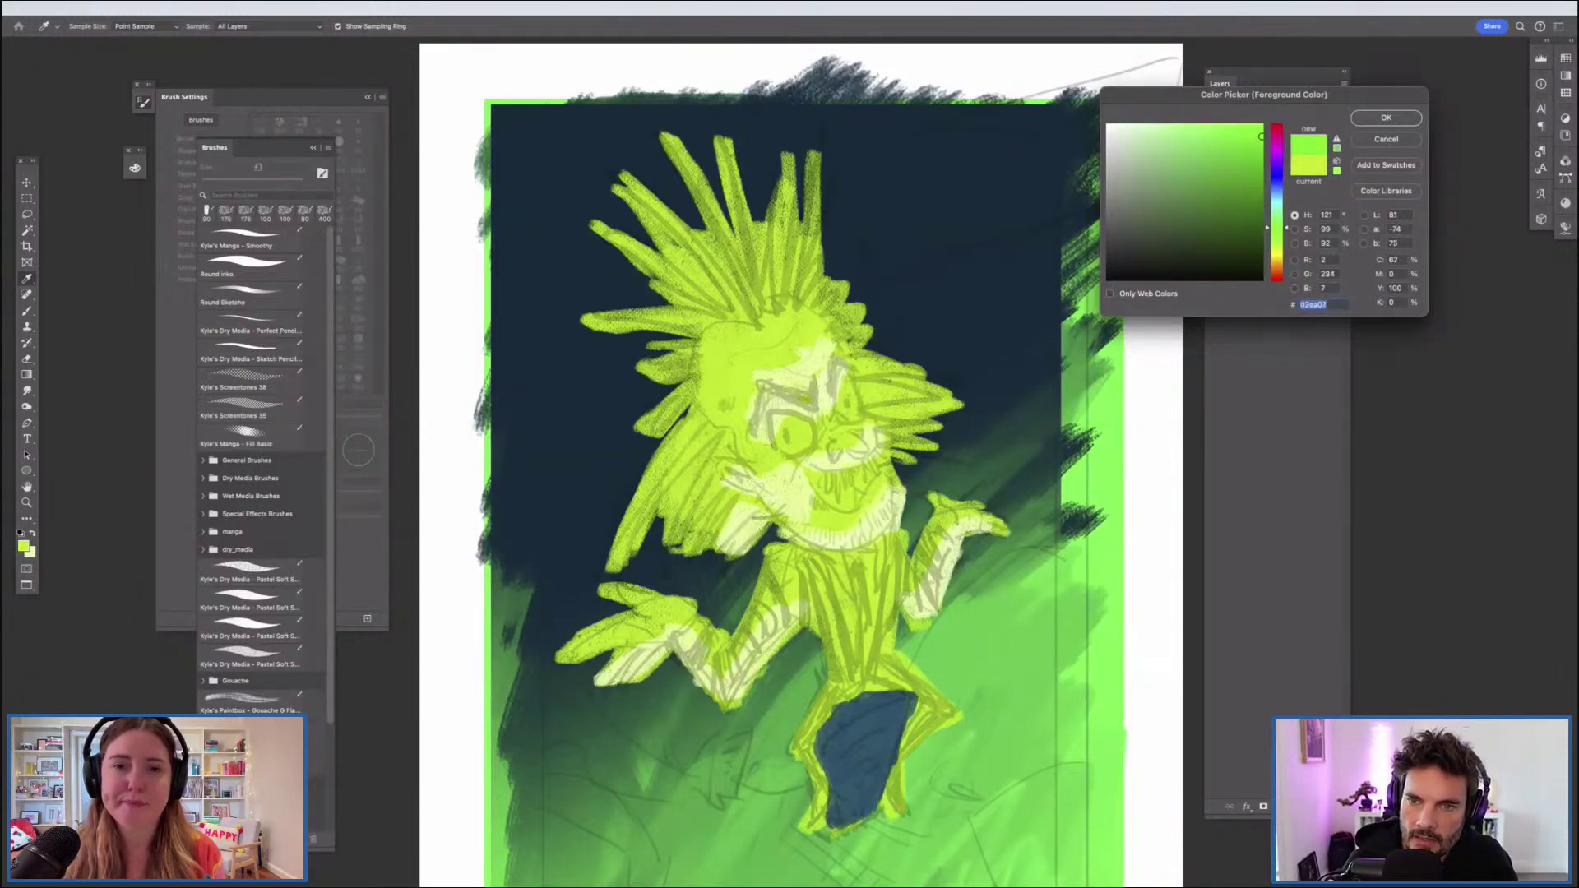
click(1263, 198)
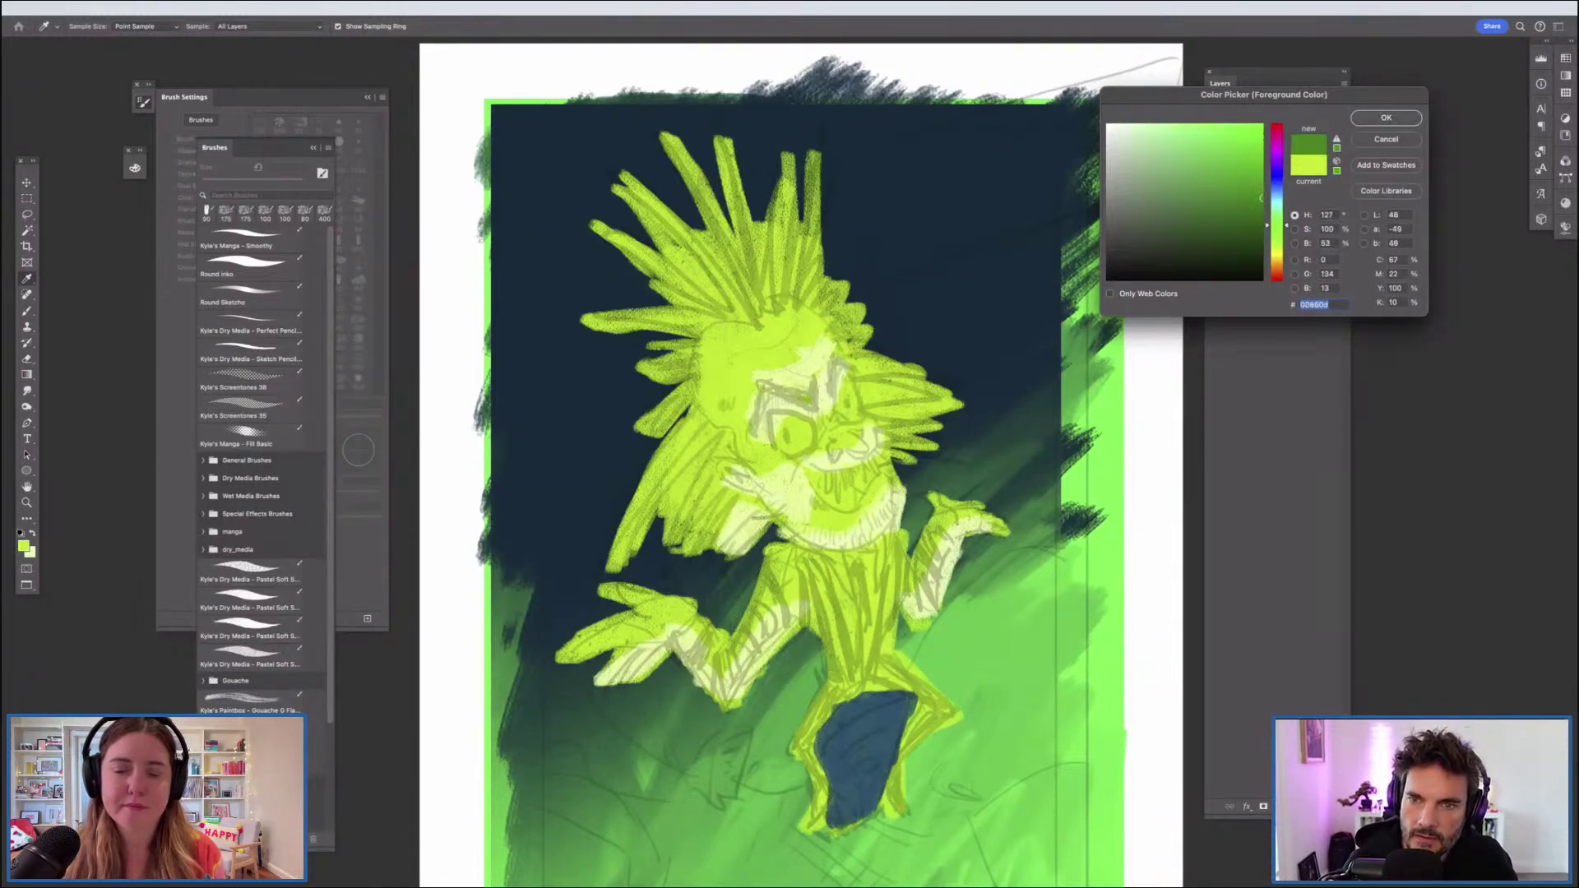
drag(1276, 225, 1276, 209)
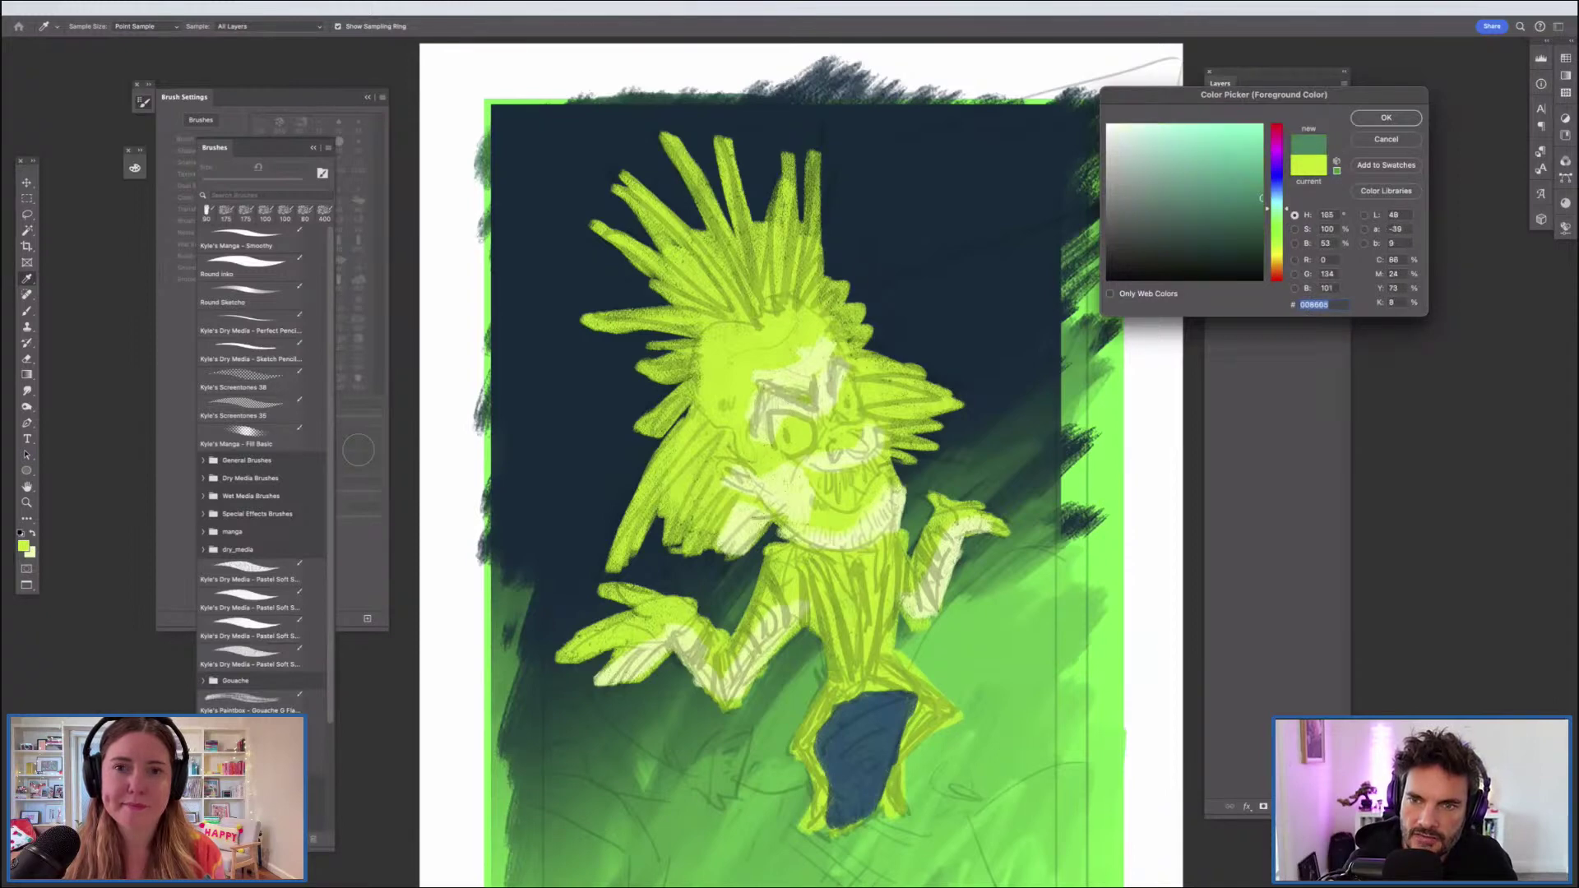
click(1262, 207)
drag(1262, 206, 1262, 208)
key(Return)
key(b)
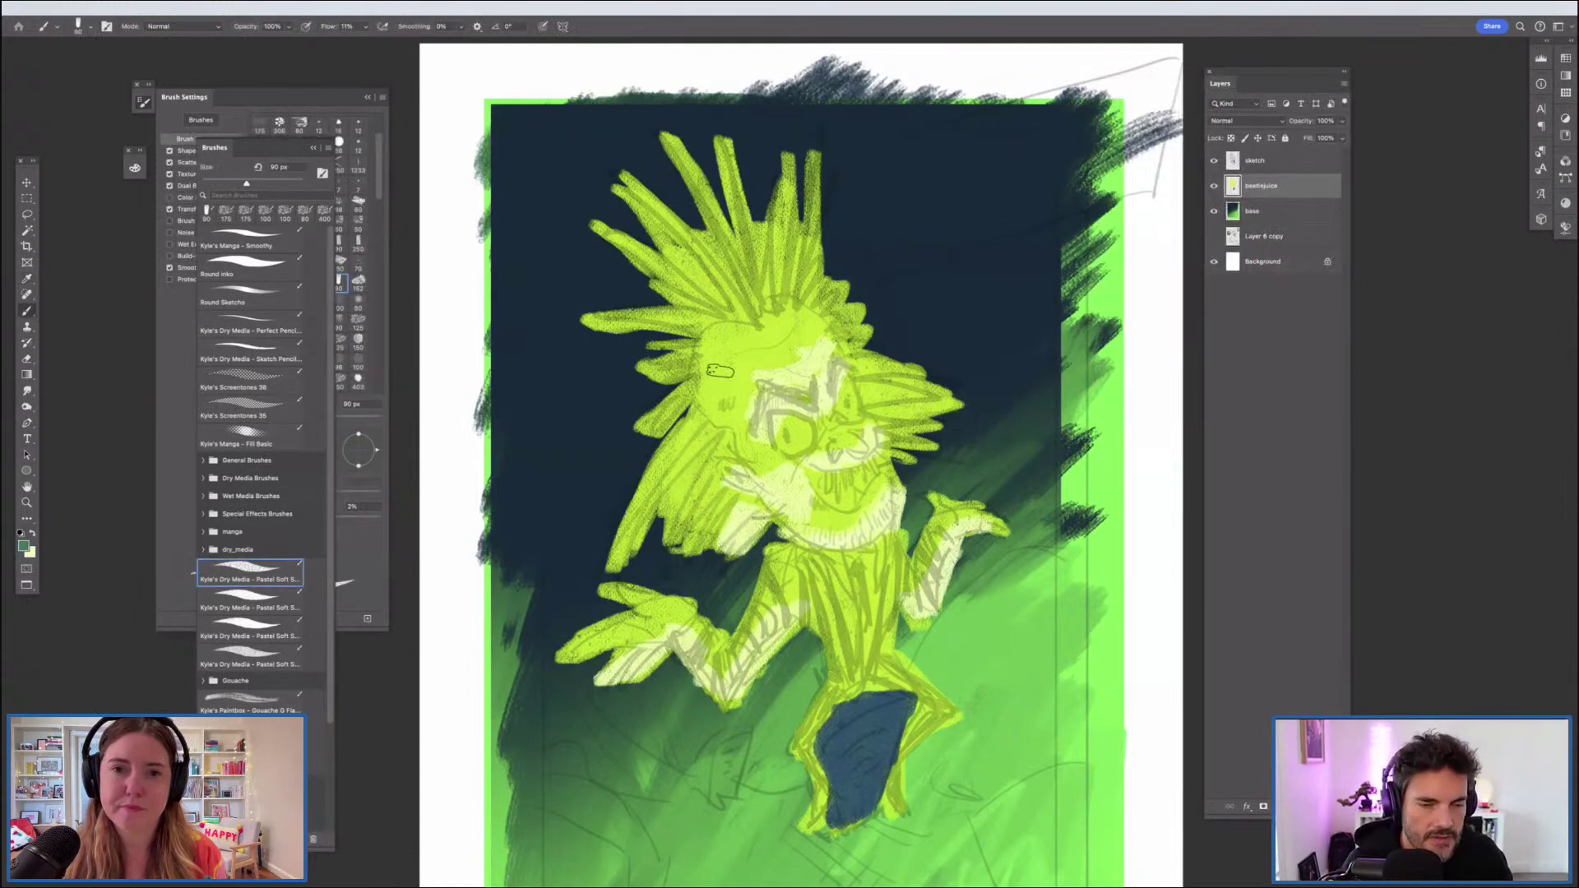
Step: Paint teal-green shadows across the forehead, above the upper lip and along the upper edges of both arms, reducing the brush to 70 px
mouse_move(713, 349)
mouse_down()
mouse_move(704, 374)
mouse_move(714, 345)
mouse_move(767, 330)
mouse_move(701, 349)
mouse_move(796, 310)
mouse_move(721, 408)
mouse_move(734, 366)
mouse_up()
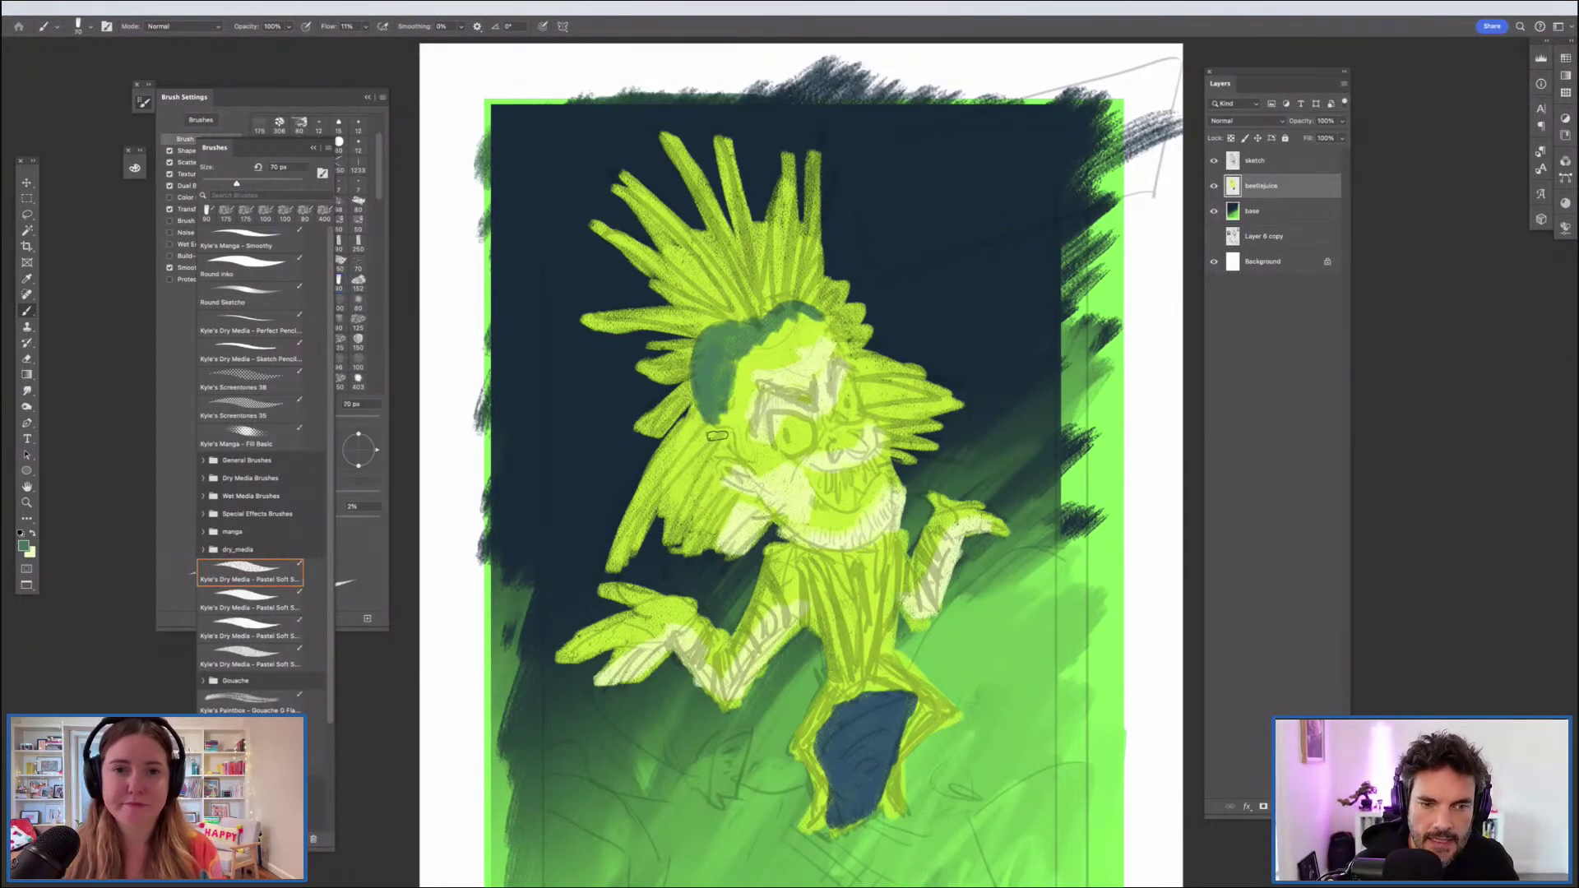
key(bracketleft)
drag(846, 435, 767, 483)
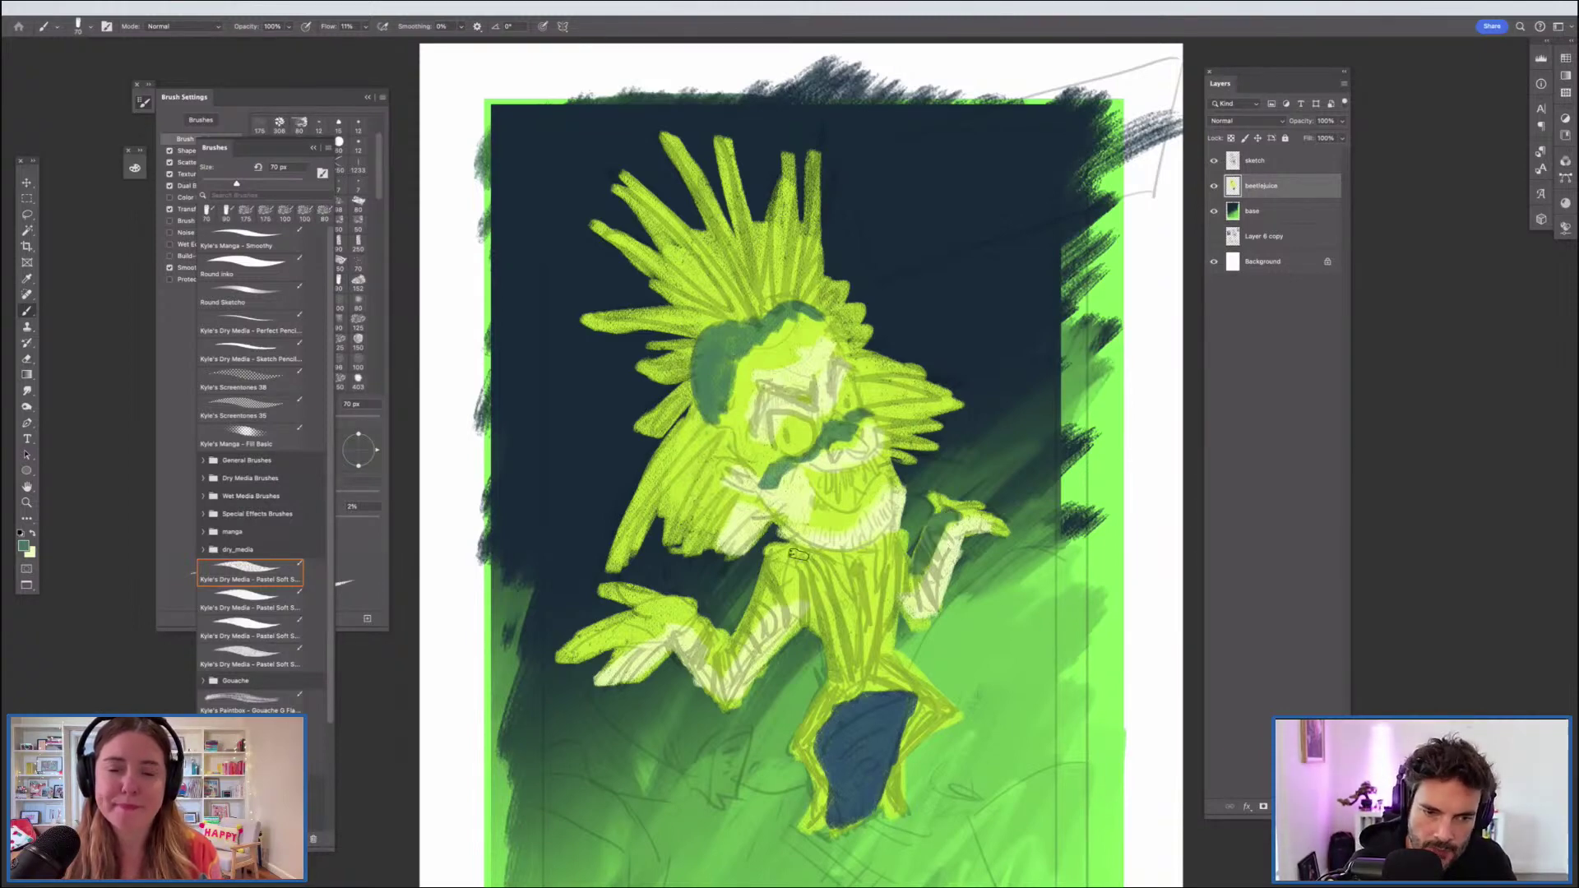
mouse_move(799, 555)
mouse_down()
mouse_move(777, 558)
mouse_move(755, 613)
mouse_move(695, 637)
mouse_move(621, 591)
mouse_up()
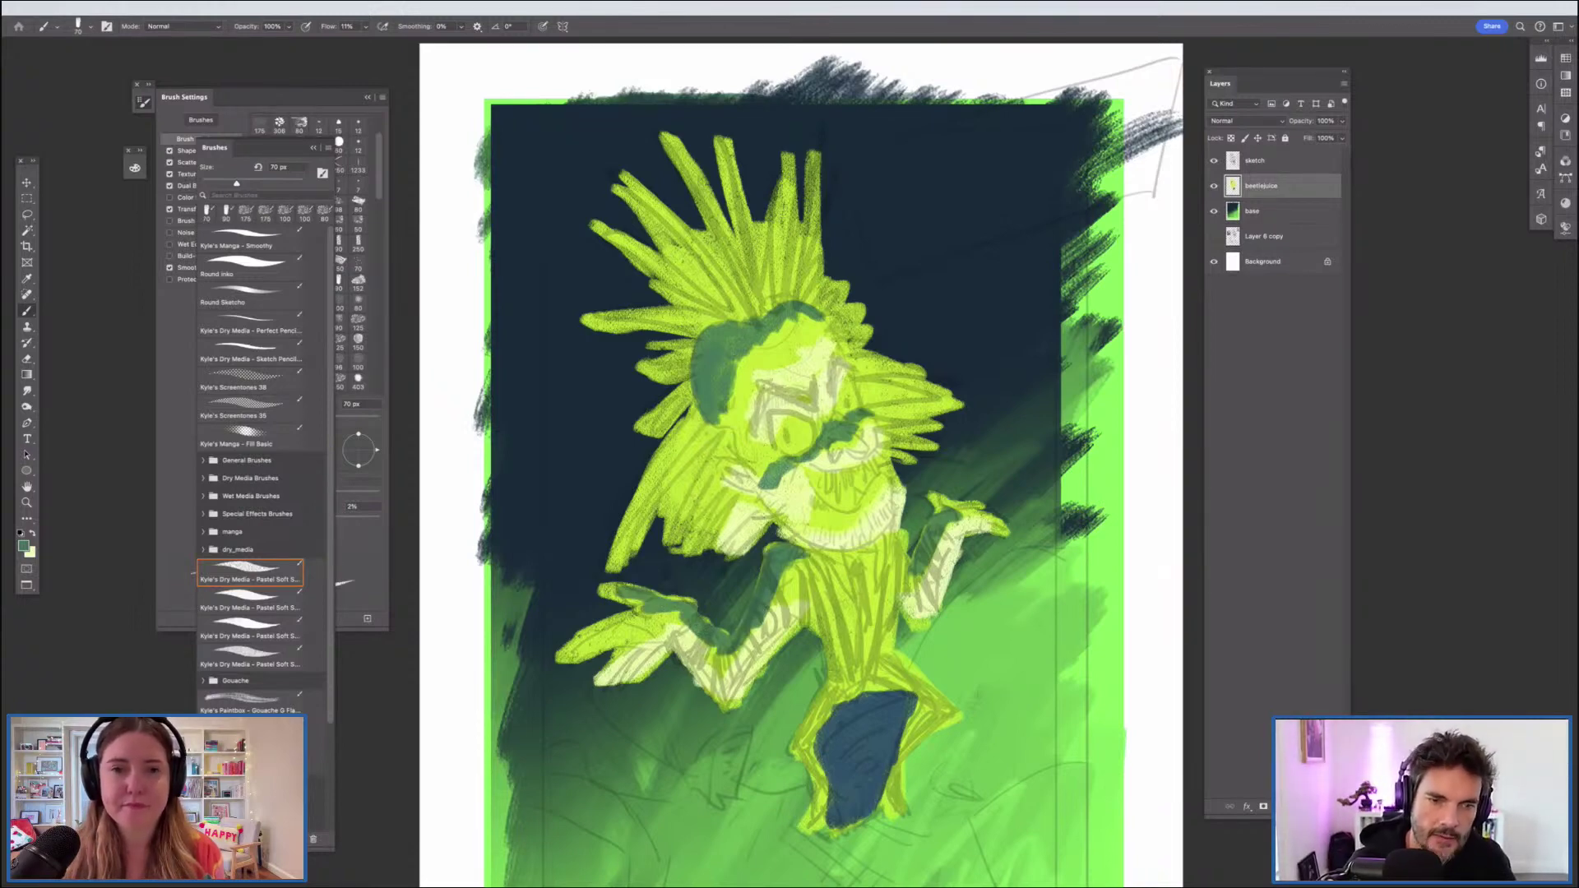
key(super+minus)
key(super+minus)
key(super+minus)
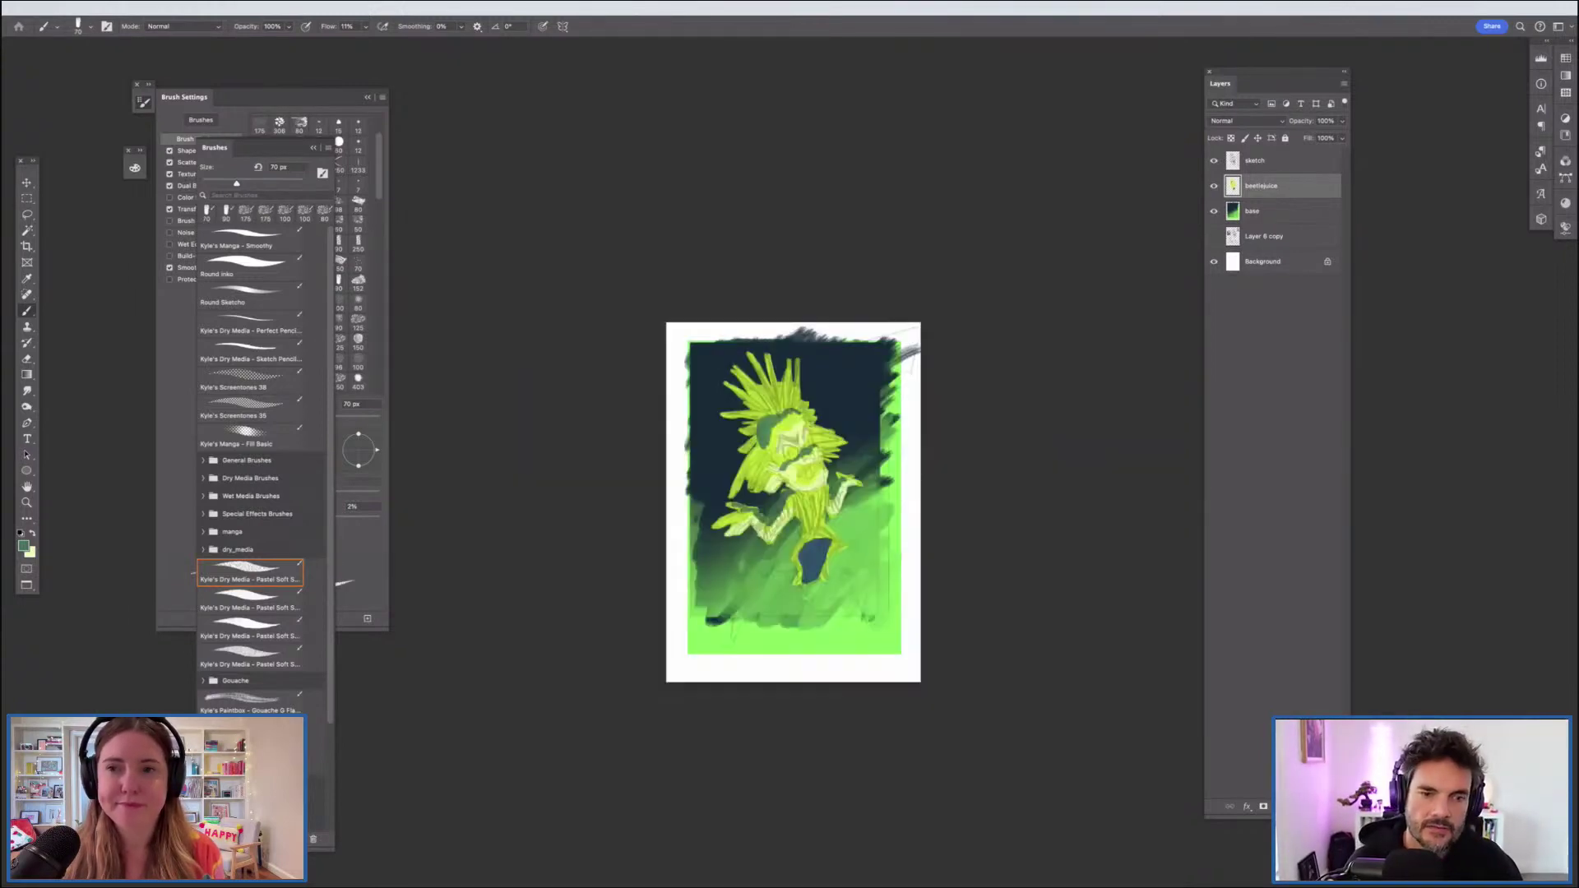
key(super+plus)
key(super+plus)
key(super+plus)
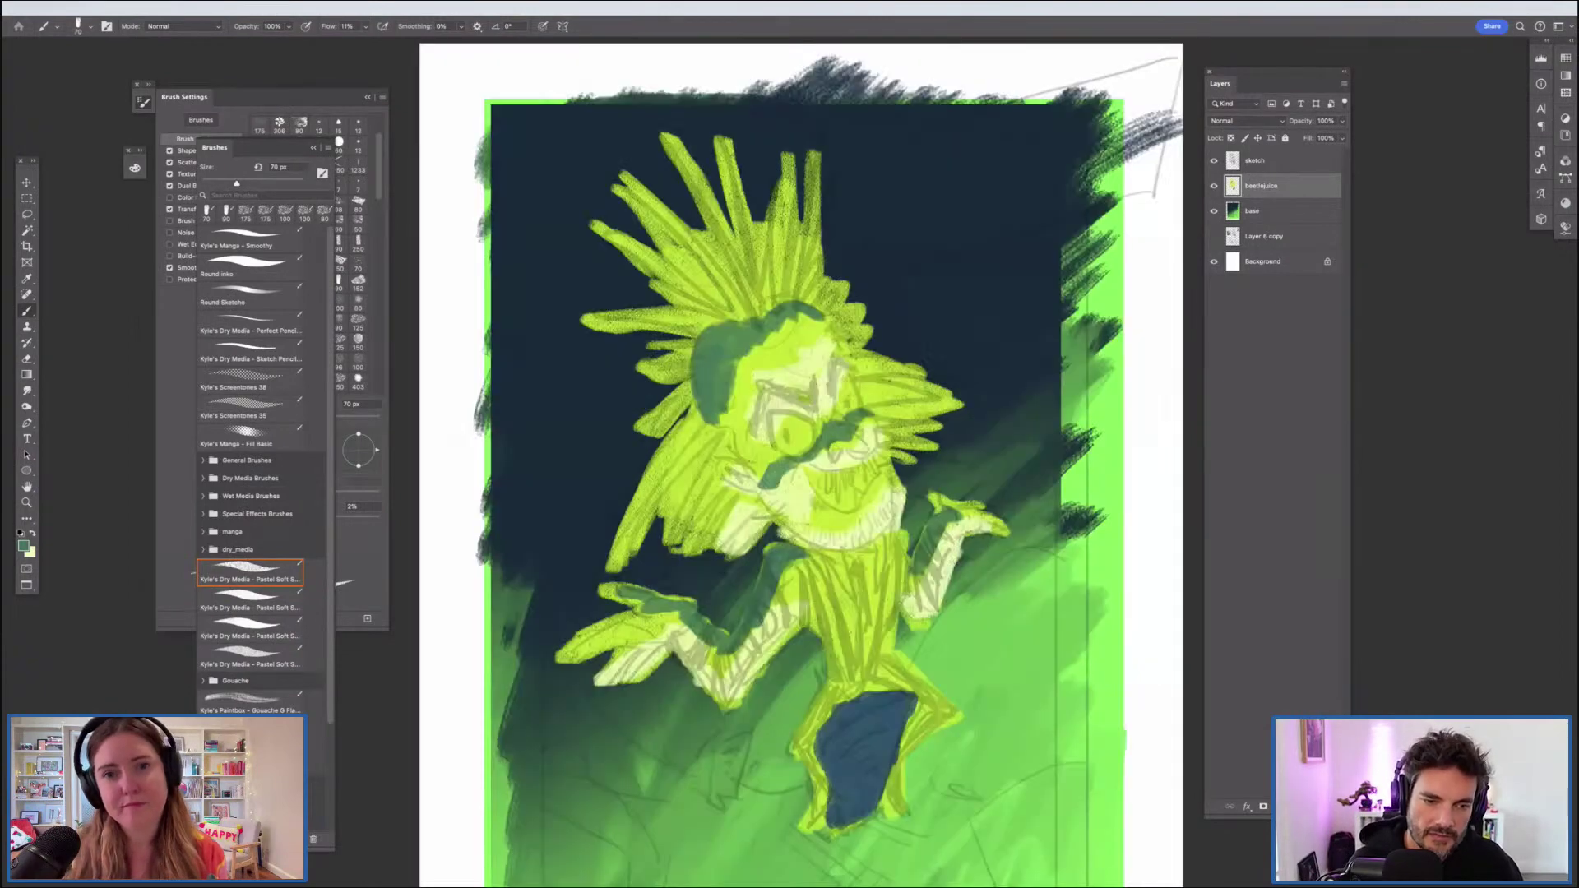
drag(738, 349, 732, 409)
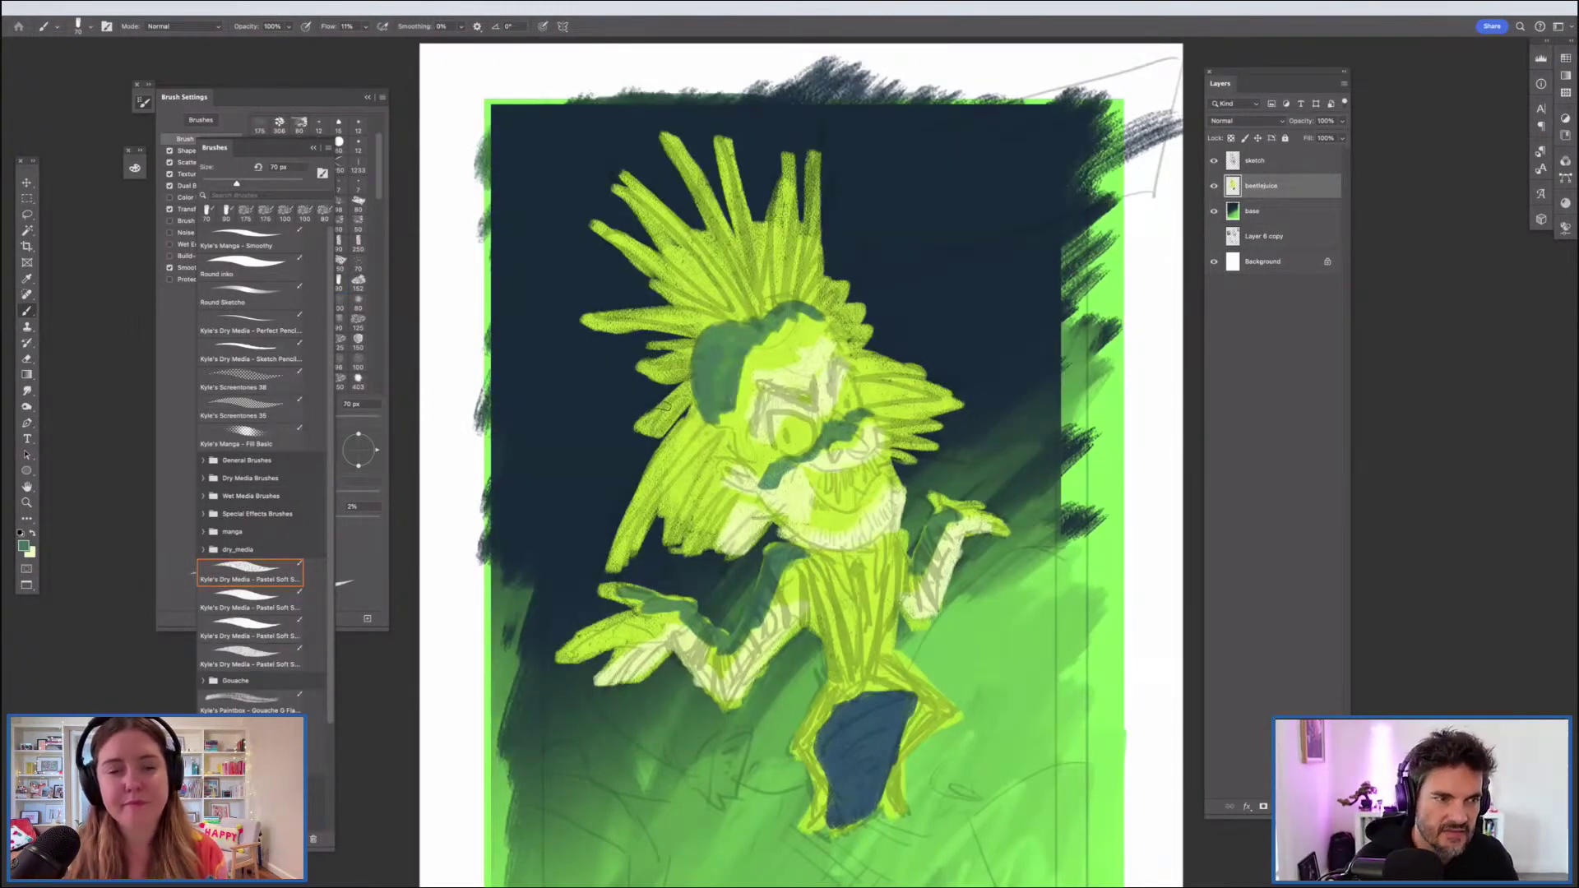
Step: Rework the forehead shadow and its edge with sampled yellow-green and teal-green strokes, and collapse the brush panels
key(F5)
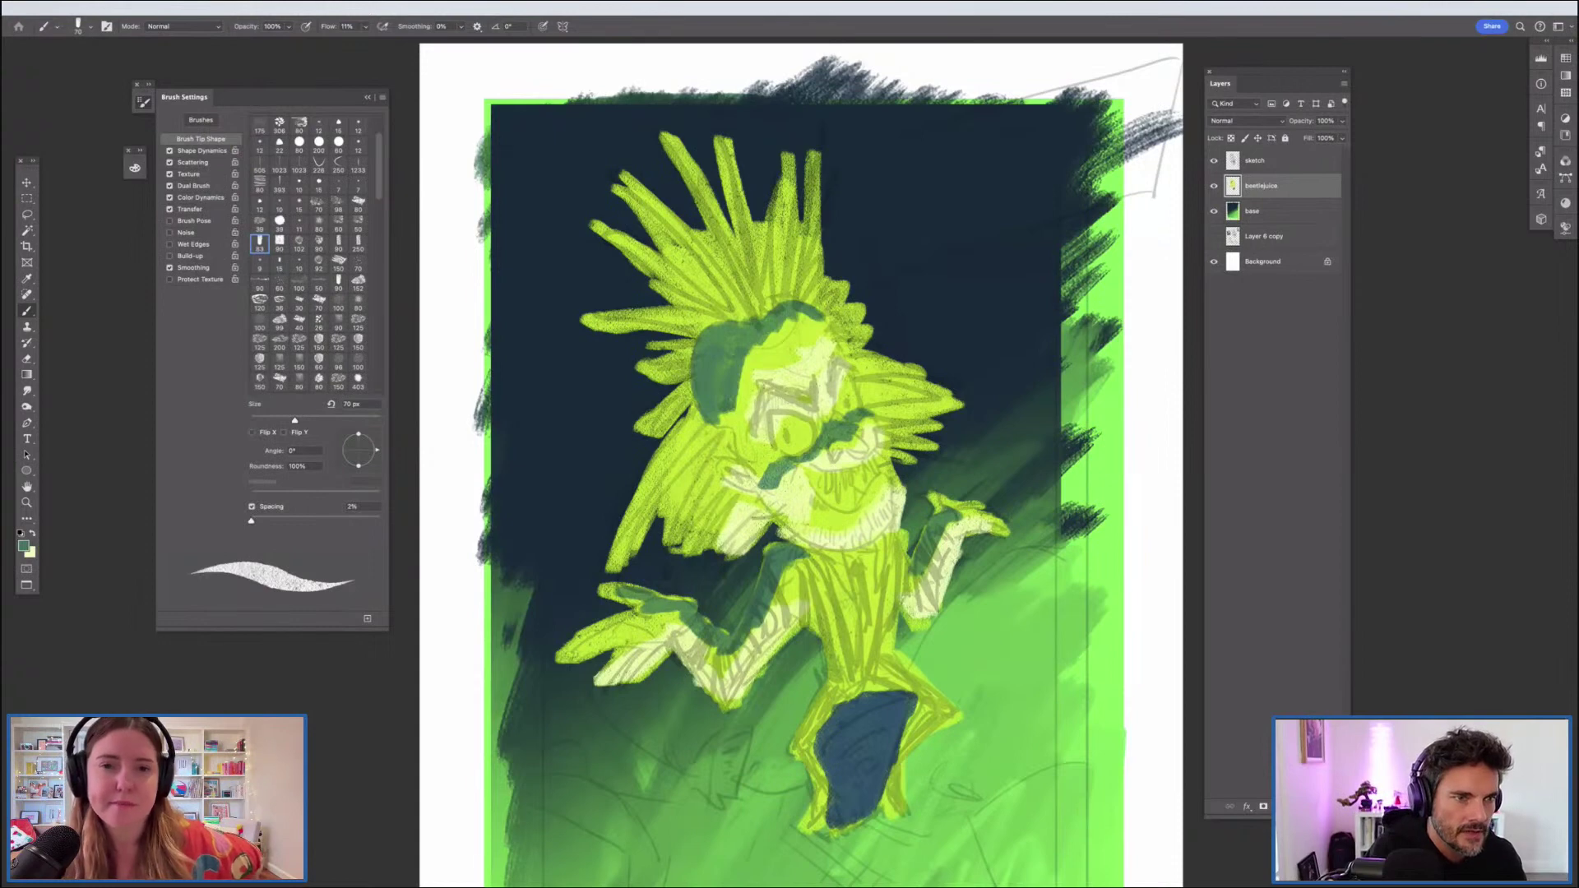
key(F5)
click(184, 153)
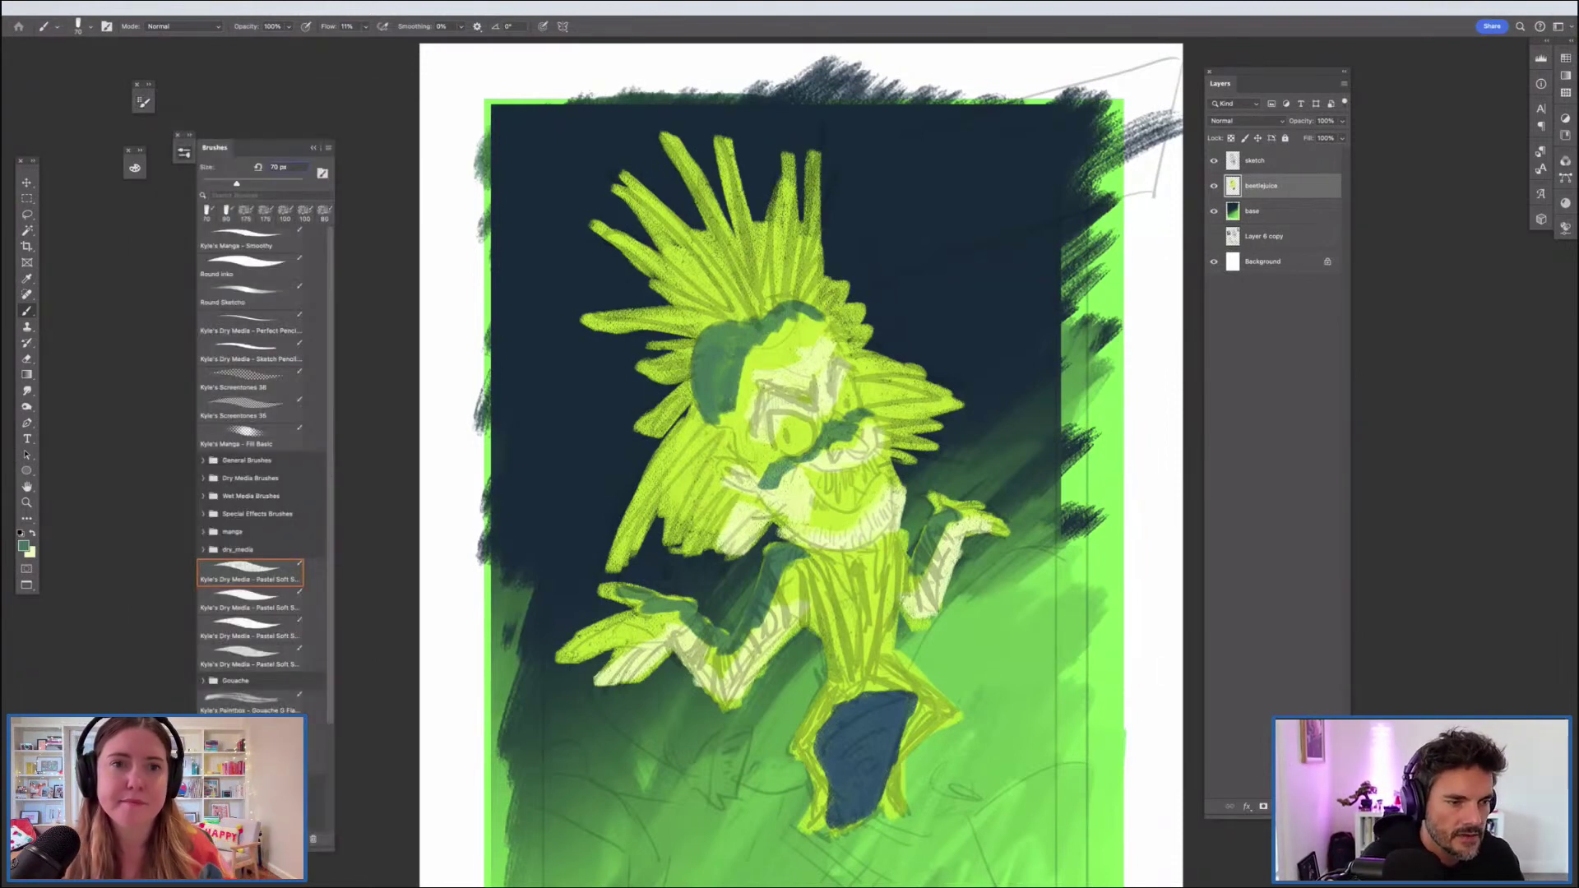
alt+click(740, 374)
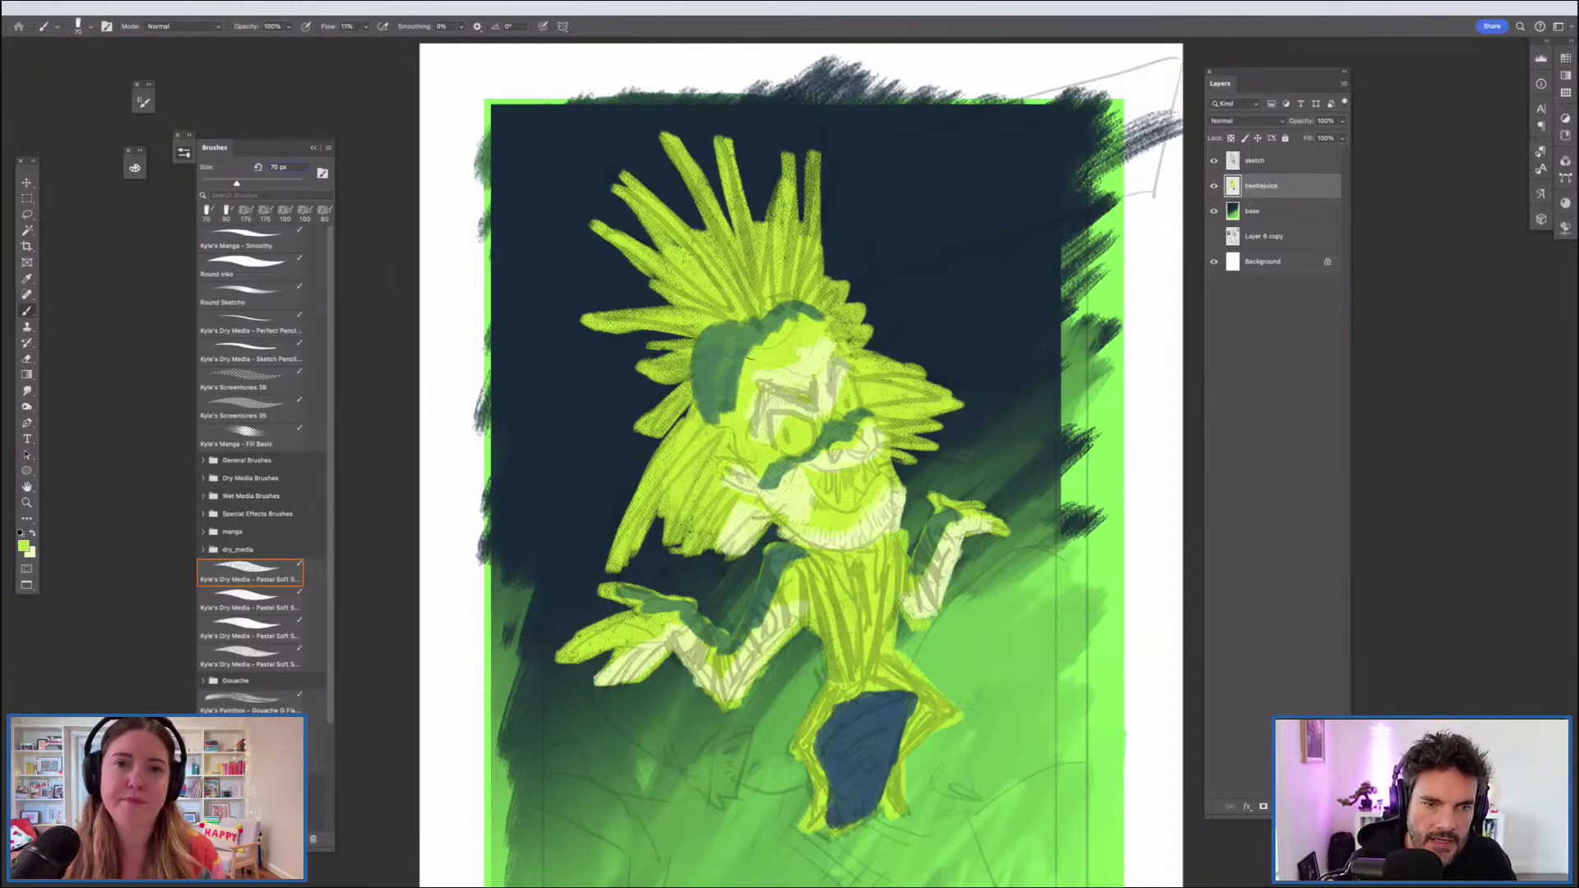
mouse_move(750, 359)
mouse_down()
mouse_move(743, 391)
mouse_move(717, 403)
mouse_up()
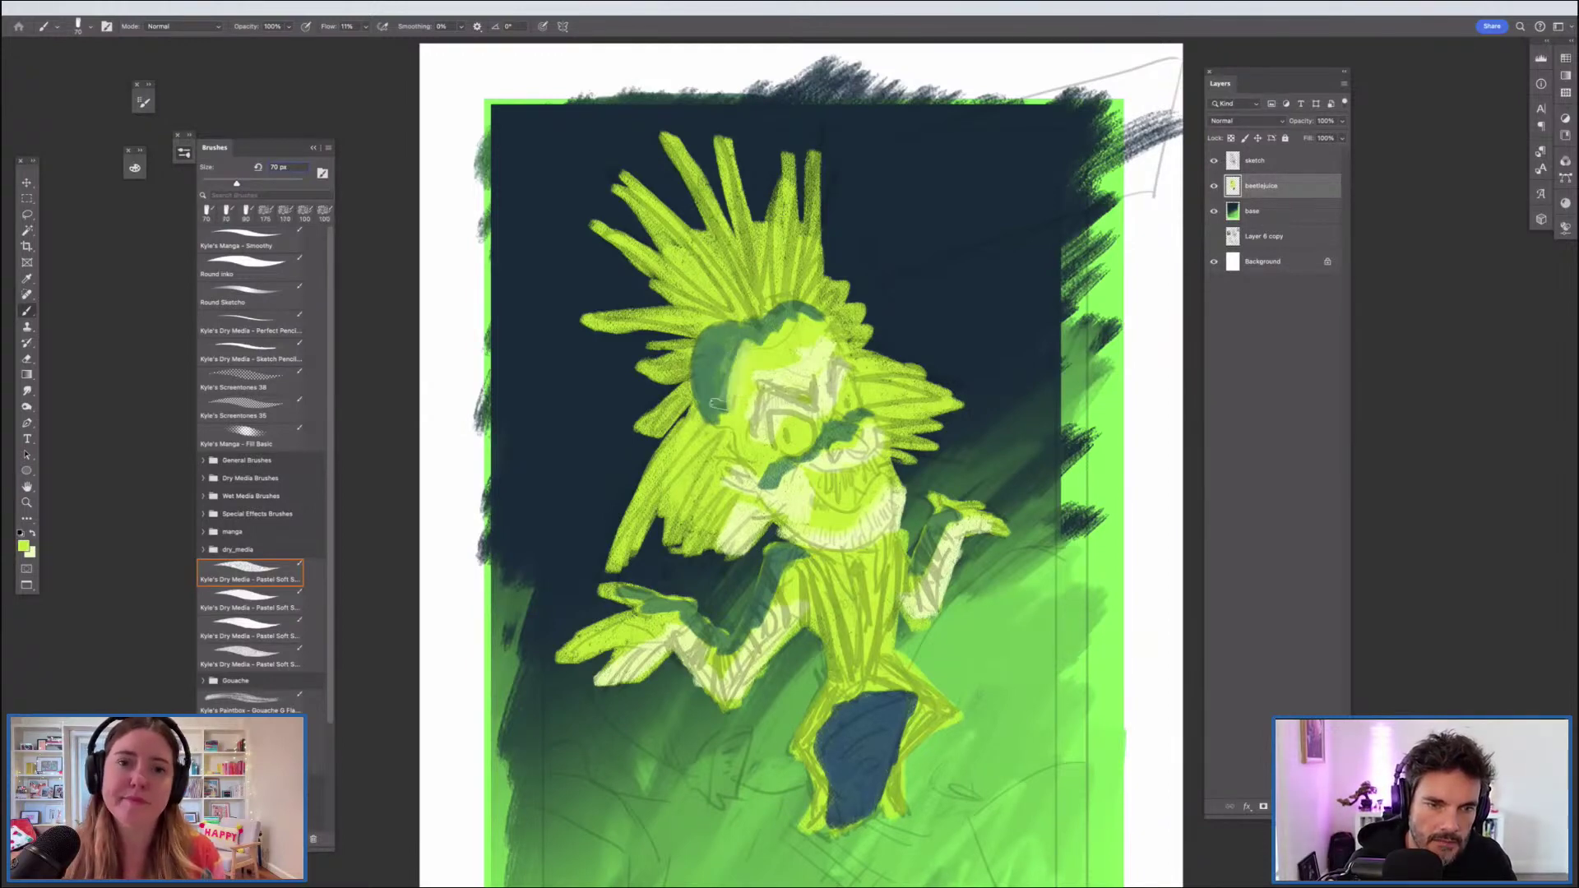
drag(732, 337, 714, 407)
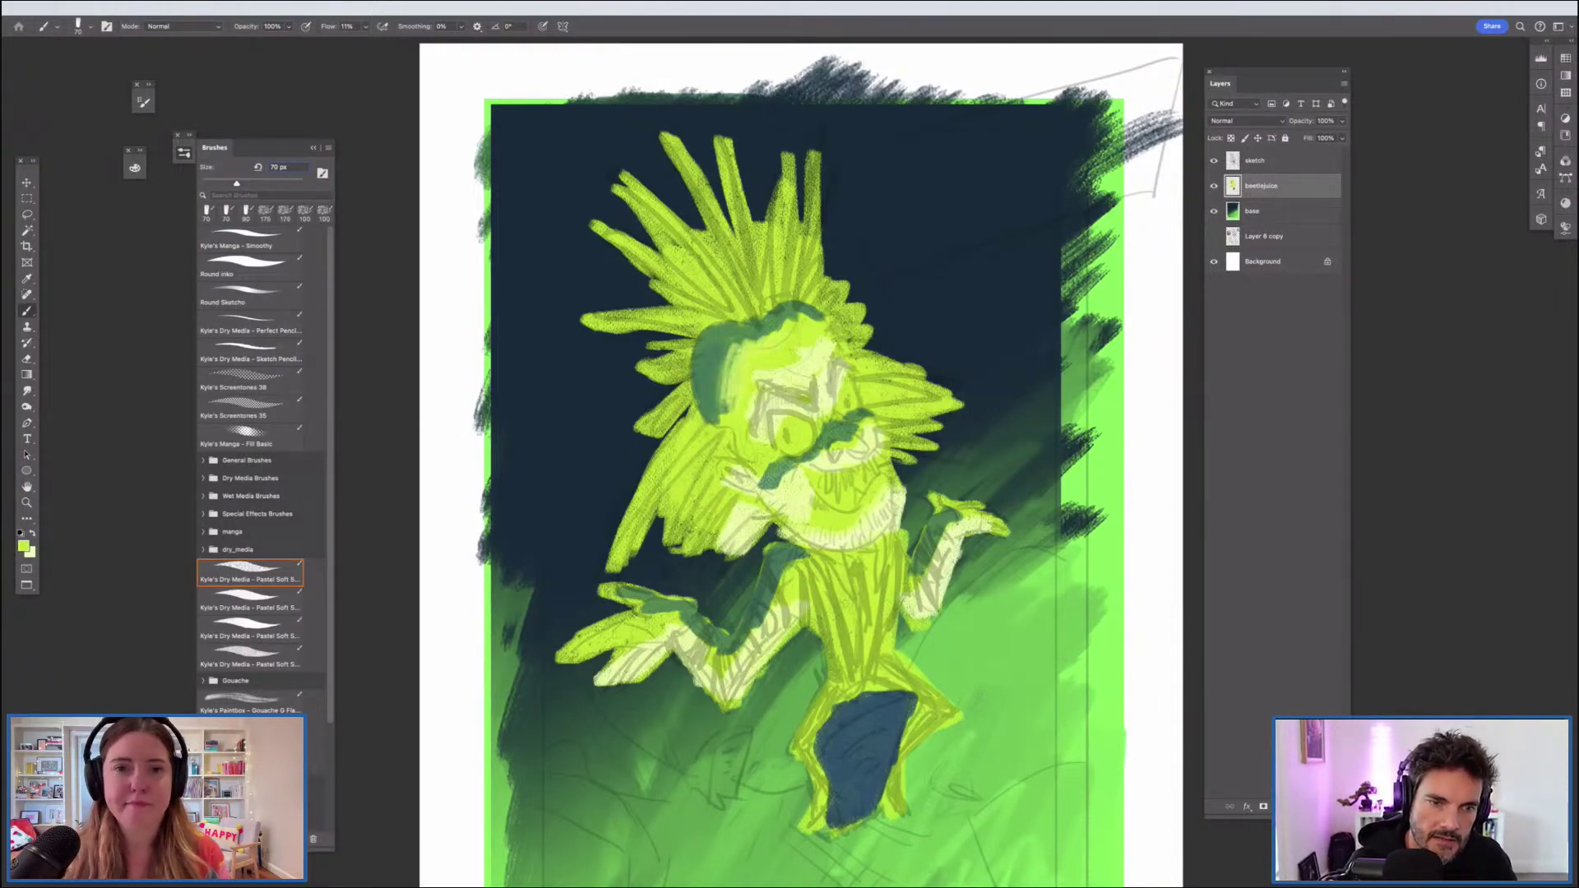
alt+click(724, 345)
drag(722, 365, 810, 314)
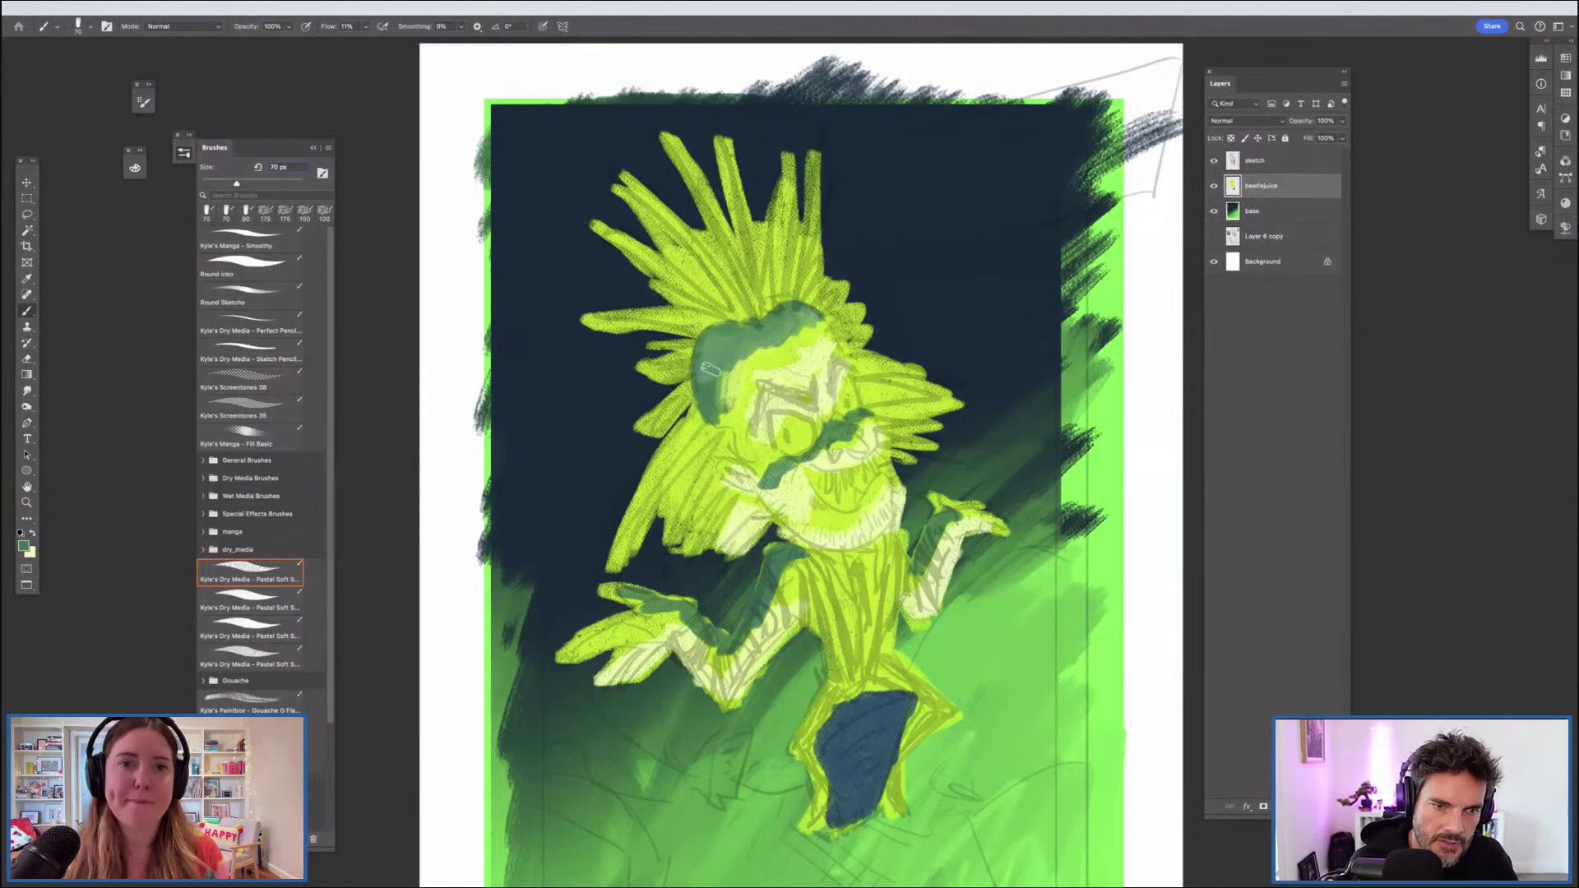
click(183, 153)
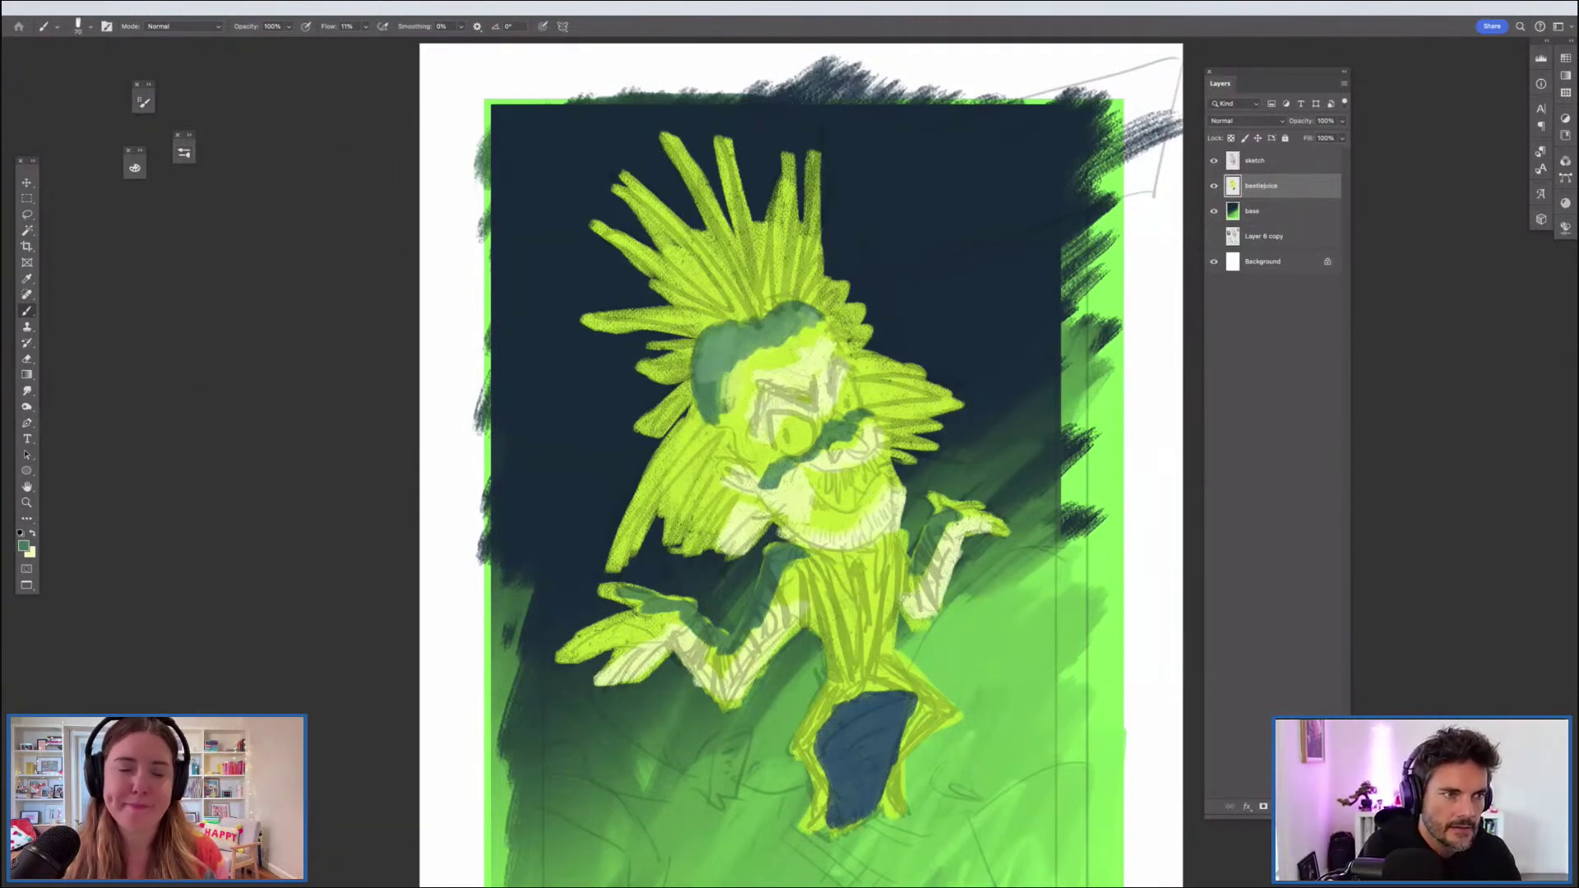
click(143, 102)
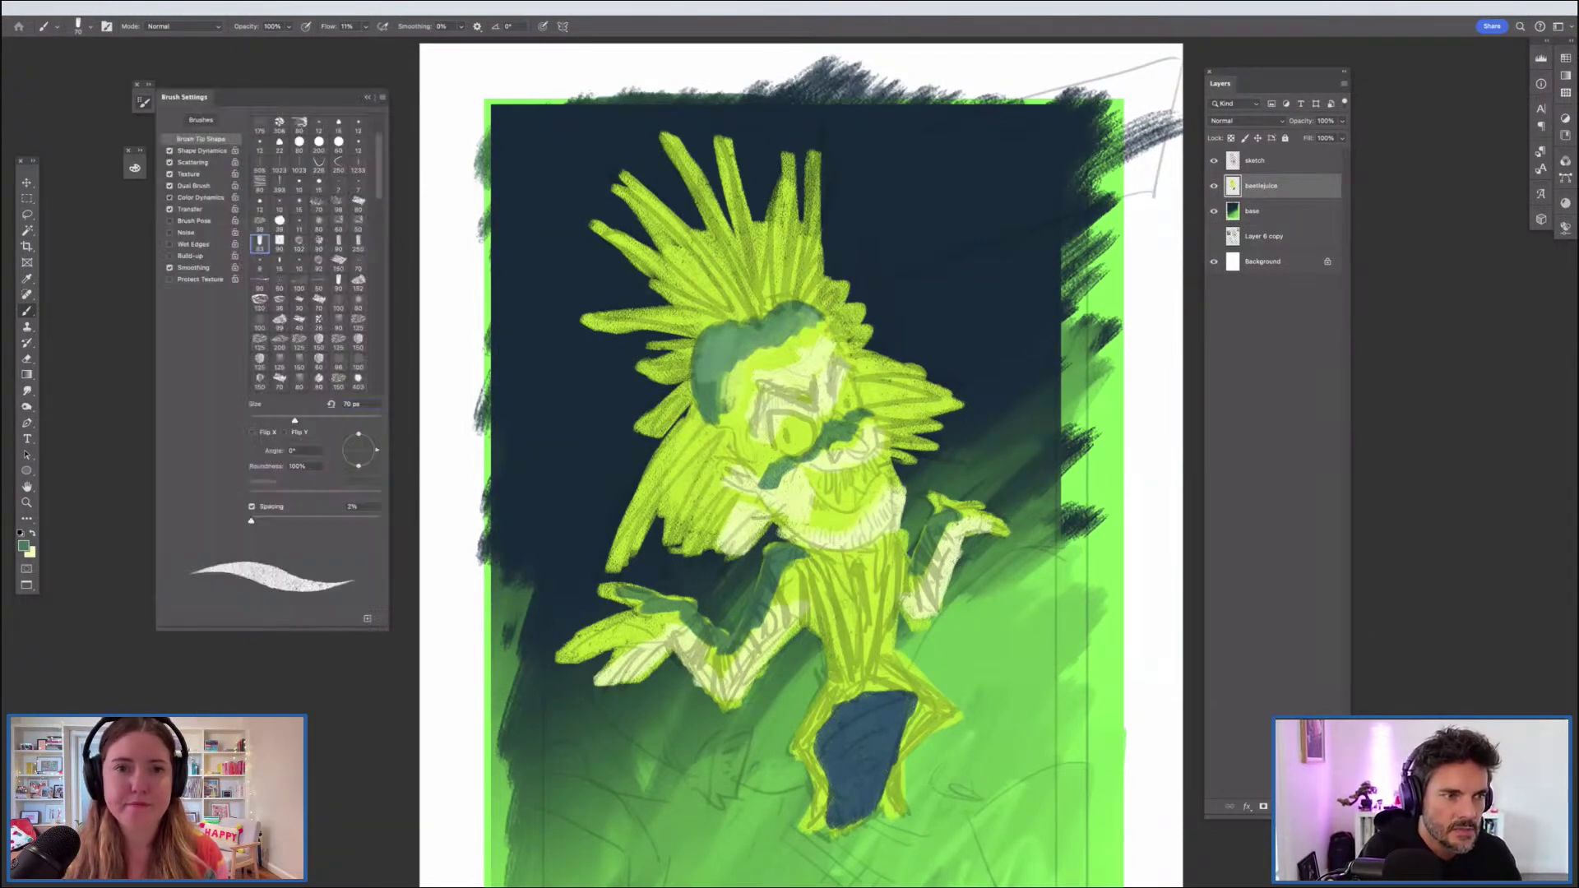
click(143, 102)
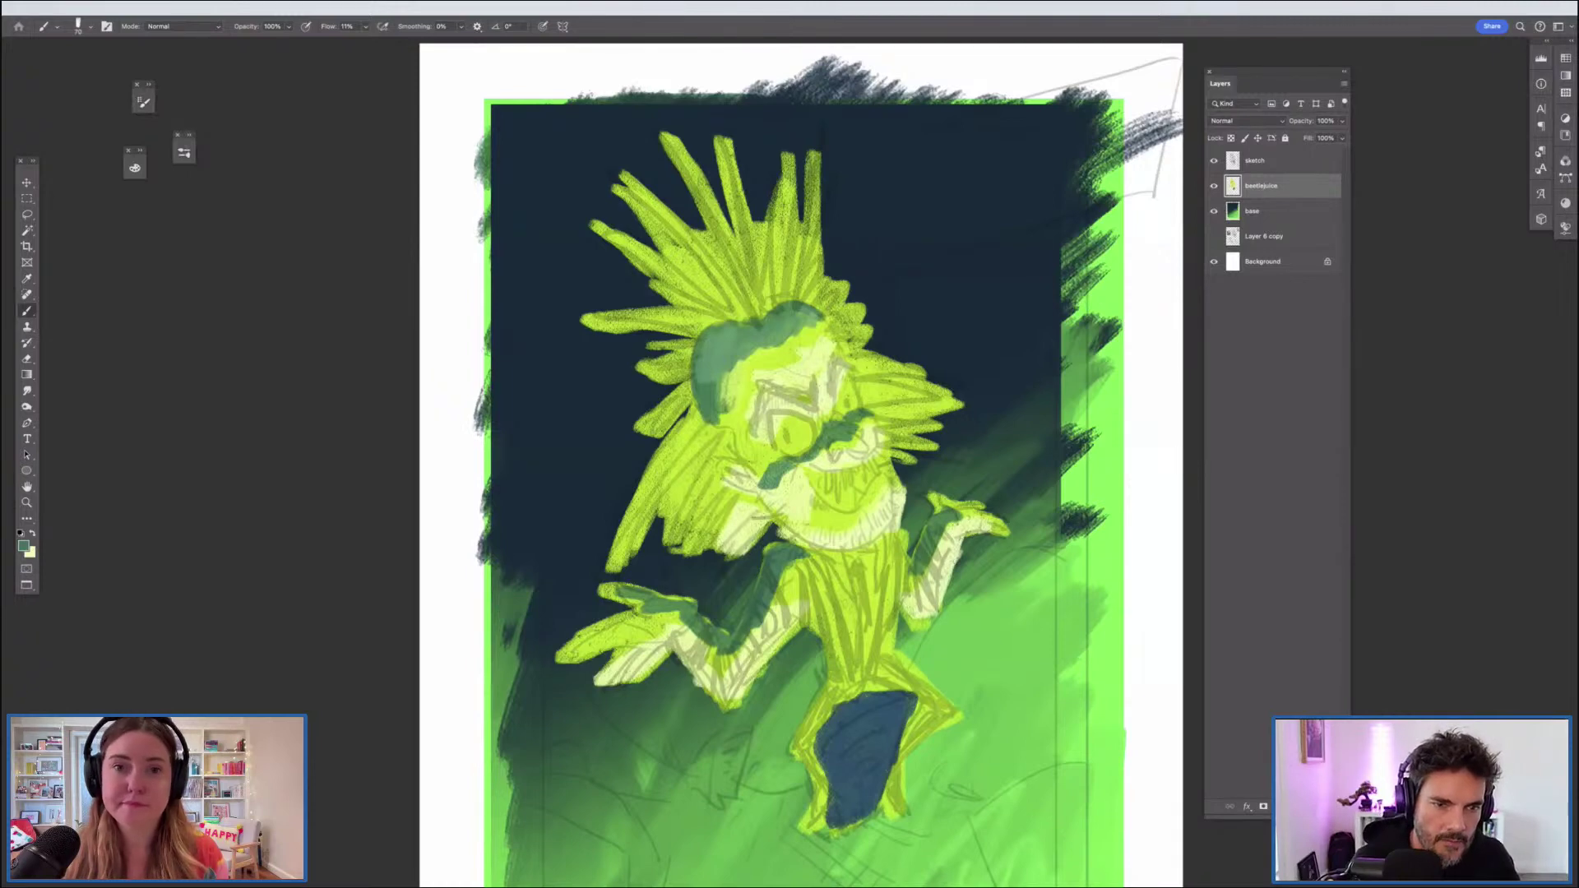
mouse_move(696, 372)
mouse_down()
mouse_move(761, 337)
mouse_move(728, 330)
mouse_up()
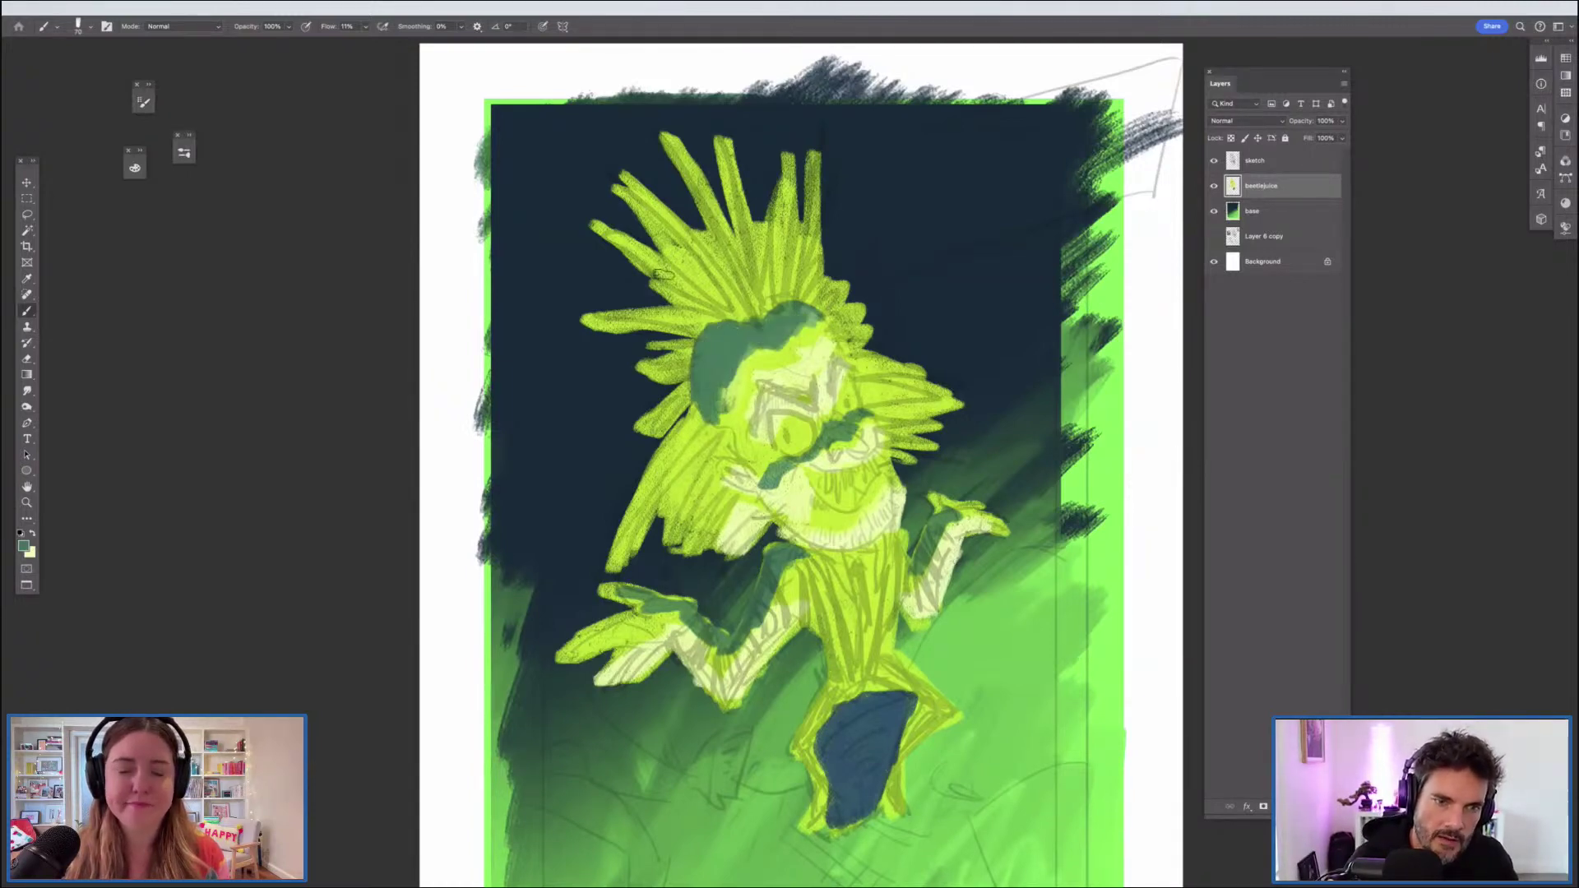
Step: Paint teal-green shadows over the hair spikes and side locks, and along the shoulder line beneath the chin
mouse_move(662, 275)
mouse_down()
mouse_move(704, 275)
mouse_move(675, 144)
mouse_up()
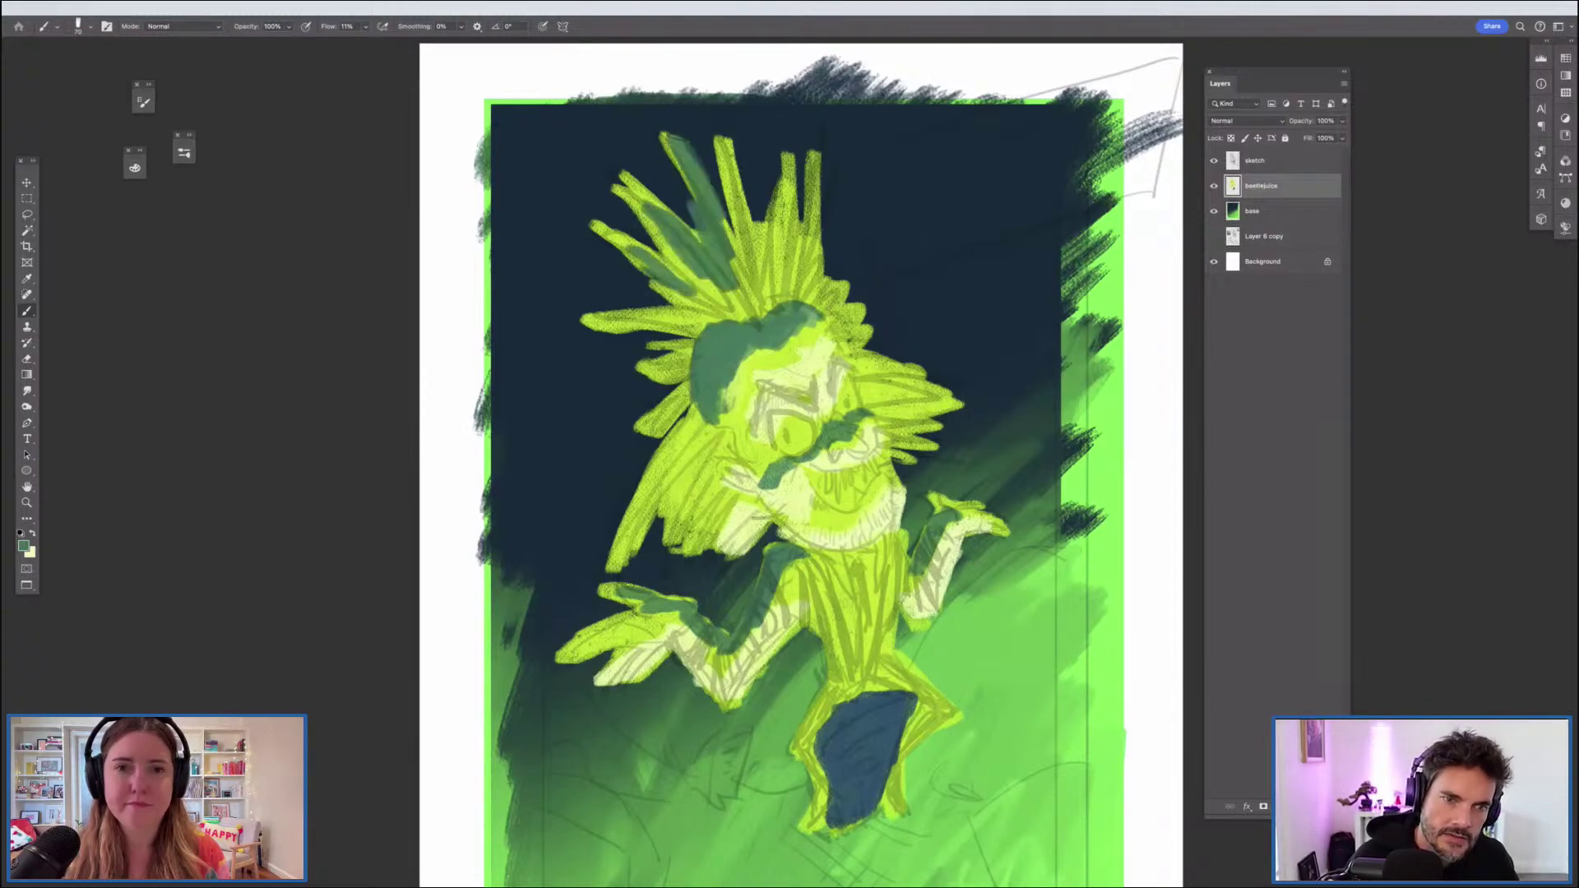
drag(744, 262, 717, 144)
mouse_move(650, 514)
mouse_down()
mouse_move(689, 387)
mouse_move(648, 356)
mouse_up()
mouse_move(946, 396)
mouse_down()
mouse_move(825, 315)
mouse_move(755, 213)
mouse_move(723, 344)
mouse_up()
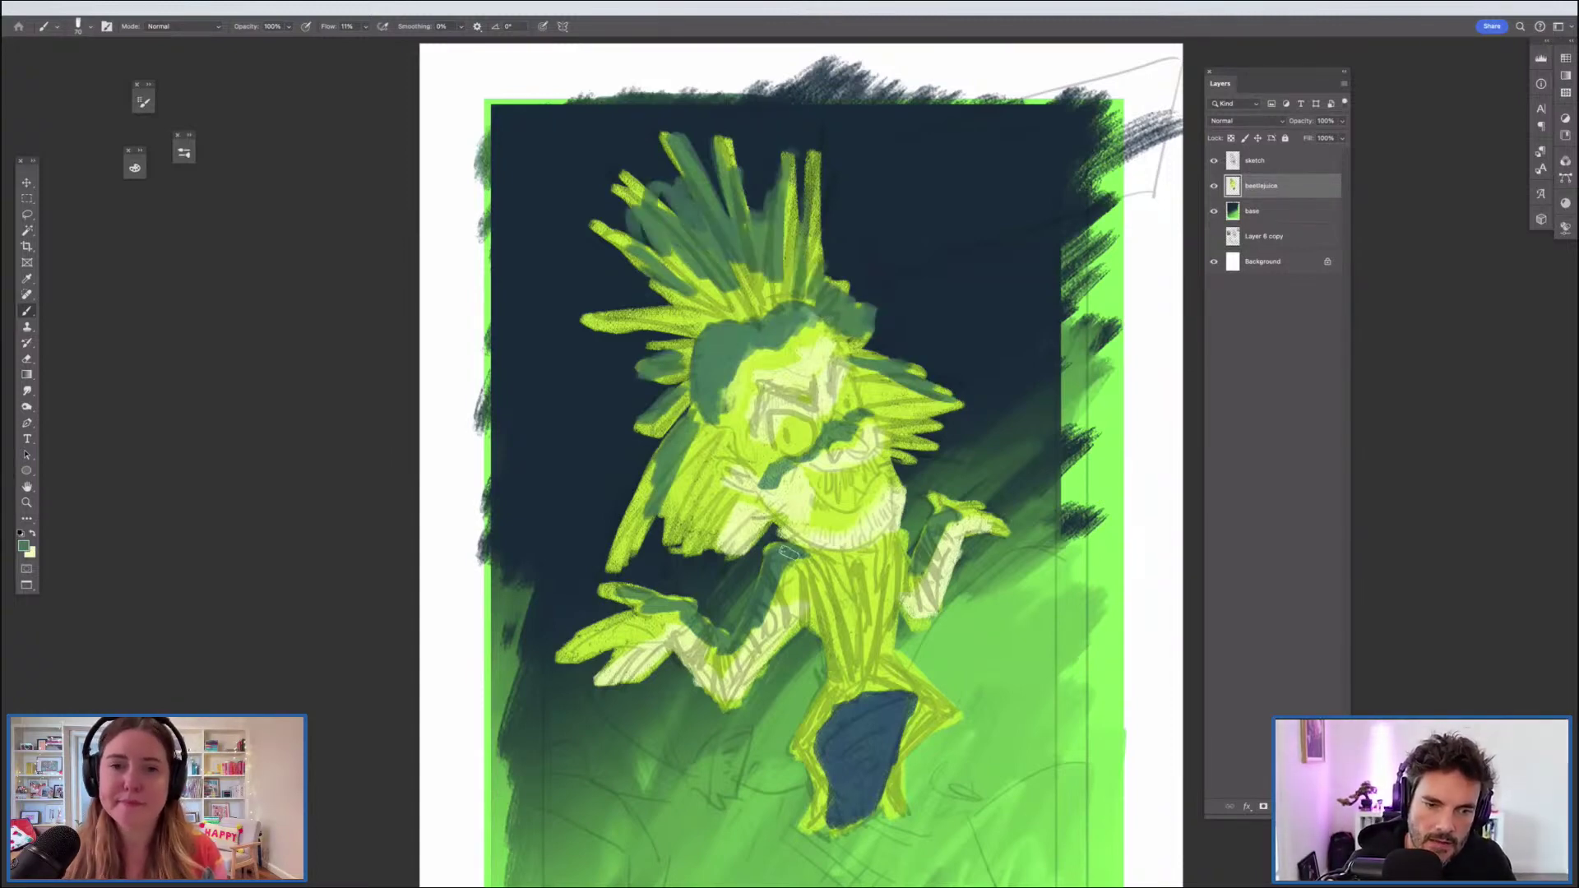
drag(788, 553, 896, 539)
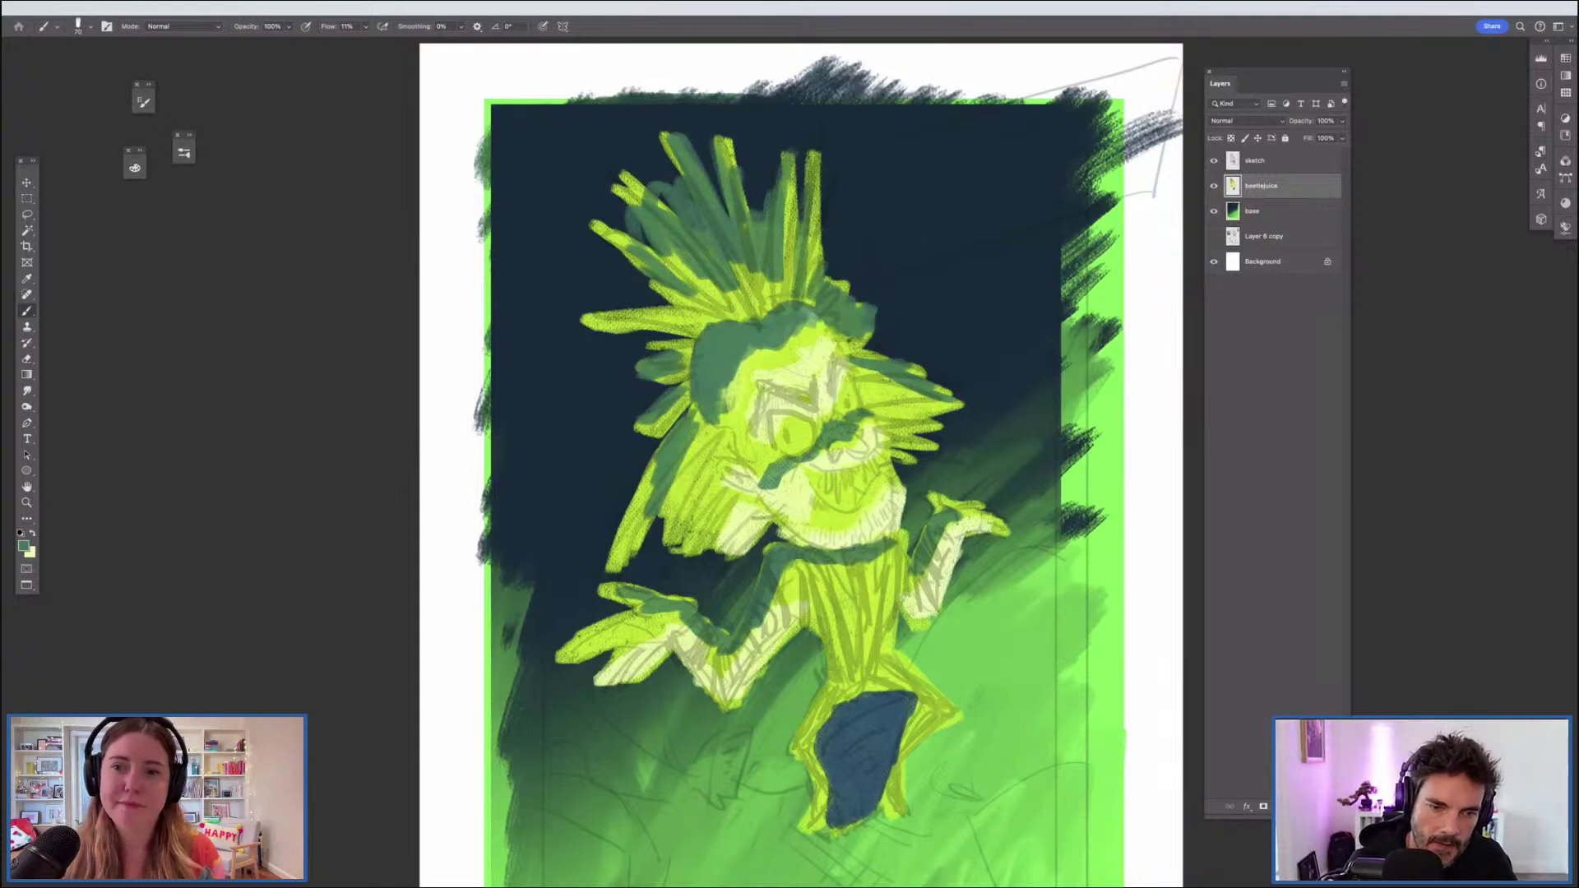
Step: Paint pale highlights on the lower torso and dark green shadows along the trousers' outer edges, using colours sampled from the canvas
alt+click(871, 518)
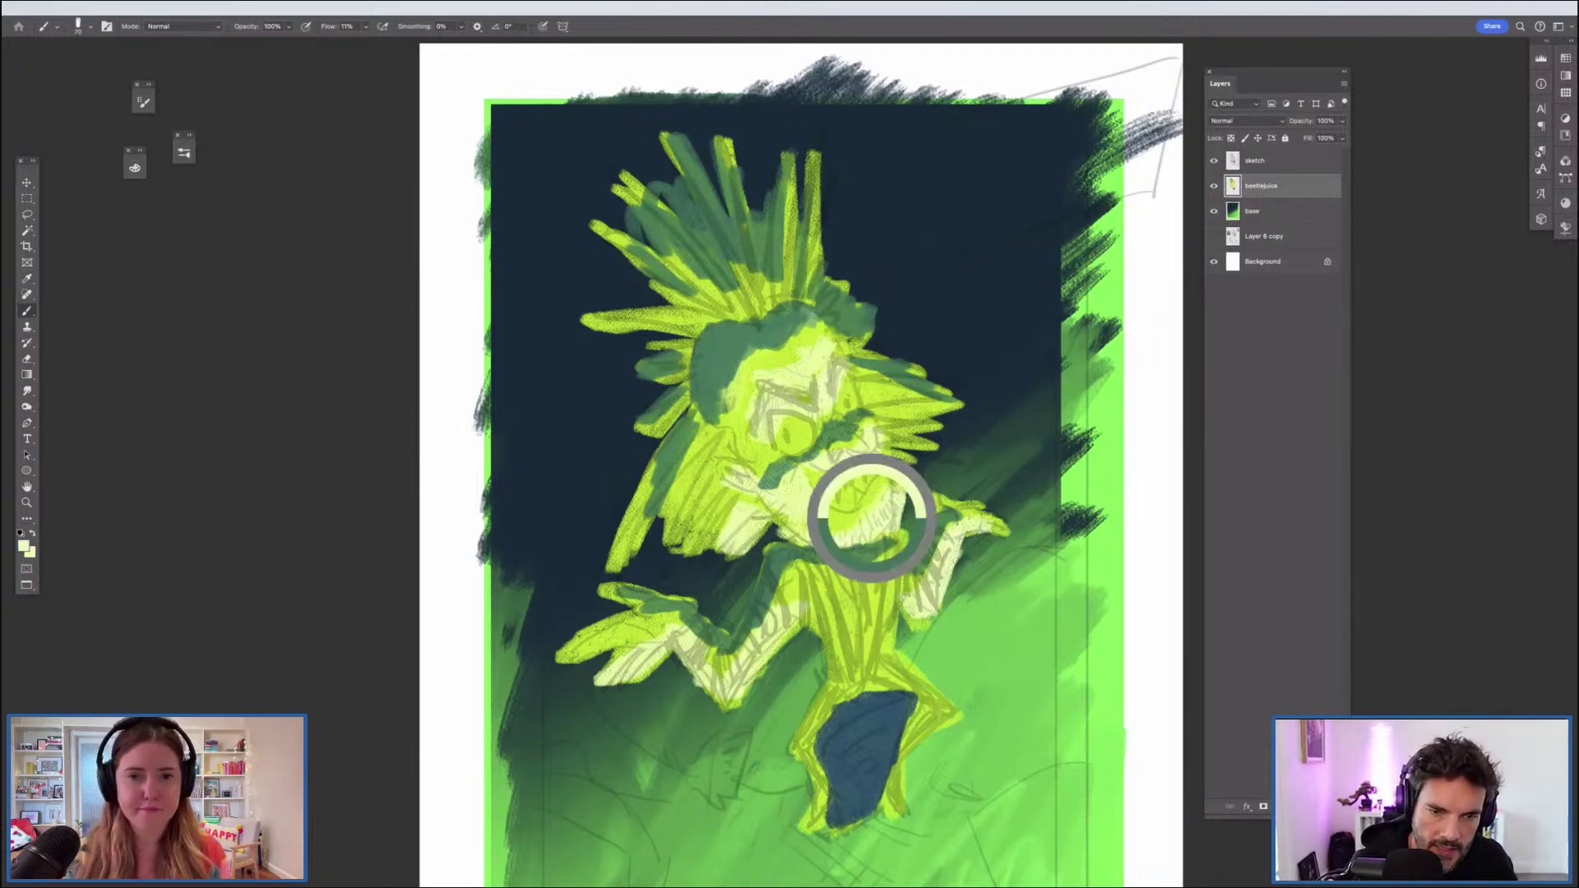
mouse_move(850, 675)
mouse_down()
mouse_move(879, 606)
mouse_move(881, 653)
mouse_up()
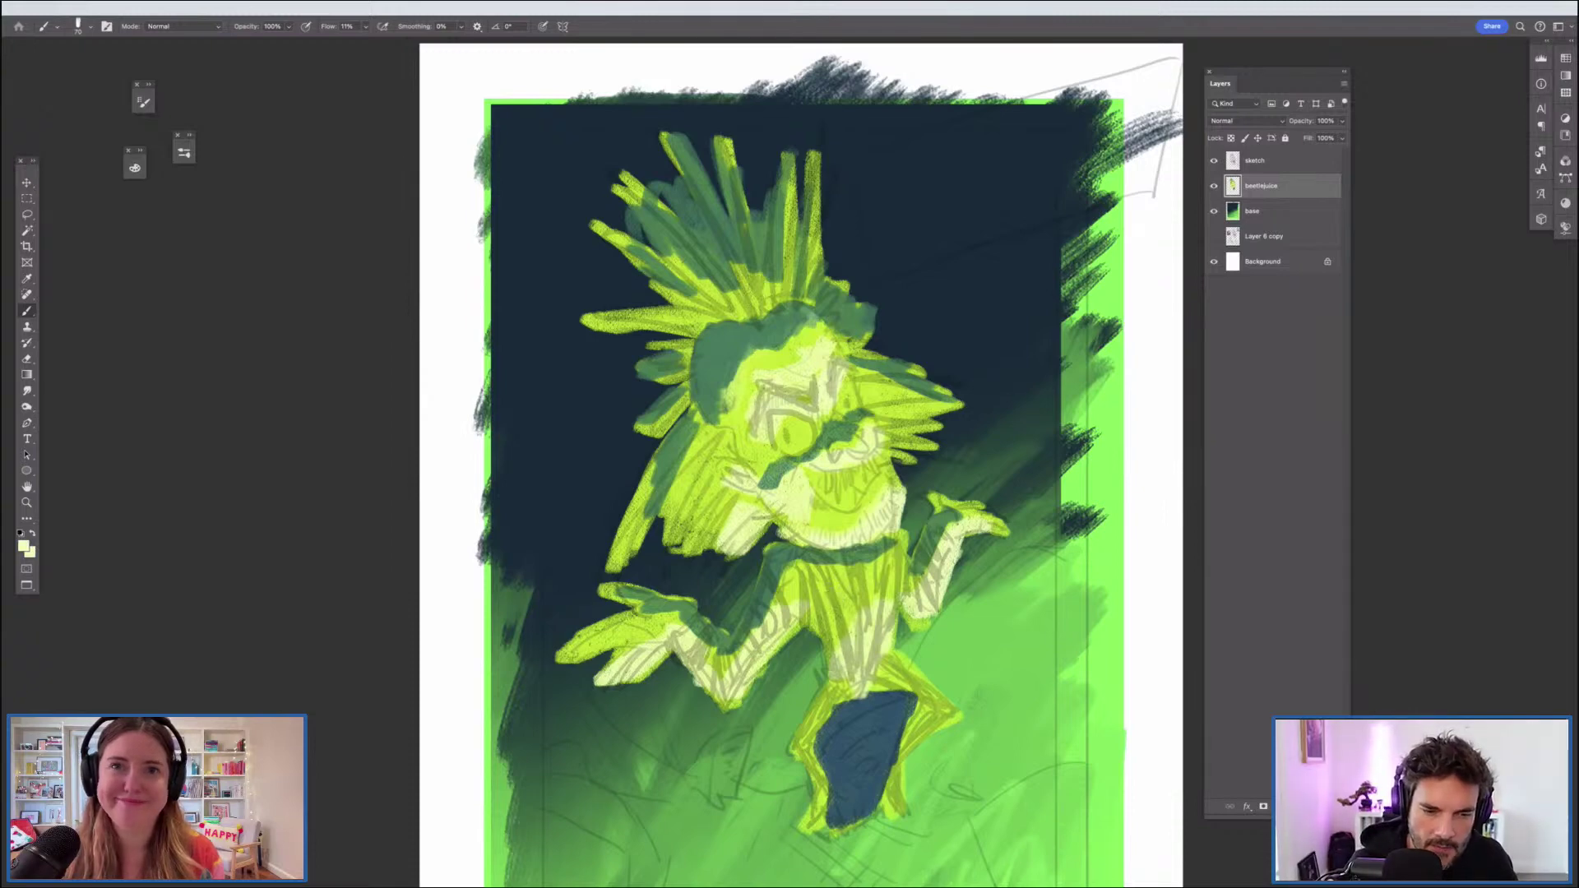
alt+click(822, 679)
drag(823, 678, 799, 750)
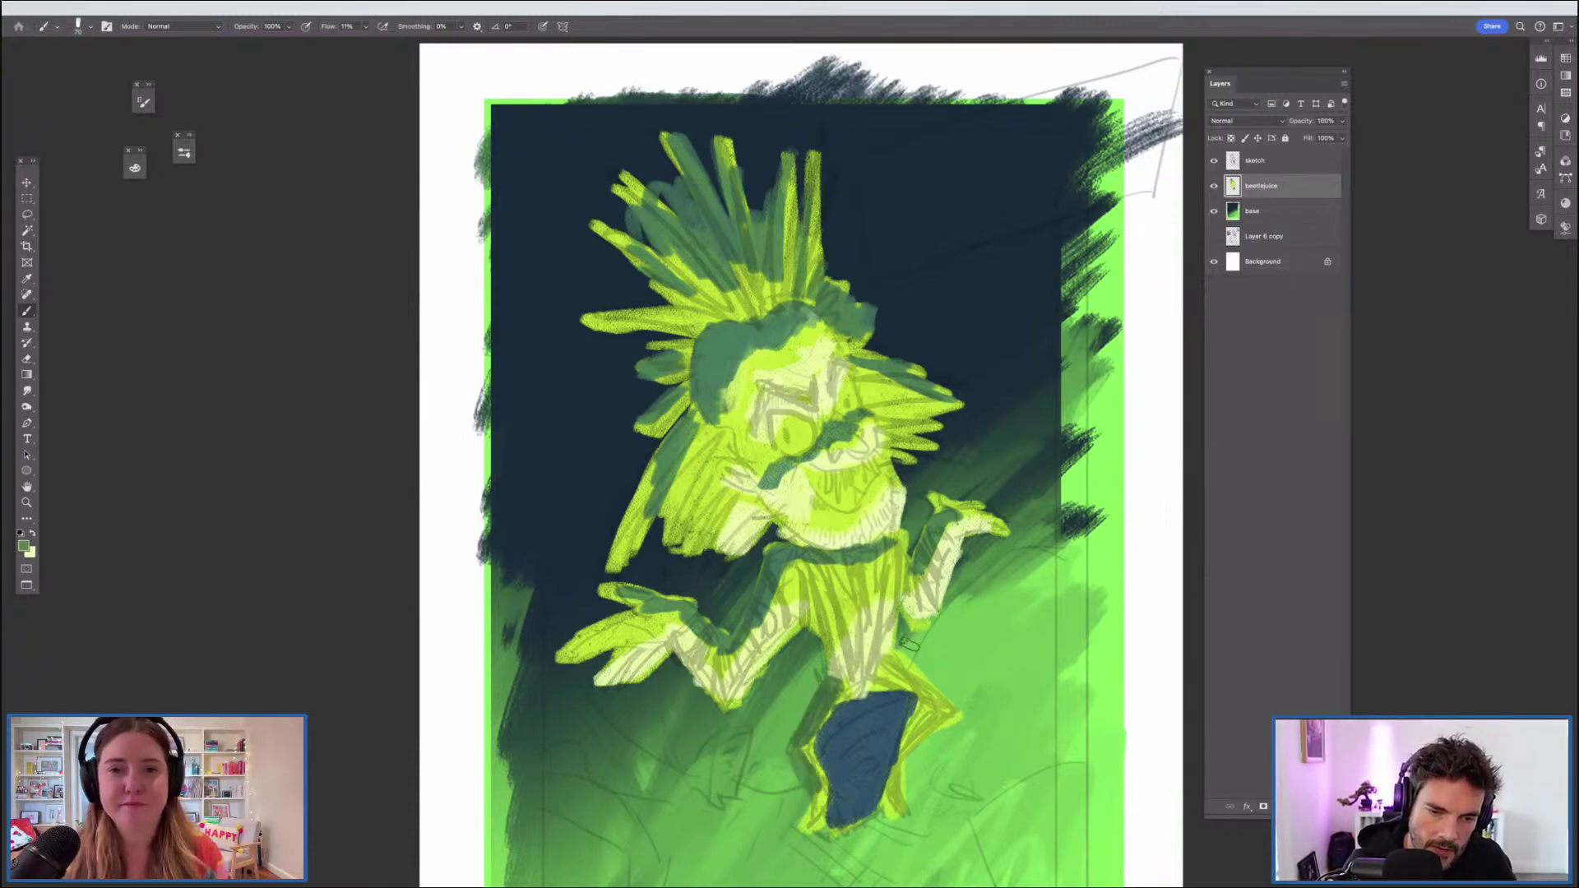
mouse_move(904, 645)
mouse_down()
mouse_move(947, 710)
mouse_move(914, 743)
mouse_up()
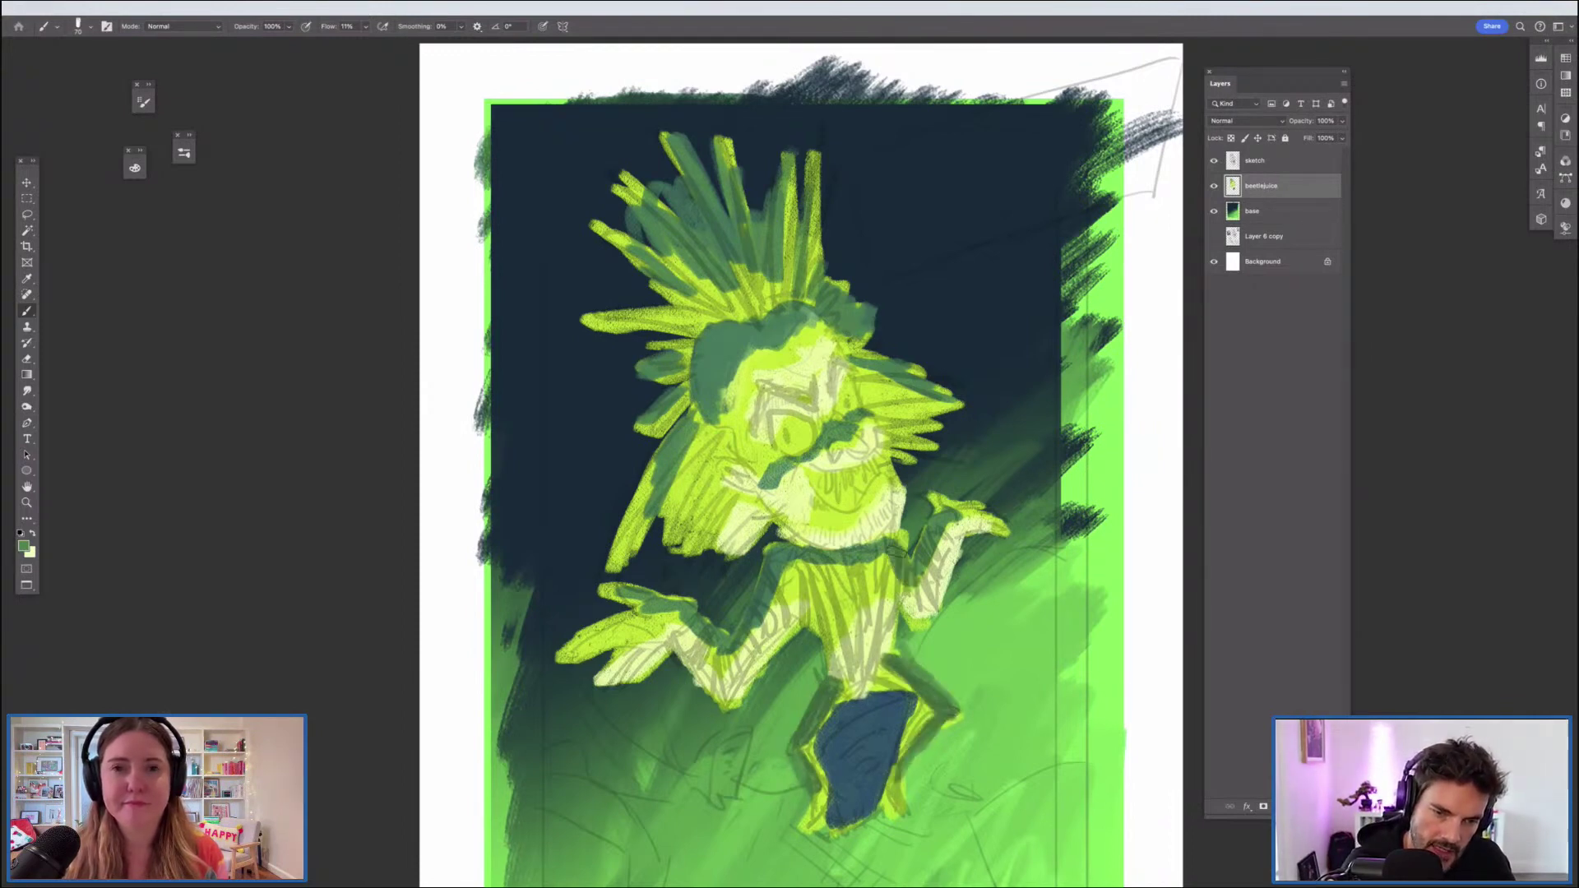
key(super+minus)
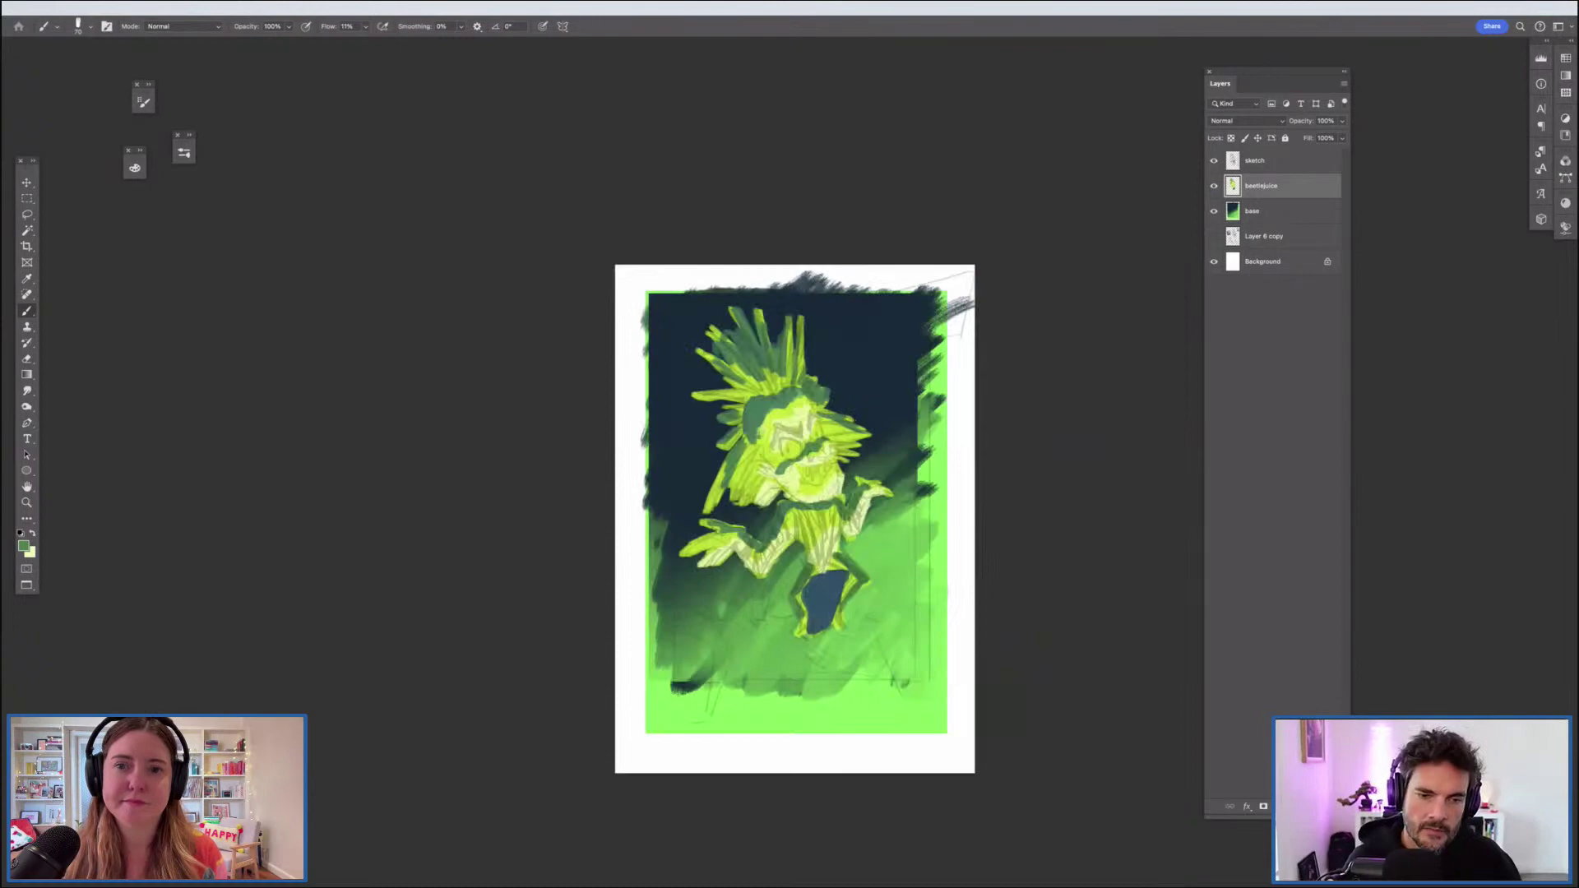
key(super+plus)
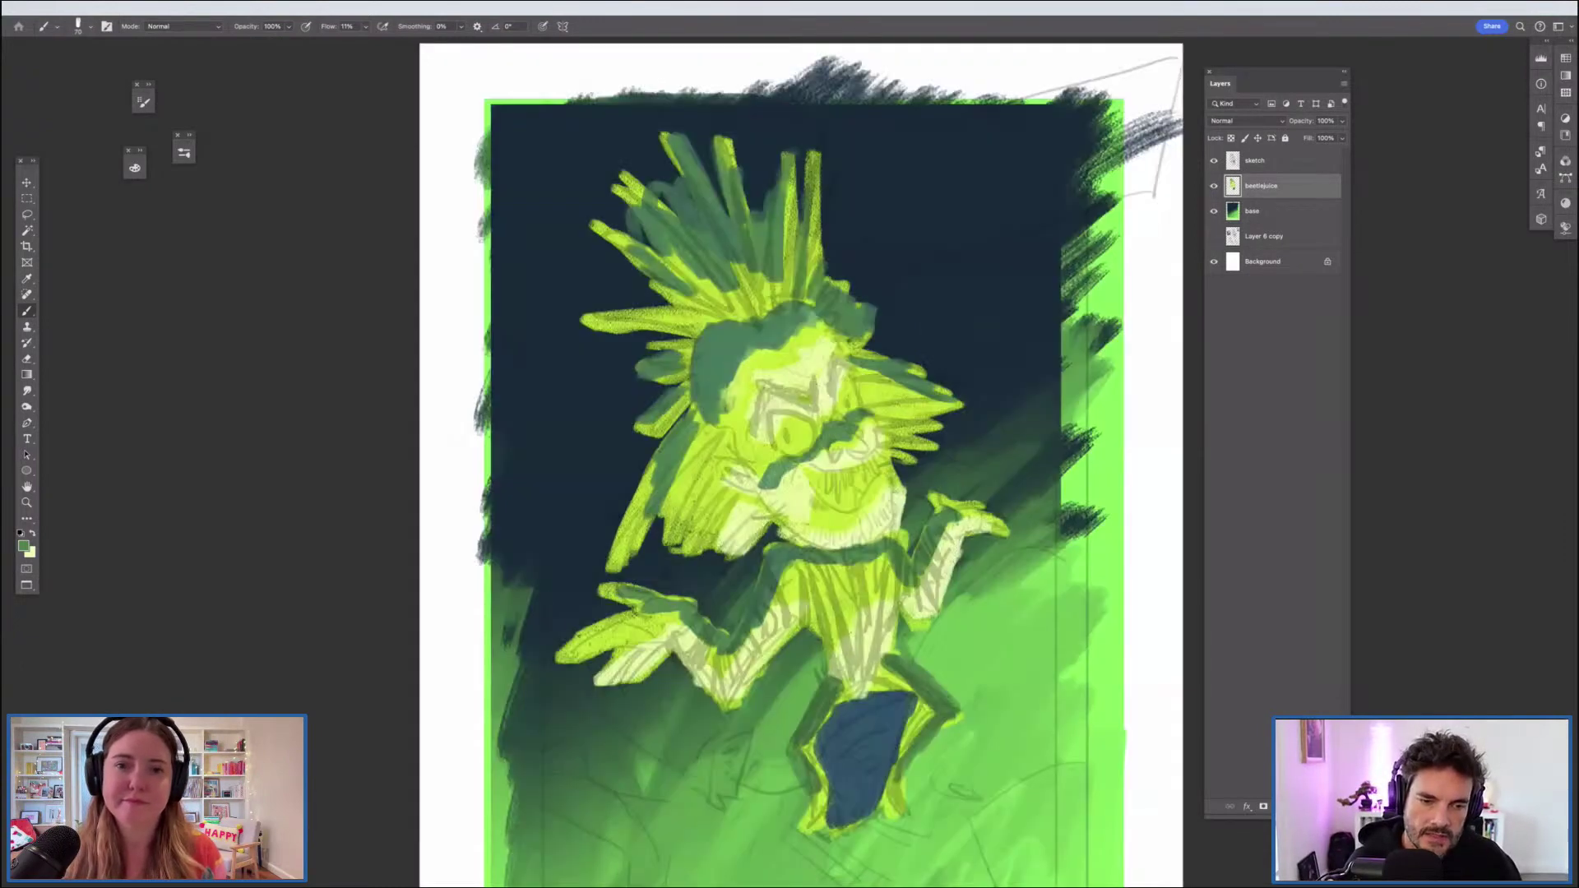
key(super+minus)
key(super+plus)
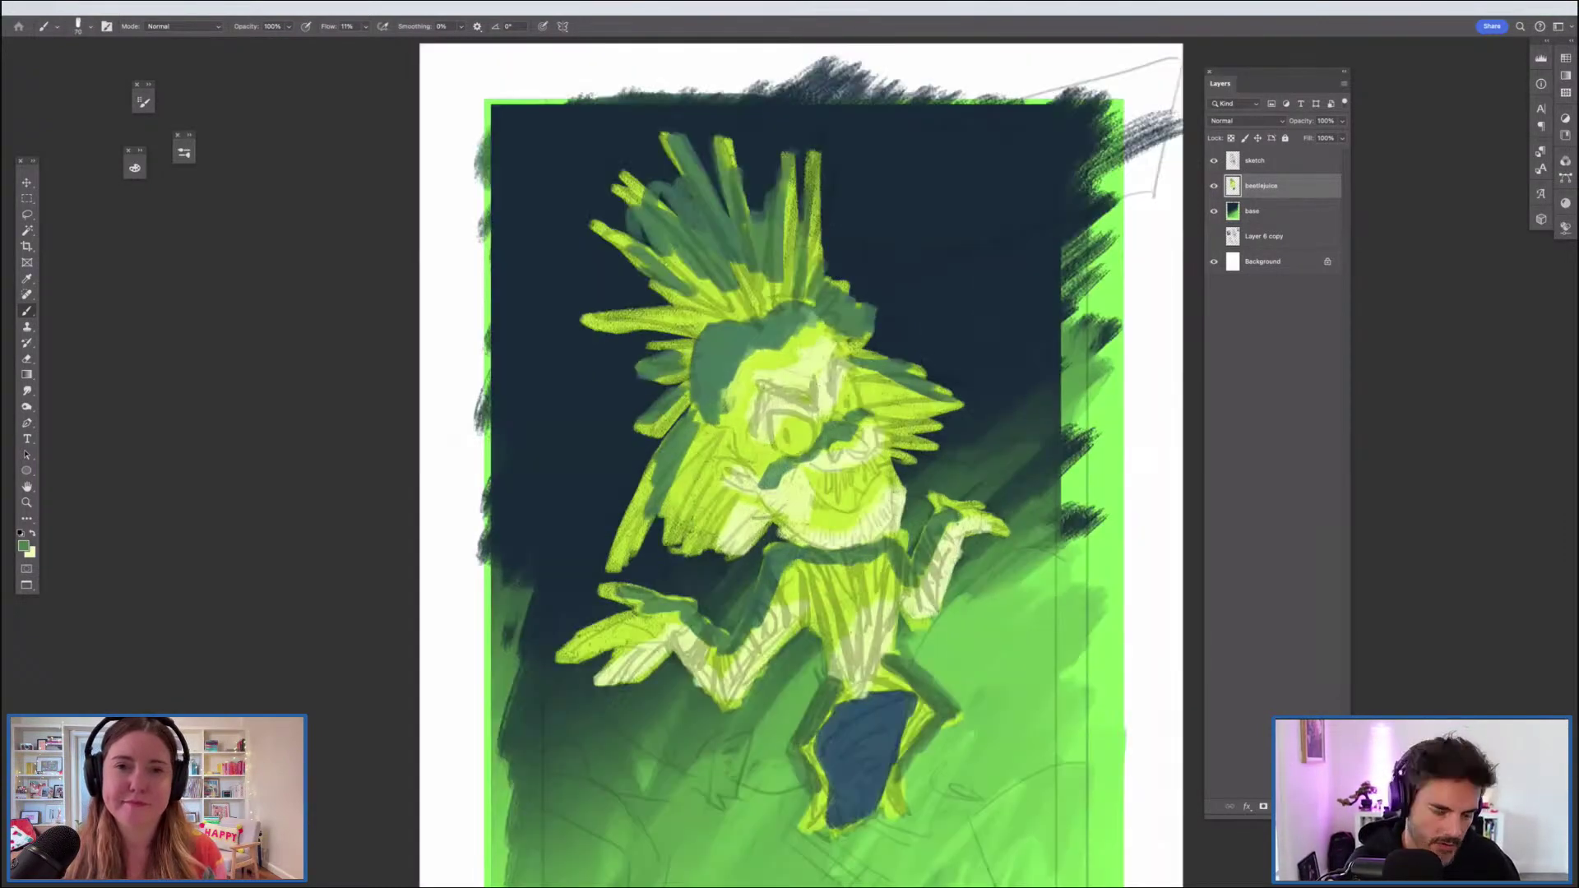
Step: Try desaturating and lightening the character's arms, torso and legs inside a freehand selection with Hue/Saturation
key(l)
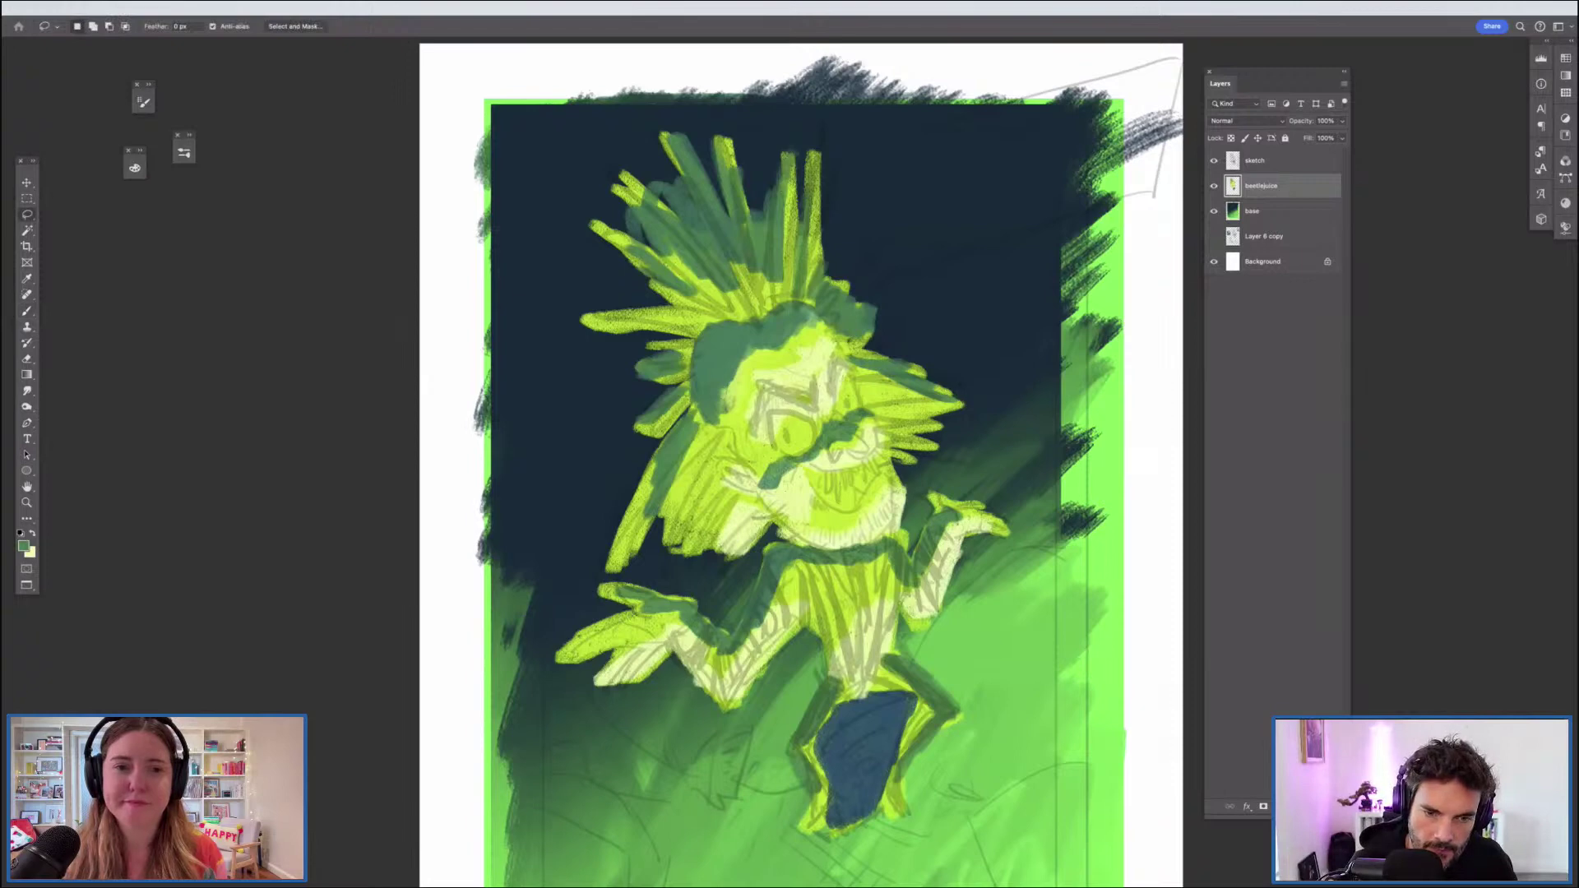
mouse_move(930, 469)
mouse_down()
mouse_move(903, 526)
mouse_move(654, 576)
mouse_move(675, 813)
mouse_move(829, 761)
mouse_move(886, 689)
mouse_move(913, 699)
mouse_move(1010, 626)
mouse_move(1057, 527)
mouse_move(933, 470)
mouse_up()
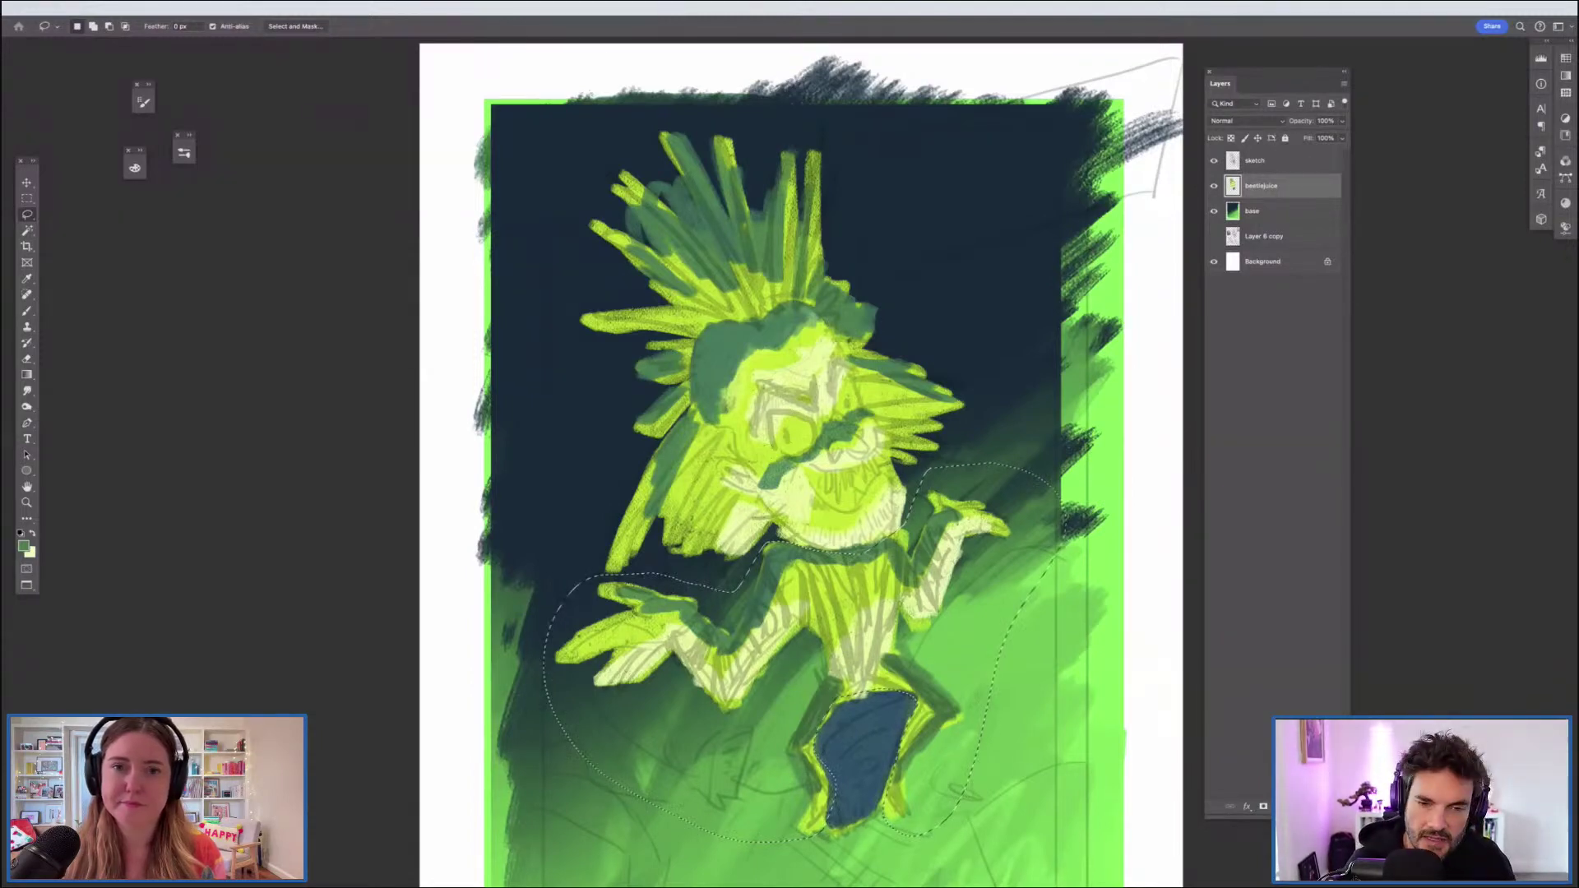
key(super+u)
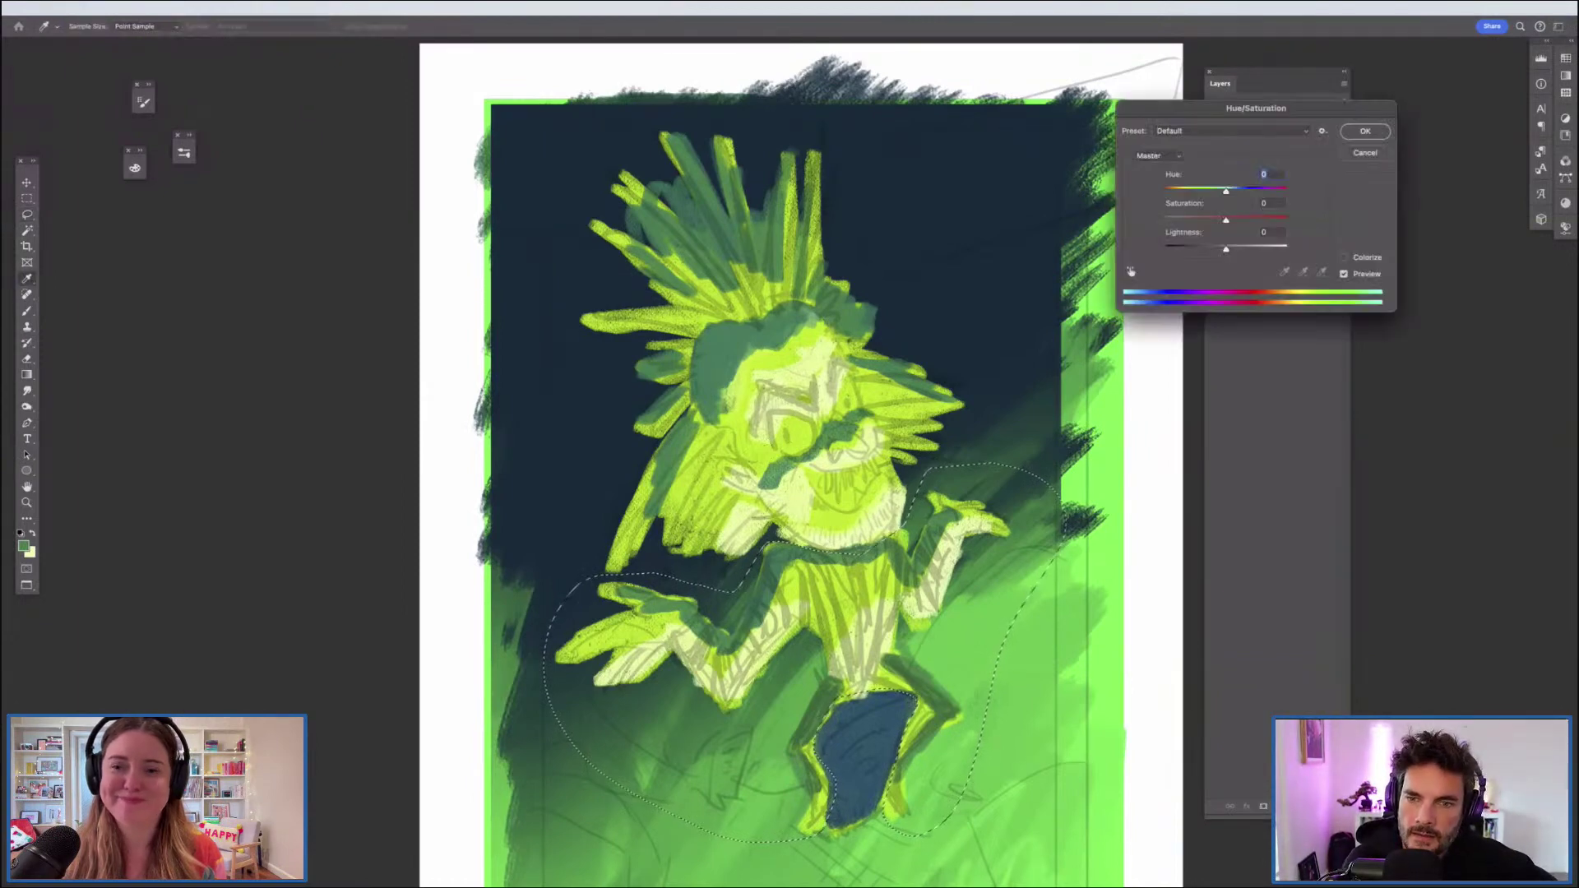
mouse_move(1225, 249)
mouse_down()
mouse_move(1193, 221)
mouse_move(1245, 249)
mouse_up()
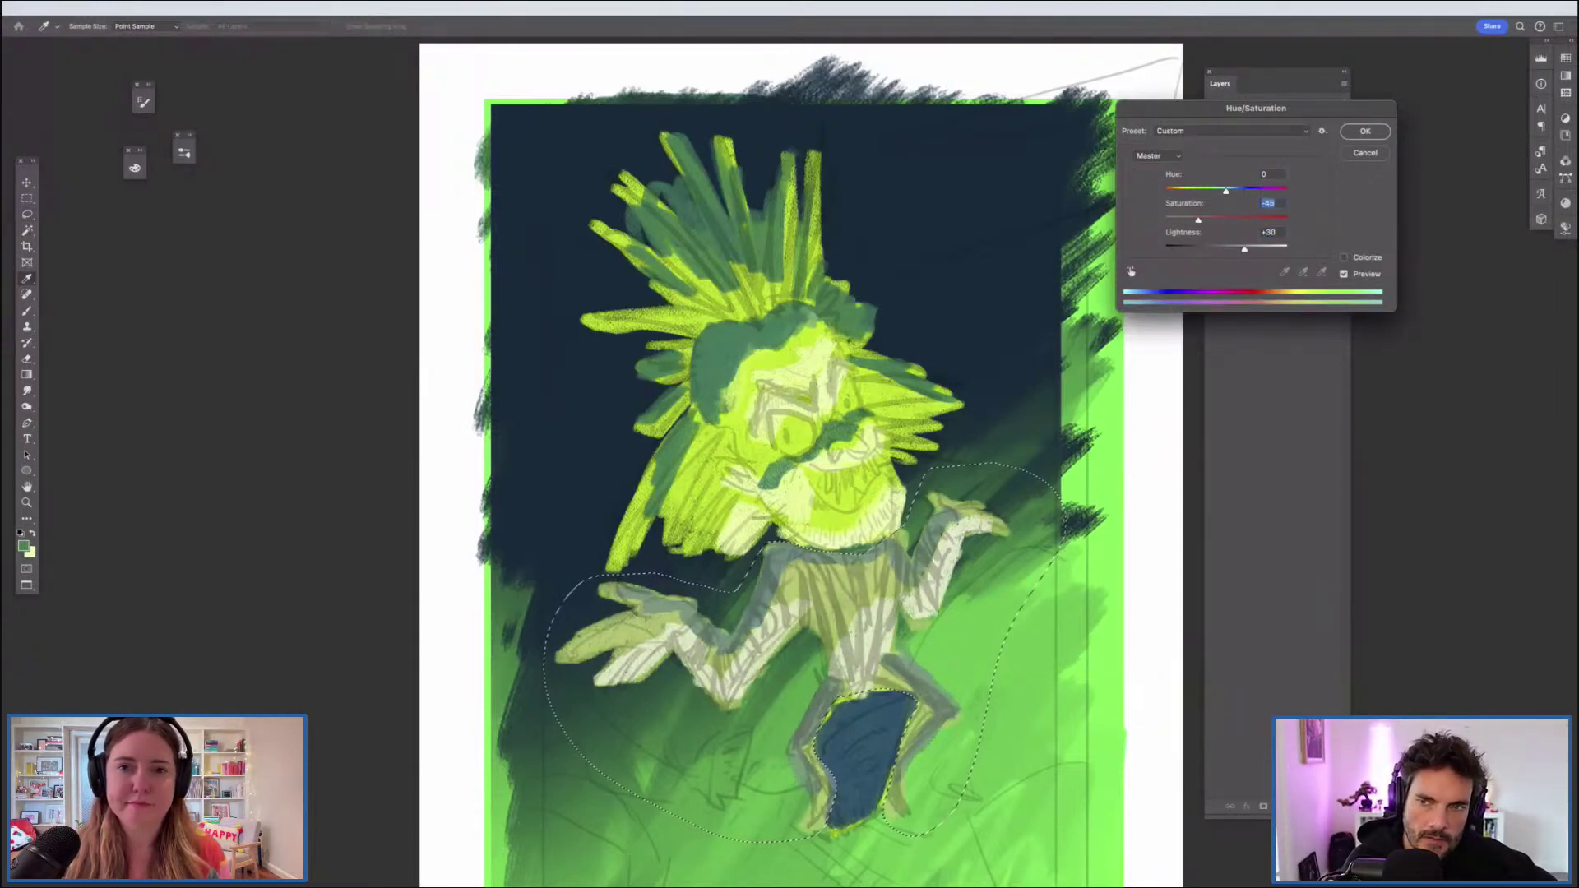
key(Return)
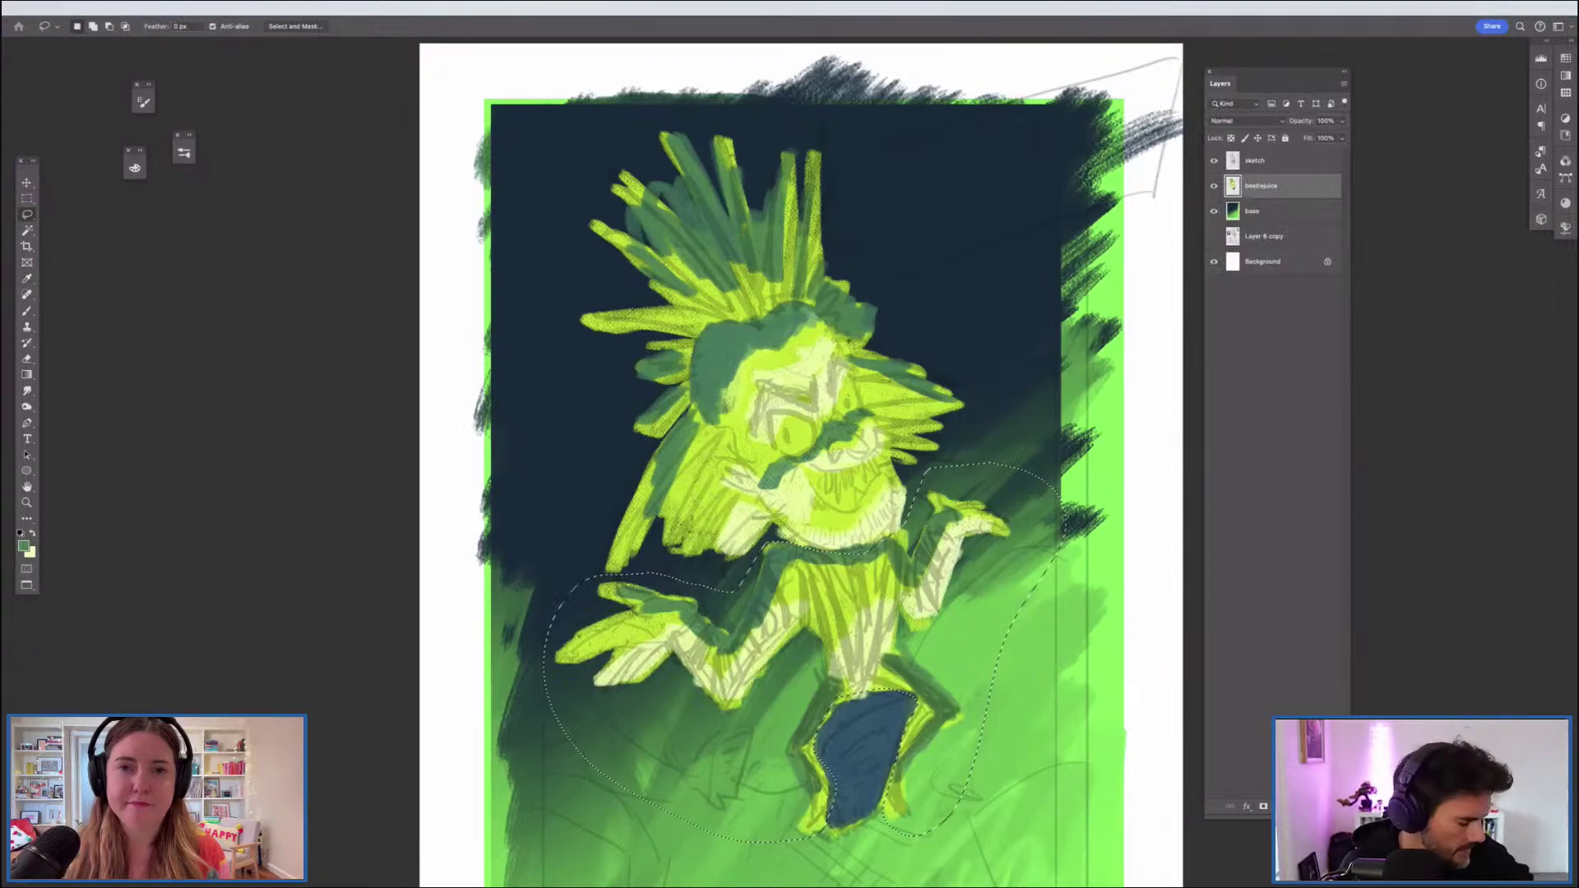
key(ctrl+d)
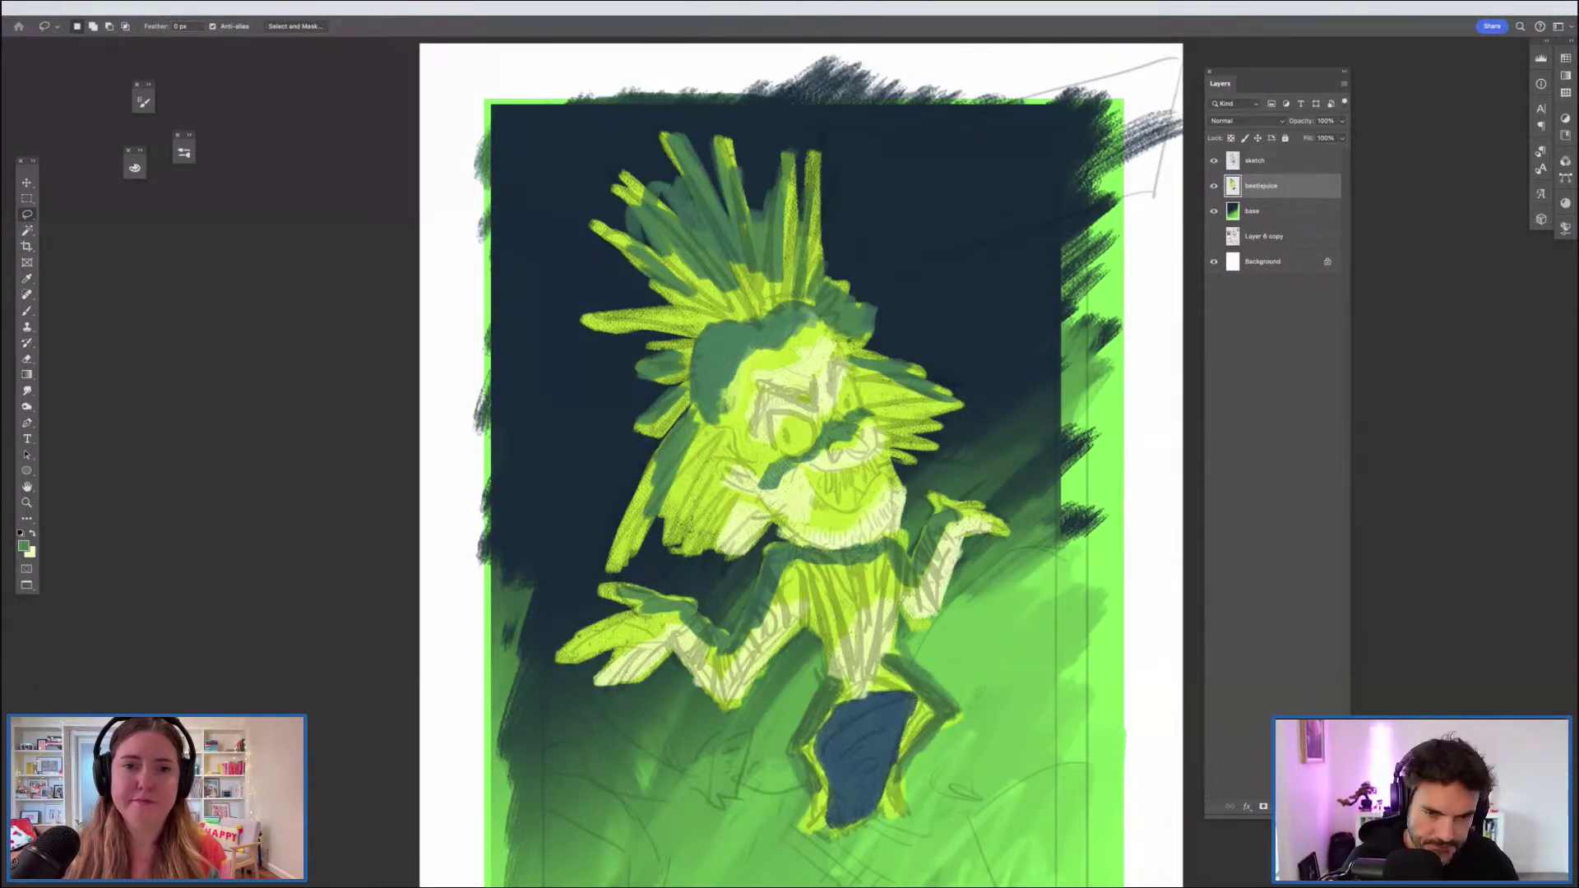
Step: Paint pale yellow over the torso, upper arms and trouser legs, using a colour sampled from the character's mouth
key(i)
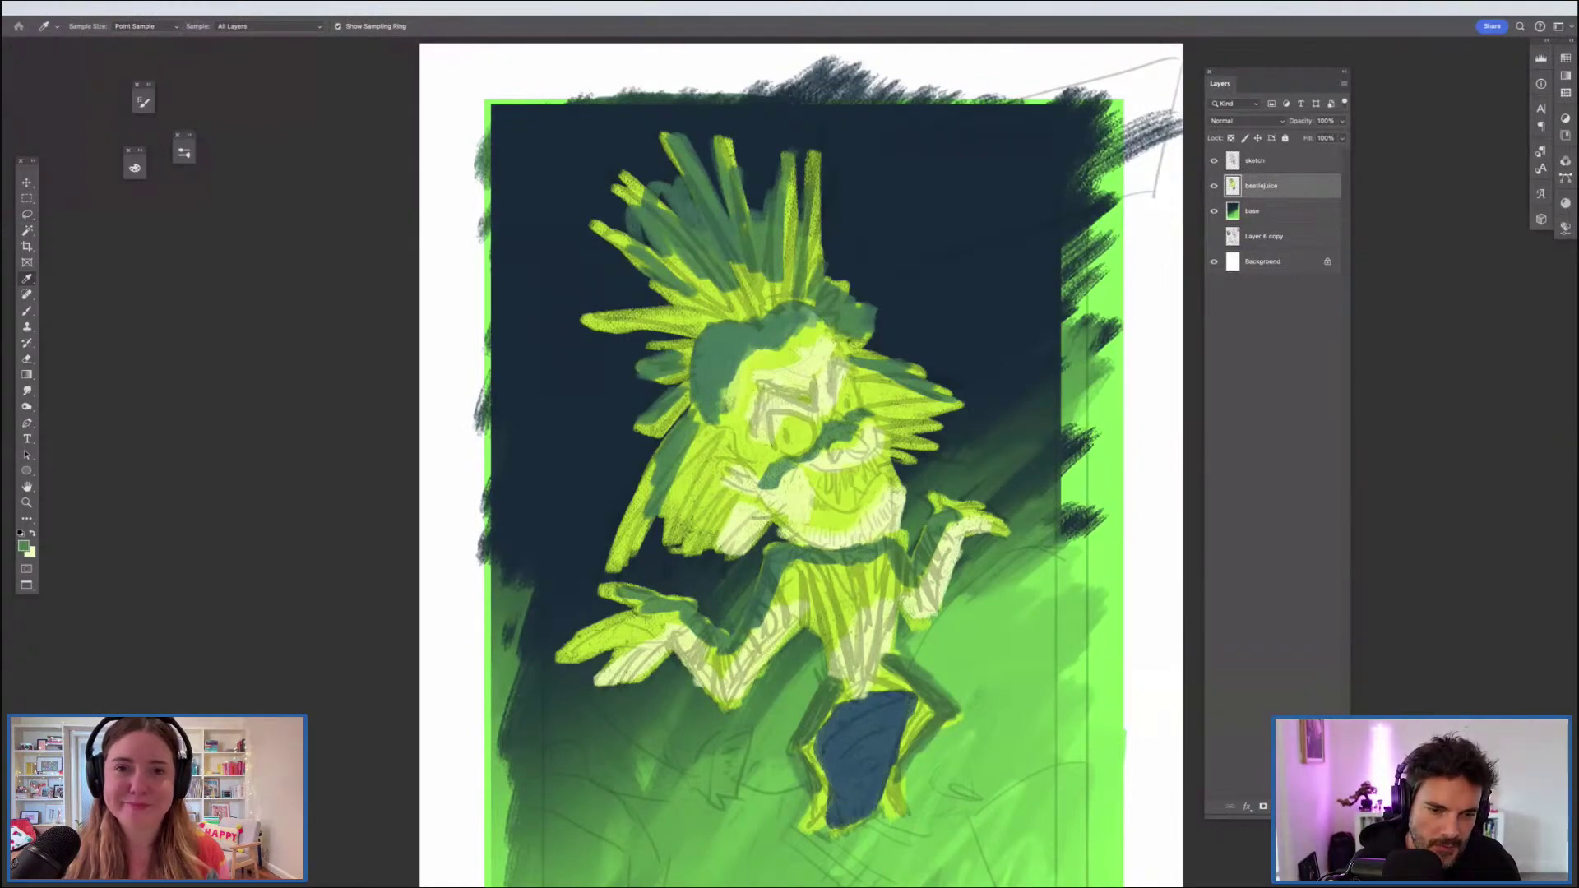
click(842, 462)
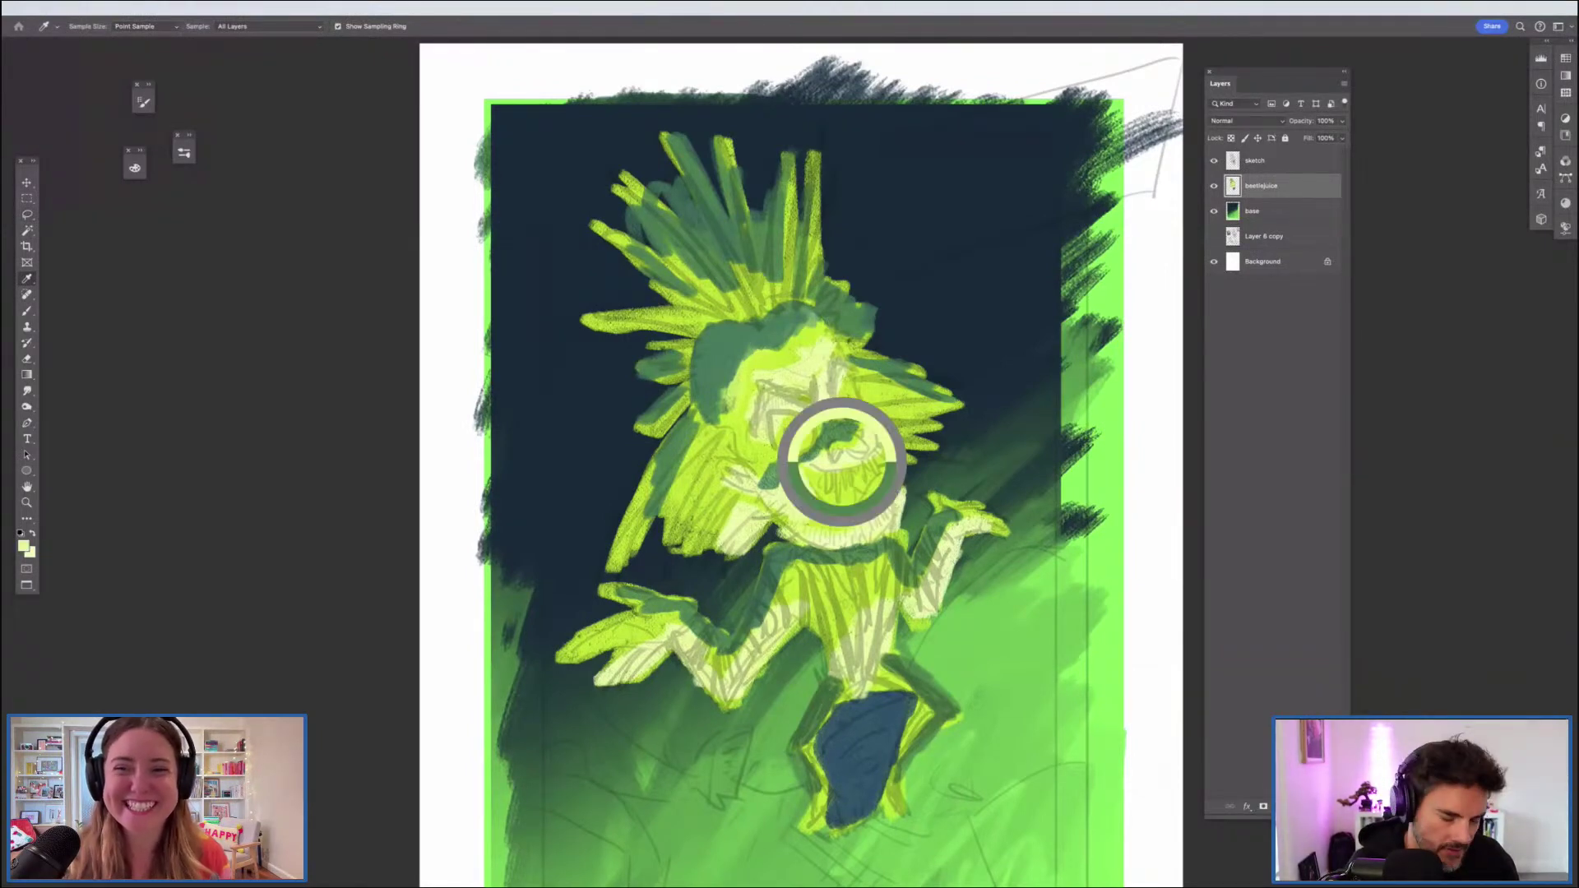
key(b)
mouse_move(846, 666)
mouse_down()
mouse_move(820, 589)
mouse_move(771, 612)
mouse_move(781, 577)
mouse_move(826, 620)
mouse_move(845, 614)
mouse_move(839, 565)
mouse_move(853, 599)
mouse_move(852, 571)
mouse_move(873, 621)
mouse_move(894, 560)
mouse_move(803, 773)
mouse_move(877, 666)
mouse_move(902, 682)
mouse_move(894, 660)
mouse_move(923, 694)
mouse_move(908, 590)
mouse_up()
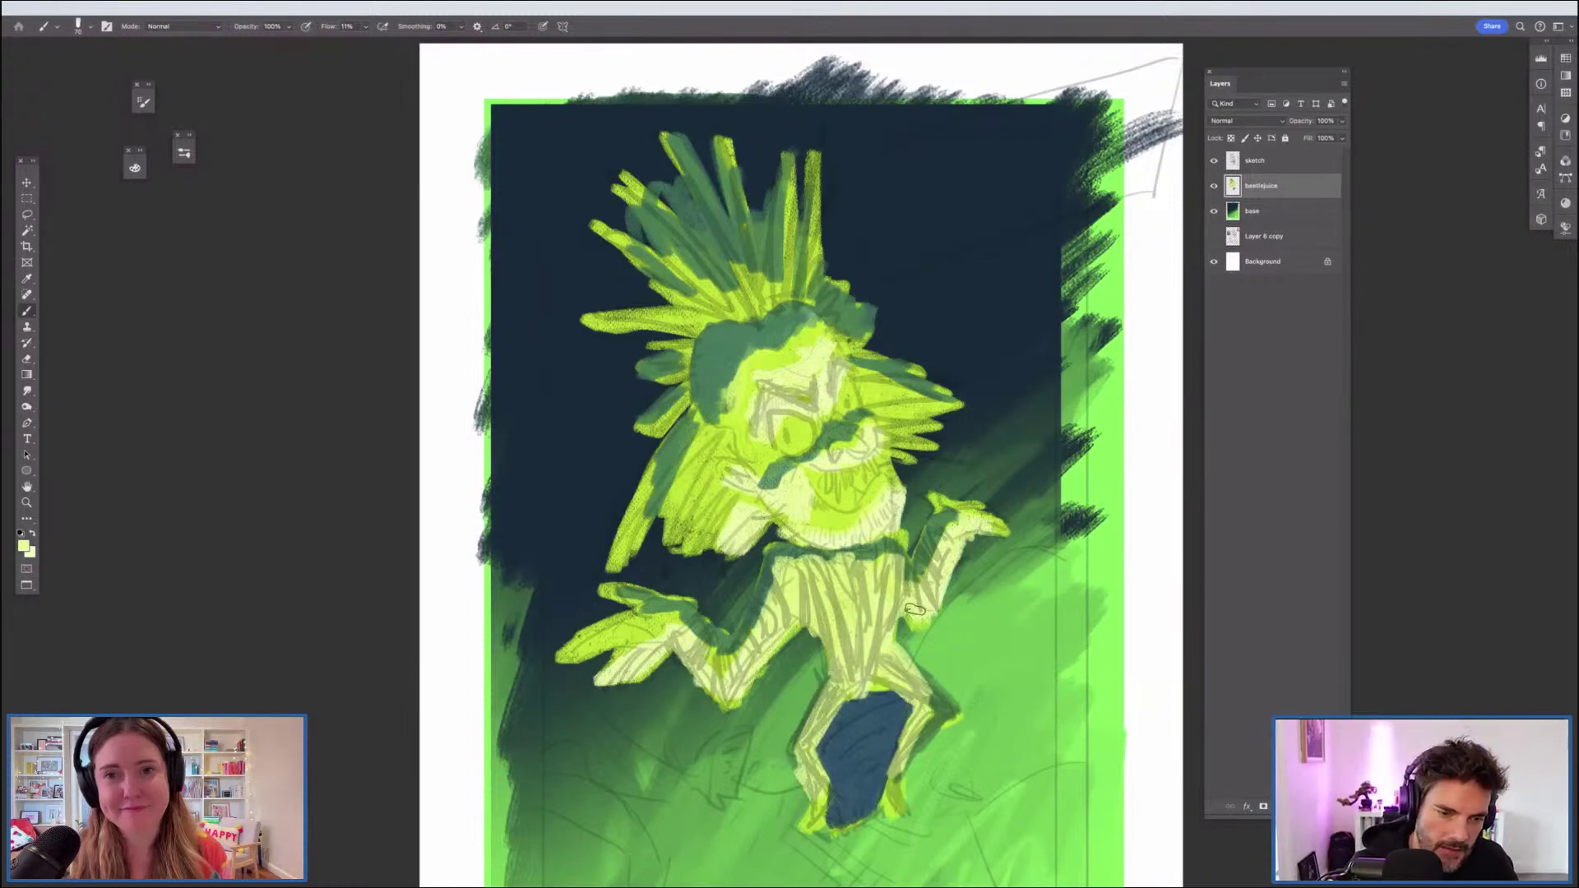
mouse_move(724, 652)
mouse_down()
mouse_move(721, 676)
mouse_move(866, 592)
mouse_move(912, 699)
mouse_up()
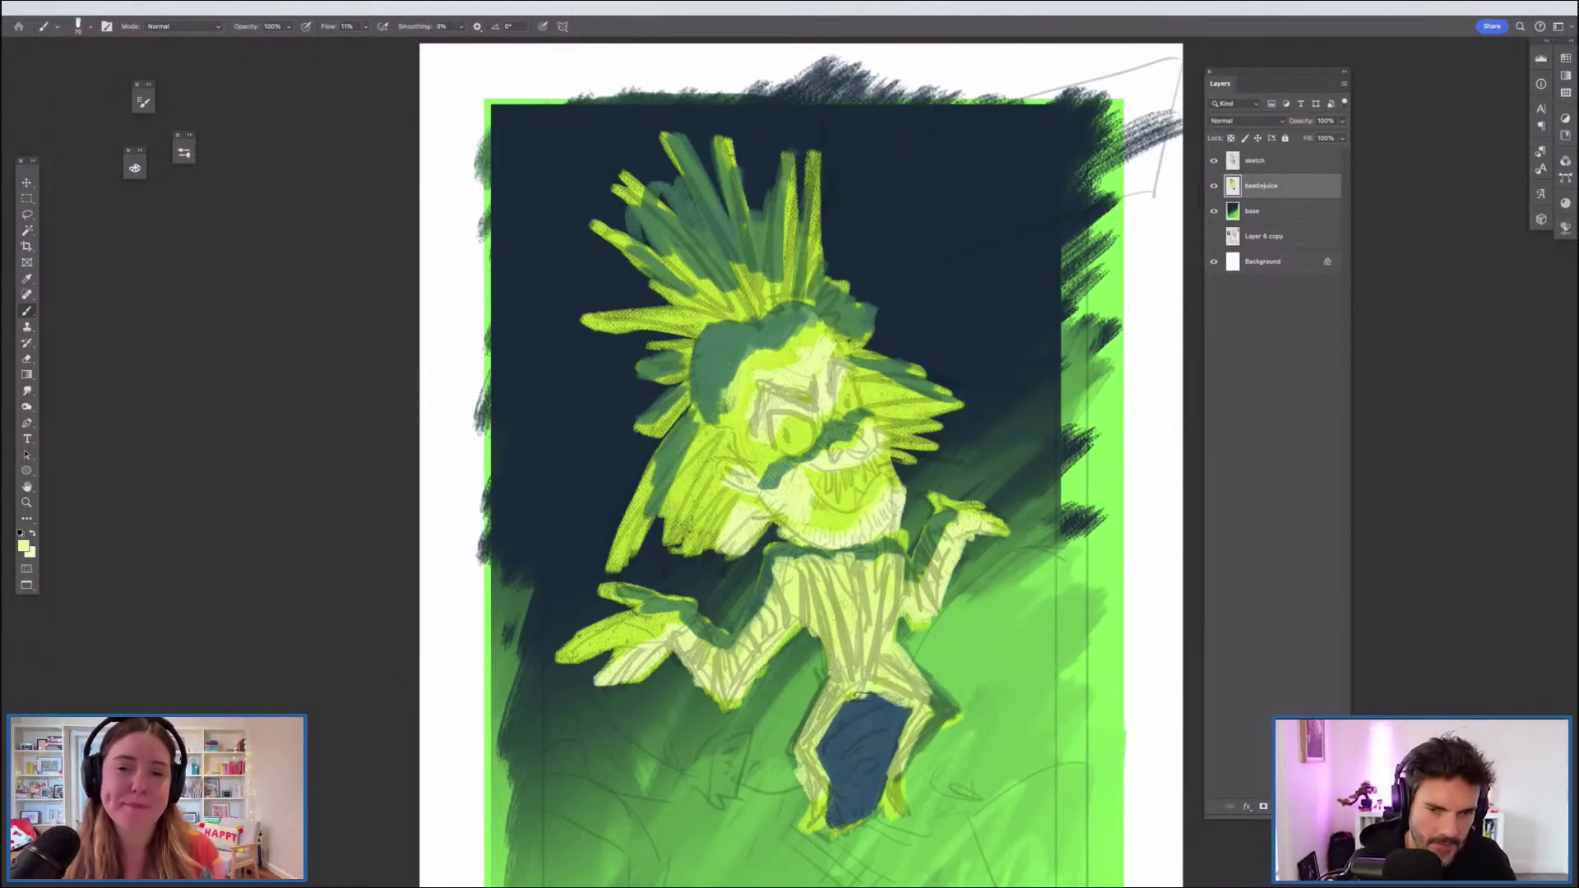
Step: Paint a dark navy shadow at the top of the blue area between the legs and yellow-green strokes at its bottom
alt+click(830, 744)
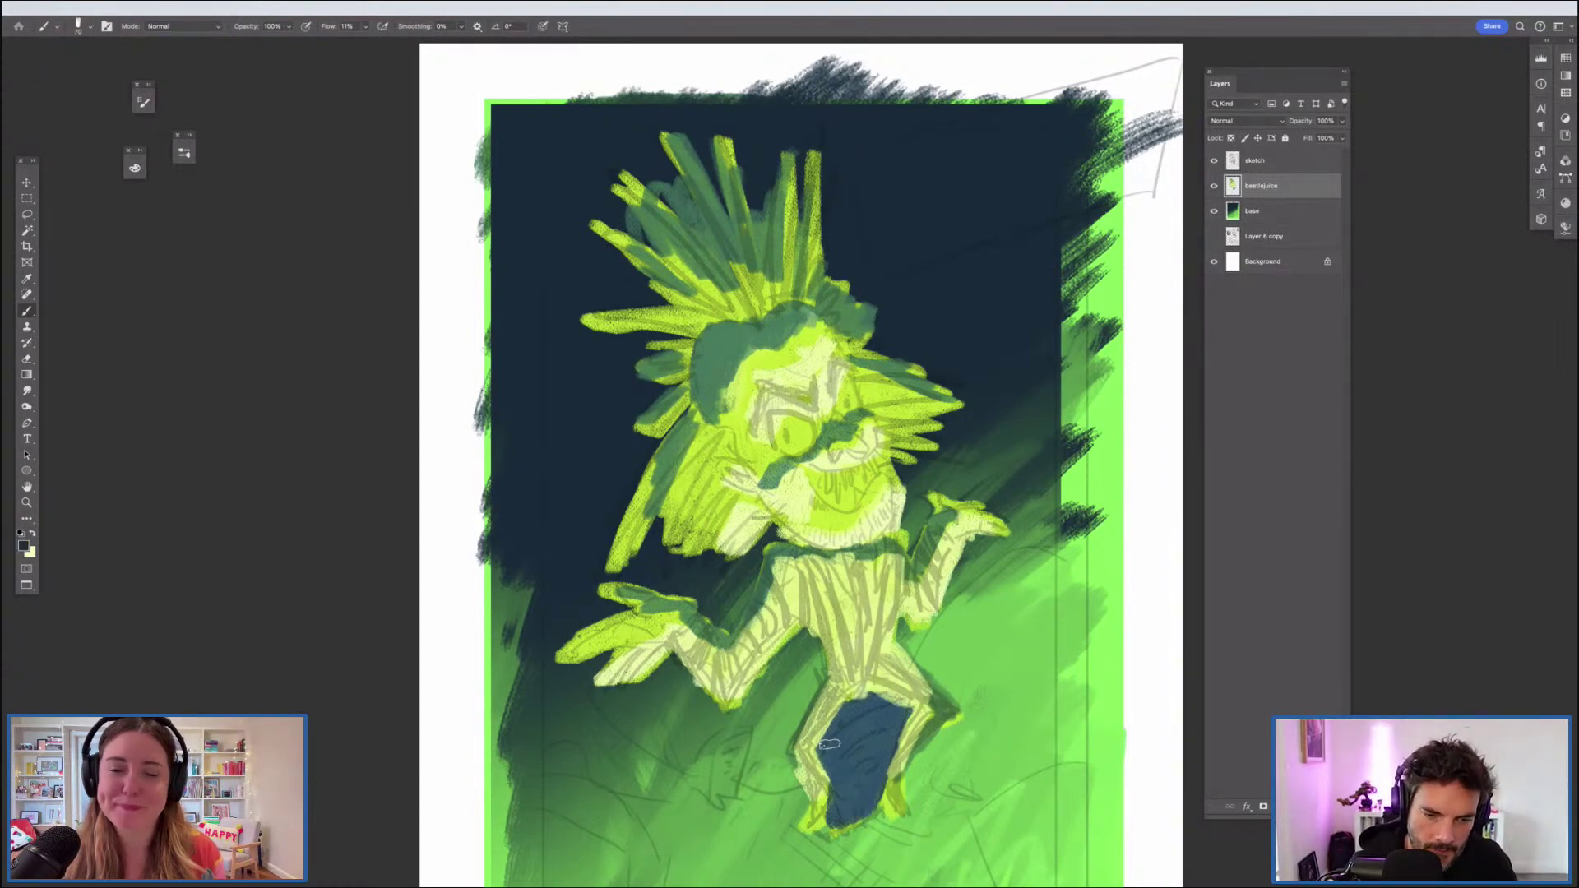
drag(874, 705, 889, 700)
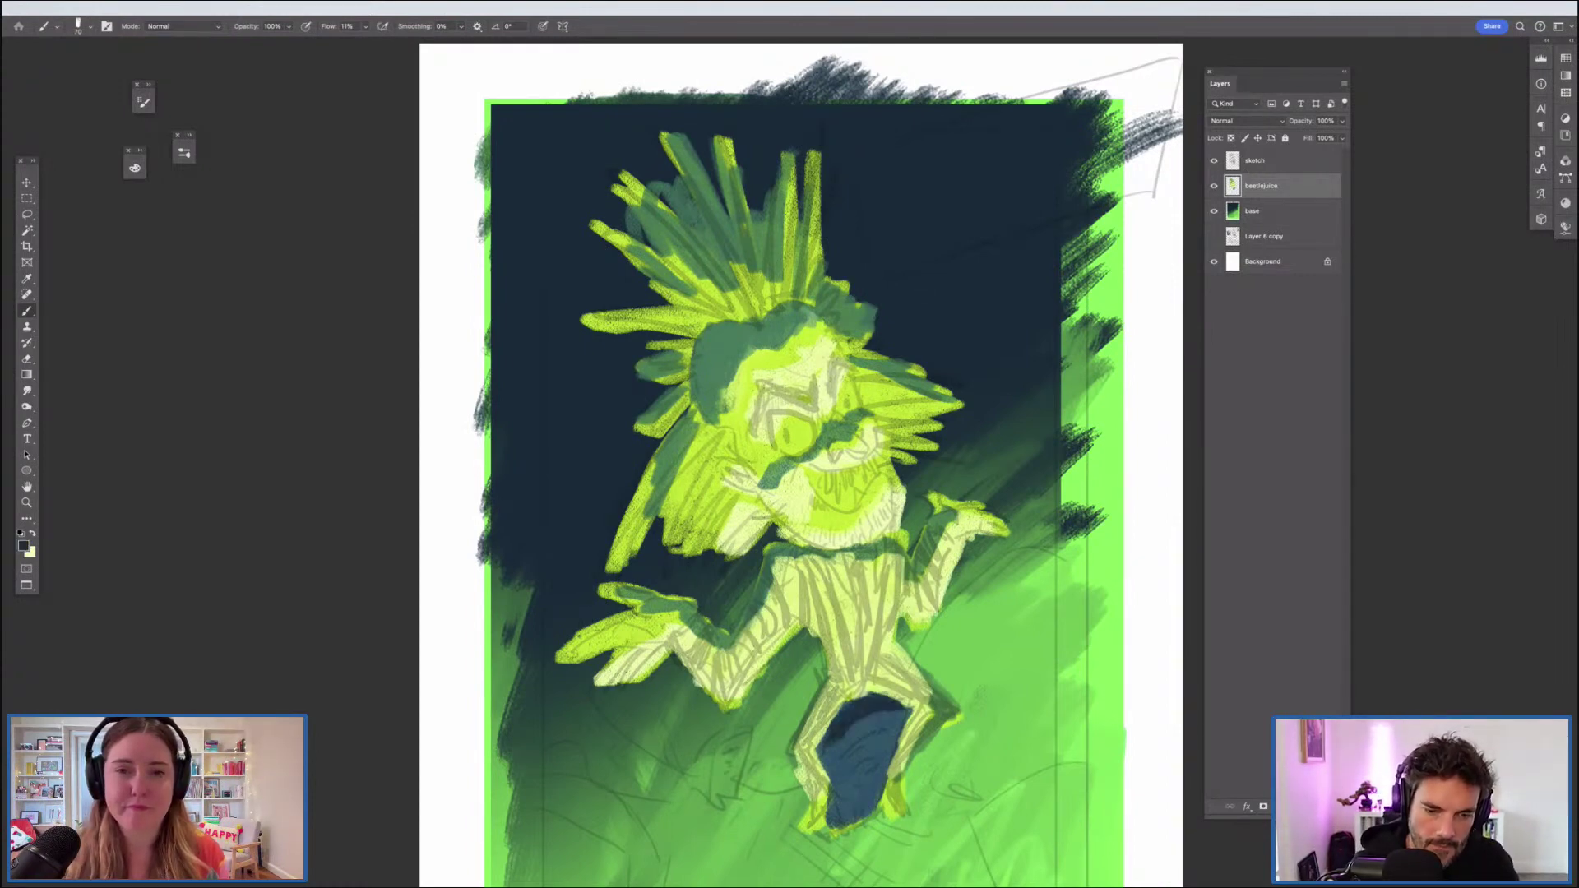
alt+click(863, 825)
mouse_move(864, 825)
mouse_down()
mouse_move(847, 804)
mouse_move(871, 794)
mouse_move(853, 813)
mouse_up()
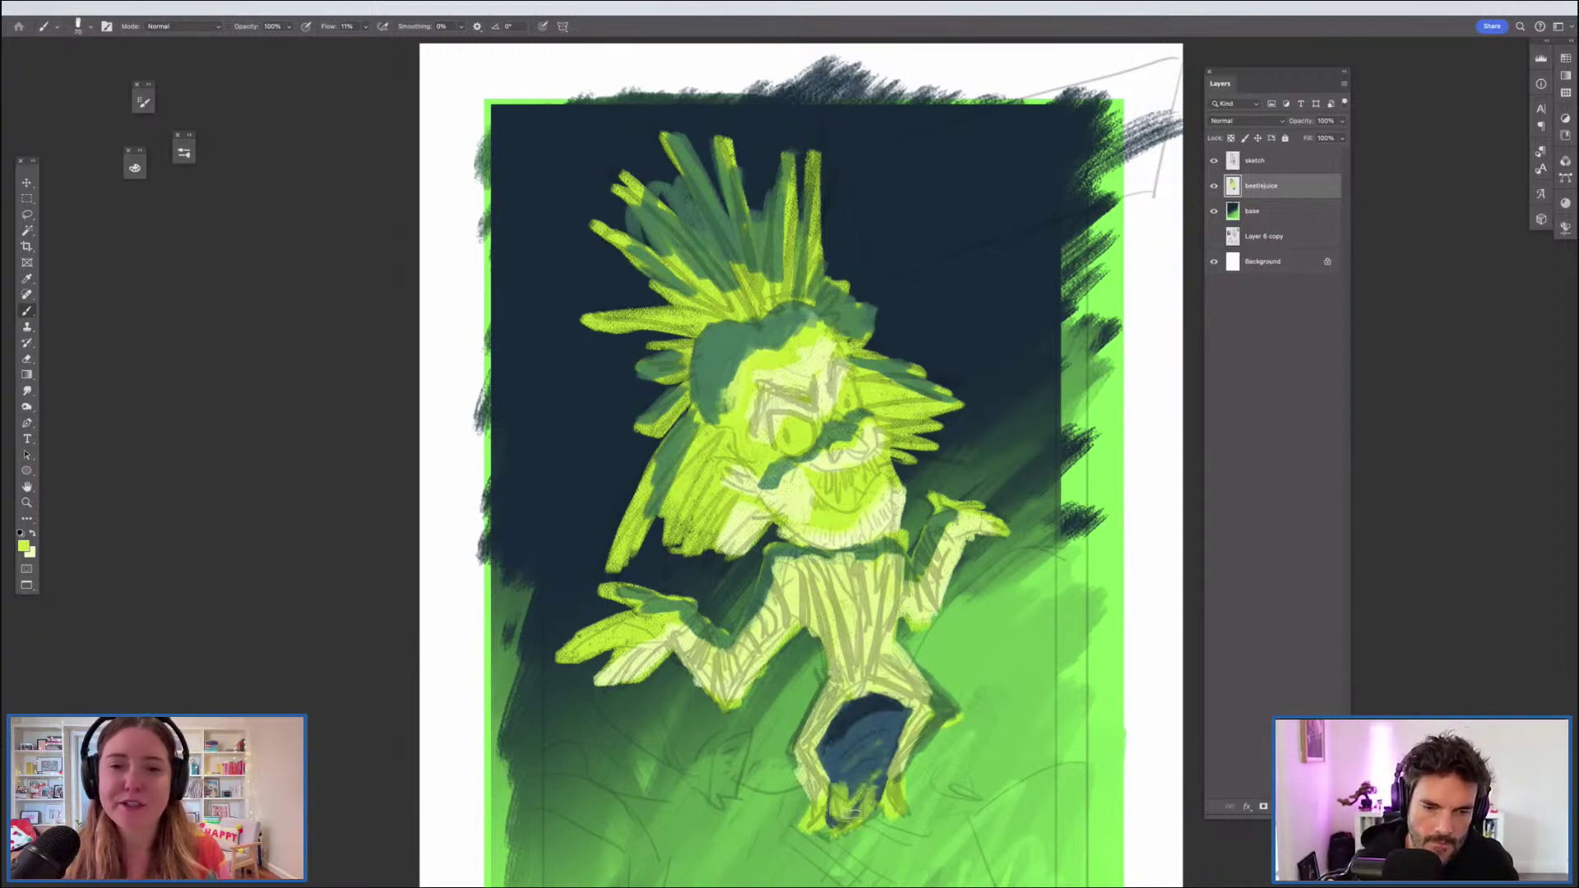
key(super+minus)
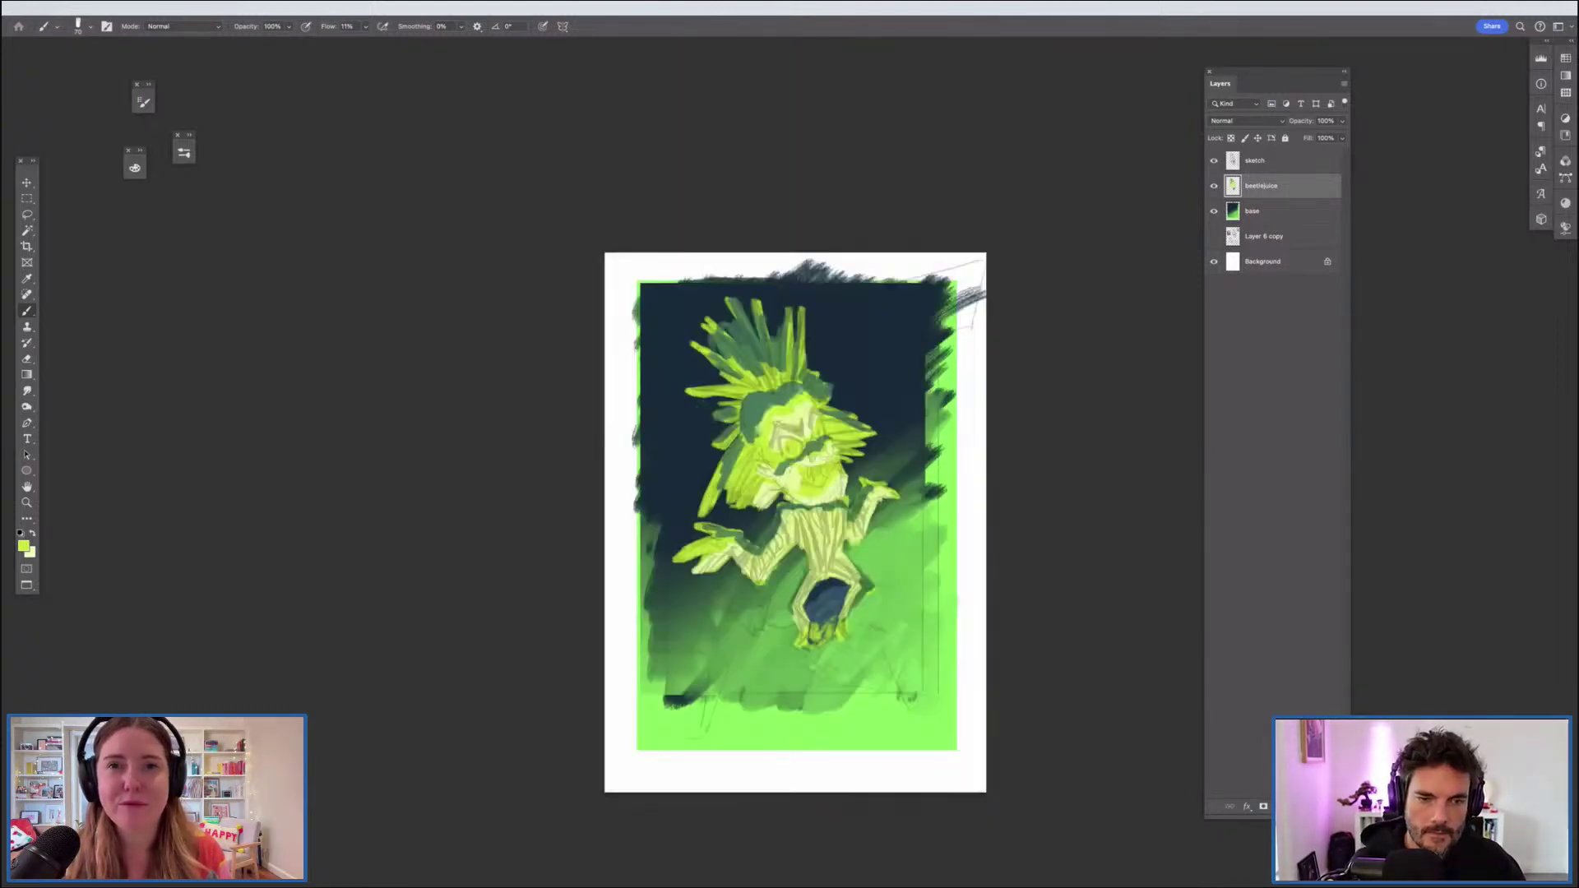
key(super+plus)
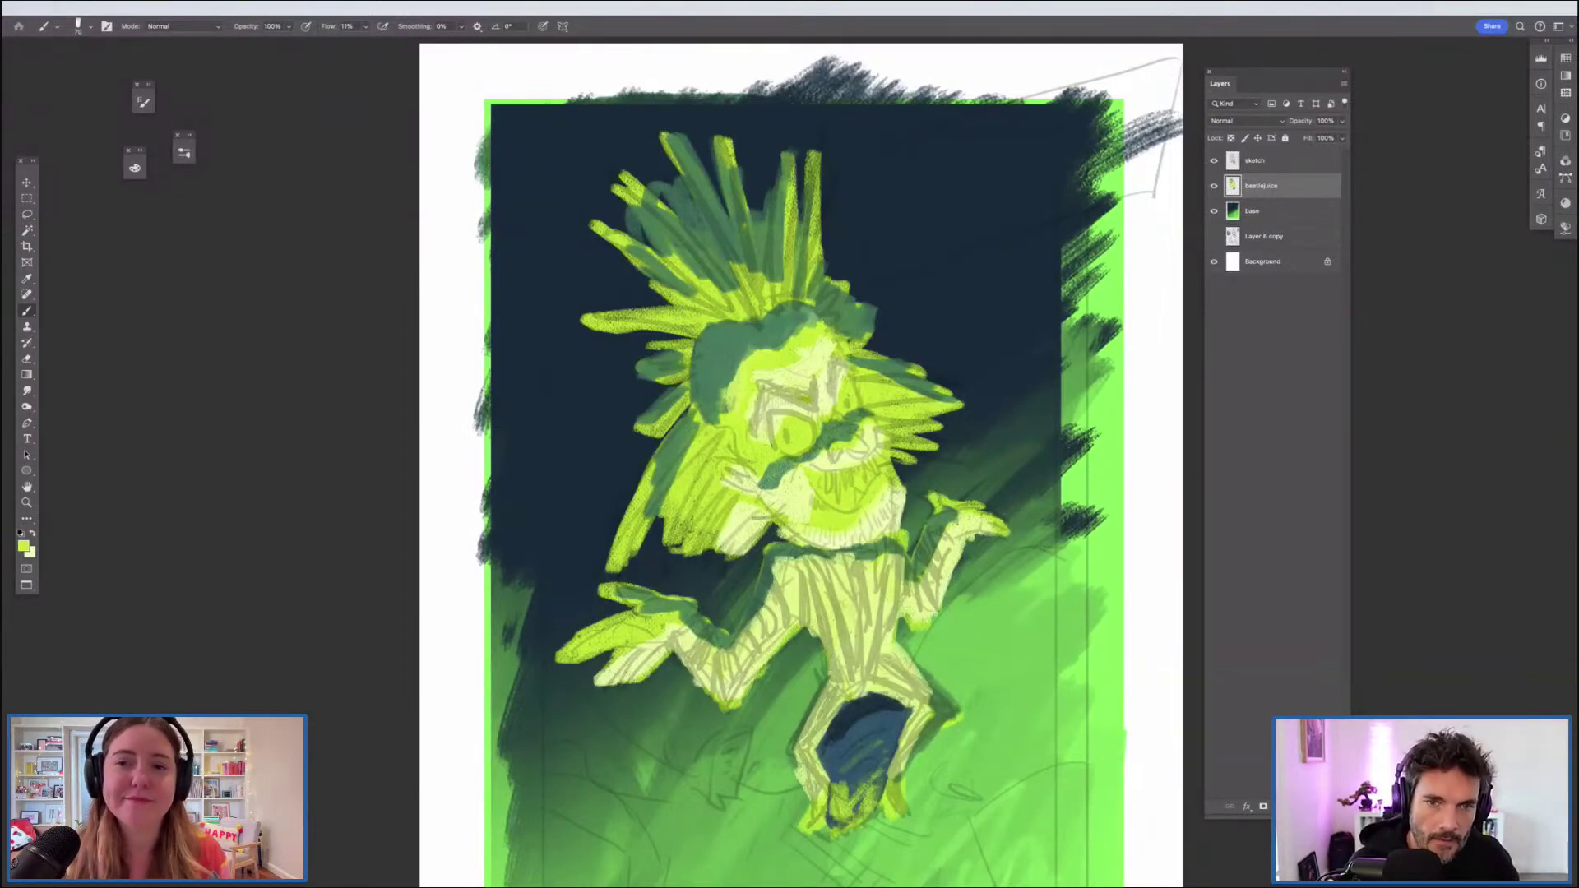
Step: Paint darker green strokes along the base of the hair spikes above the forehead, using greens sampled from the canvas
alt+click(944, 709)
alt+click(697, 360)
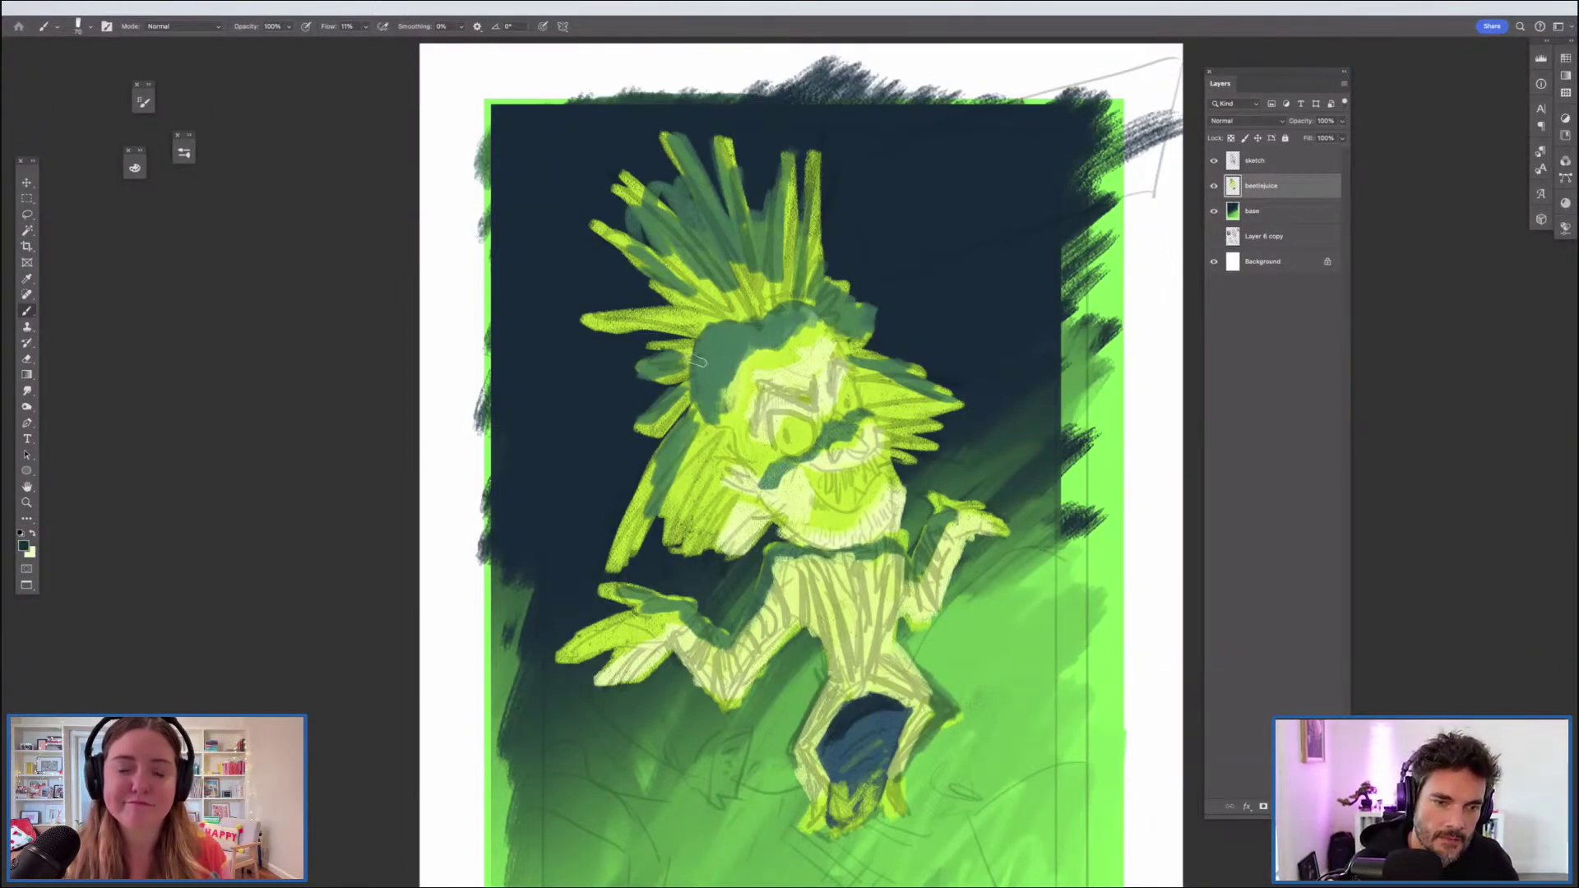
mouse_move(707, 329)
mouse_down()
mouse_move(709, 389)
mouse_move(718, 330)
mouse_move(678, 287)
mouse_move(756, 255)
mouse_move(784, 329)
mouse_up()
alt+click(707, 392)
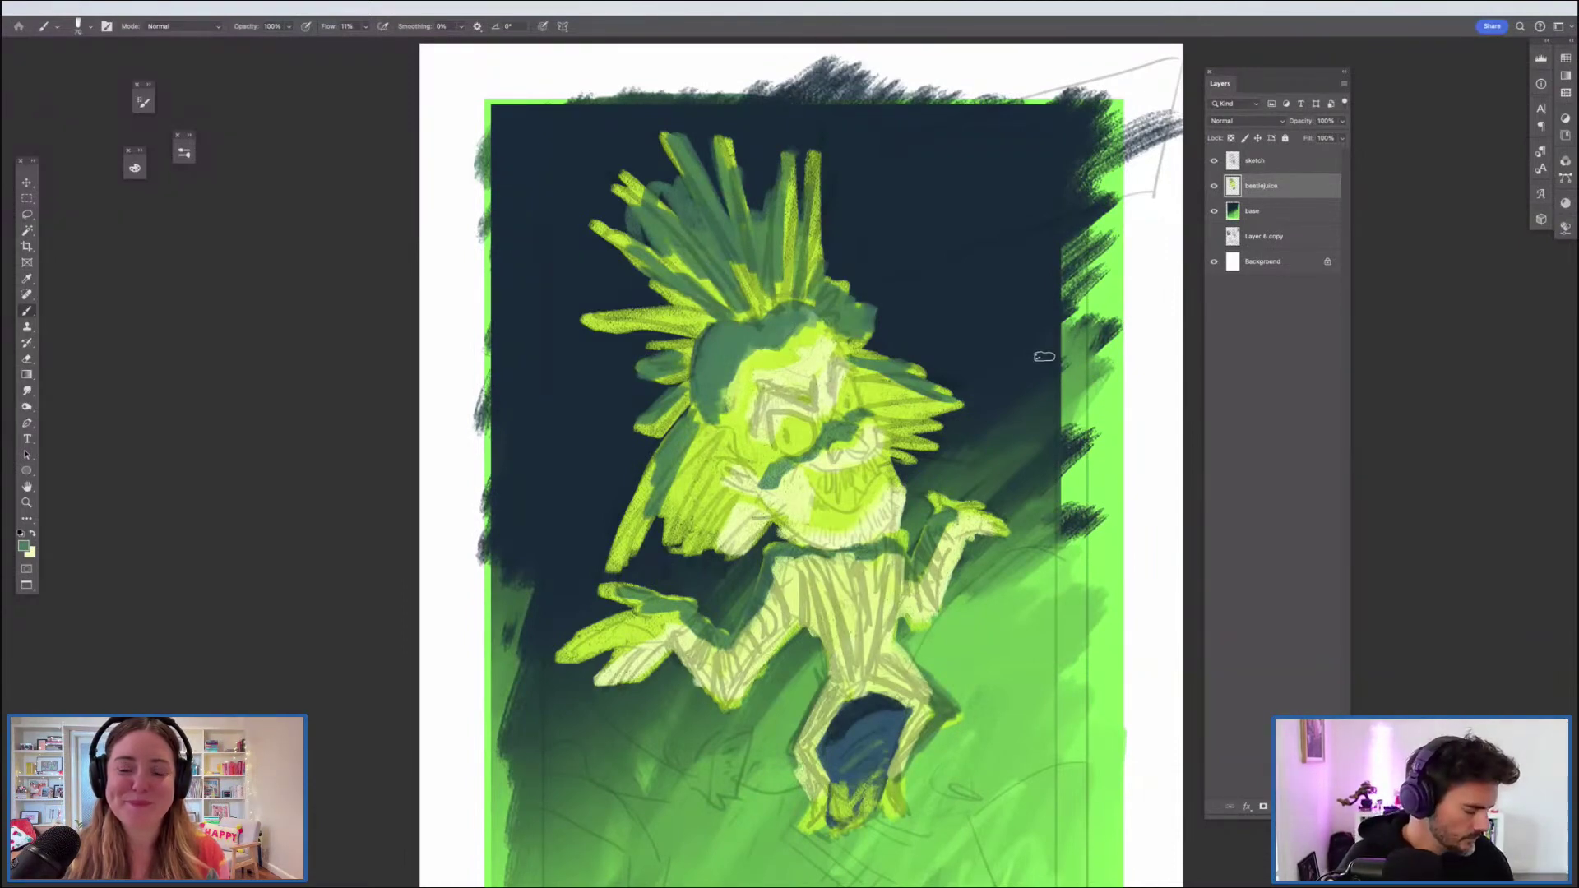
Step: Lock the character layer's transparent pixels and paint teal-green shadows over the hair spikes and side locks
key(slash)
mouse_move(658, 448)
mouse_down()
mouse_move(615, 552)
mouse_move(658, 450)
mouse_up()
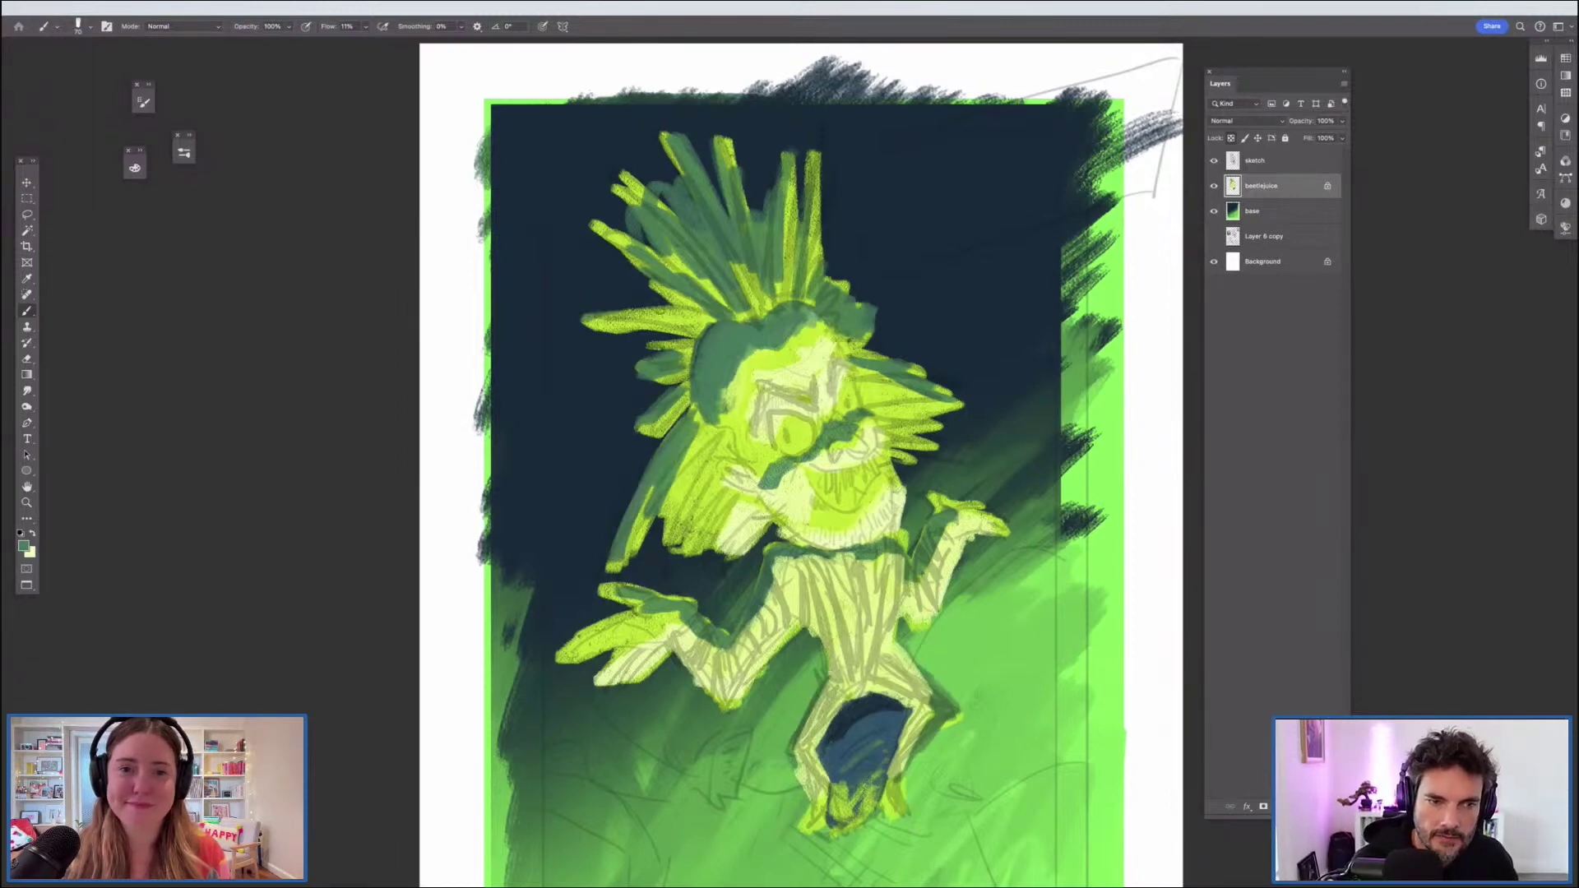
mouse_move(586, 319)
mouse_down()
mouse_move(714, 326)
mouse_move(642, 236)
mouse_move(684, 210)
mouse_move(737, 251)
mouse_move(724, 138)
mouse_up()
mouse_move(811, 163)
mouse_down()
mouse_move(917, 401)
mouse_move(943, 422)
mouse_move(954, 396)
mouse_up()
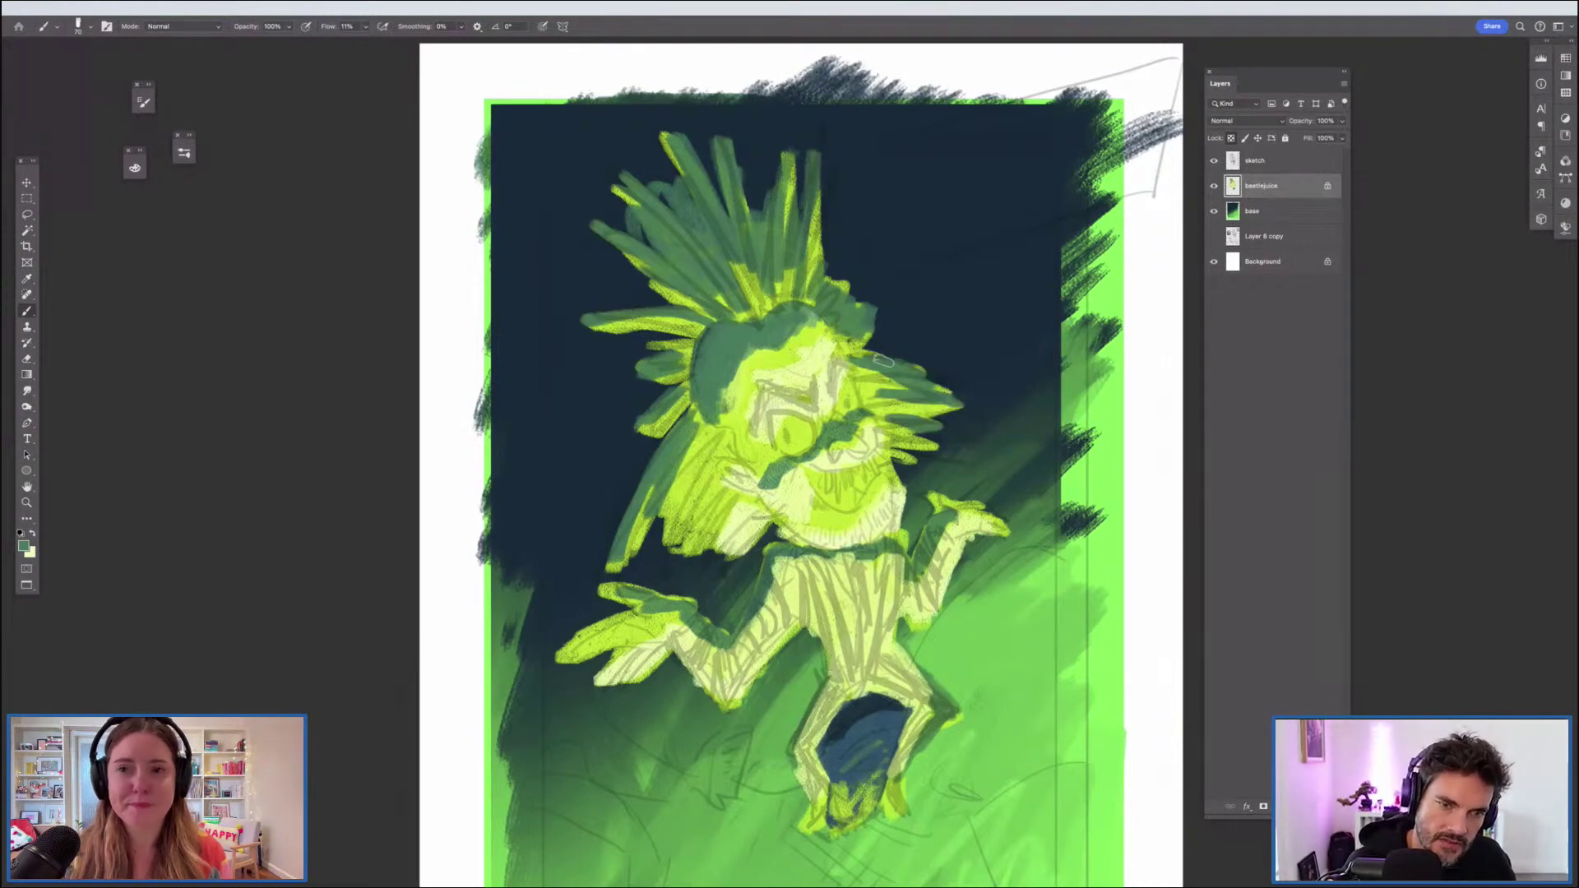
Step: Extend the teal-green shading over the lower forehead, the long side lock, the inside of the mouth and the hair roots
mouse_move(750, 349)
mouse_down()
mouse_move(782, 335)
mouse_move(822, 351)
mouse_move(761, 355)
mouse_move(693, 509)
mouse_move(746, 508)
mouse_move(717, 543)
mouse_up()
mouse_move(819, 478)
mouse_down()
mouse_move(838, 498)
mouse_move(866, 473)
mouse_up()
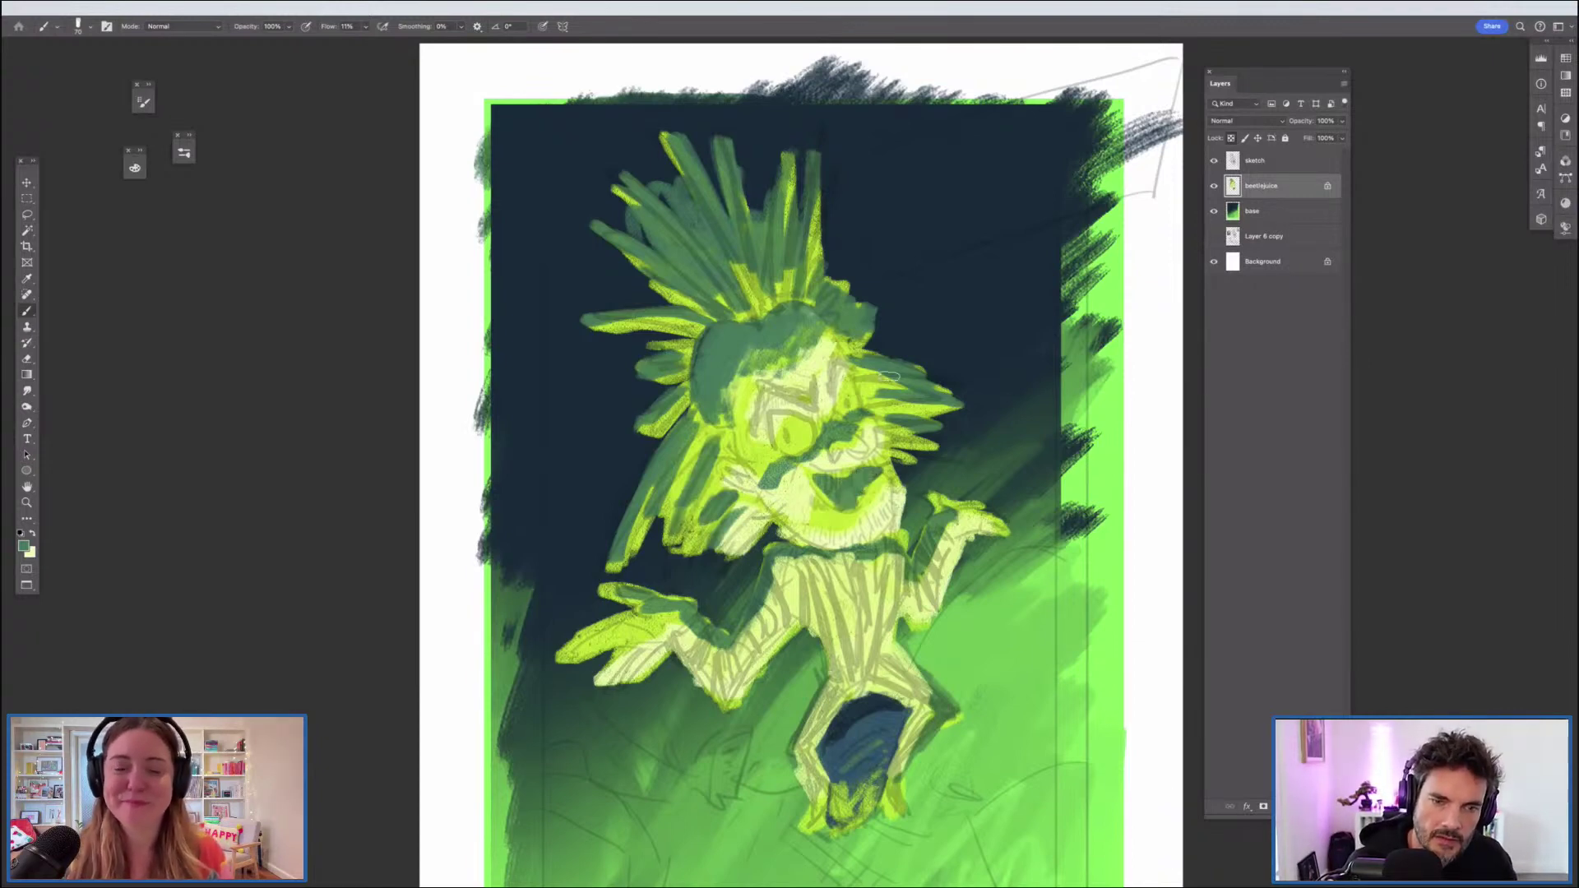
drag(788, 276, 764, 302)
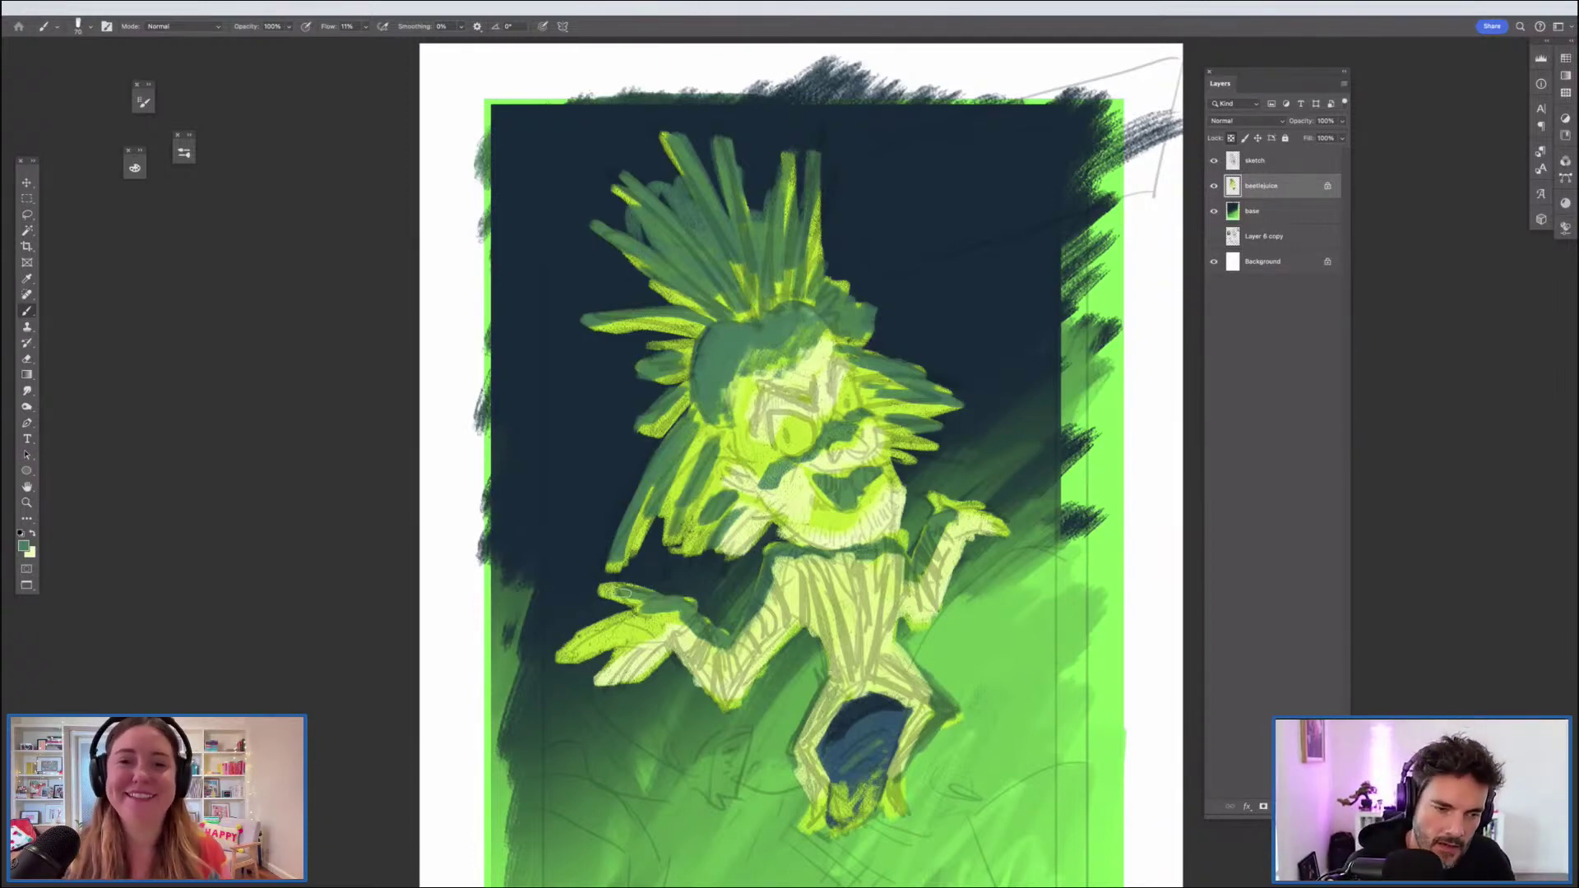
Step: Paint teal-green shadows over the fingers of both hands and along the shoulder line beneath the chin
mouse_move(623, 592)
mouse_down()
mouse_move(606, 590)
mouse_move(595, 679)
mouse_up()
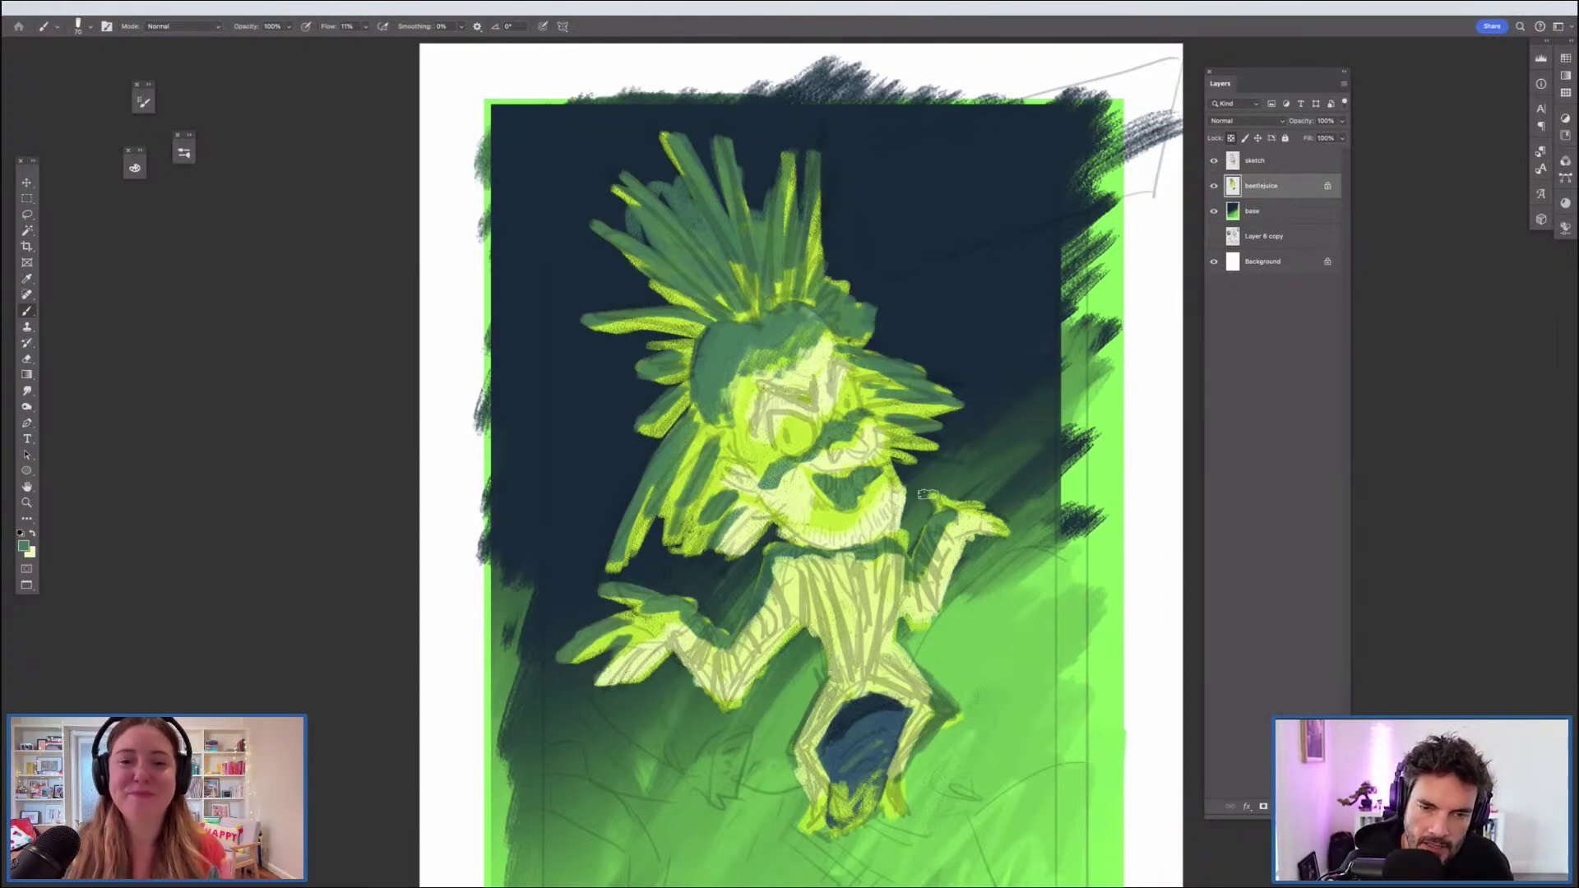
drag(926, 493, 1009, 518)
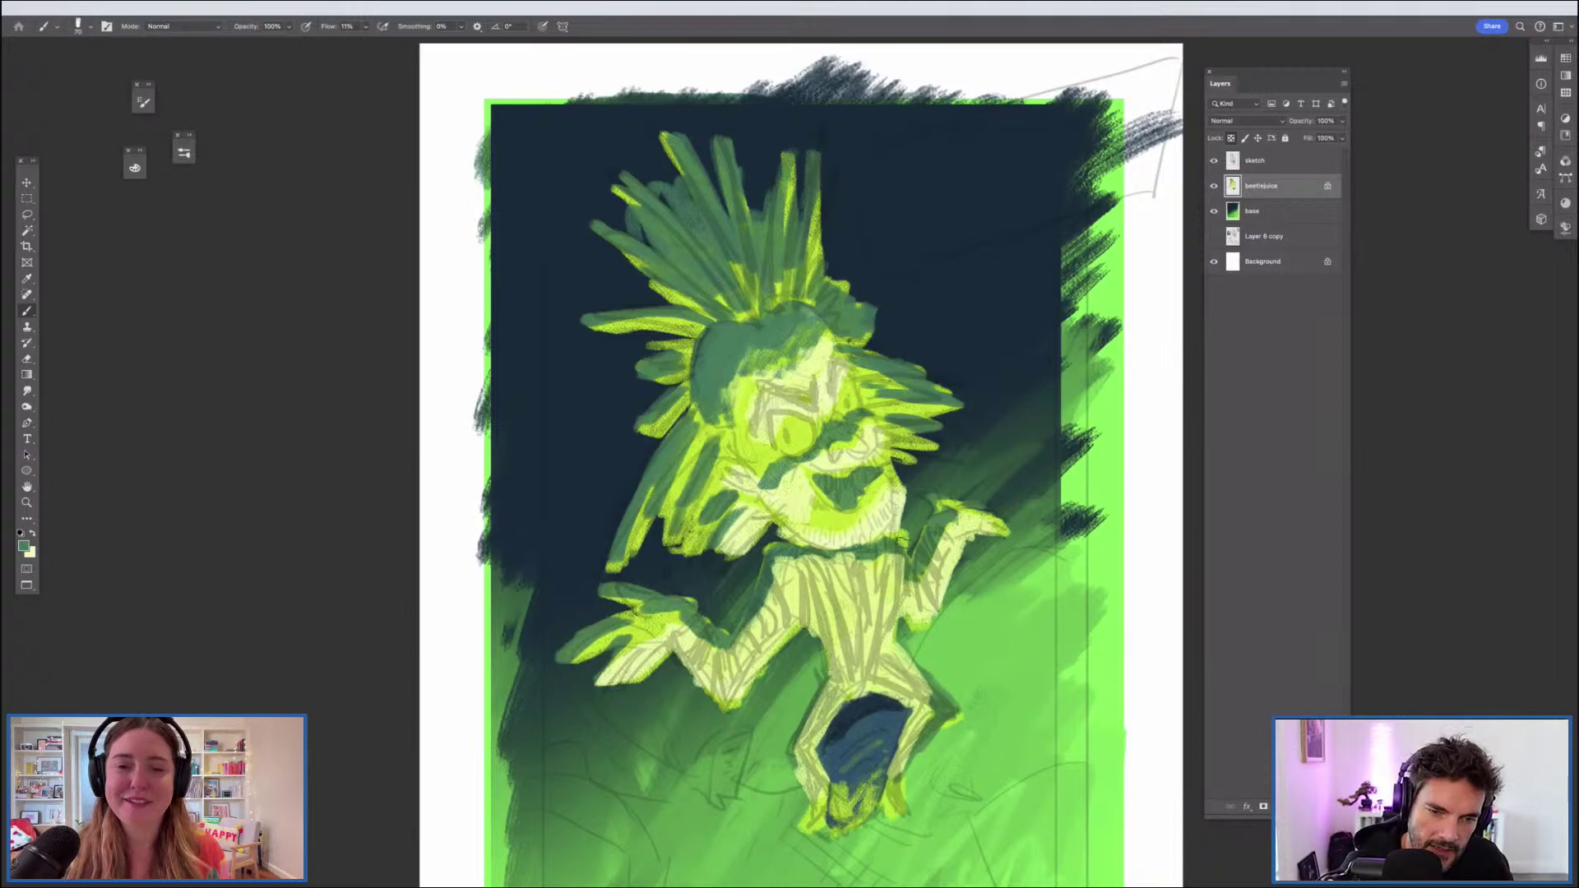
drag(890, 544, 809, 553)
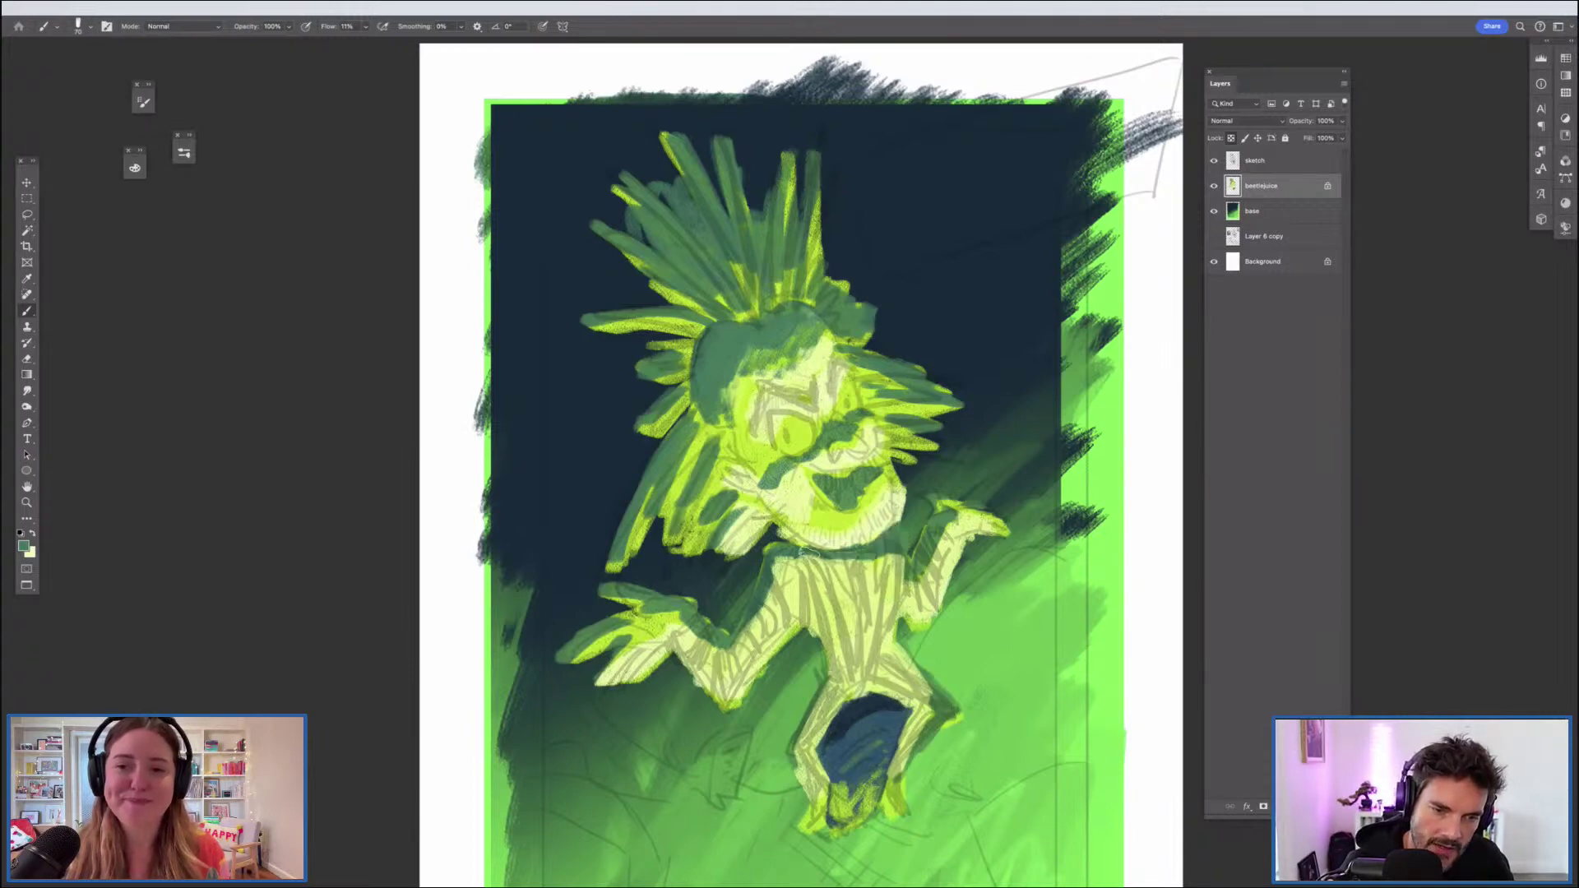
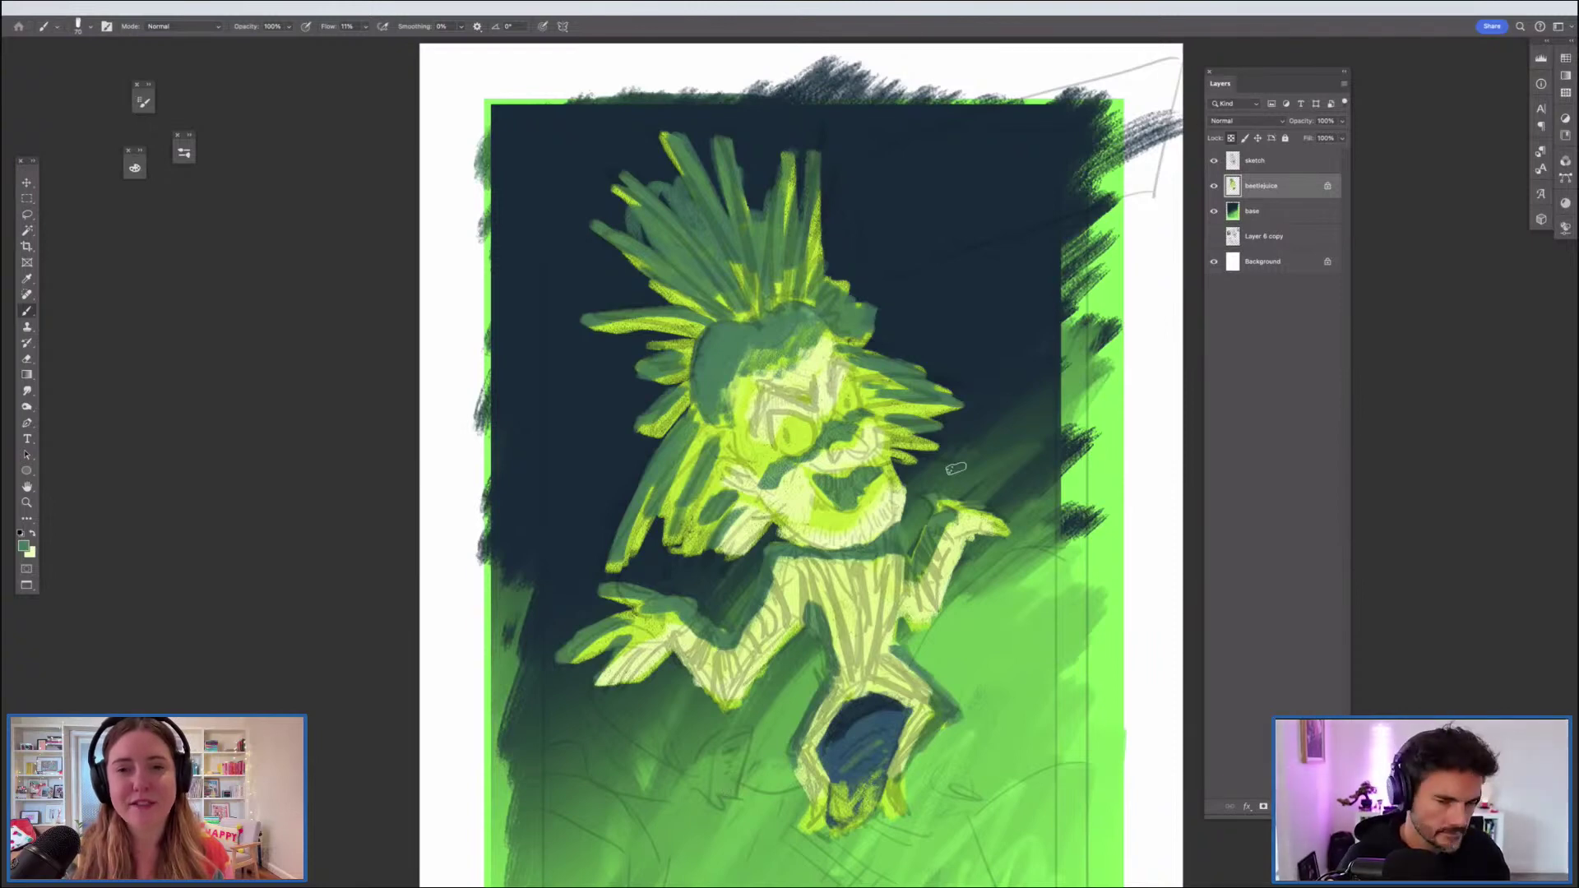
Step: Sample dark navy from the background and swap it with the pale yellow as foreground colour
alt+click(936, 255)
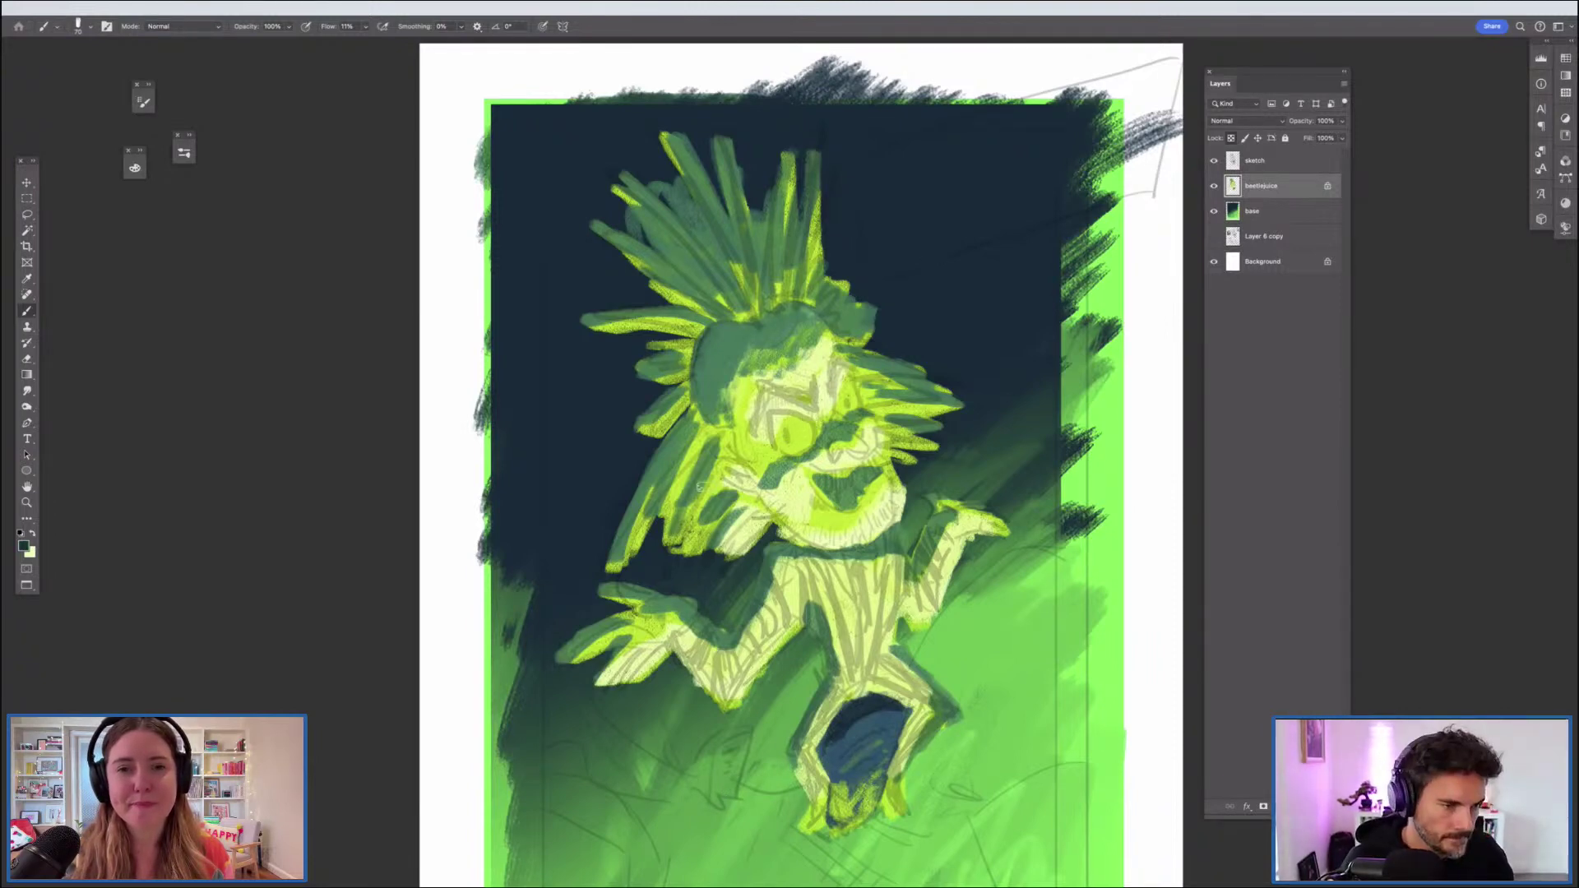
key(x)
key(c)
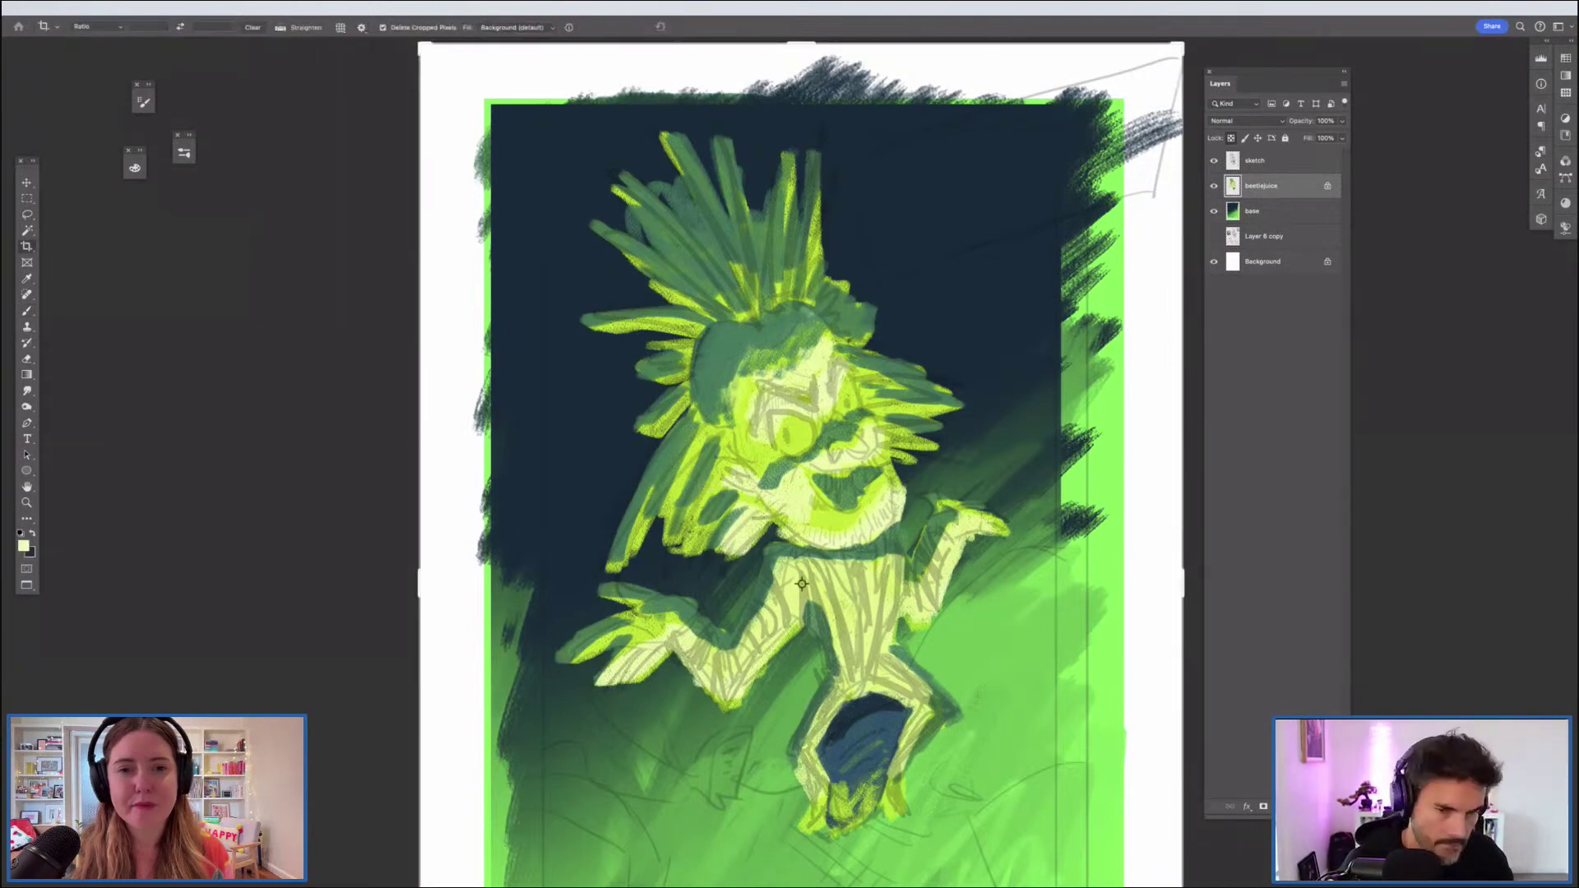
click(802, 583)
key(F1)
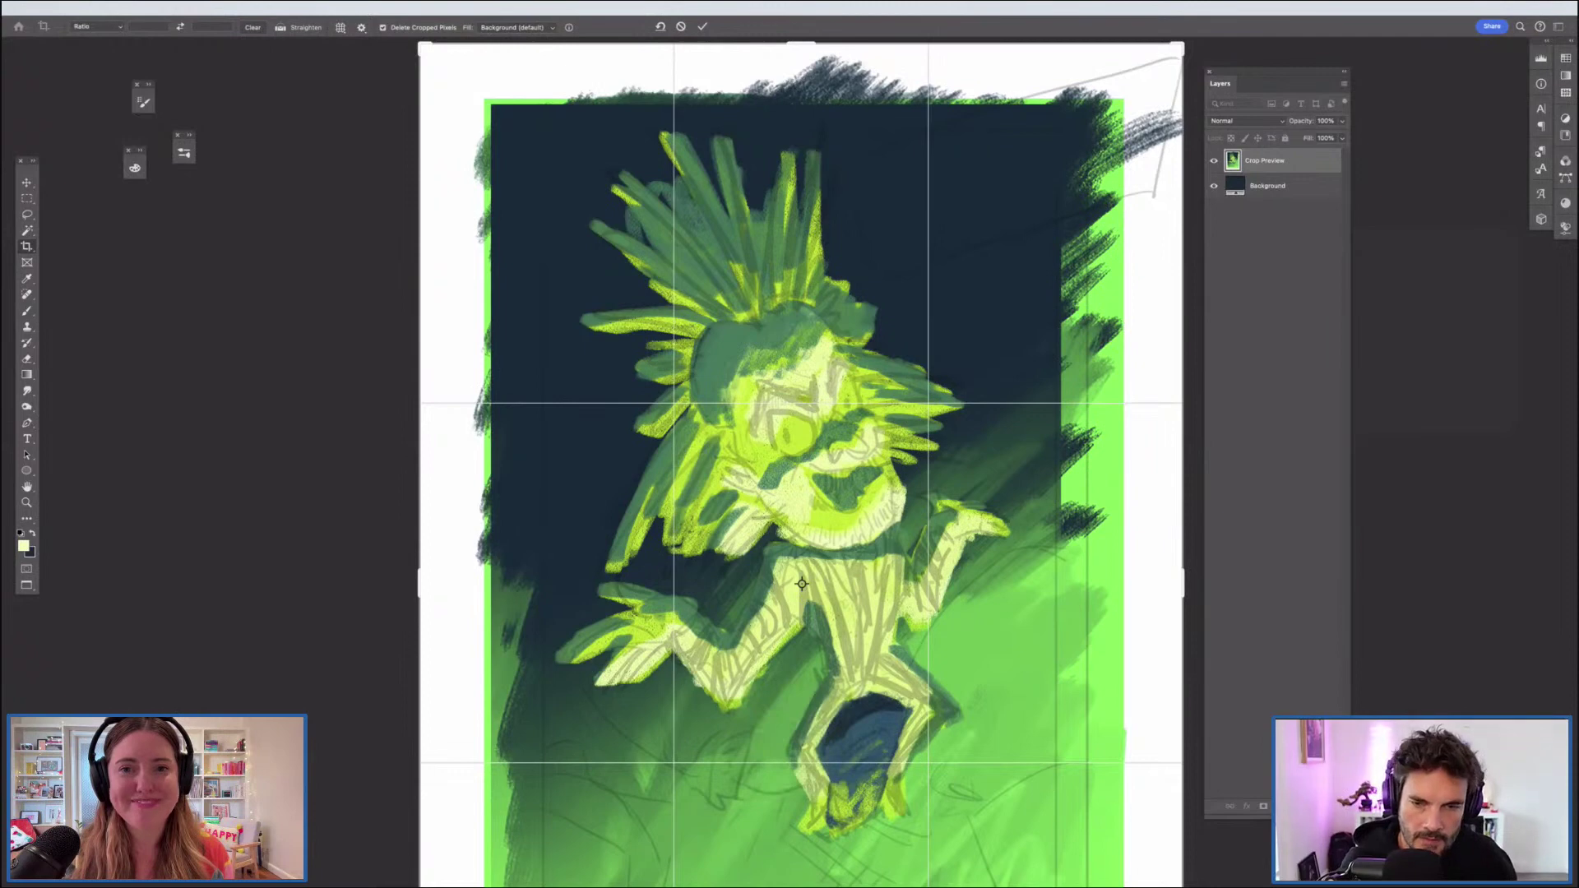
key(Return)
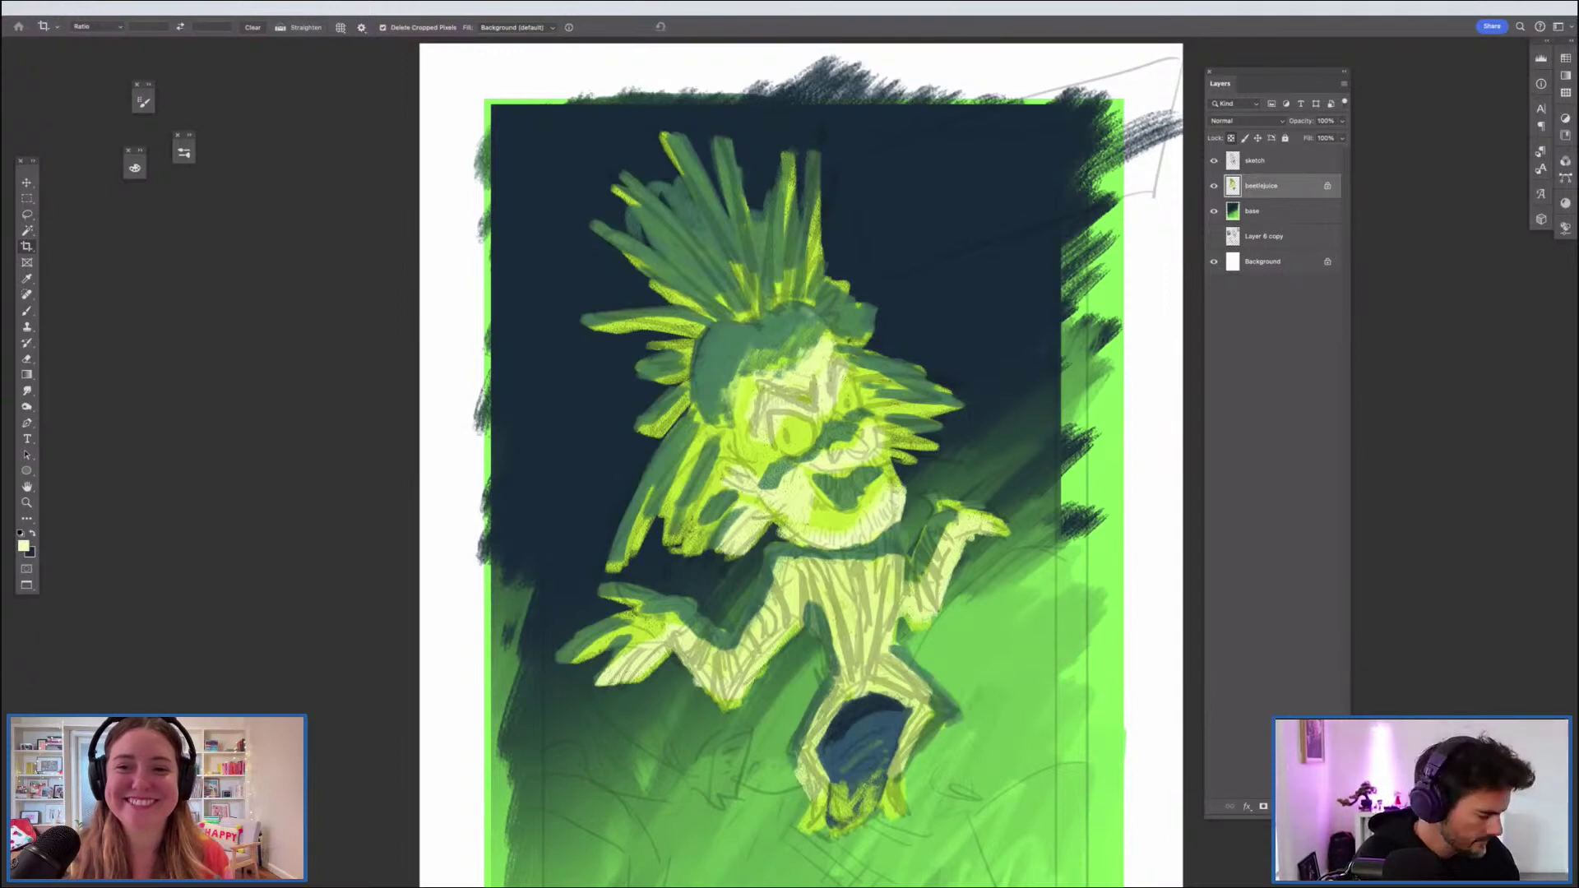
key(F2)
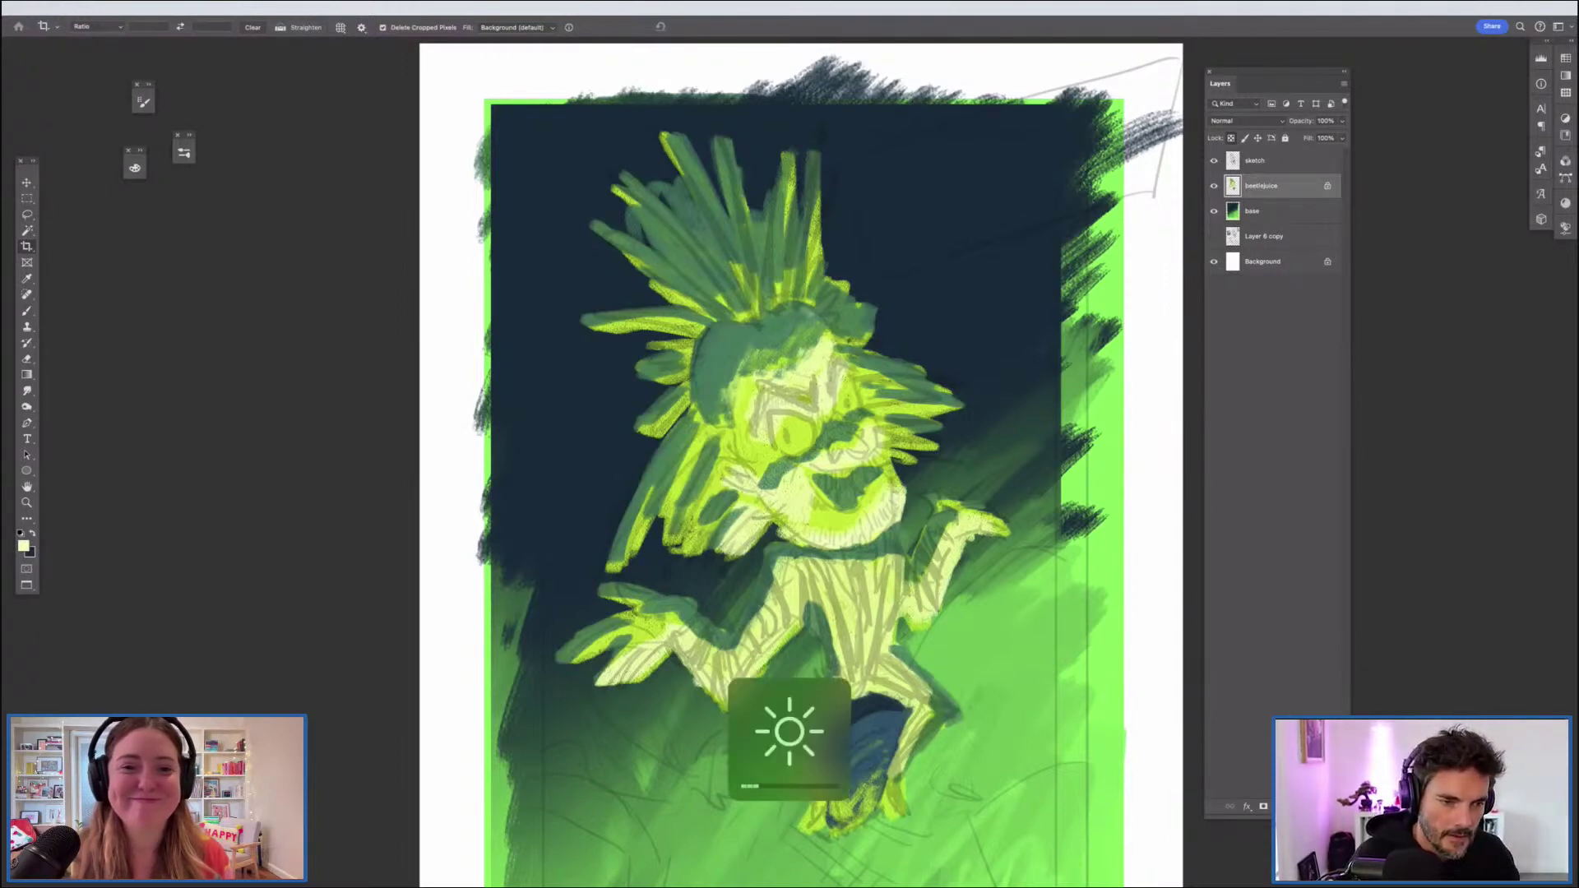
Step: Paint both of the character's eyes white with the brush
key(b)
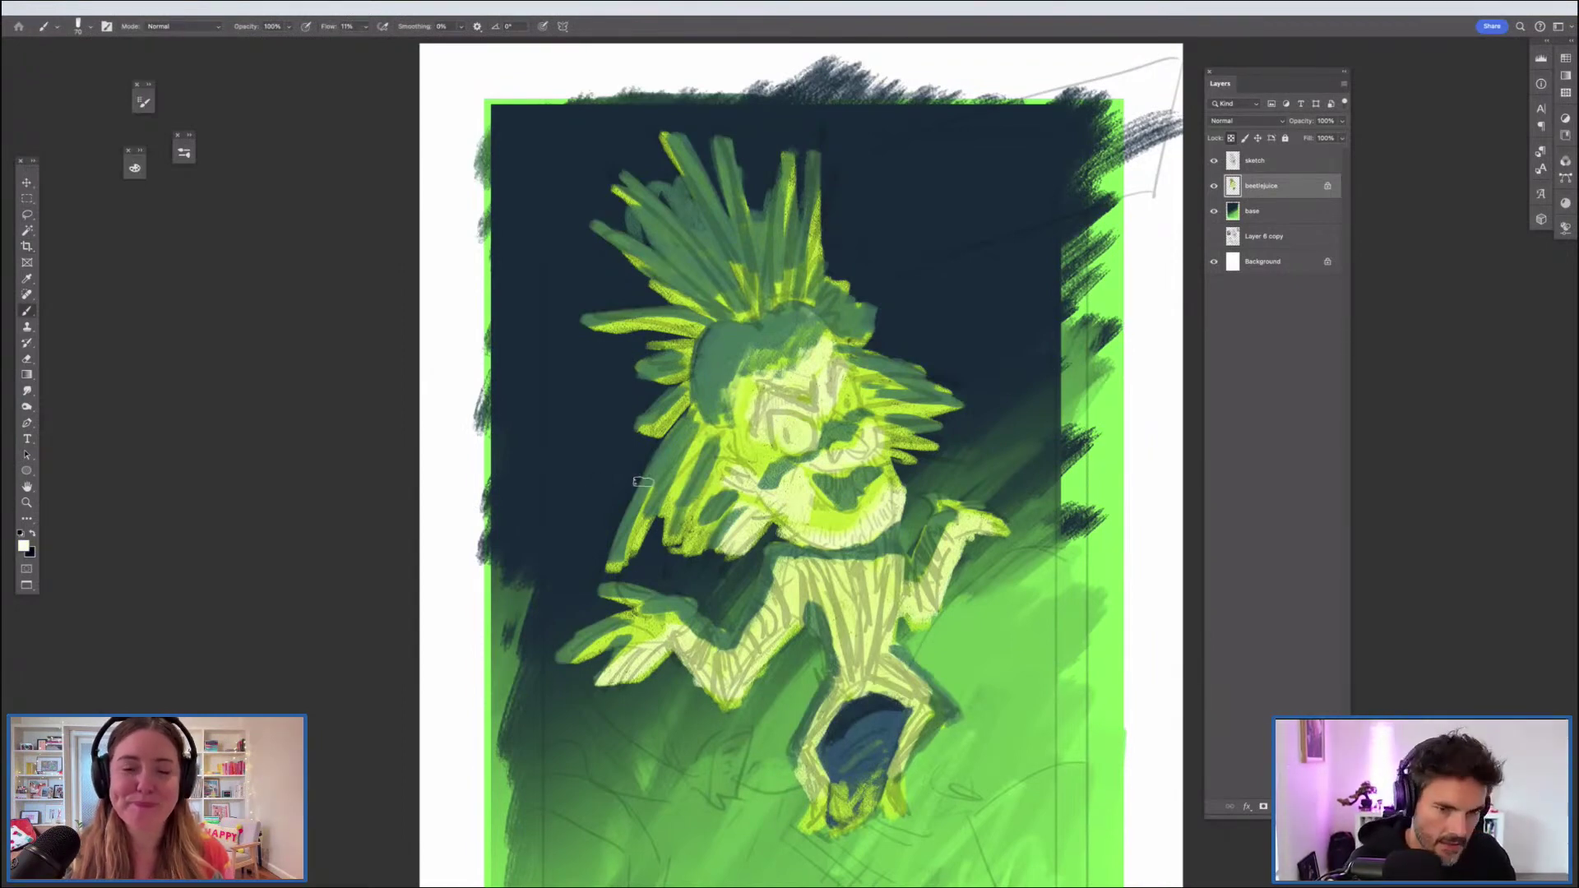
drag(792, 441, 784, 417)
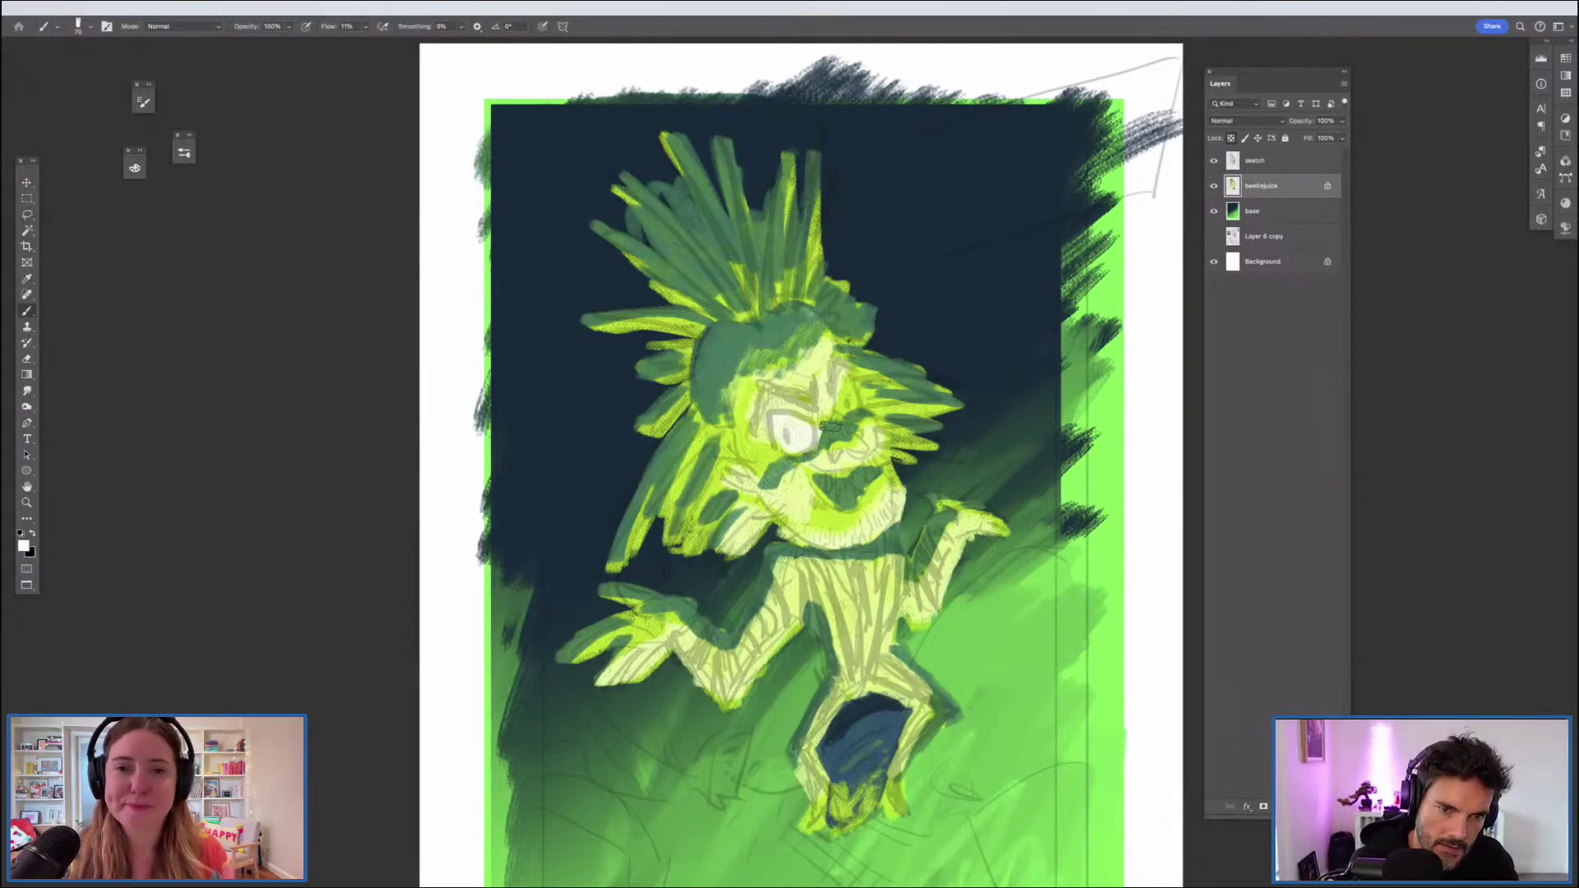
drag(842, 411, 849, 392)
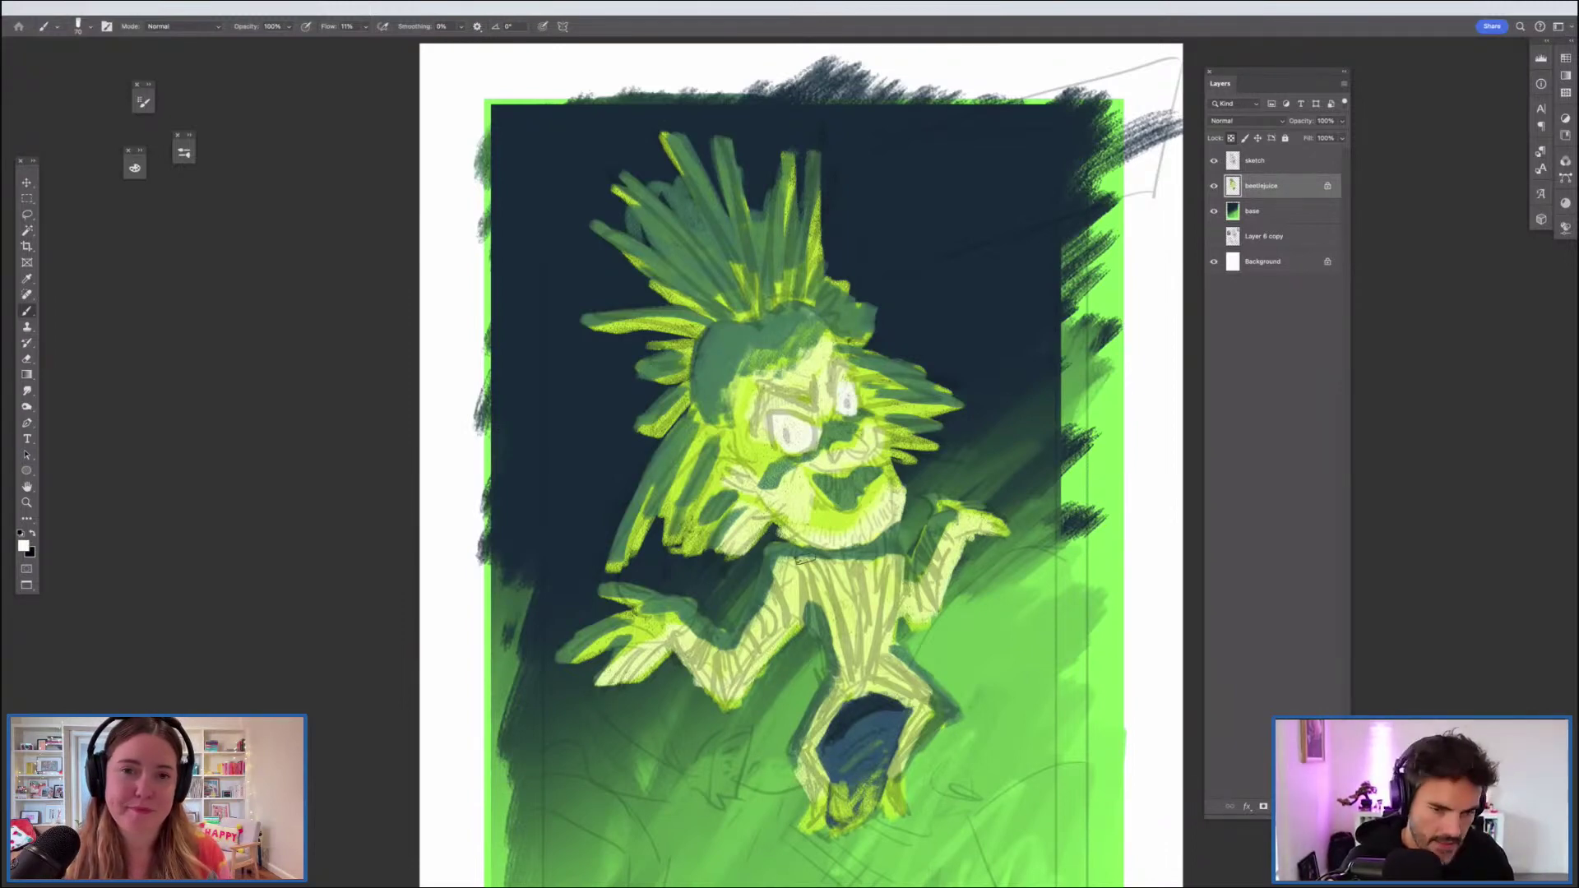
Step: Swap the foreground and background colours and darken the foreground to a near-black navy, RGB 0, 20, 27
key(x)
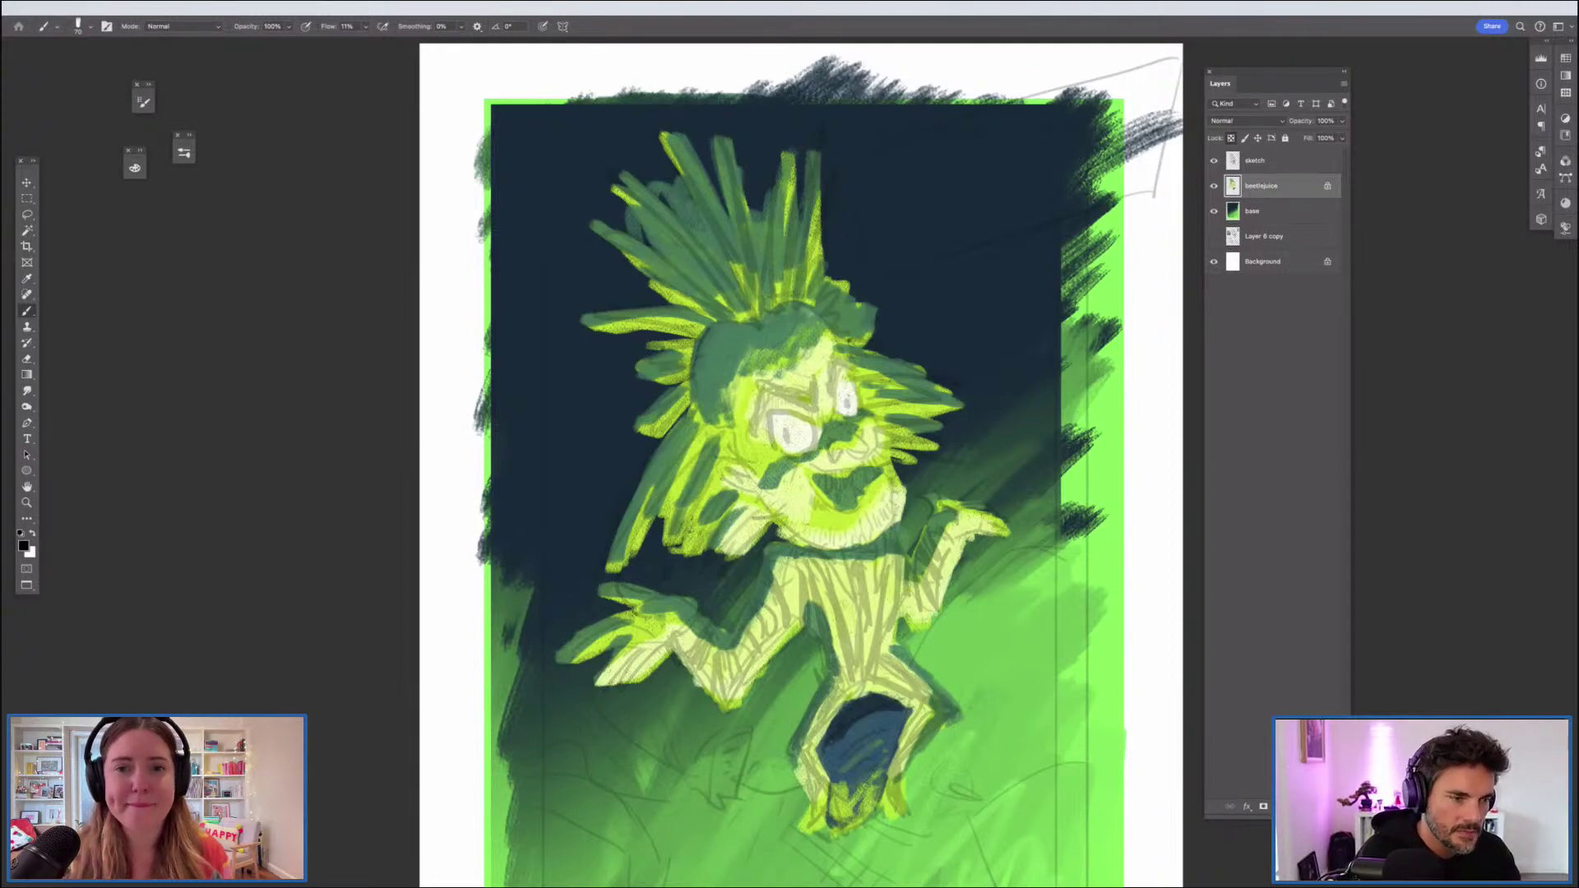
click(24, 545)
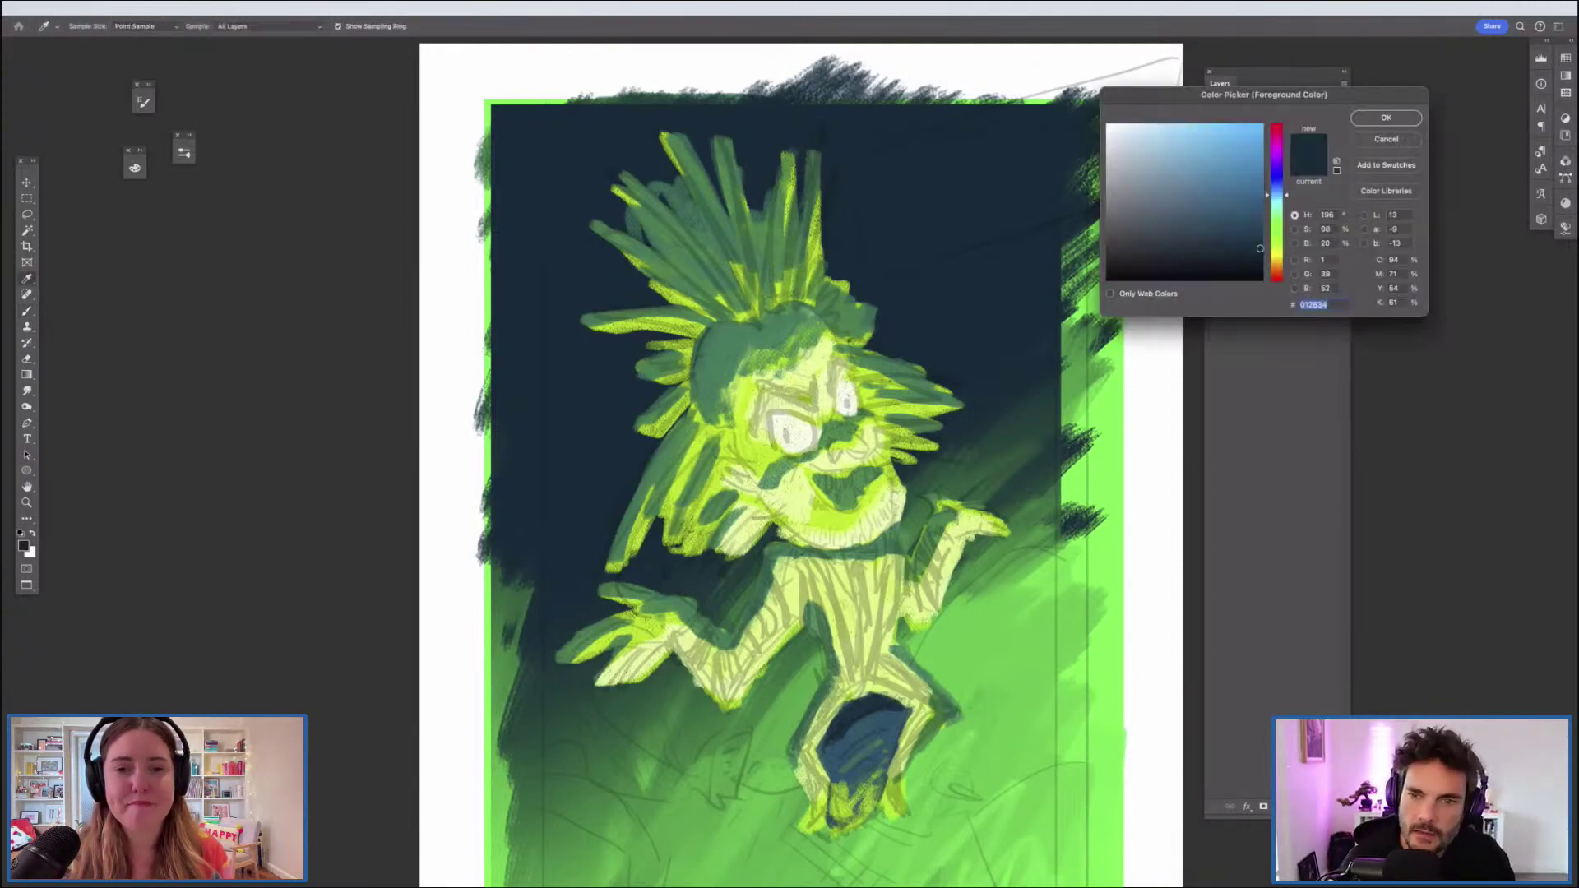
drag(1259, 249, 1260, 264)
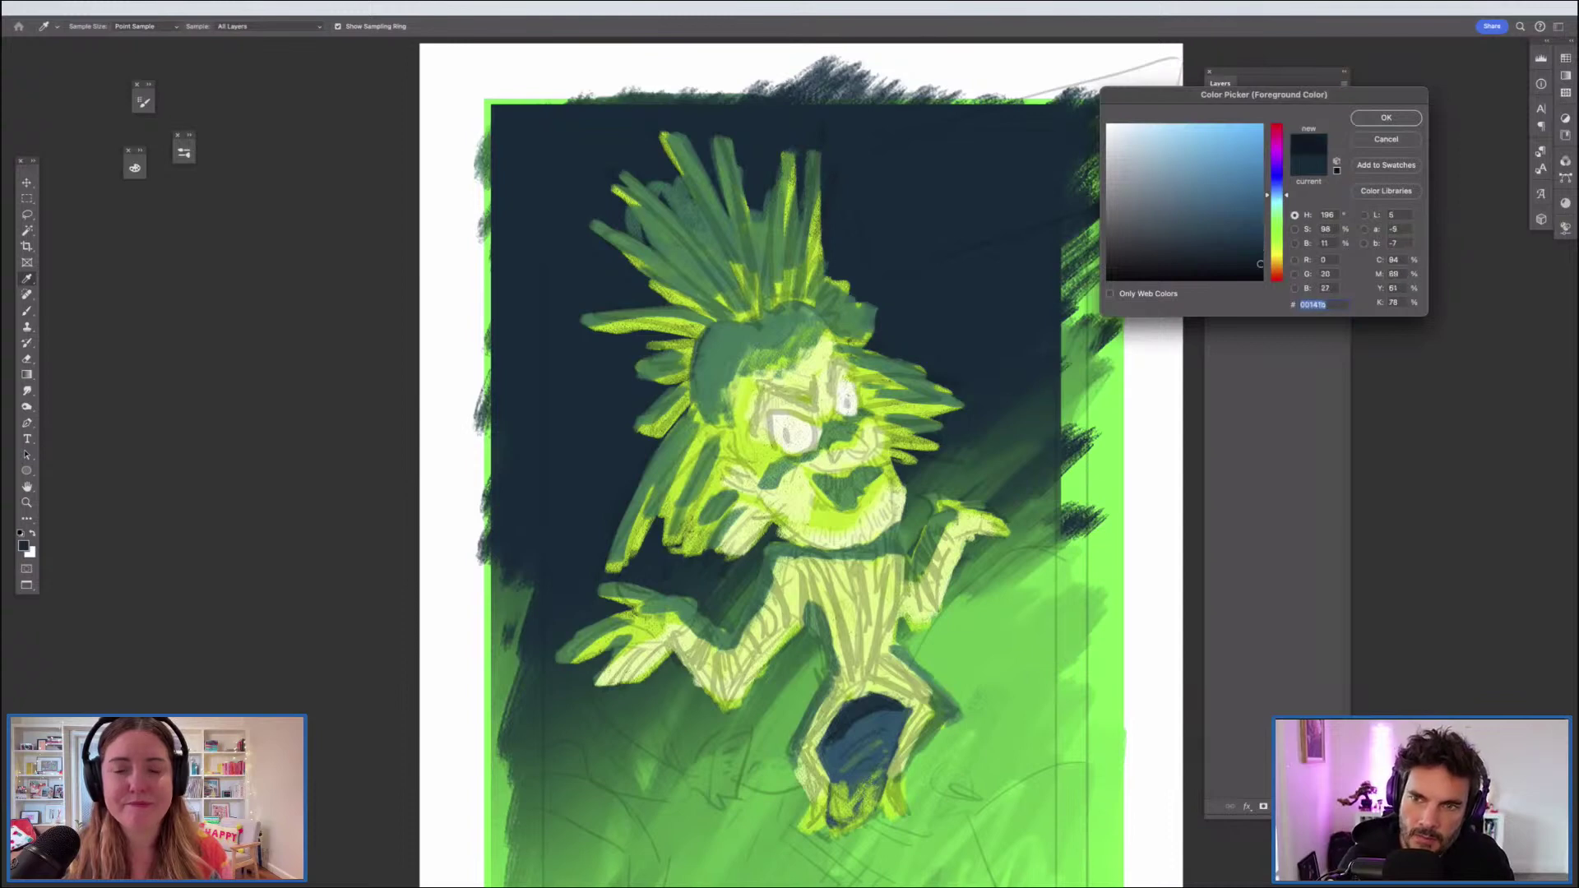
key(Return)
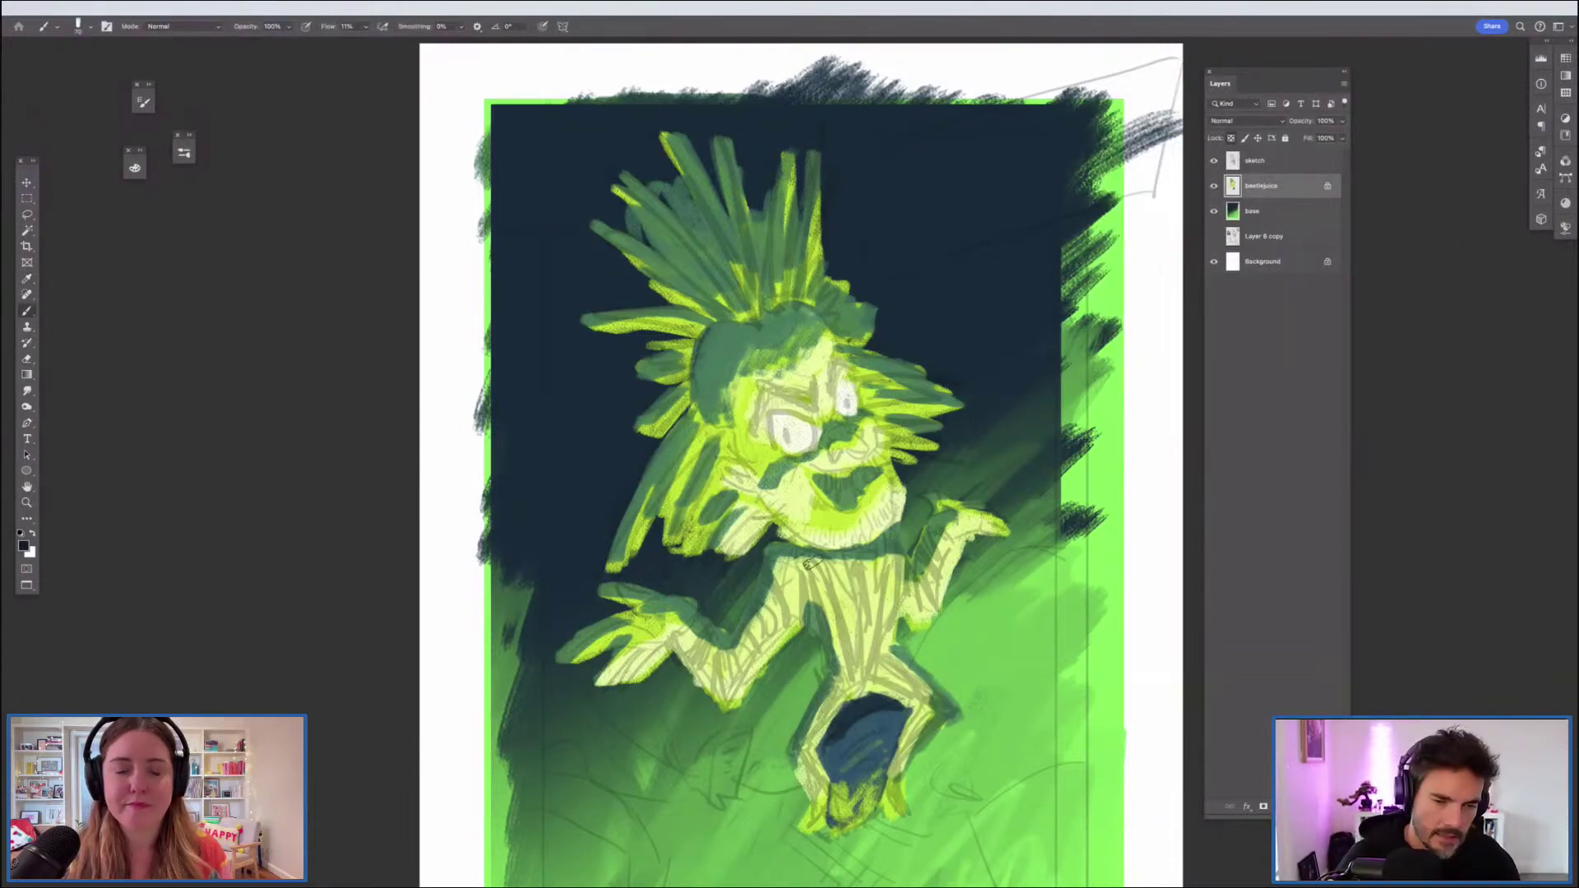
Step: Try painting near-black stripes across the character's lower arm, shoulder and chest directly on the beetlejuice layer
mouse_move(763, 577)
mouse_down()
mouse_move(789, 629)
mouse_move(772, 644)
mouse_up()
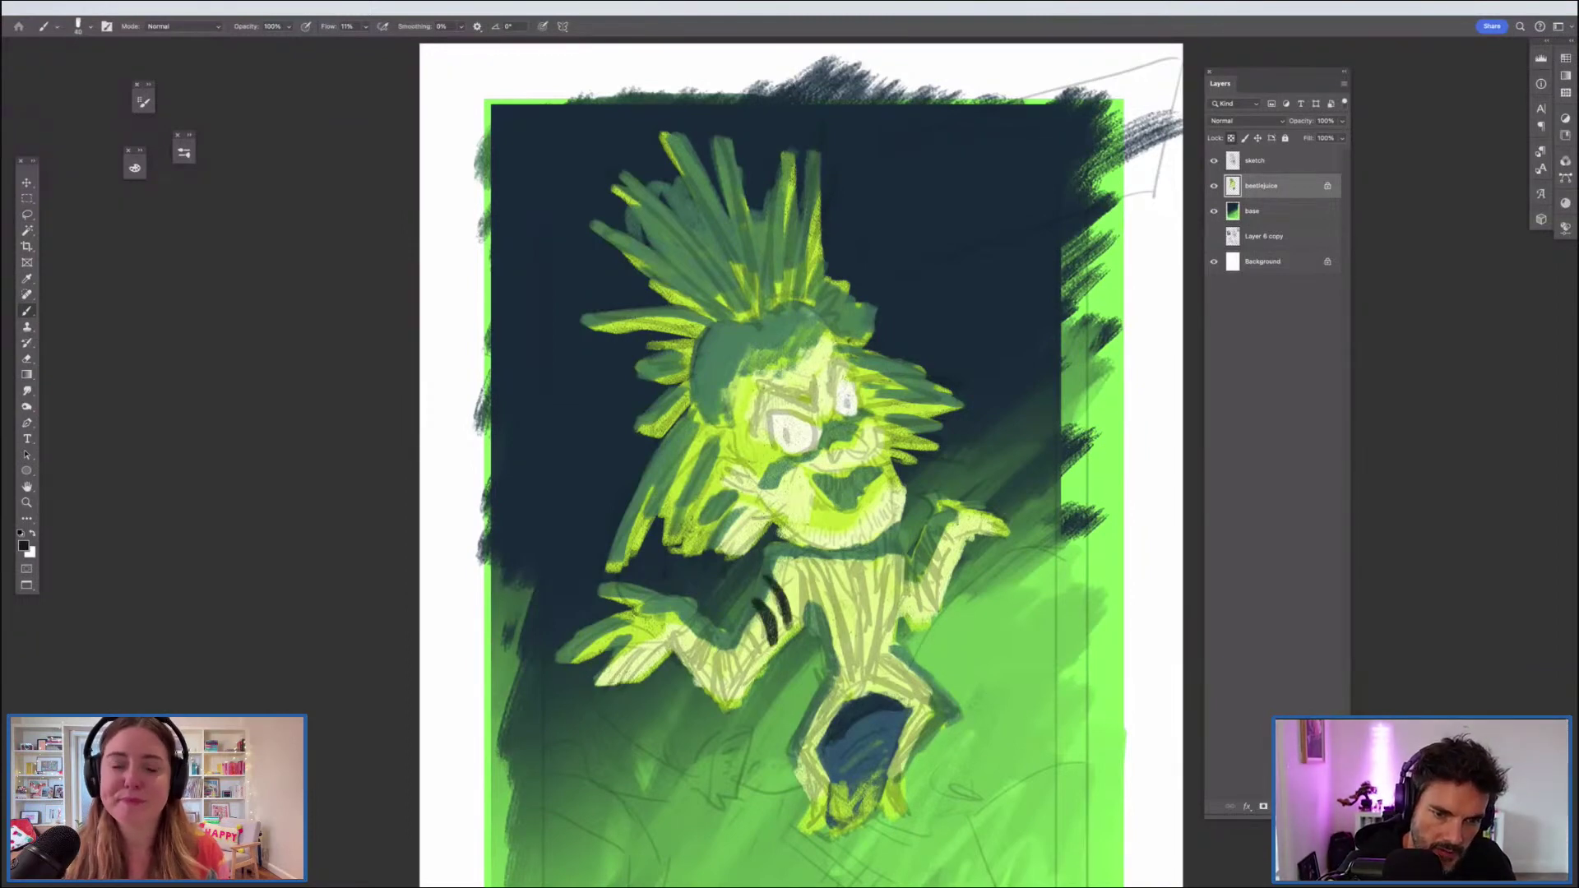
drag(861, 562, 866, 635)
drag(863, 569, 866, 645)
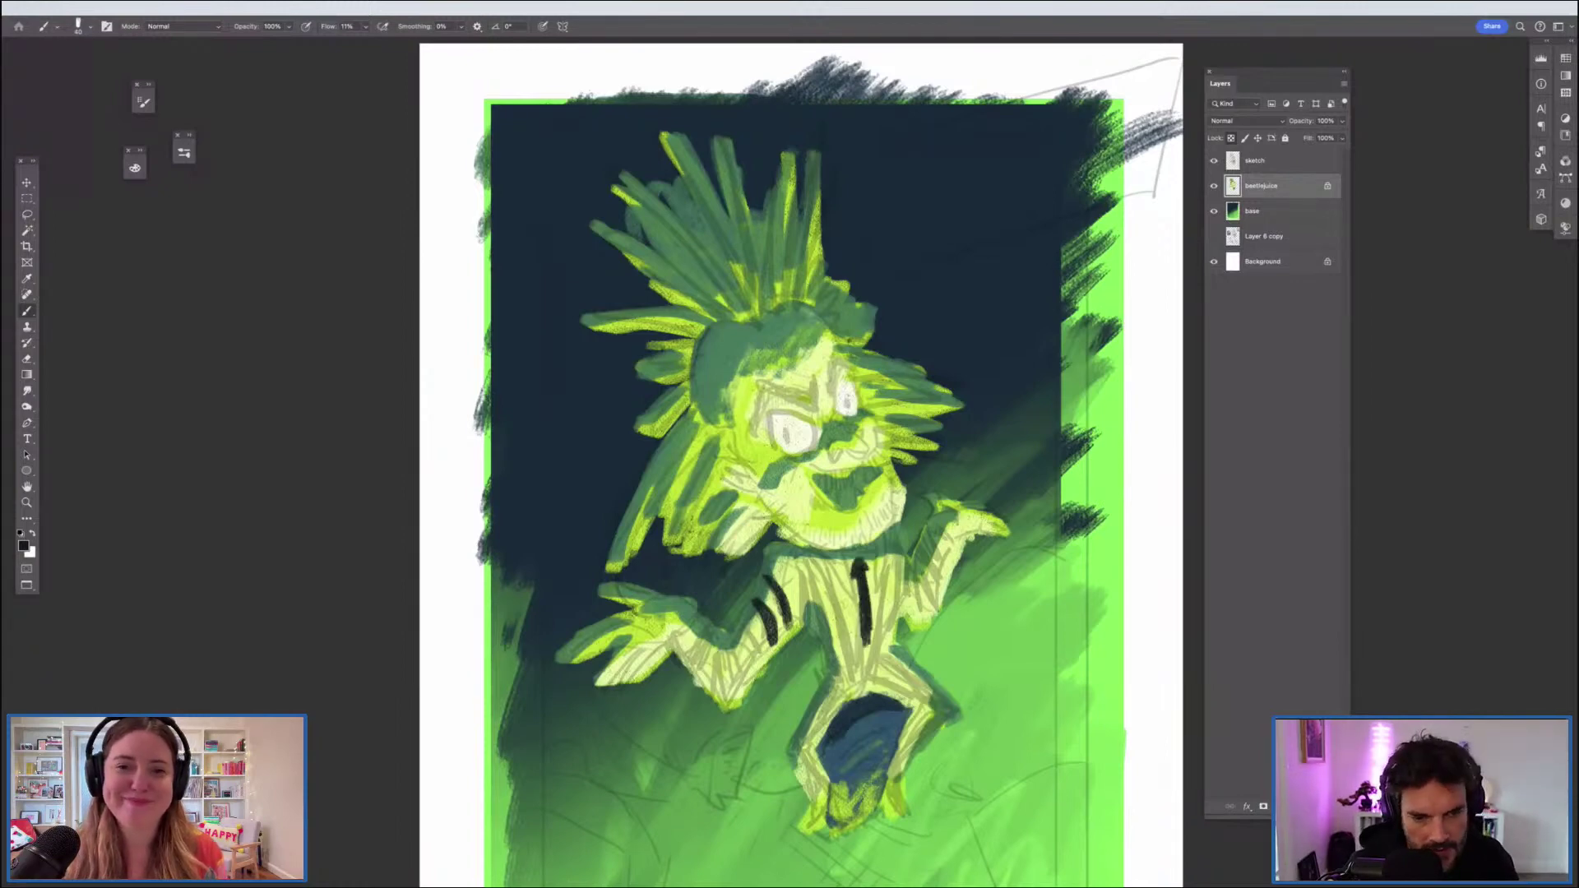
drag(765, 624, 730, 693)
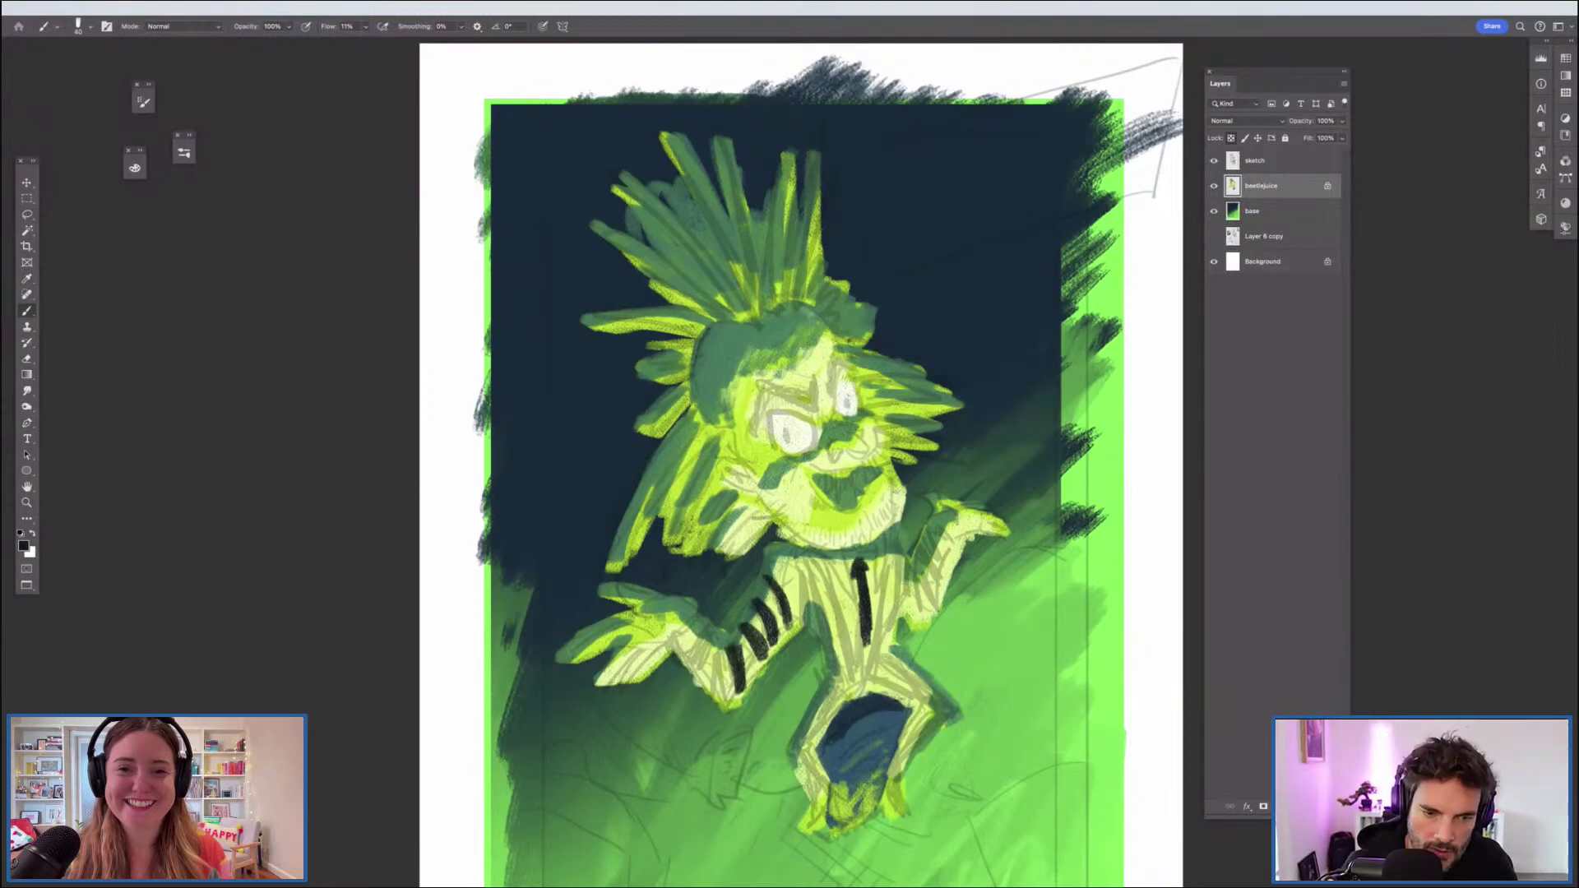
drag(785, 609, 793, 631)
drag(786, 563, 799, 618)
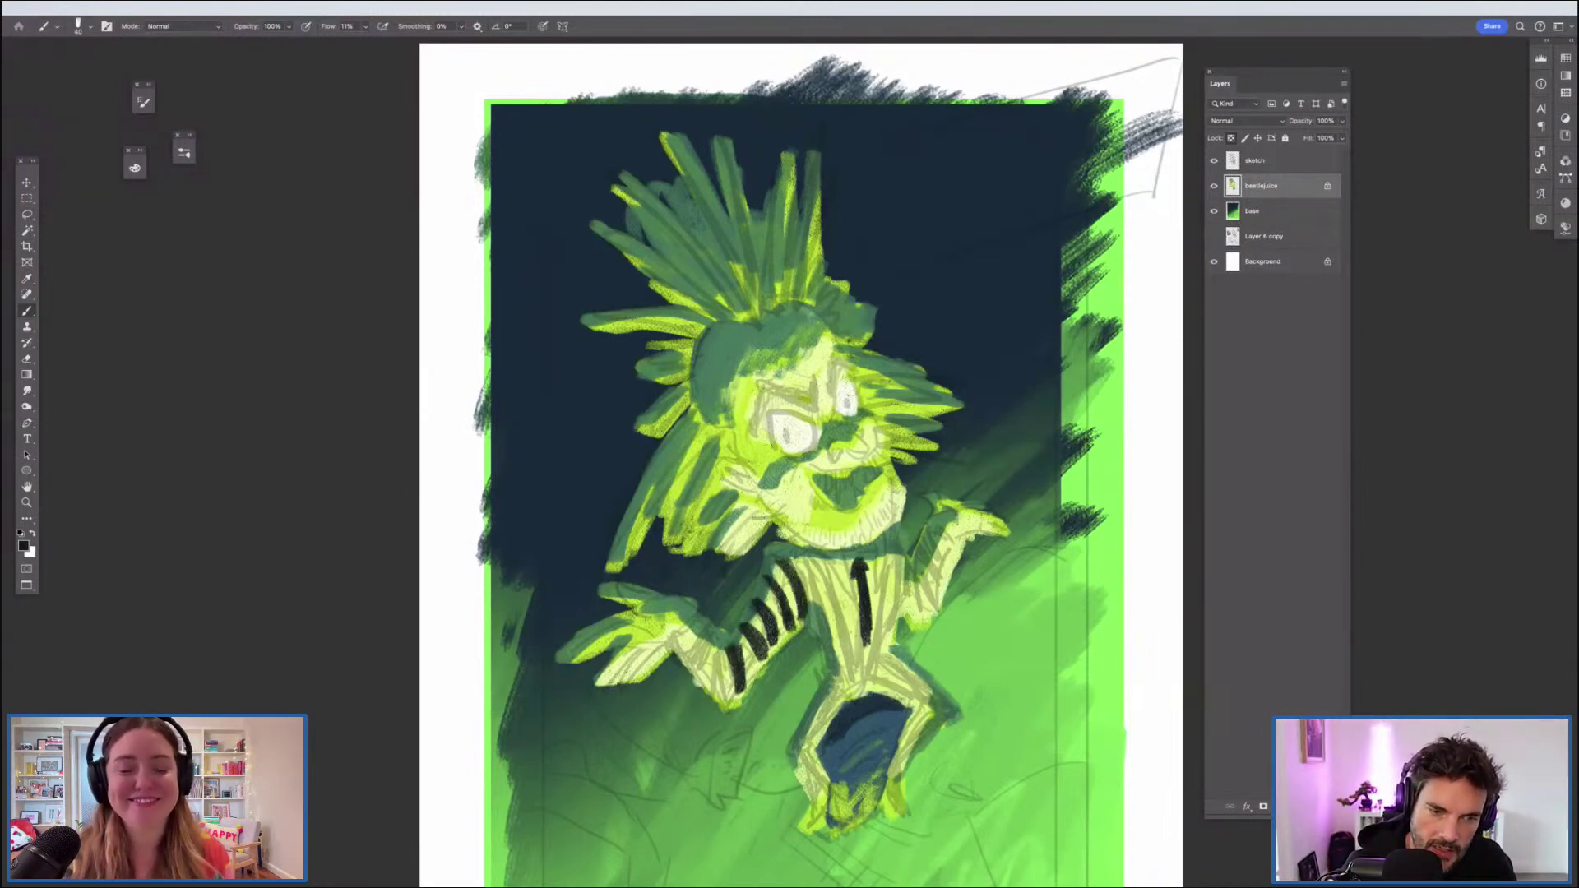
mouse_move(777, 558)
mouse_down()
mouse_move(806, 603)
mouse_move(782, 622)
mouse_up()
drag(806, 559, 823, 626)
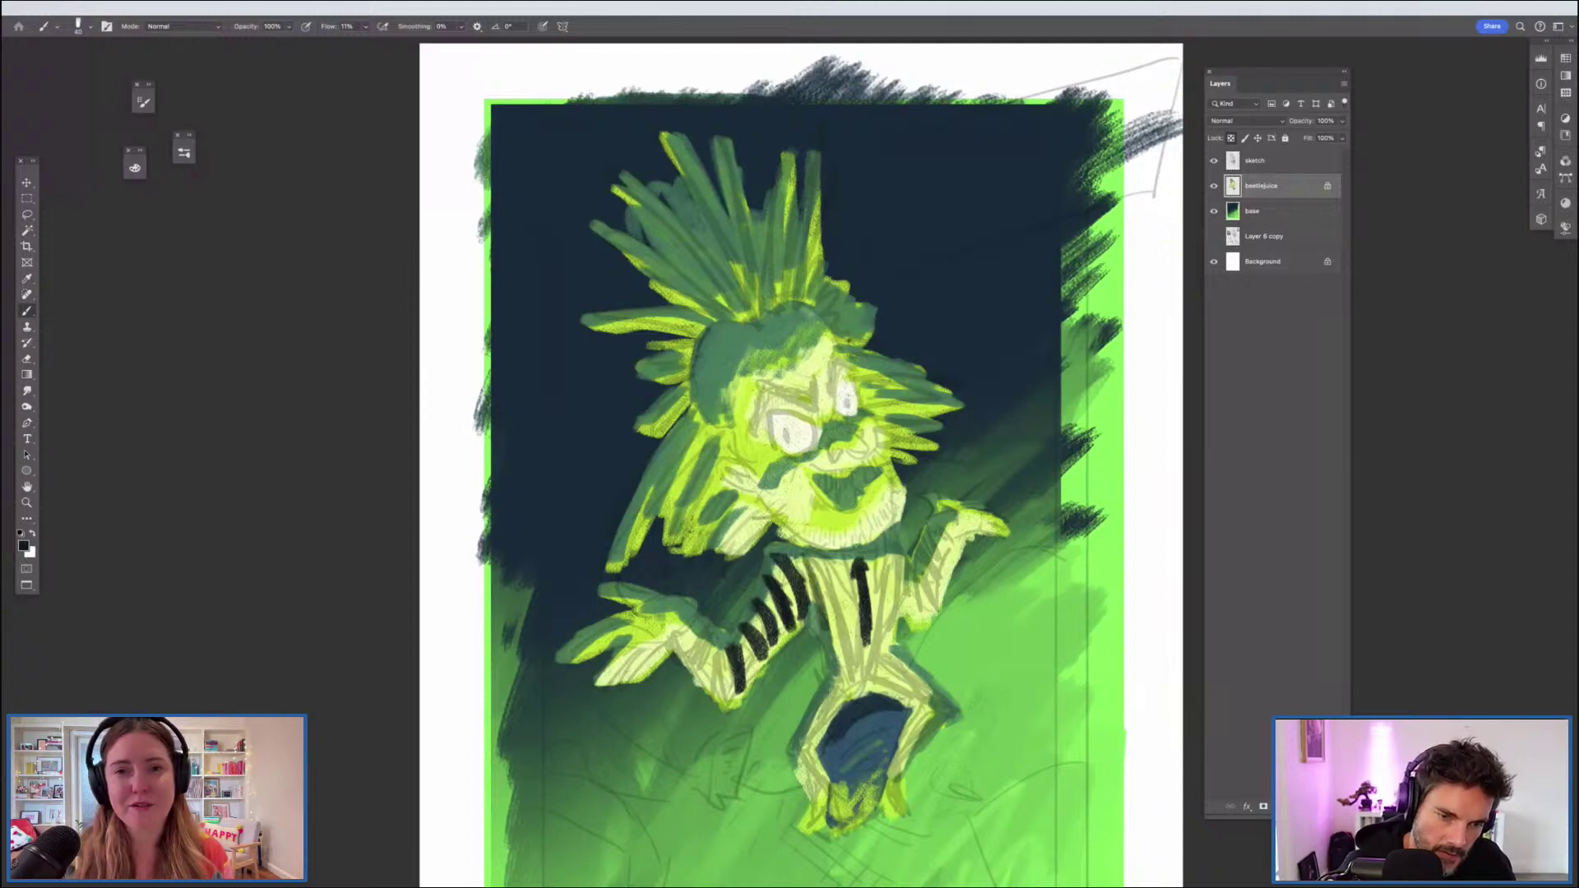
Step: Try extending the near-black stripes down the torso to the waist and along the forearm to the wrist
drag(810, 561, 837, 673)
drag(821, 559, 847, 674)
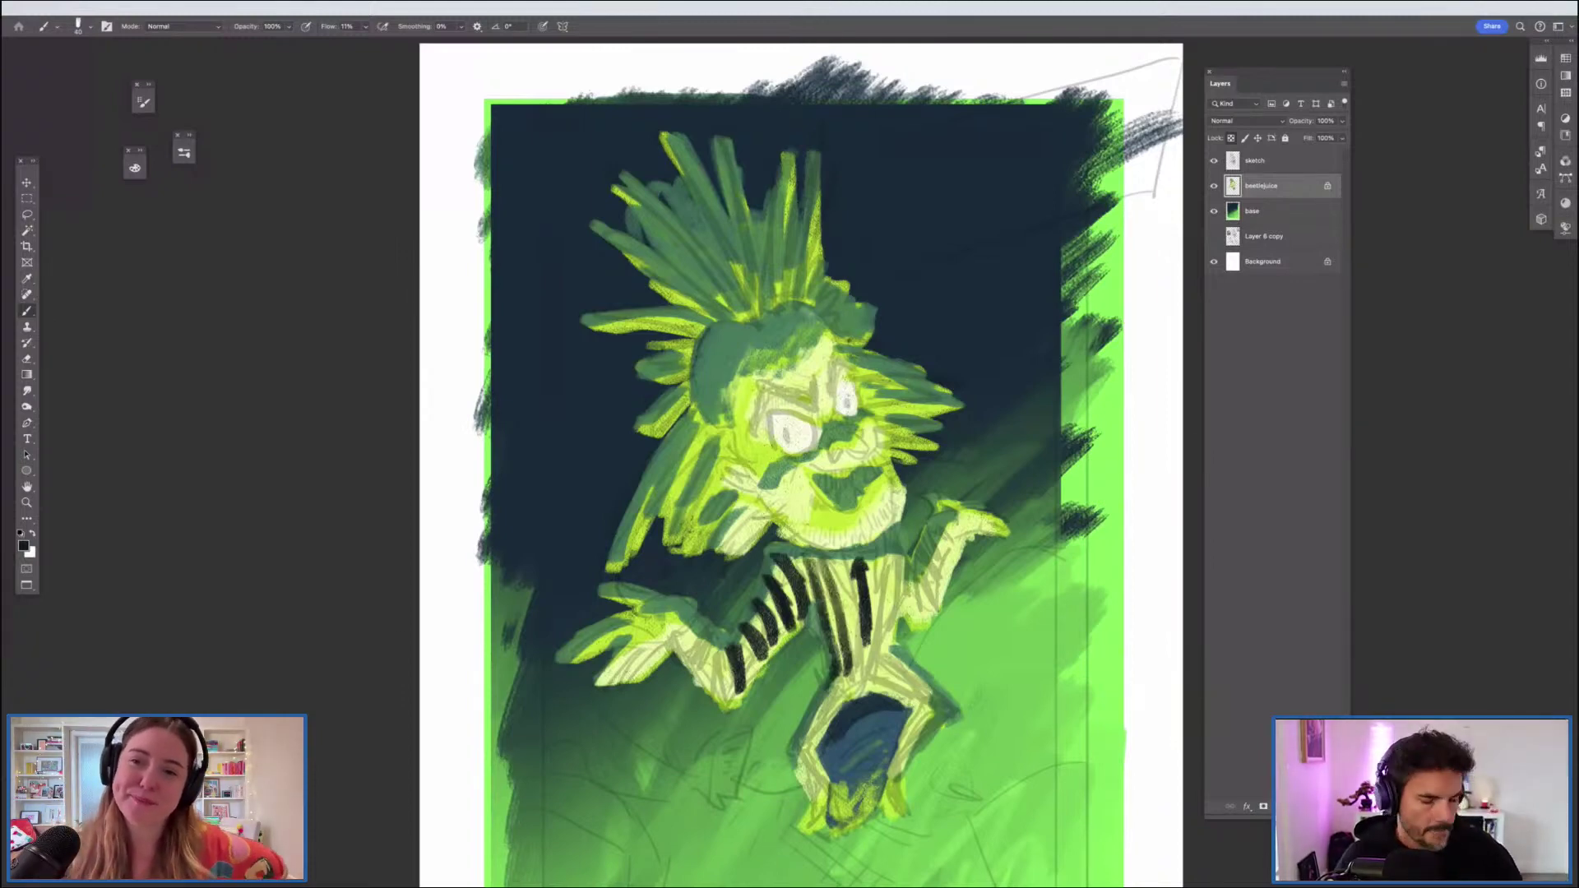
key(super+minus)
key(super+minus)
key(super+plus)
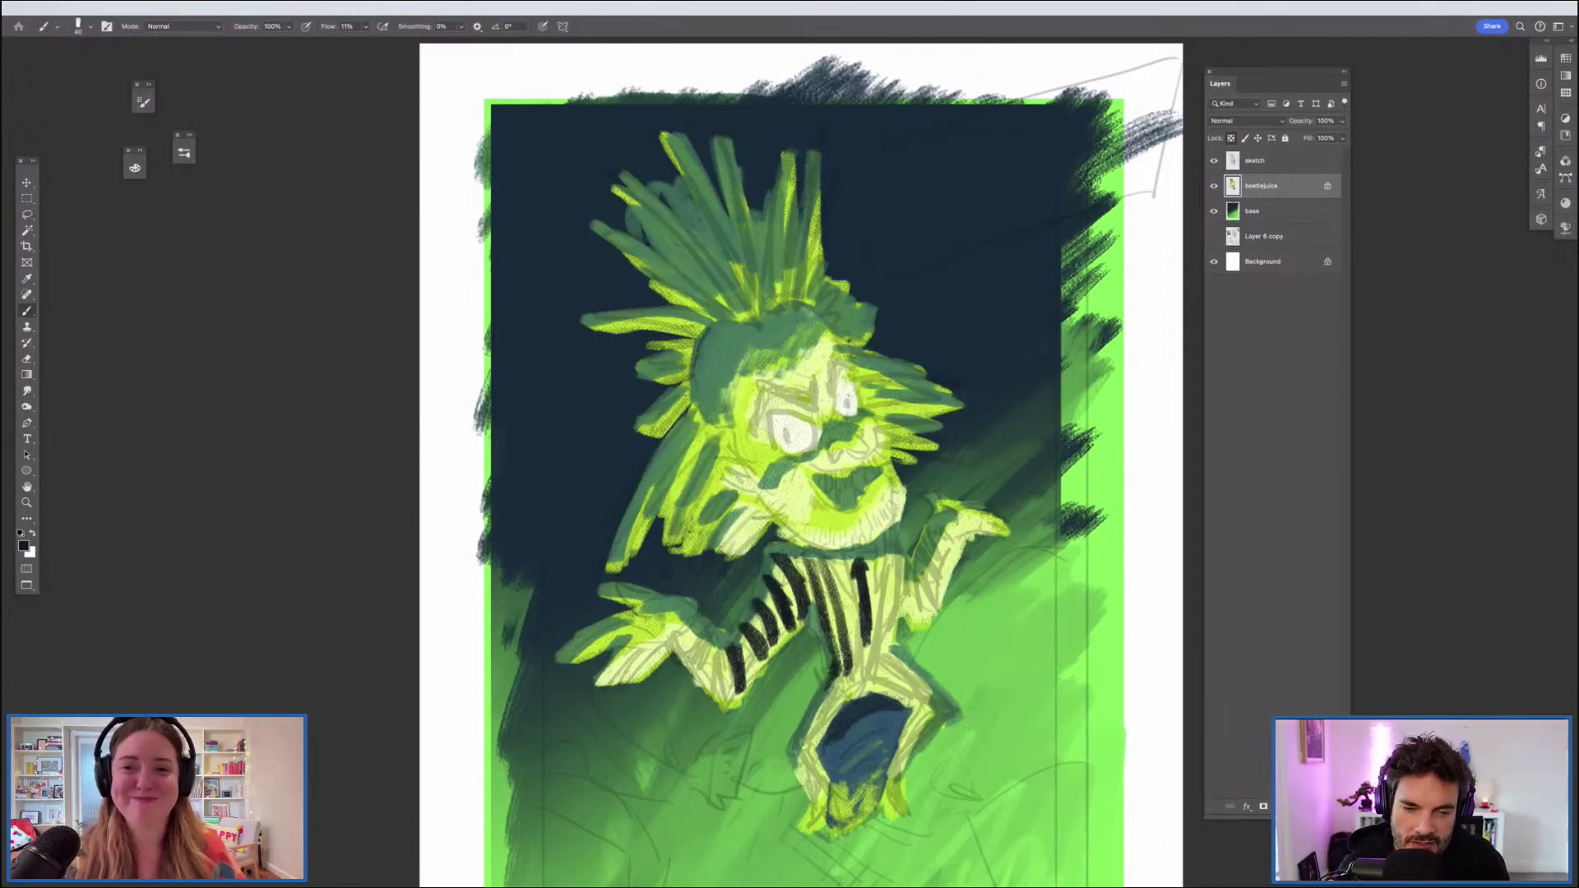
mouse_move(728, 655)
mouse_down()
mouse_move(723, 692)
mouse_move(710, 661)
mouse_move(699, 675)
mouse_up()
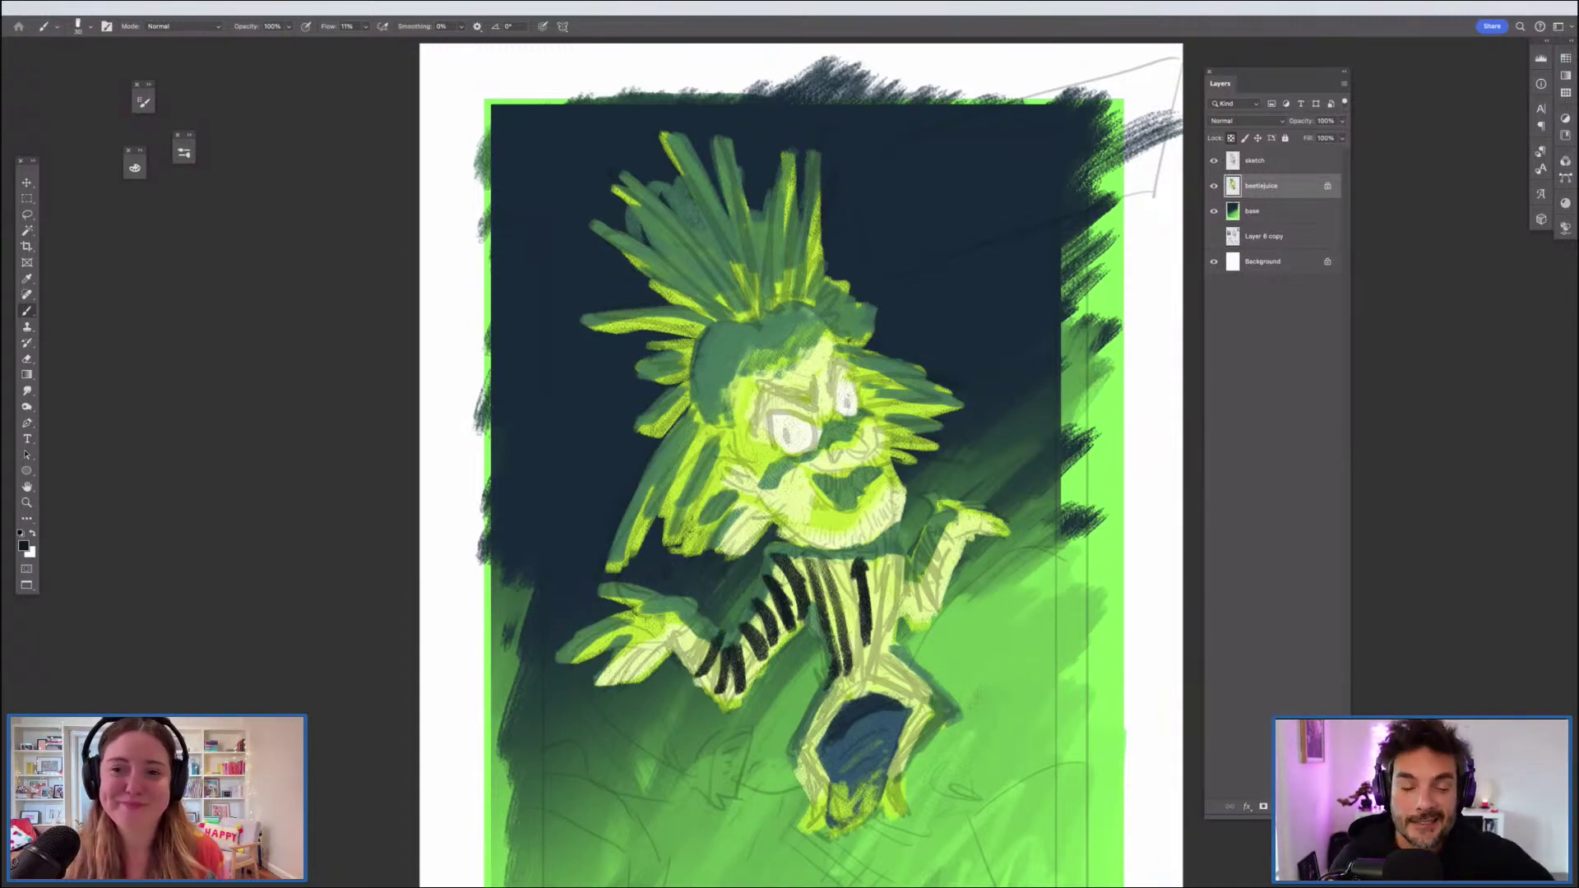
drag(737, 687, 739, 702)
mouse_move(755, 640)
mouse_down()
mouse_move(760, 667)
mouse_move(690, 665)
mouse_up()
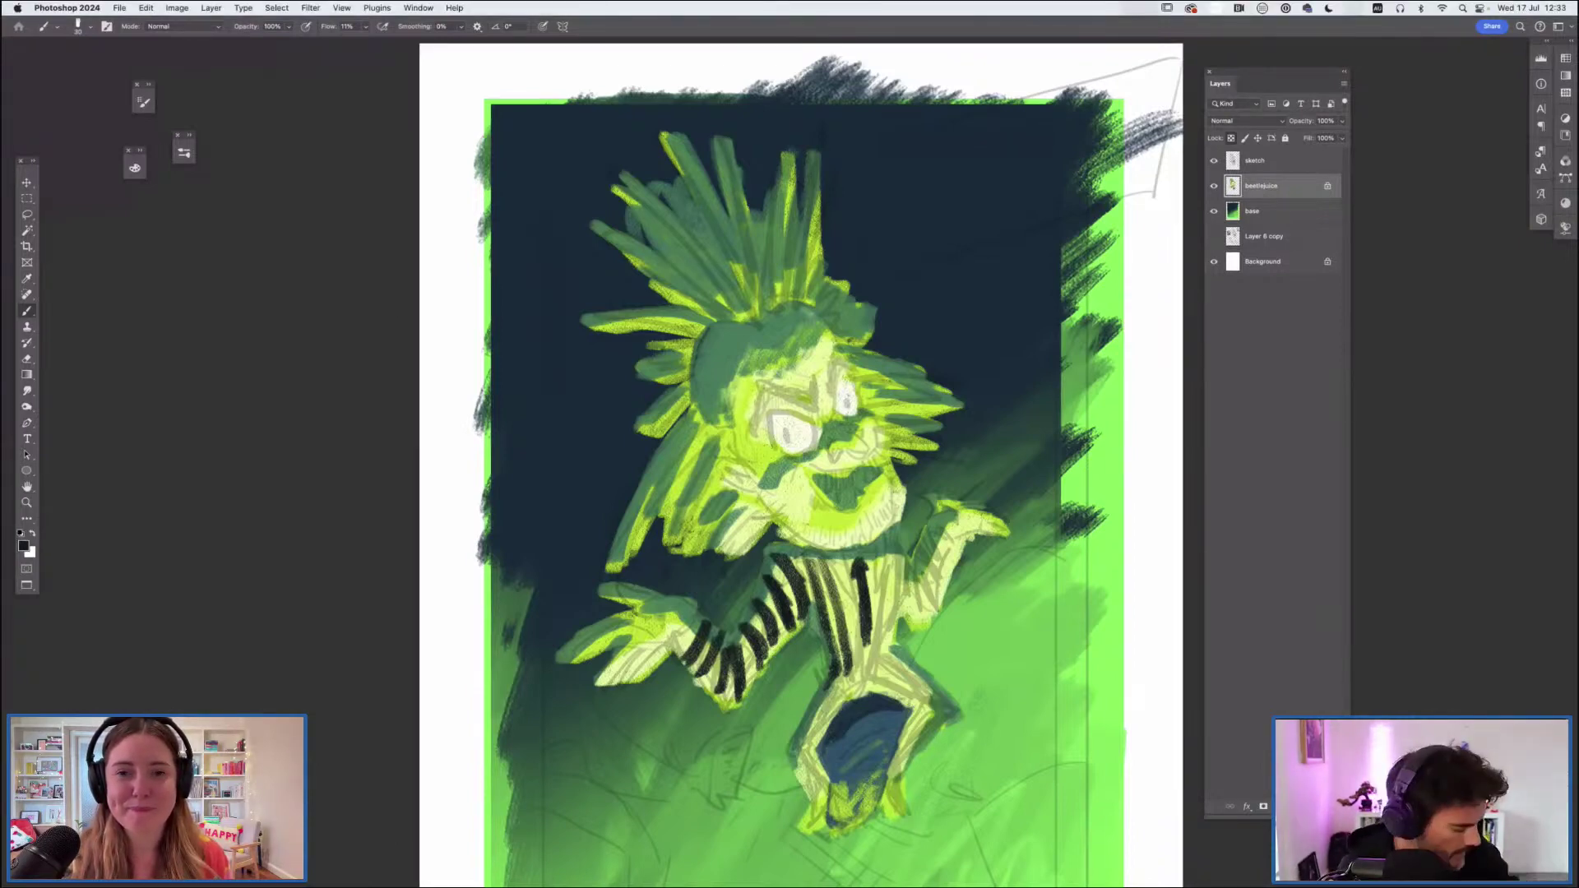
Step: Undo all the near-black stripe strokes painted on the beetlejuice layer
key(super+z)
key(super+z)
key(super+z)
key(super+z)
key(super+z)
key(super+z)
key(super+z)
key(super+z)
key(super+z)
key(super+z)
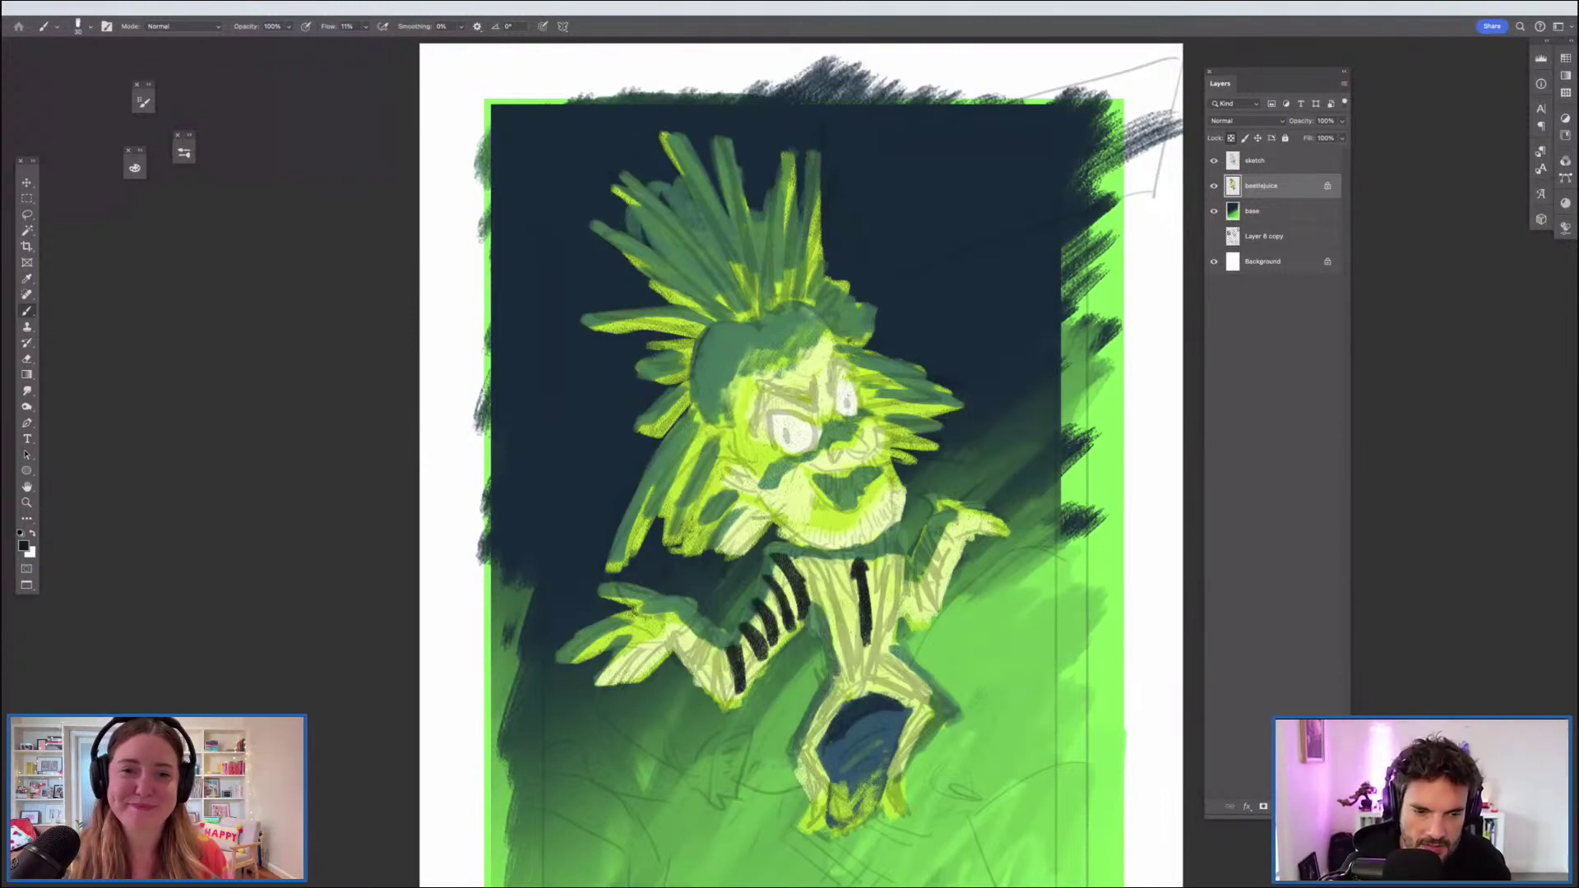
key(super+z)
key(super+z)
key(super+z)
key(super+z)
key(super+z)
key(super+z)
key(super+z)
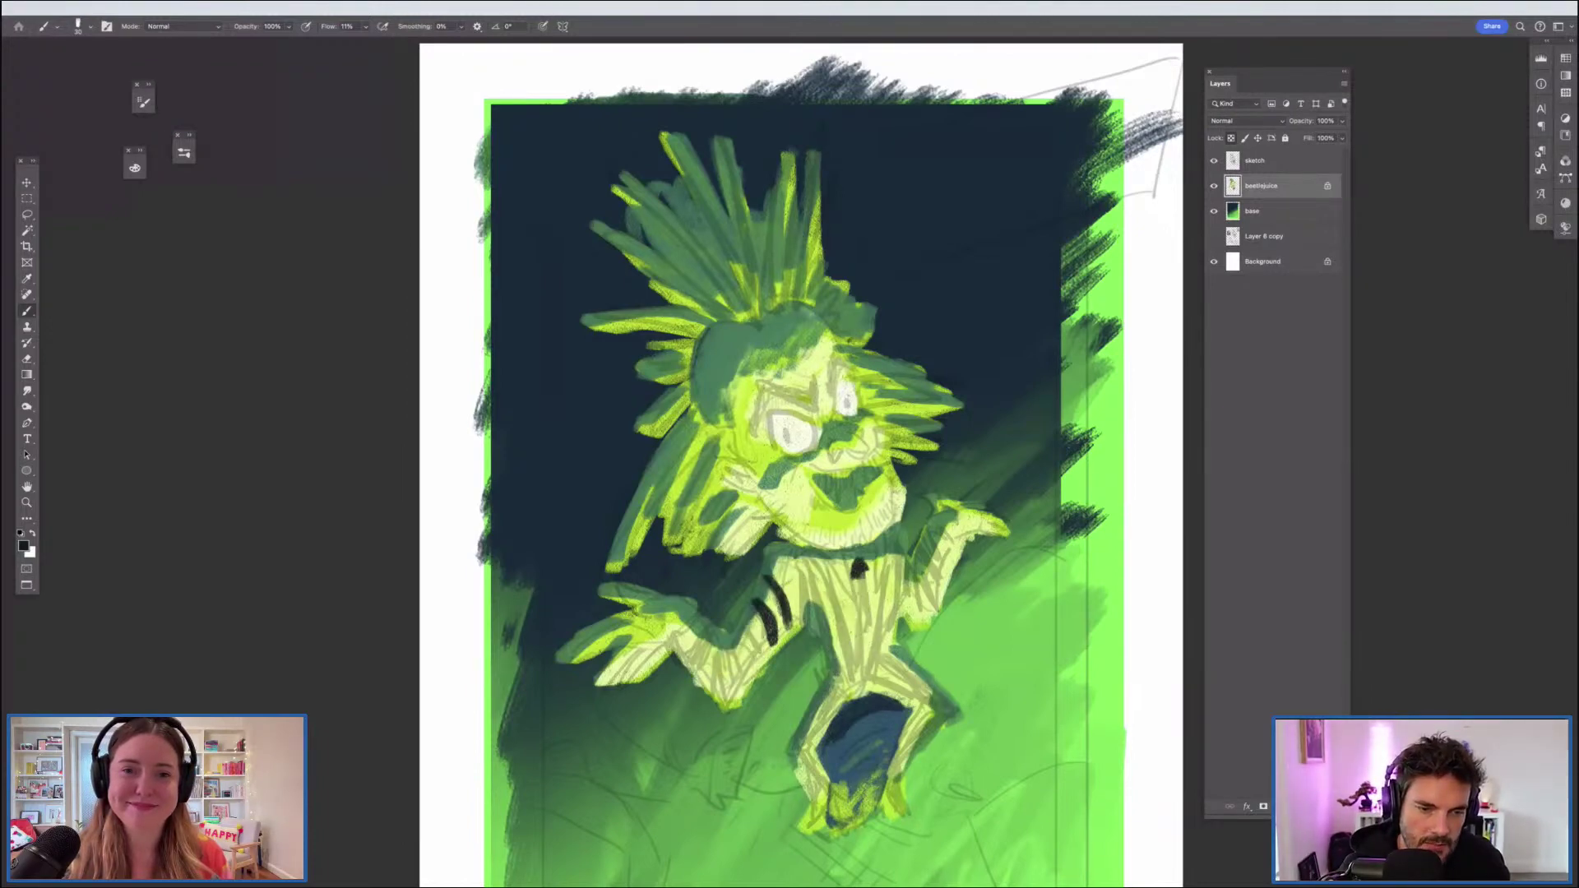
key(super+z)
key(super+z)
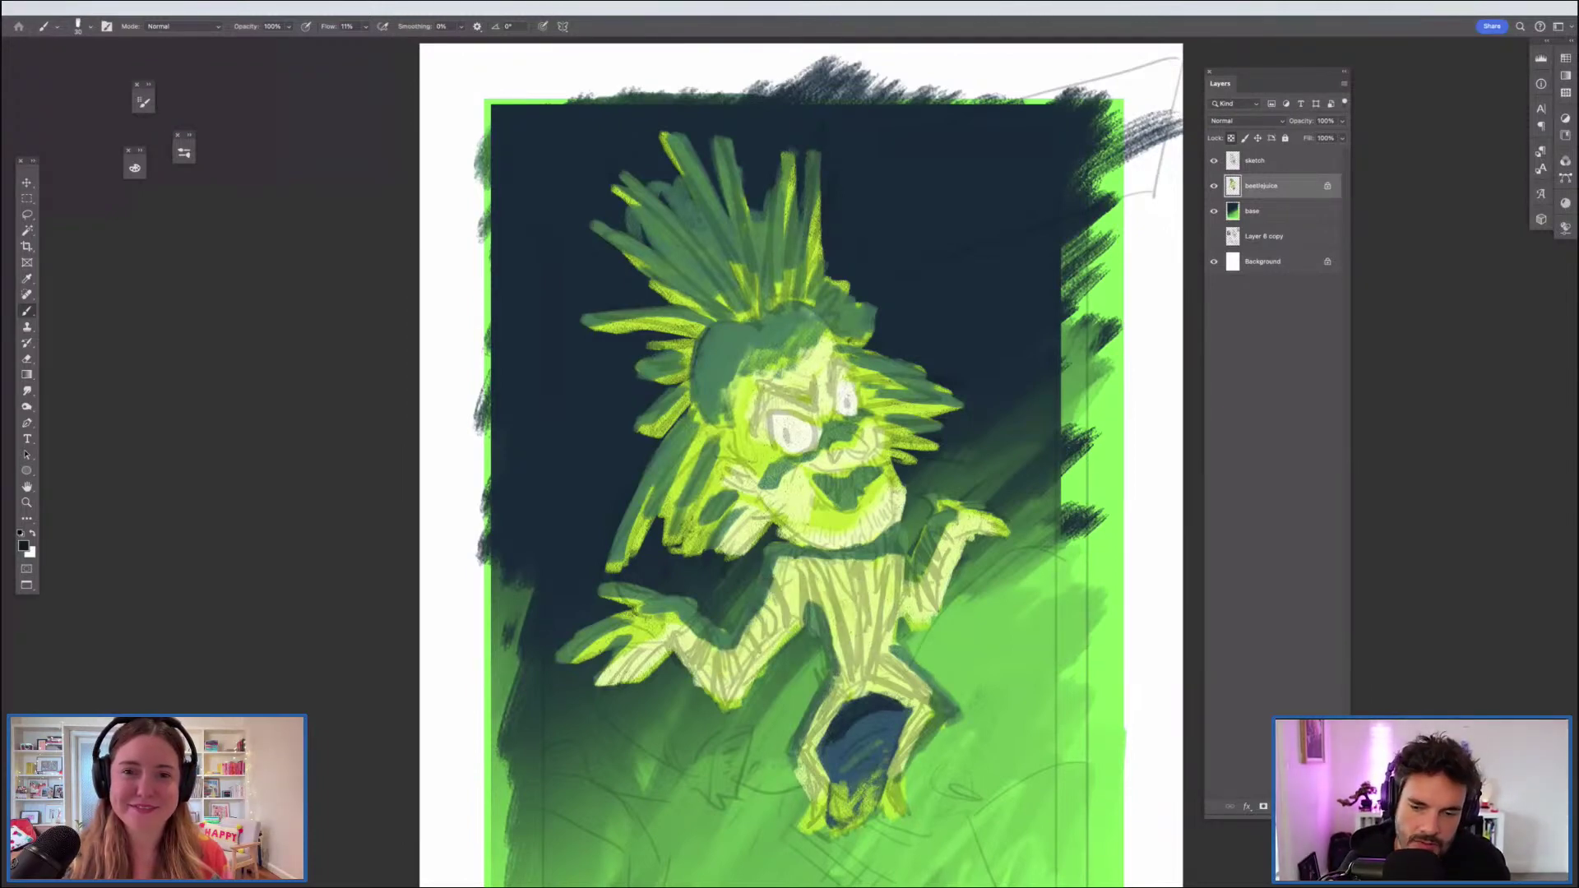
Step: Add a new layer above the beetlejuice layer and name it stripes
key(super+shift+alt+n)
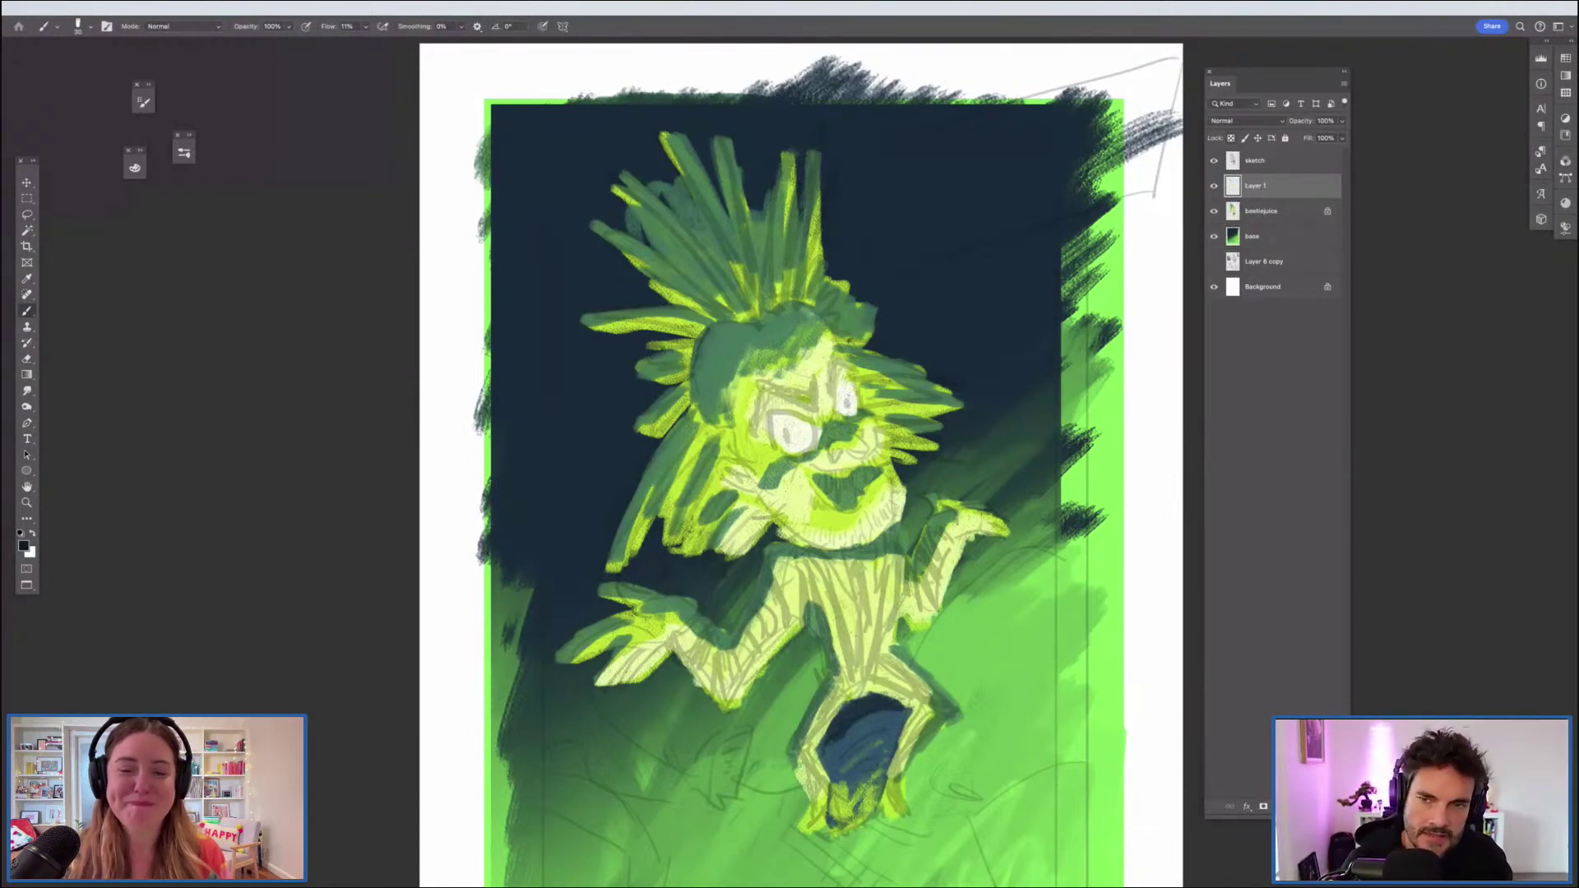
text(stripes)
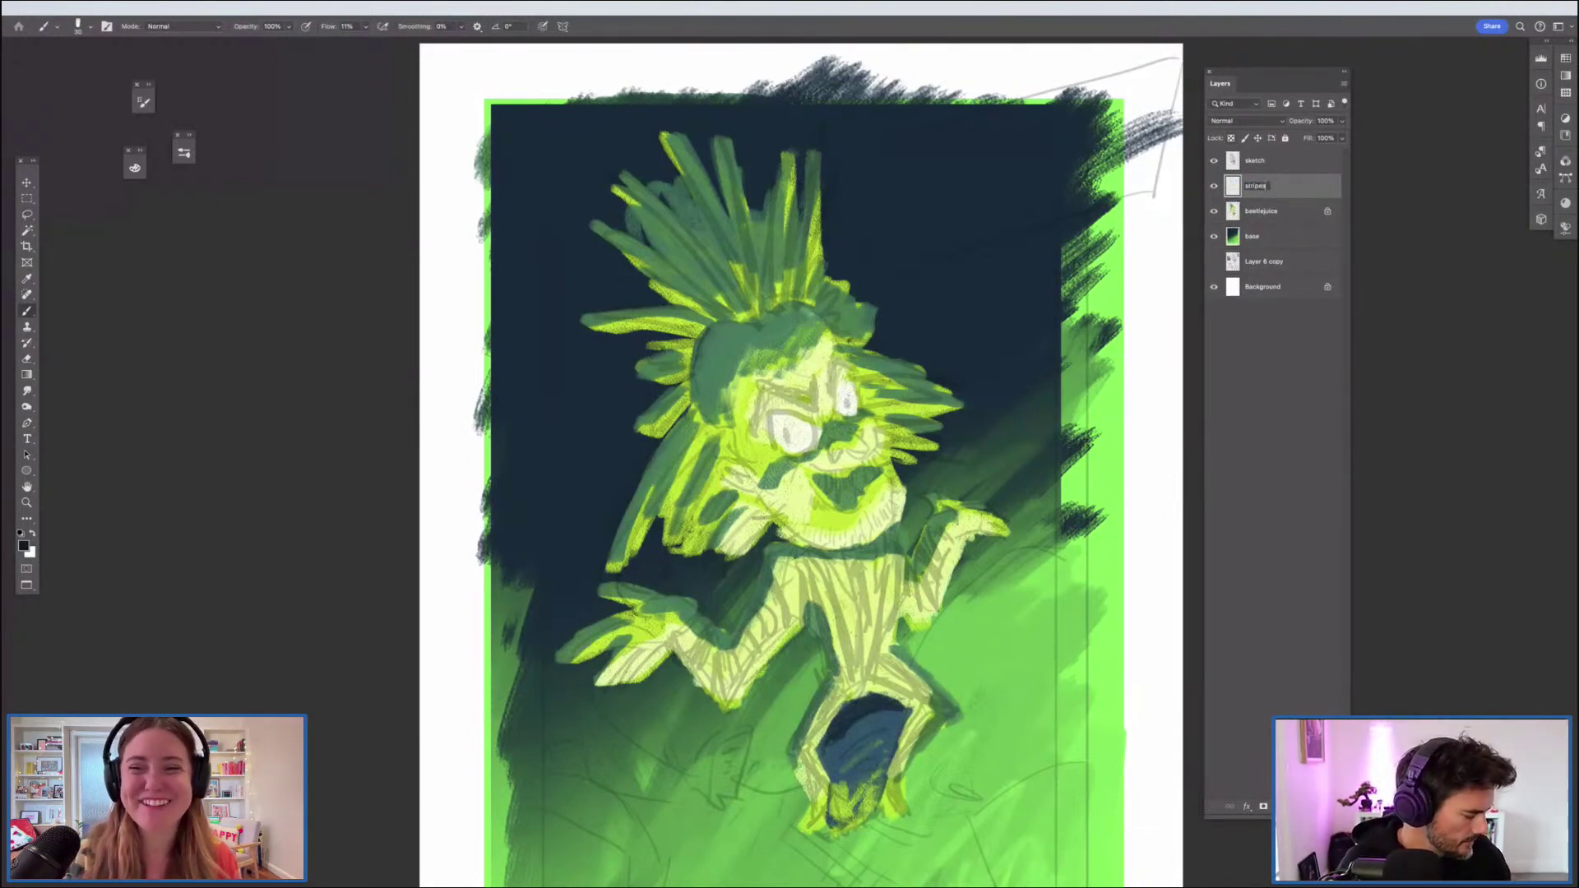
key(Return)
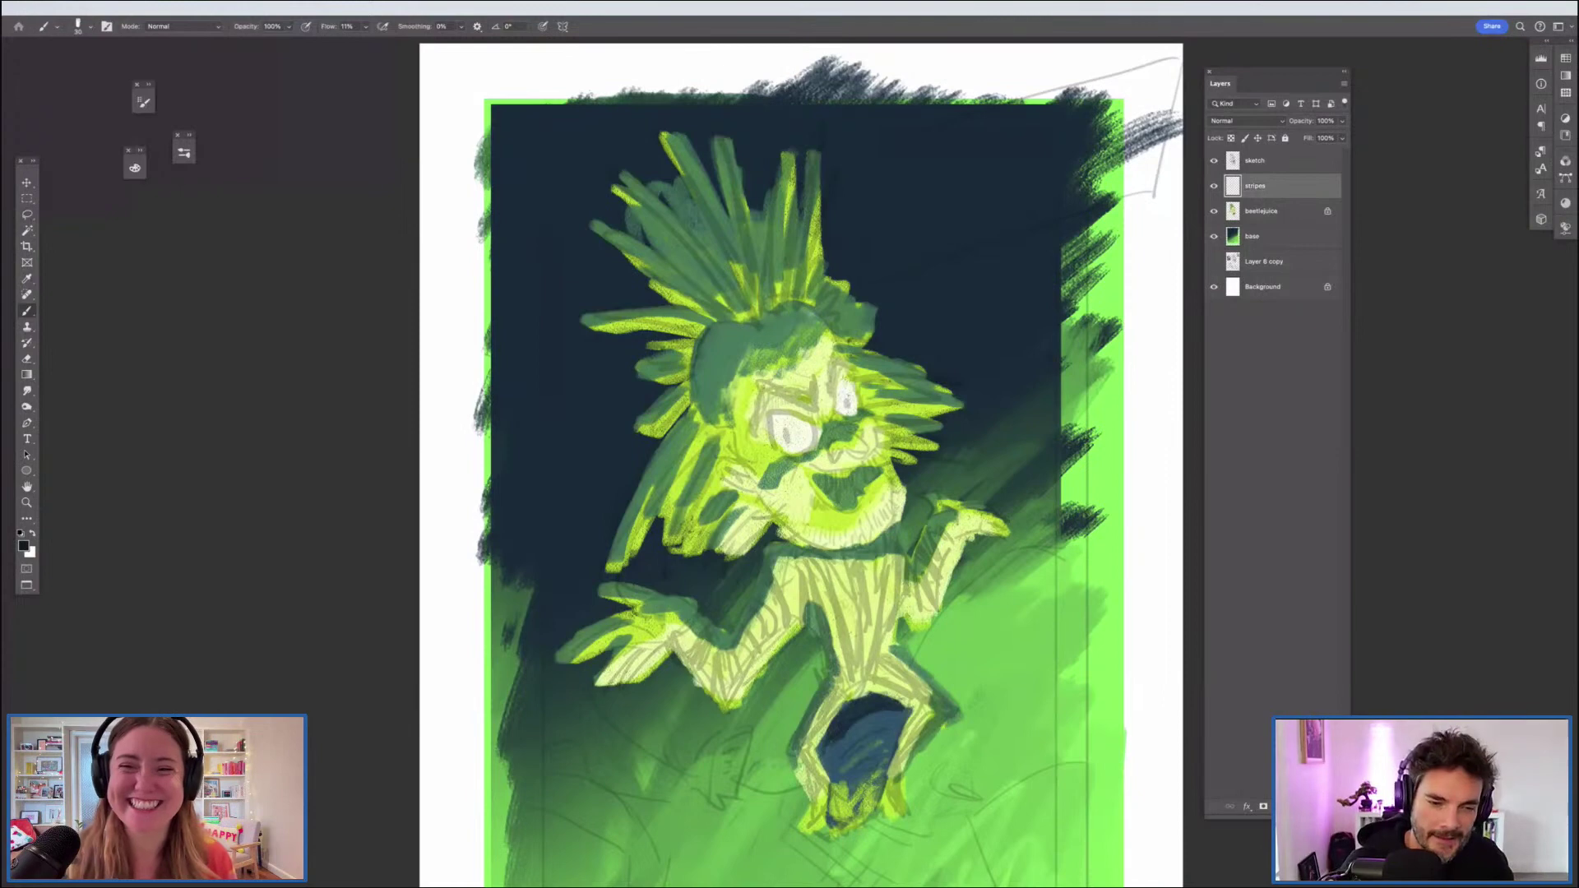
Step: Paint near-black stripes across the character's lower arm from the shoulder to the wrist on the stripes layer
mouse_move(739, 640)
mouse_down()
mouse_move(739, 689)
mouse_move(759, 676)
mouse_up()
drag(761, 604, 776, 646)
drag(773, 572, 788, 633)
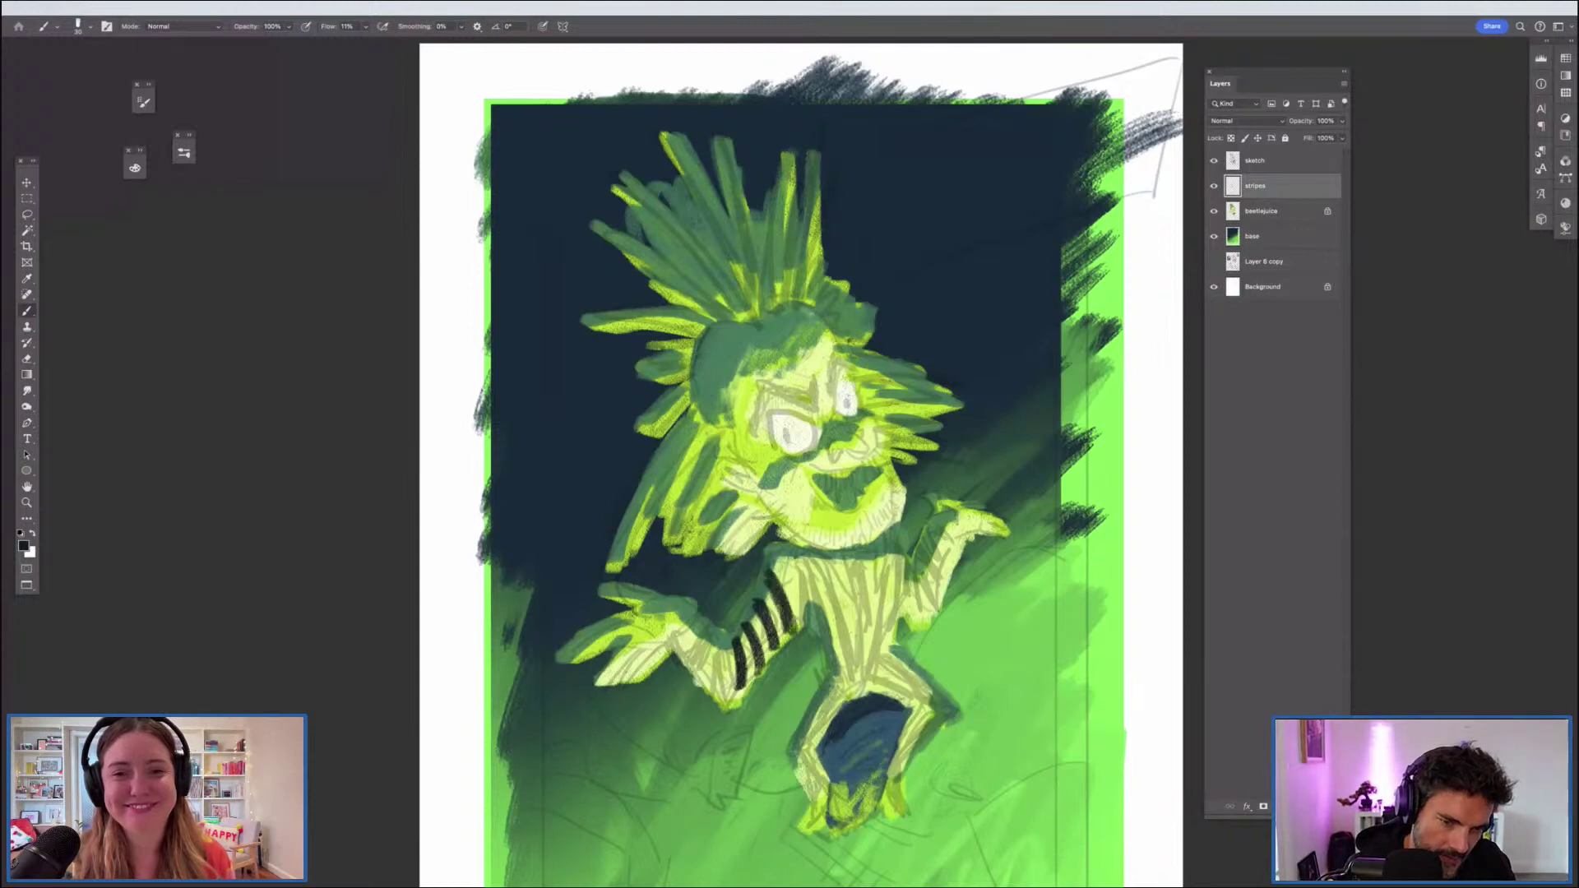
mouse_move(789, 553)
mouse_down()
mouse_move(807, 621)
mouse_move(716, 689)
mouse_up()
mouse_move(708, 623)
mouse_down()
mouse_move(691, 673)
mouse_move(737, 697)
mouse_up()
Step: Paint near-black vertical stripes down the character's torso, converging at the waist, plus a dark stripe at the far shoulder
drag(822, 556, 842, 650)
mouse_move(857, 561)
mouse_down()
mouse_move(867, 642)
mouse_move(845, 661)
mouse_move(851, 687)
mouse_up()
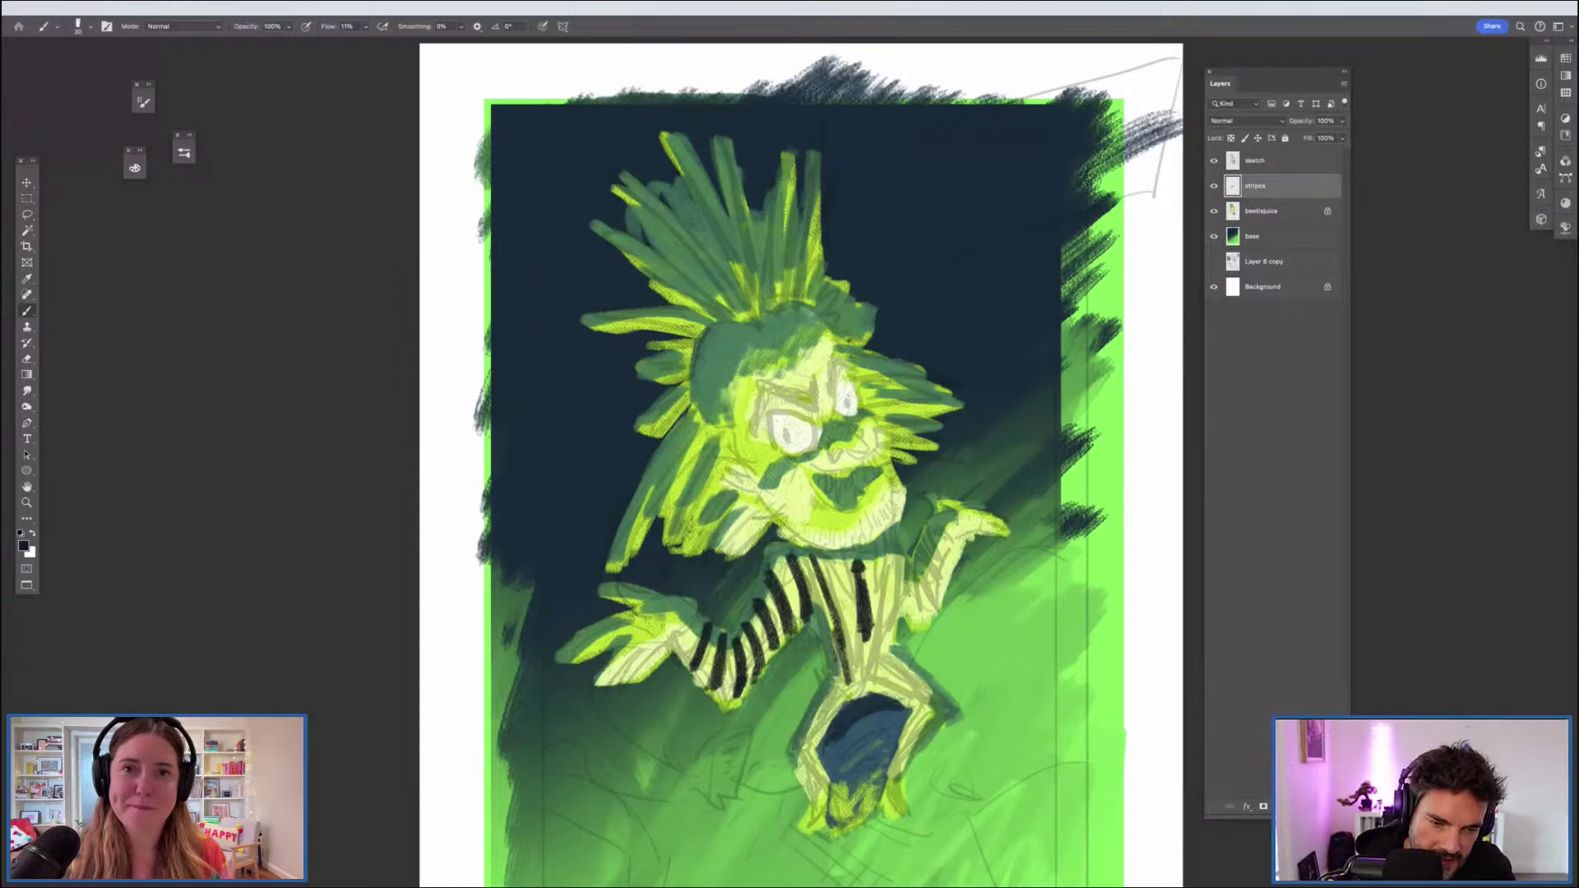
drag(812, 612, 837, 680)
mouse_move(781, 549)
mouse_down()
mouse_move(820, 571)
mouse_move(837, 635)
mouse_move(852, 630)
mouse_move(848, 686)
mouse_up()
drag(862, 650, 863, 676)
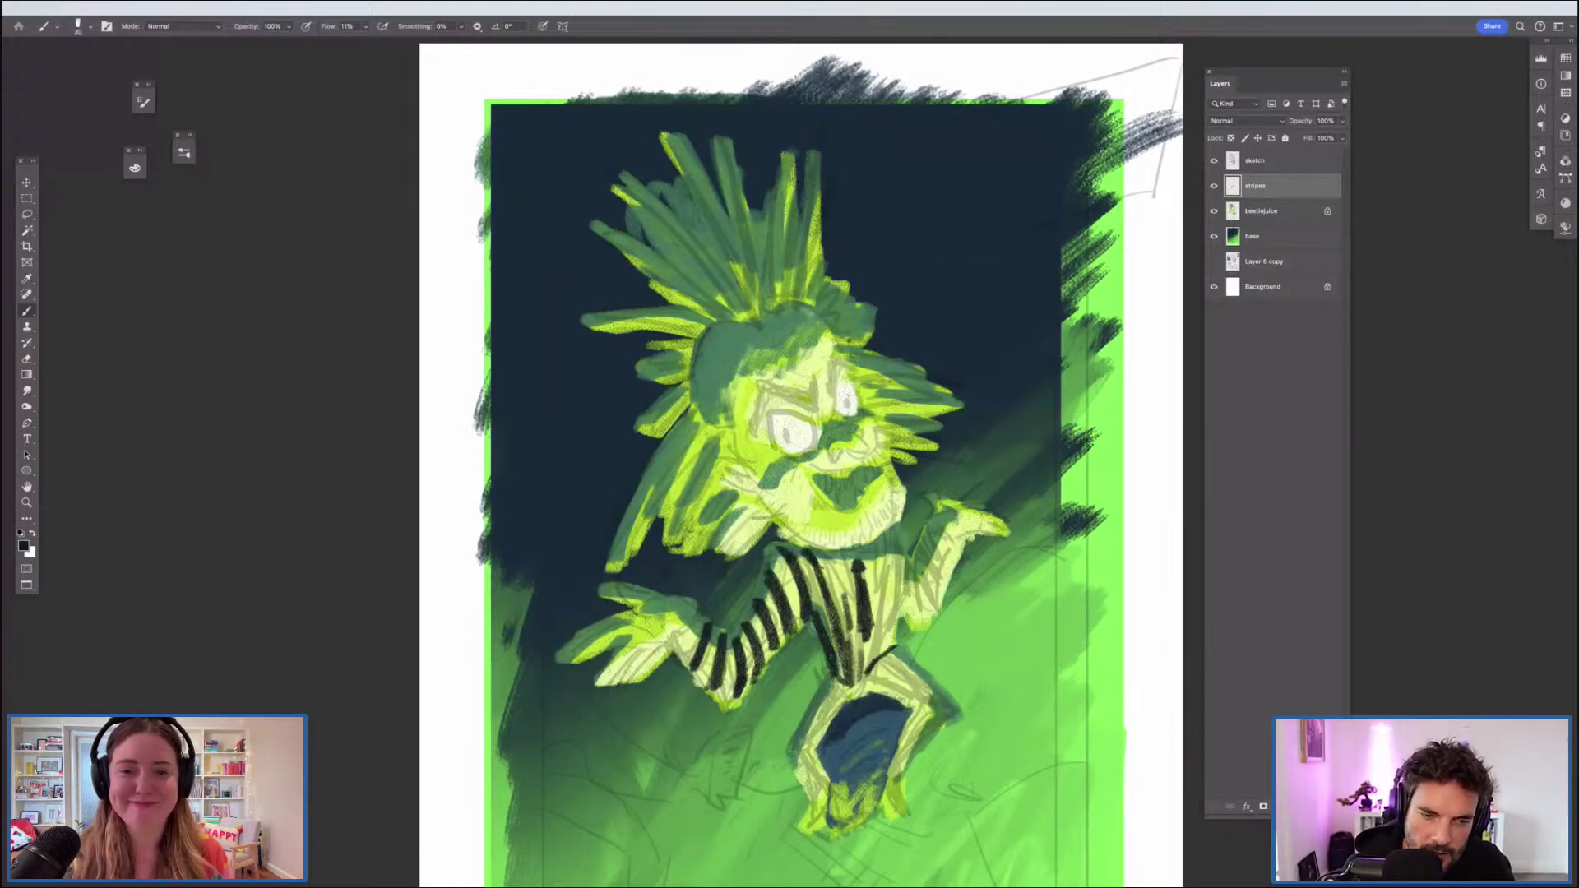
drag(895, 586, 886, 652)
drag(887, 528, 889, 589)
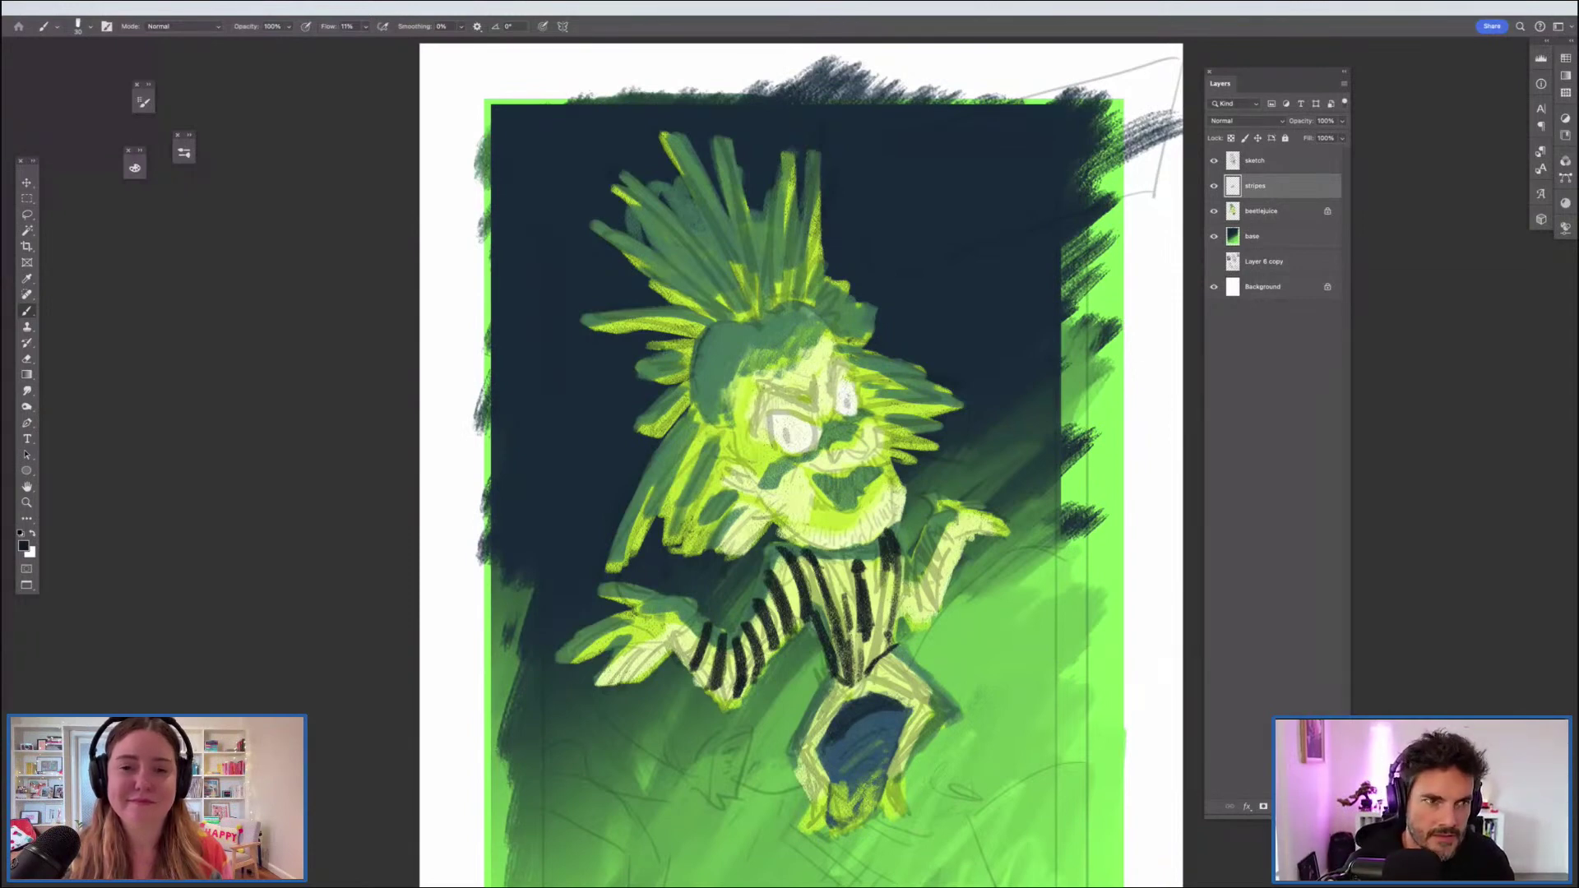
Step: Check the suit in the Beetlejuice reference photos and paint near-black stripes across the character's raised arm
key(f)
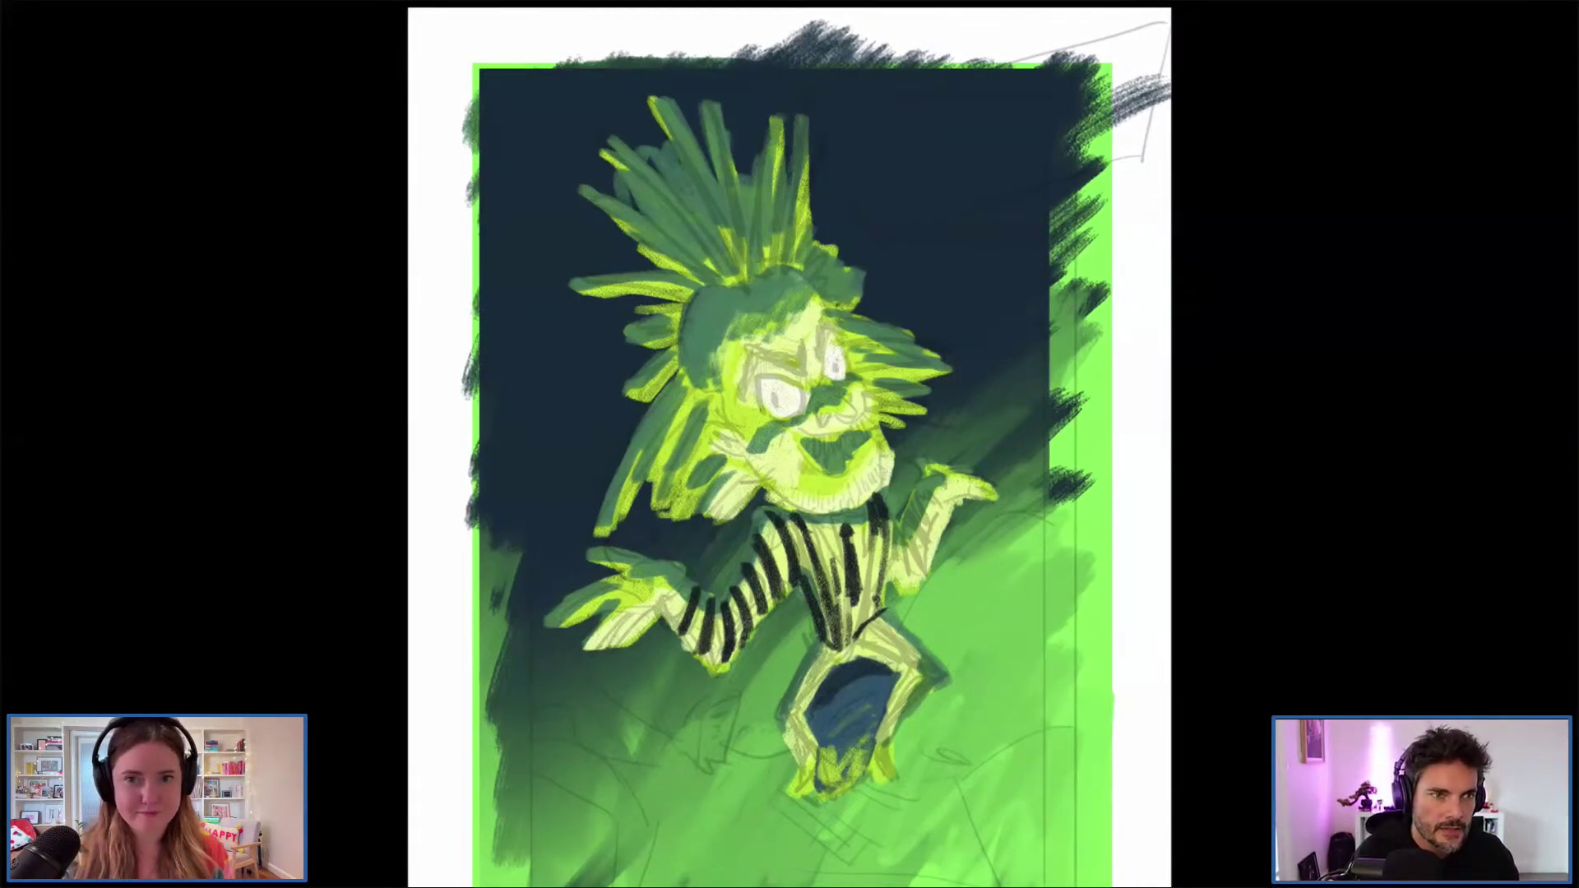
key(f)
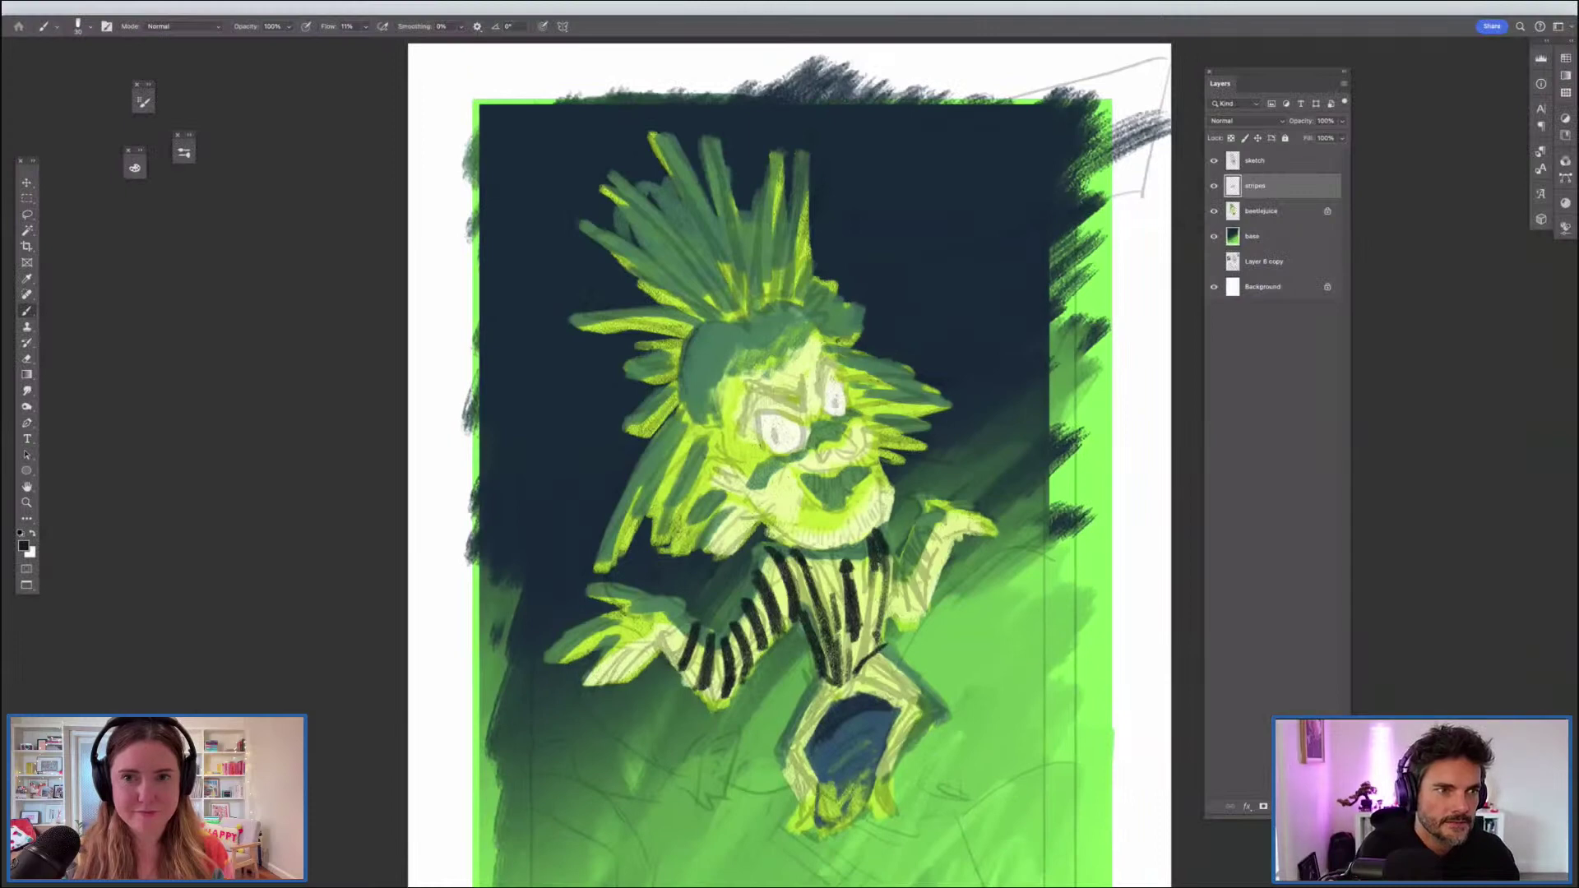
key(f)
key(f)
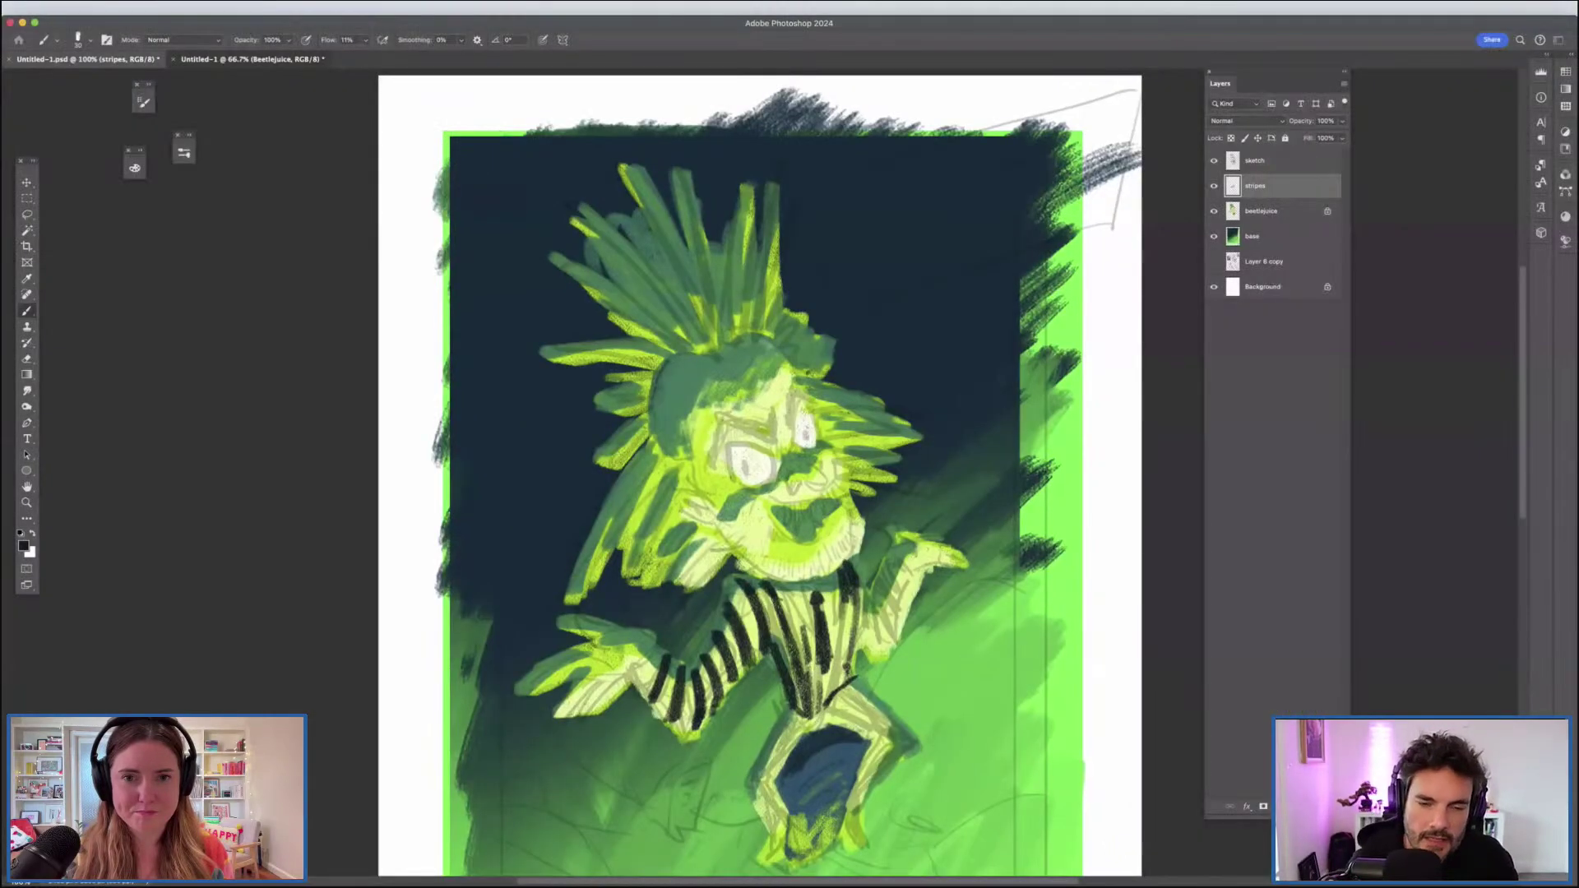
key(ctrl+Tab)
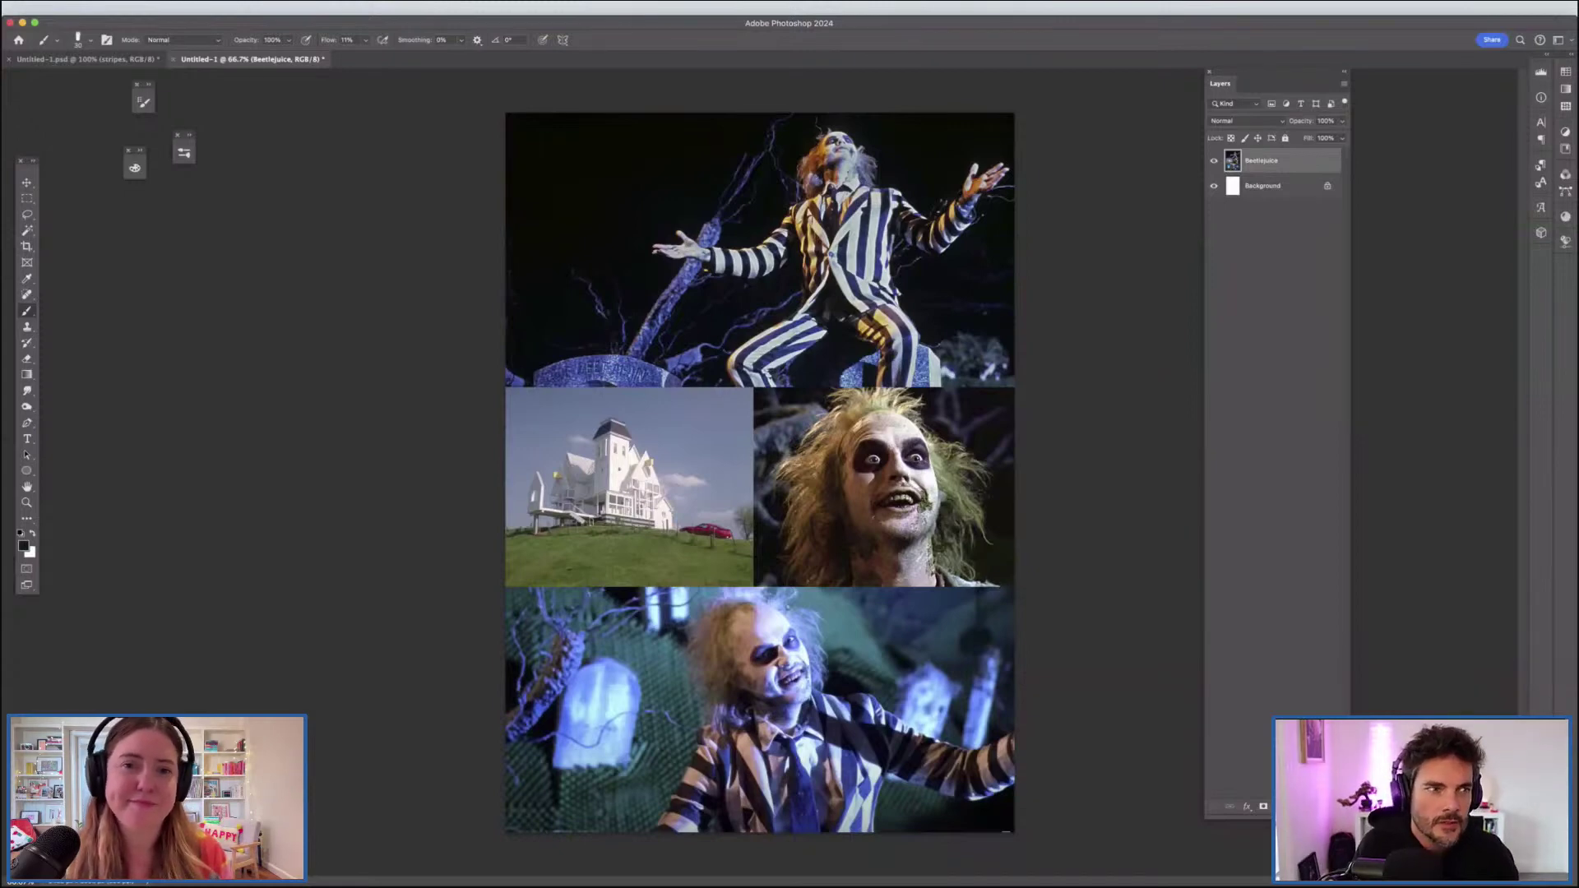
key(ctrl+Tab)
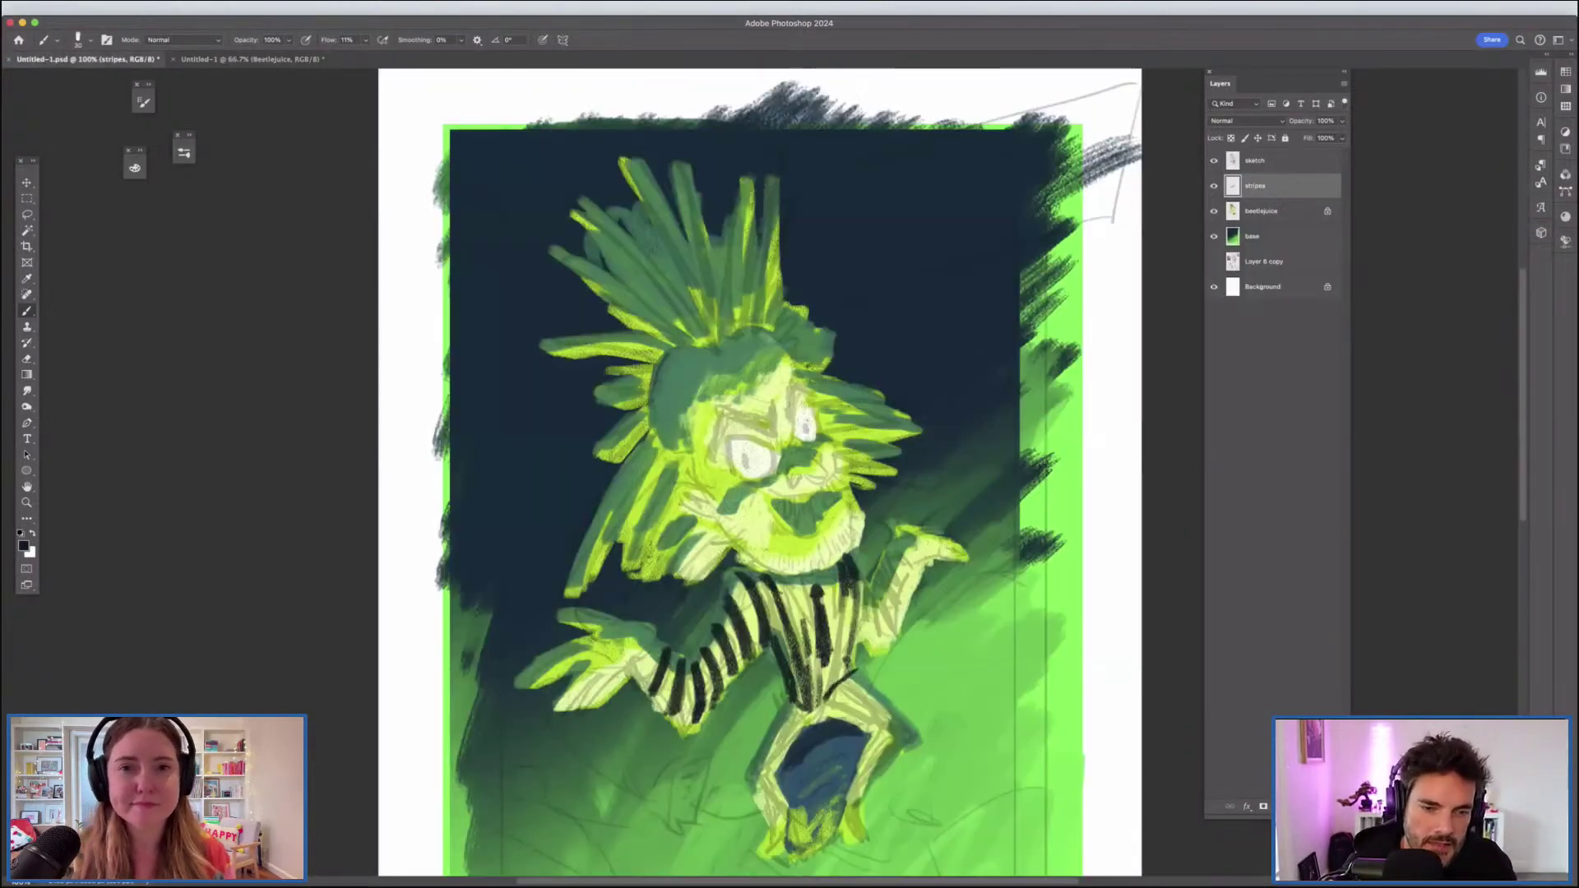
mouse_move(870, 598)
mouse_down()
mouse_move(865, 642)
mouse_move(902, 615)
mouse_up()
drag(799, 607, 808, 643)
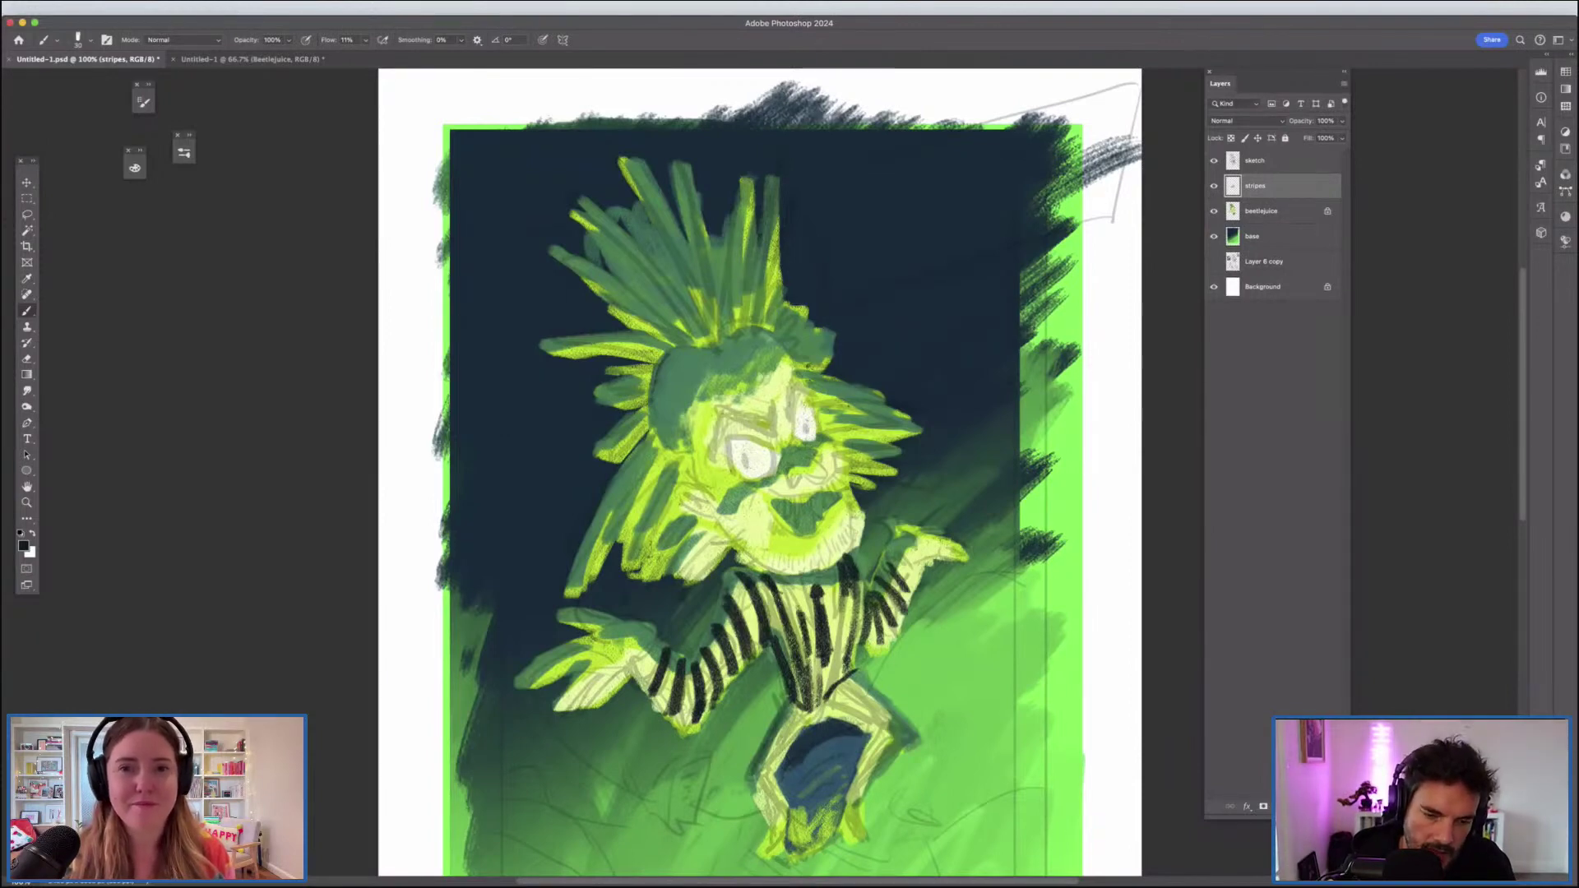
Step: Paint near-black stripes along the thighs and shins of both legs, checking the trousers in the reference photos
drag(833, 693, 880, 730)
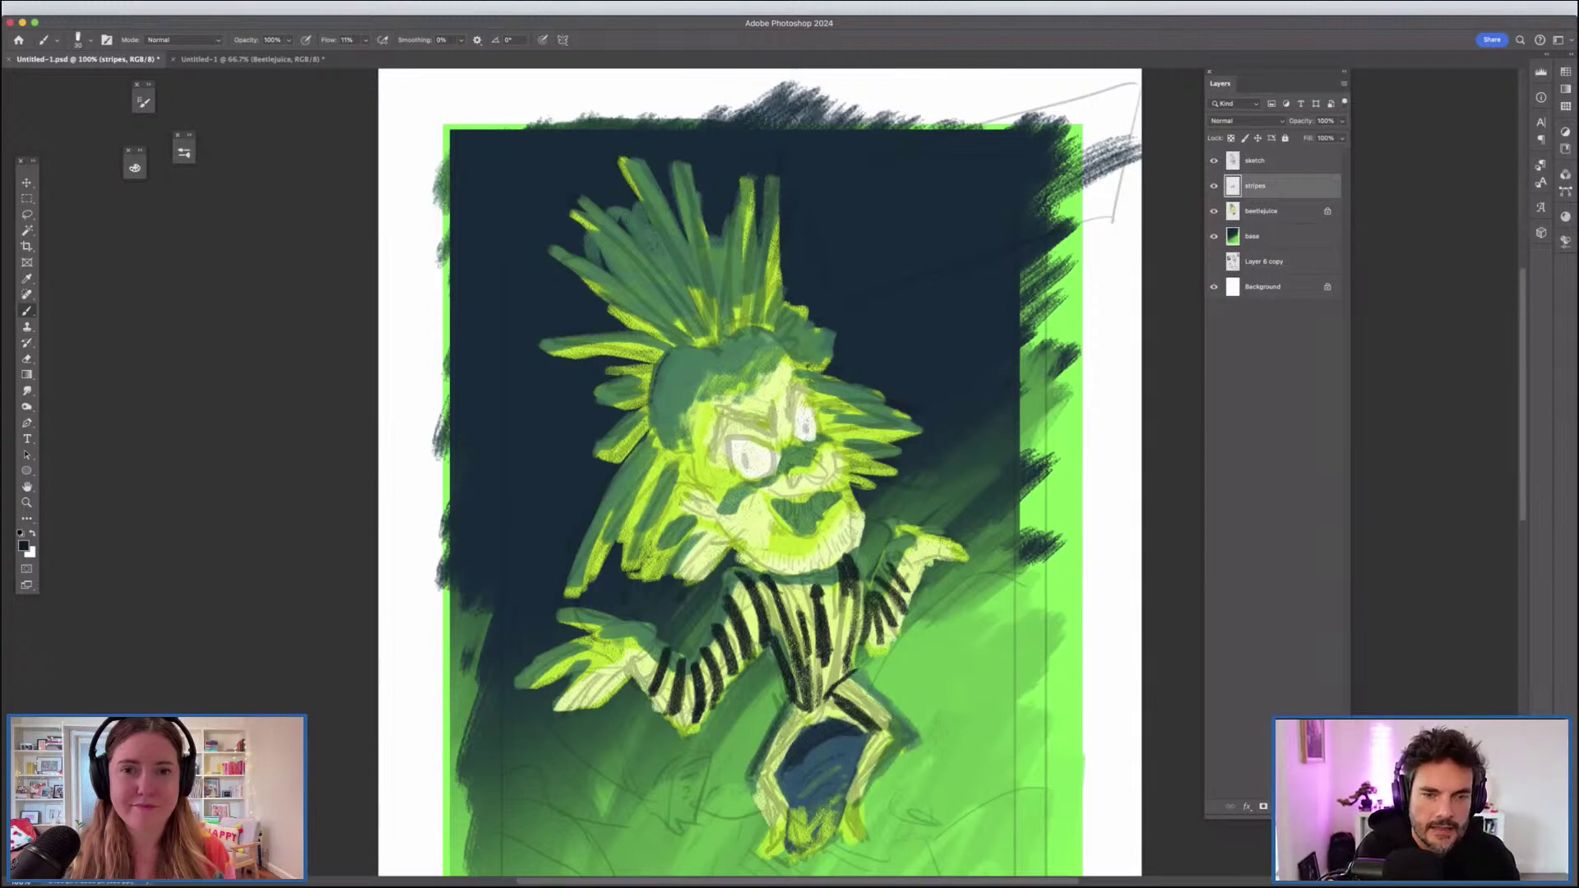
key(ctrl+Tab)
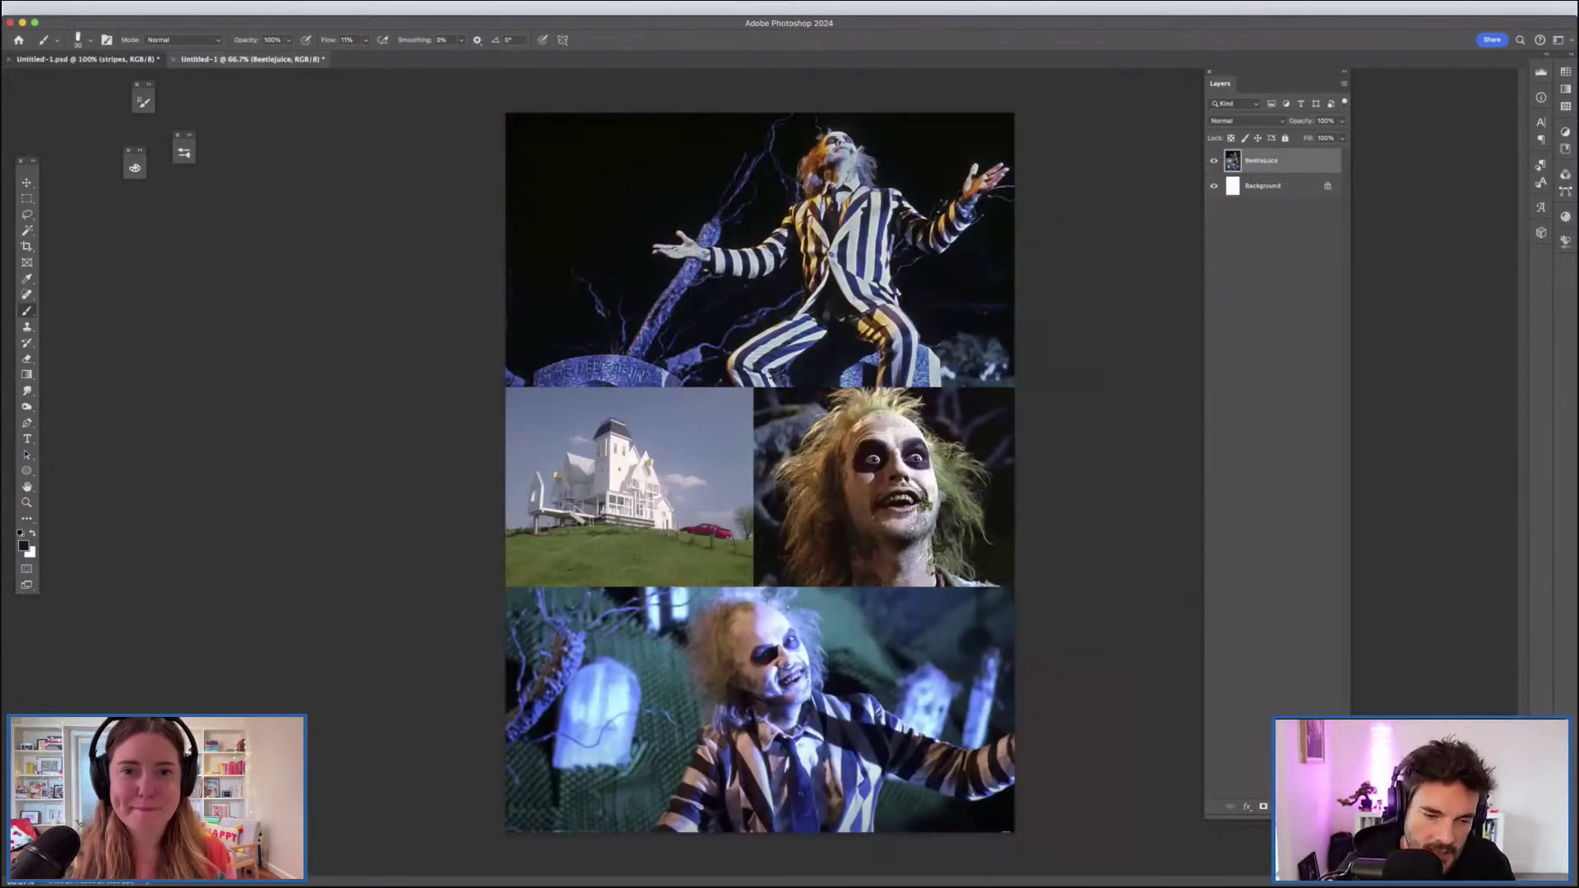
key(ctrl+Tab)
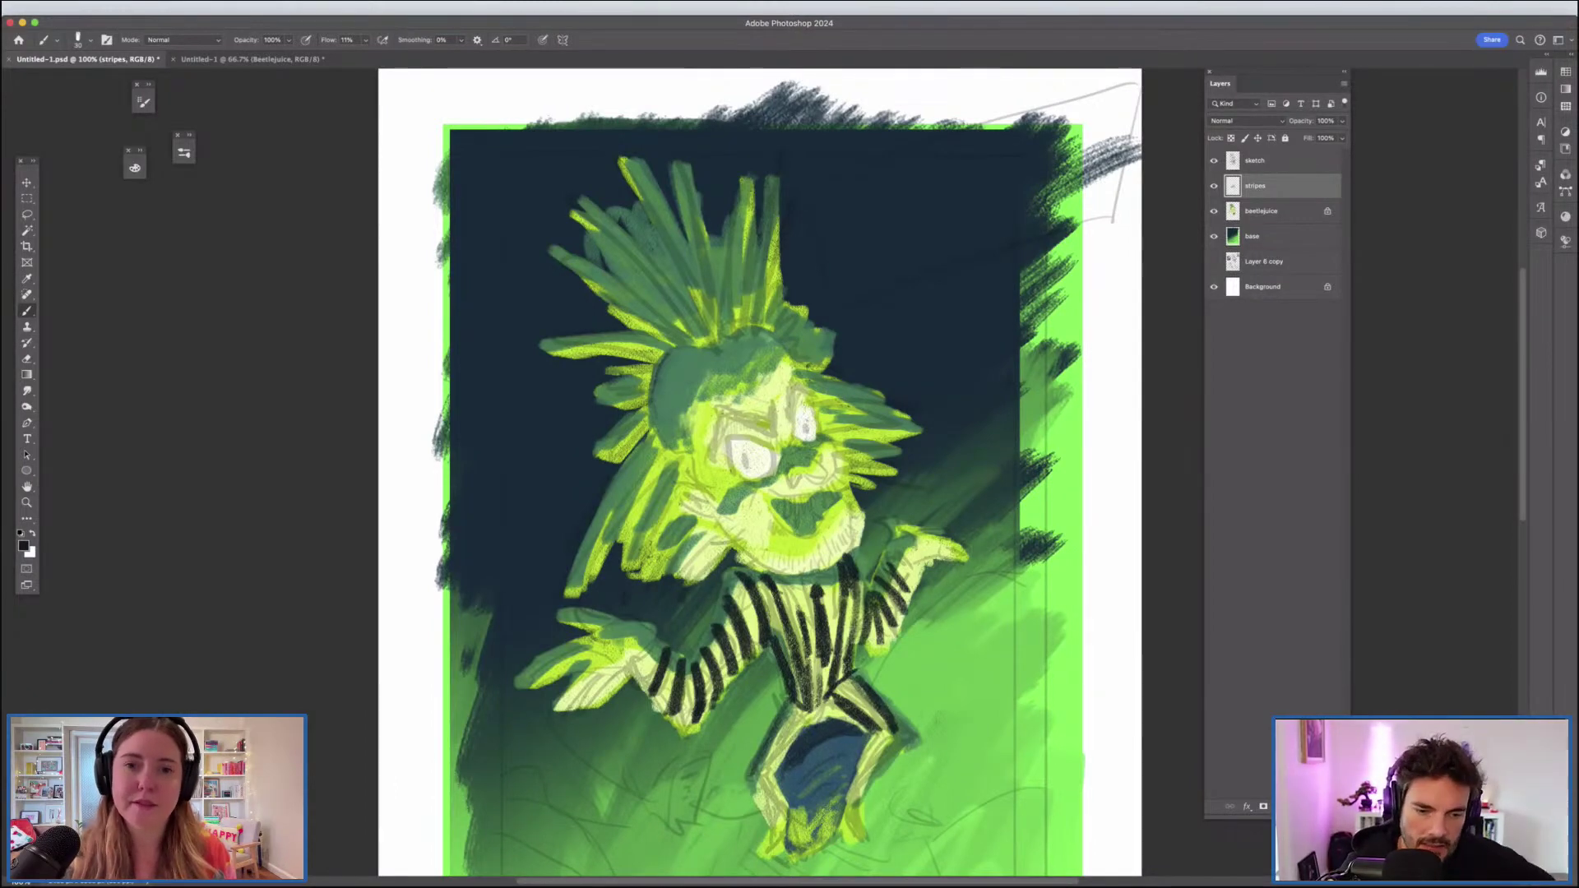
mouse_move(884, 750)
mouse_down()
mouse_move(861, 795)
mouse_move(869, 840)
mouse_move(777, 854)
mouse_up()
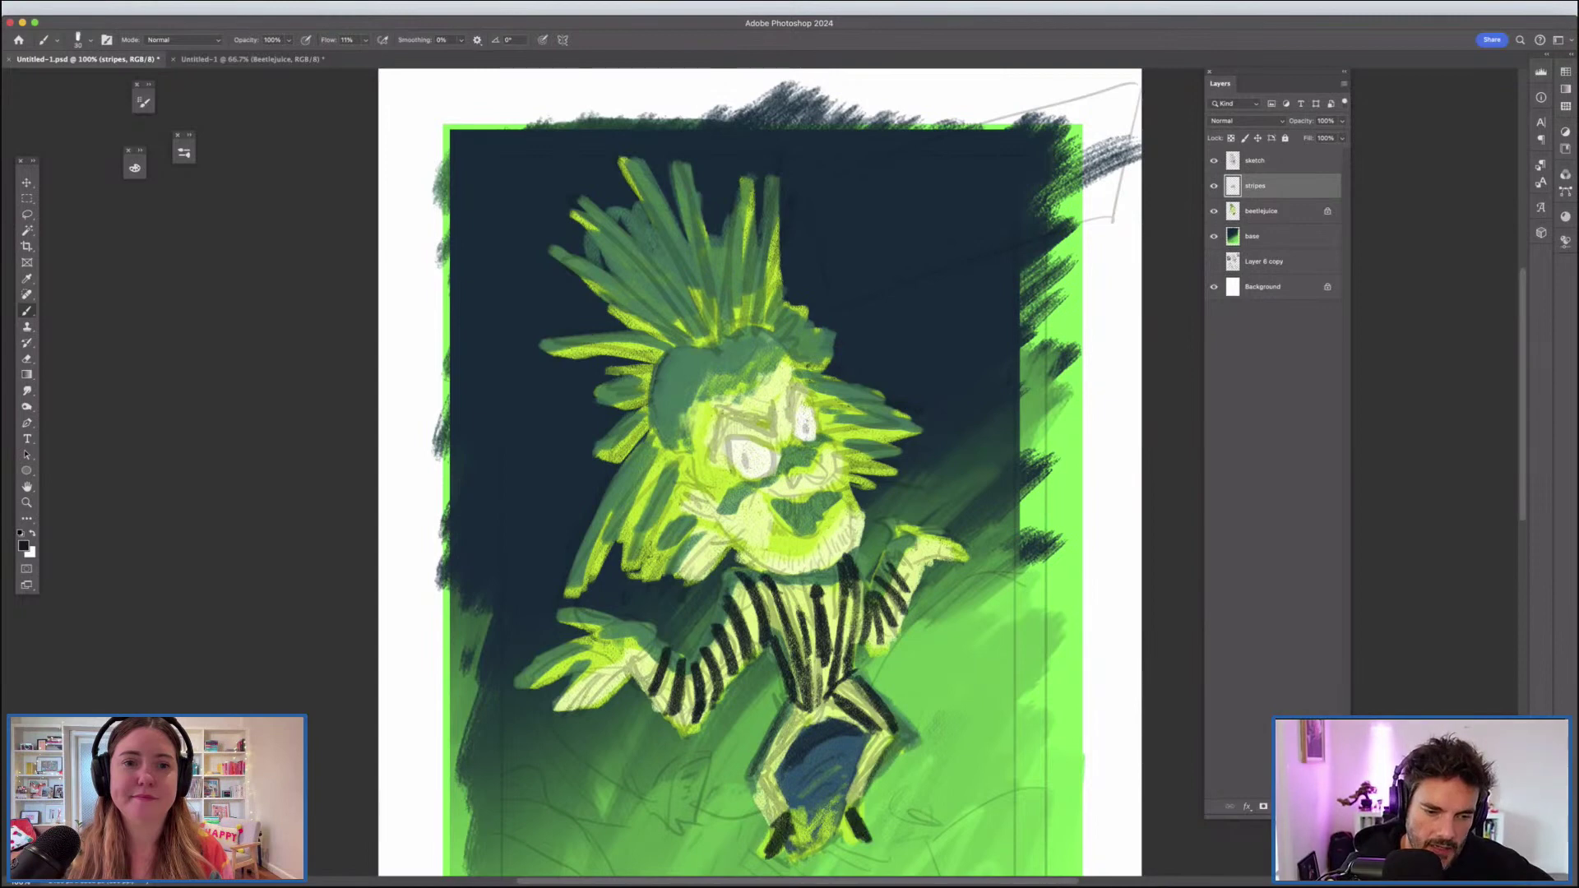
drag(769, 777, 777, 819)
mouse_move(802, 713)
mouse_down()
mouse_move(771, 774)
mouse_move(810, 725)
mouse_move(853, 807)
mouse_up()
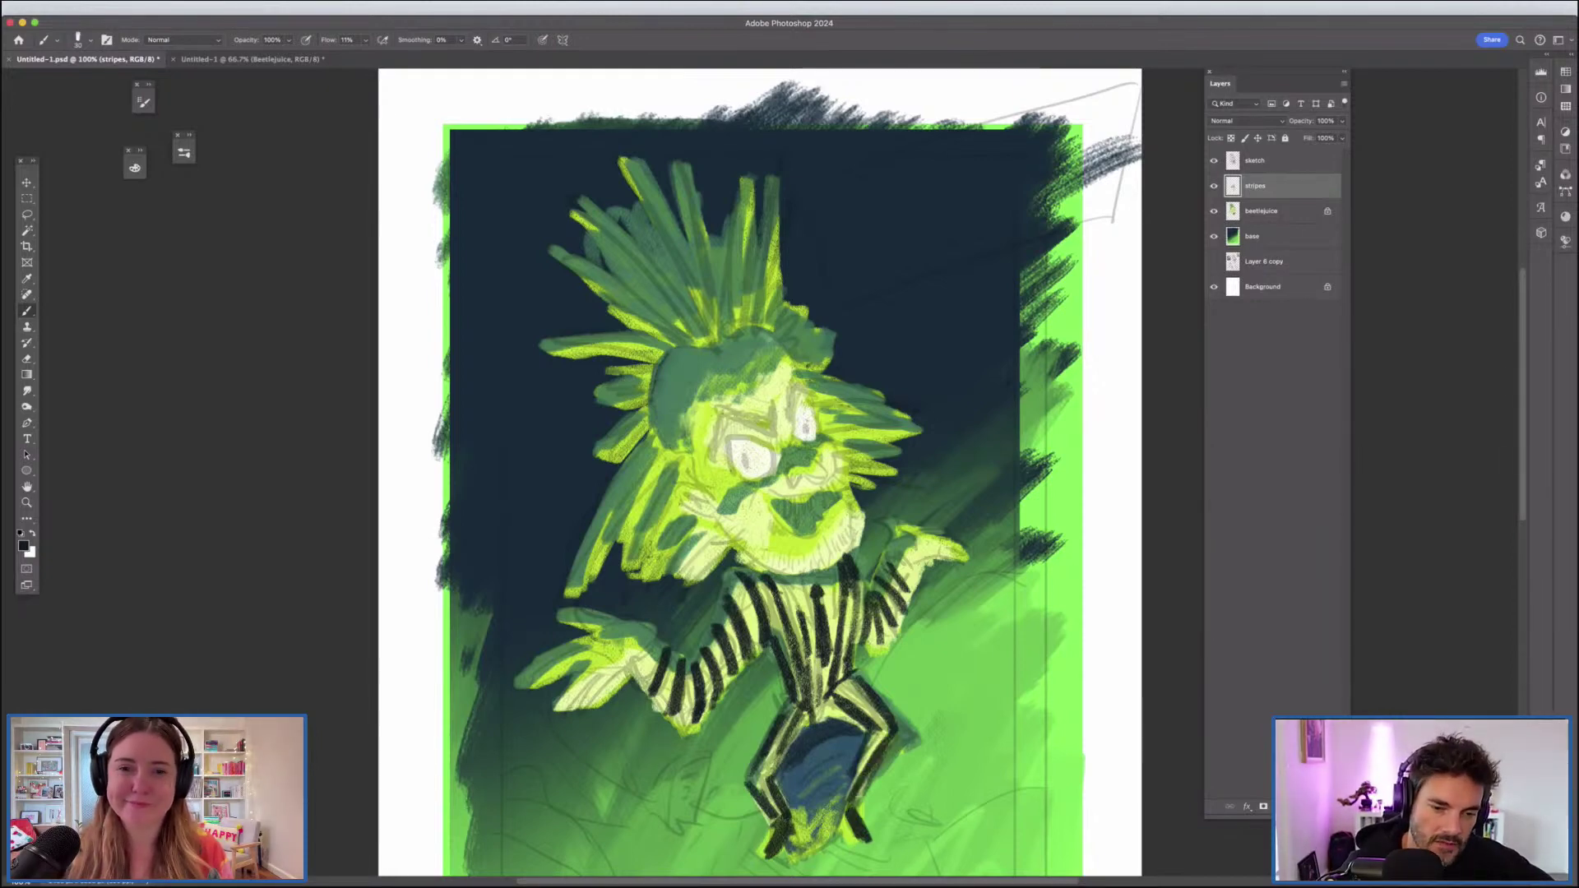
drag(844, 685, 873, 706)
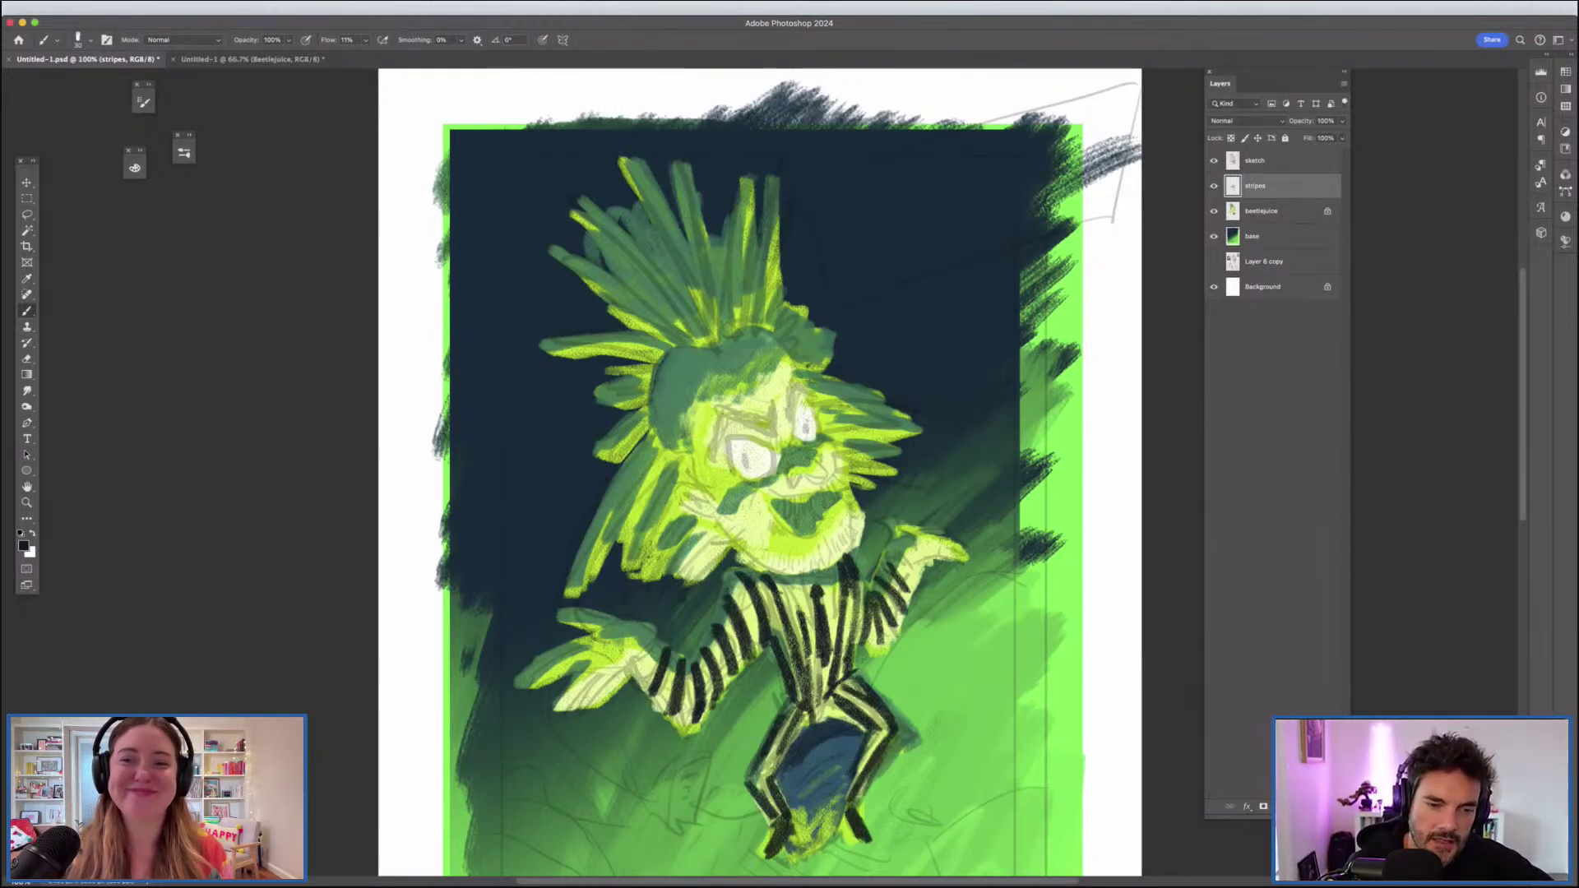
Step: Touch up the near-black stripes around the character's collar and shoulder, and save the poster document
drag(734, 572, 826, 602)
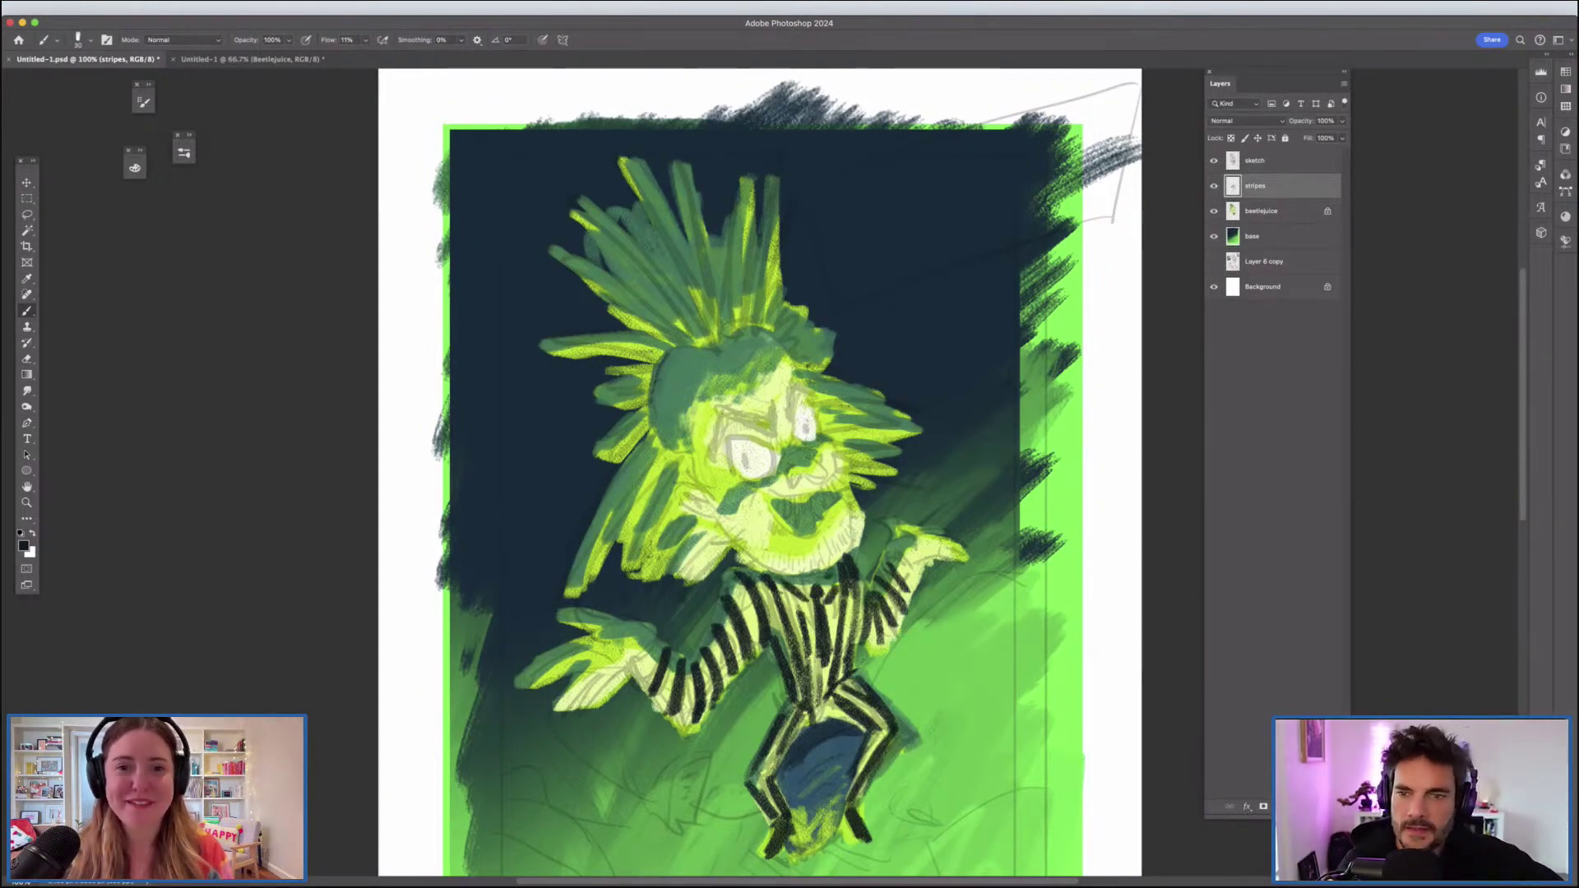
click(1270, 211)
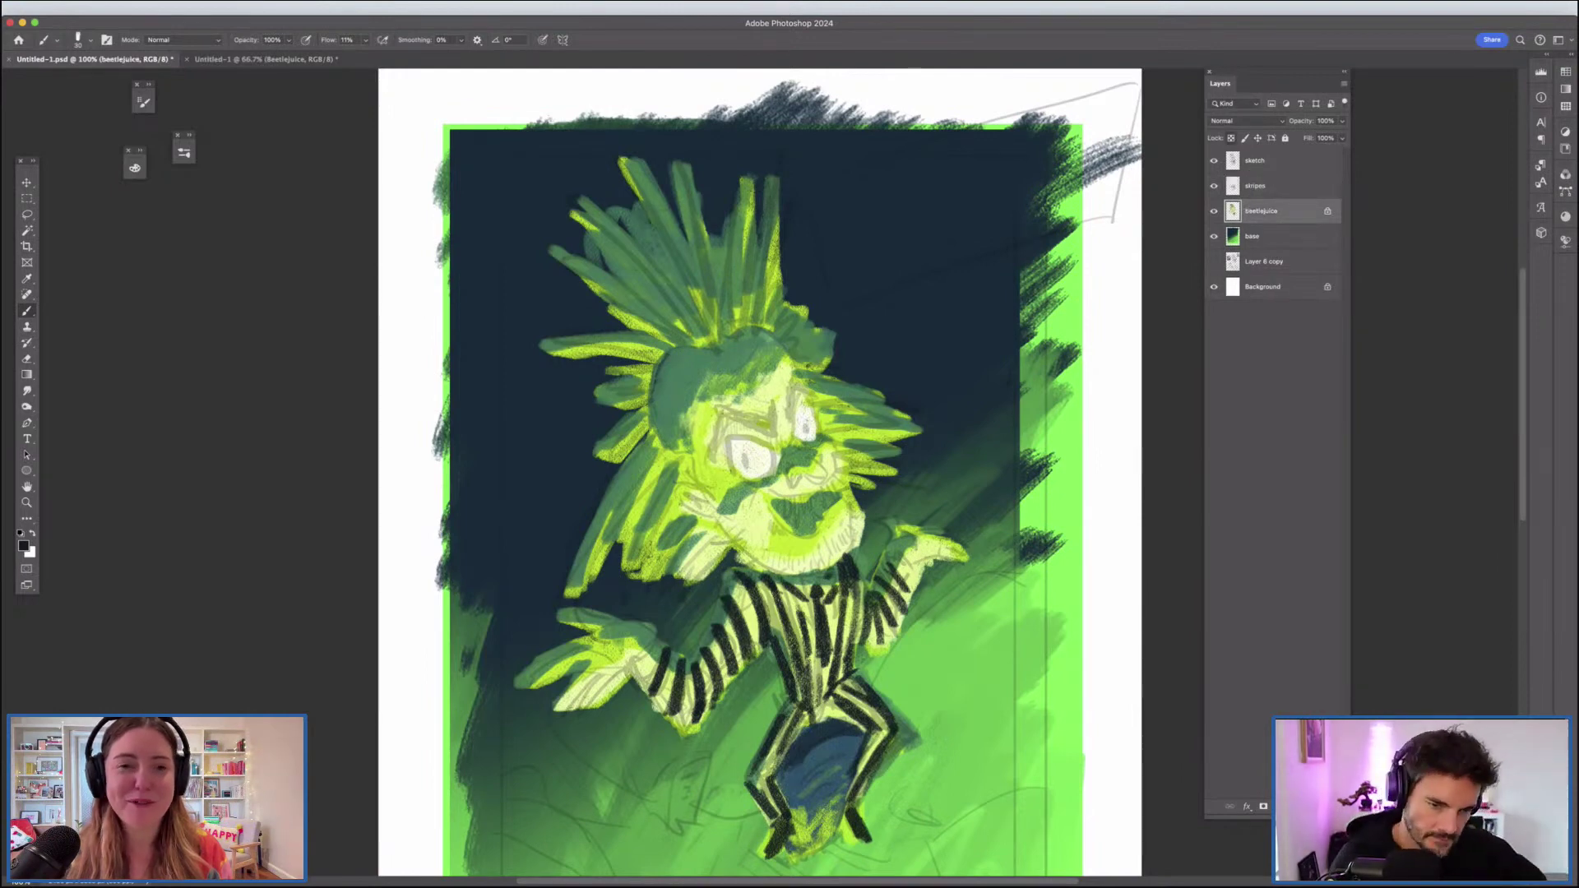
key(super+minus)
key(super+minus)
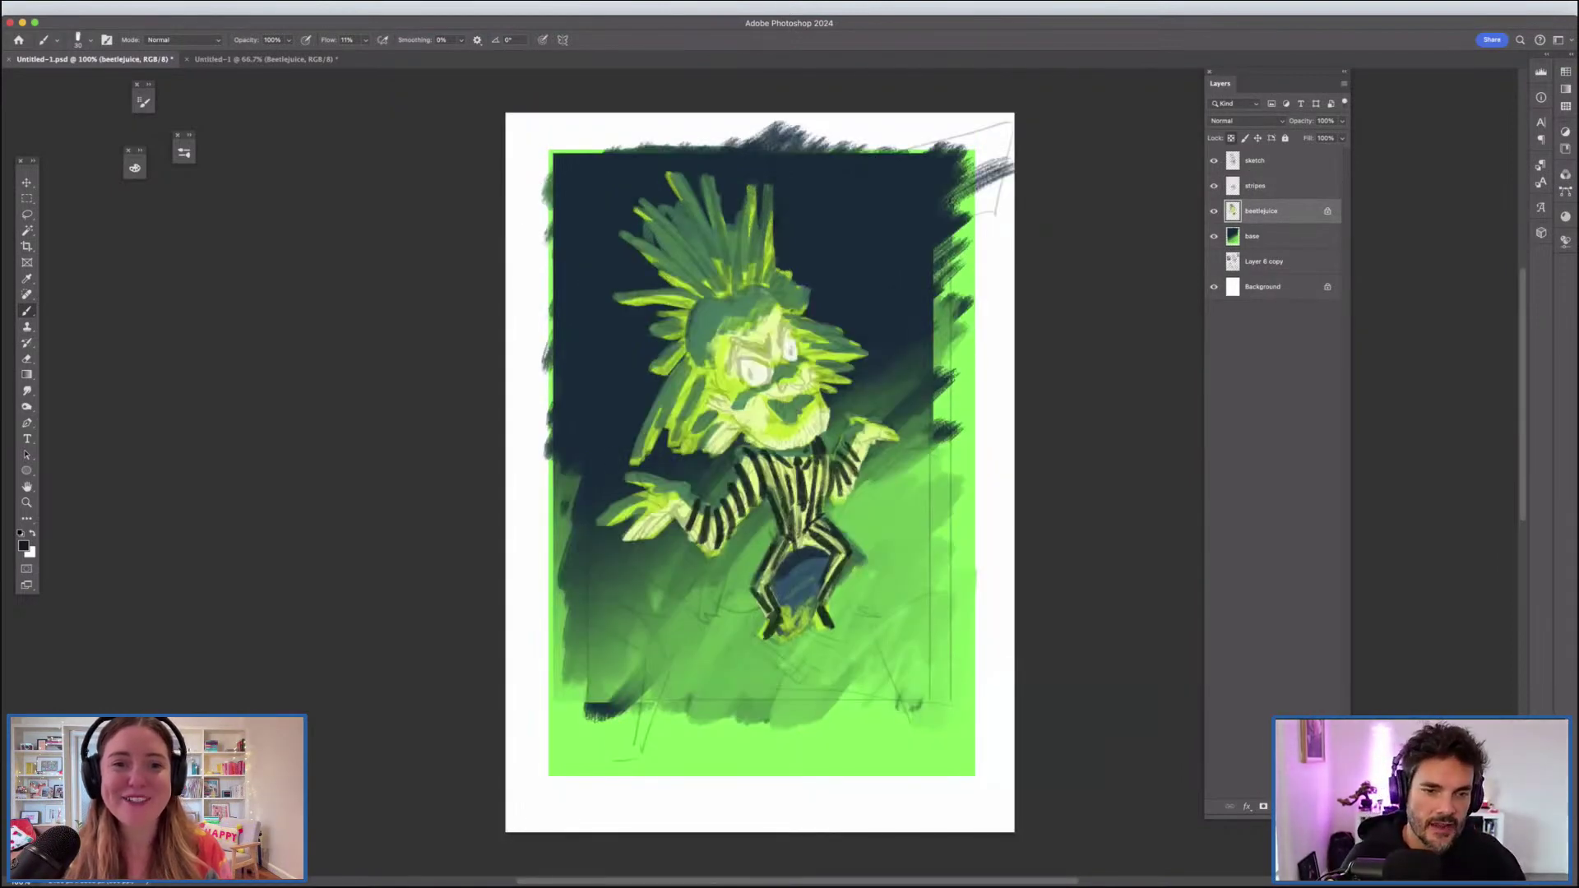
key(super+plus)
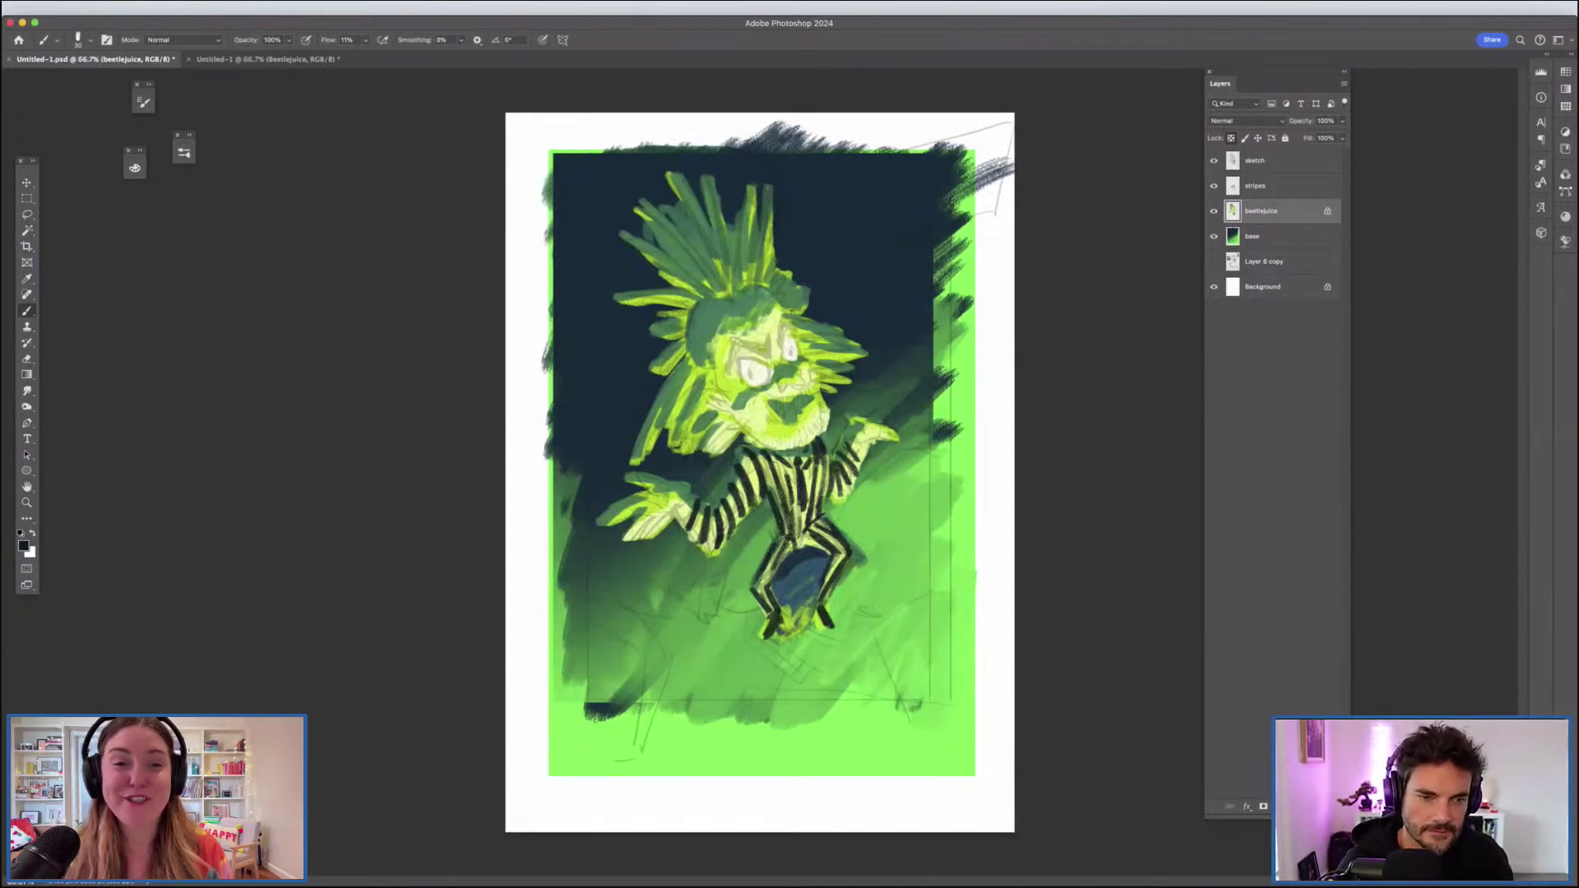
key(super+s)
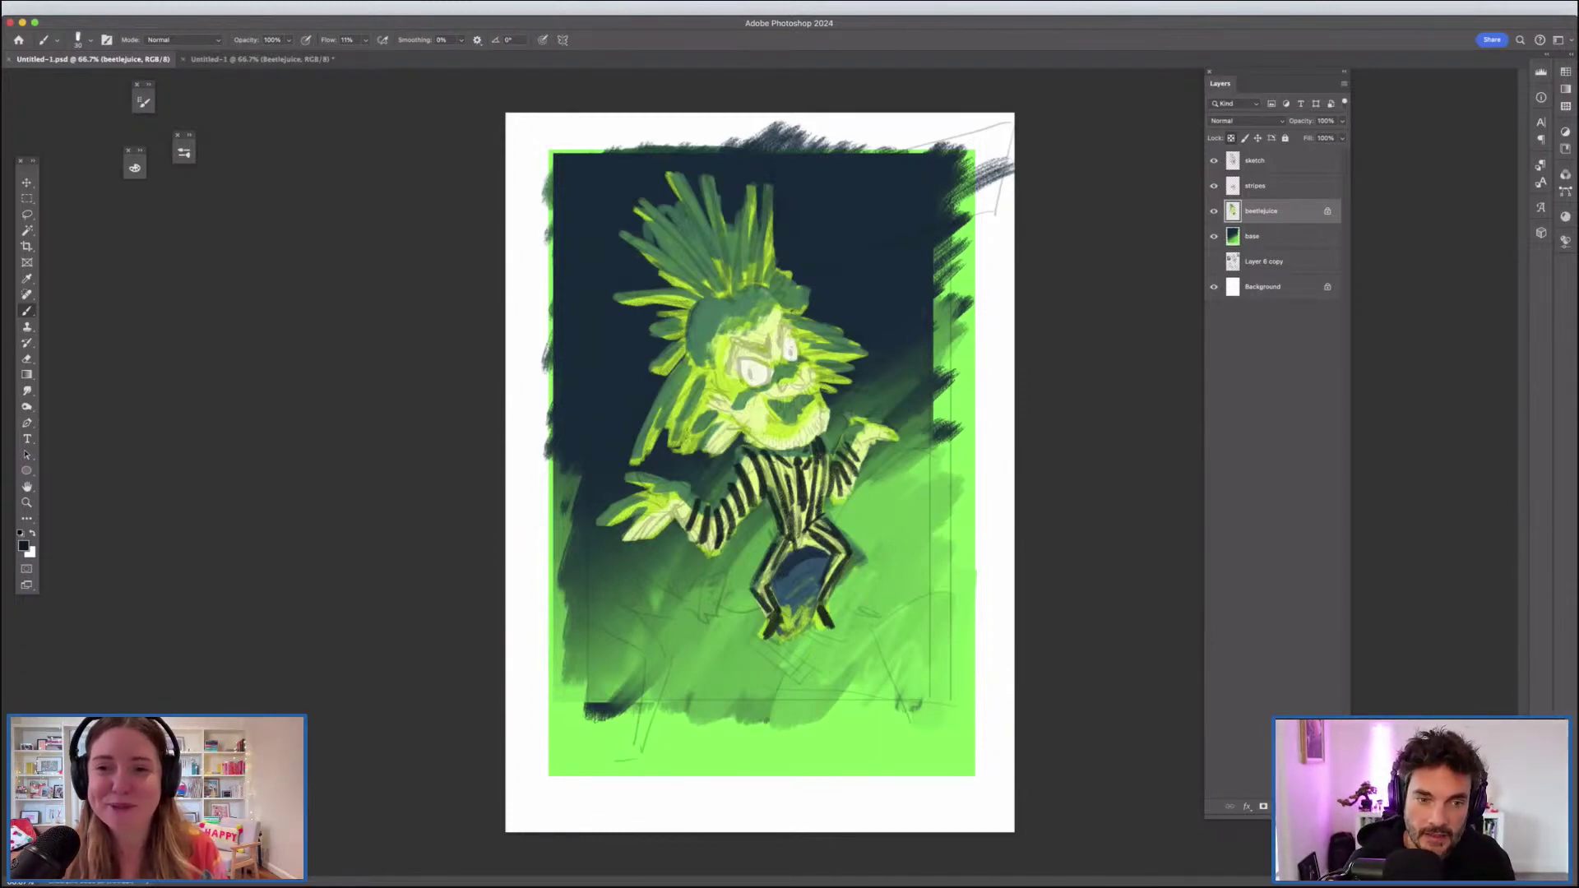
Step: Unlock the beetlejuice layer's transparent pixels and erase thin gaps with a smaller eraser to split the lower back hair into pointed strands
key(super+plus)
scroll(761, 472, up, 1)
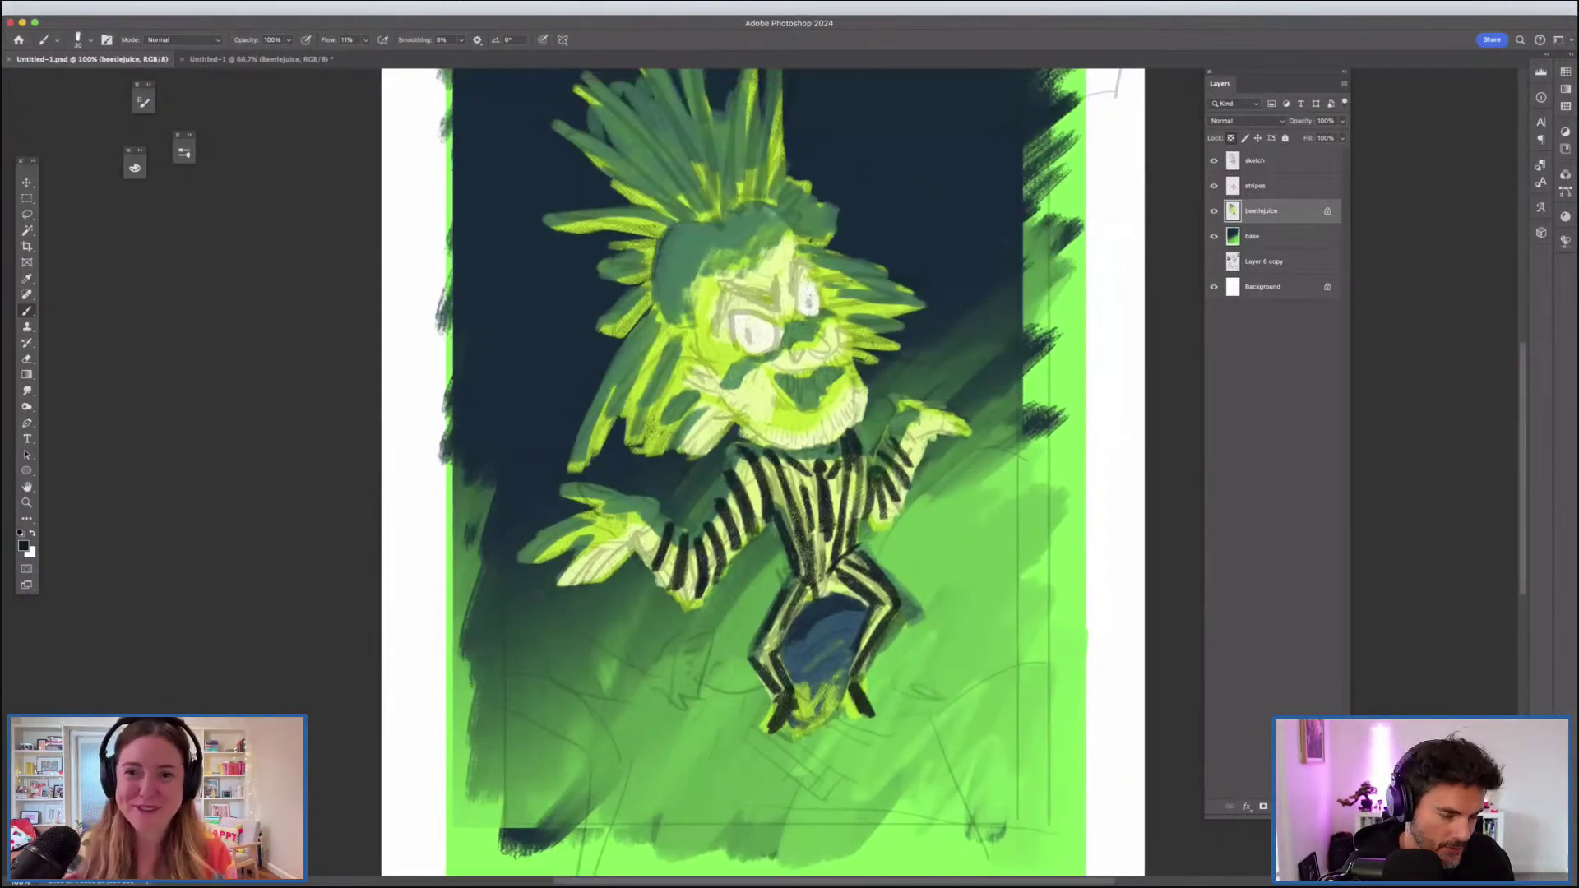
scroll(761, 472, up, 5)
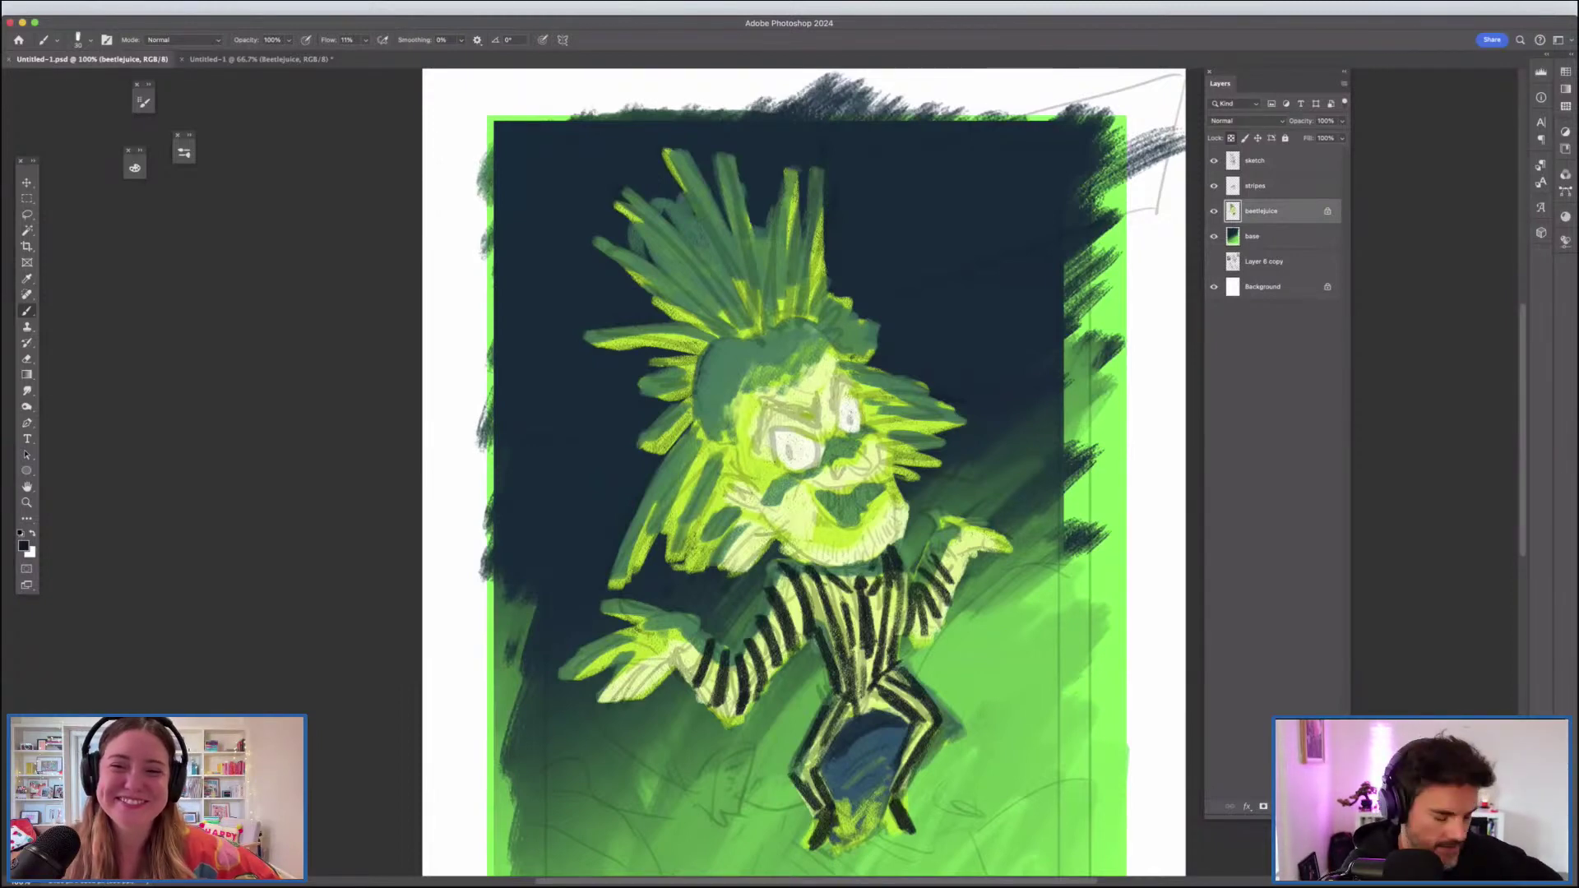
key(slash)
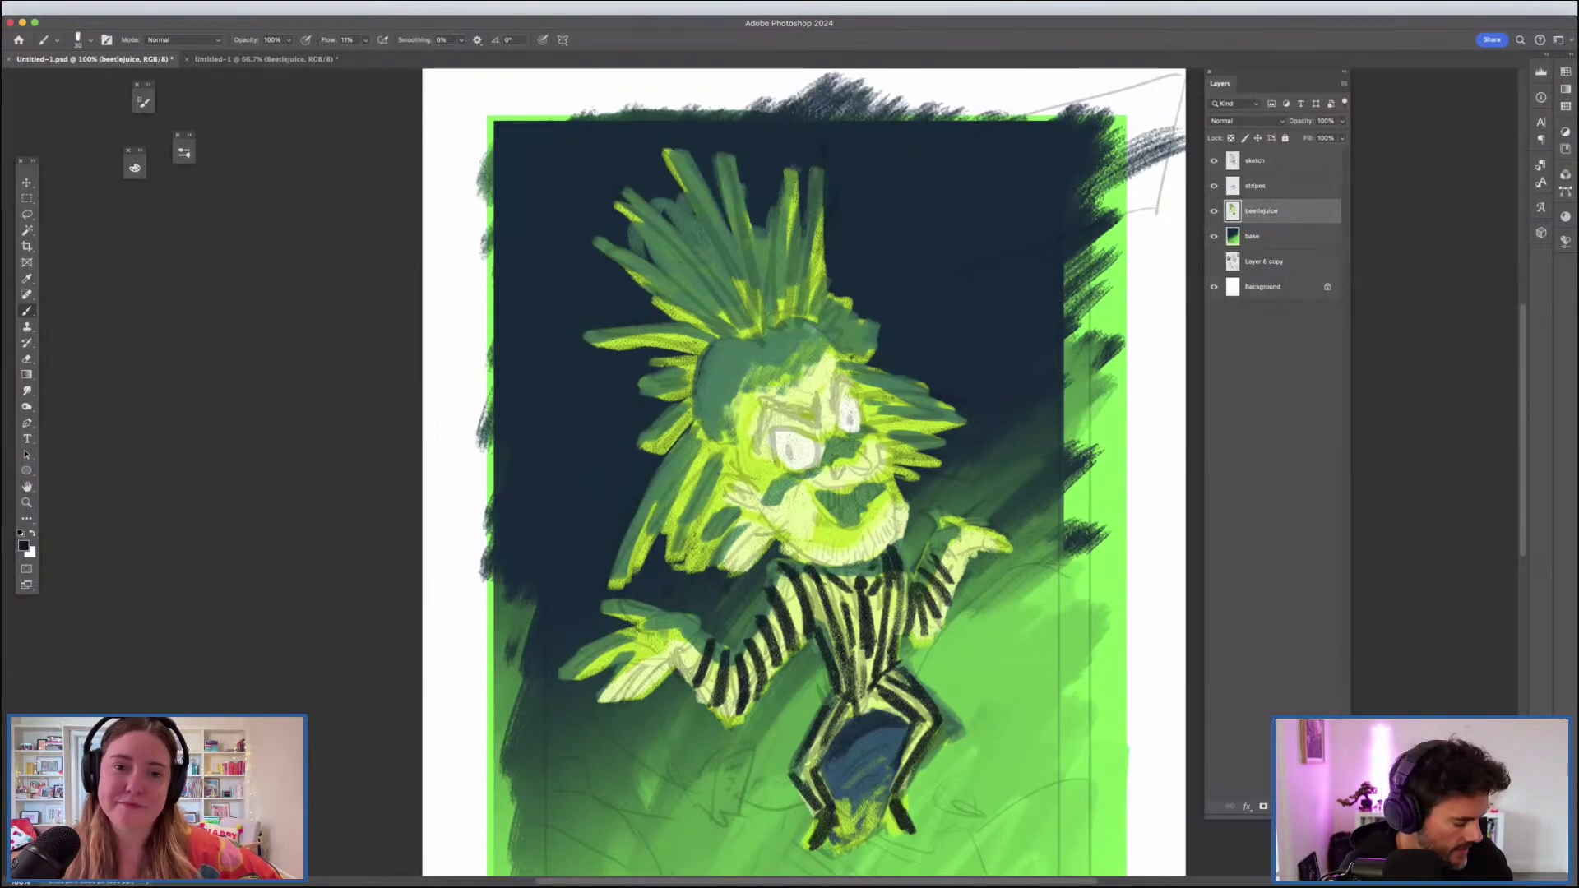
key(e)
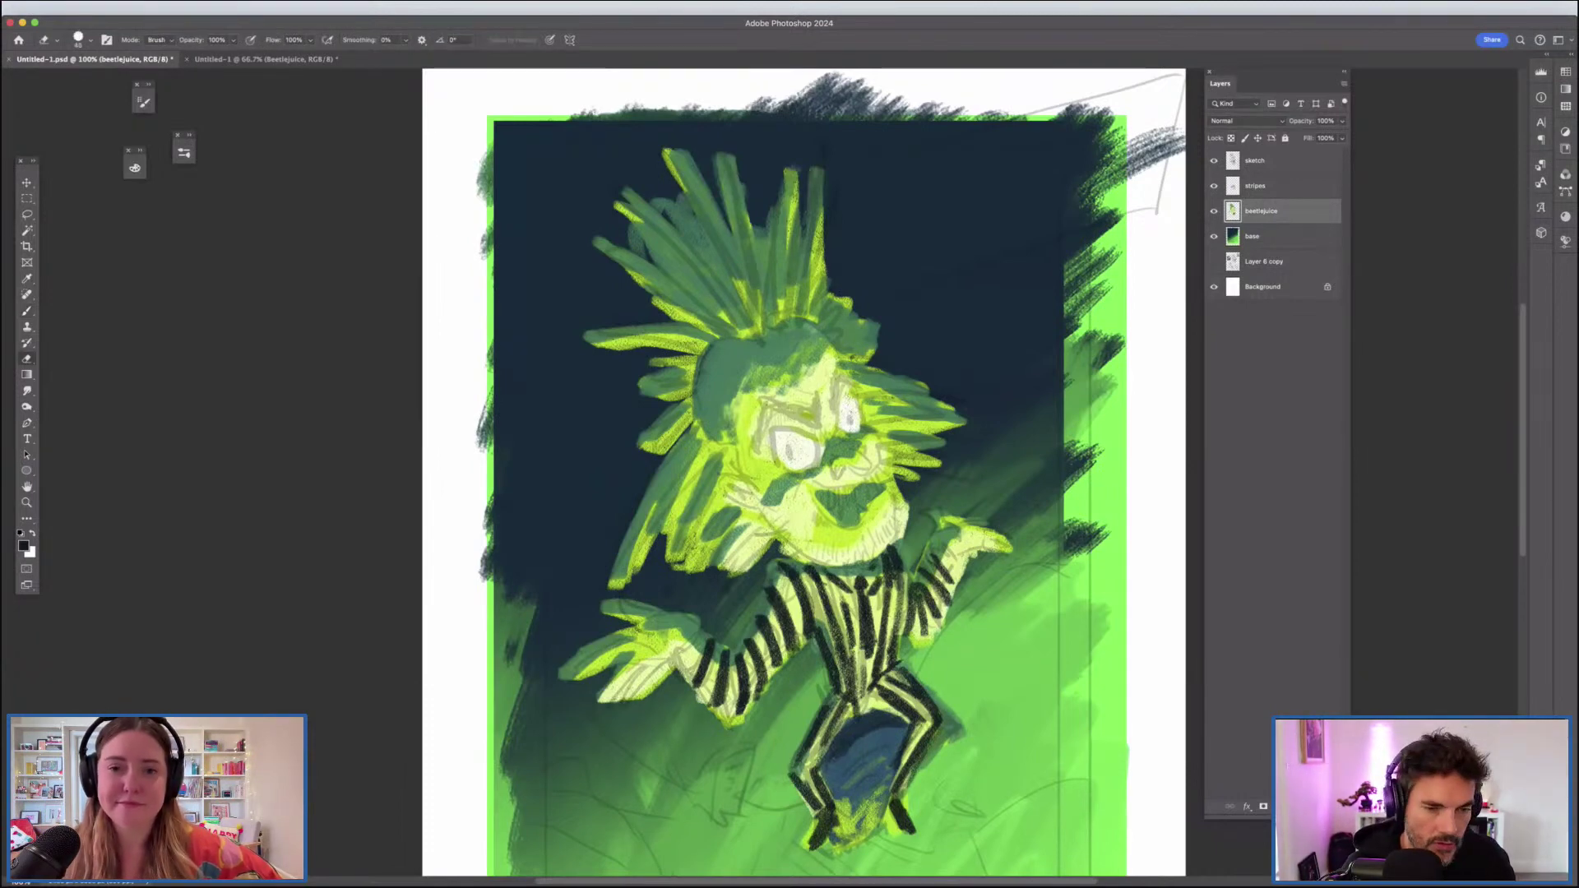
key(bracketleft)
key(bracketleft)
key(bracketleft)
key(bracketleft)
key(bracketleft)
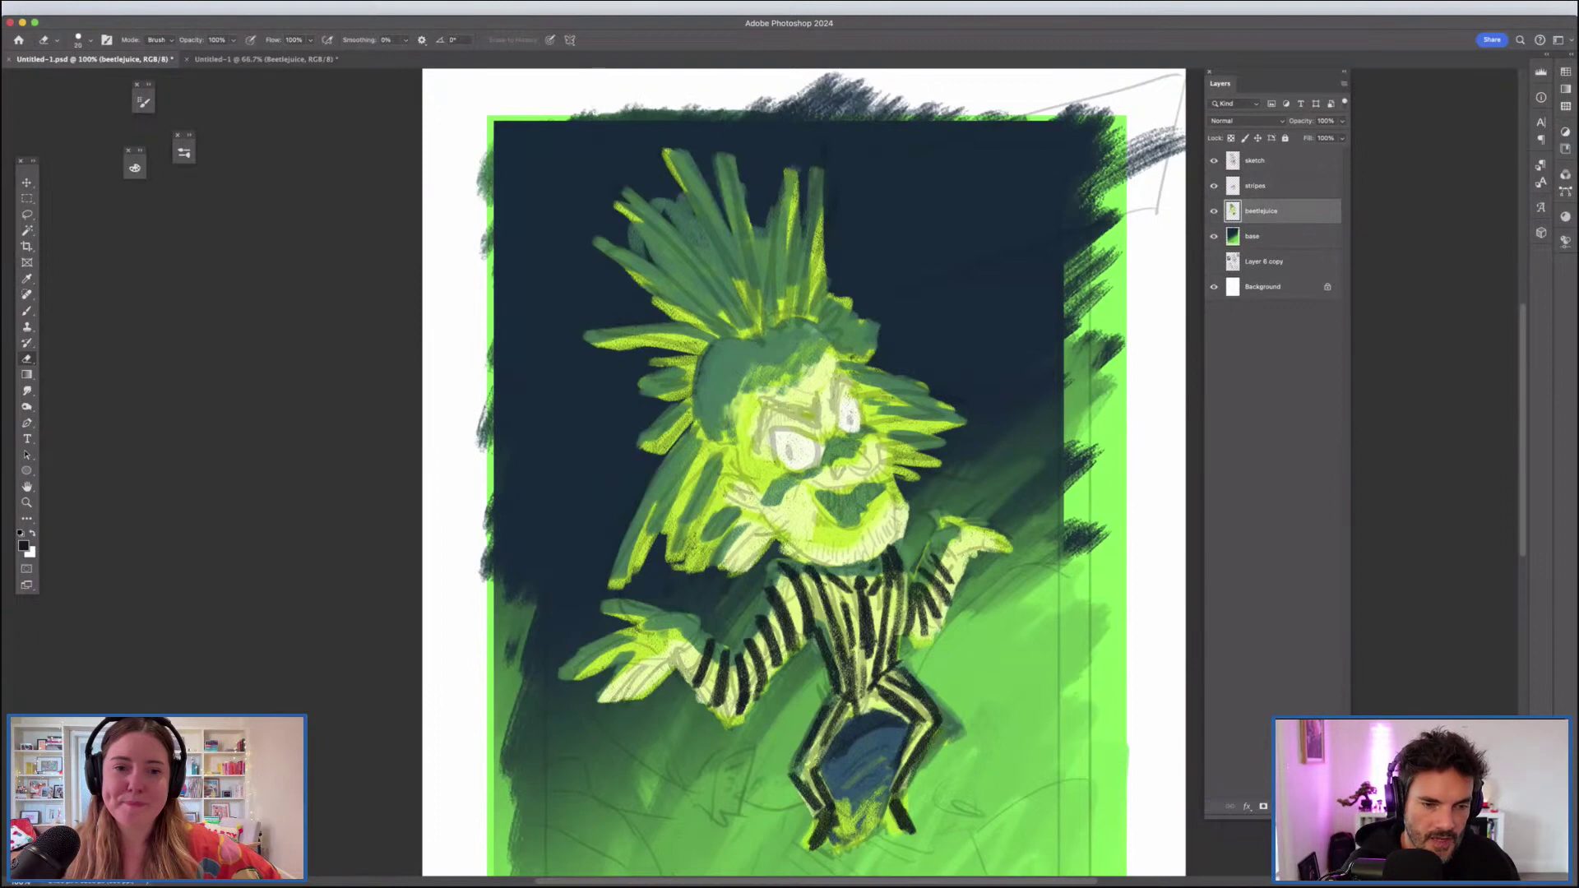
mouse_move(655, 555)
mouse_down()
mouse_move(681, 495)
mouse_move(635, 576)
mouse_up()
mouse_move(656, 509)
mouse_down()
mouse_move(625, 584)
mouse_move(647, 513)
mouse_up()
mouse_move(641, 520)
mouse_down()
mouse_move(614, 584)
mouse_move(660, 494)
mouse_up()
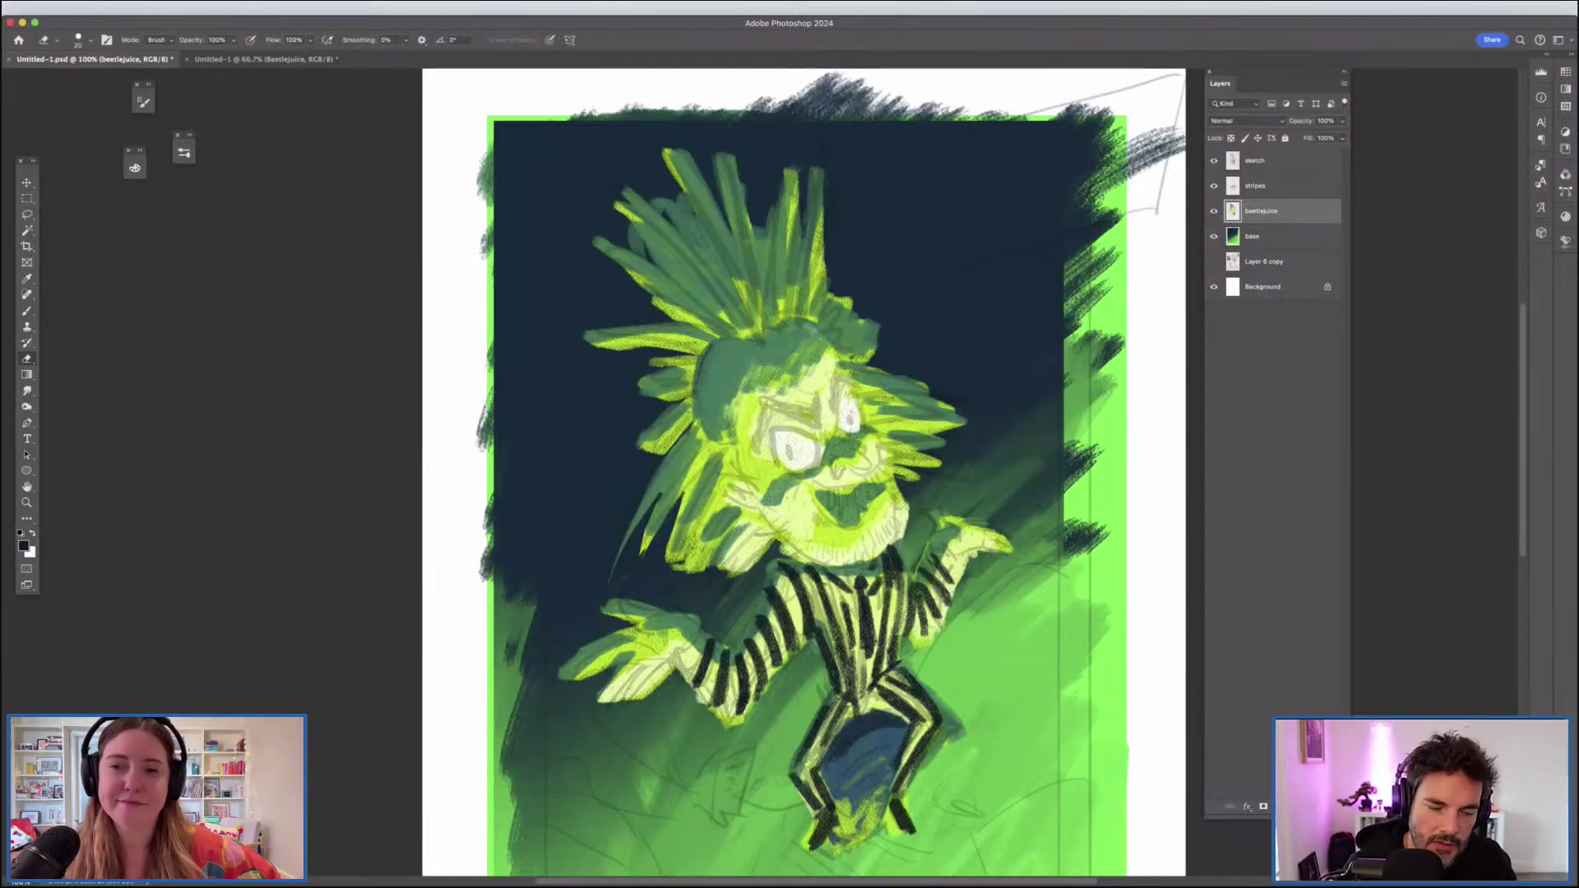
mouse_move(687, 526)
mouse_down()
mouse_move(684, 573)
mouse_move(695, 512)
mouse_move(672, 558)
mouse_up()
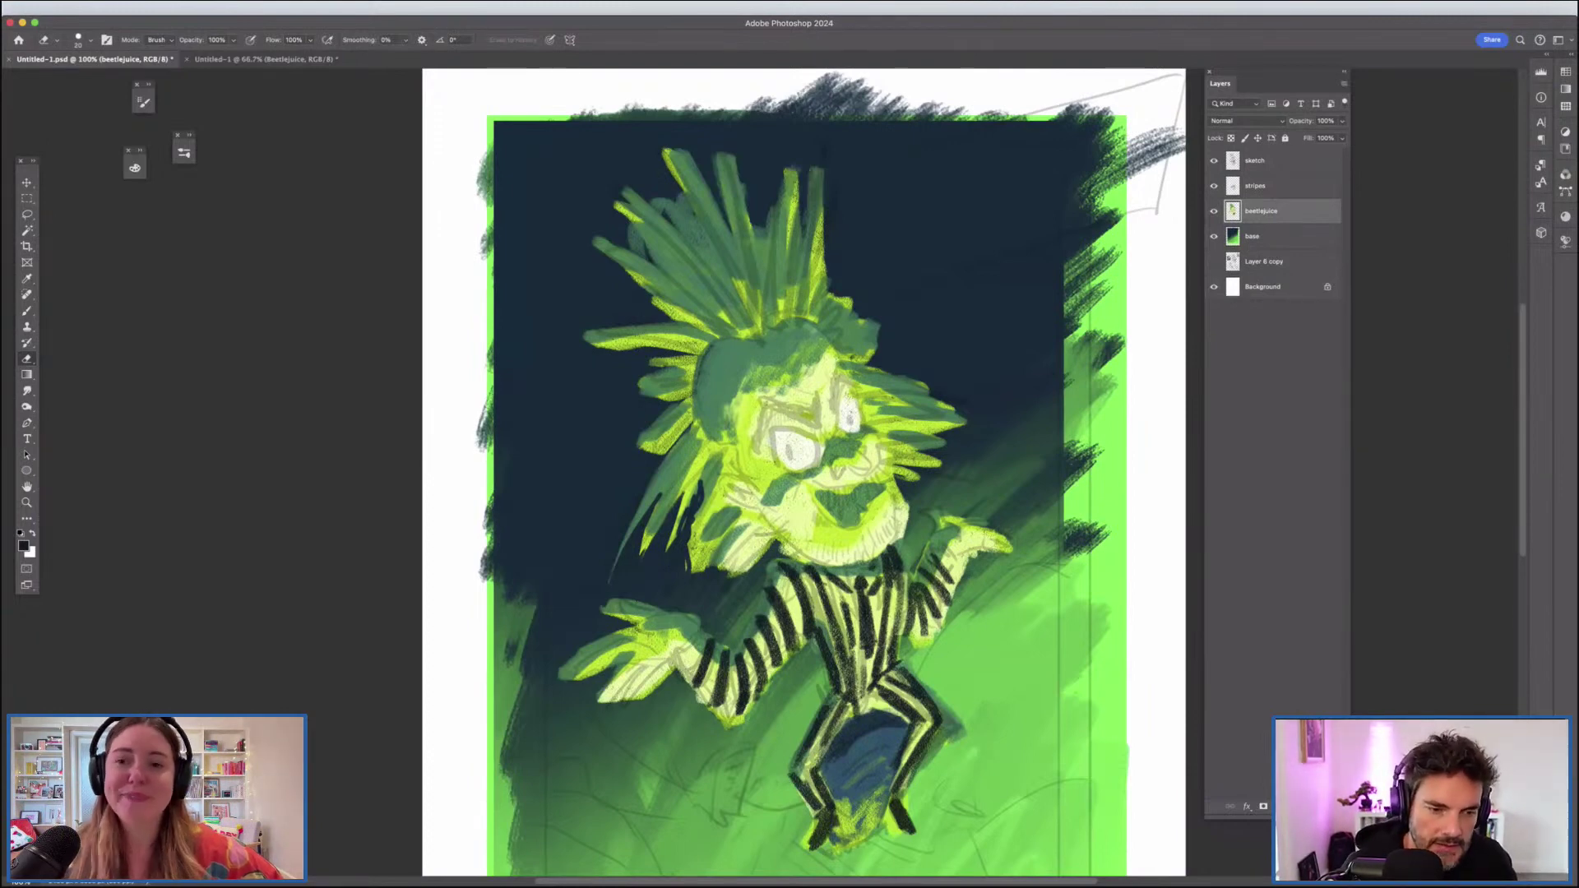
Step: Erase the ragged paint around the lower hand's thumb and wrist, and hide the base layer to see the silhouette
drag(698, 621, 661, 610)
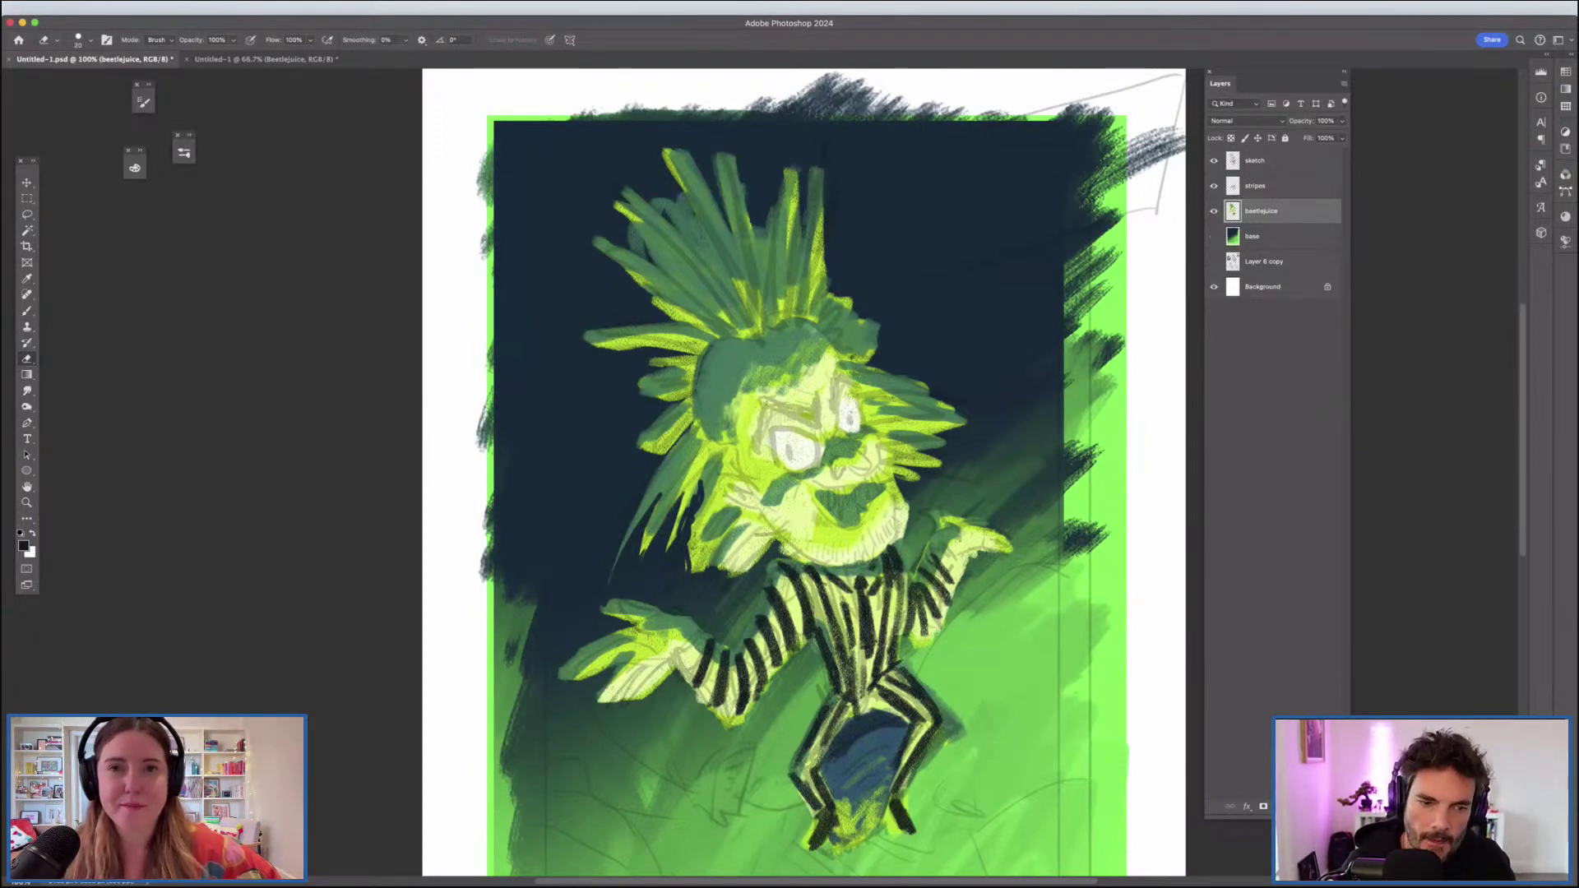
click(606, 610)
mouse_move(614, 630)
mouse_down()
mouse_move(560, 678)
mouse_move(629, 630)
mouse_up()
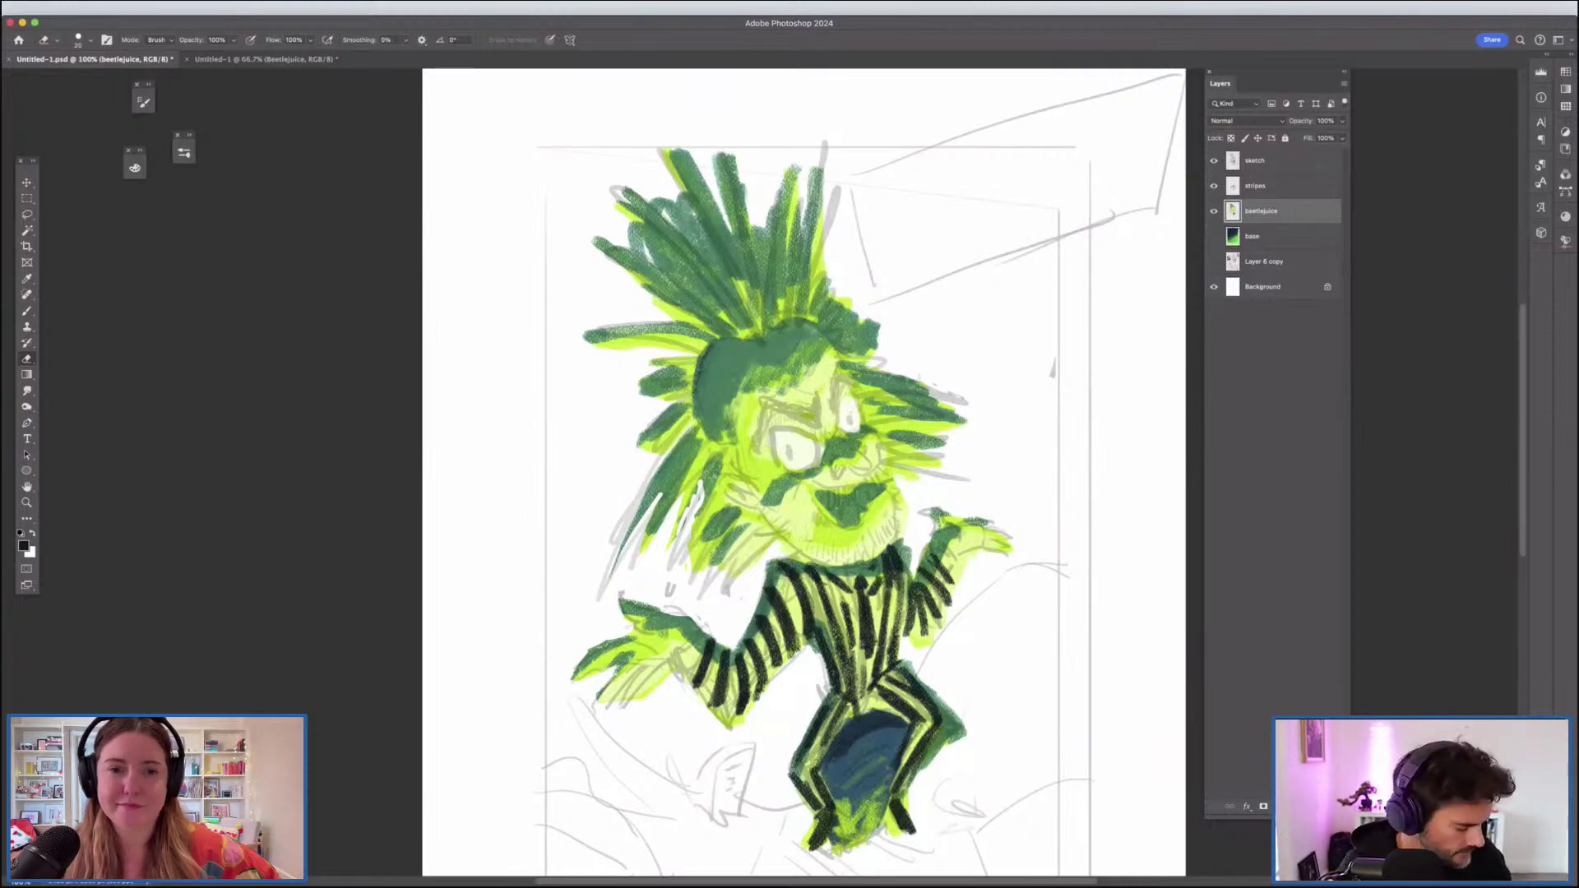
Step: Paint the lower hand's thumb and finger shadows in dark green sampled from the hair
key(b)
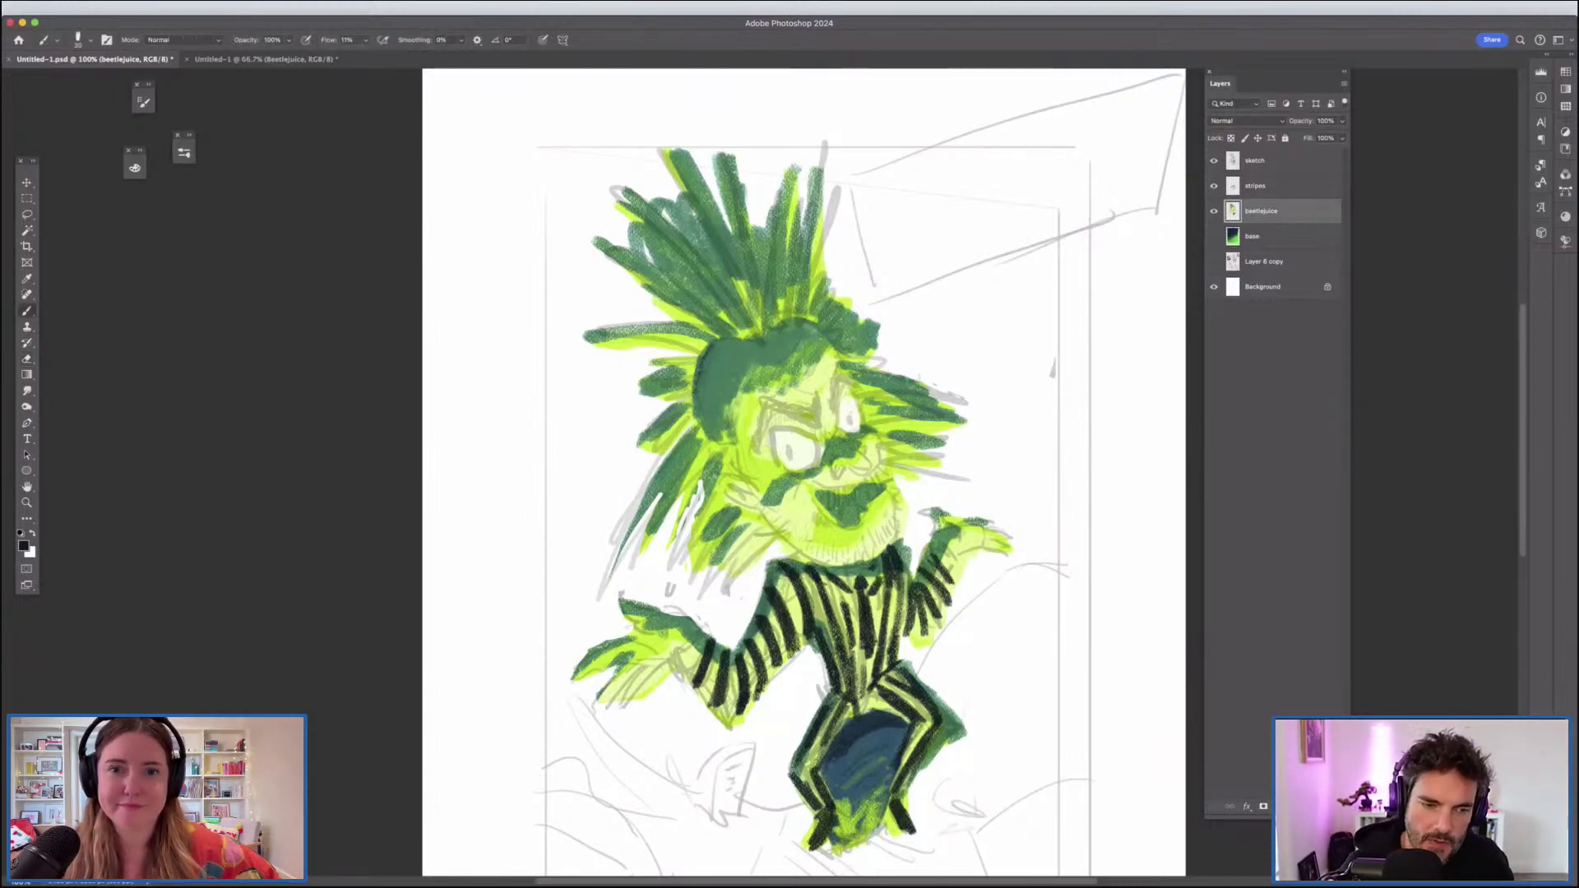
alt+click(724, 380)
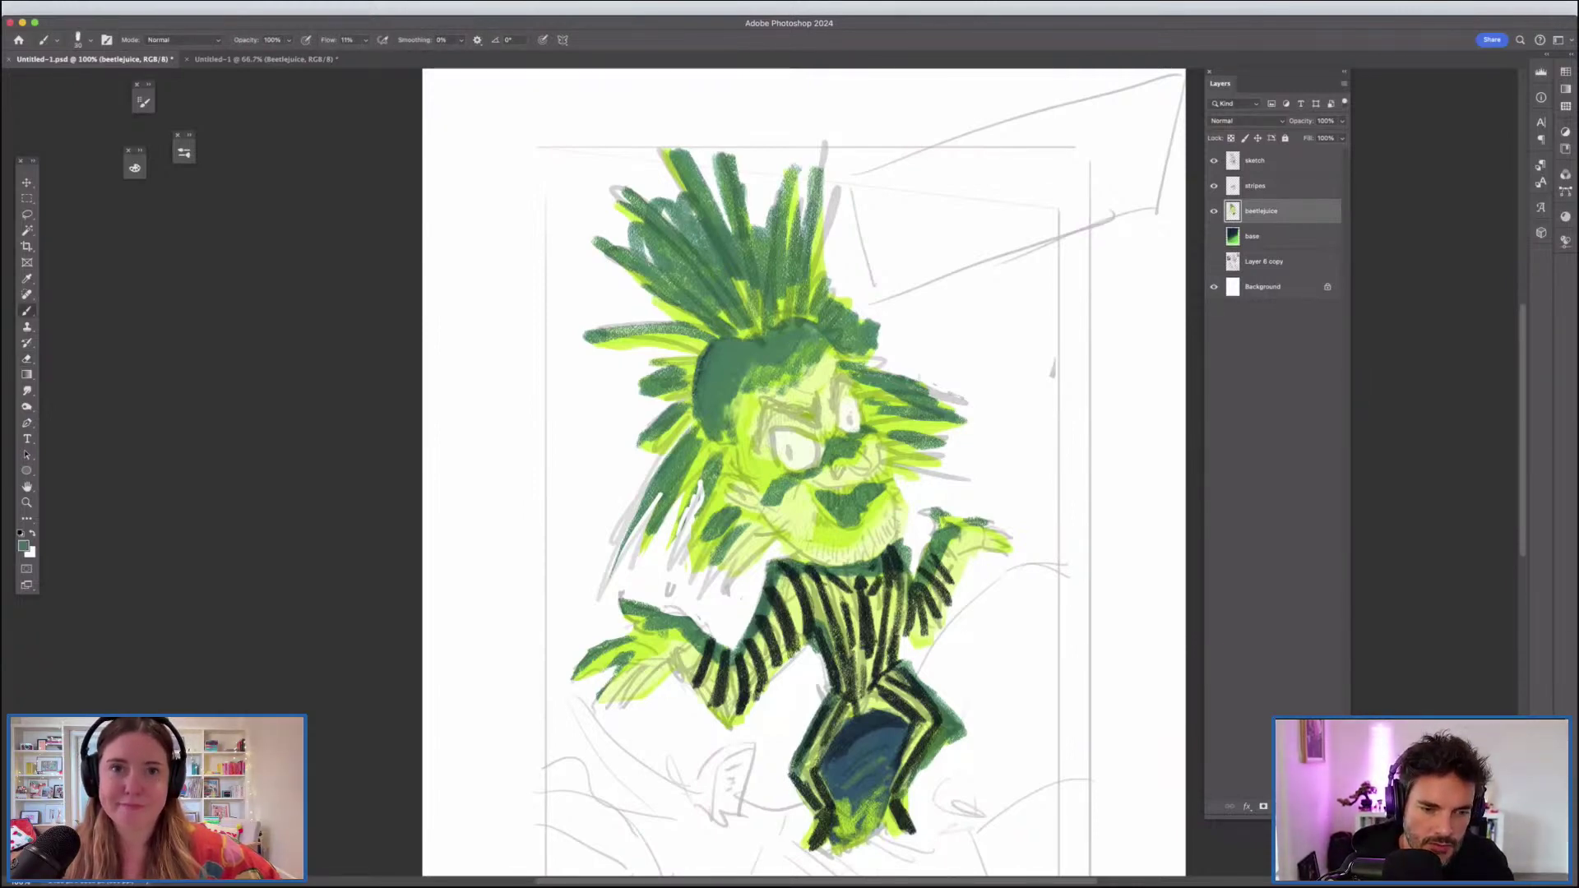
mouse_move(663, 612)
mouse_down()
mouse_move(692, 617)
mouse_move(641, 602)
mouse_up()
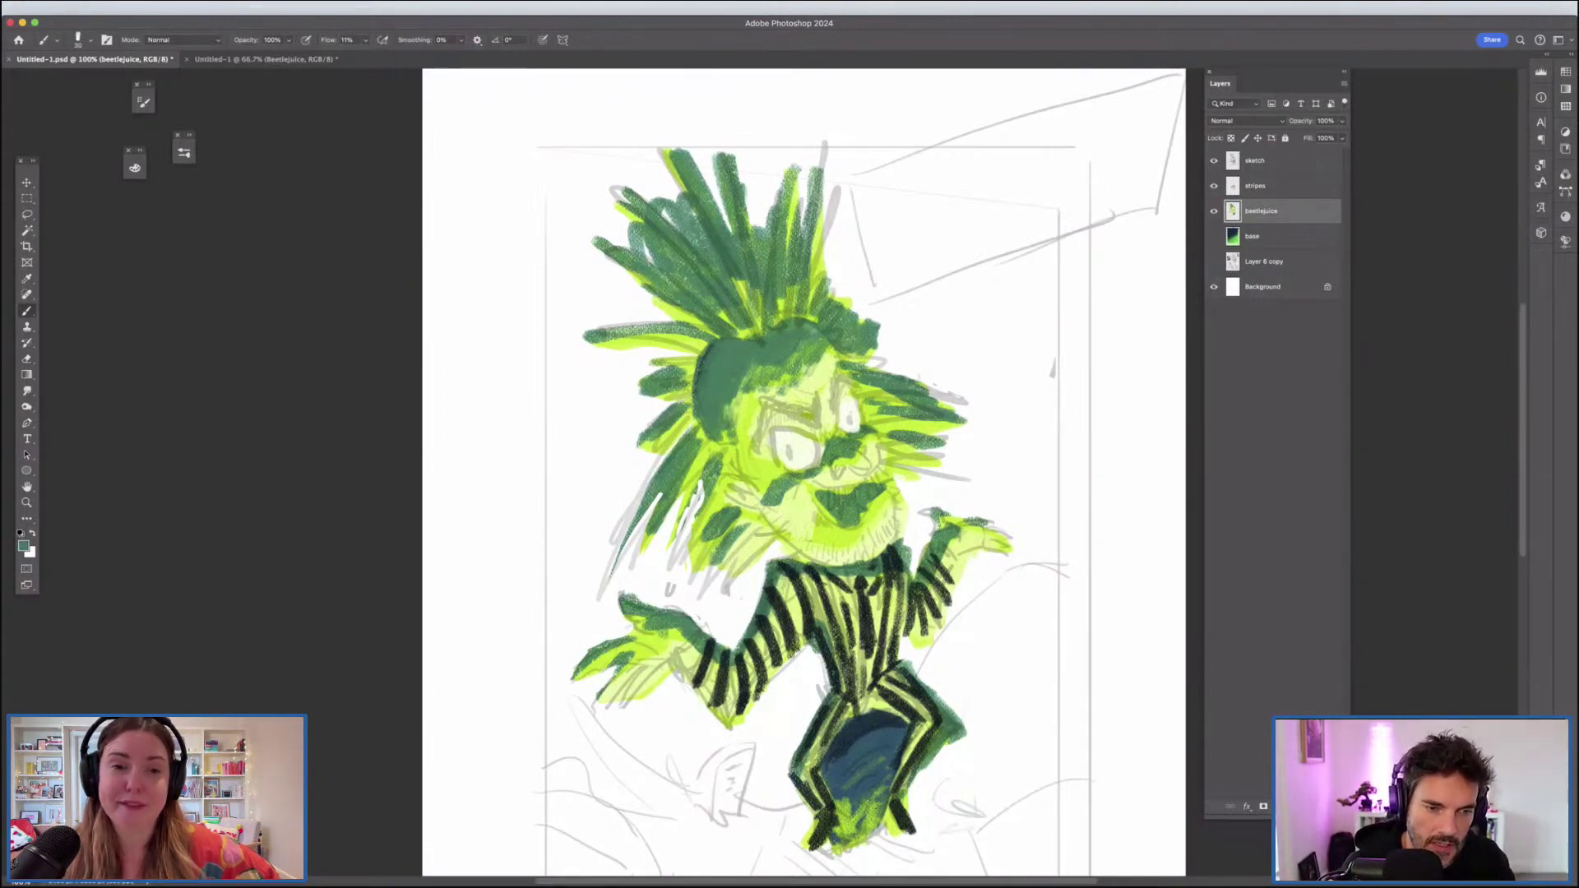
mouse_move(621, 664)
mouse_down()
mouse_move(595, 699)
mouse_move(624, 697)
mouse_up()
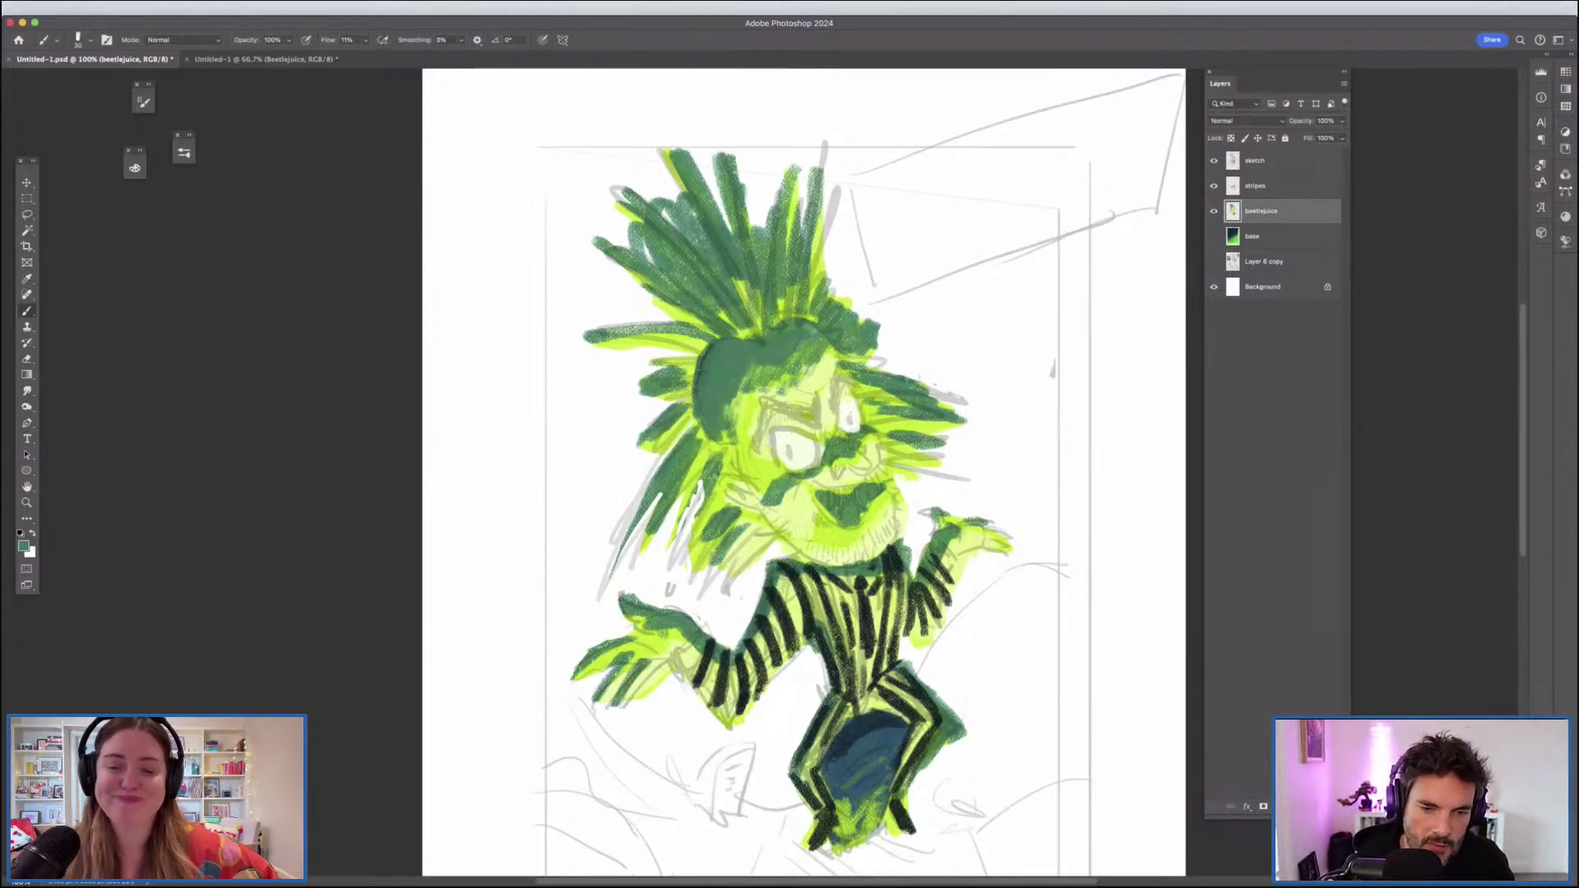
Step: Shade the raised hand's fingers in dark green, and erase the excess paint and stripe ends along its wrist and sleeve
drag(987, 528, 1011, 548)
key(e)
drag(973, 554, 956, 575)
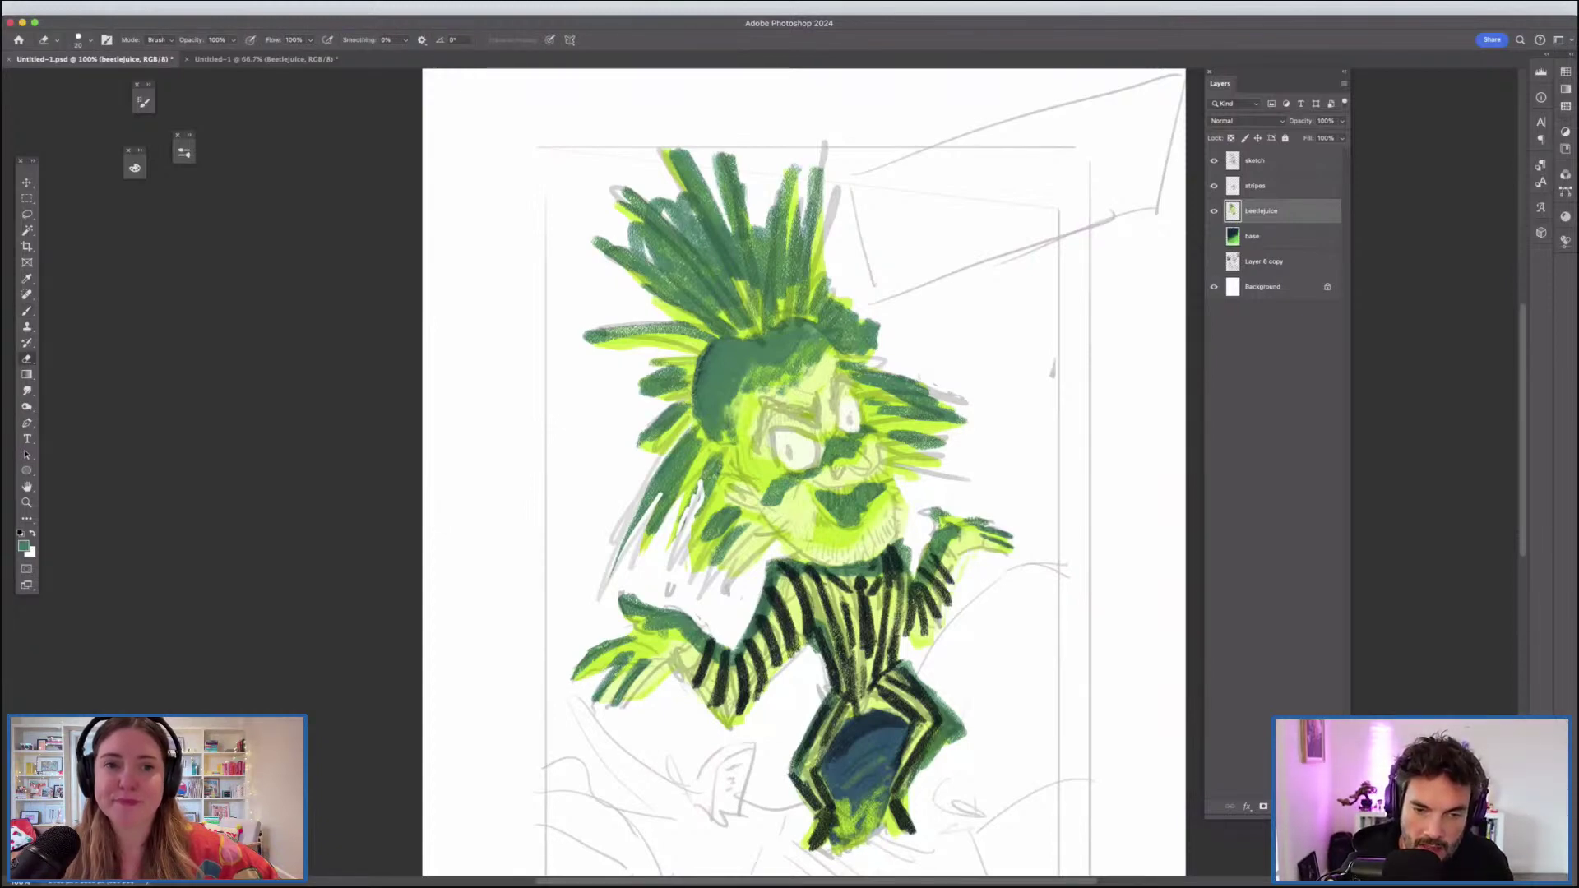
click(1275, 186)
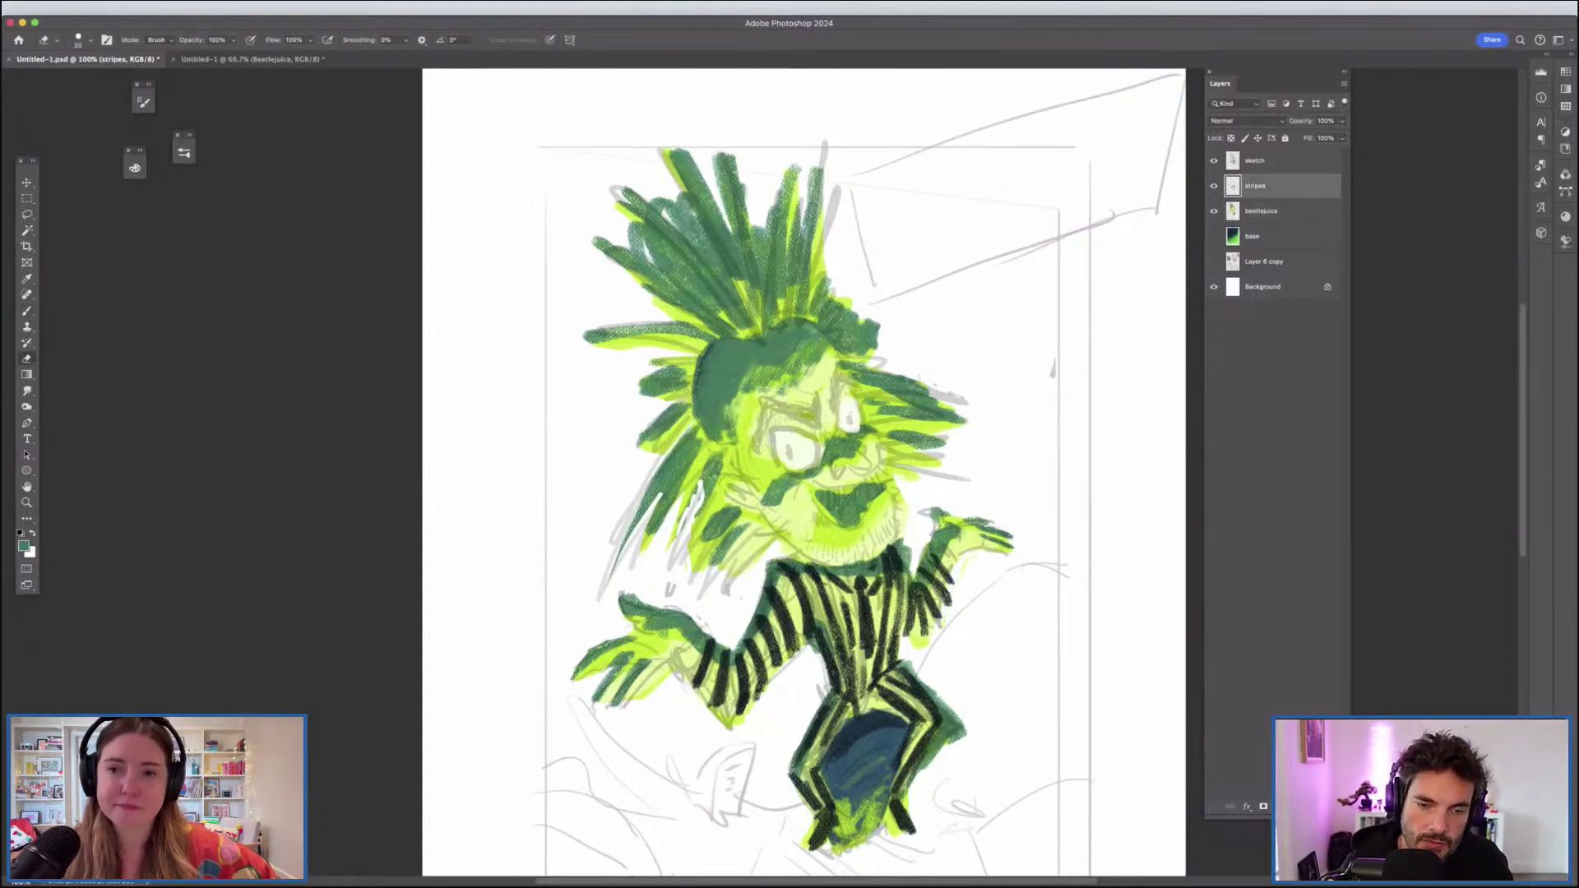
drag(952, 594, 942, 603)
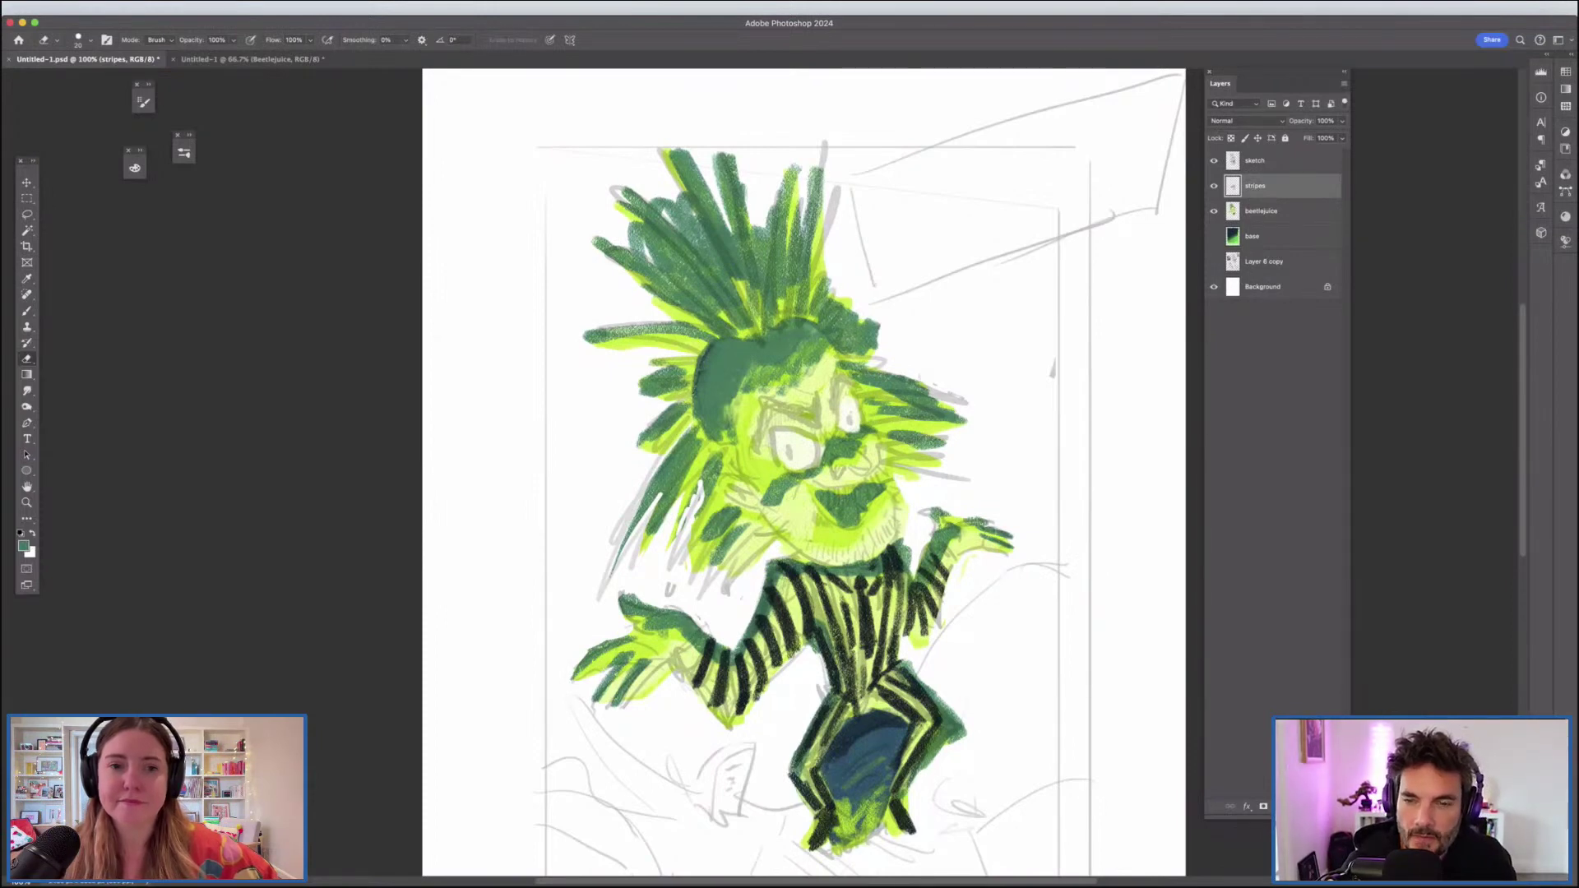
Step: Shade the lower hand's fingers in dark green on the beetlejuice layer, and paint the shirt front, collar and cuffs white
click(1261, 211)
key(b)
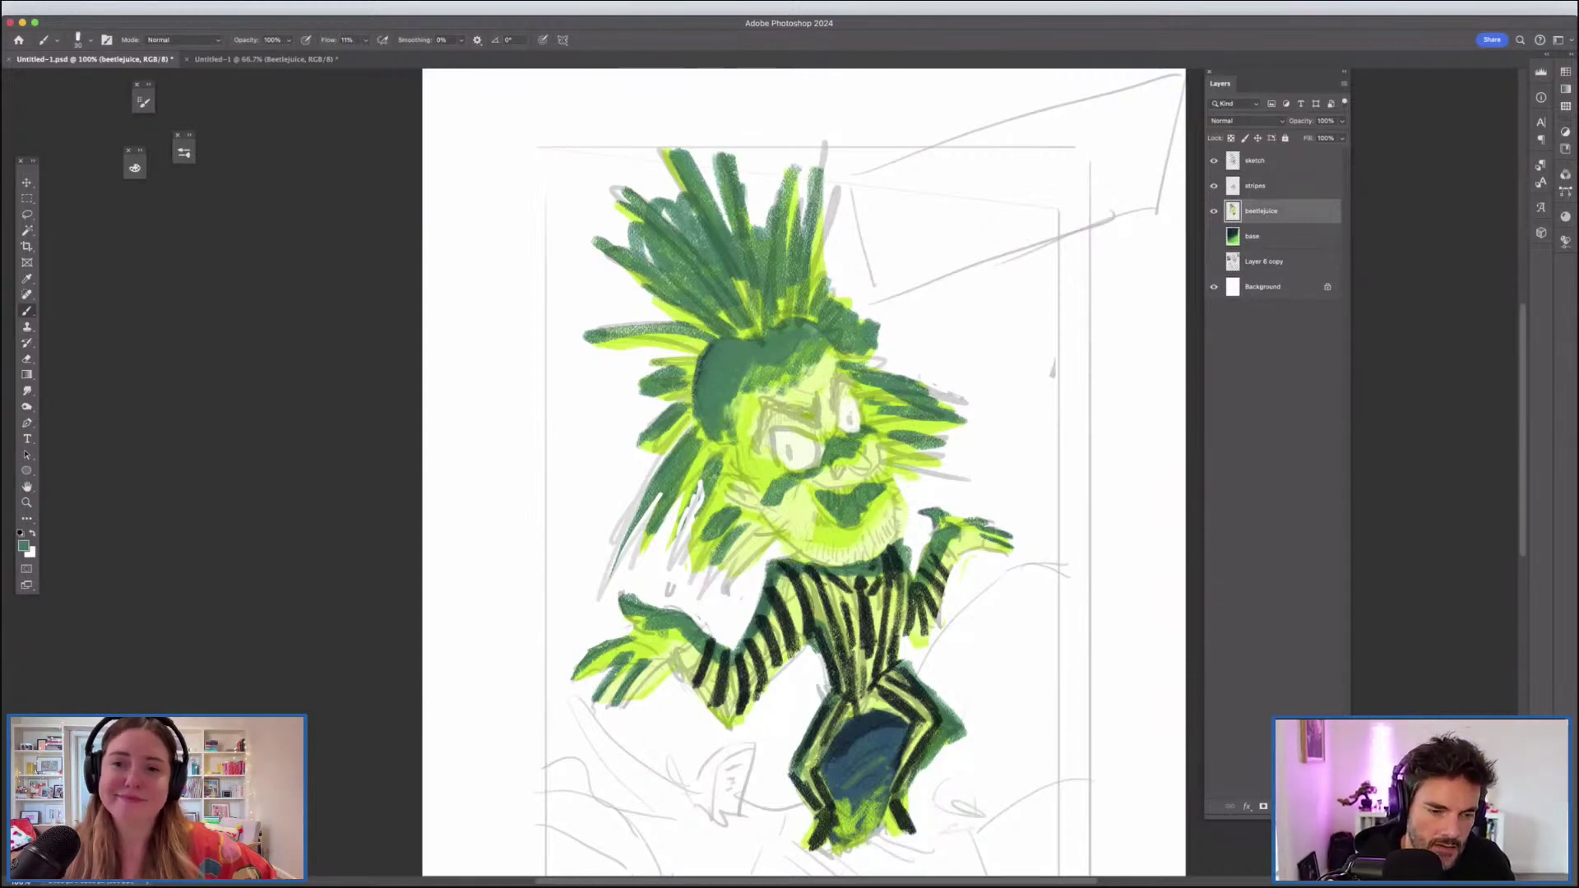
drag(666, 666, 645, 706)
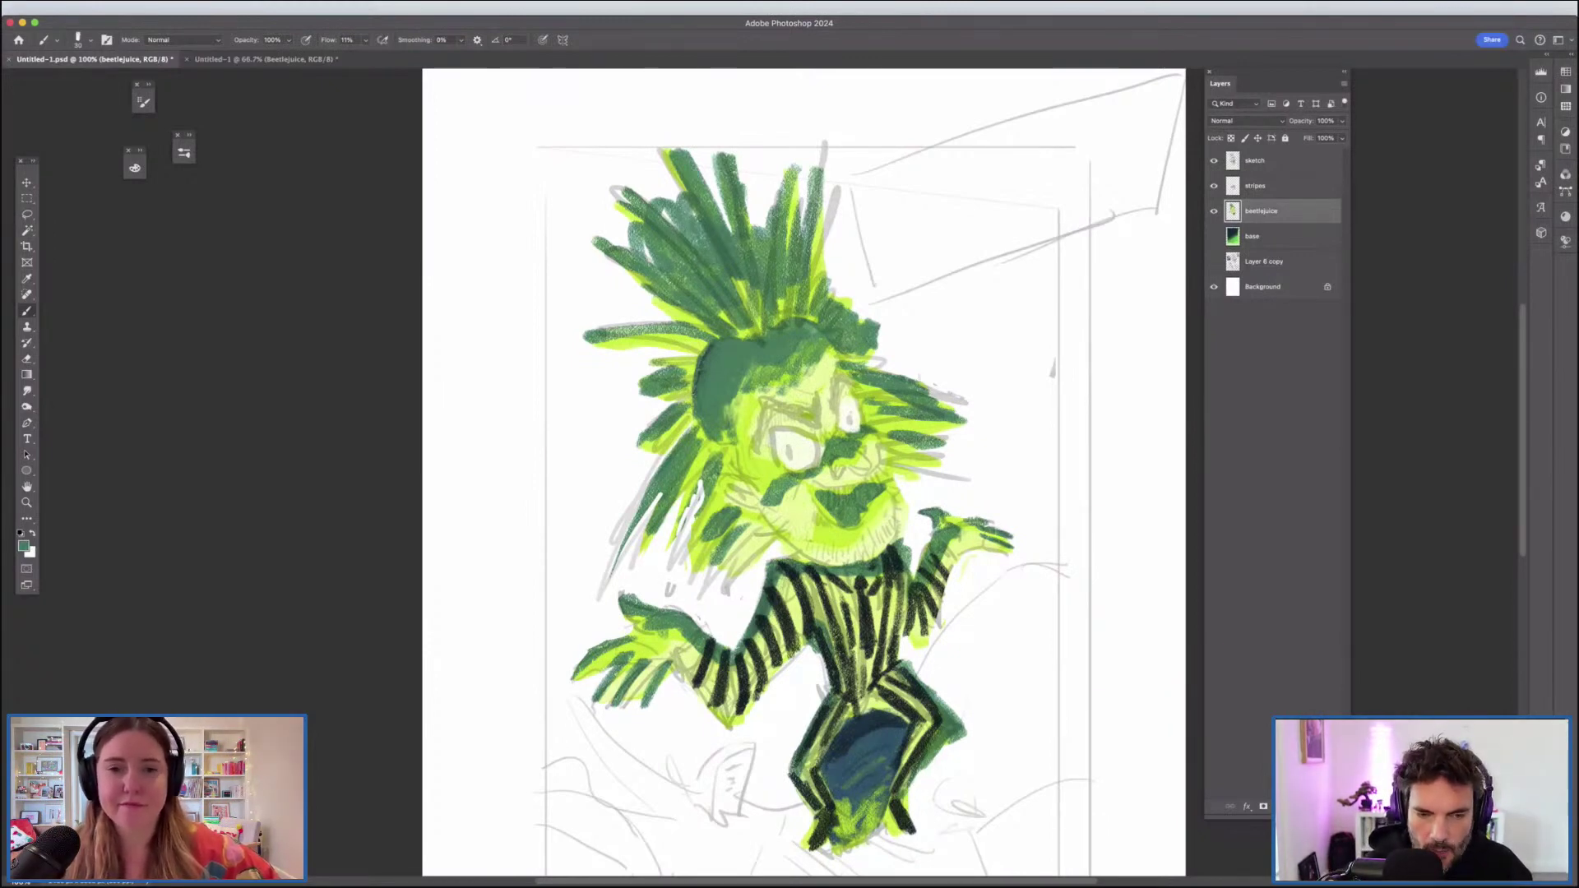
key(x)
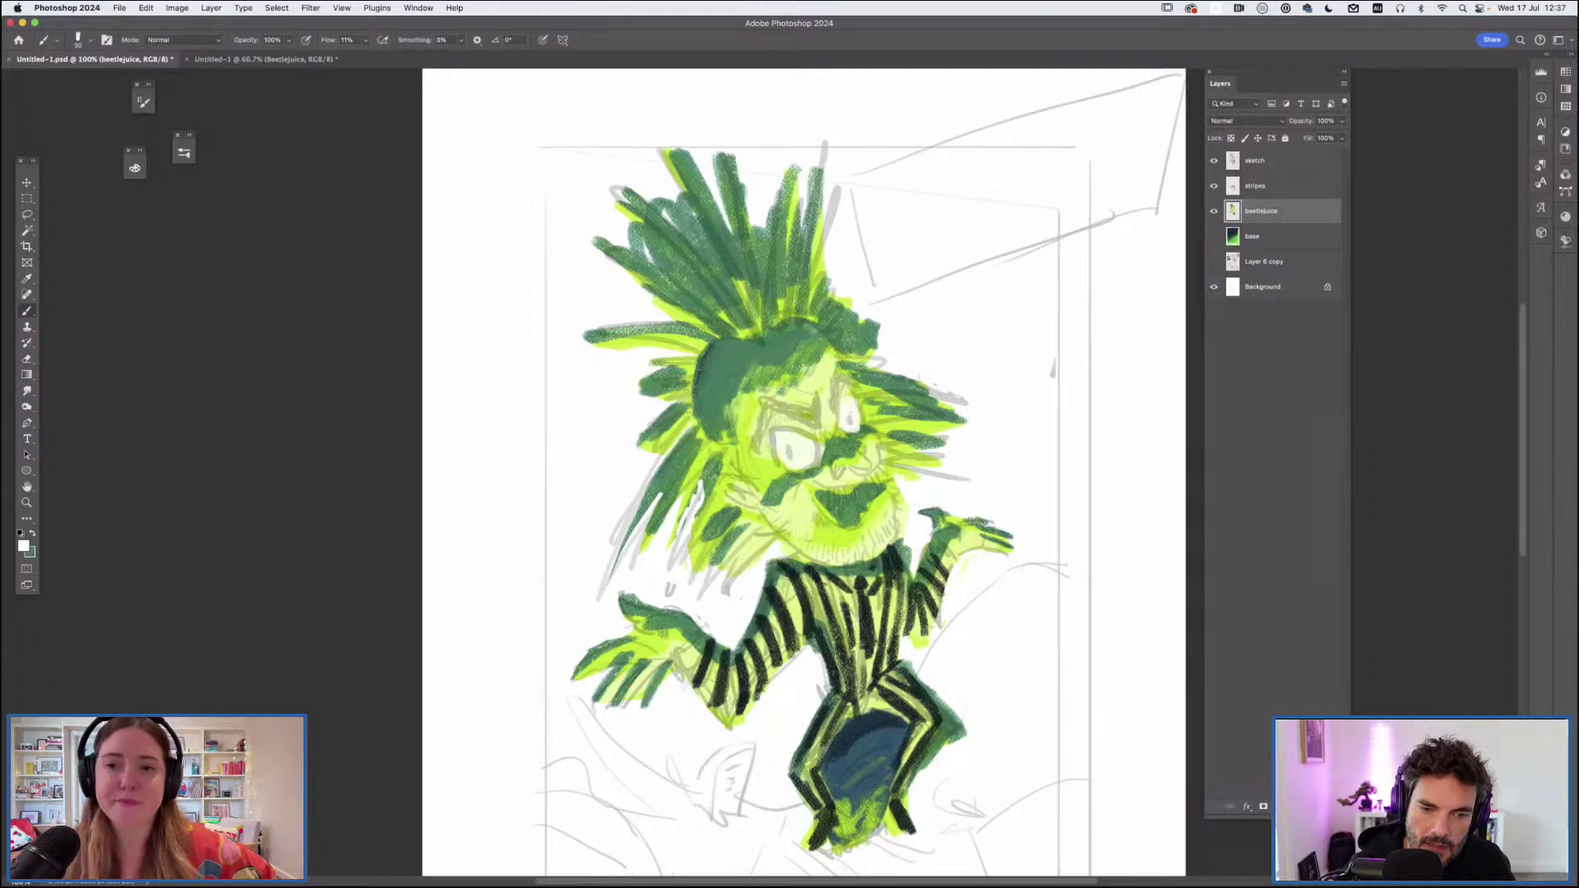
drag(844, 568, 877, 631)
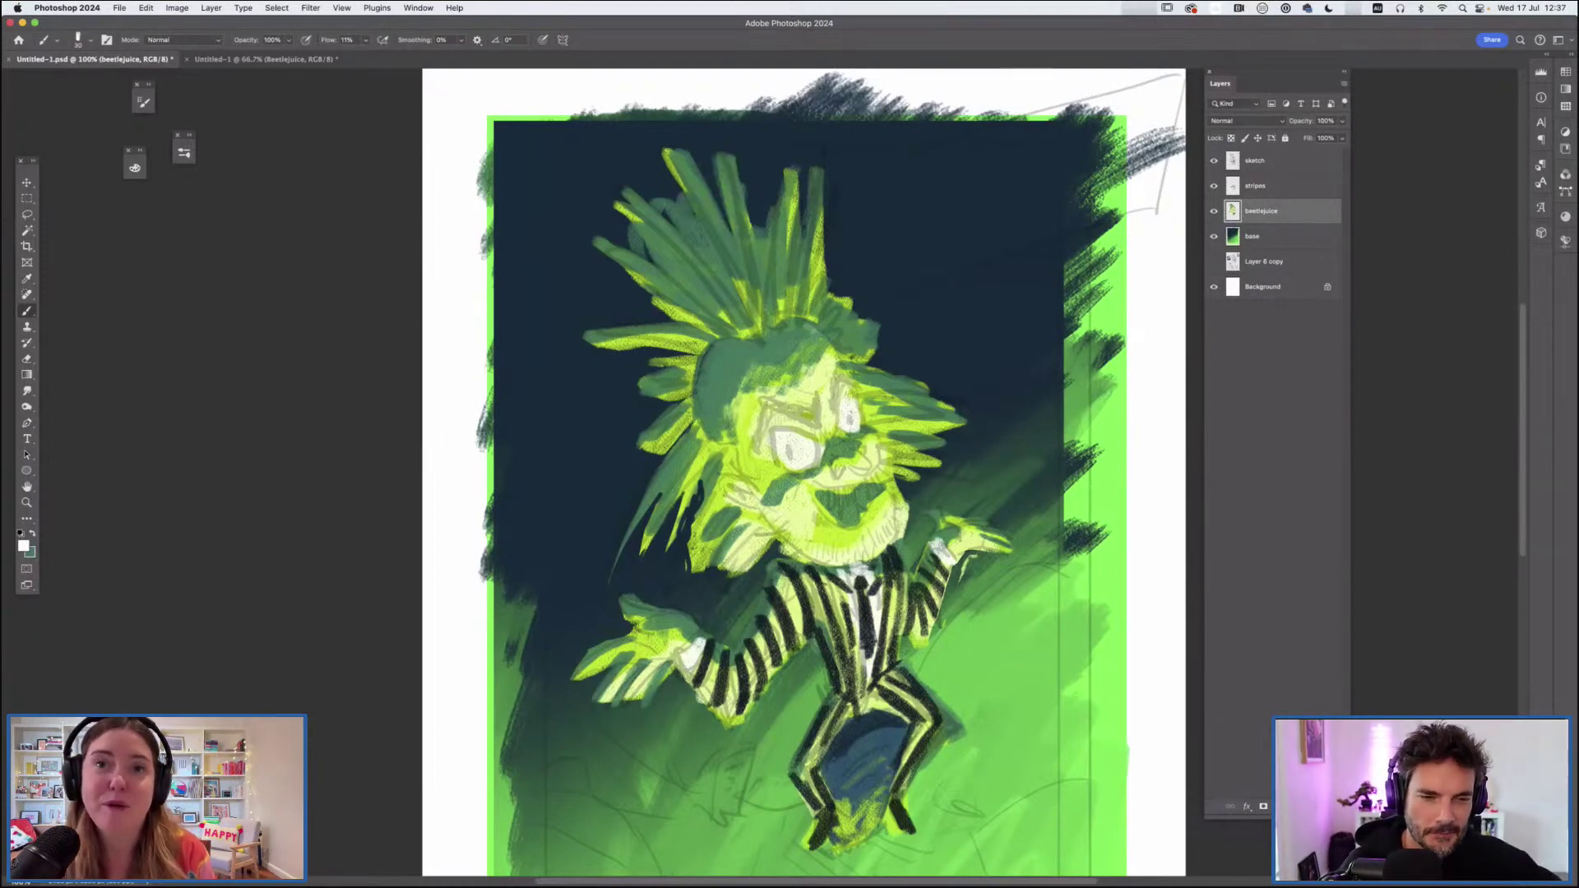
Step: Erase the thick upper edge of the hair beside the brow and paint thin wispy strands there in sampled dark green
key(e)
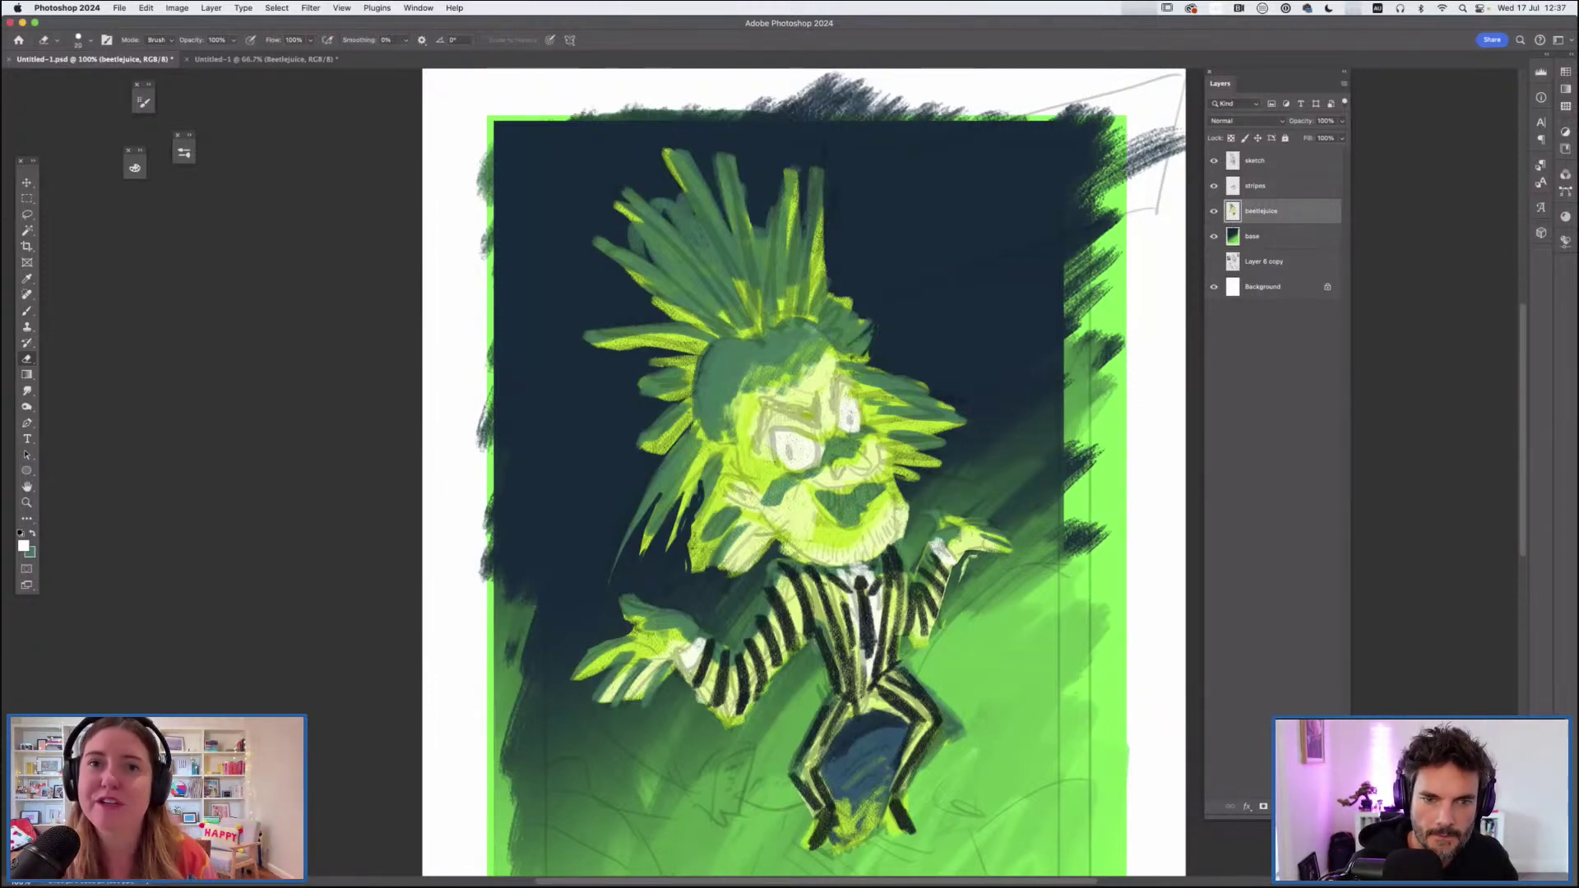
drag(862, 370, 908, 386)
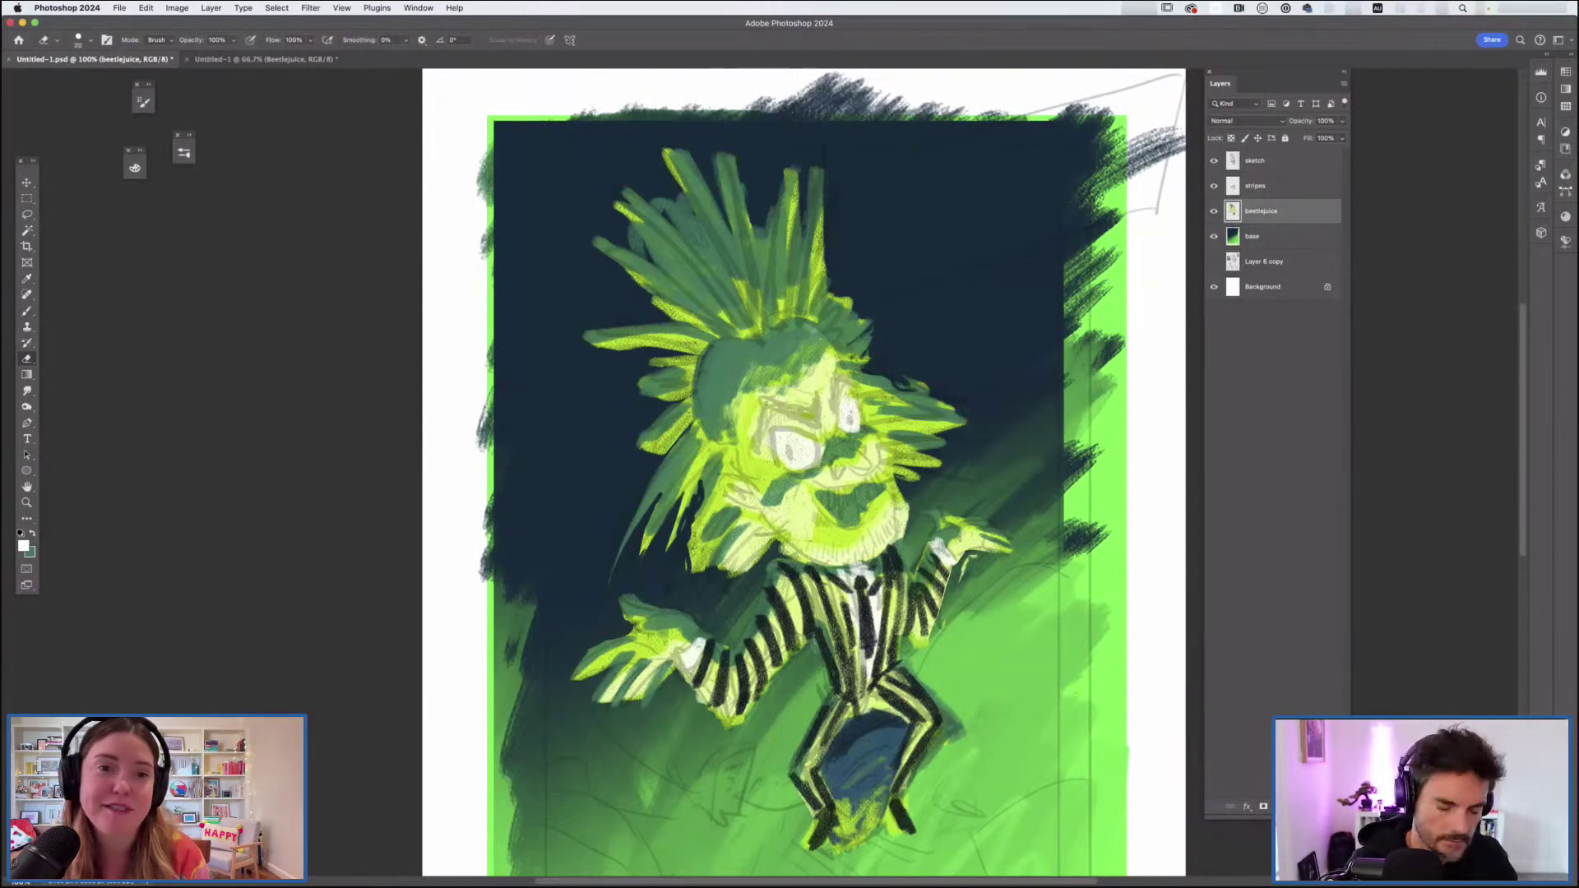
key(b)
alt+click(881, 384)
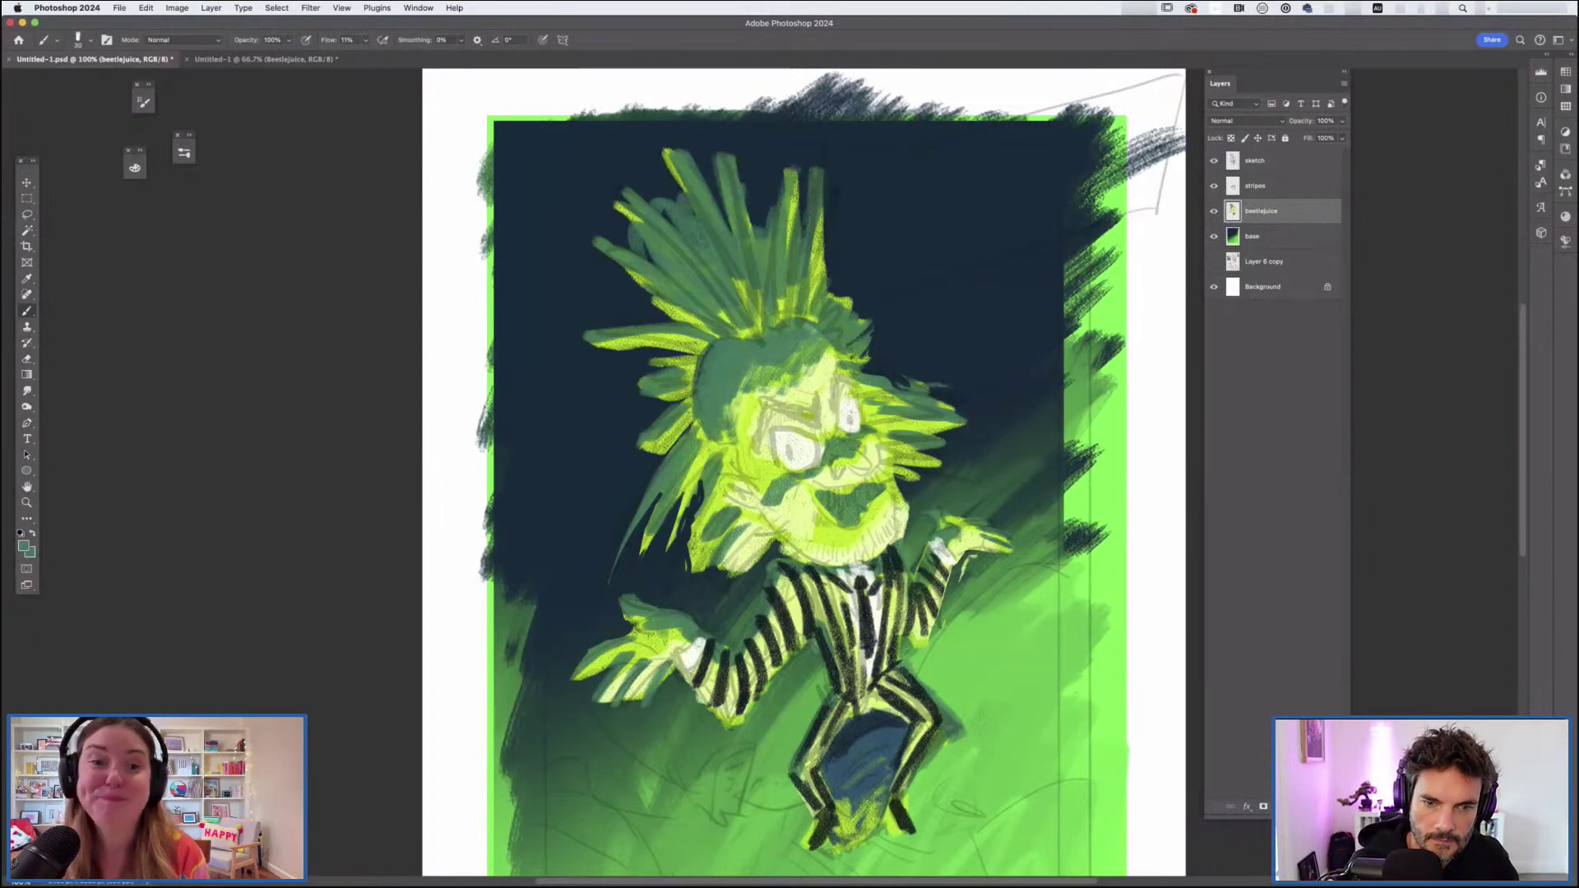
mouse_move(916, 365)
mouse_down()
mouse_move(870, 376)
mouse_move(895, 367)
mouse_move(872, 359)
mouse_up()
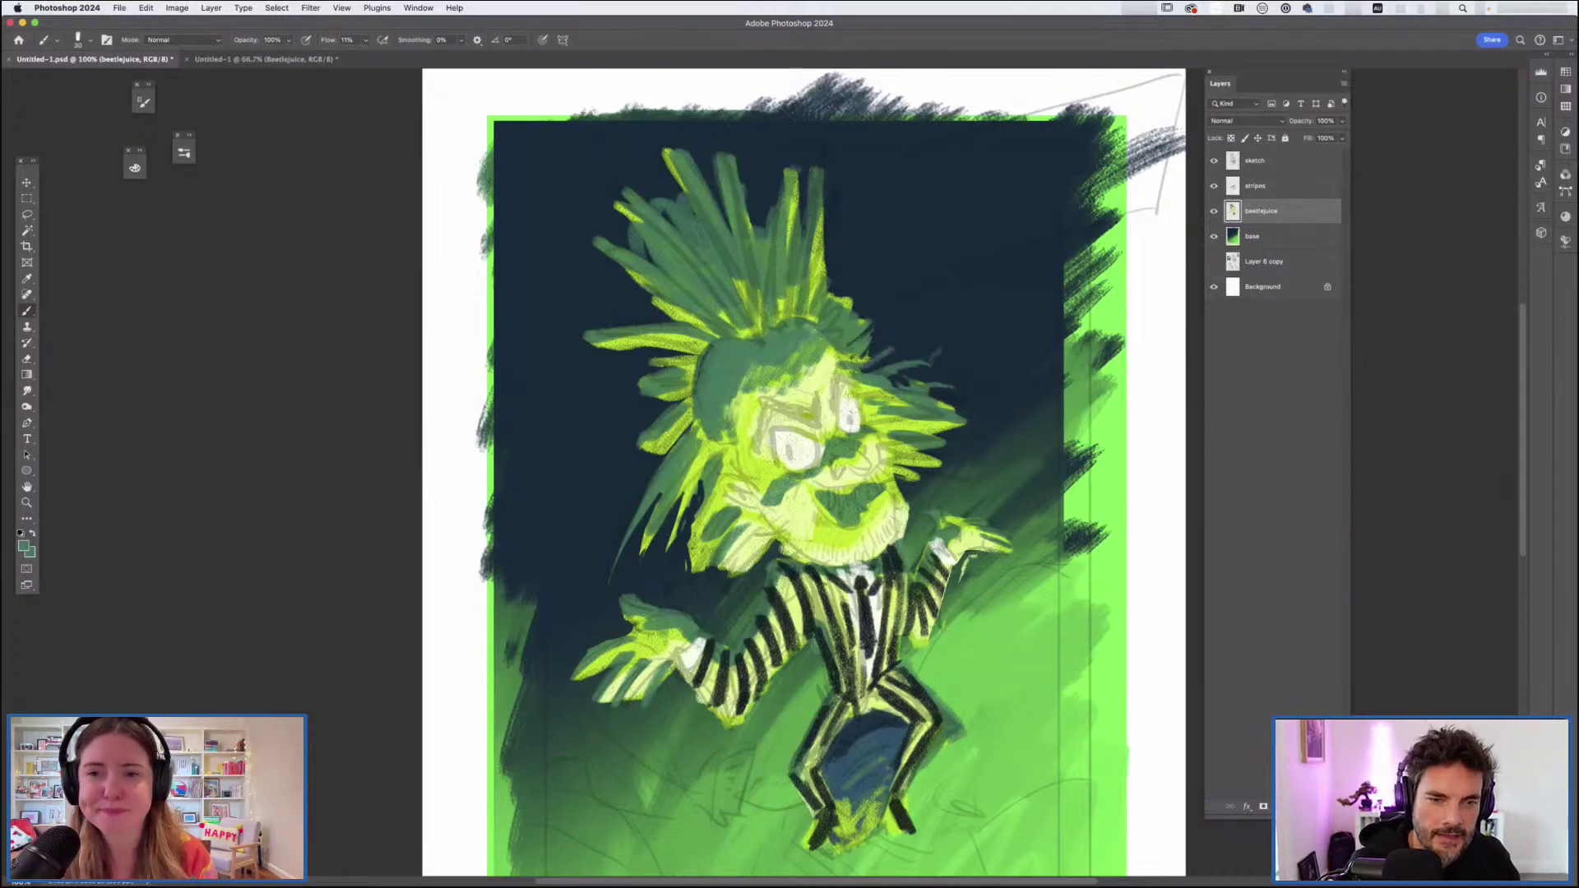
Step: Highlight the new wispy strands beside the brow with sampled yellow-green, and undo the last stroke
alt+click(909, 426)
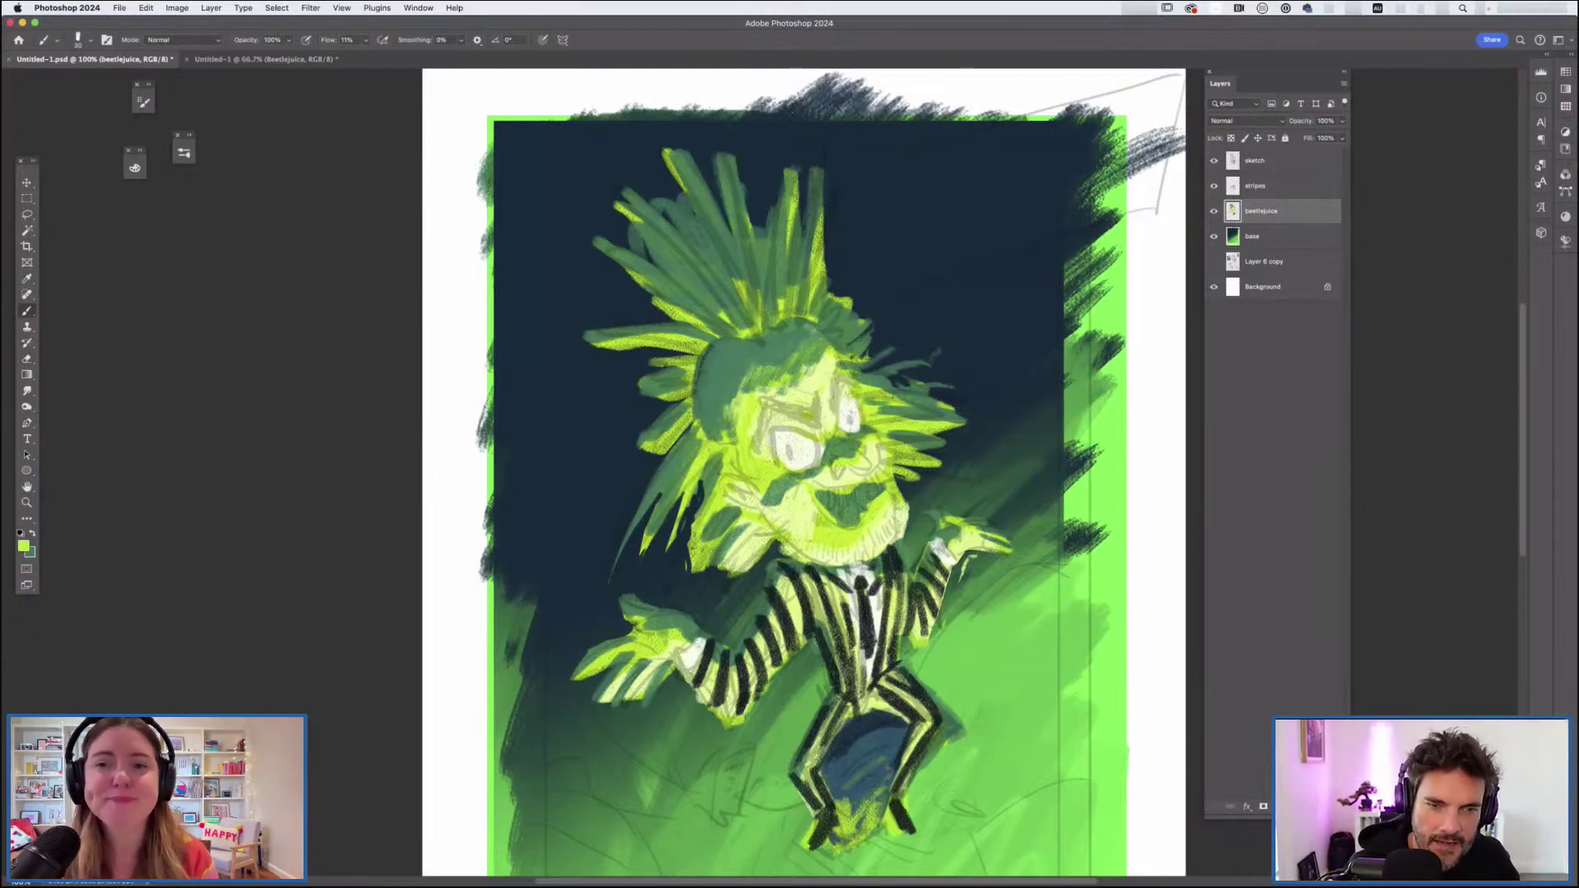
drag(855, 375, 941, 360)
key(super+z)
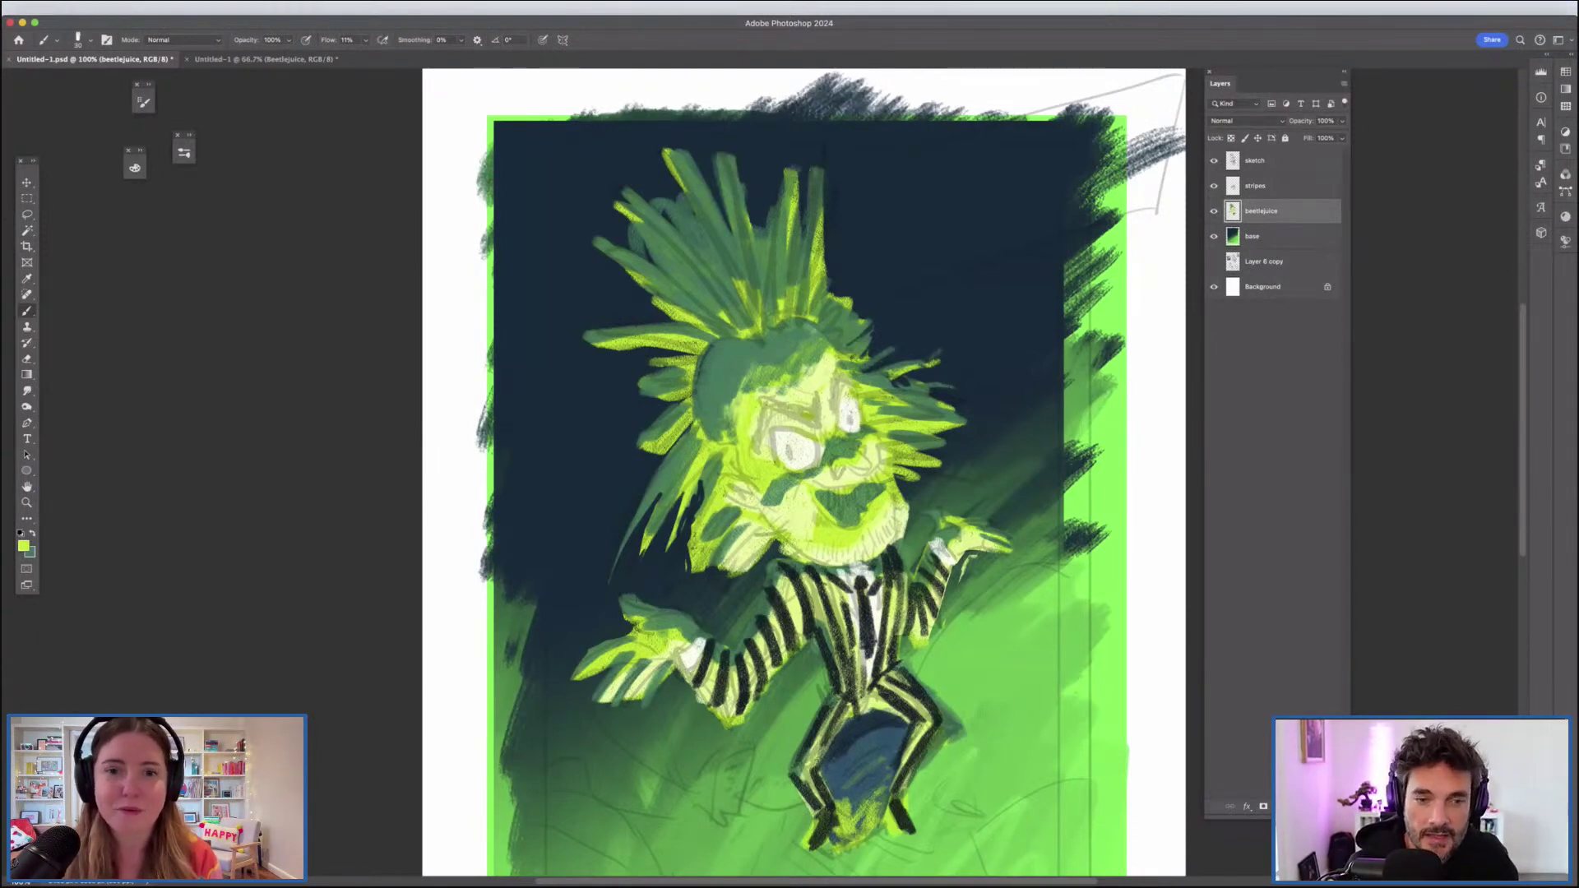
Step: Paint a long curved dark green strand rising from the tuft above the forehead, and highlight the nearby strands in yellow-green
alt+click(853, 330)
drag(865, 316, 899, 278)
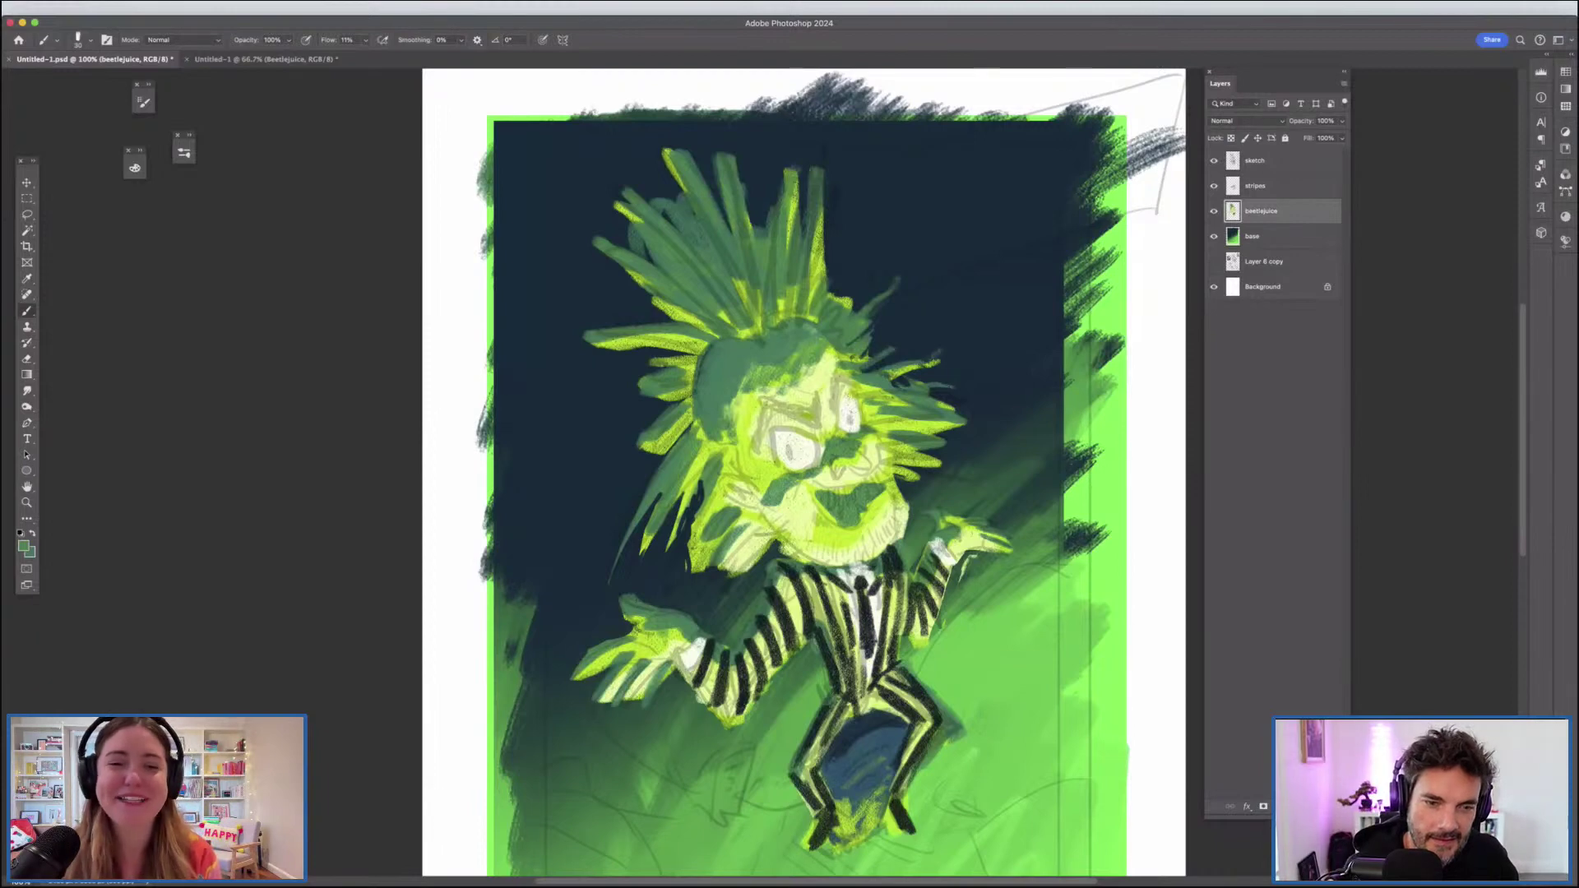
alt+click(842, 303)
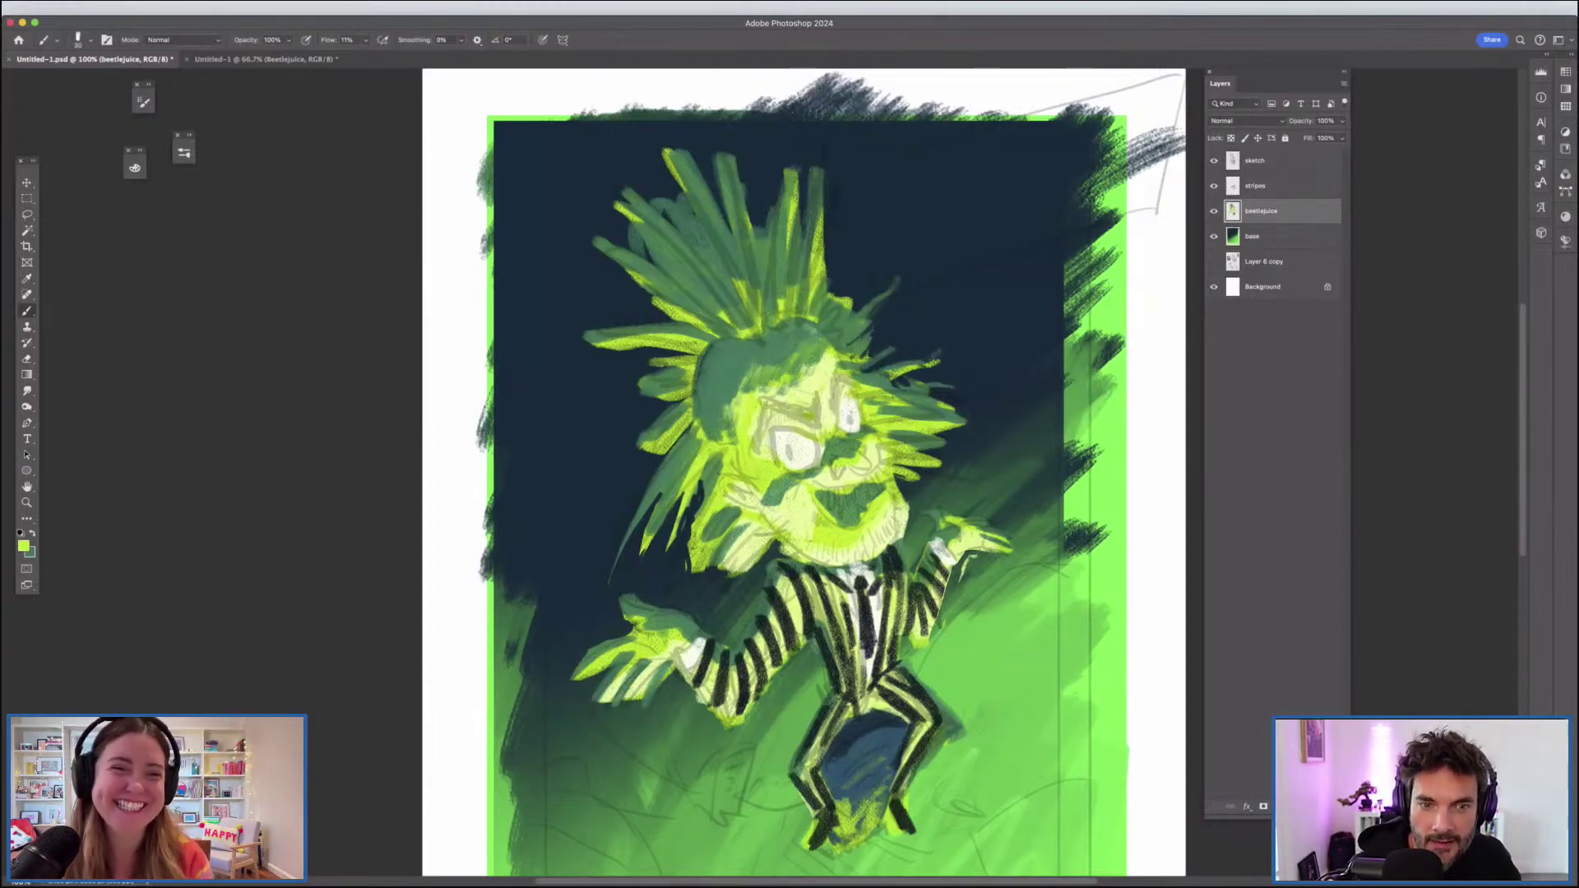
mouse_move(862, 333)
mouse_down()
mouse_move(902, 278)
mouse_move(875, 308)
mouse_up()
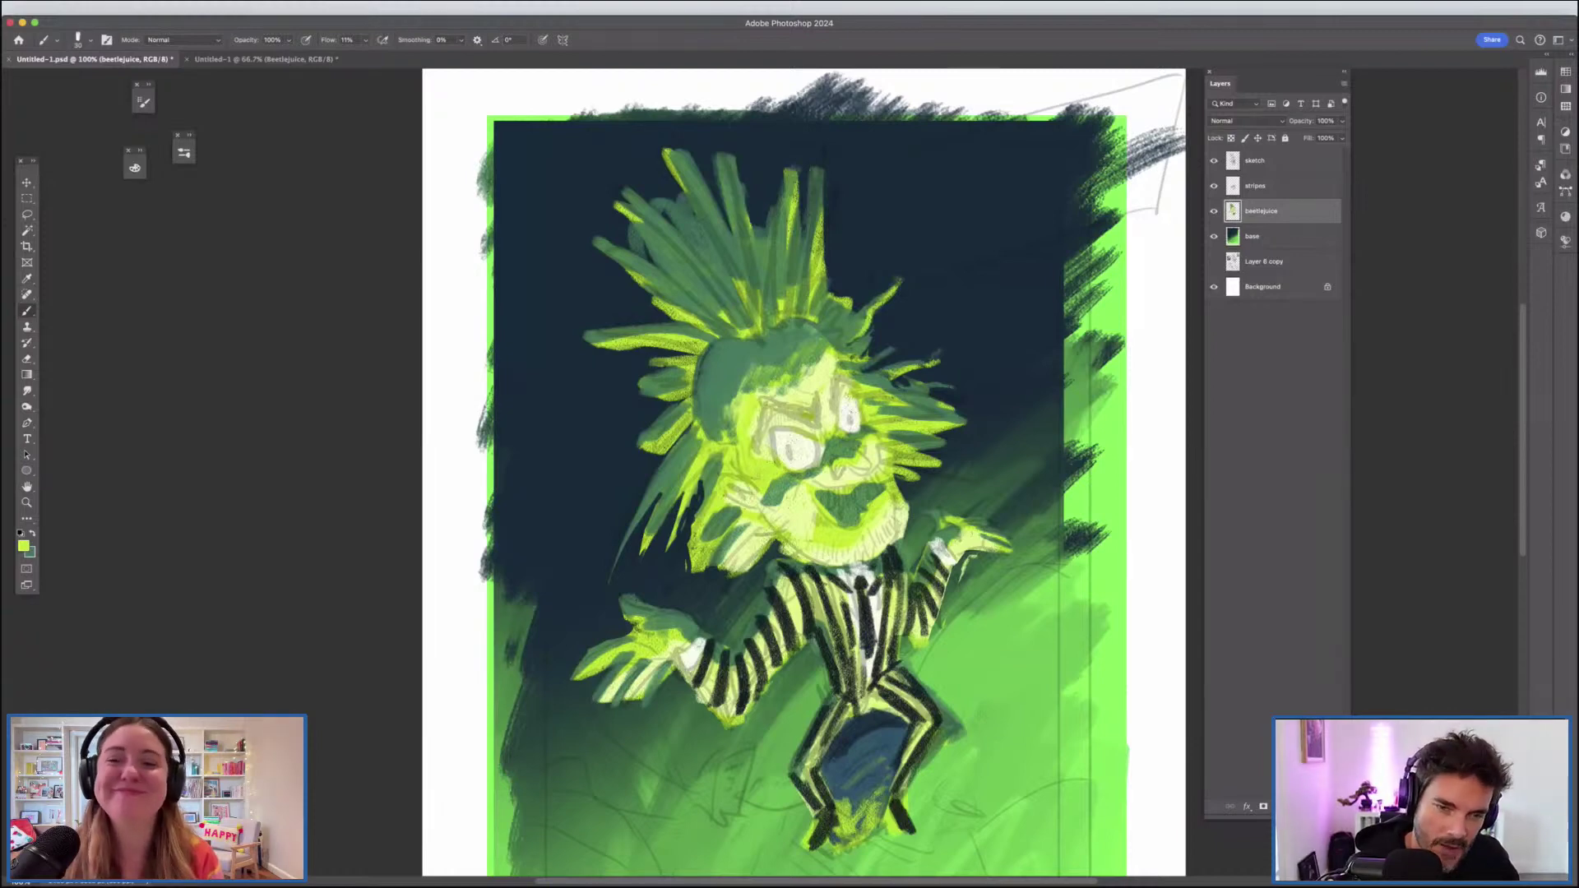
mouse_move(868, 369)
mouse_down()
mouse_move(909, 348)
mouse_move(877, 360)
mouse_up()
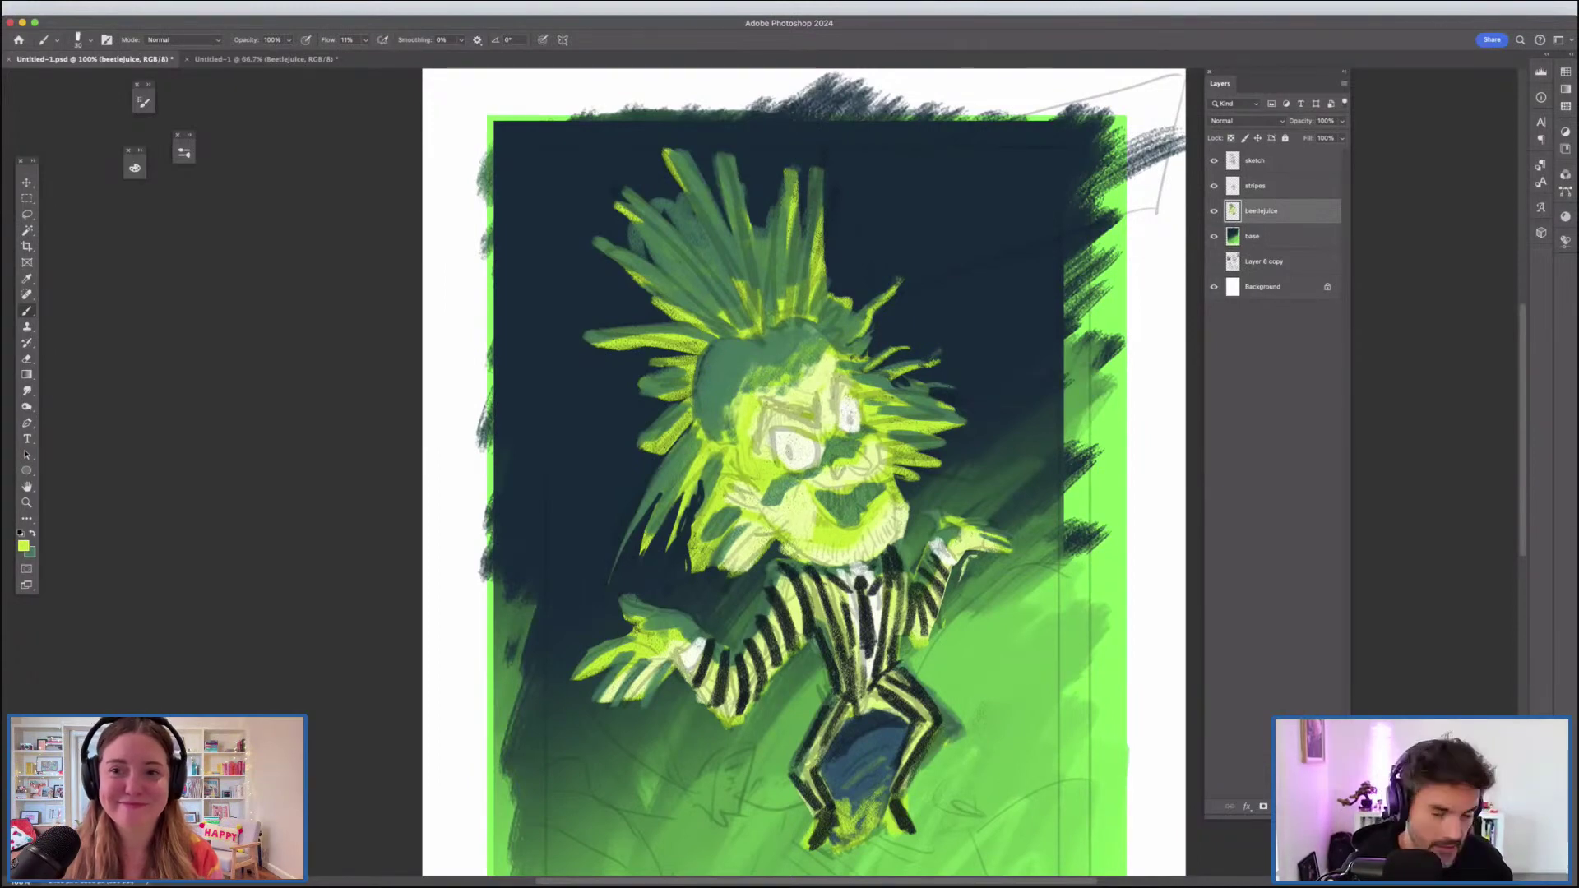
Step: Erase the dark green spill beside the bent knee and cut narrow gaps between the hair spikes on the tuft's left side
key(e)
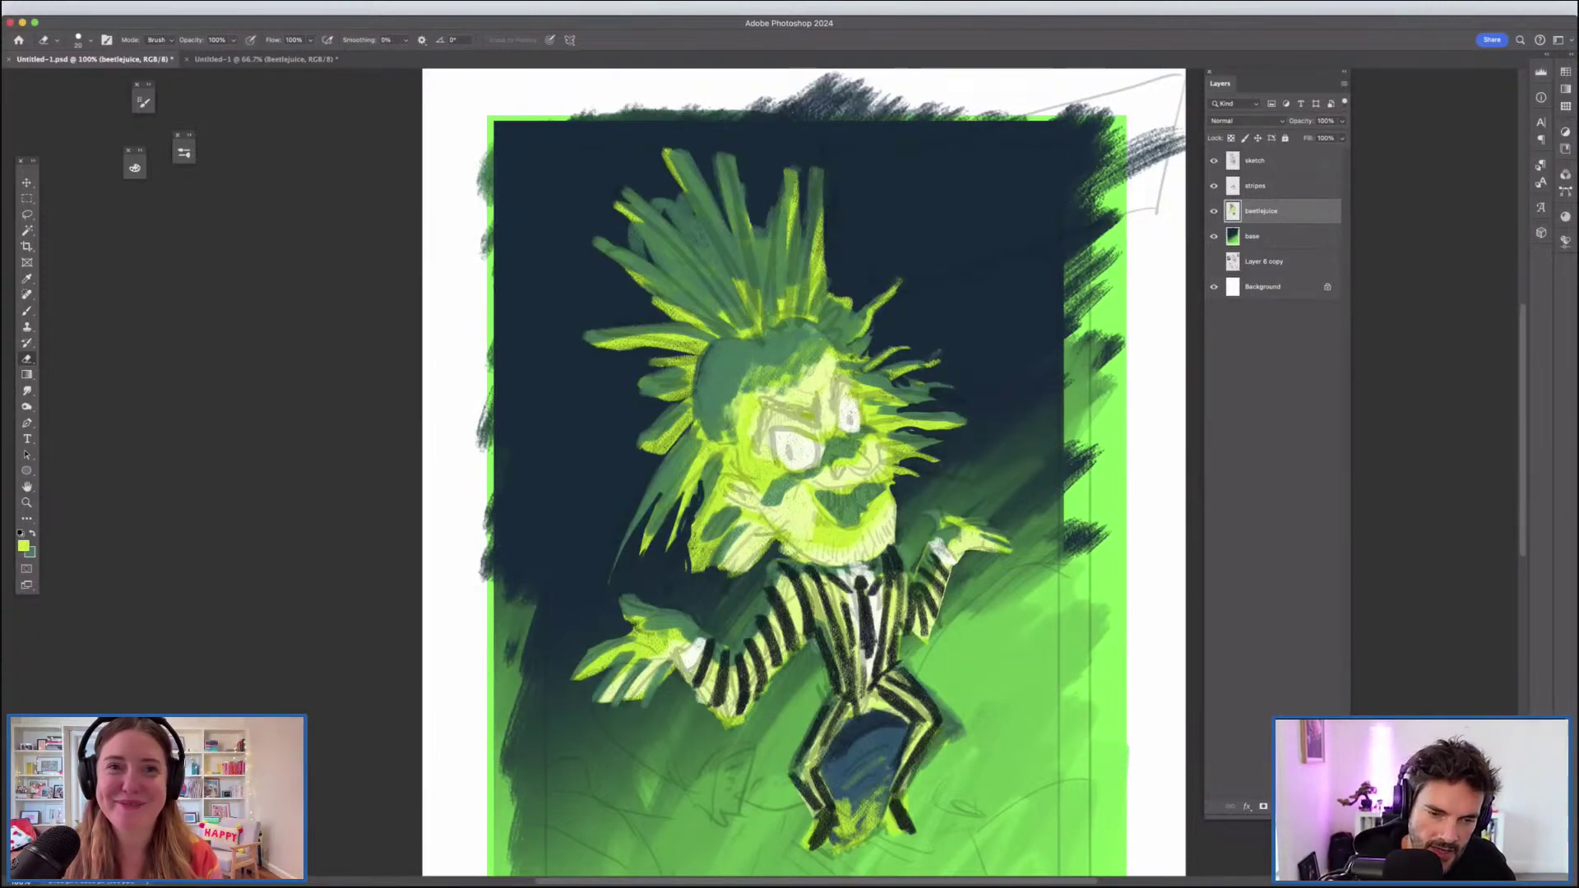
mouse_move(926, 688)
mouse_down()
mouse_move(961, 730)
mouse_move(916, 779)
mouse_up()
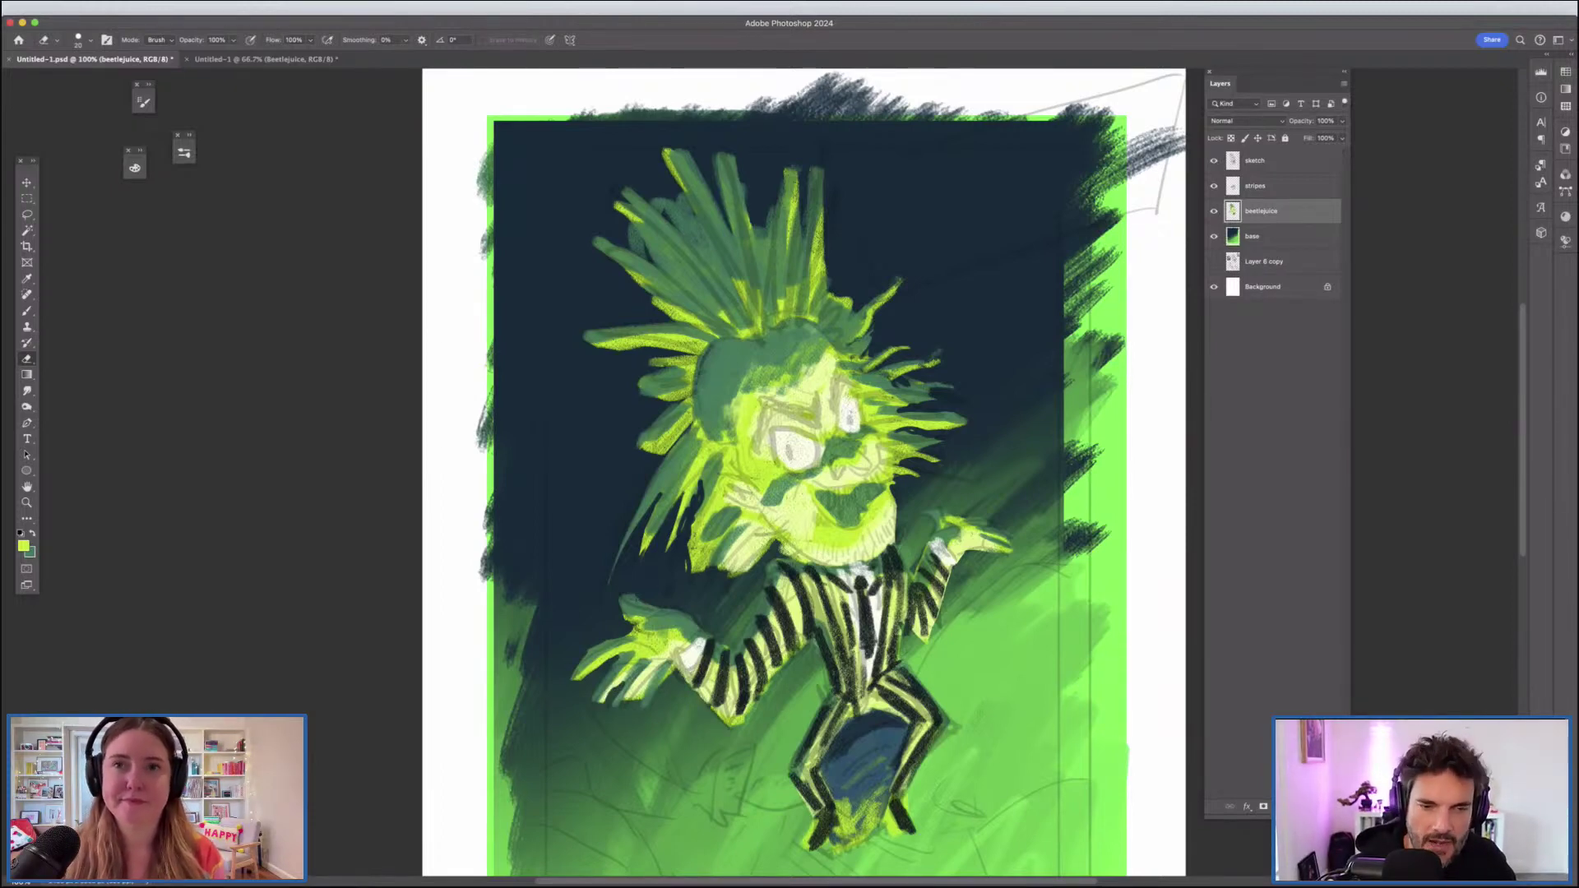
drag(631, 235, 697, 278)
drag(630, 229, 686, 266)
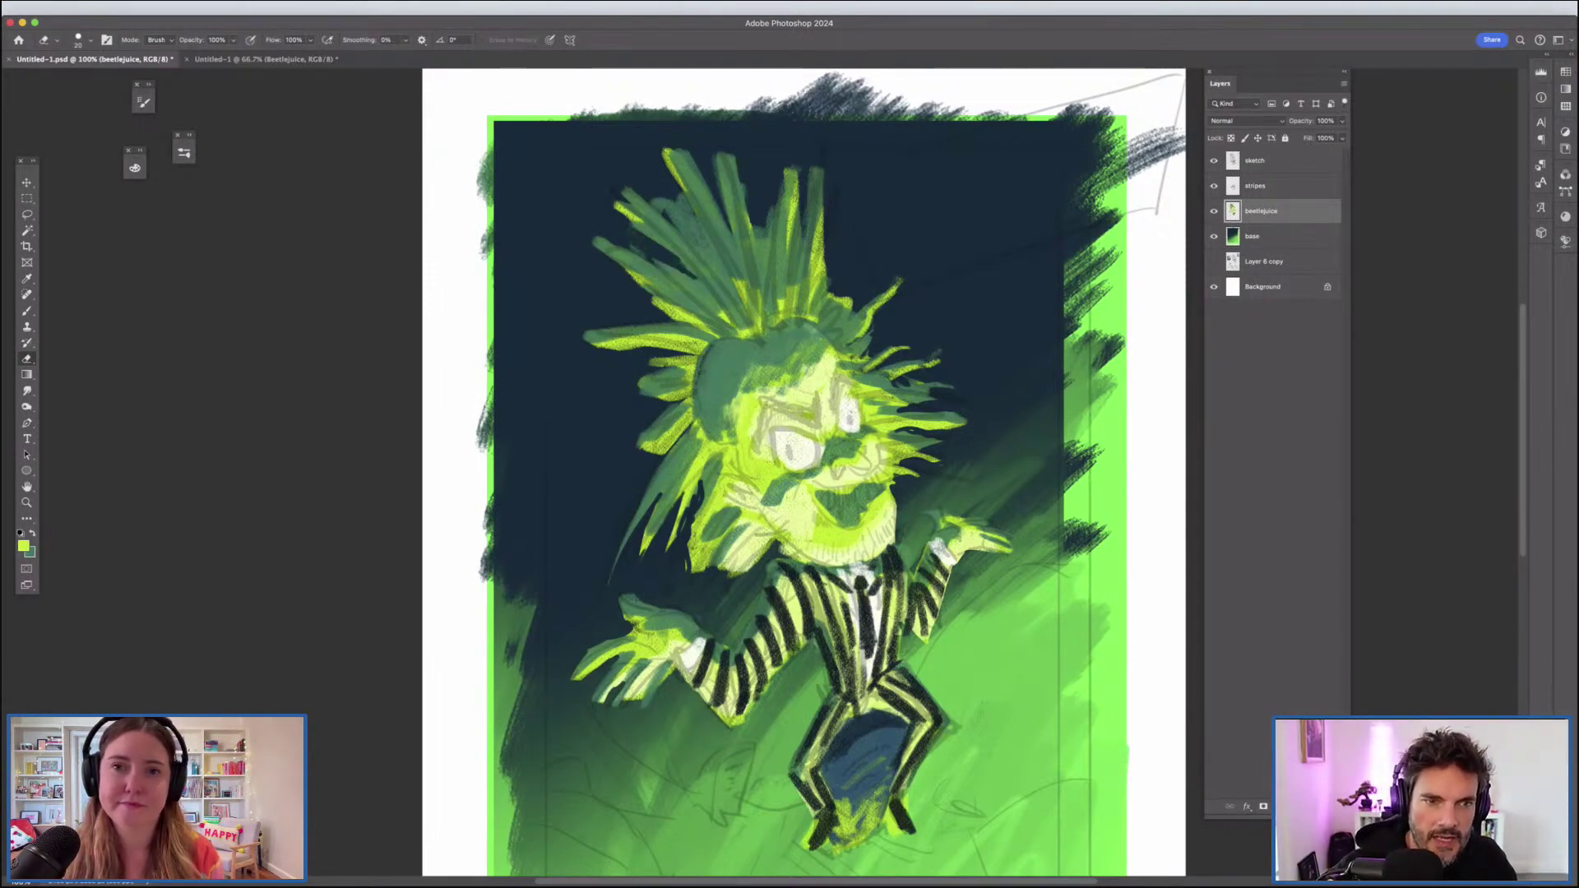
drag(661, 199, 709, 246)
drag(658, 200, 716, 255)
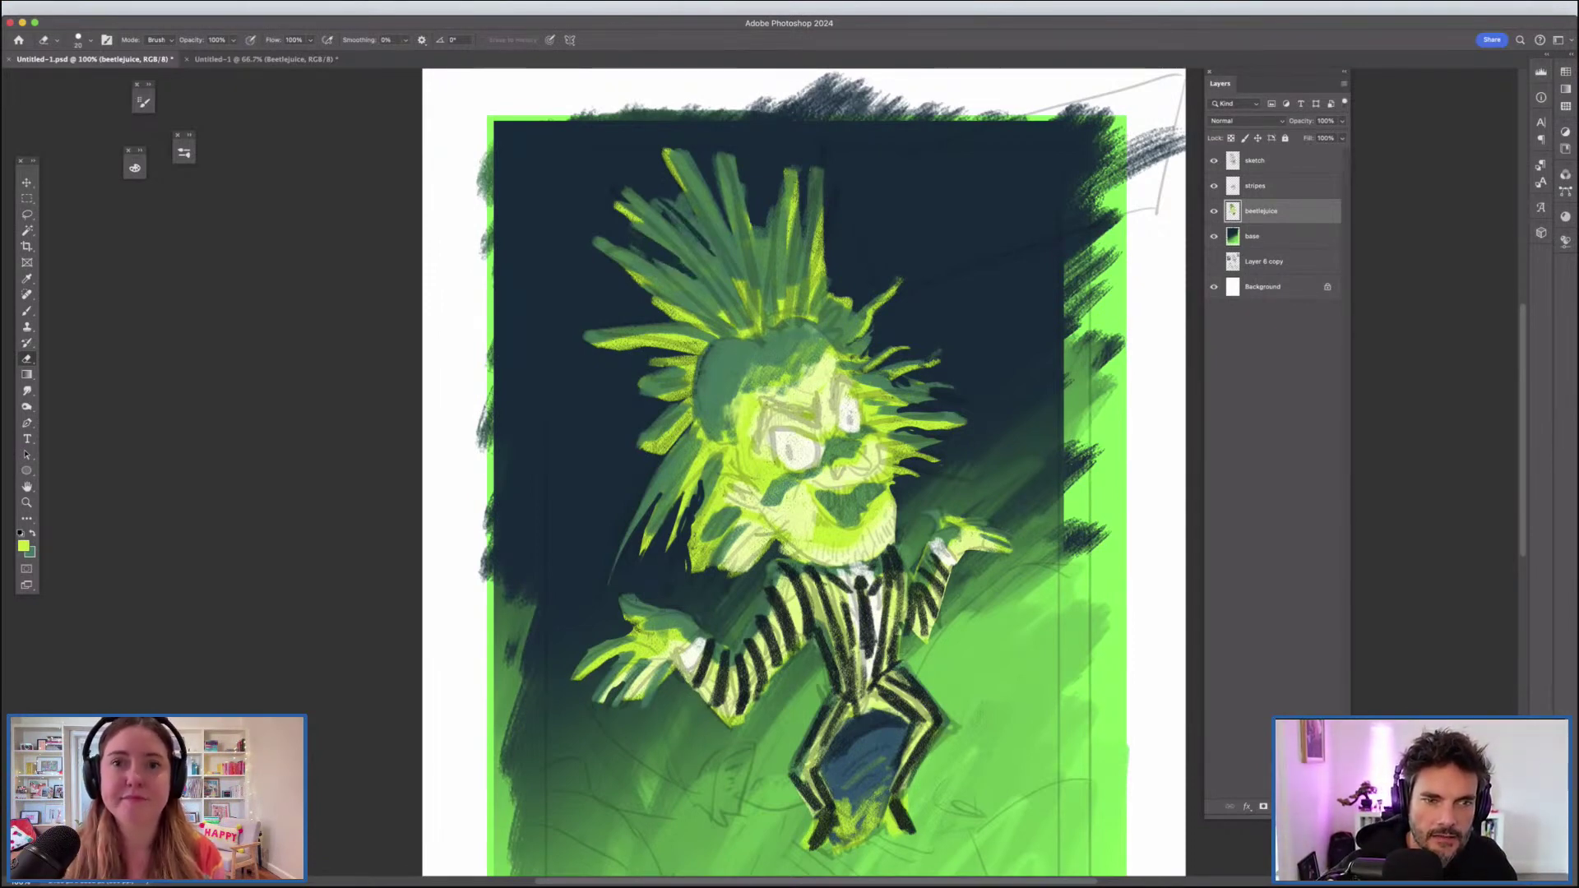
drag(662, 200, 712, 249)
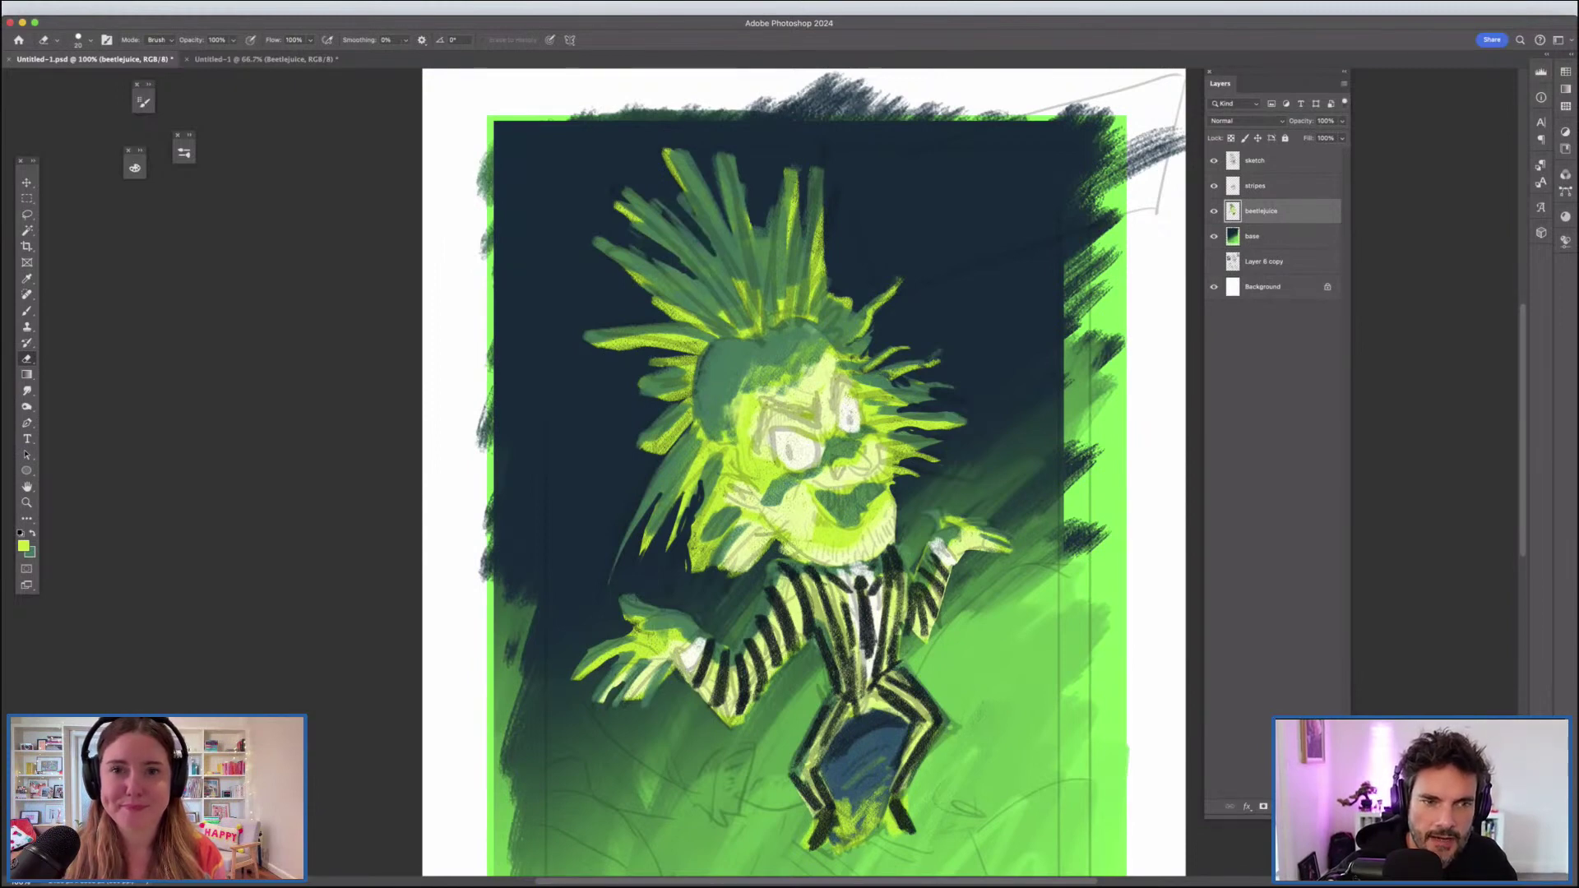
drag(662, 204, 714, 262)
Step: Erase the blunt ends of the tall upper hair spikes into thin points, and thin the side spikes beside the head
drag(673, 151, 719, 214)
drag(664, 154, 742, 248)
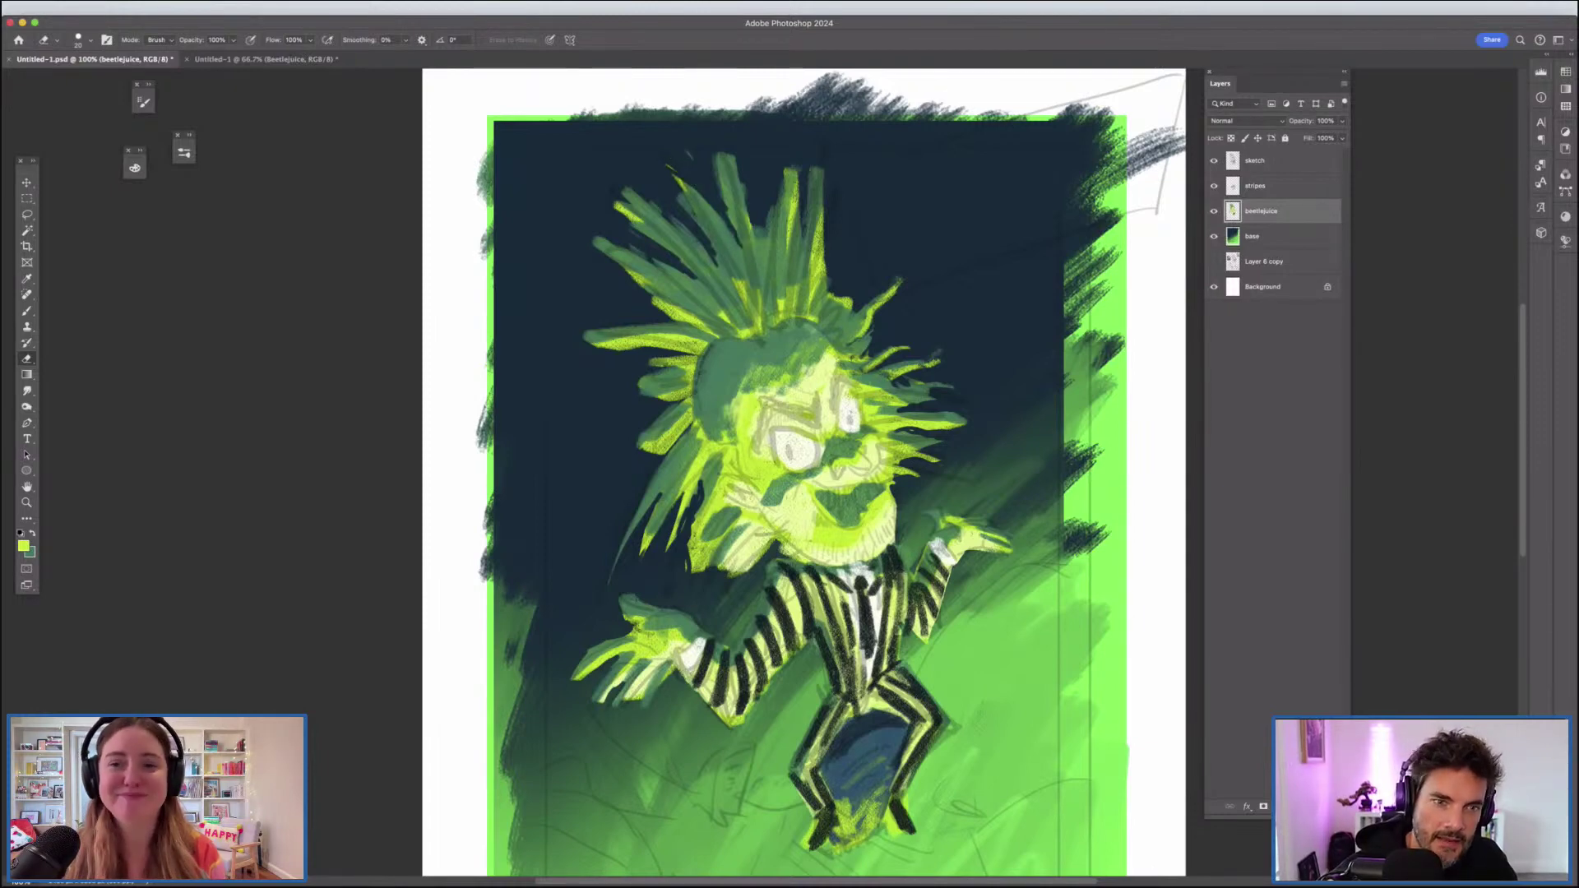
drag(726, 155, 754, 228)
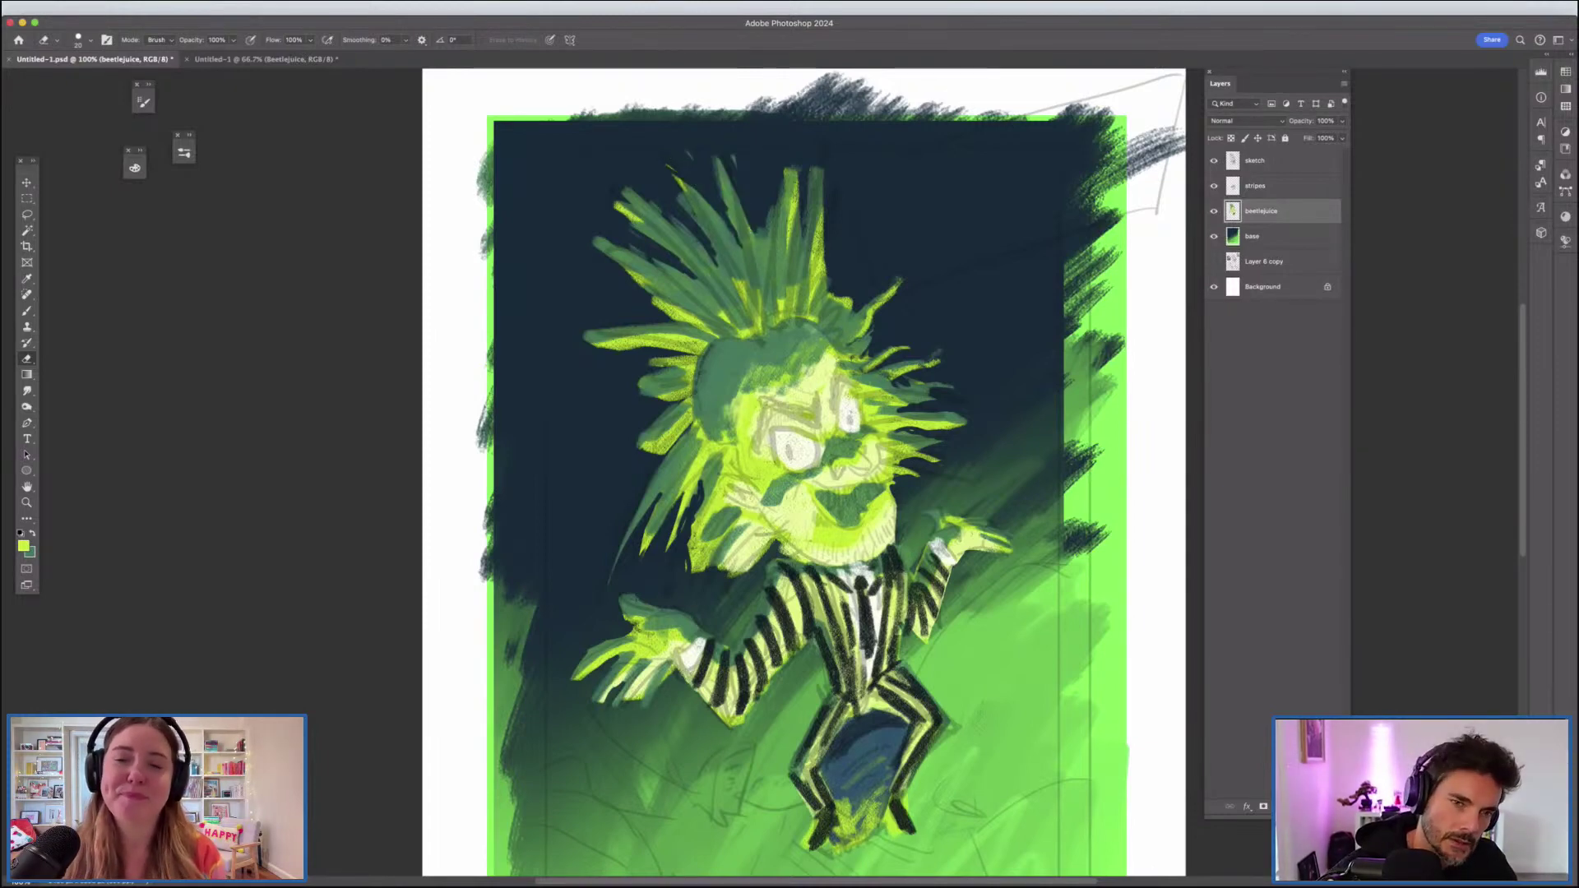
drag(813, 170, 797, 266)
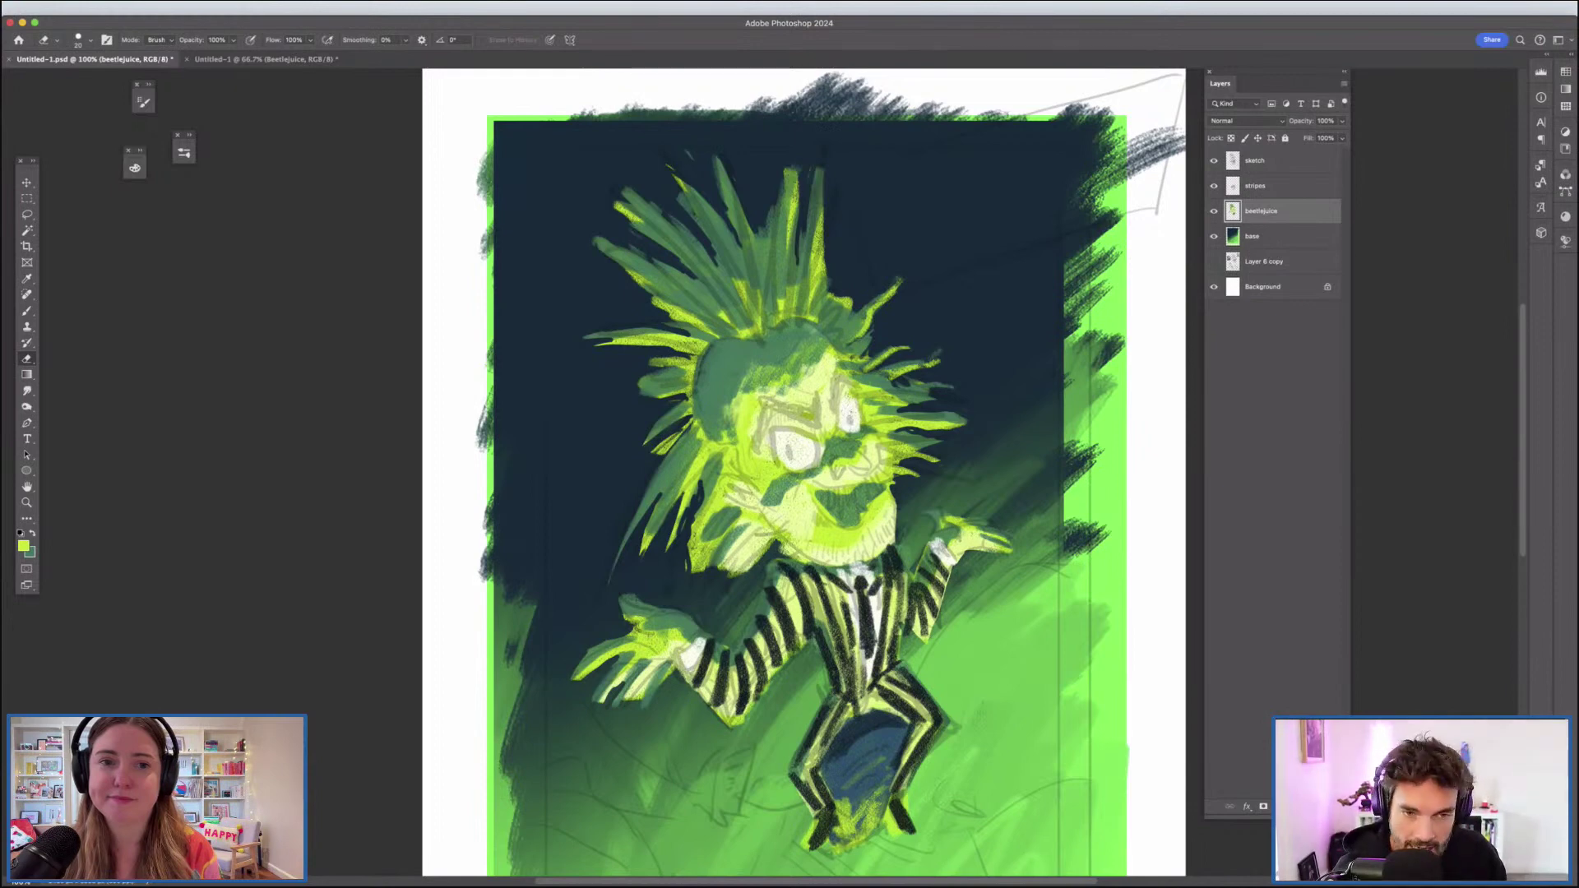
Step: Paint a row of narrow upper teeth in the open mouth with pale yellow-green sampled from the forehead, using a smaller brush for the outer teeth
key(b)
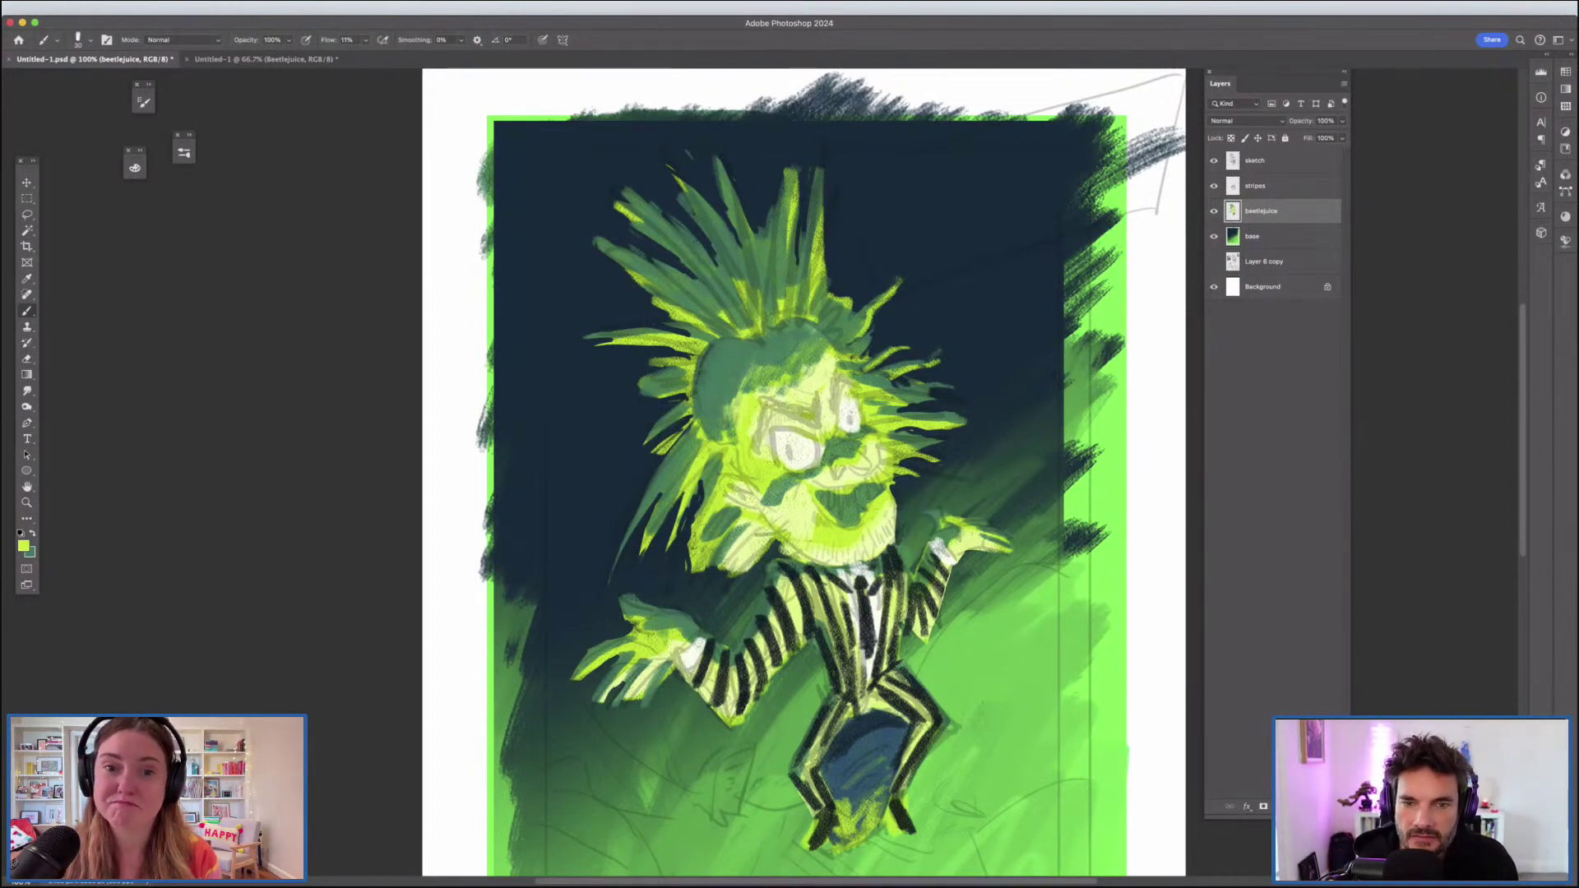
key(f)
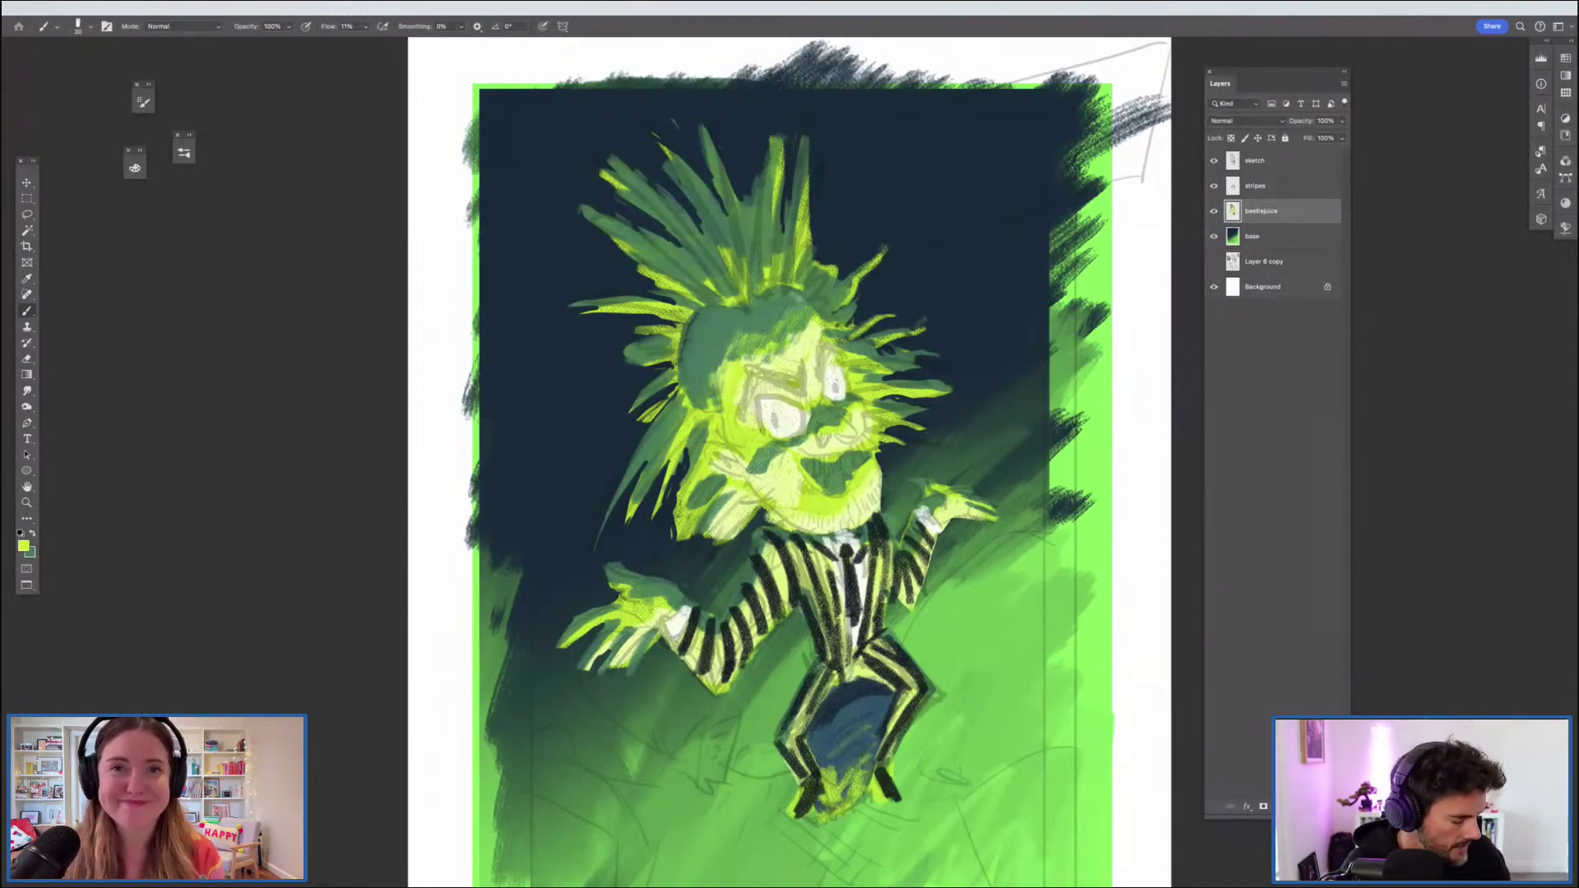
key(super+plus)
key(super+plus)
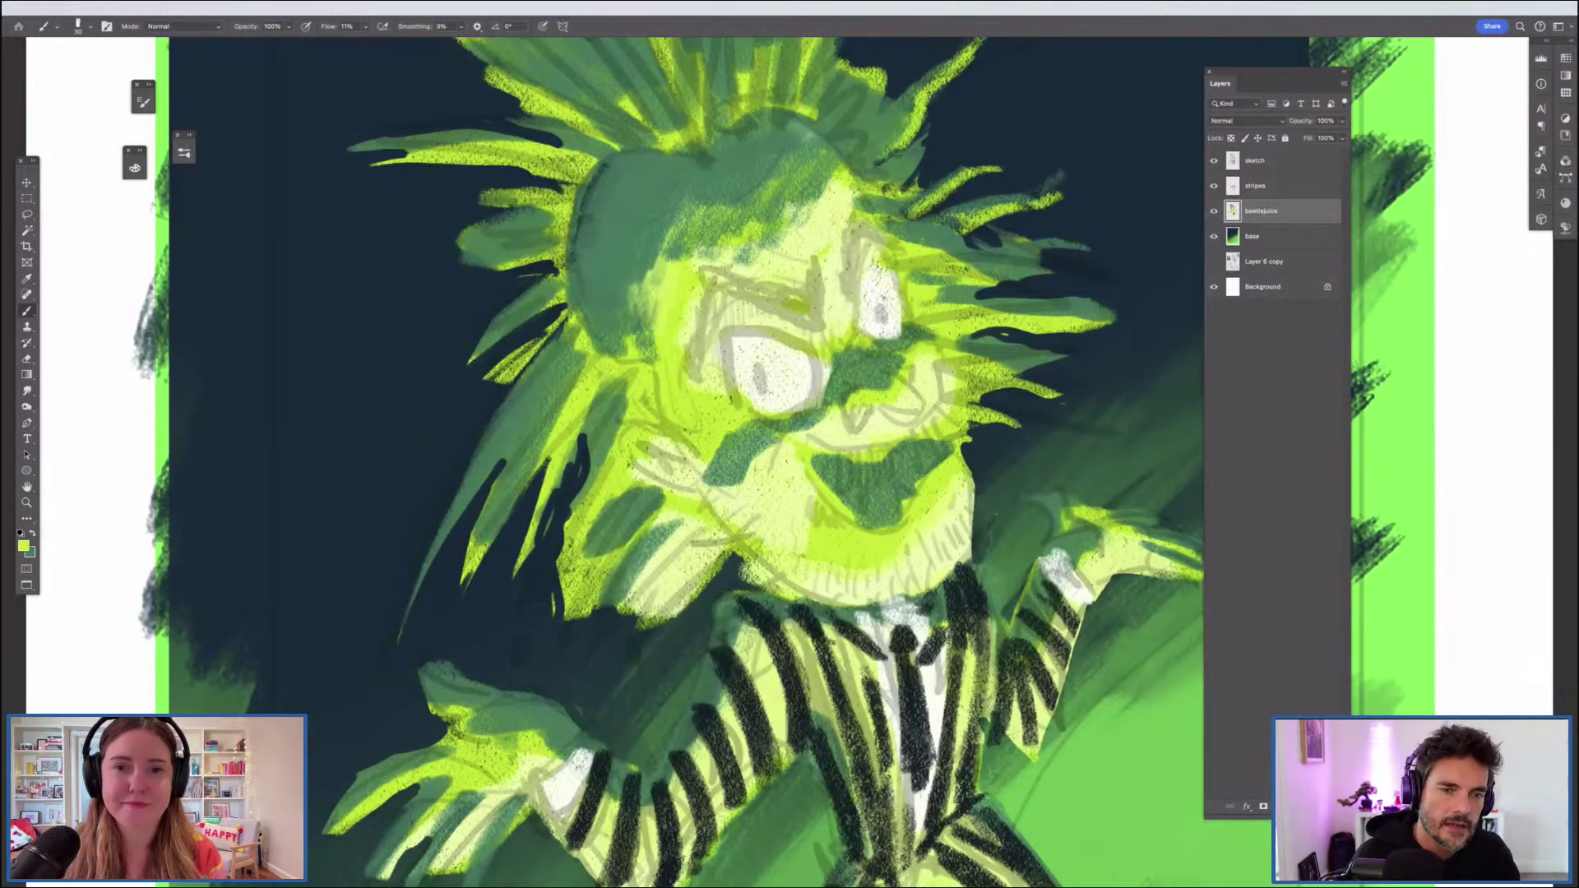
alt+click(809, 242)
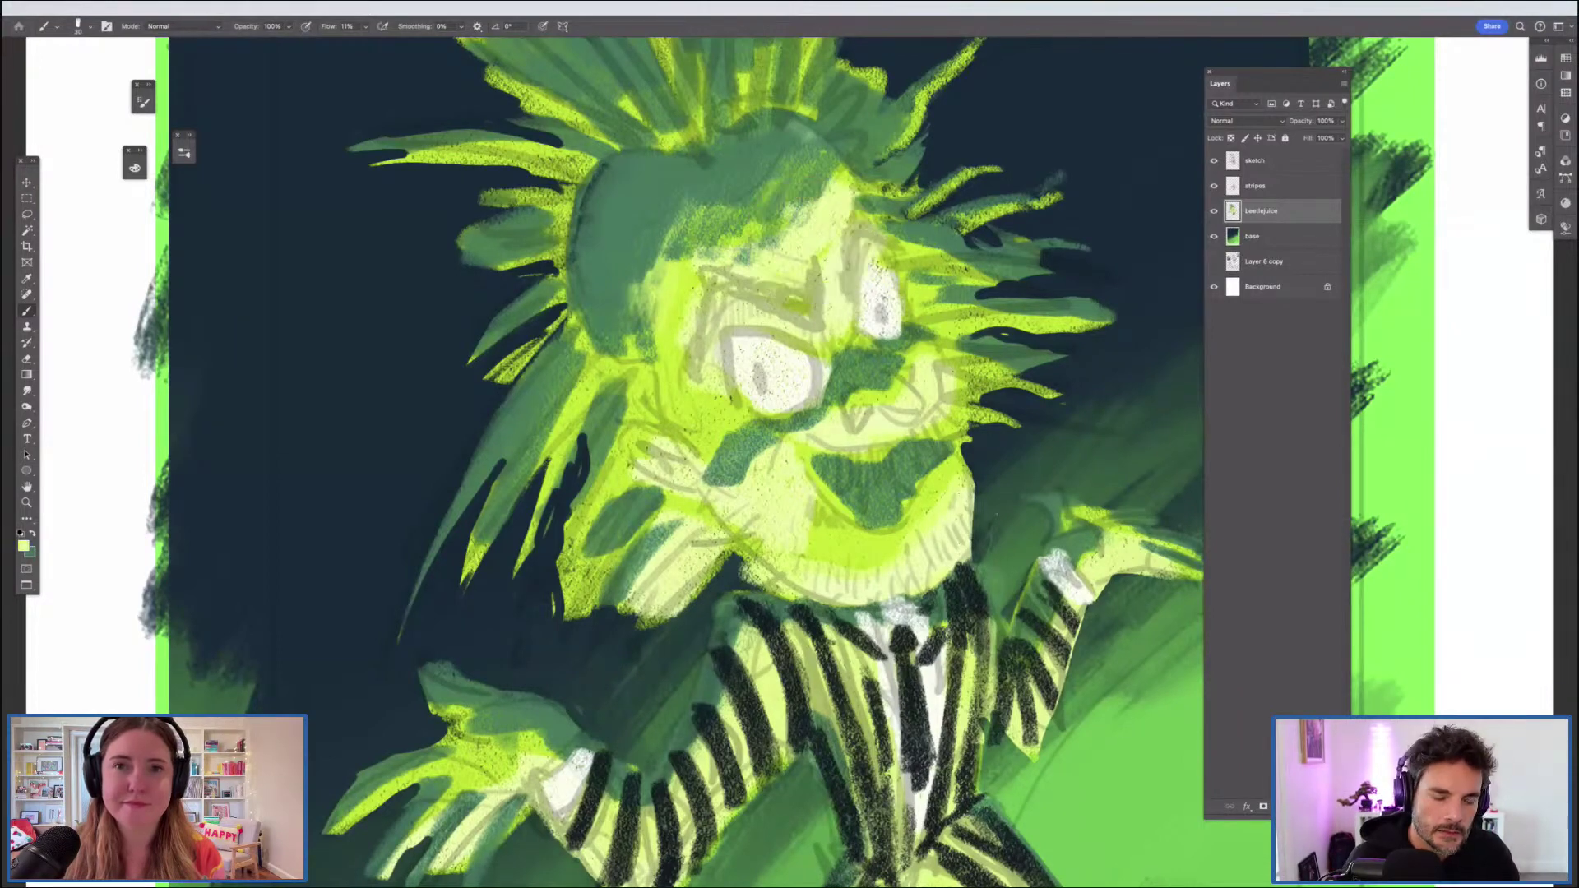
mouse_move(861, 464)
mouse_down()
mouse_move(865, 501)
mouse_move(844, 489)
mouse_up()
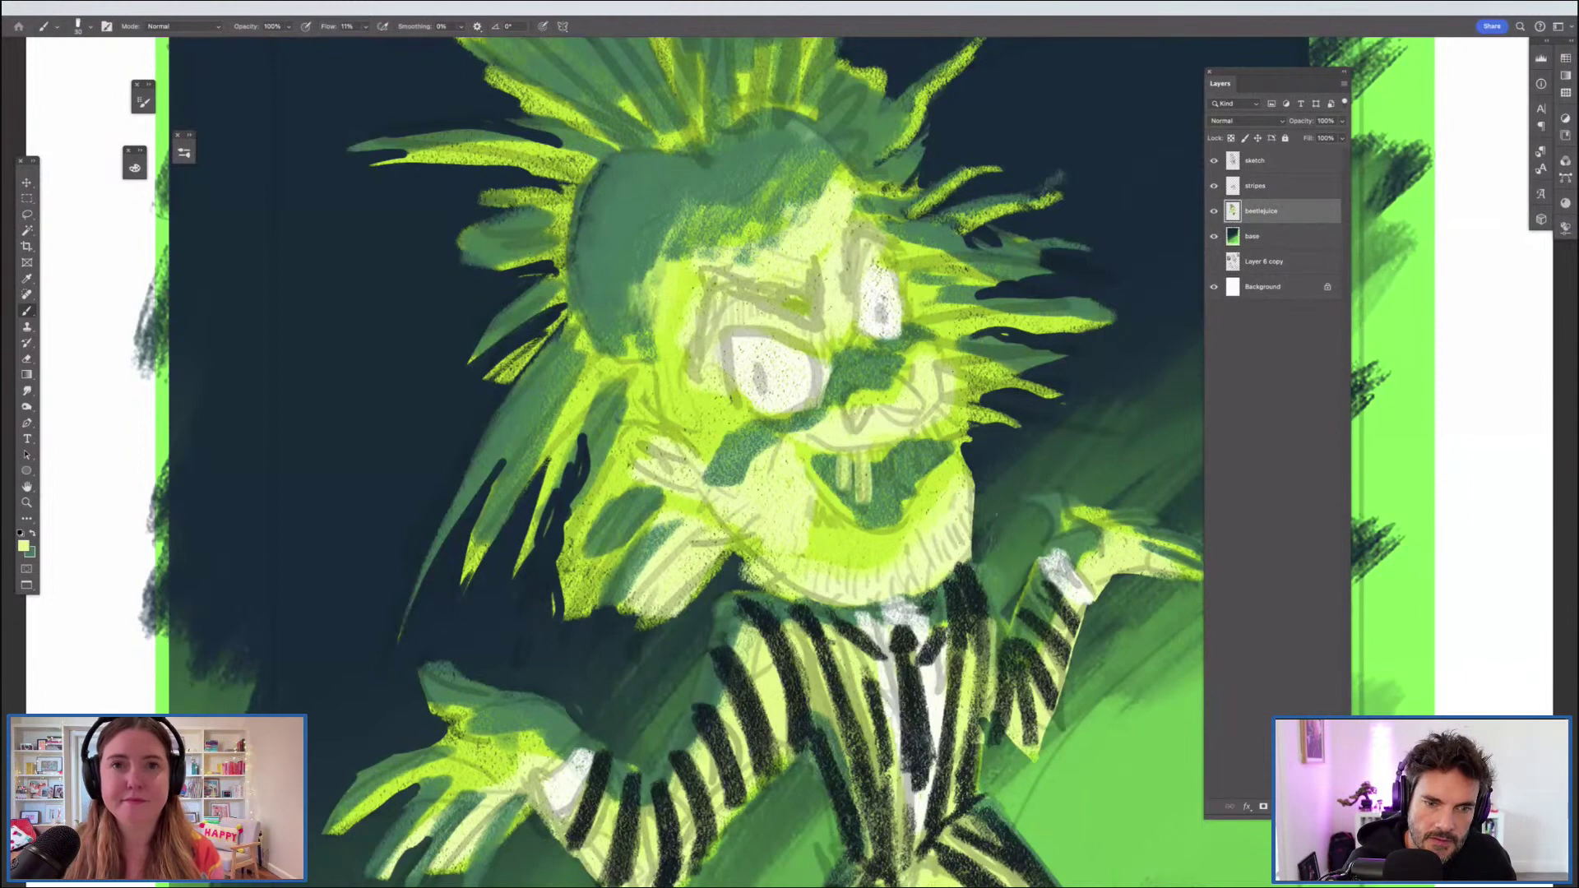
key(bracketleft)
key(bracketleft)
mouse_move(882, 458)
mouse_down()
mouse_move(885, 491)
mouse_move(917, 469)
mouse_up()
mouse_move(914, 440)
mouse_down()
mouse_move(916, 469)
mouse_move(930, 461)
mouse_up()
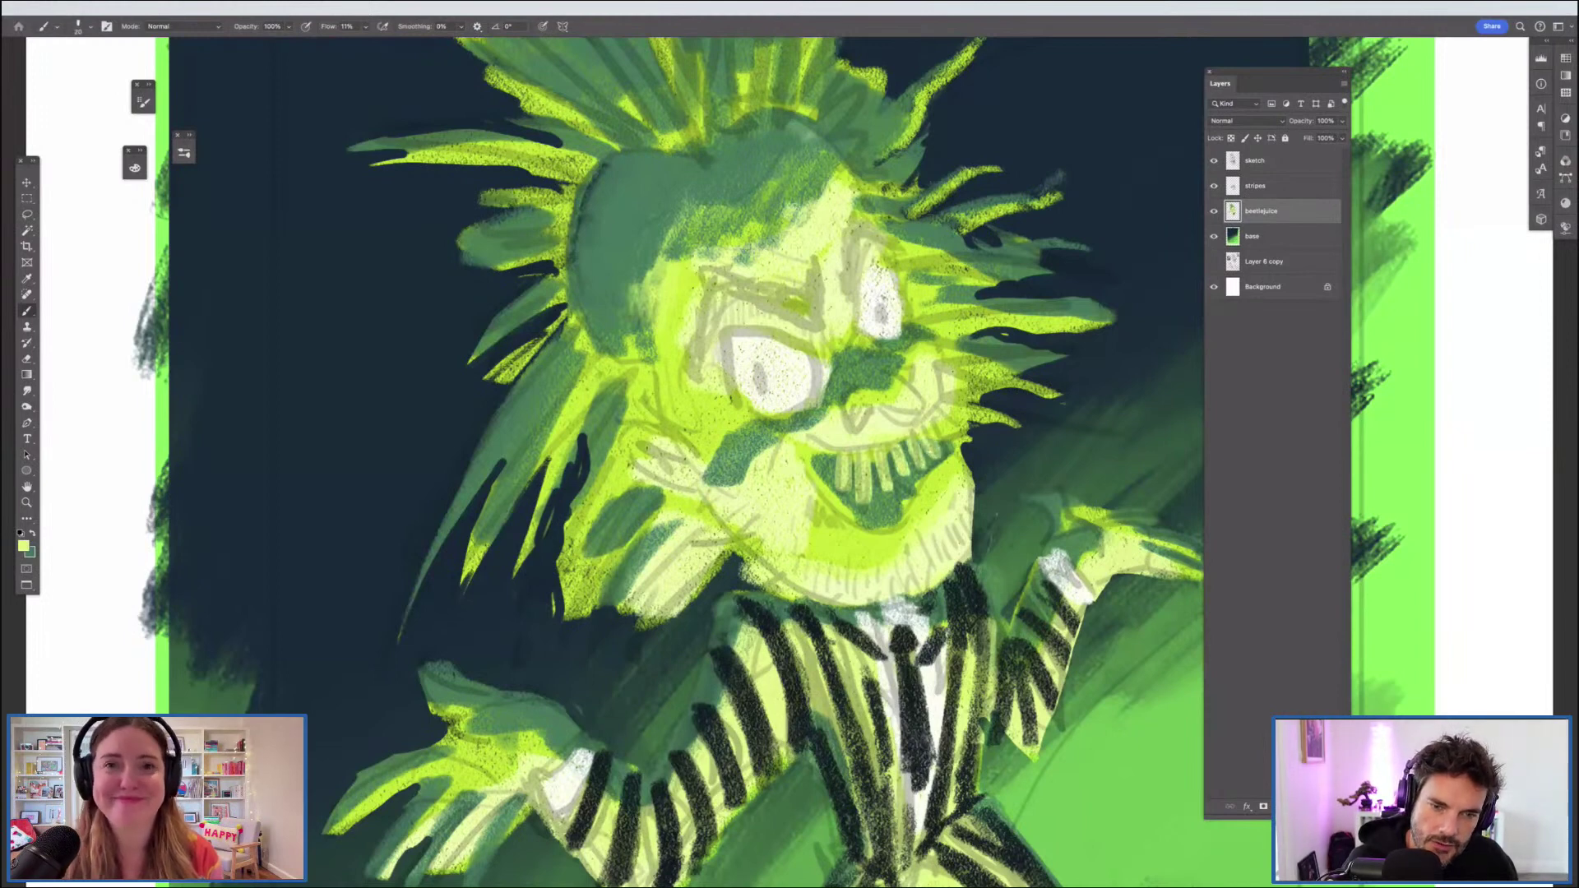